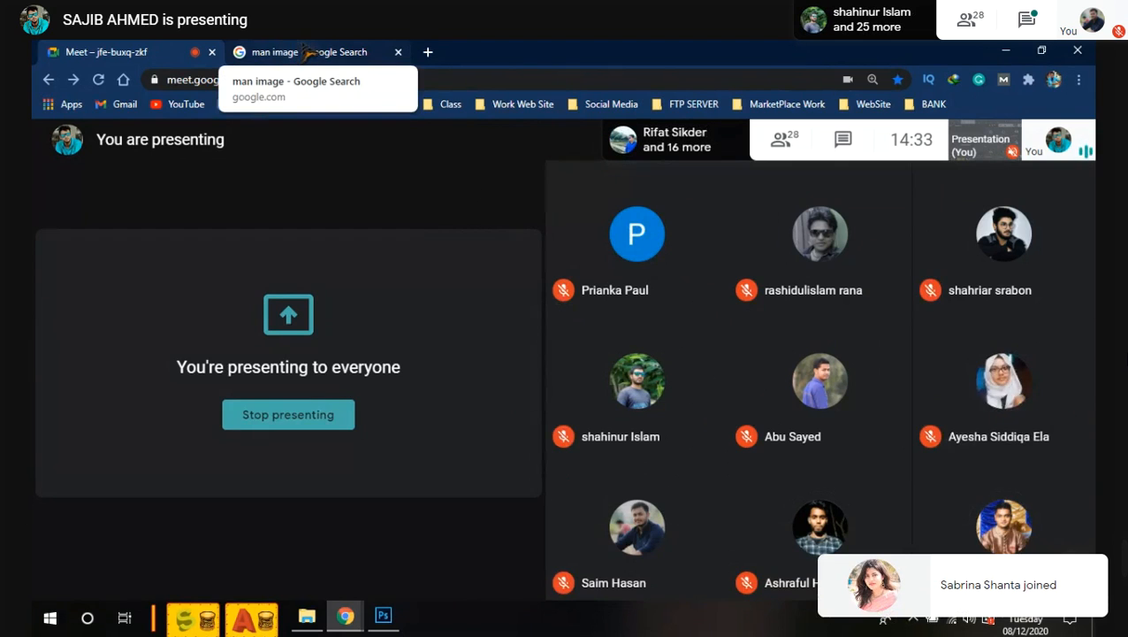
Step: Close the Google Search tab of man images and open a fresh blank Chrome tab
left_click(305, 53)
left_click(168, 53)
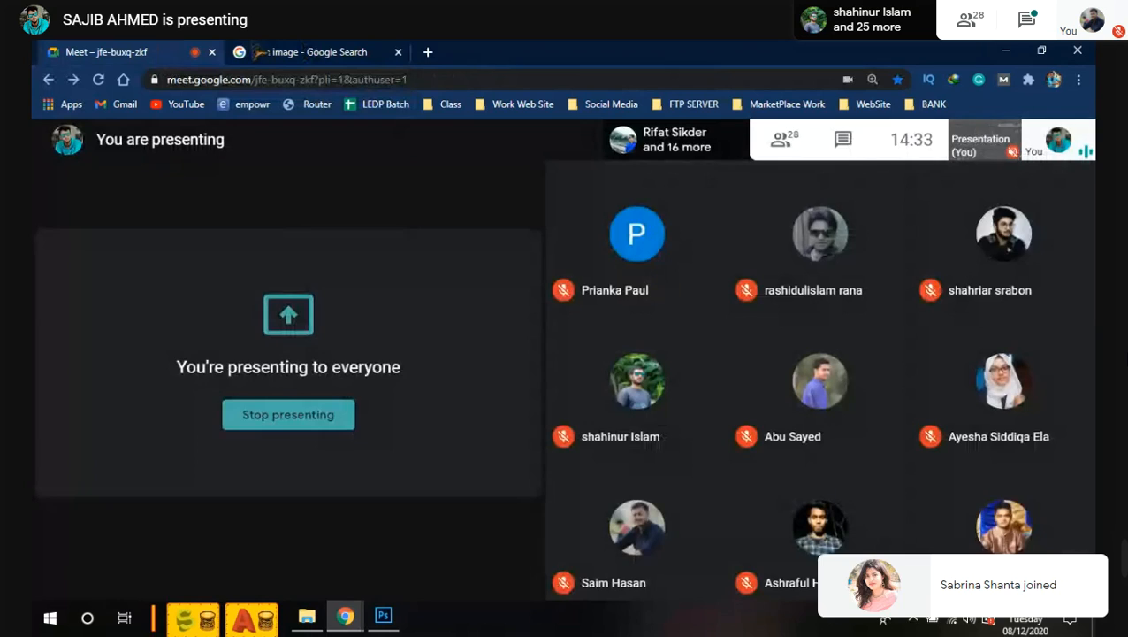
left_click(316, 53)
left_click(398, 53)
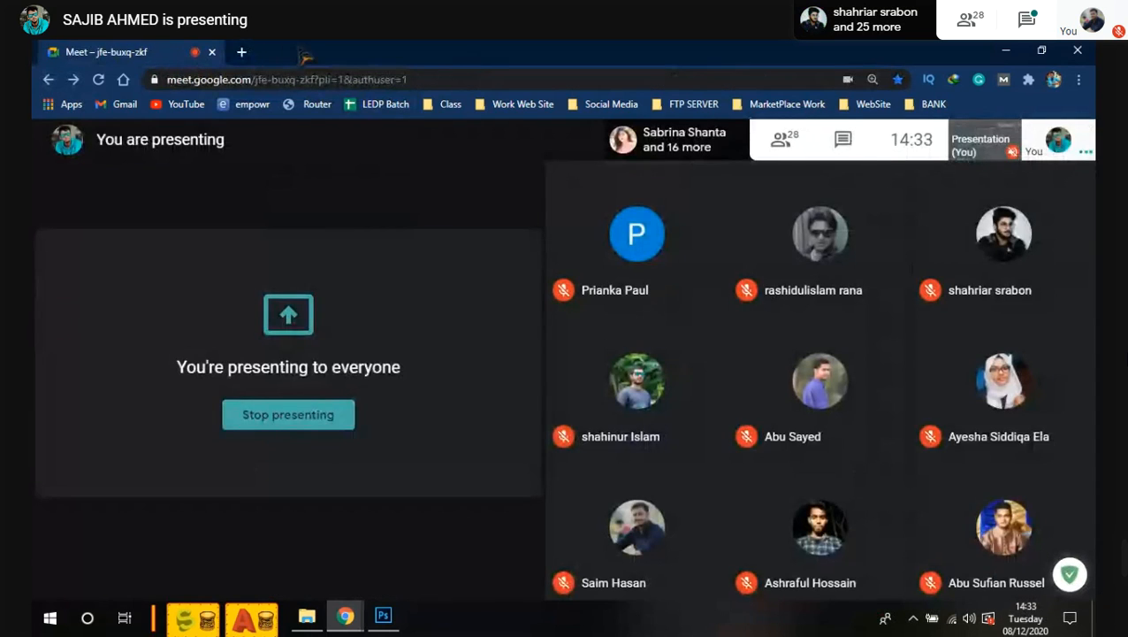
mouse_move(332, 203)
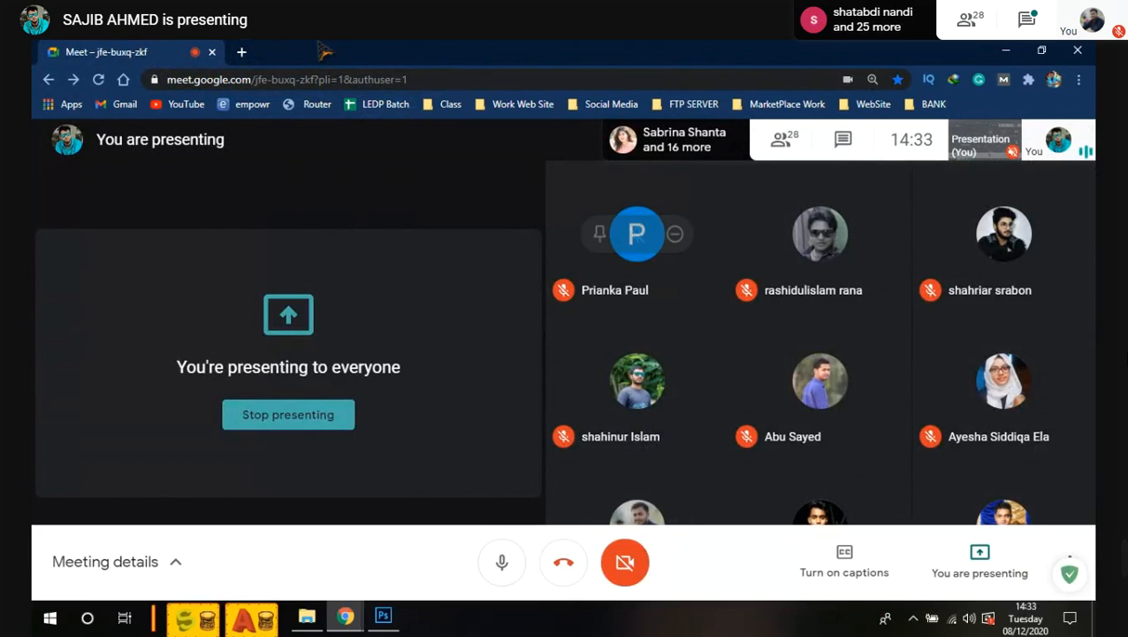
left_click(242, 54)
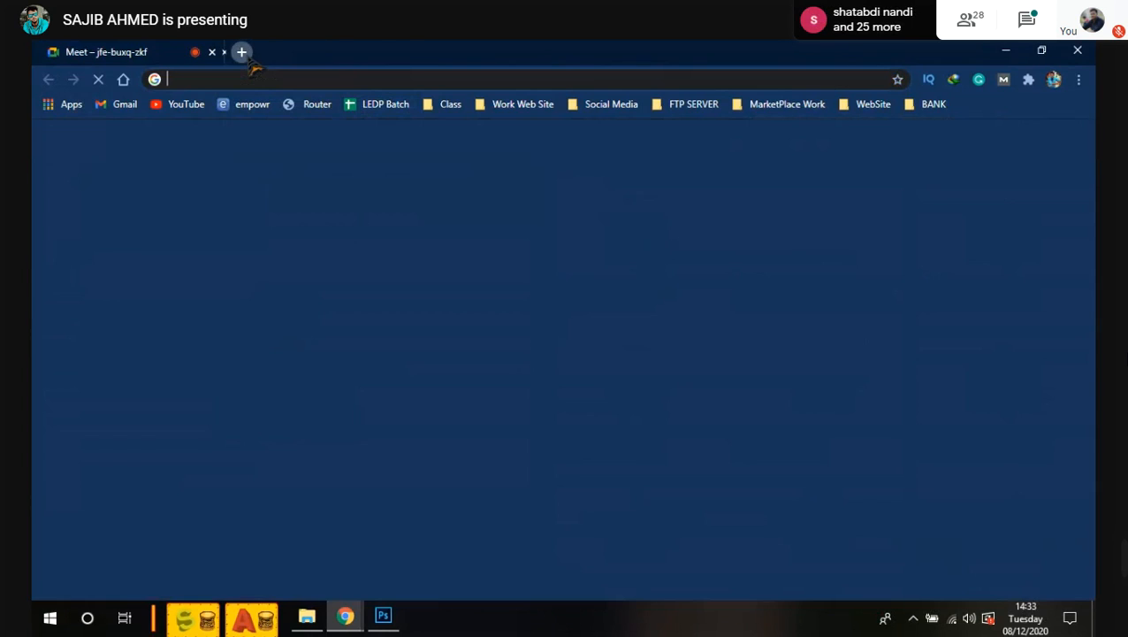
Step: Search Google for 'icon' and open the flaticon.com result
left_click(119, 53)
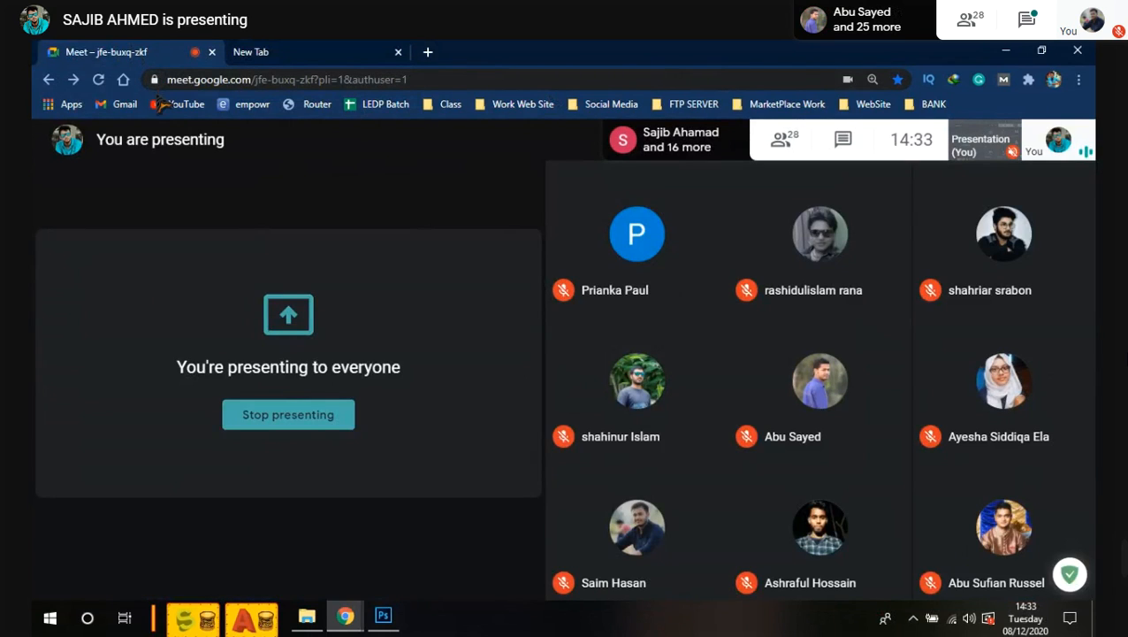
left_click(338, 53)
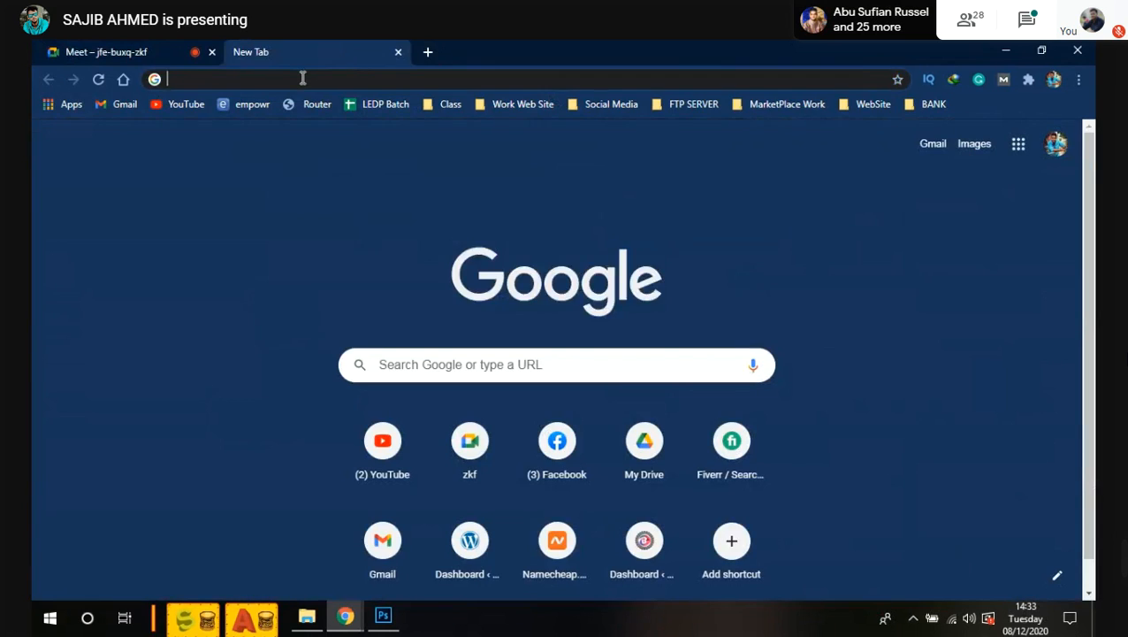
left_click(302, 77)
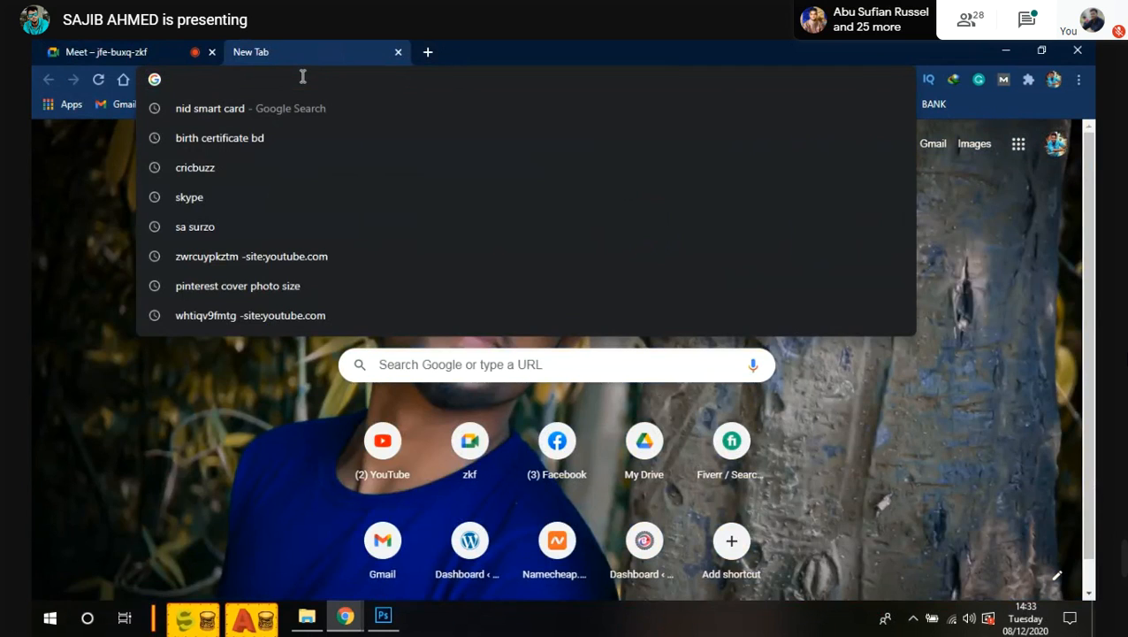
type("icon")
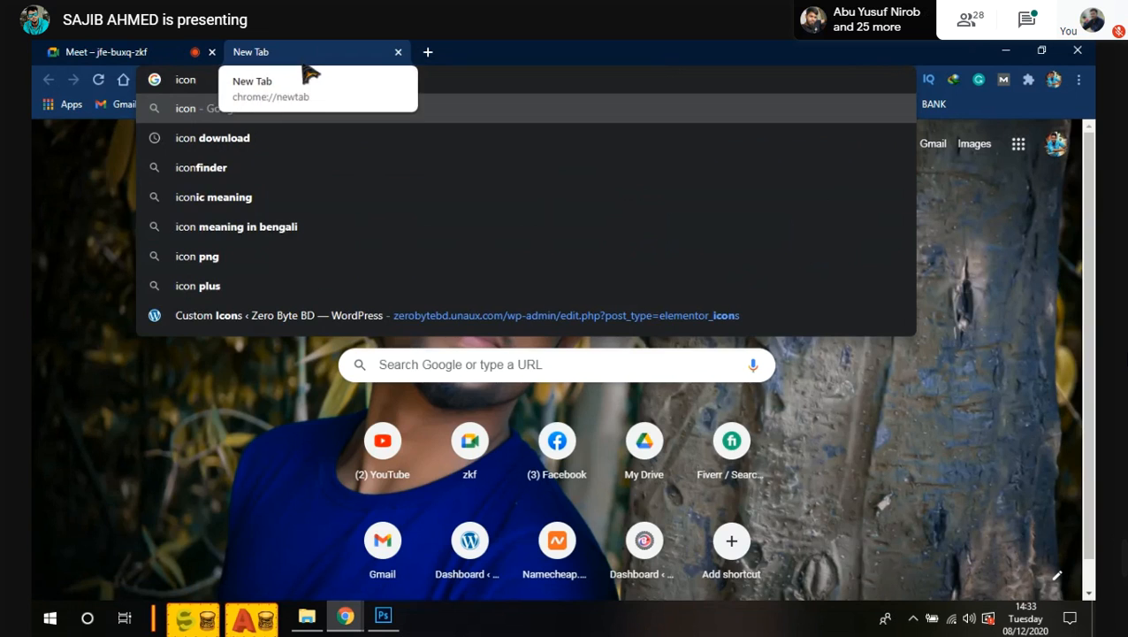
key("Return")
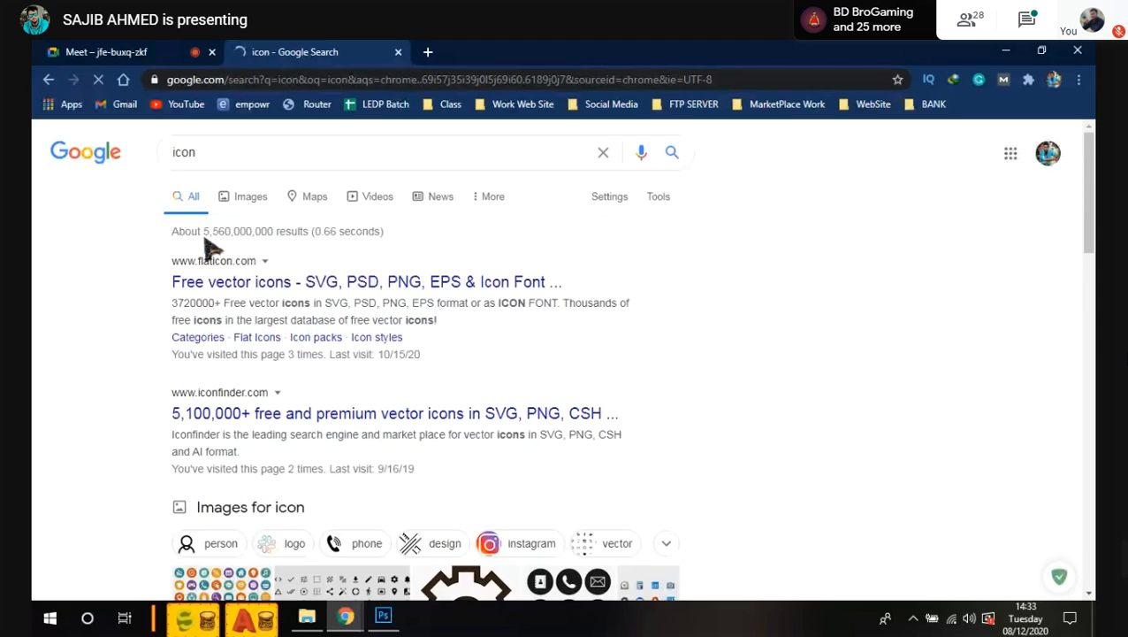
left_click(234, 281)
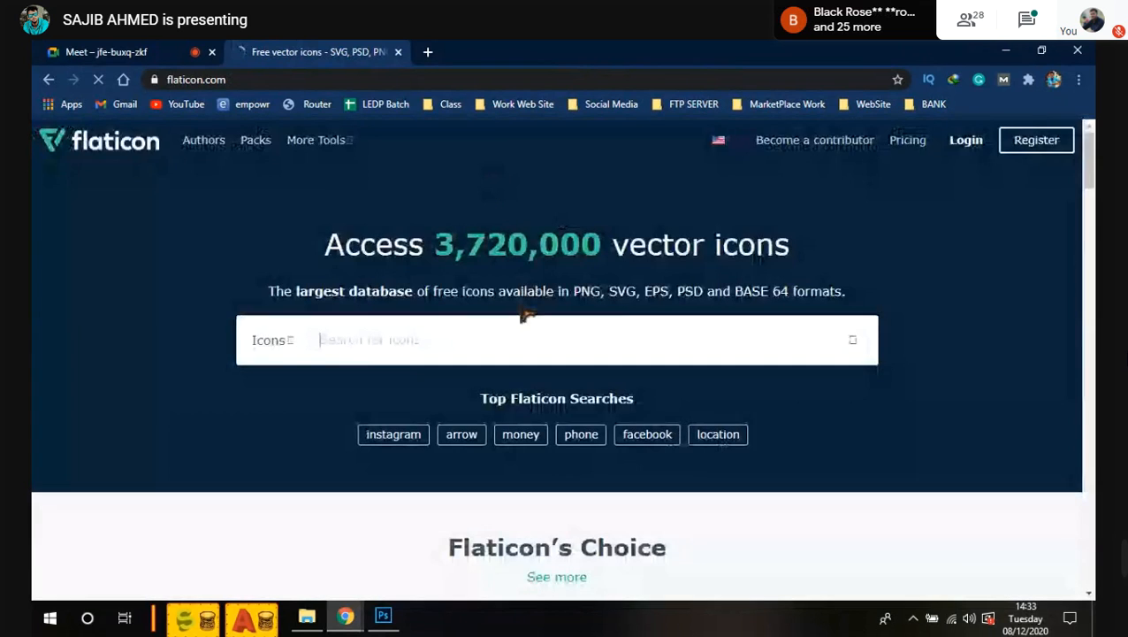
Step: Close the Google sign-in popup and search Flaticon for 'social media' icons via the suggestion
scroll(520, 296, "down", 8)
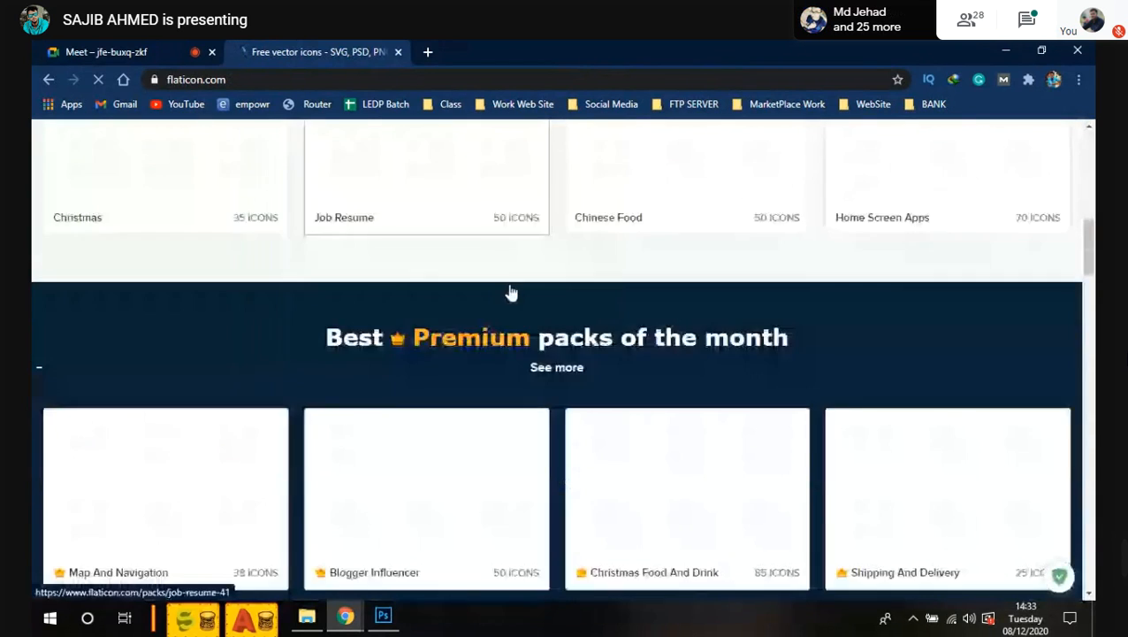
scroll(520, 297, "up", 8)
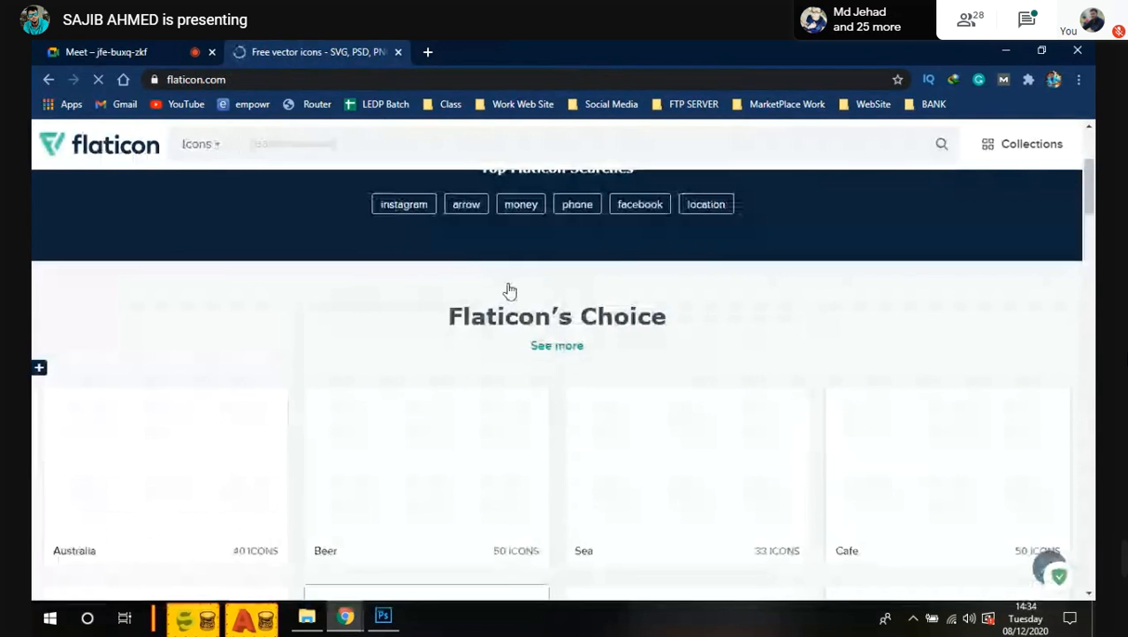
scroll(511, 289, "down", 5)
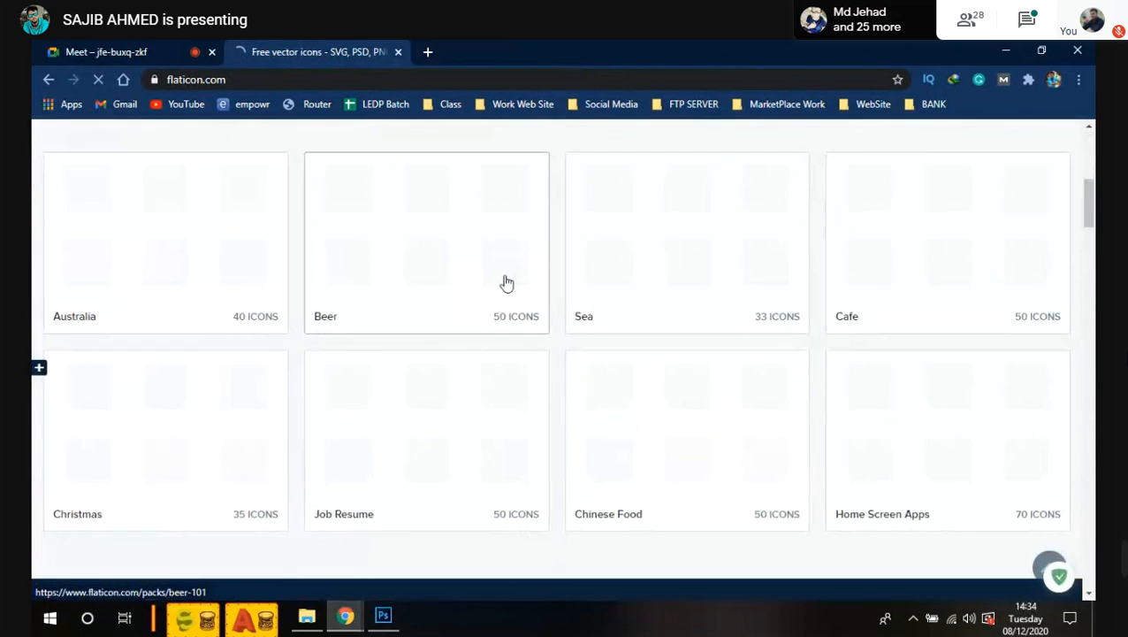
scroll(506, 282, "up", 5)
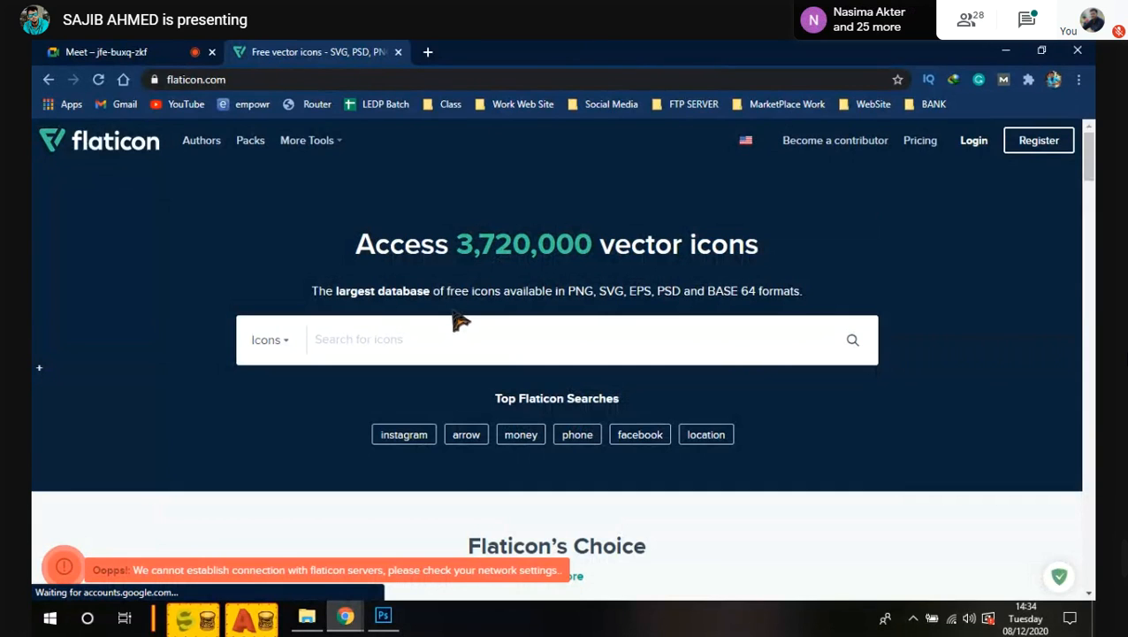
left_click(415, 331)
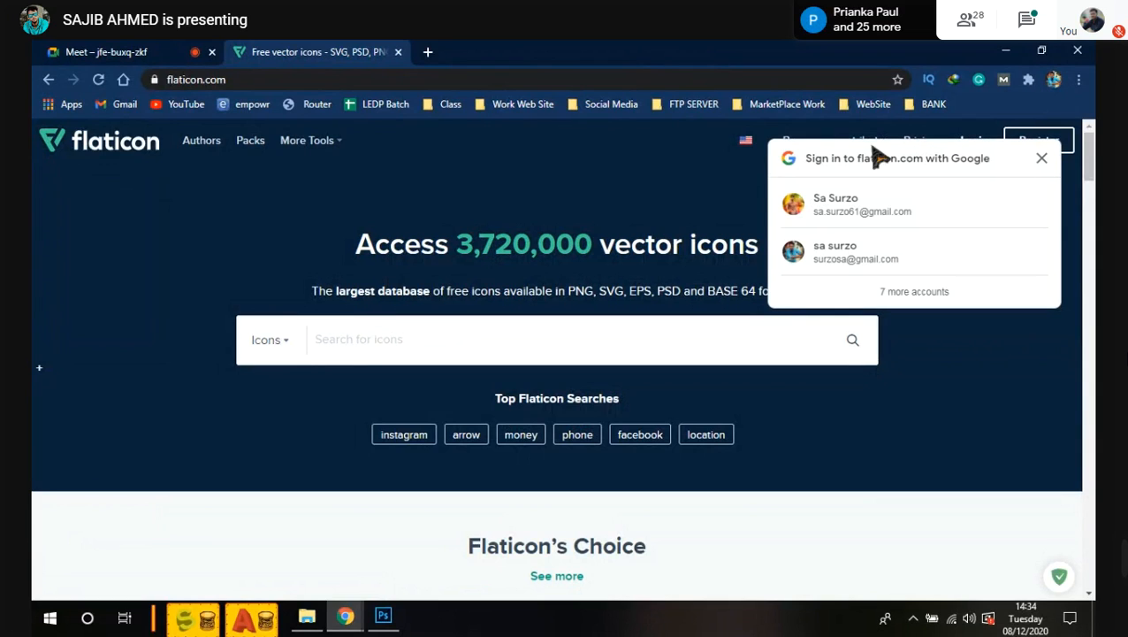
left_click(1040, 156)
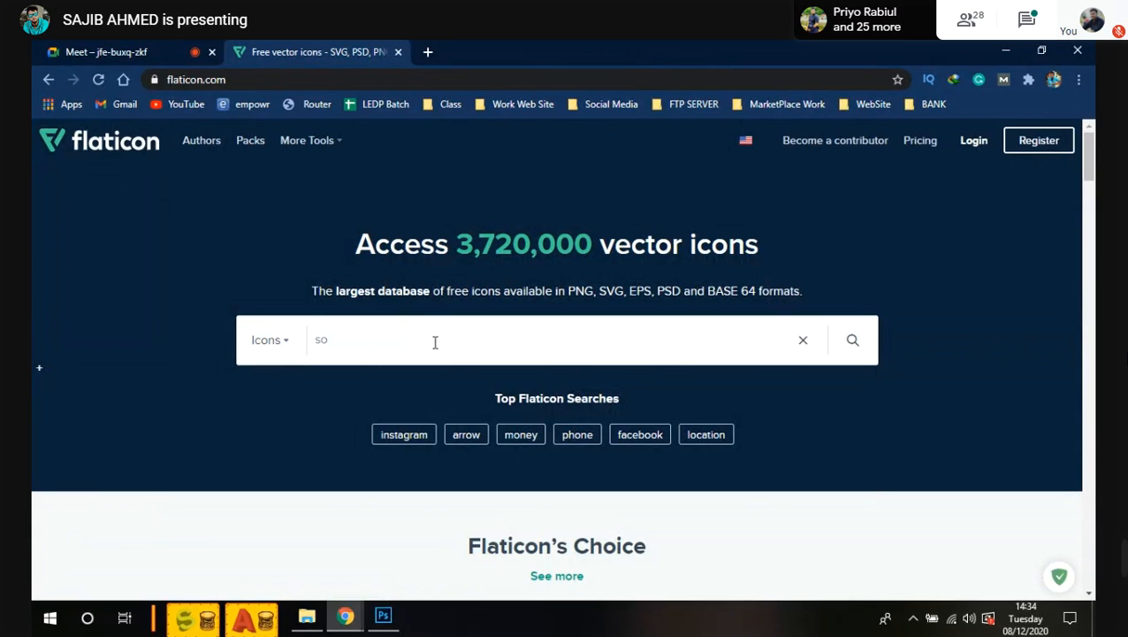
type("cial")
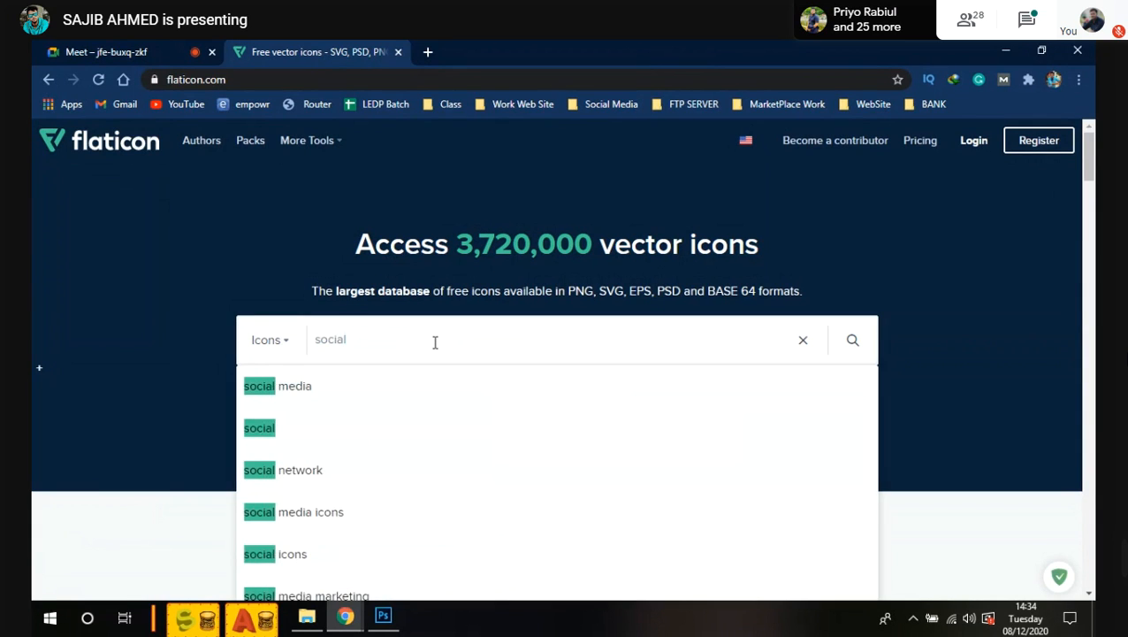
left_click(348, 402)
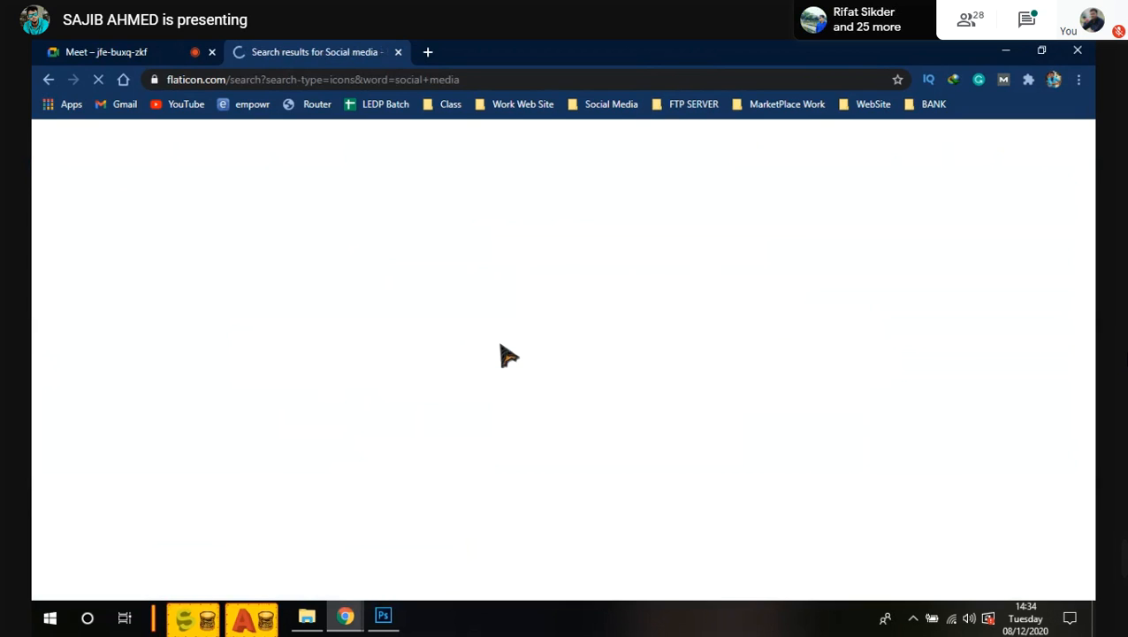
Step: Select the flaticon.com address, scroll through the Social media results, then switch back to Meet
scroll(500, 345, "down", 1)
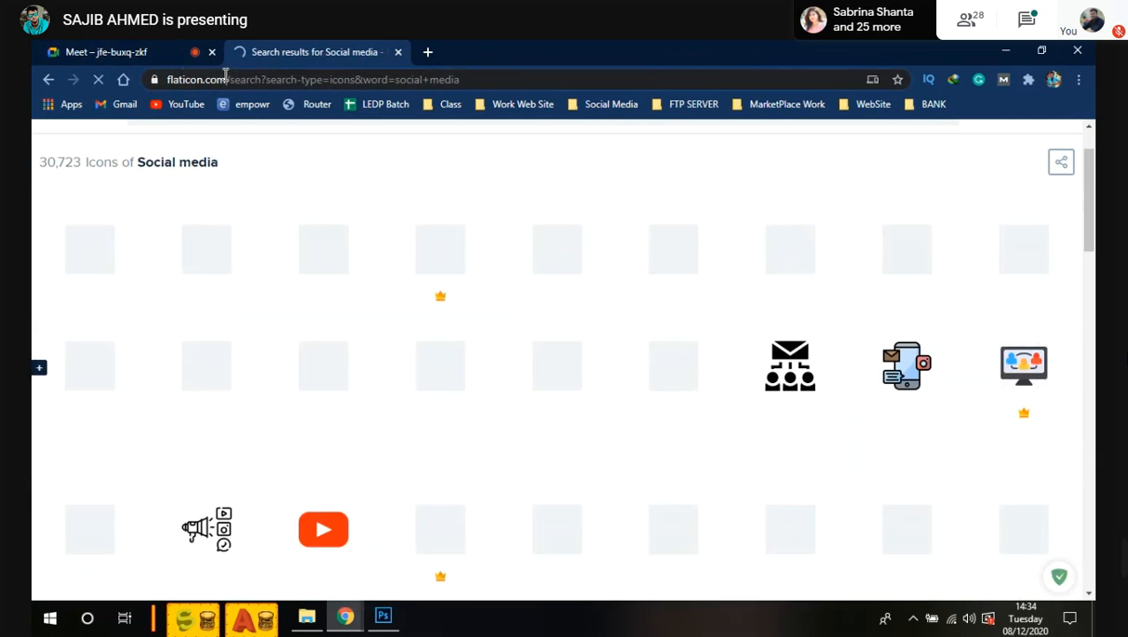
left_click_drag(227, 77, 168, 86)
key("ctrl+c")
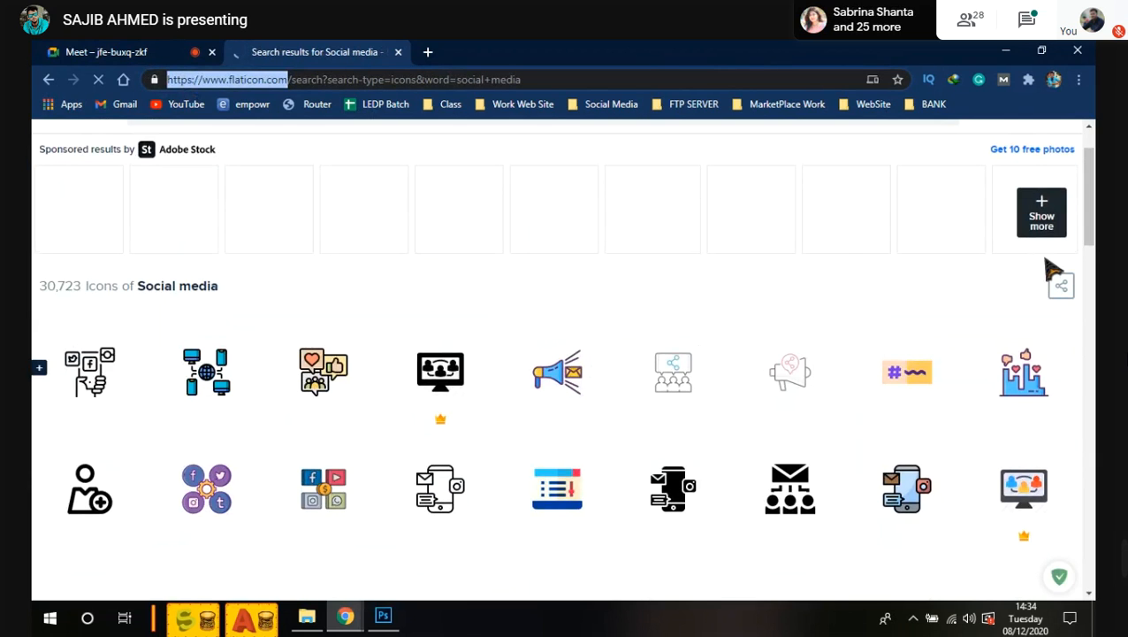
scroll(1017, 301, "down", 4)
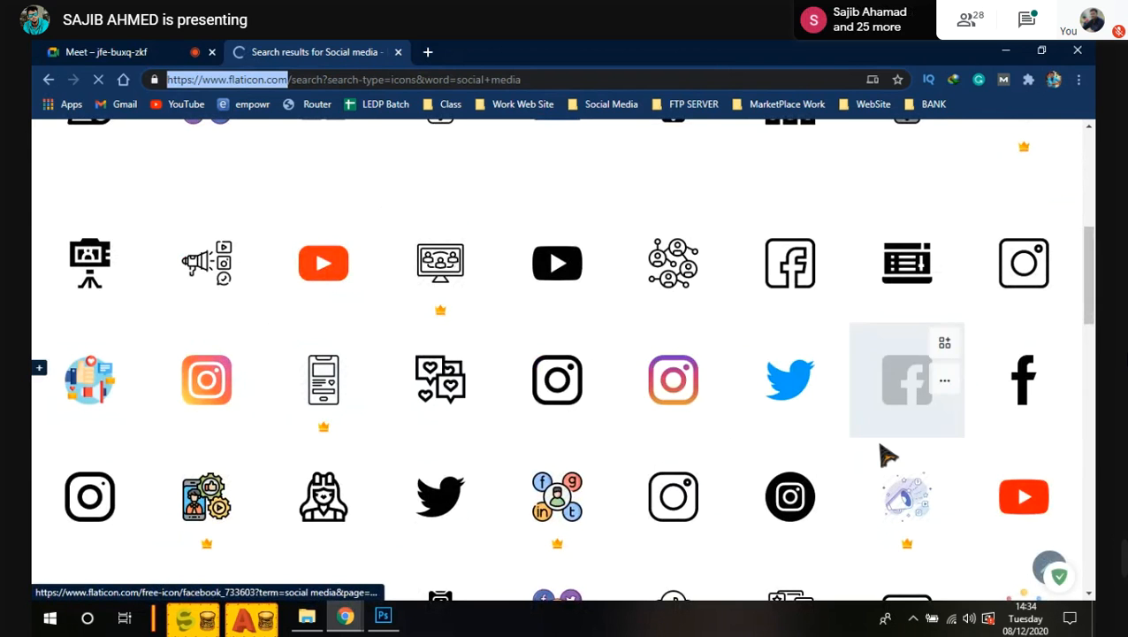
scroll(864, 452, "down", 3)
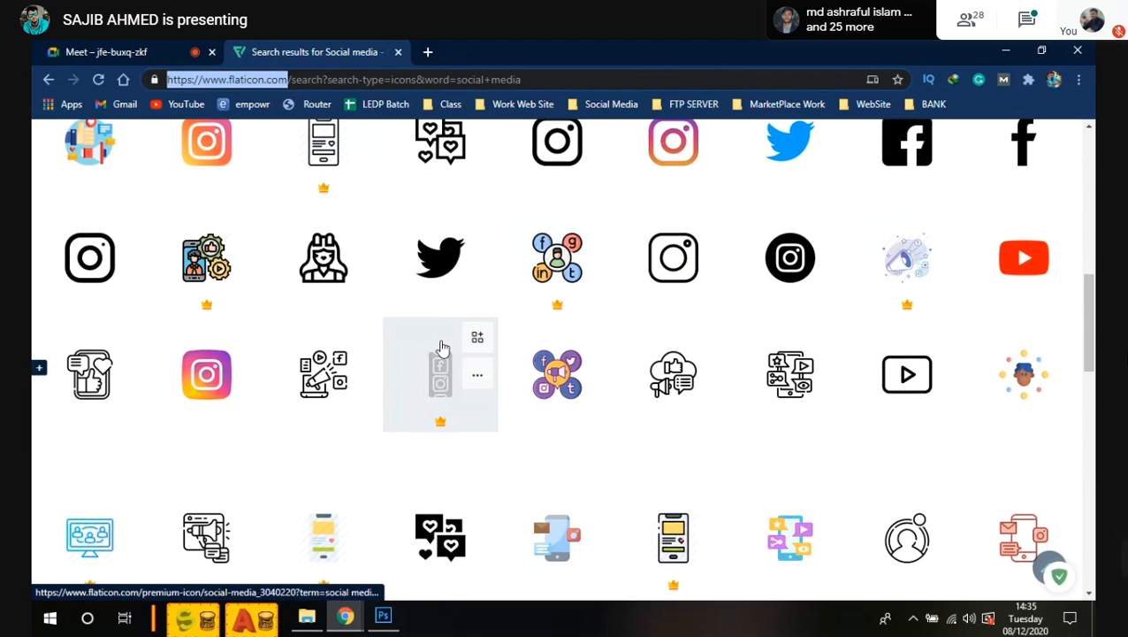
scroll(437, 345, "down", 2)
scroll(443, 347, "down", 2)
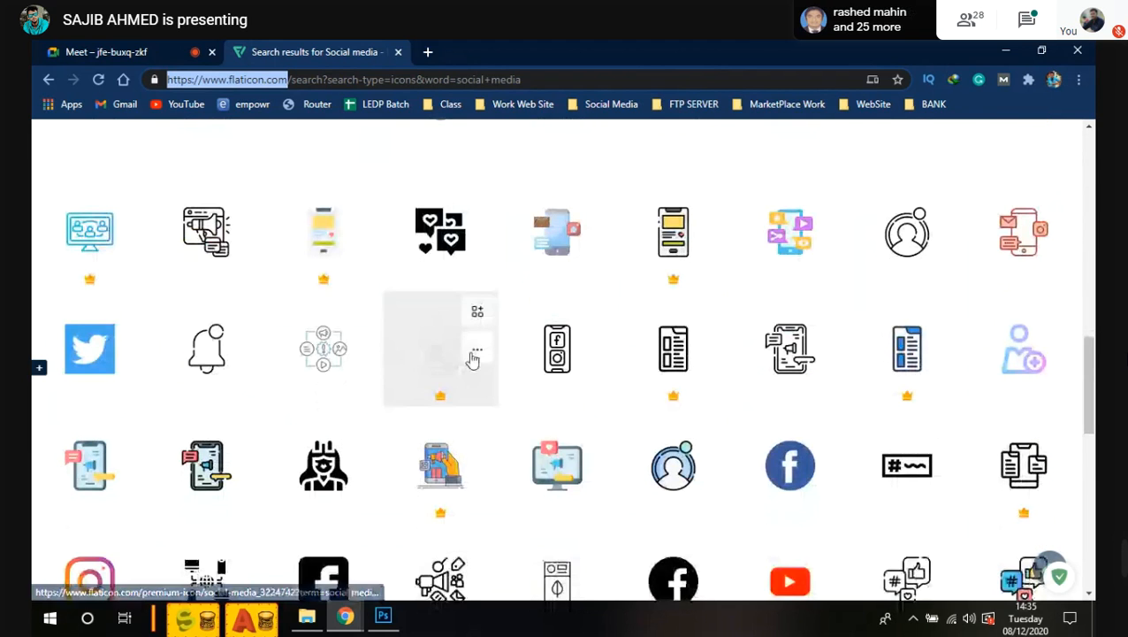
scroll(472, 360, "up", 2)
scroll(469, 356, "up", 6)
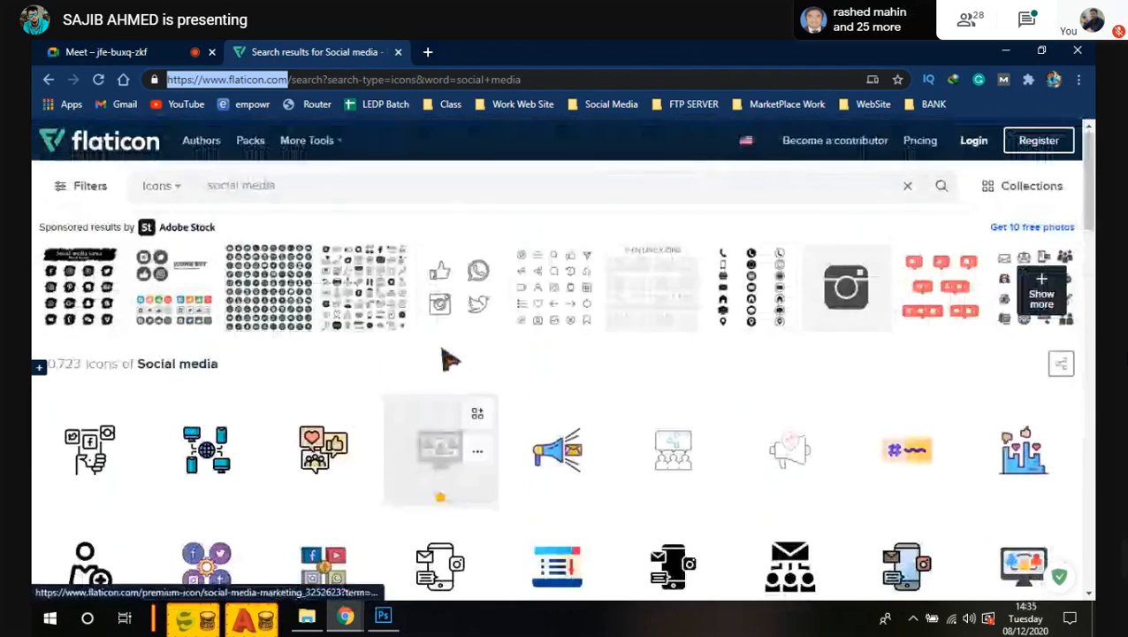
left_click(97, 51)
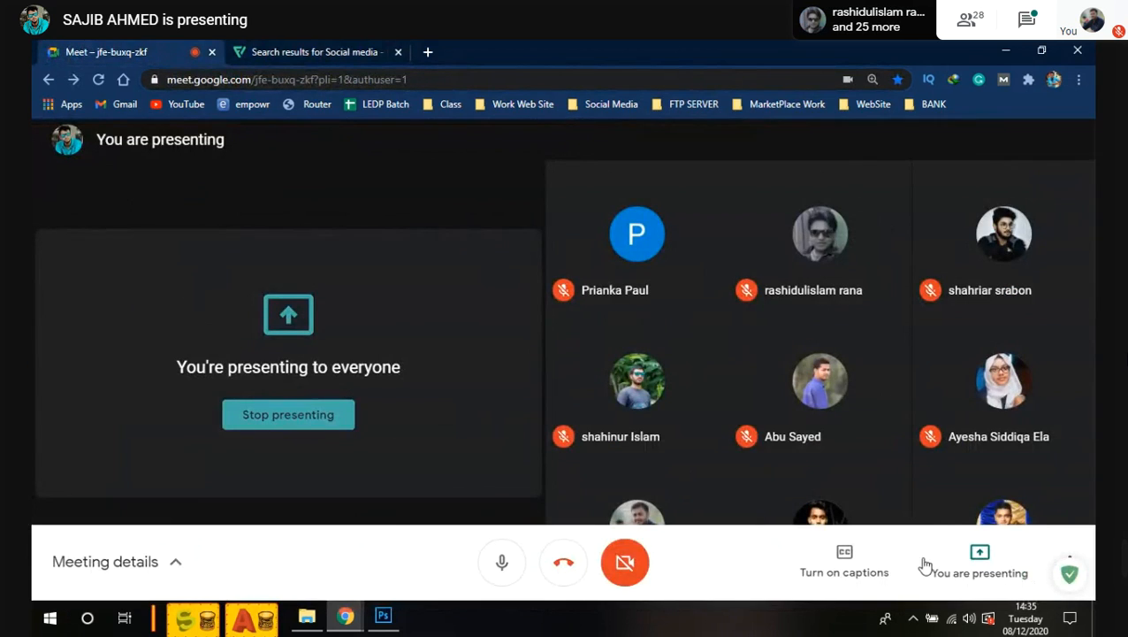
left_click(912, 574)
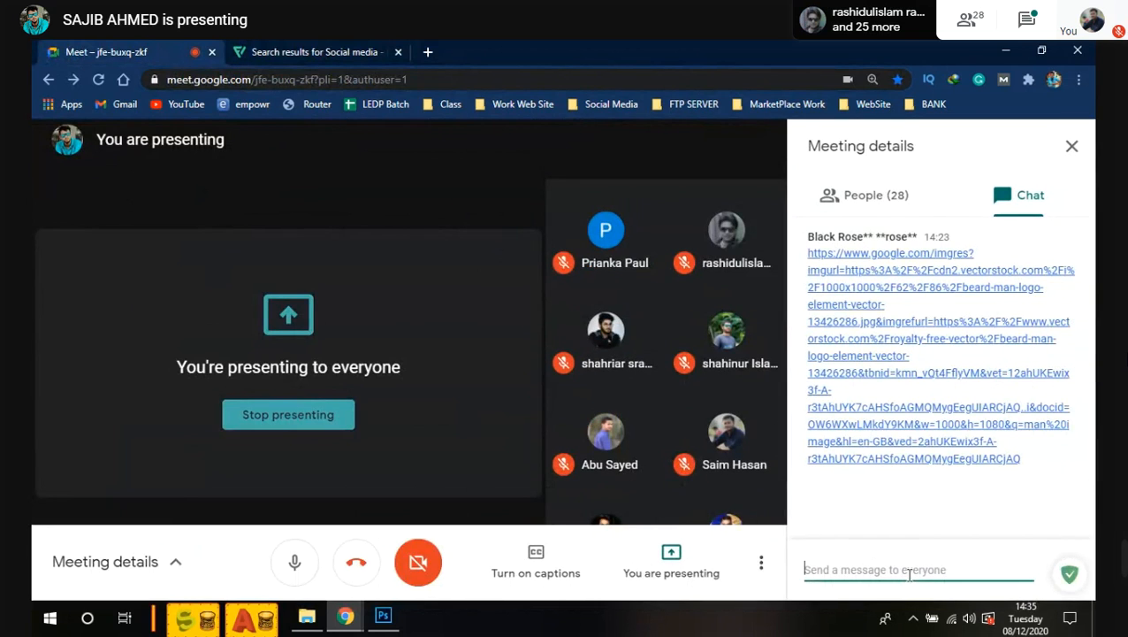
key("ctrl+v")
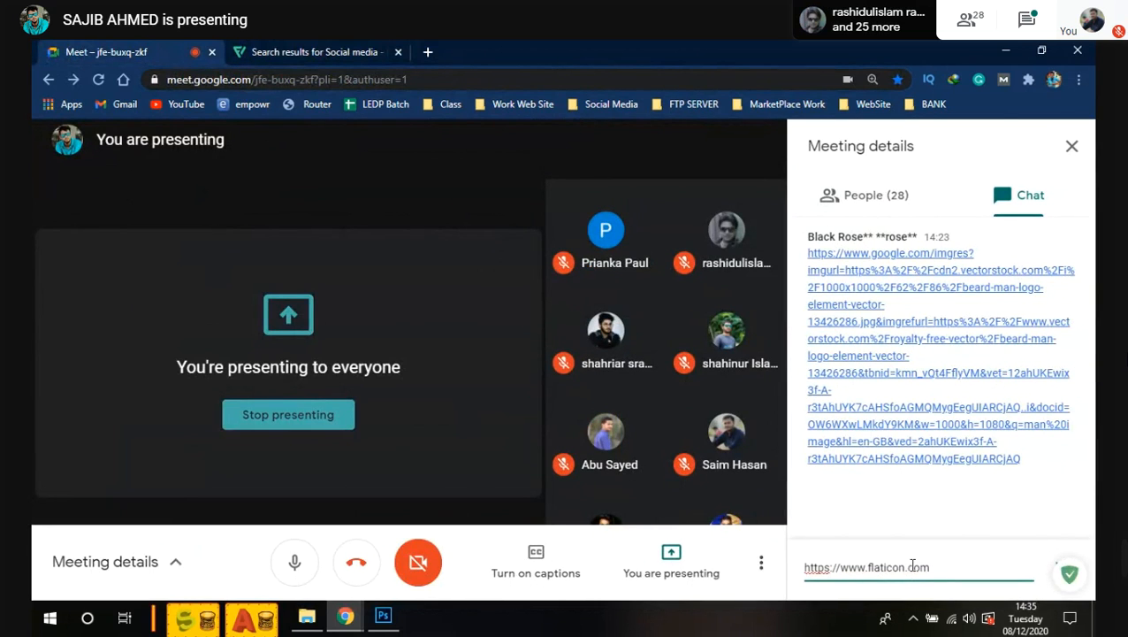
left_click_drag(837, 567, 708, 566)
key("BackSpace")
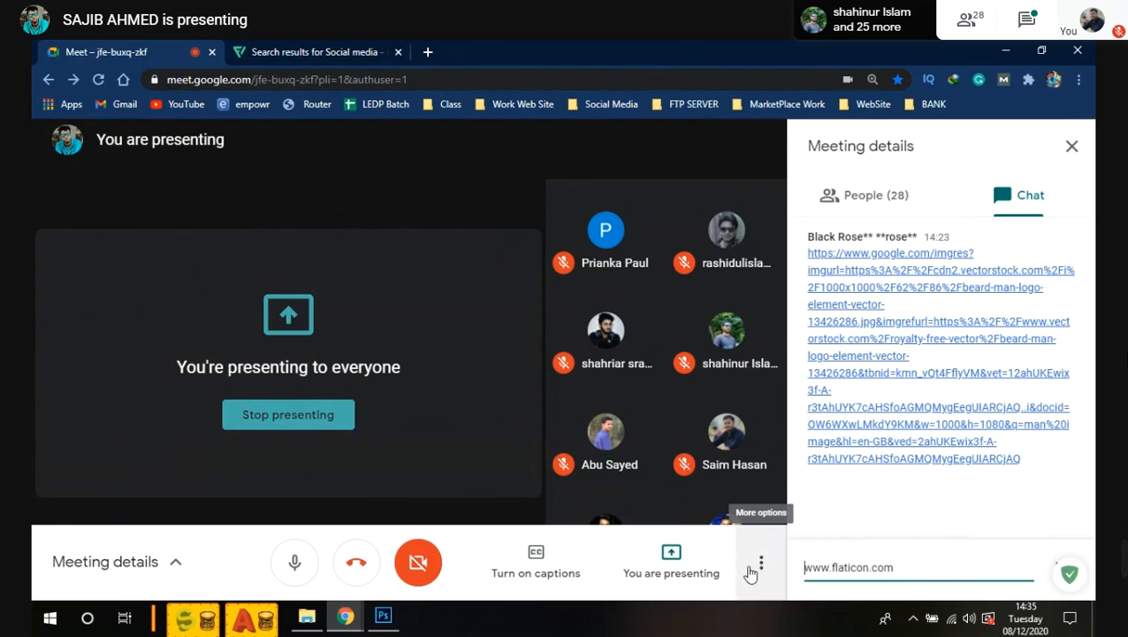
key("Return")
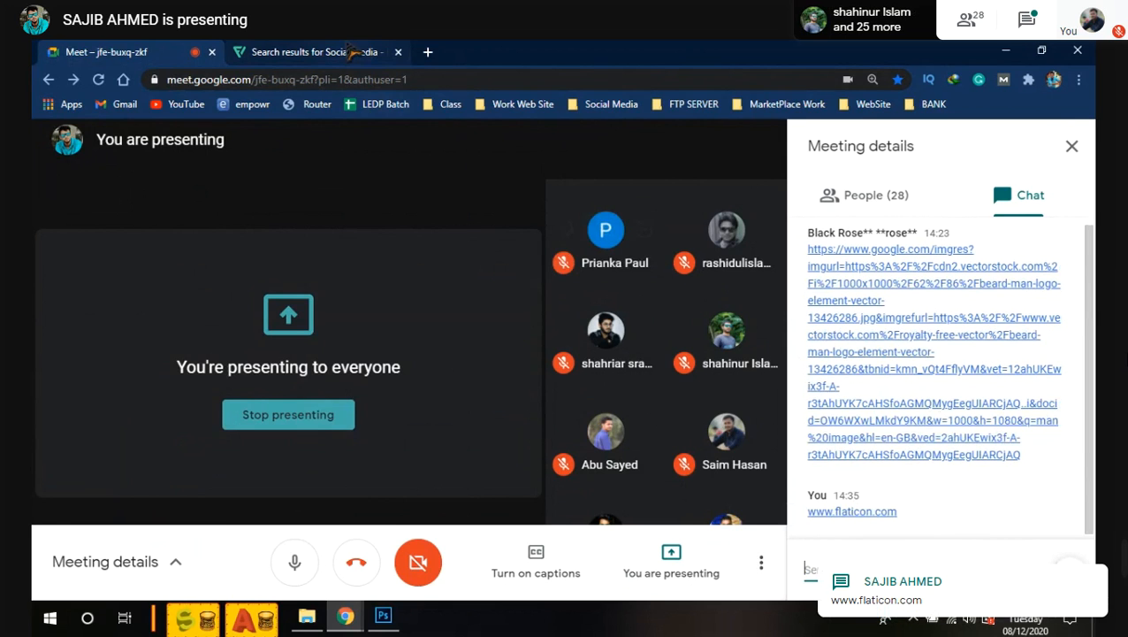
left_click(314, 51)
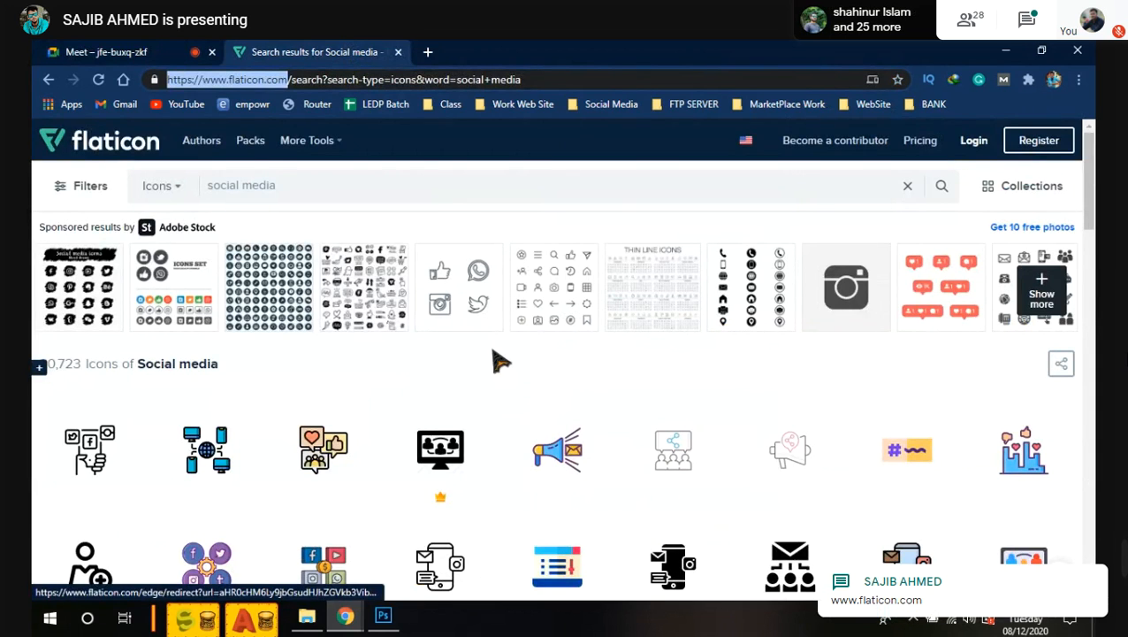
Step: Find the purple megaphone social media icon and choose Download PNG from its options
scroll(501, 360, "down", 3)
scroll(489, 339, "down", 3)
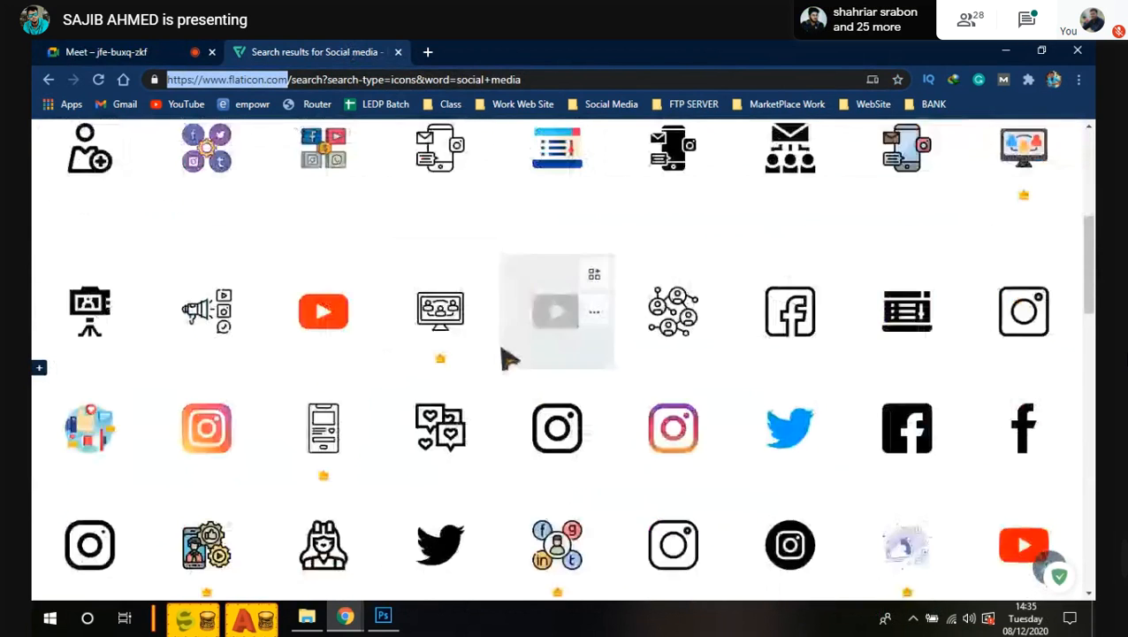
scroll(787, 442, "down", 2)
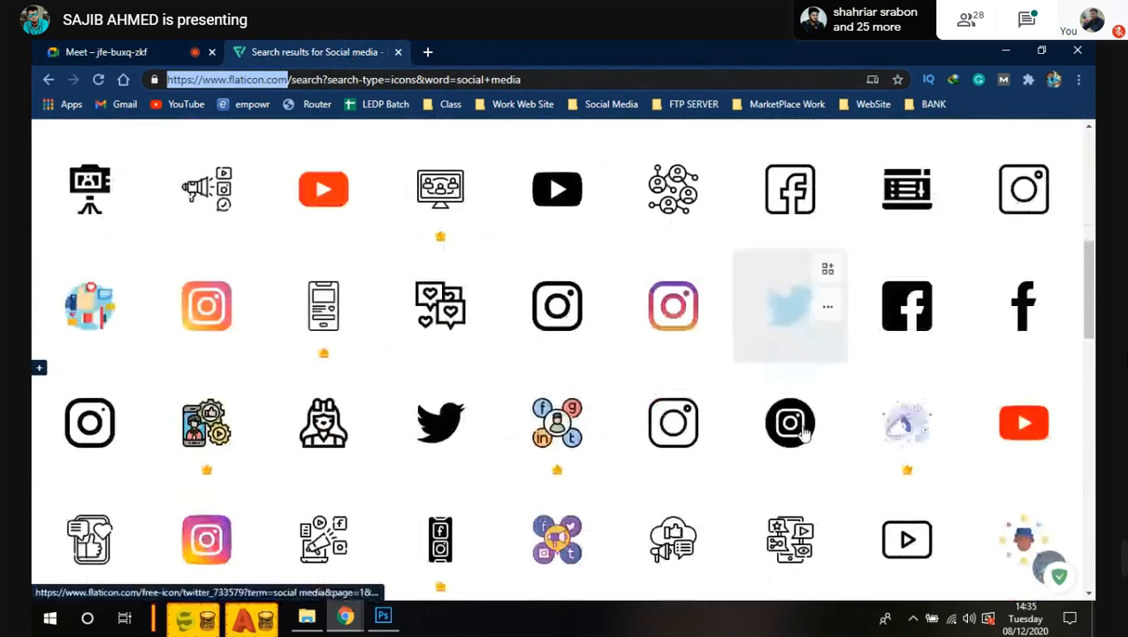
scroll(800, 429, "down", 1)
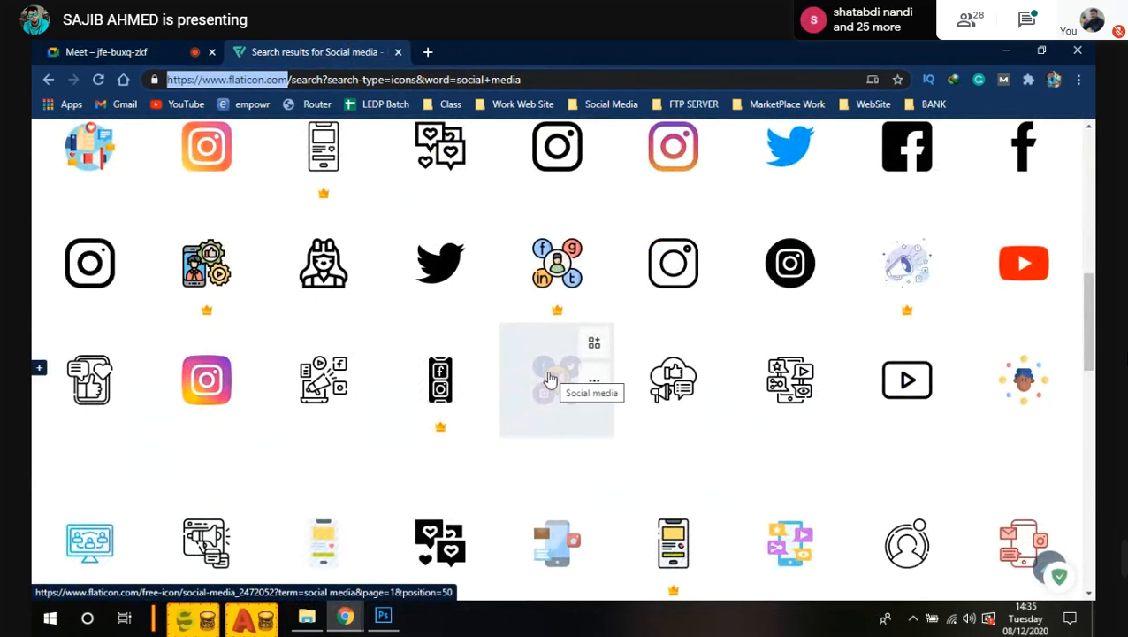
left_click(595, 382)
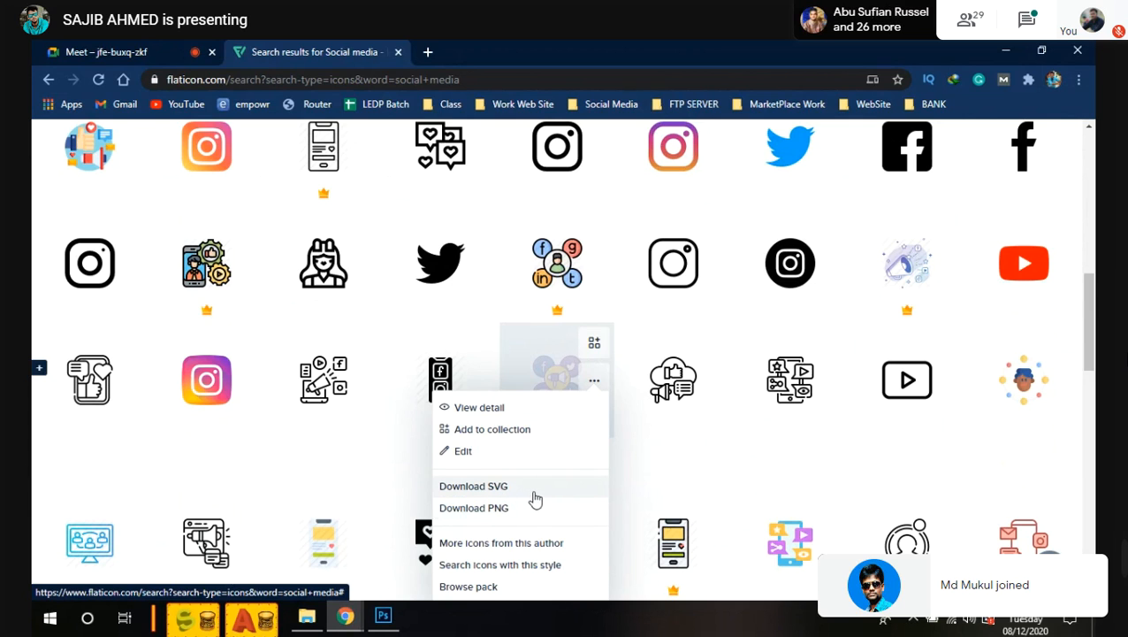
scroll(536, 499, "down", 1)
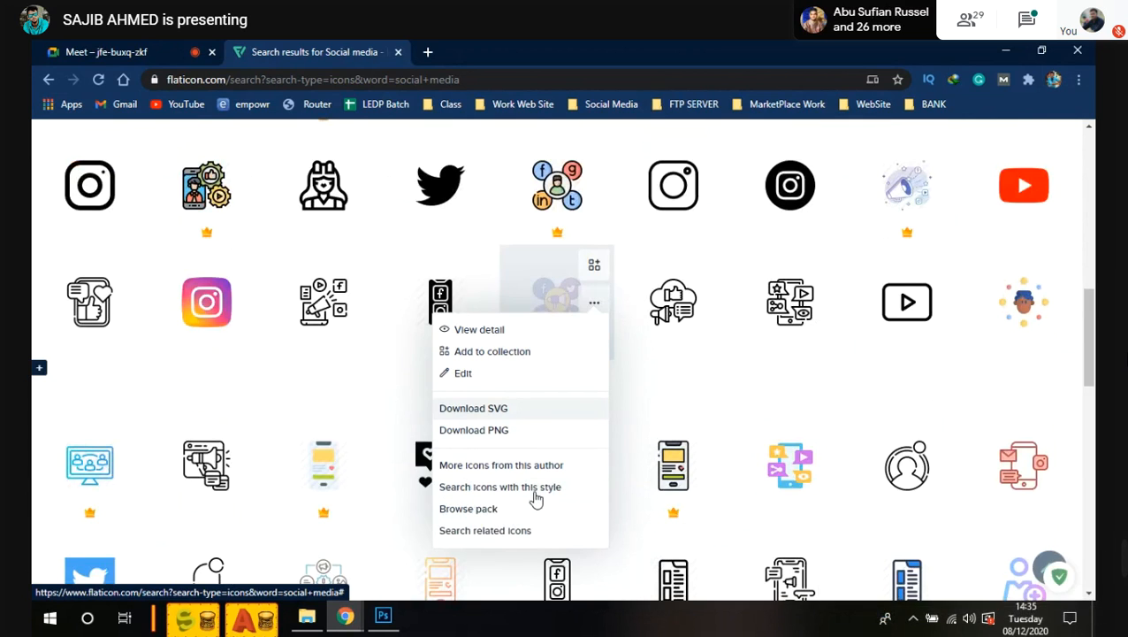
left_click(596, 303)
left_click(596, 303)
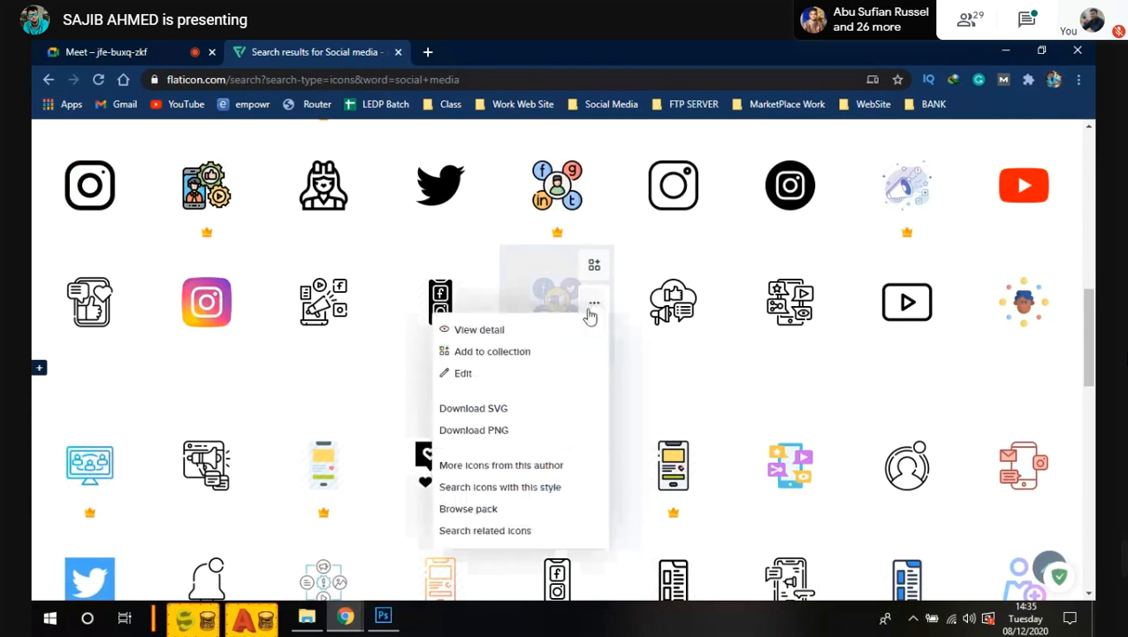
left_click(493, 433)
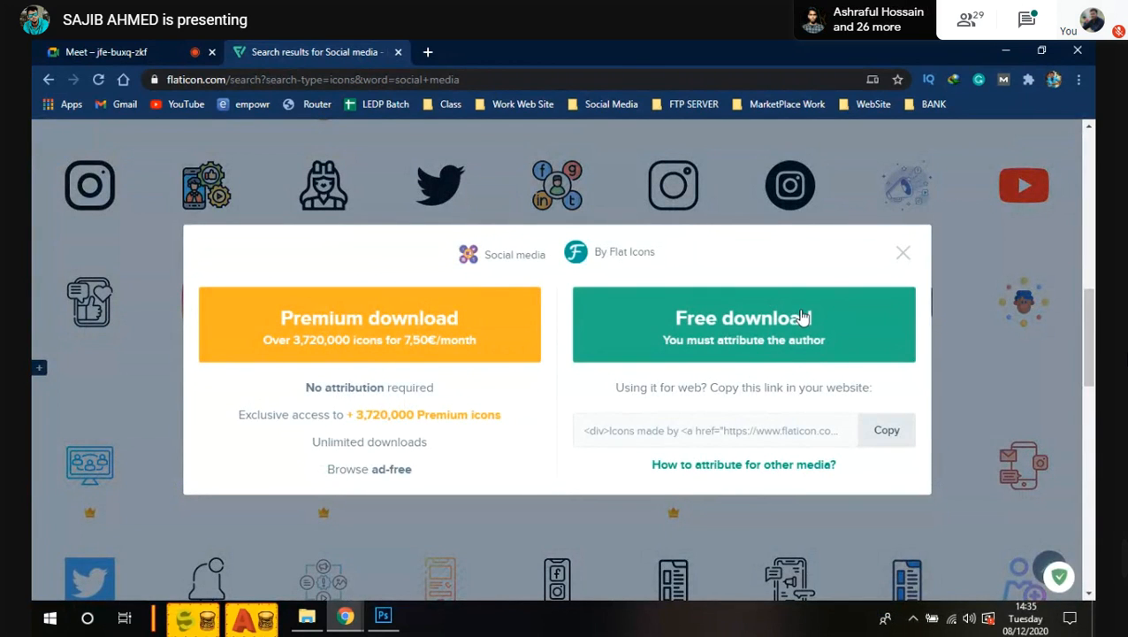
Step: Download the icon free as social-media.png and open it from Chrome's download shelf
left_click(796, 325)
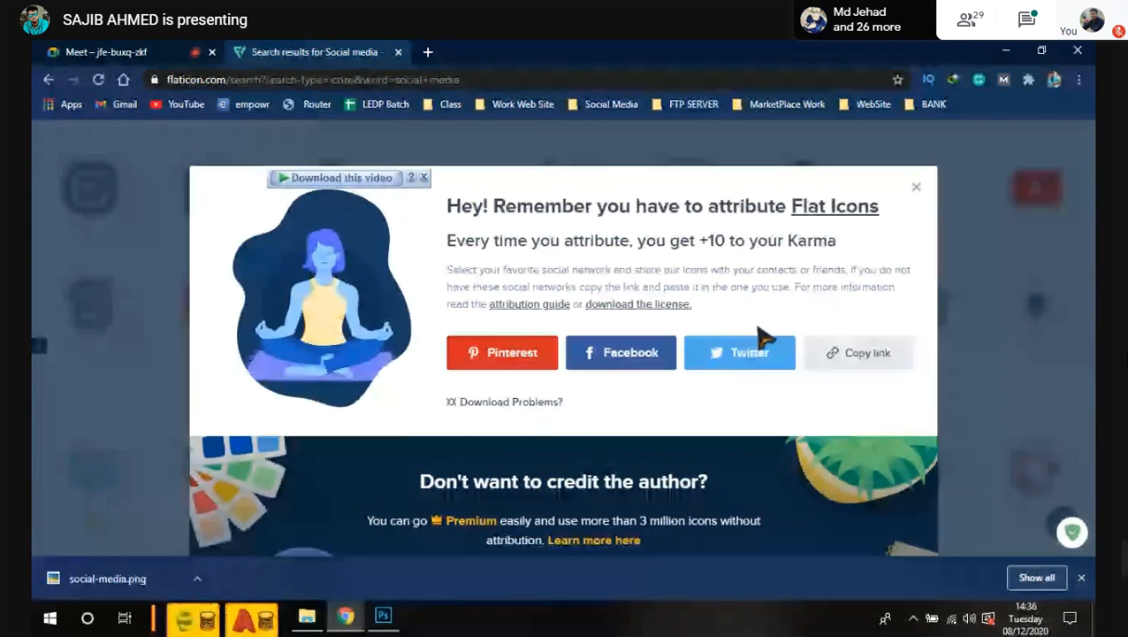
left_click(196, 582)
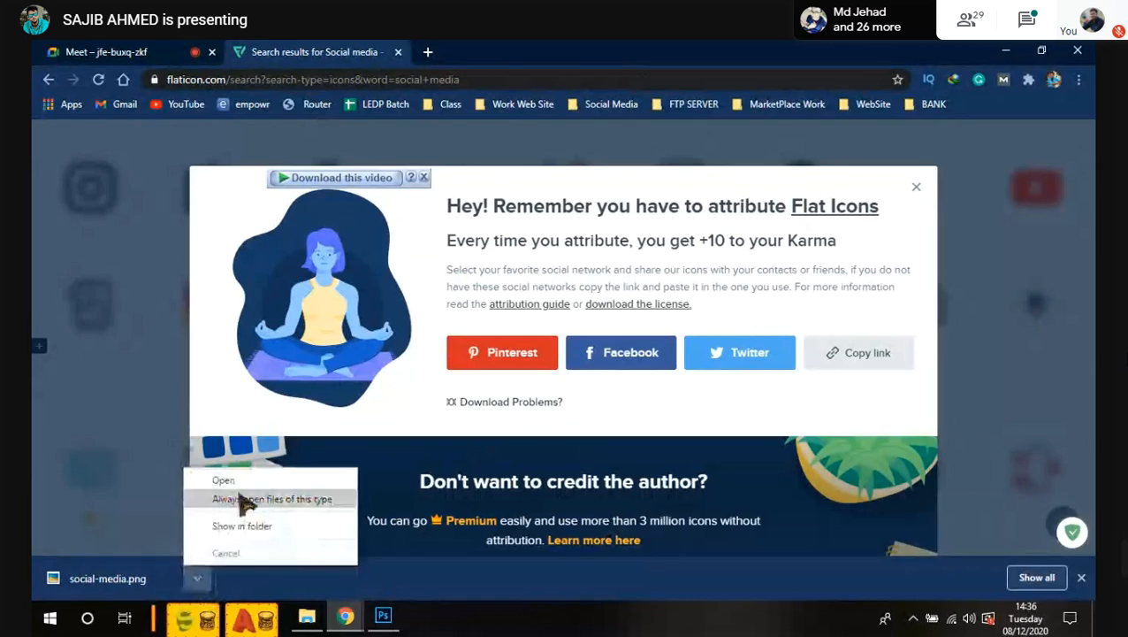
left_click(244, 481)
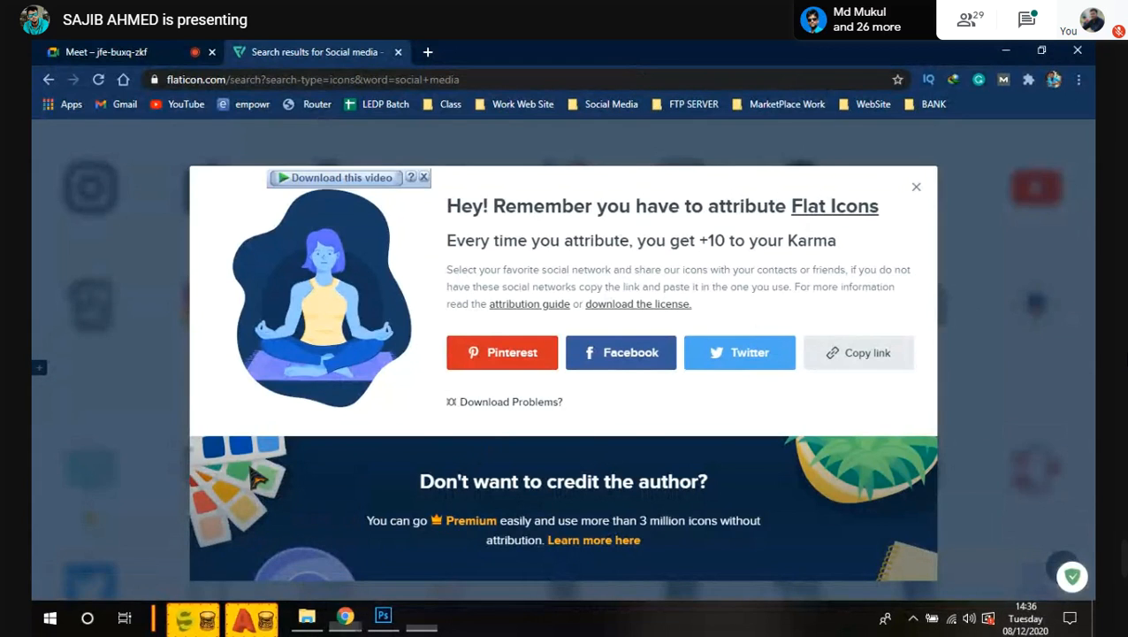
scroll(641, 335, "up", 4)
Step: Close the icon preview and dismiss Flaticon's attribution notice
scroll(594, 328, "down", 2)
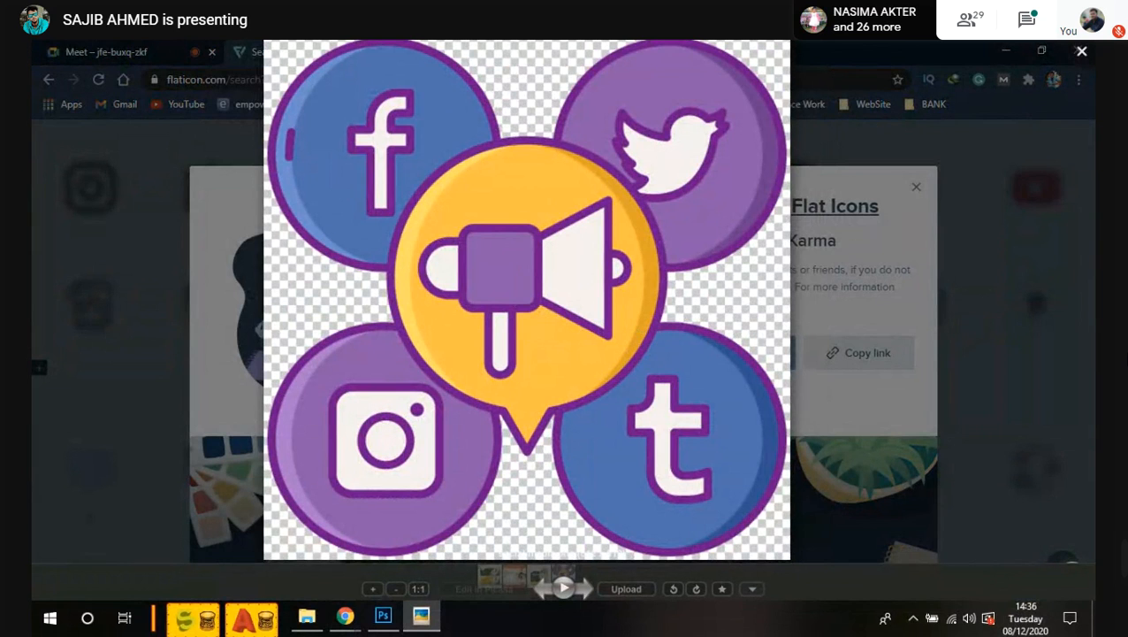
scroll(1092, 49, "down", 3)
left_click(1083, 50)
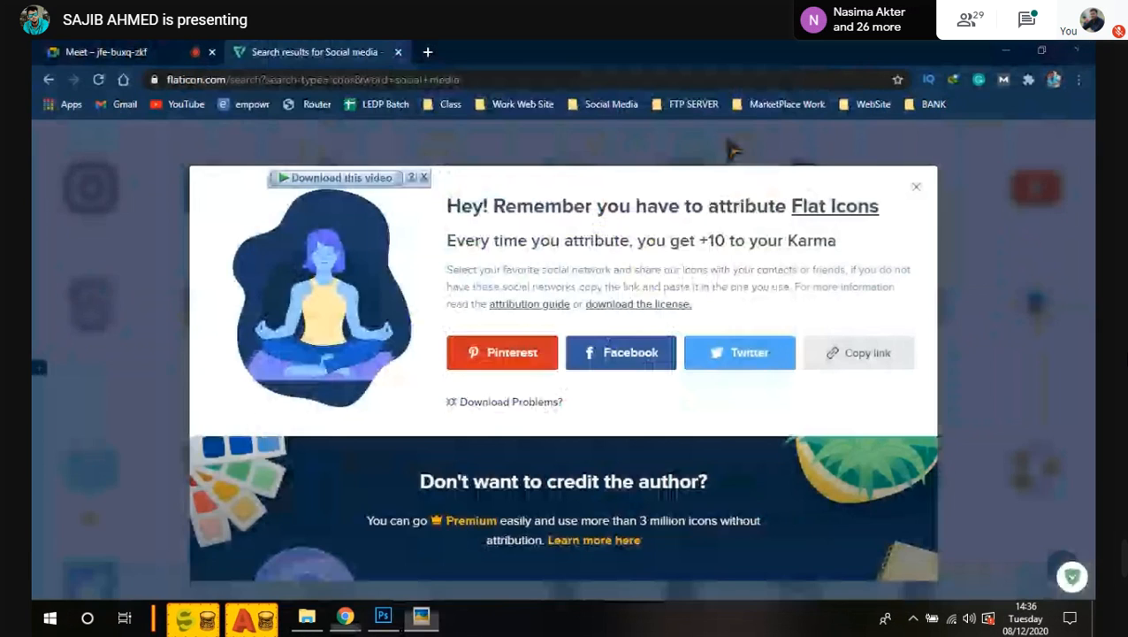
left_click(916, 187)
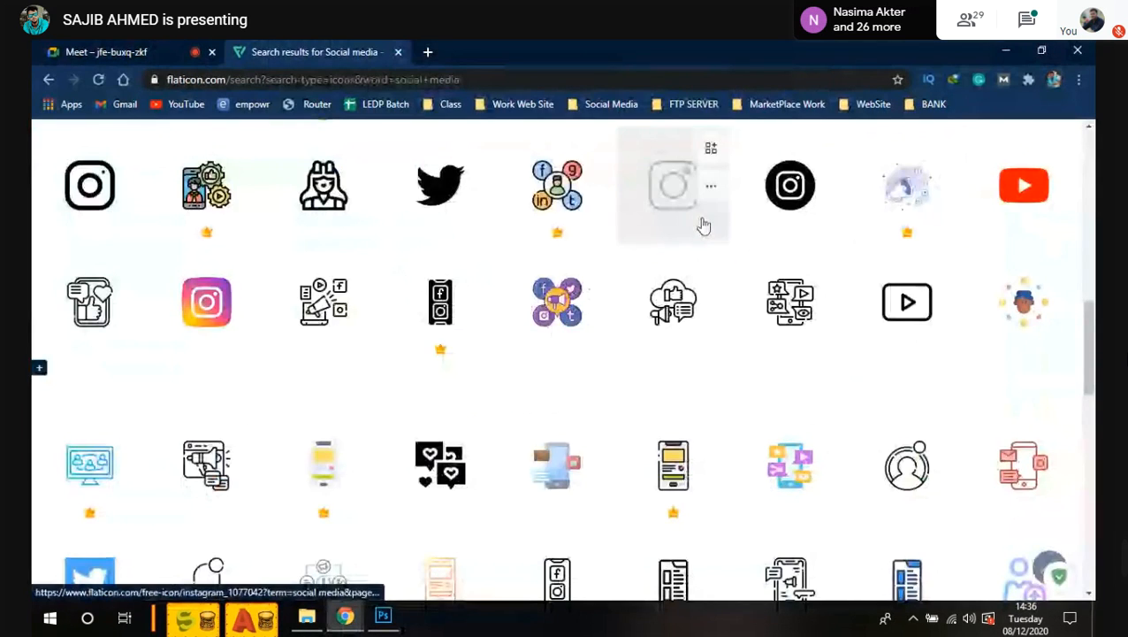
scroll(703, 227, "up", 5)
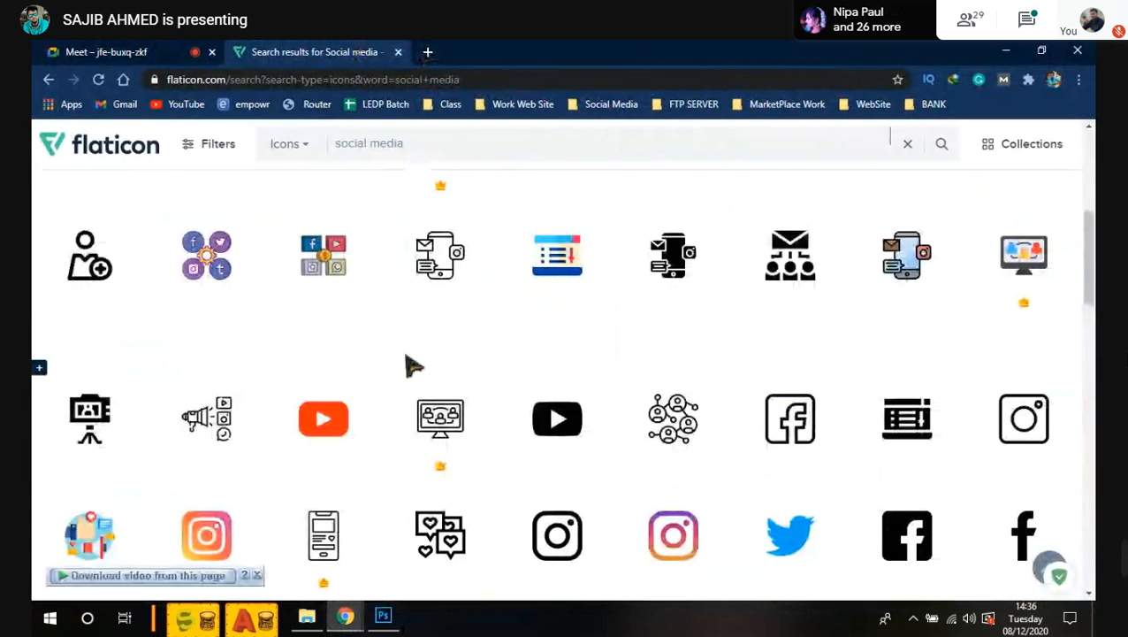
Step: Open the School Admission web banner template from the Downloads folder
left_click(307, 617)
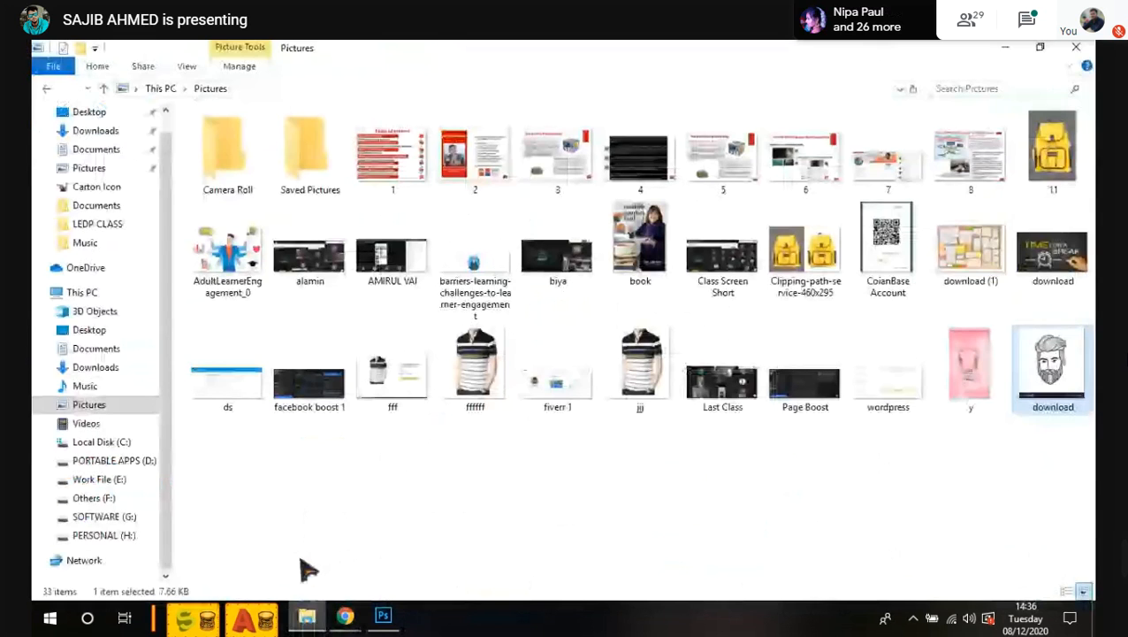
left_click(96, 367)
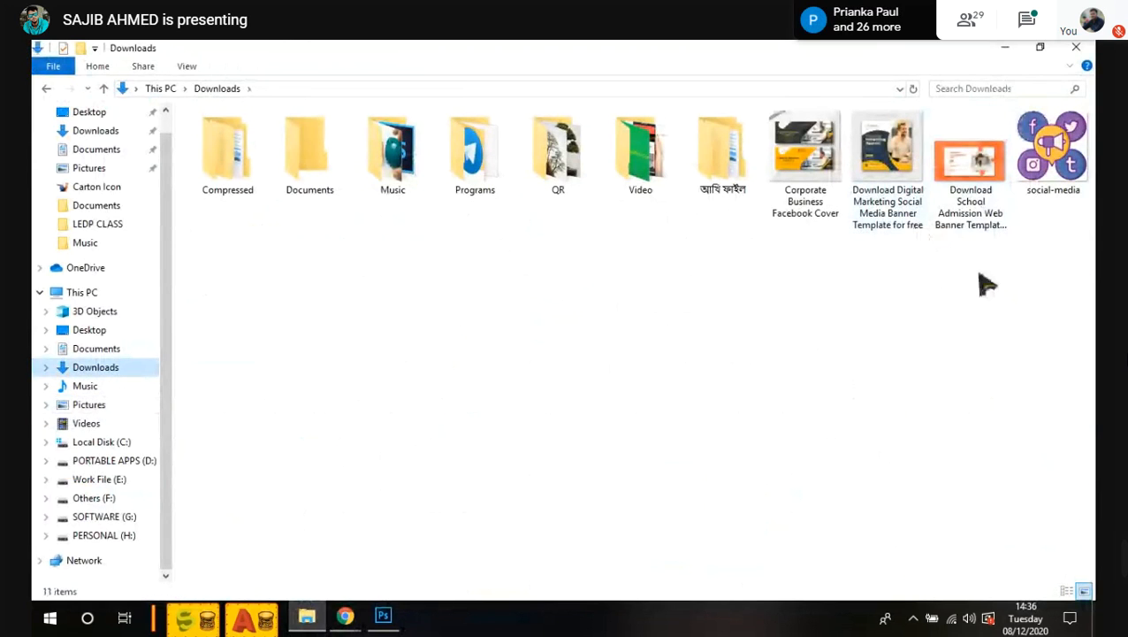
left_click(986, 207)
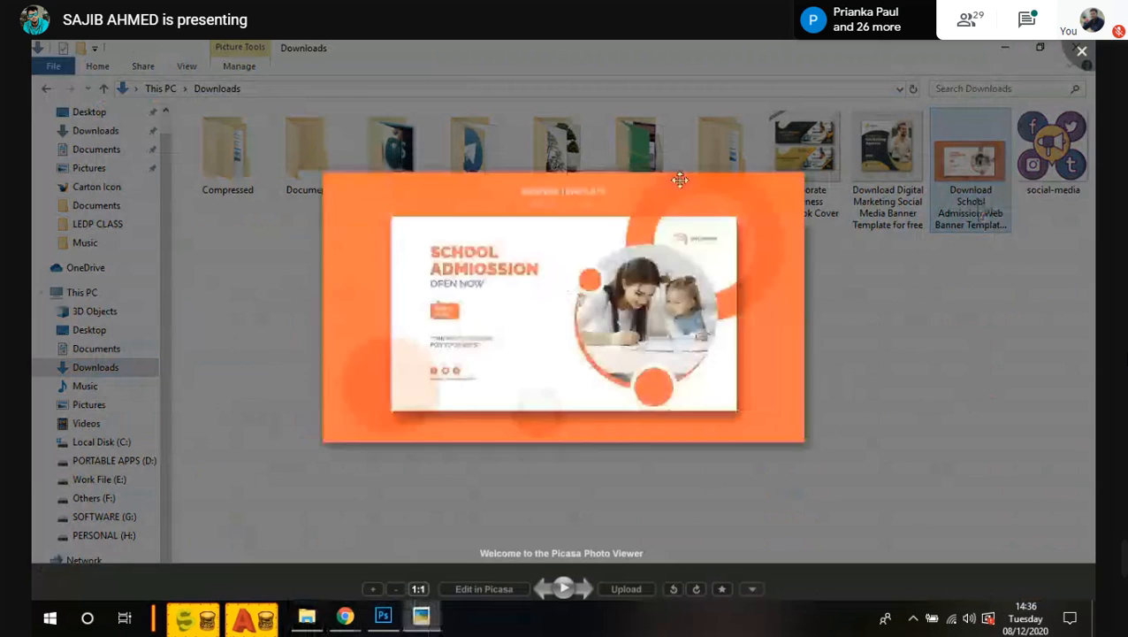
scroll(675, 279, "up", 1)
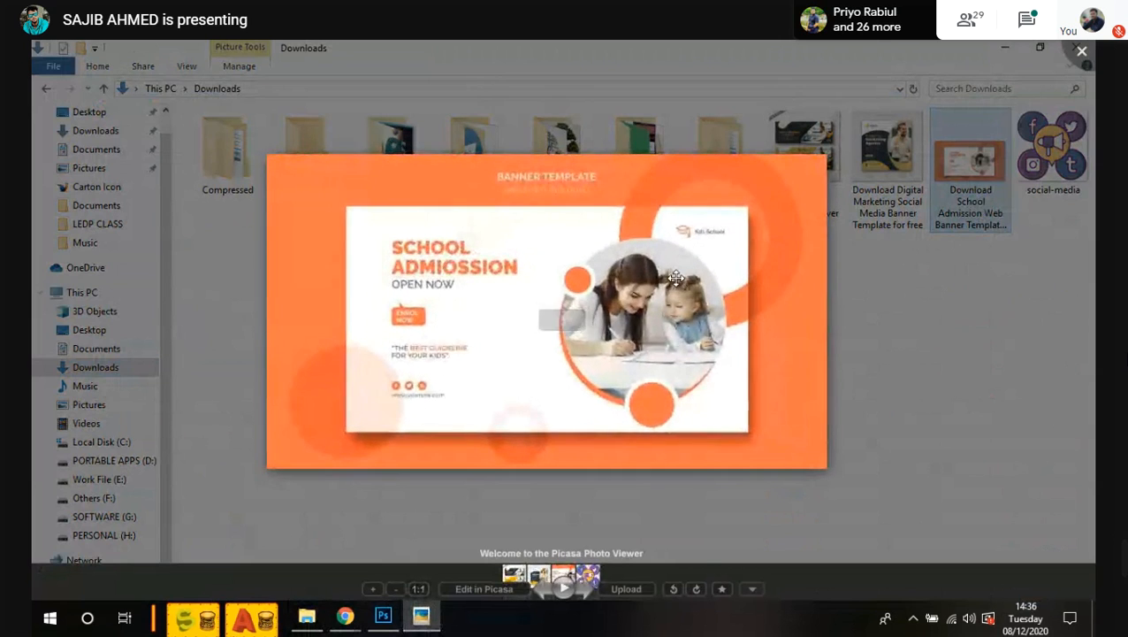
Step: Step through the downloaded templates with the arrow keys to the Corporate Business Facebook Cover
key("Left")
key("Left")
key("Right")
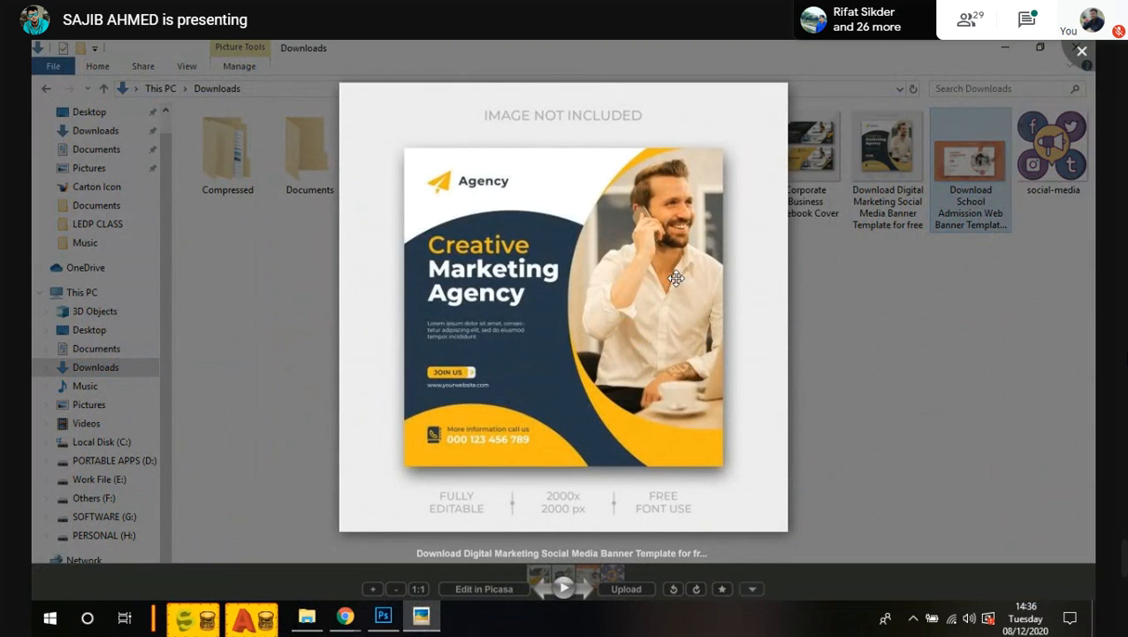
key("Left")
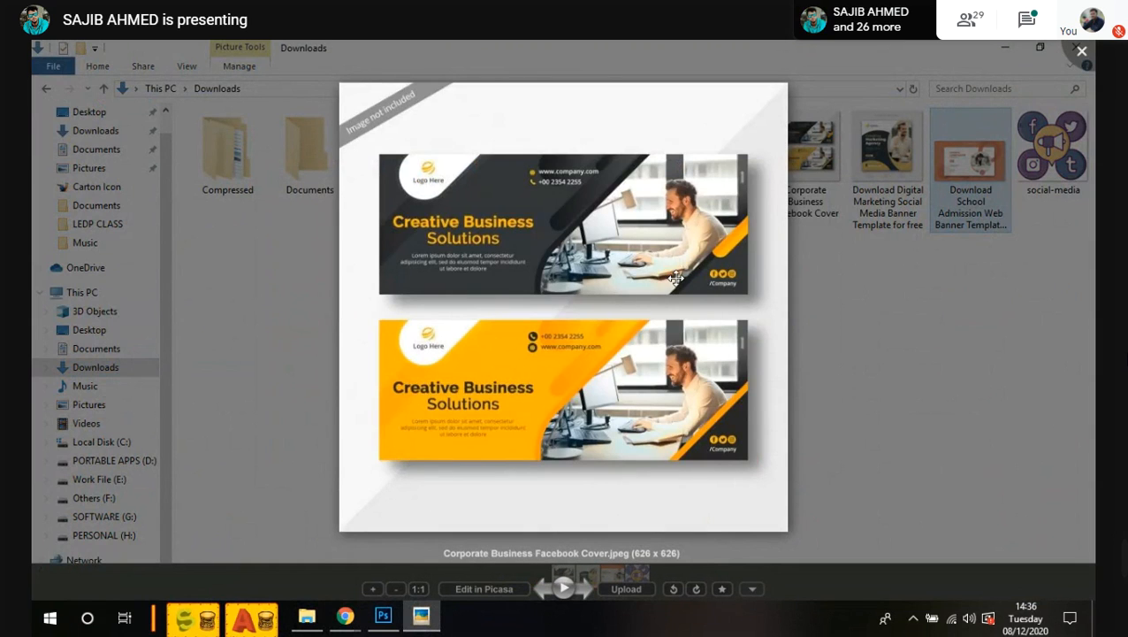
scroll(676, 277, "up", 5)
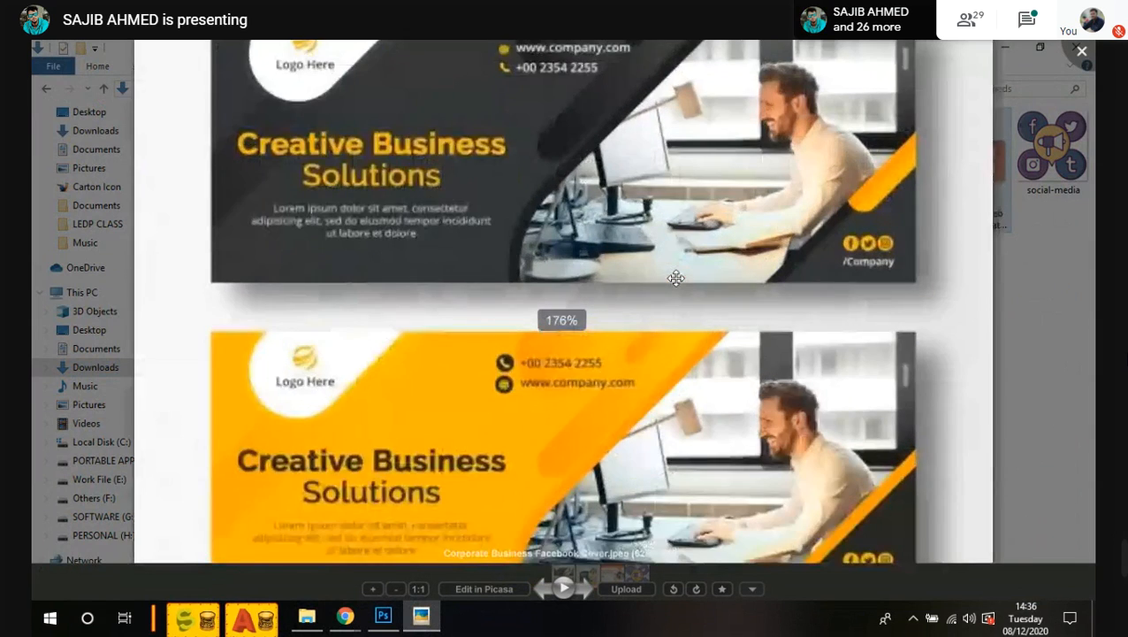
scroll(675, 278, "down", 2)
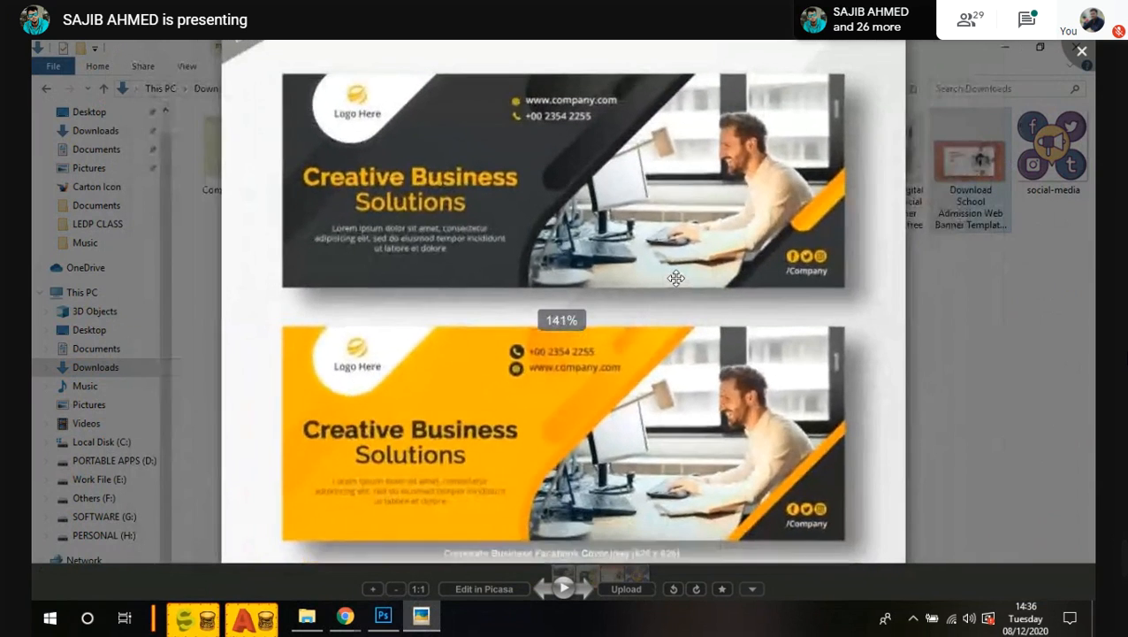
scroll(676, 278, "down", 3)
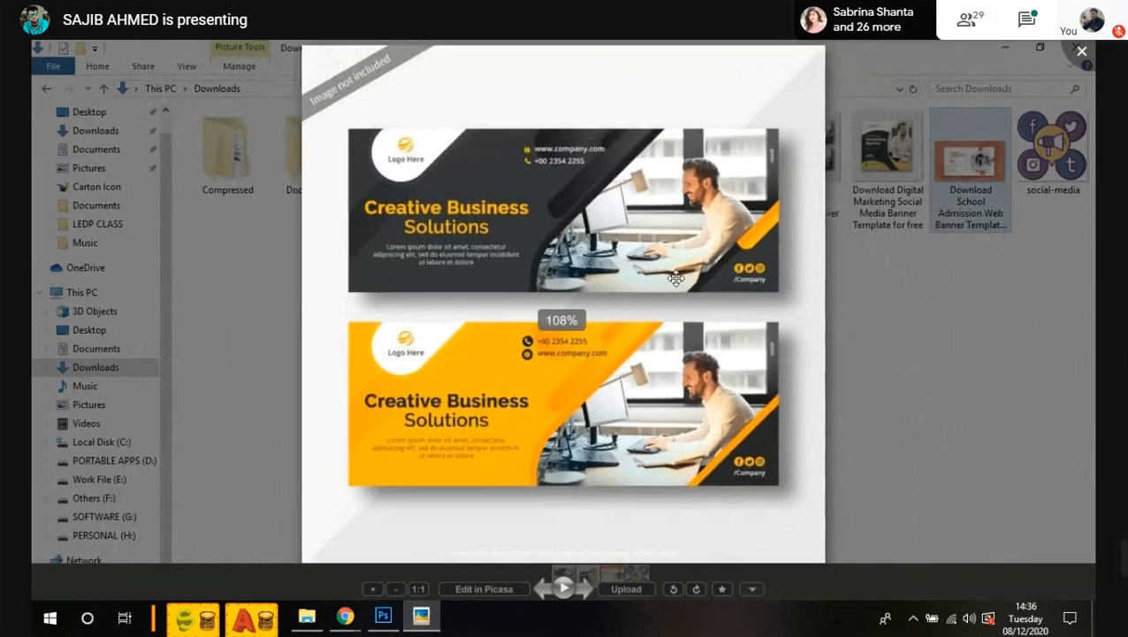
scroll(676, 278, "up", 3)
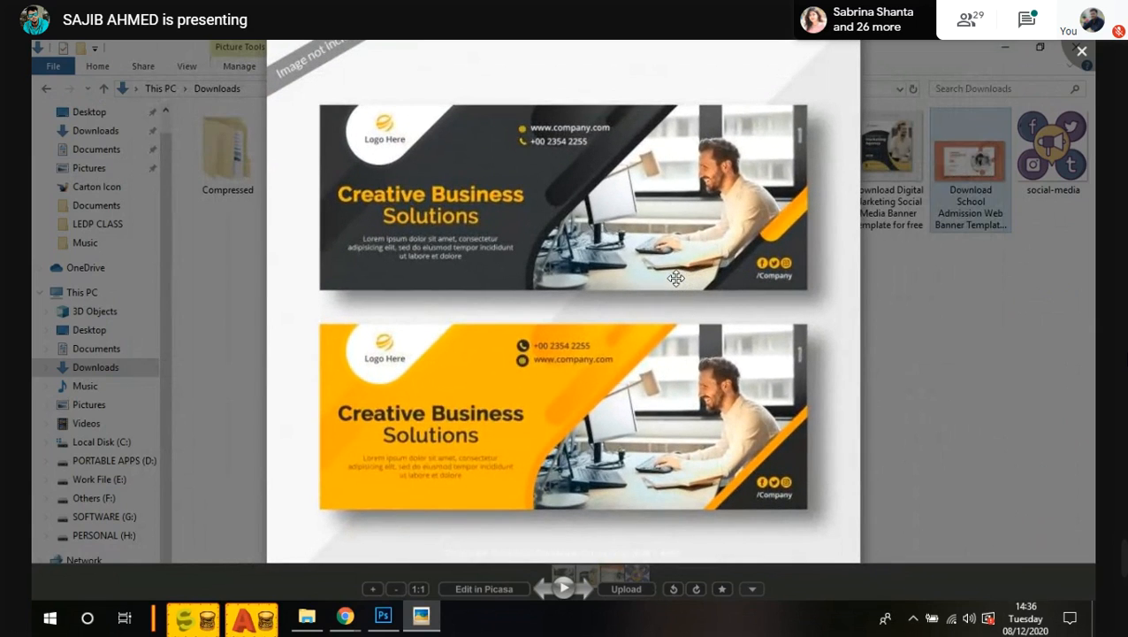
scroll(675, 278, "down", 2)
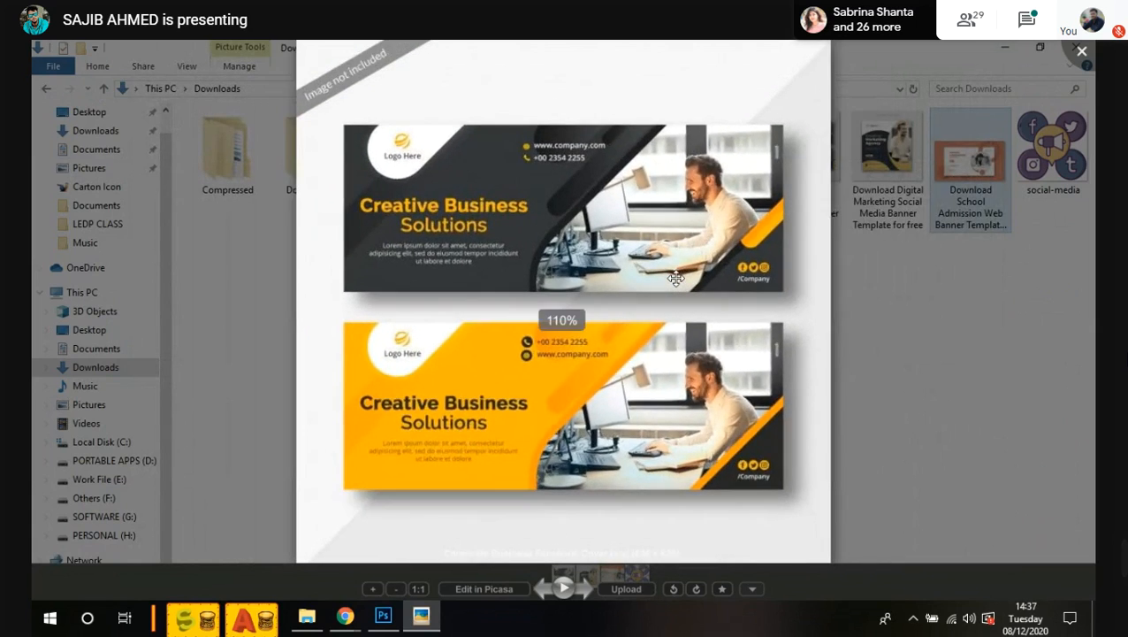
scroll(676, 278, "up", 5)
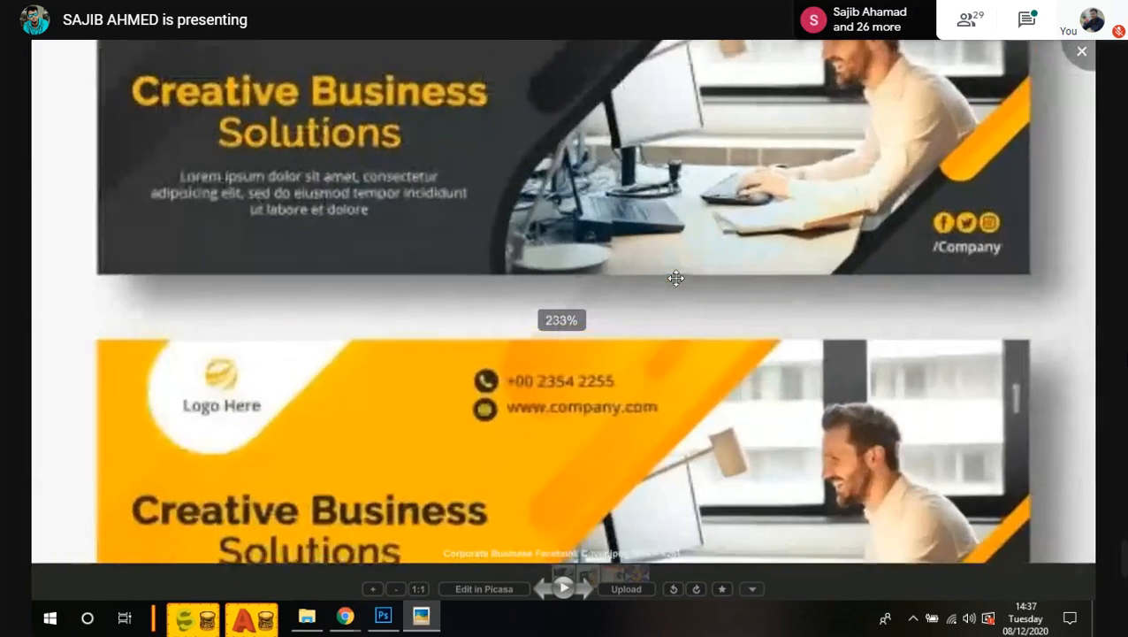
scroll(676, 278, "down", 3)
scroll(675, 277, "up", 2)
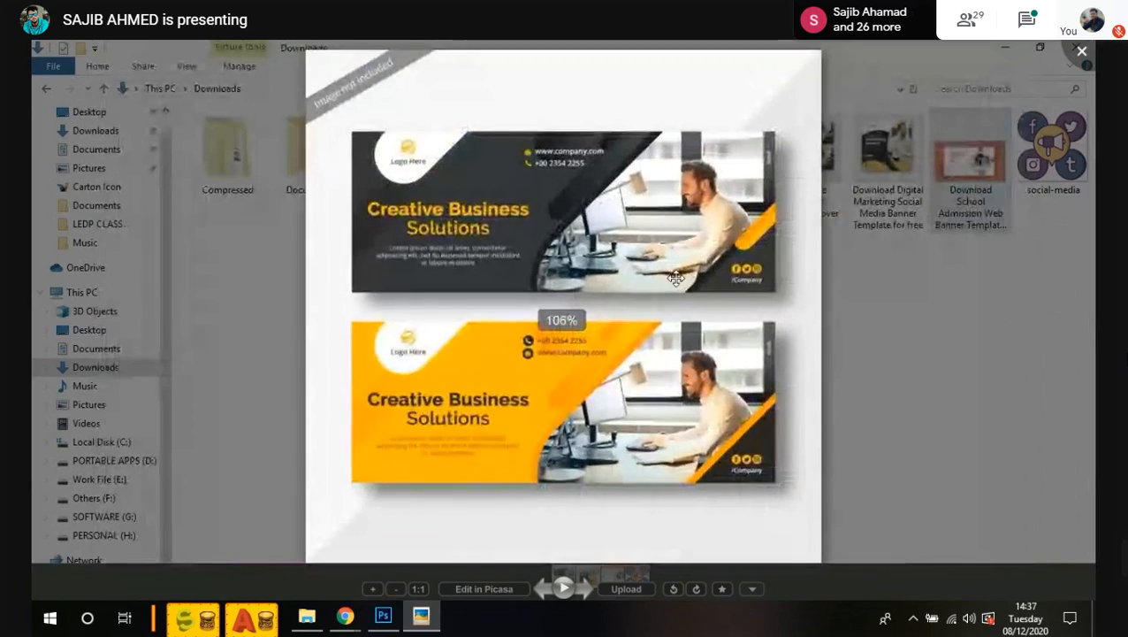
scroll(676, 278, "up", 1)
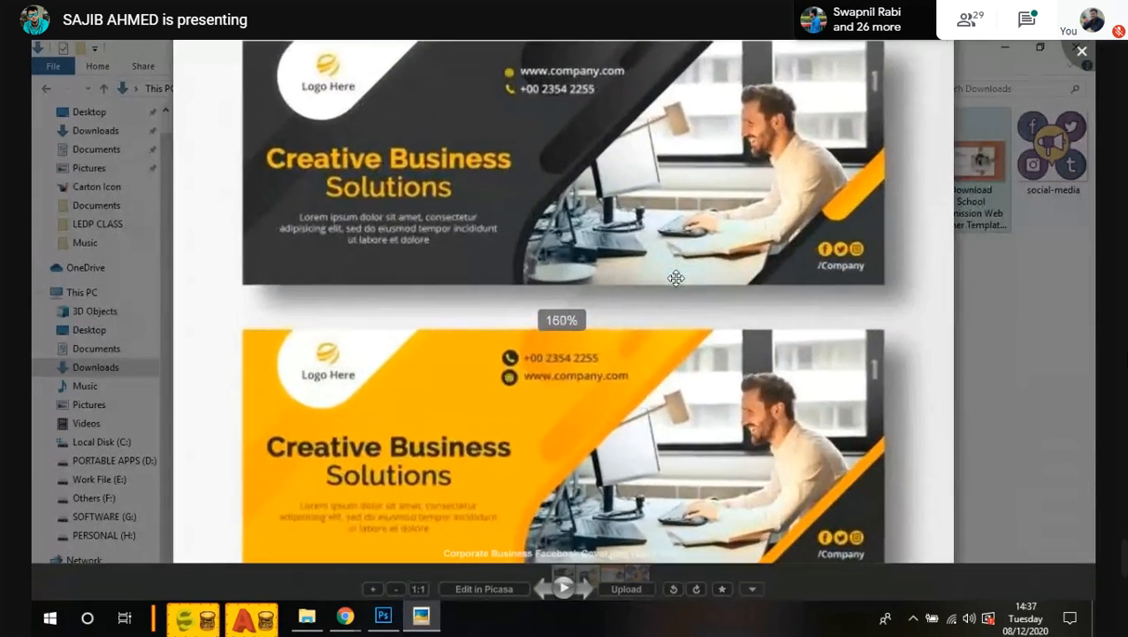
scroll(676, 278, "down", 2)
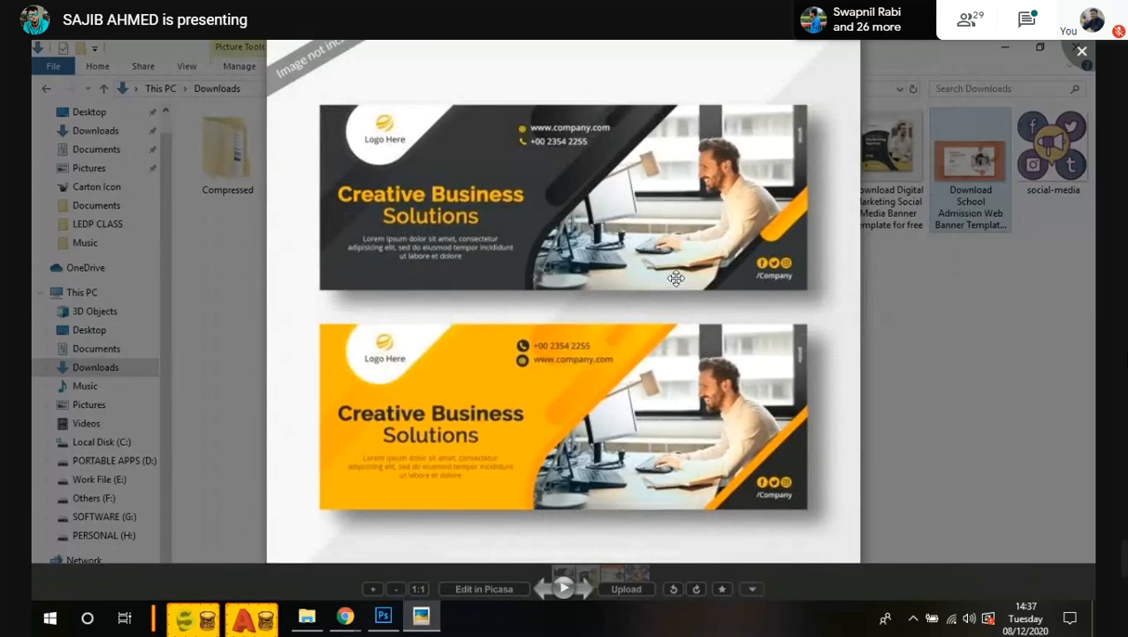
scroll(675, 278, "down", 3)
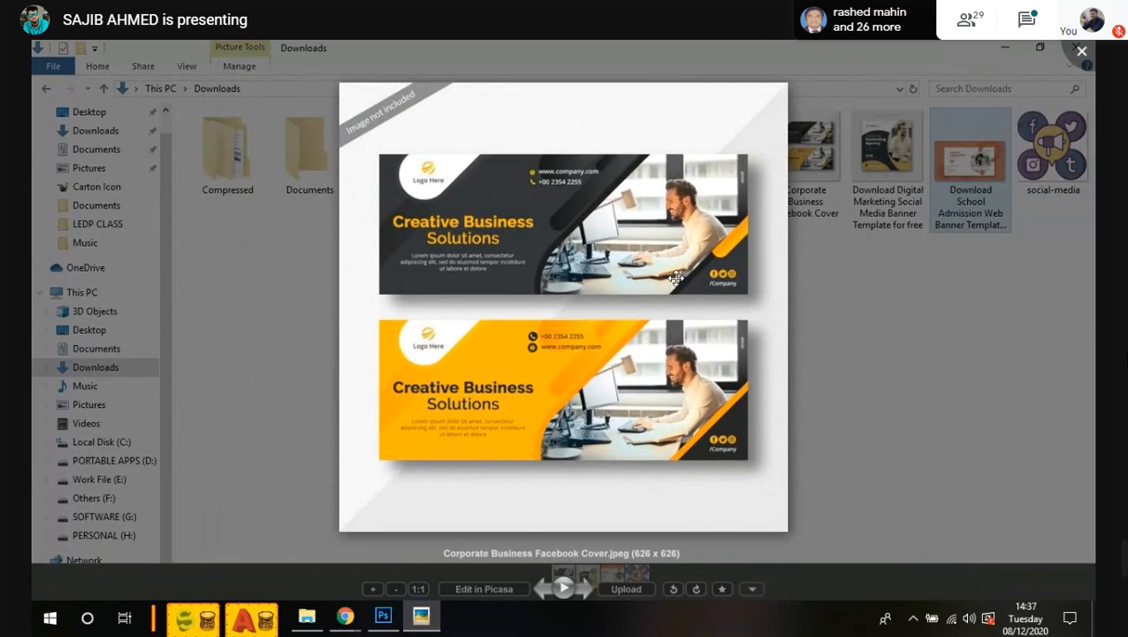
scroll(676, 278, "up", 2)
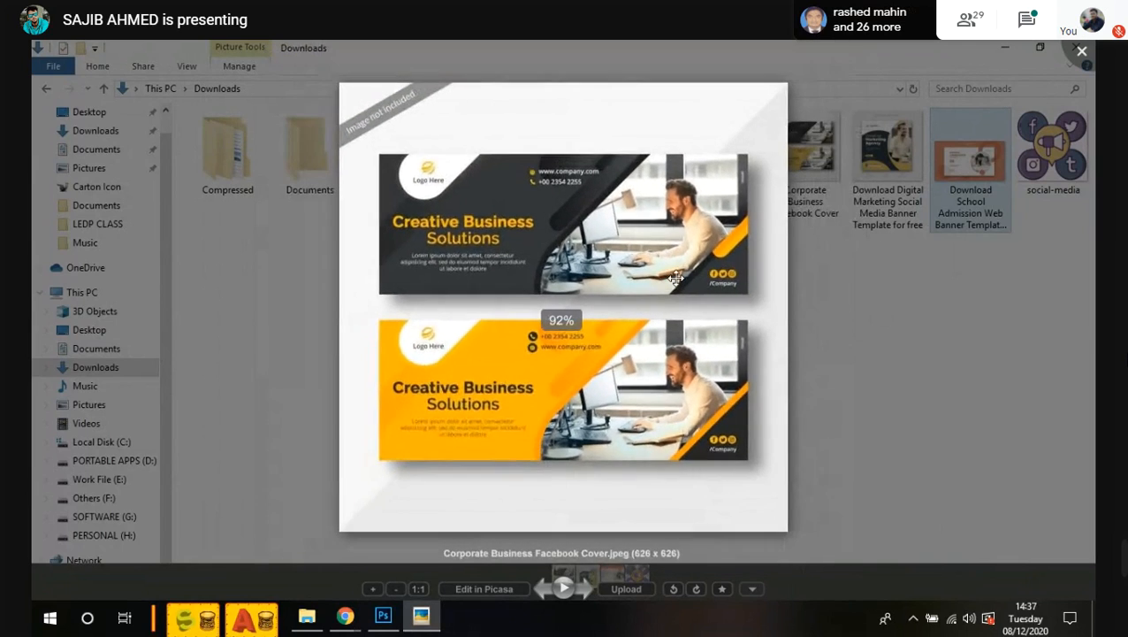
scroll(675, 277, "up", 1)
scroll(676, 277, "up", 5)
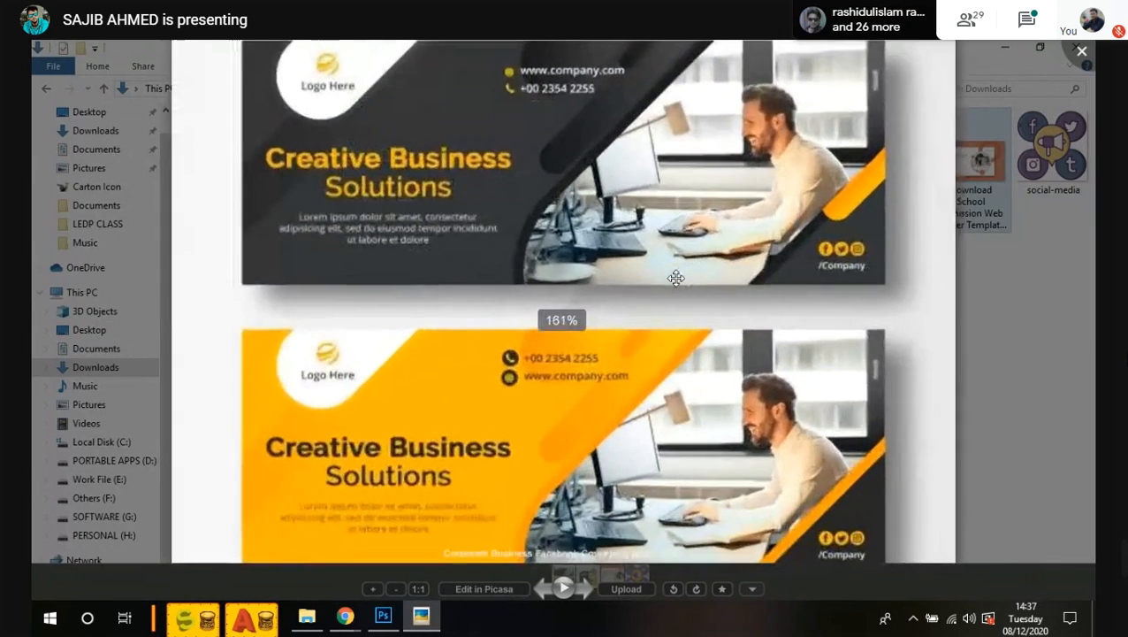
scroll(676, 278, "down", 5)
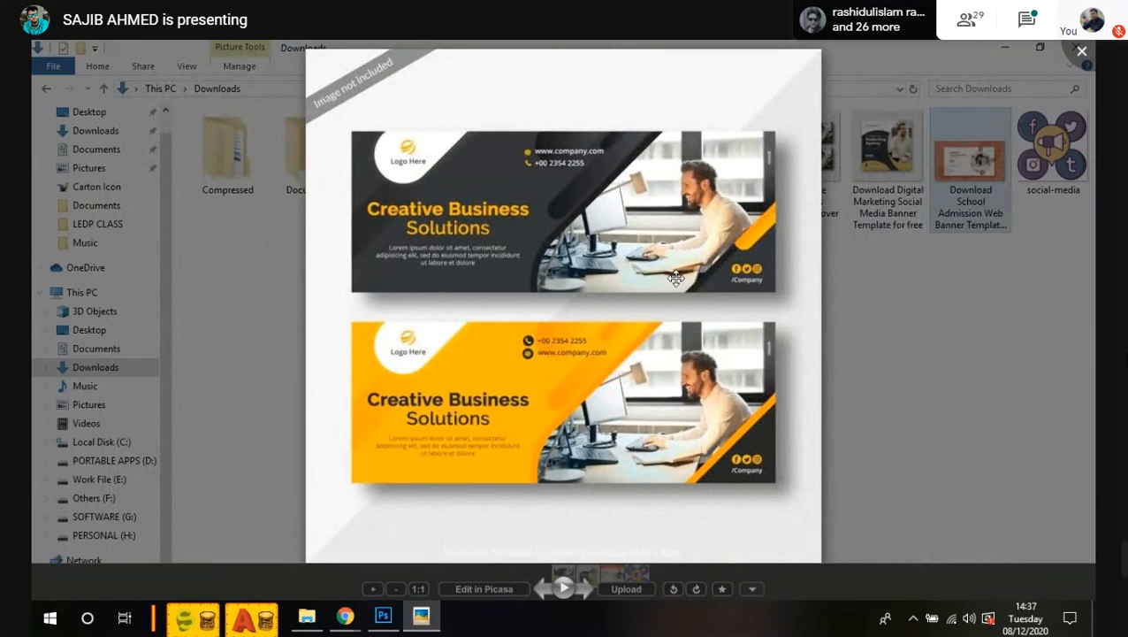
scroll(676, 278, "up", 2)
scroll(676, 278, "down", 3)
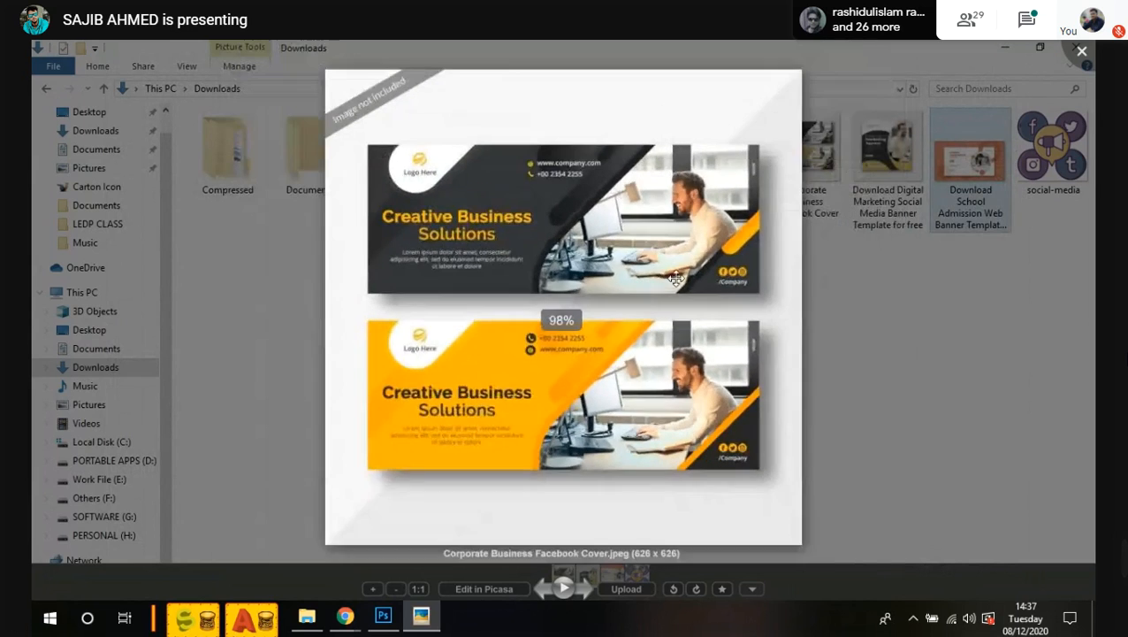
scroll(675, 278, "down", 2)
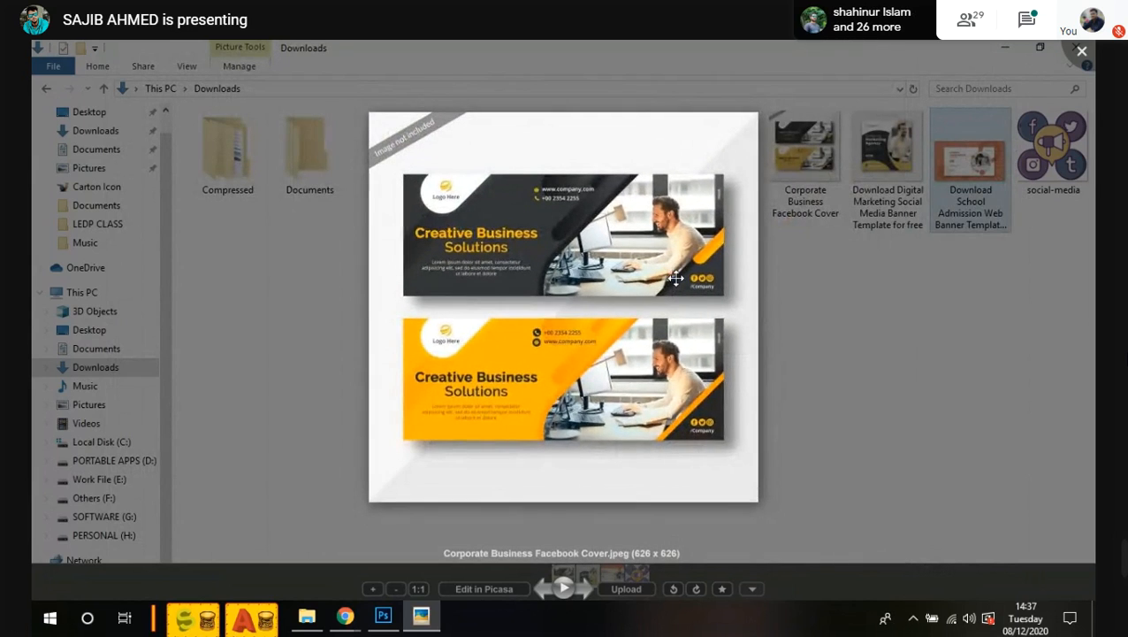
scroll(675, 278, "up", 2)
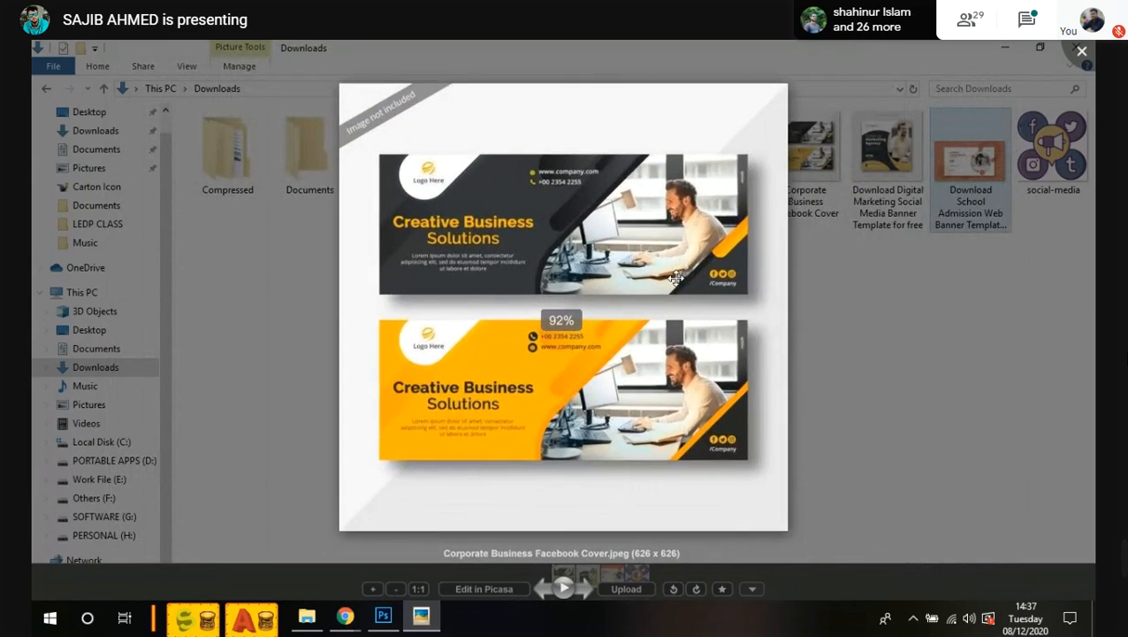
scroll(675, 278, "up", 5)
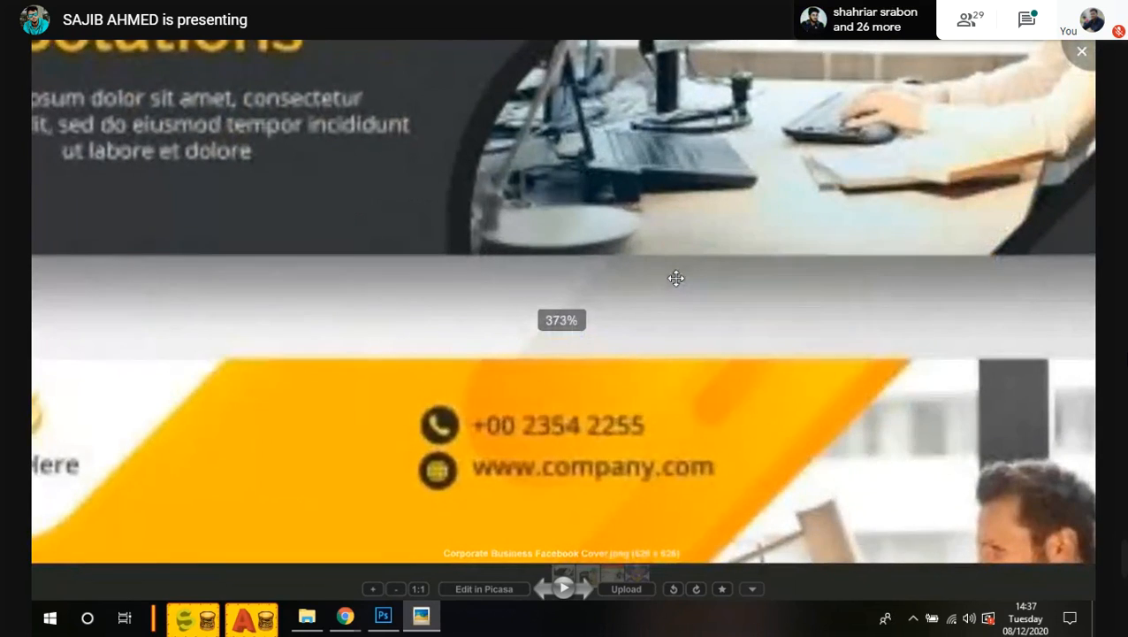
left_click_drag(611, 101, 563, 217)
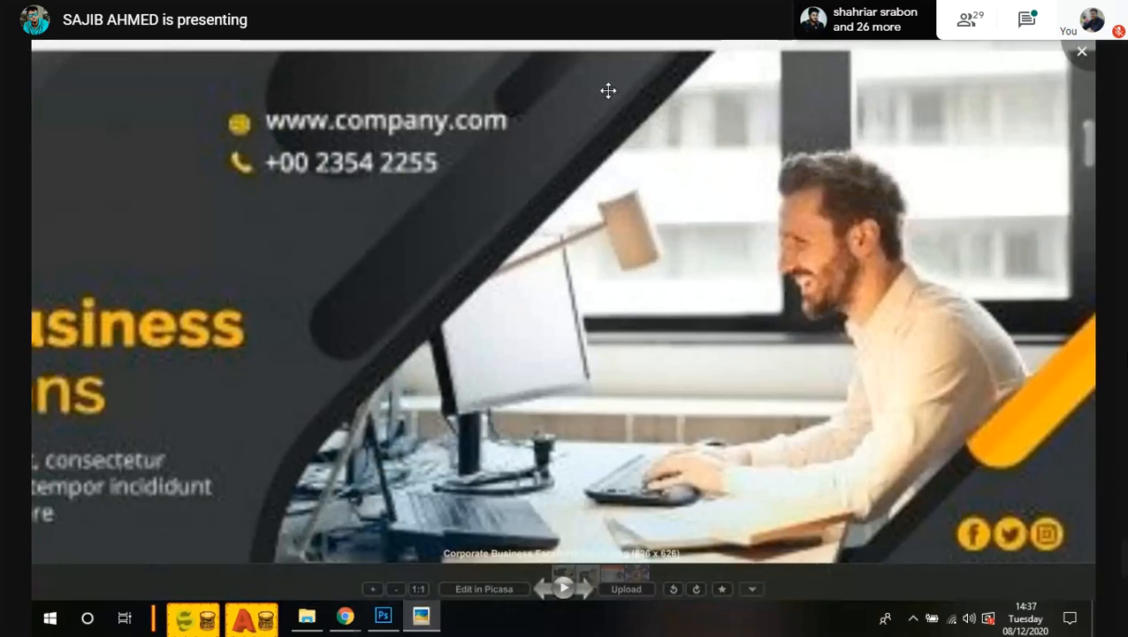
scroll(608, 90, "down", 4)
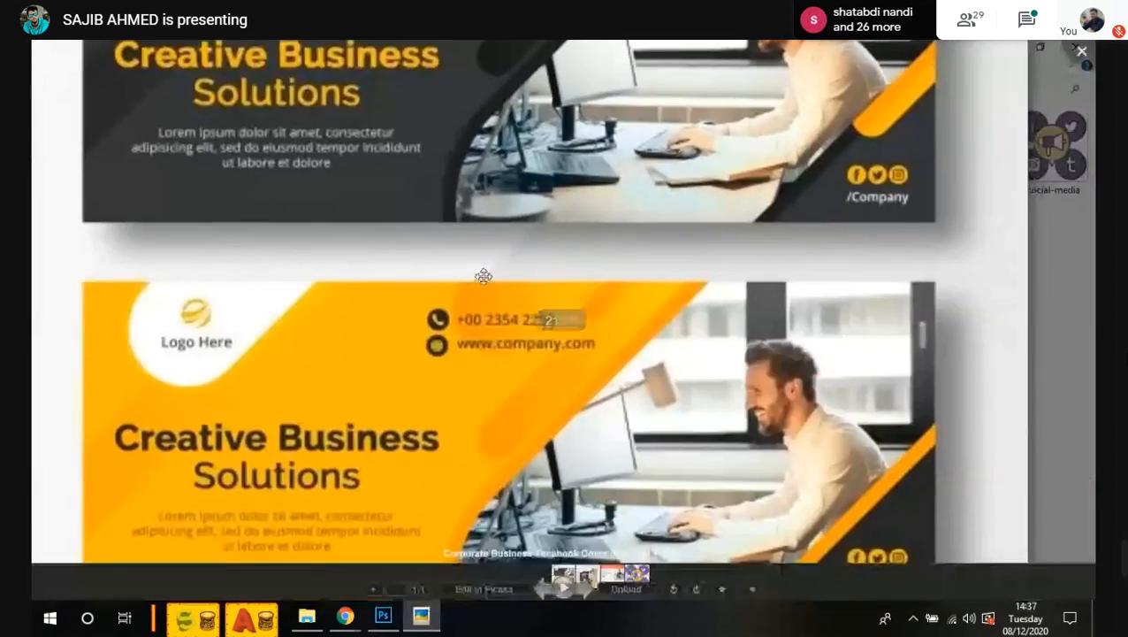
scroll(484, 277, "up", 3)
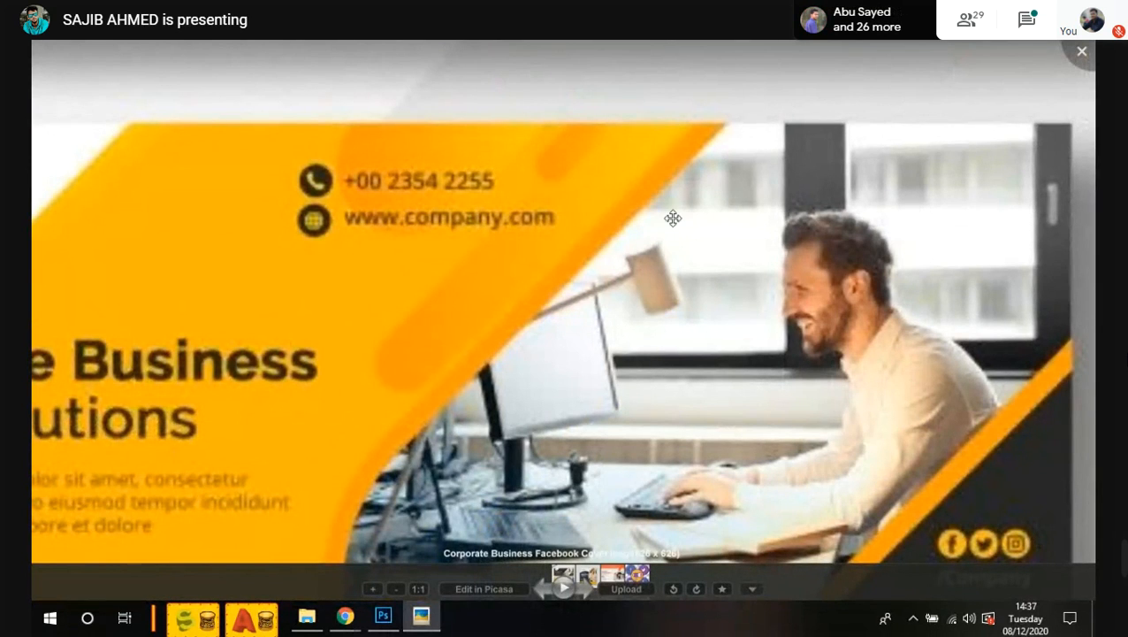
scroll(680, 237, "down", 4)
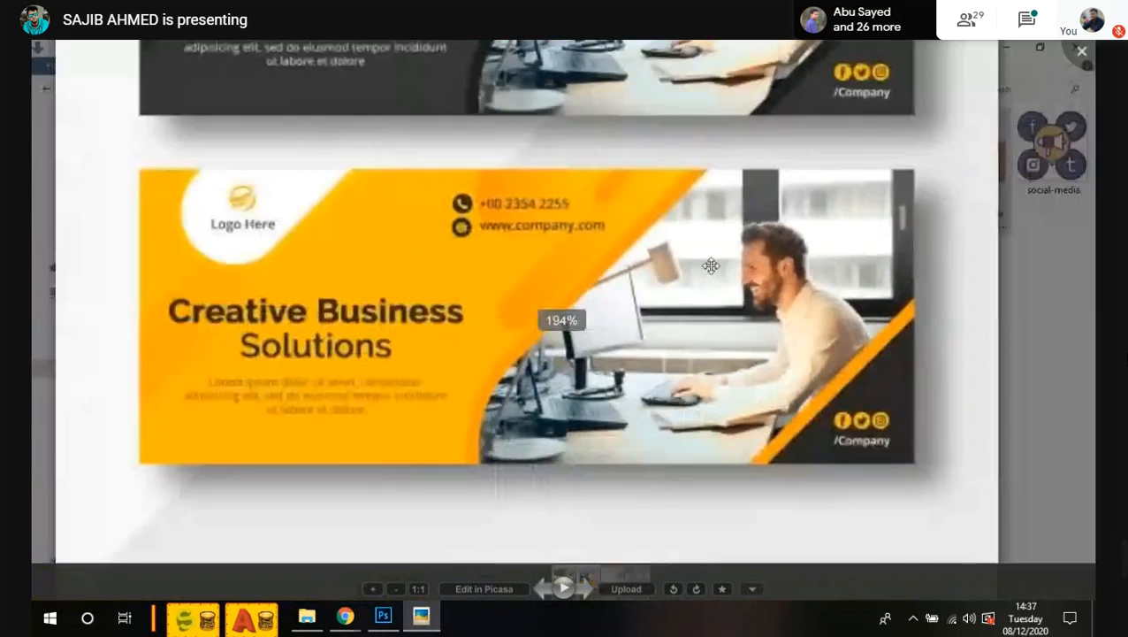
scroll(711, 265, "down", 1)
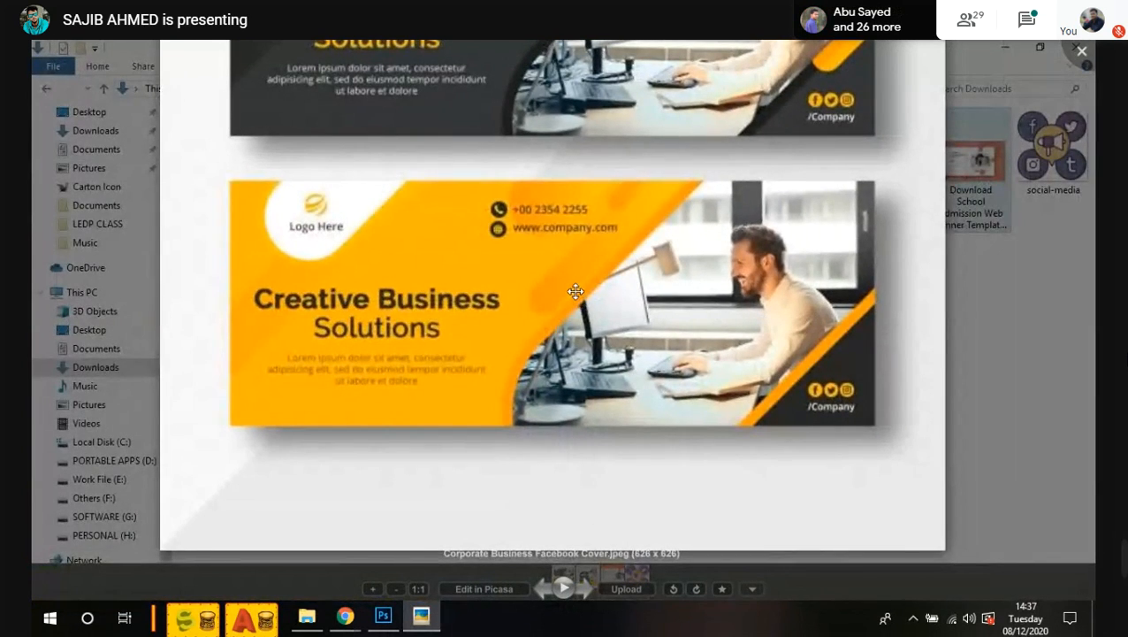
left_click_drag(636, 196, 717, 297)
scroll(719, 297, "up", 1)
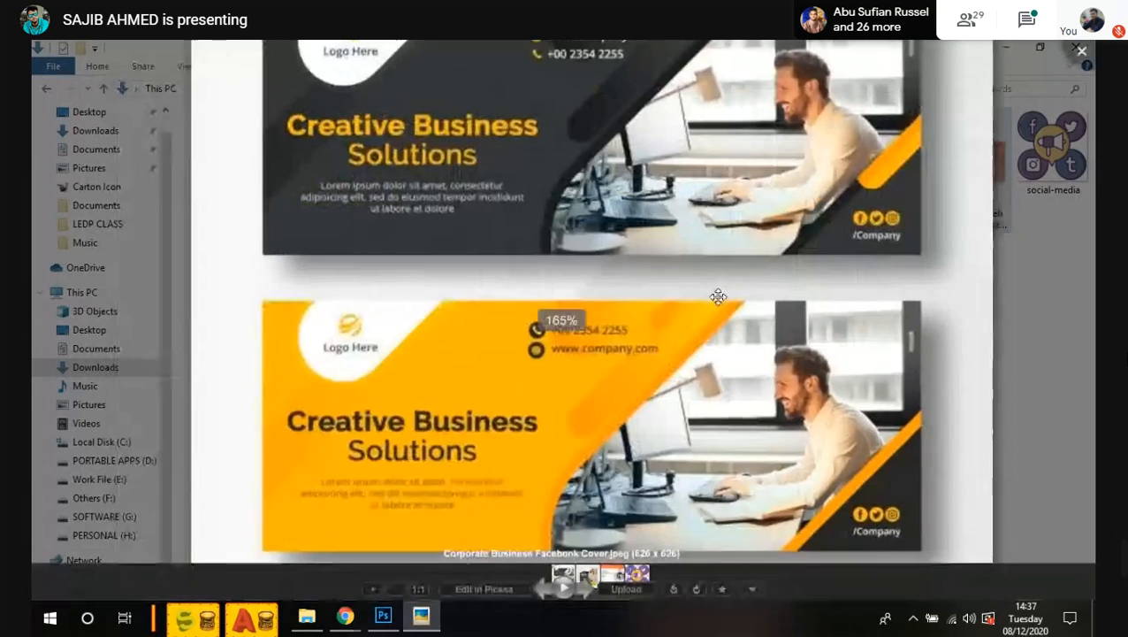
scroll(717, 297, "down", 2)
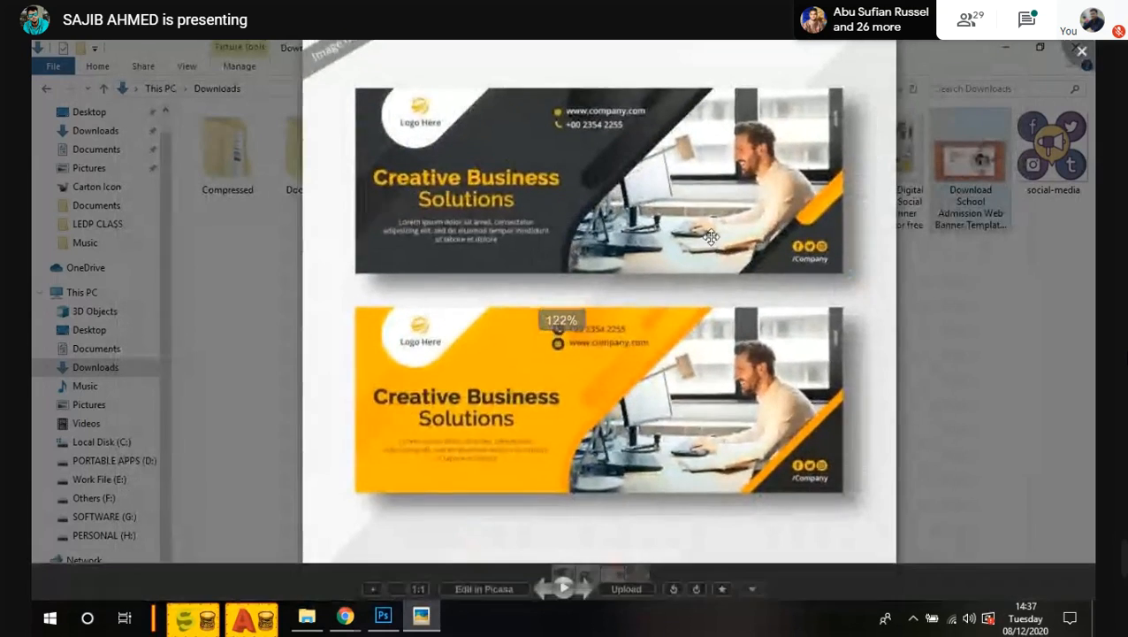
scroll(707, 221, "up", 1)
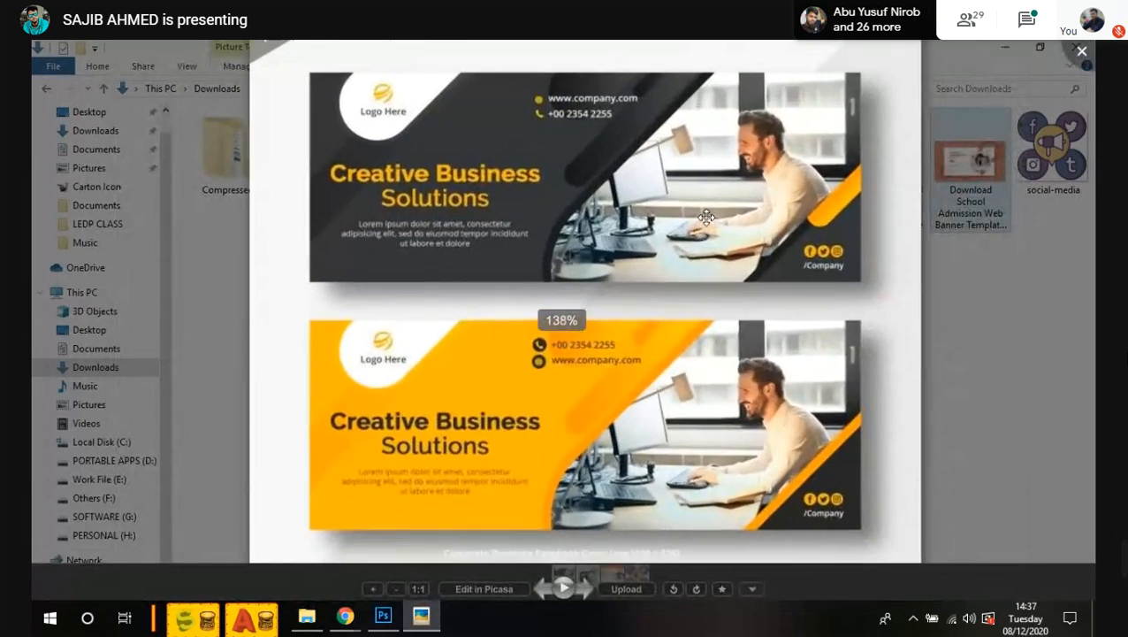
scroll(708, 217, "down", 2)
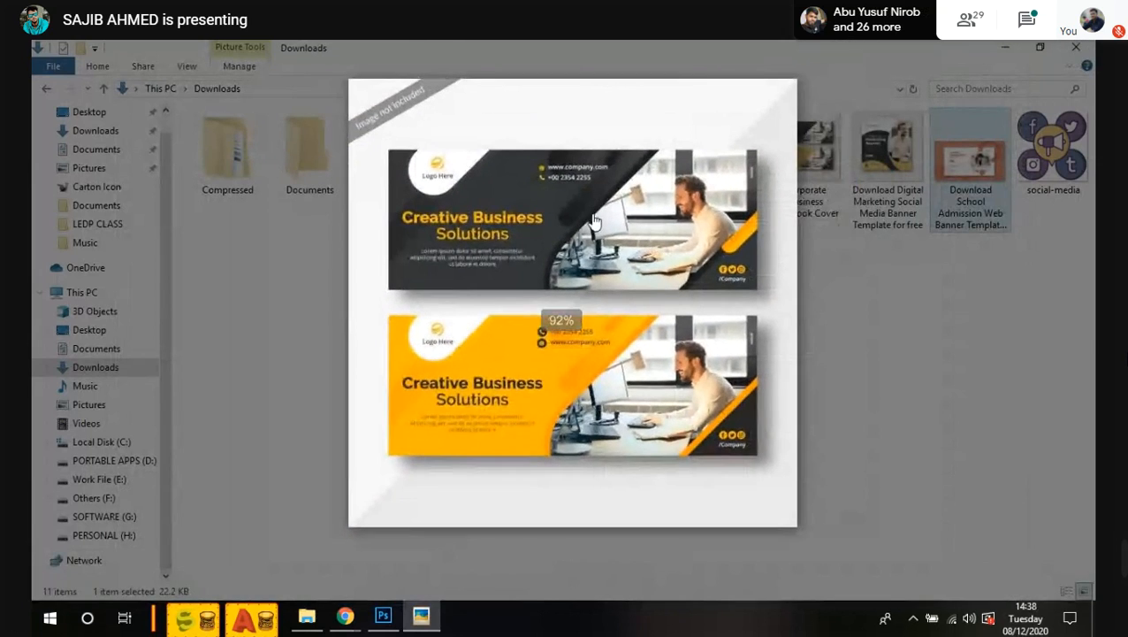
scroll(626, 232, "up", 2)
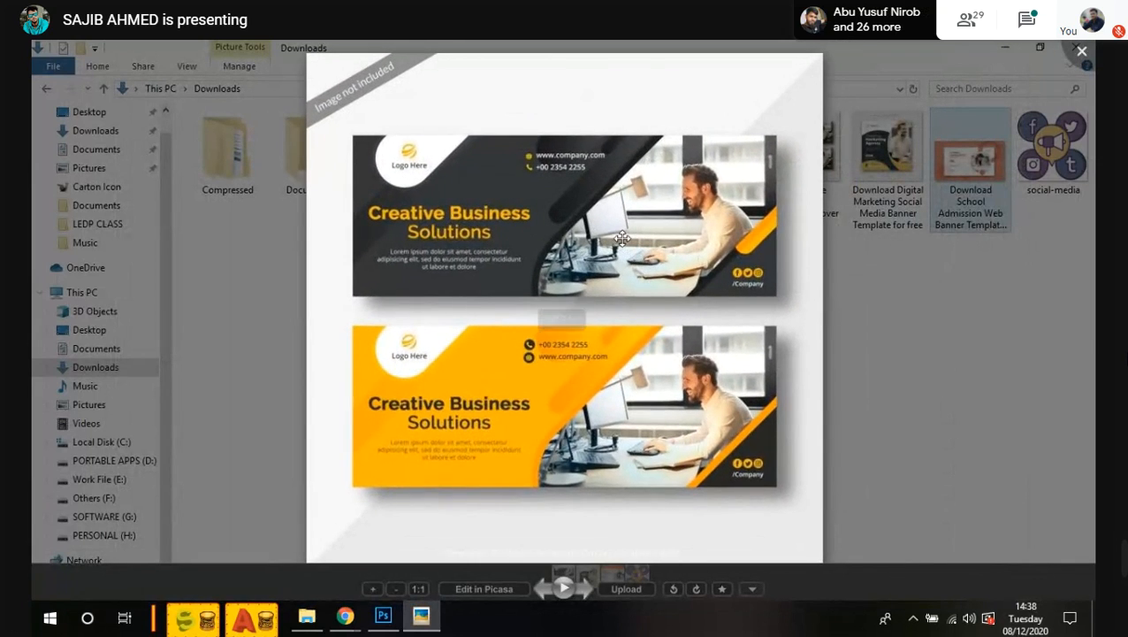
scroll(623, 238, "up", 1)
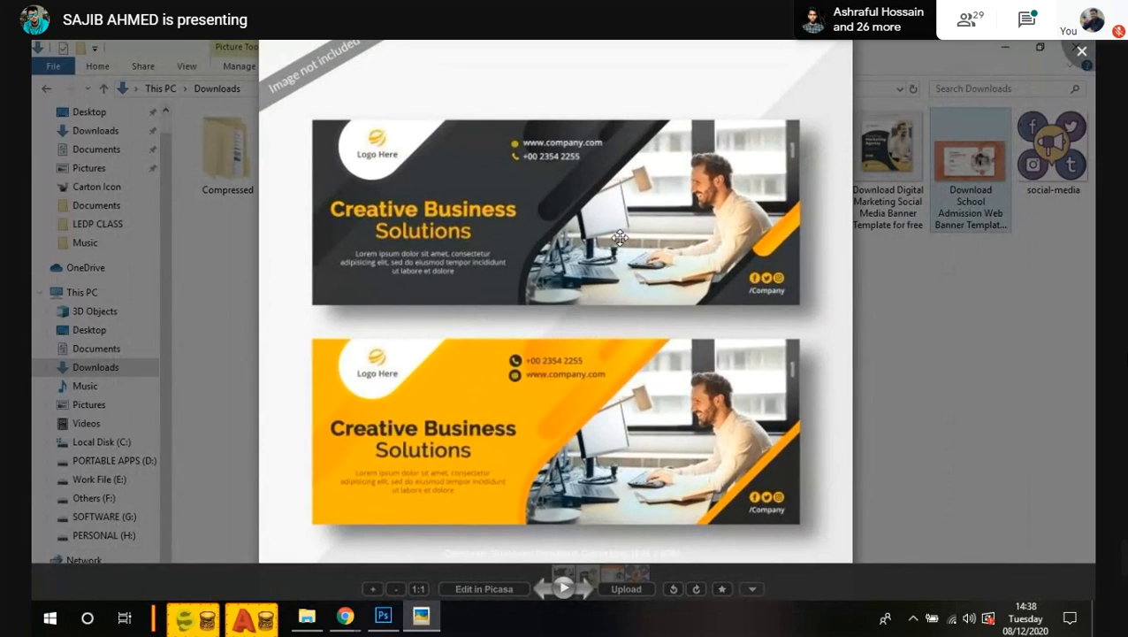
scroll(620, 237, "down", 1)
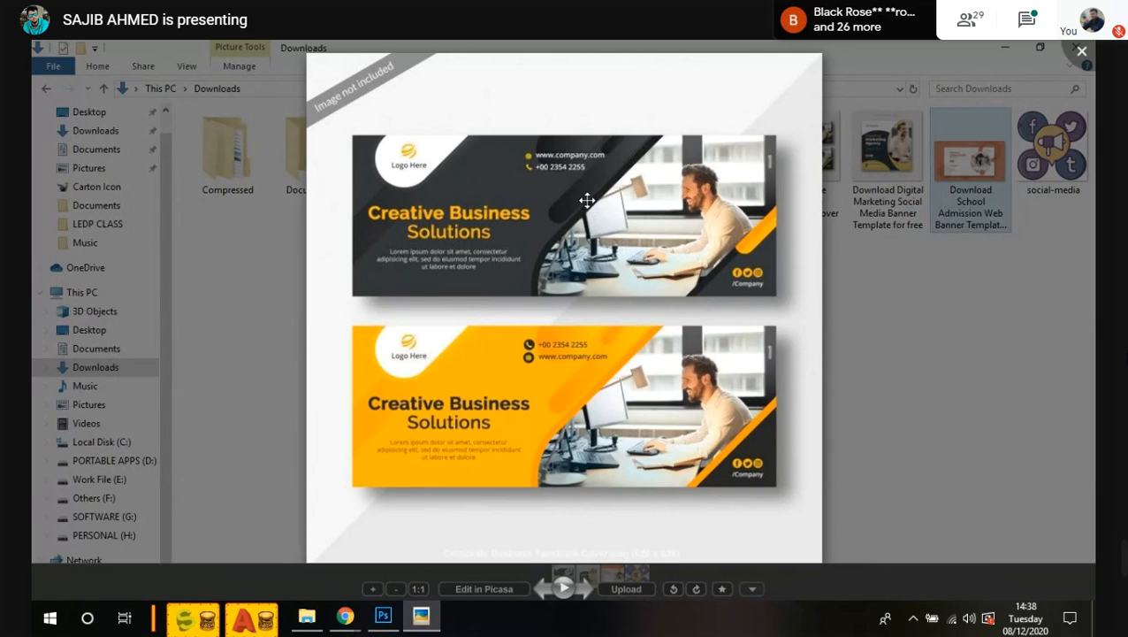
Step: Zoom and pan around the orange cover template to inspect its design
scroll(639, 233, "up", 4)
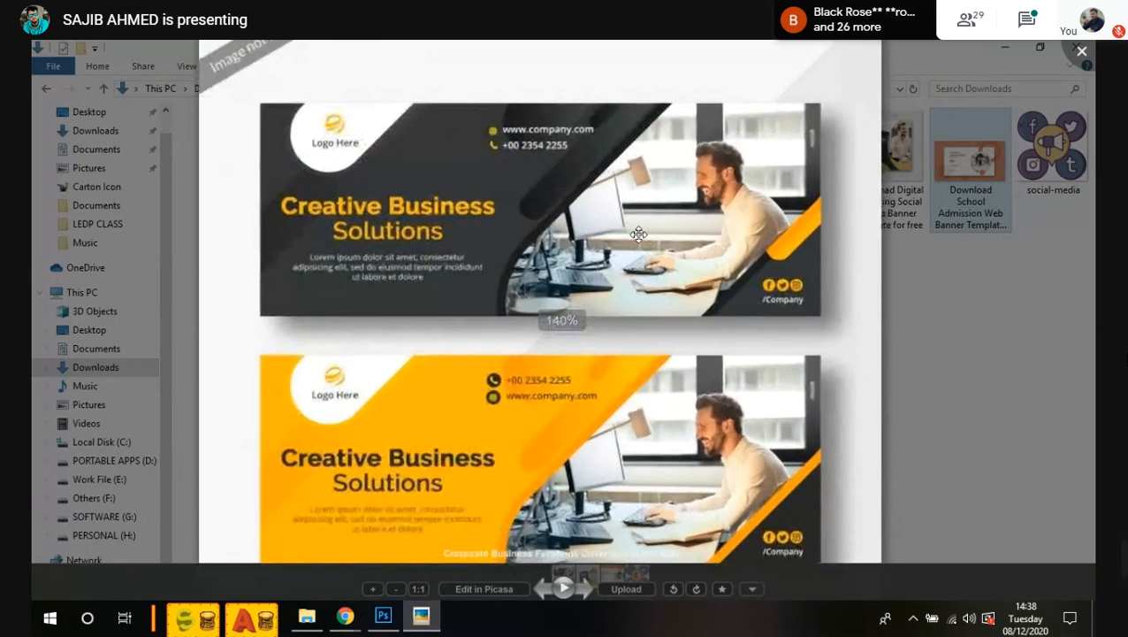
scroll(639, 233, "down", 2)
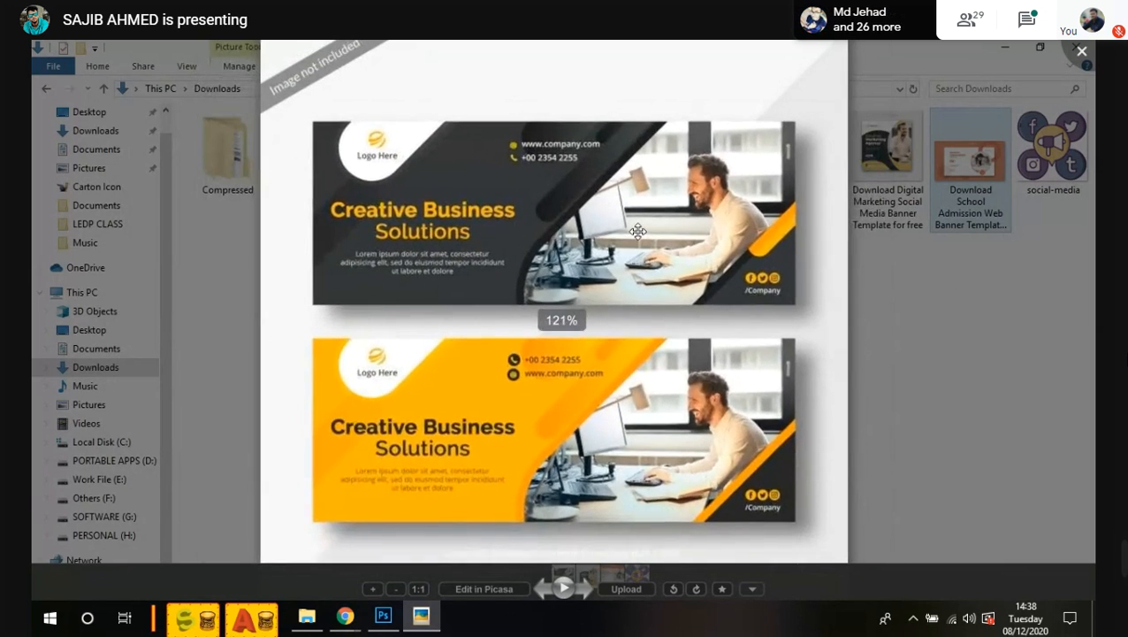
scroll(637, 232, "down", 3)
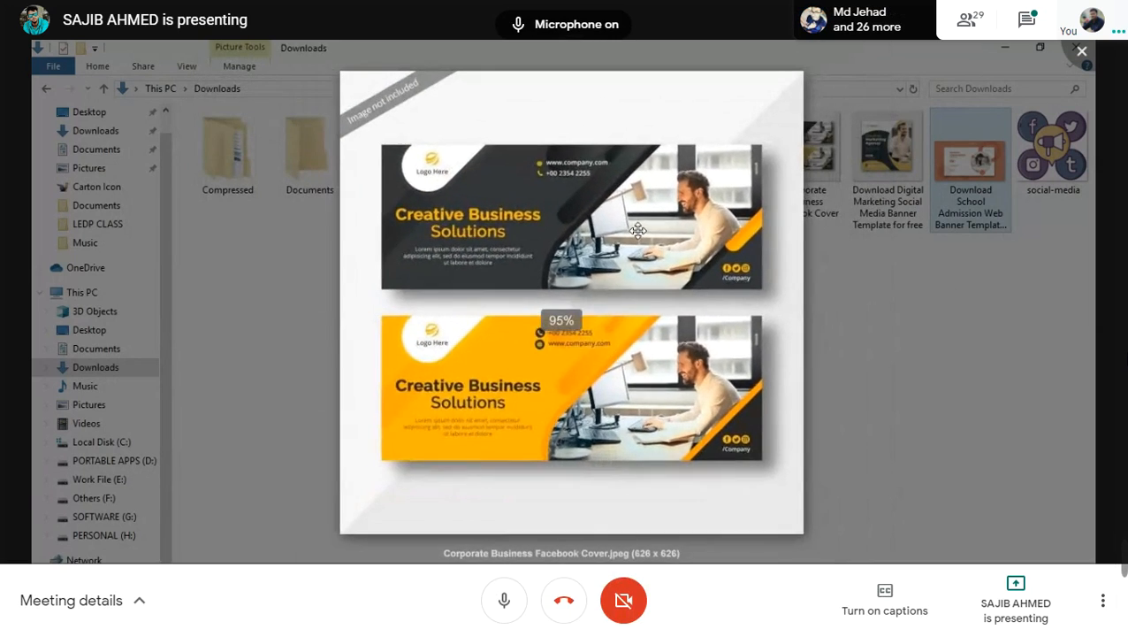
scroll(638, 231, "up", 5)
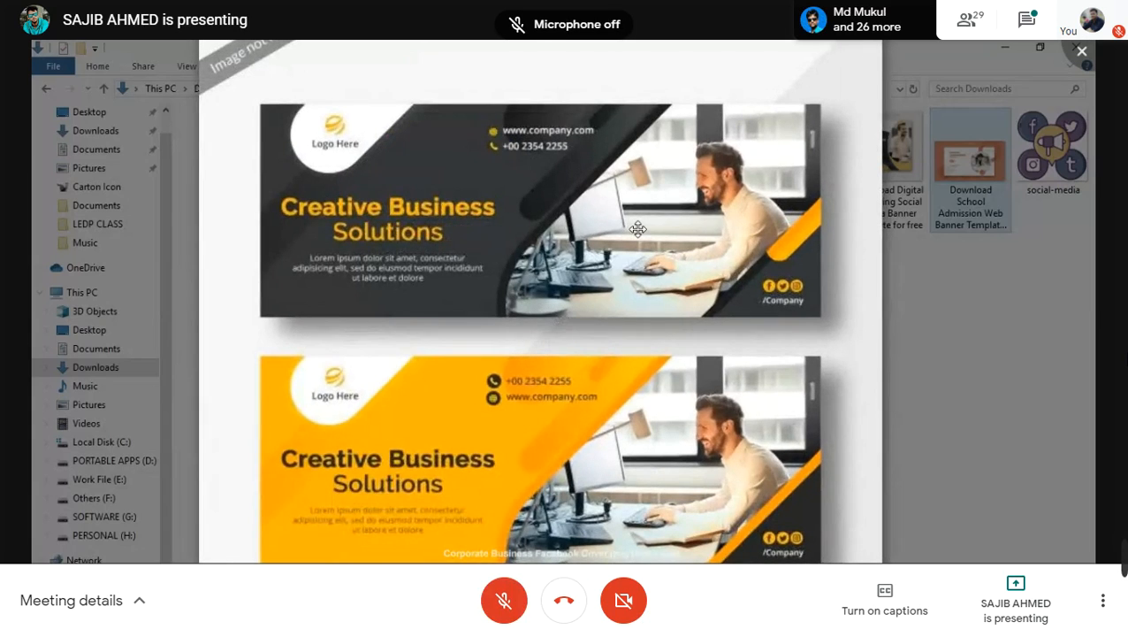
scroll(638, 229, "down", 2)
scroll(638, 229, "down", 6)
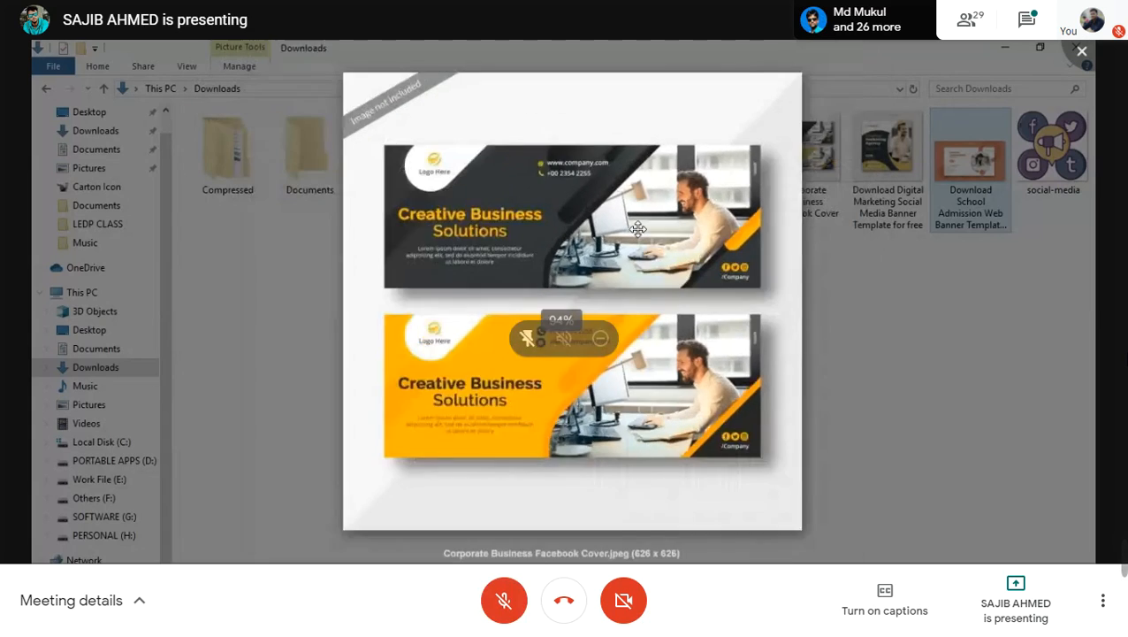
scroll(638, 229, "up", 5)
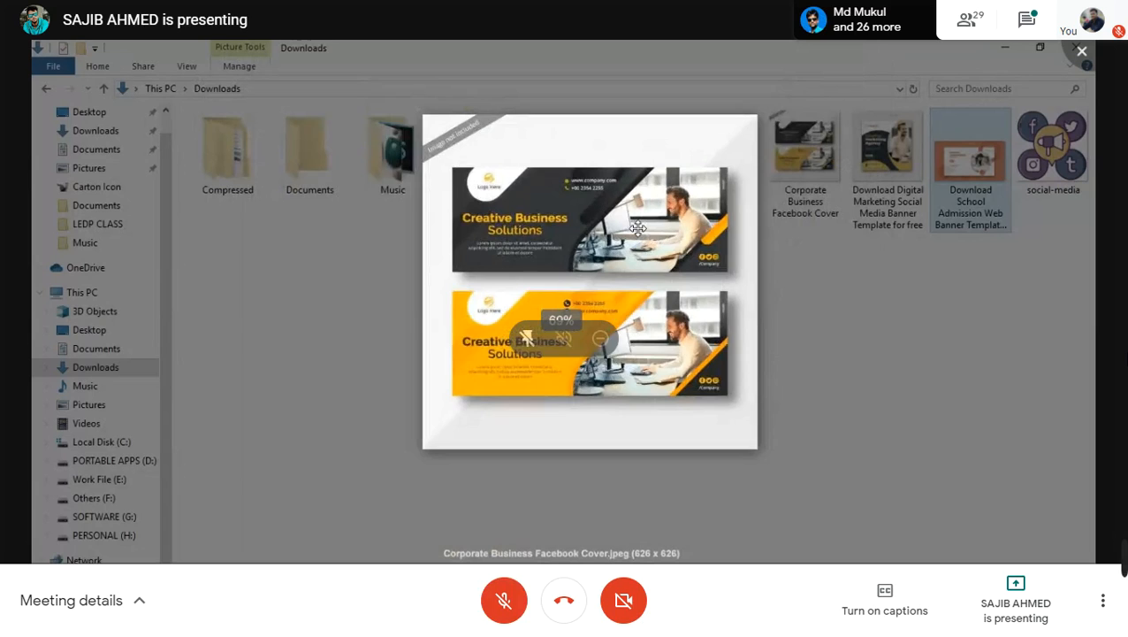
scroll(637, 226, "down", 2)
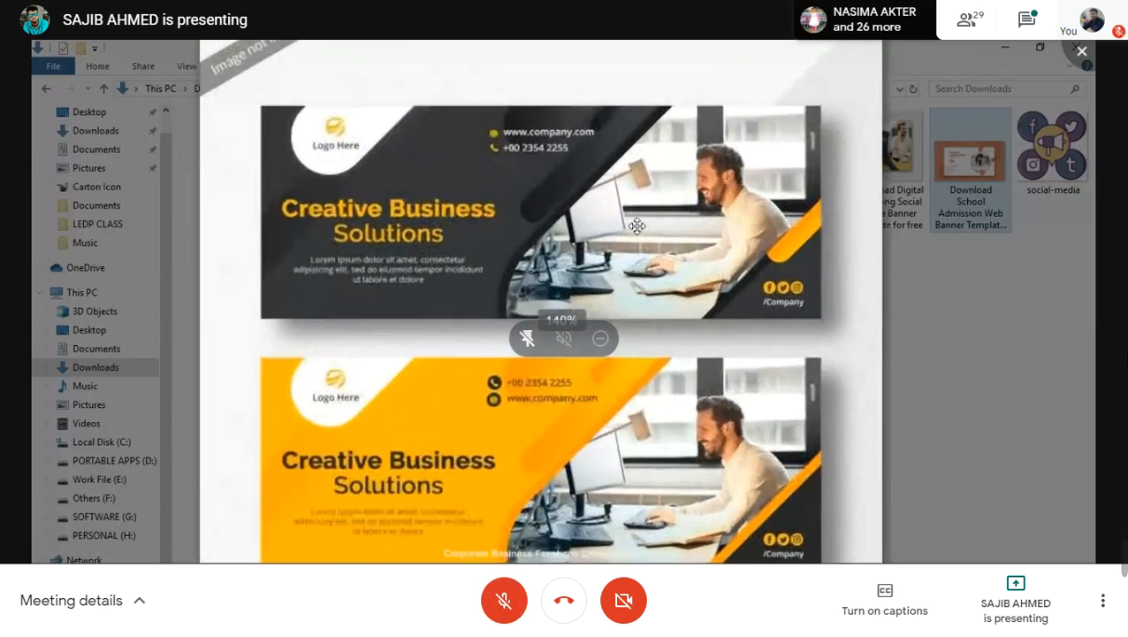
left_click_drag(685, 364, 672, 264)
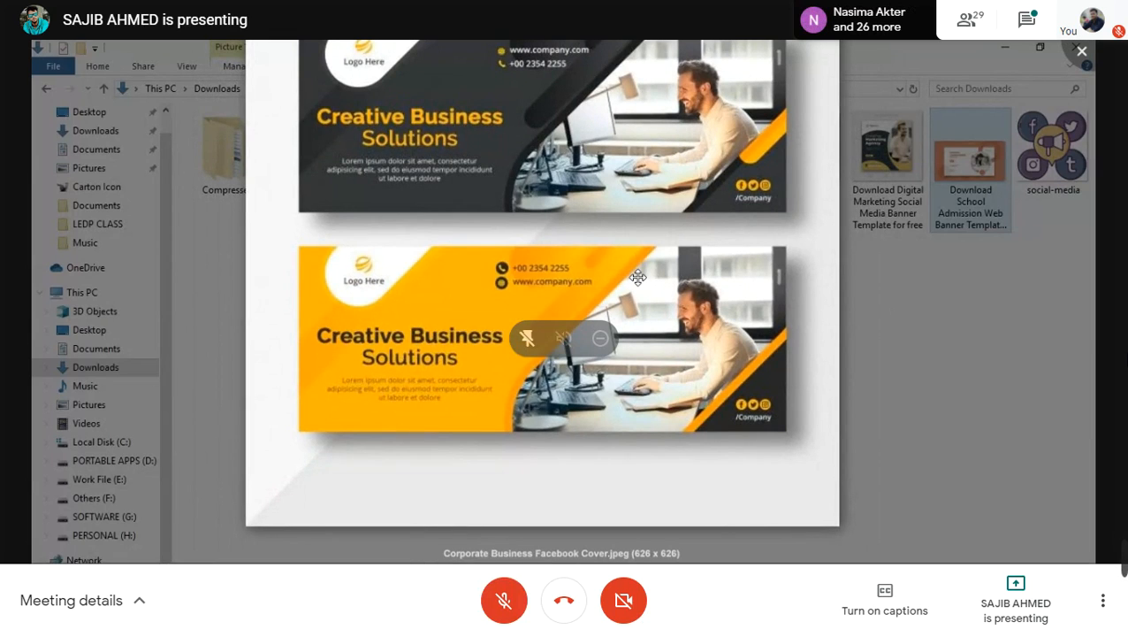
scroll(638, 275, "up", 2)
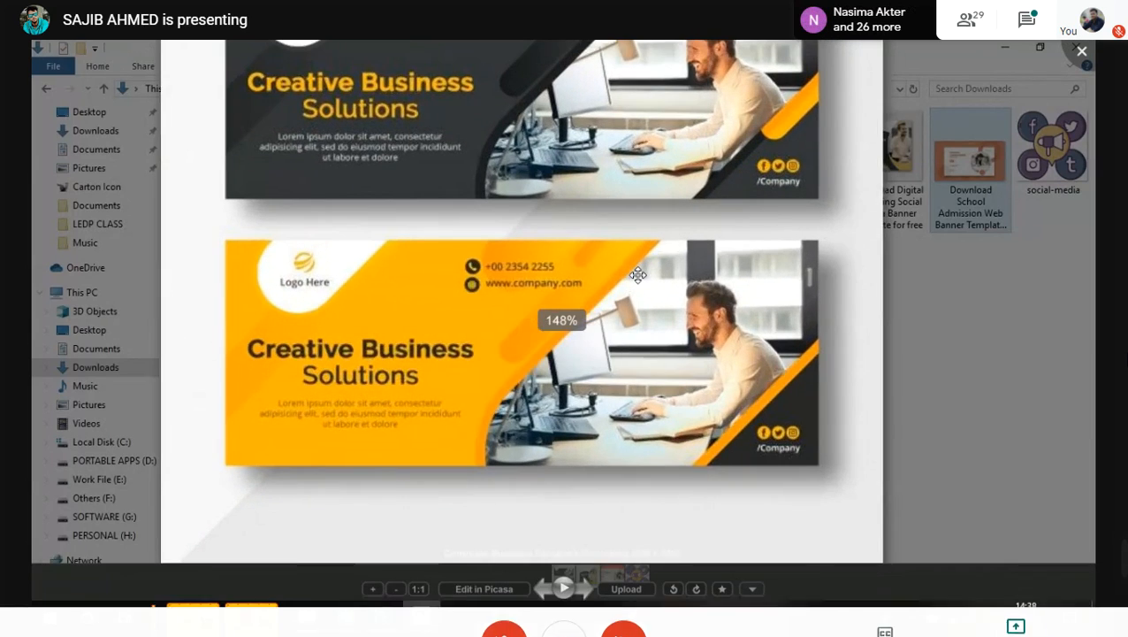
scroll(637, 275, "down", 1)
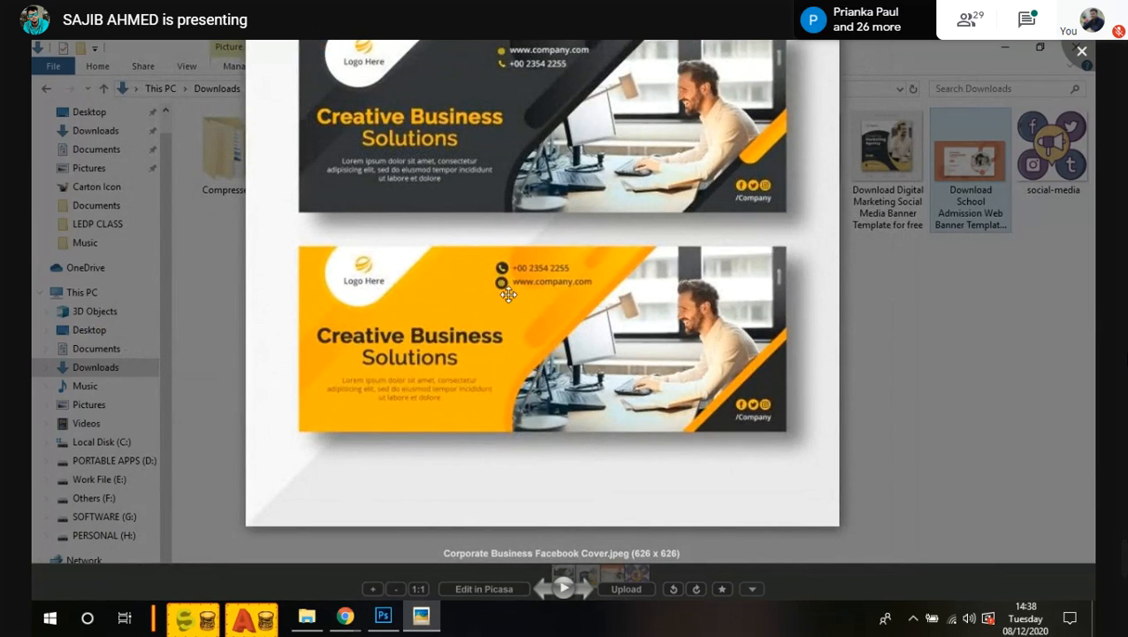
scroll(541, 166, "down", 3)
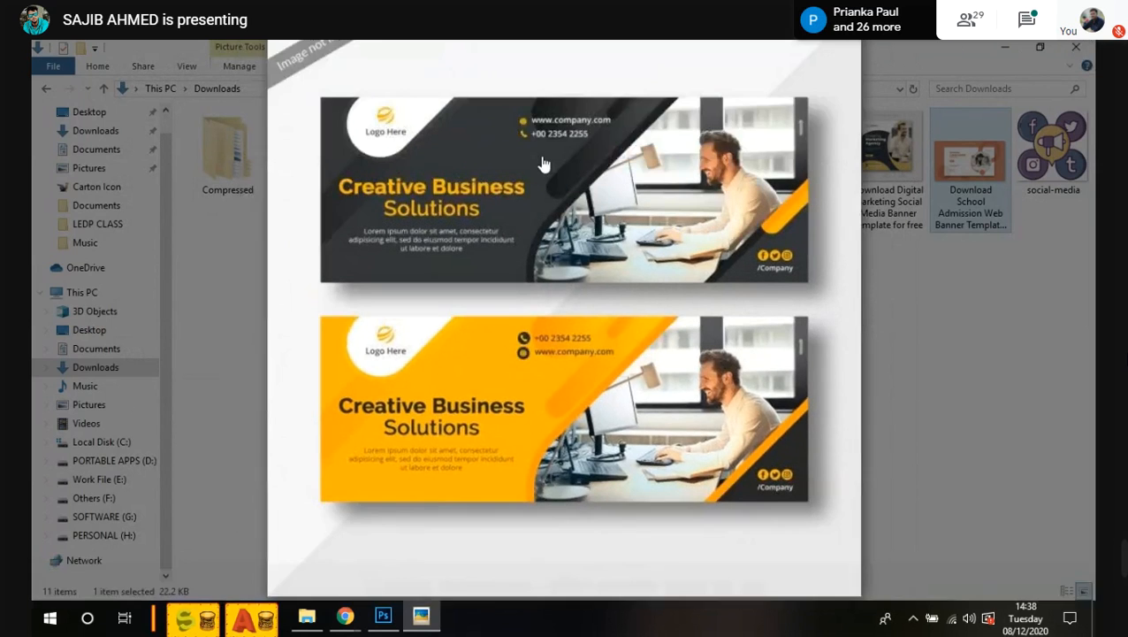
scroll(594, 182, "down", 3)
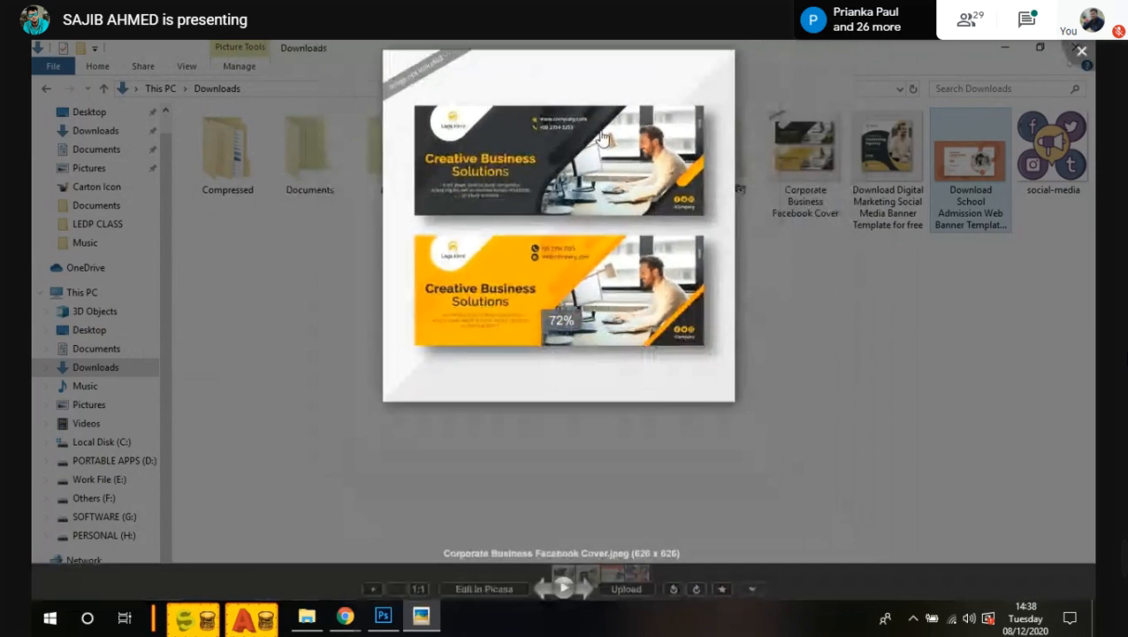
Step: Exit full screen, close Picasa Photo Viewer, and bring Photoshop back to the front
left_click(1079, 51)
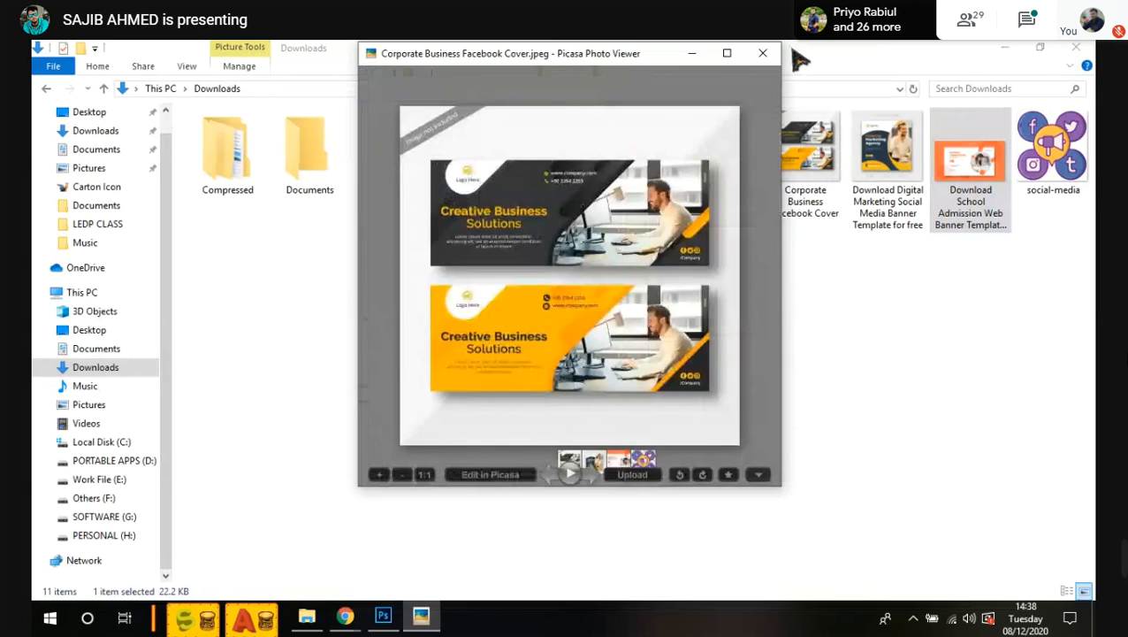
left_click(762, 53)
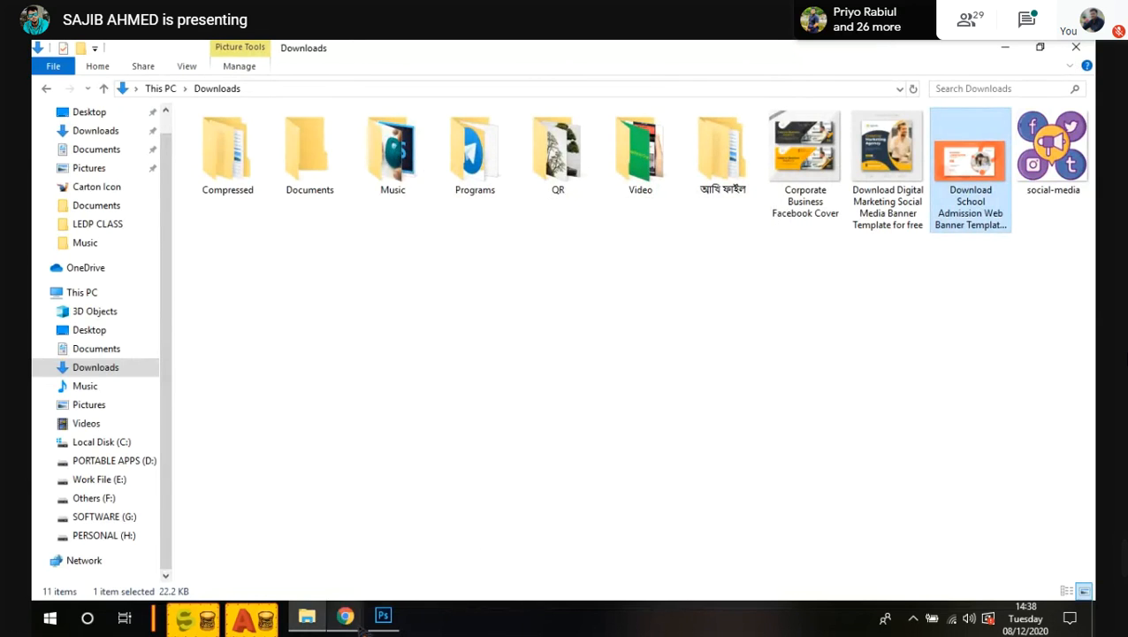
left_click(383, 617)
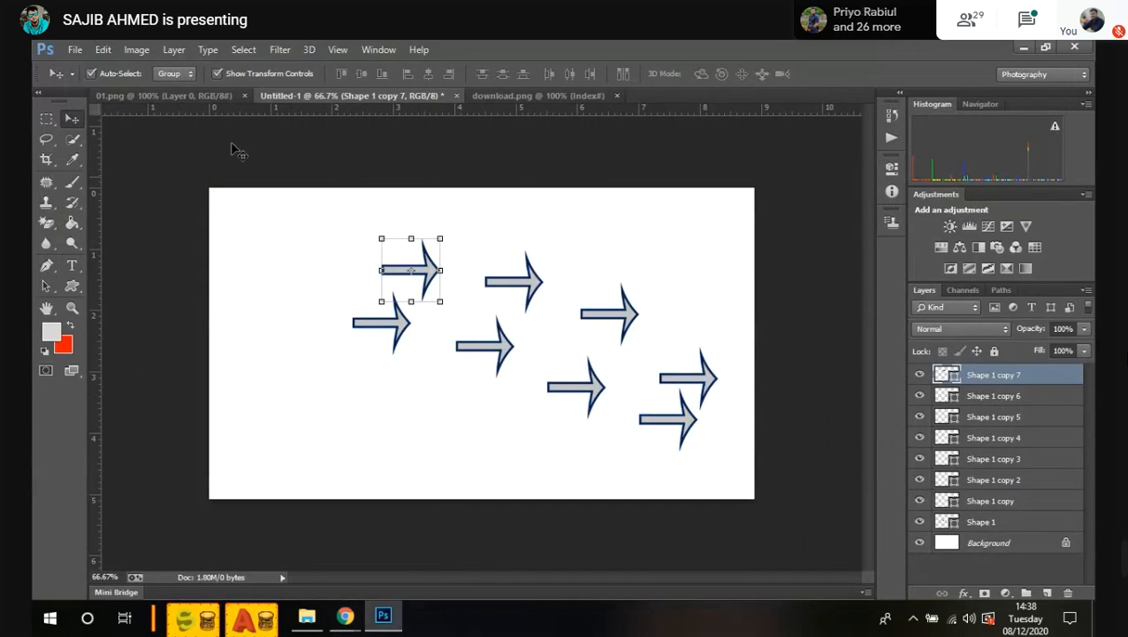
Step: Open Corporate Business Facebook Cover from the Downloads folder with Ctrl+O
left_click(75, 49)
key("Escape")
key("ctrl+o")
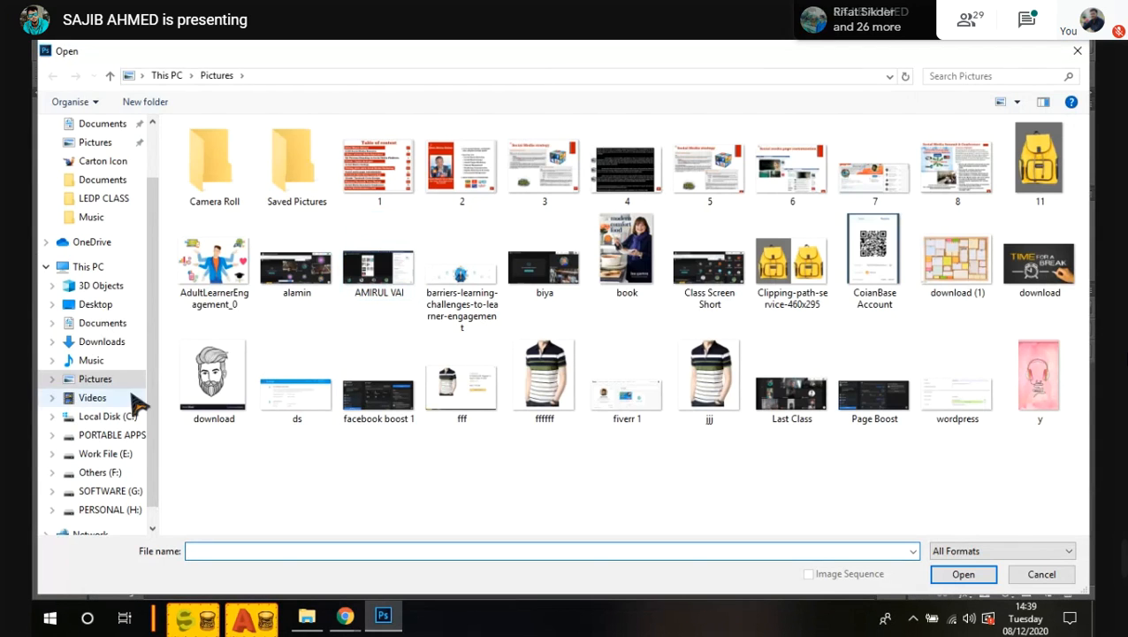
left_click(99, 343)
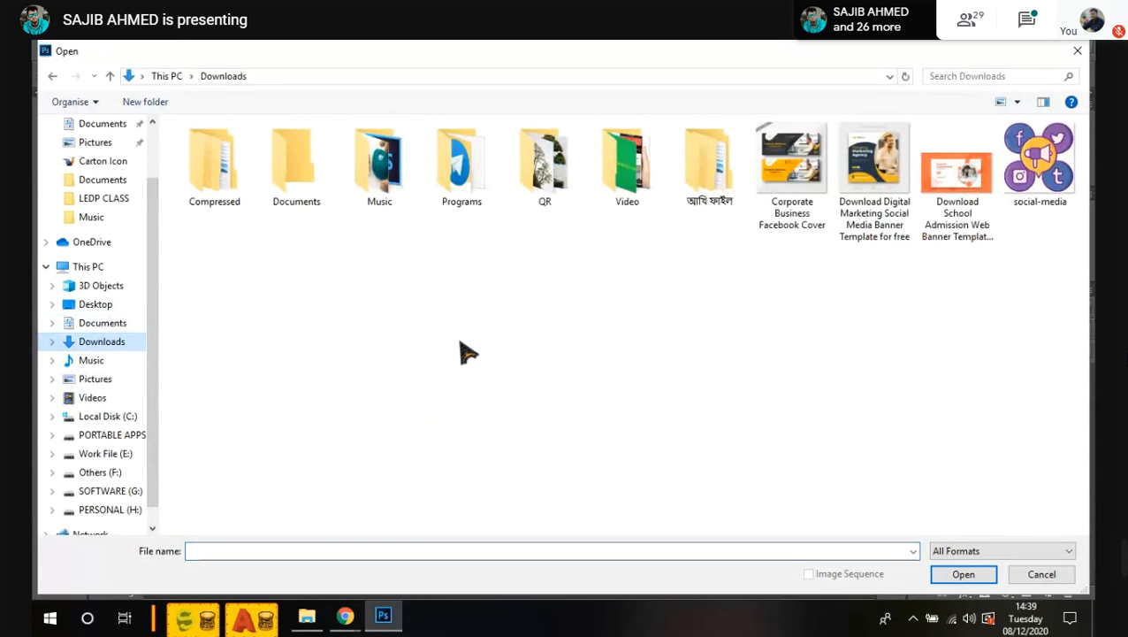
double_click(789, 181)
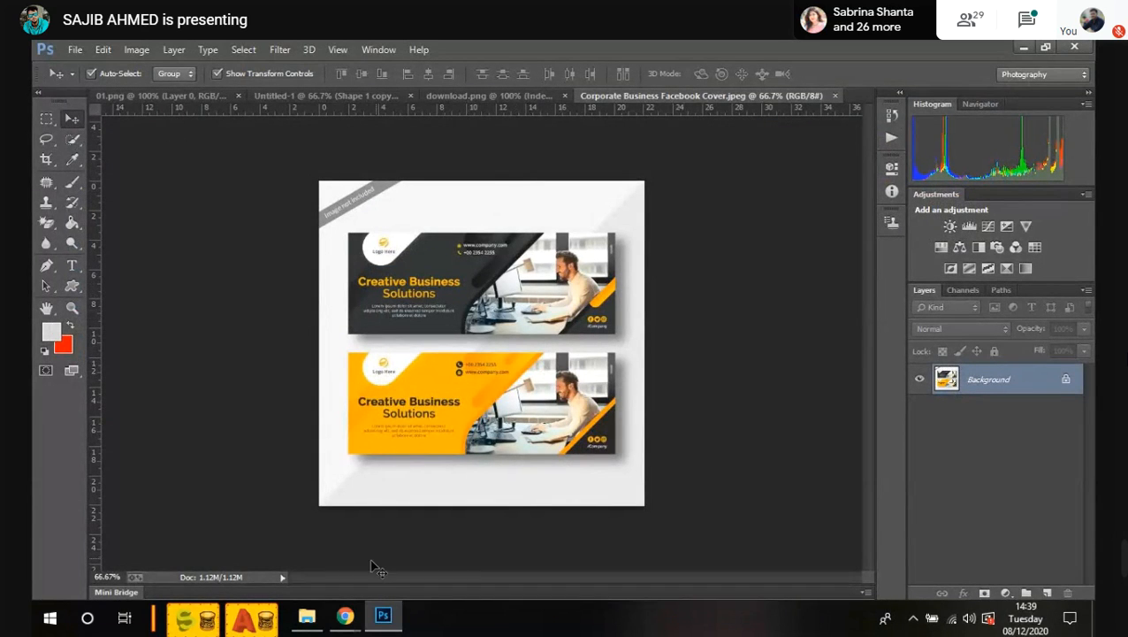
Step: Zoom the Corporate Business Facebook Cover template to 100% view
mouse_move(345, 617)
mouse_move(285, 555)
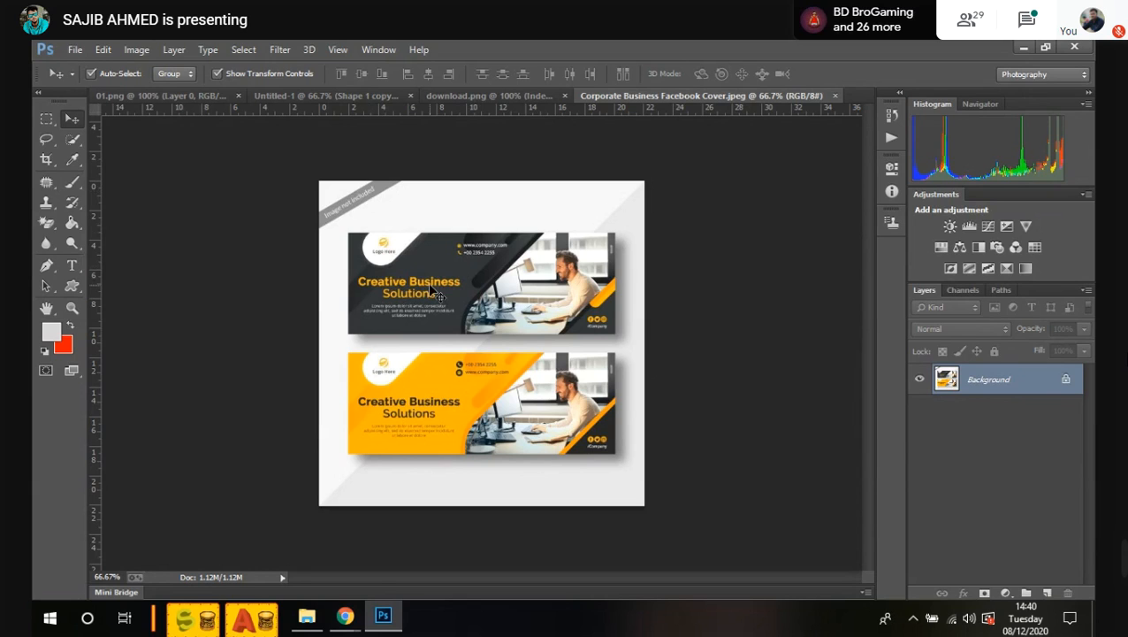
key("ctrl+plus")
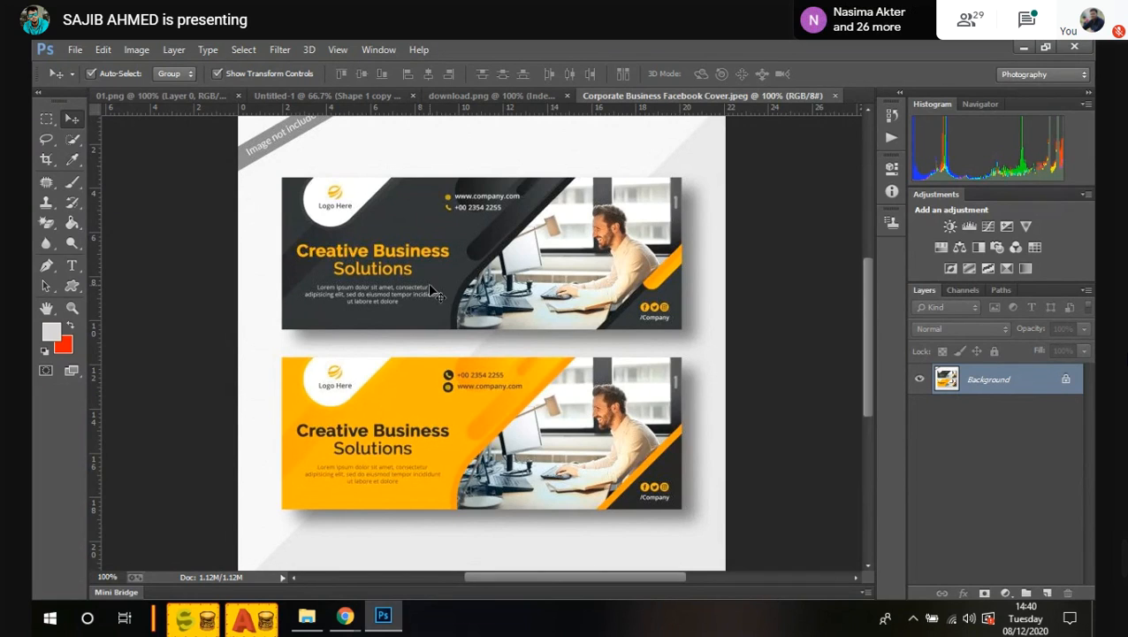
Step: Admit the waiting participant in Google Meet, close Meeting details, and return to Photoshop
mouse_move(345, 617)
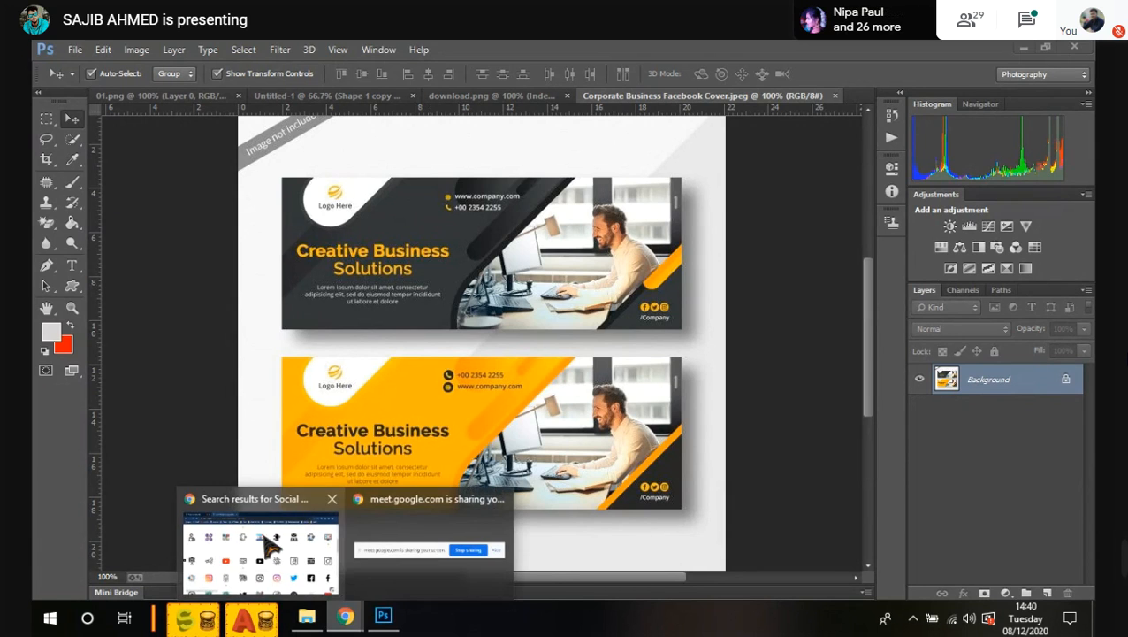
left_click(270, 545)
left_click(125, 53)
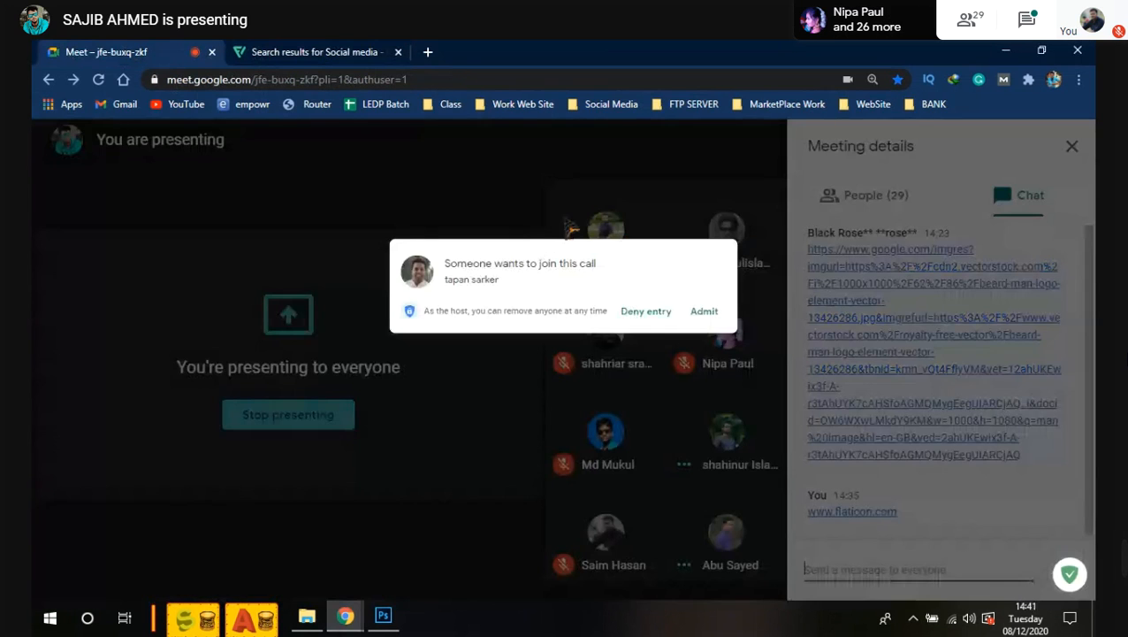
left_click(740, 223)
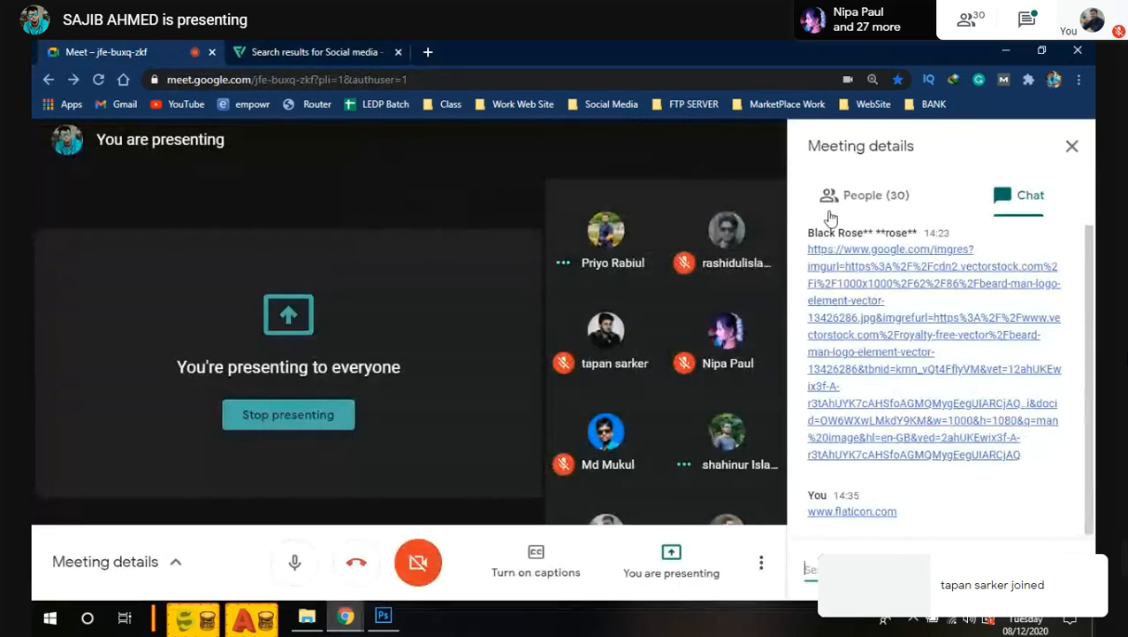
left_click(1071, 147)
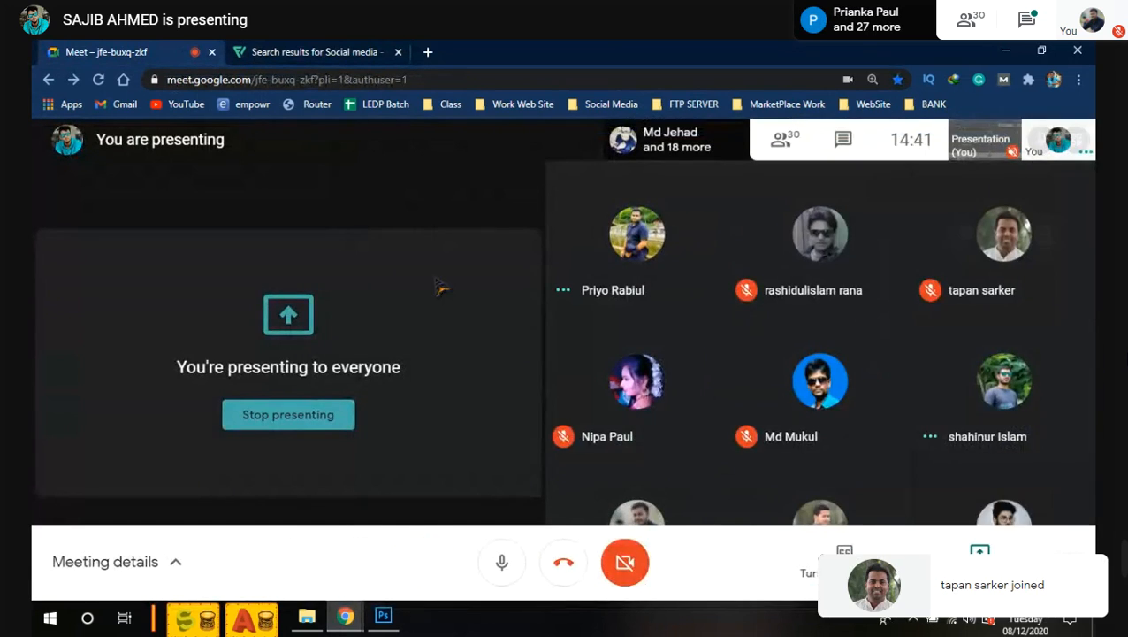
left_click(384, 616)
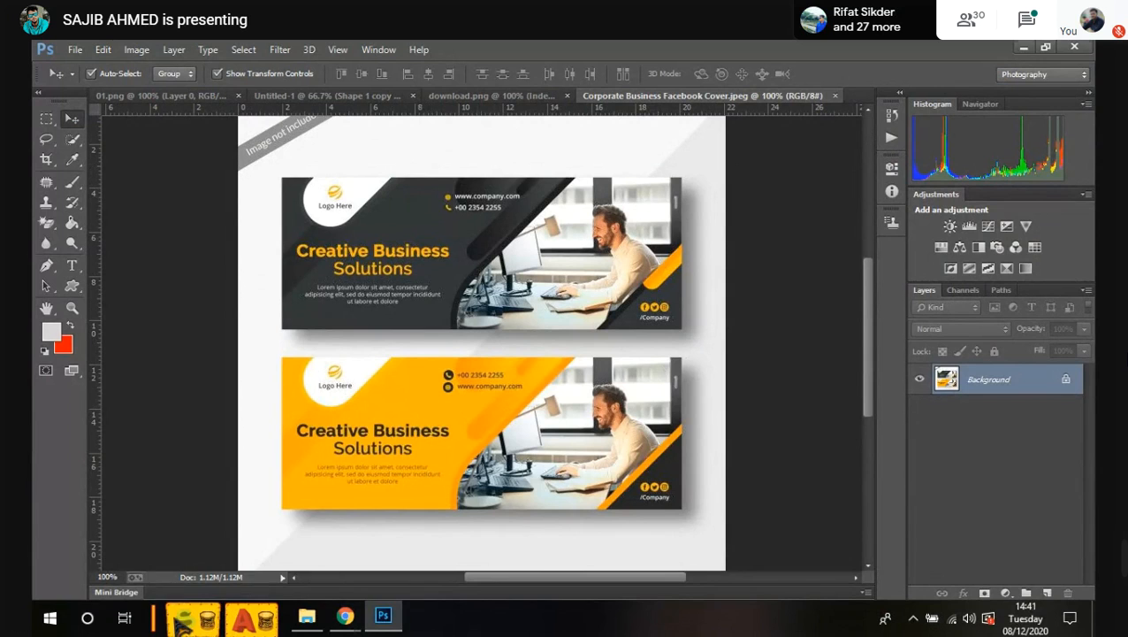
Step: Browse File Explorer to the PortableApps.com folder on the PORTABLE APPS (D:) drive
left_click(187, 616)
left_click(228, 513)
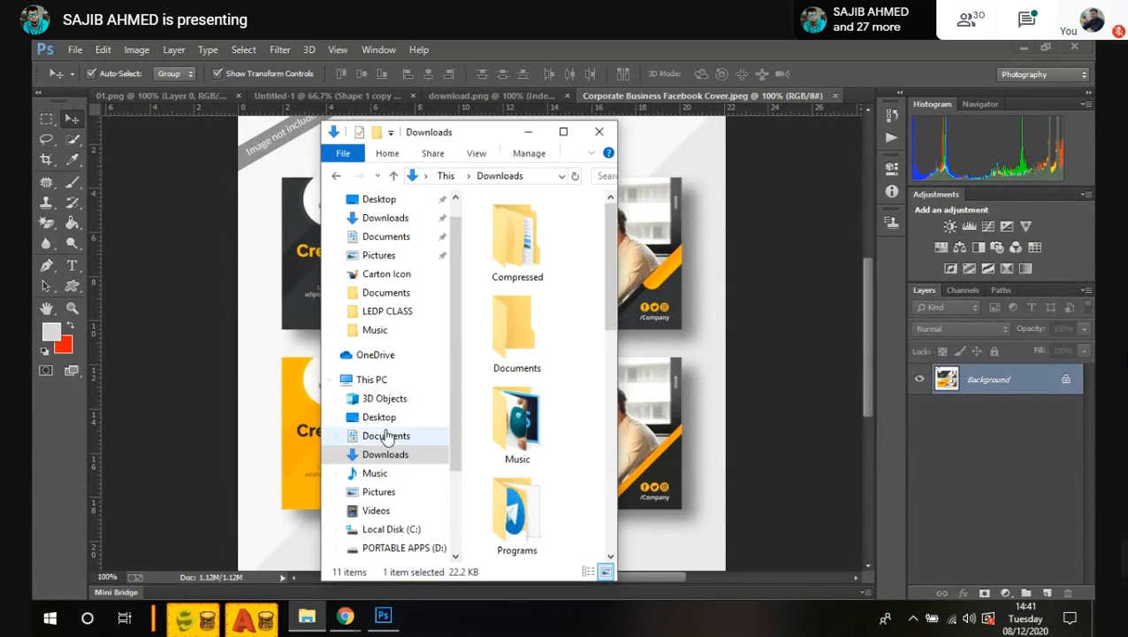
scroll(395, 483, "down", 1)
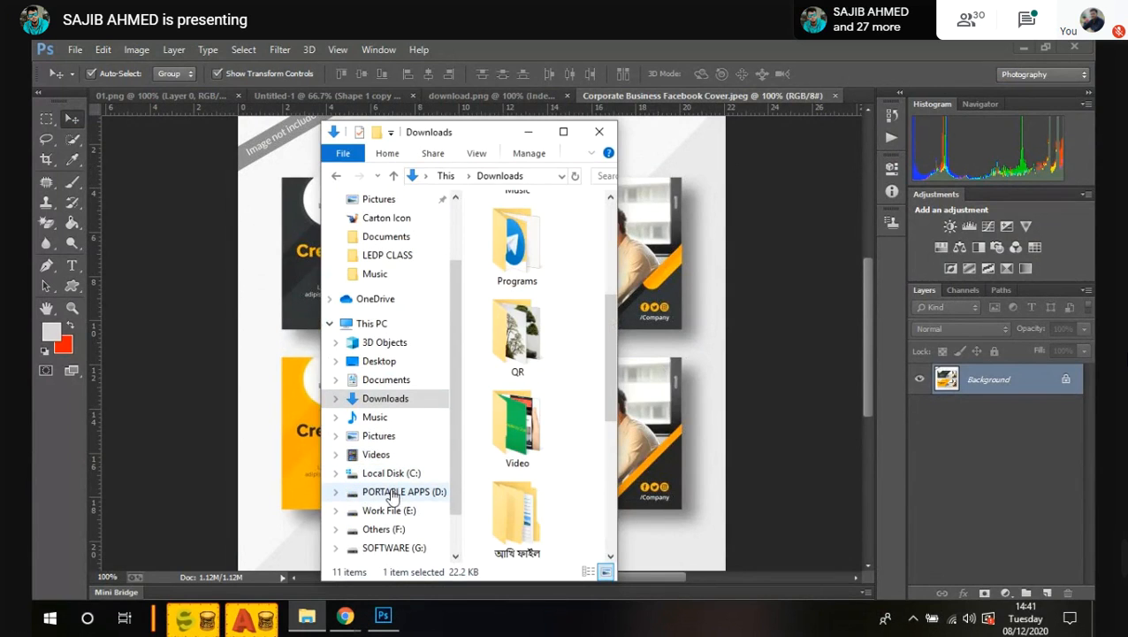
left_click(395, 493)
double_click(516, 443)
Step: Run Start from the PortableApps.com folder, then close File Explorer
left_click(506, 259)
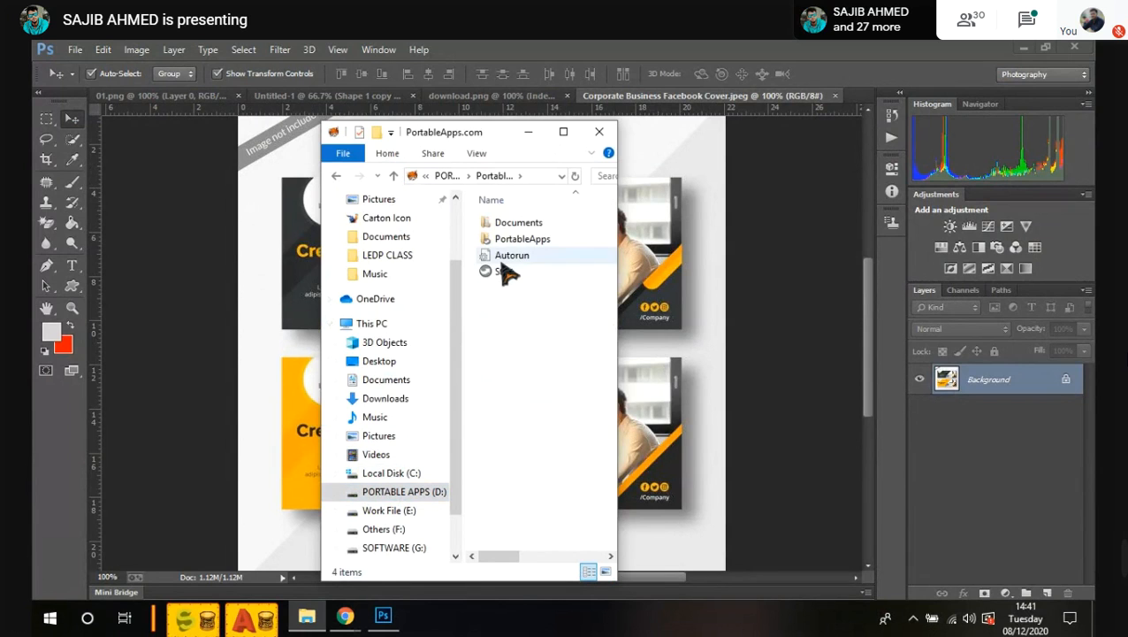
left_click(506, 273)
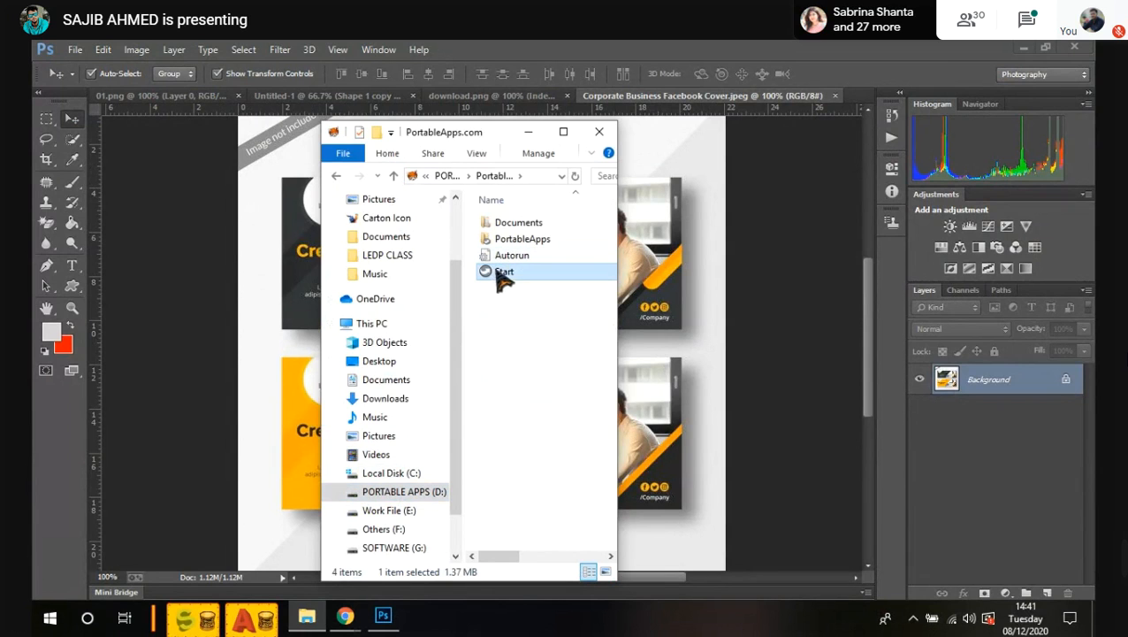
left_click(563, 132)
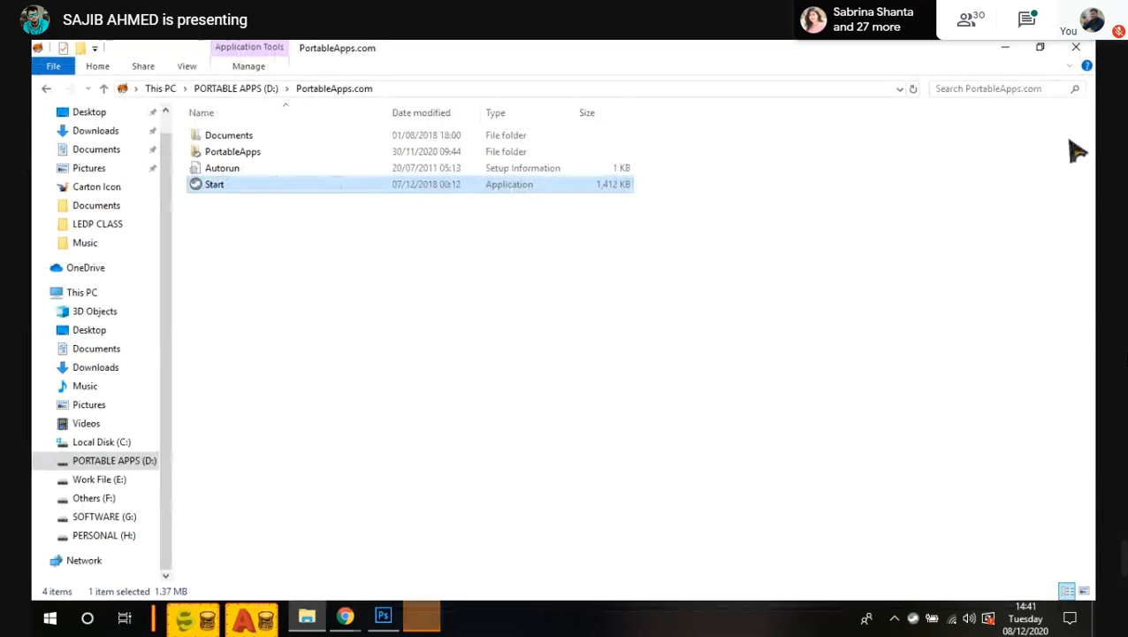
left_click(688, 390)
left_click(1076, 47)
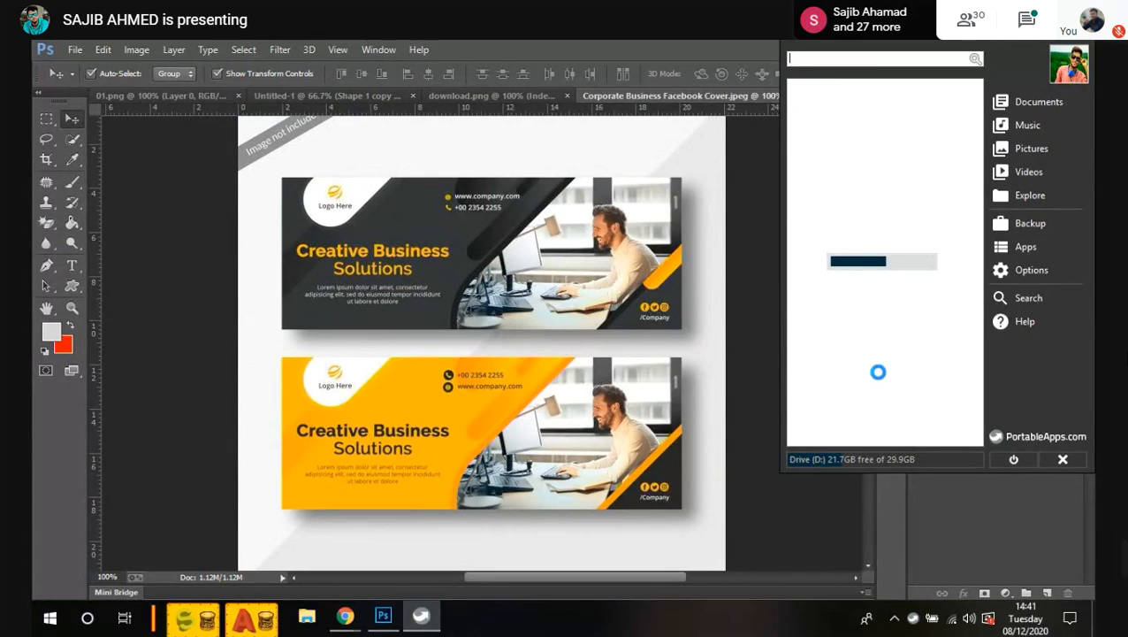
Step: Move the PortableApps menu to the centre and launch PicPick from the Utilities category
left_click_drag(1010, 51, 753, 108)
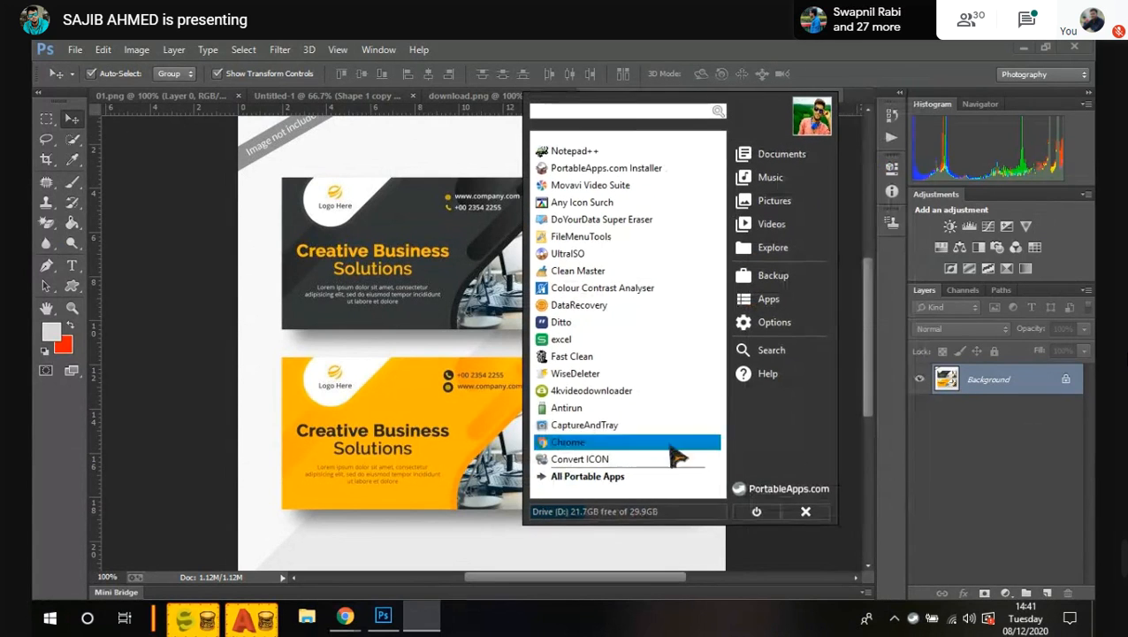
left_click(672, 475)
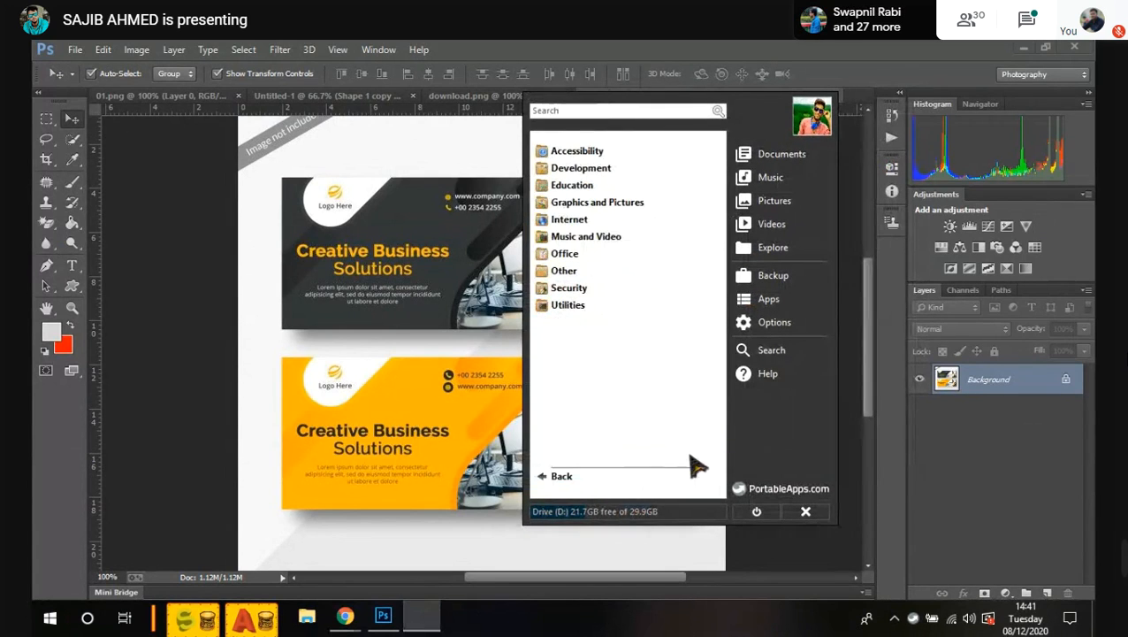
left_click(570, 305)
scroll(635, 372, "down", 5)
scroll(621, 409, "down", 5)
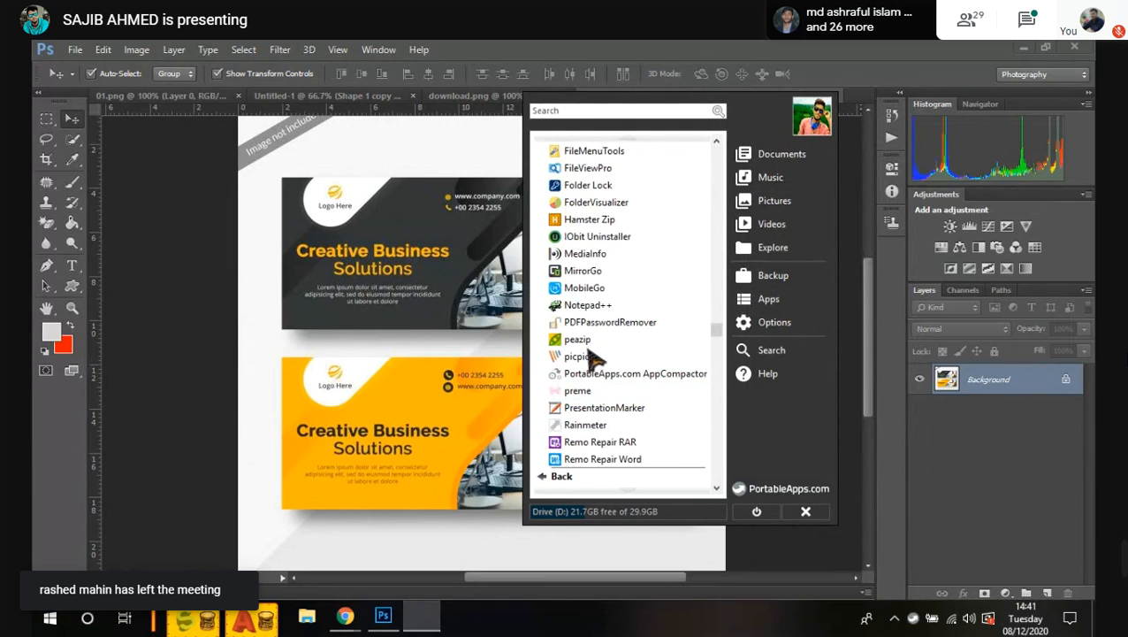
left_click(579, 357)
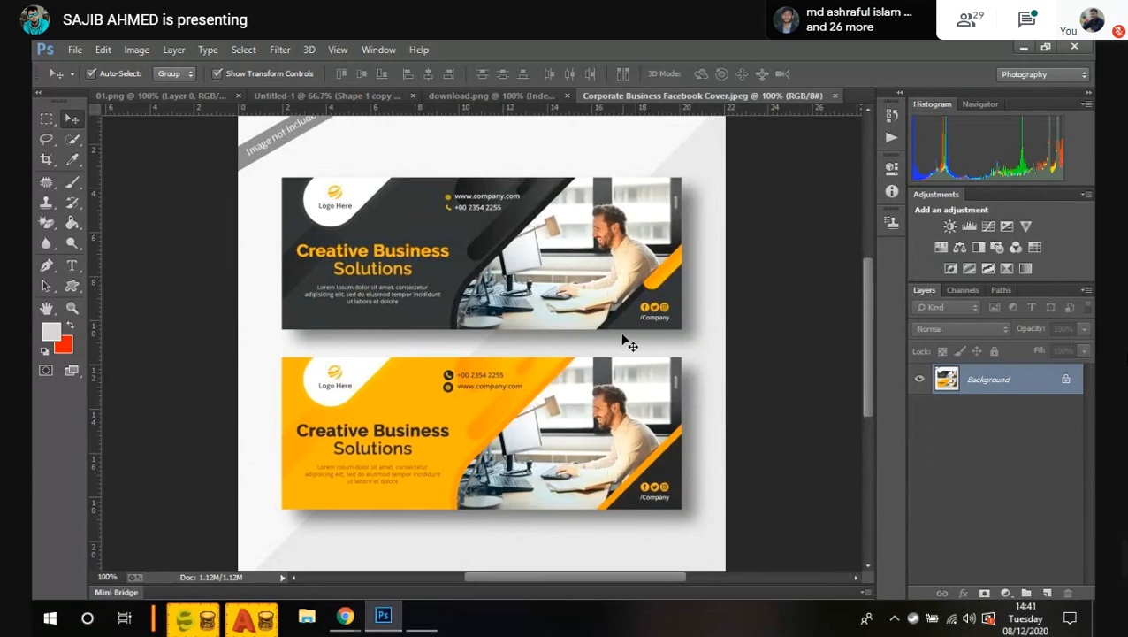
Step: Bring up PicPick's editor with the Print Screen key, then close the editor window
scroll(606, 345, "down", 2)
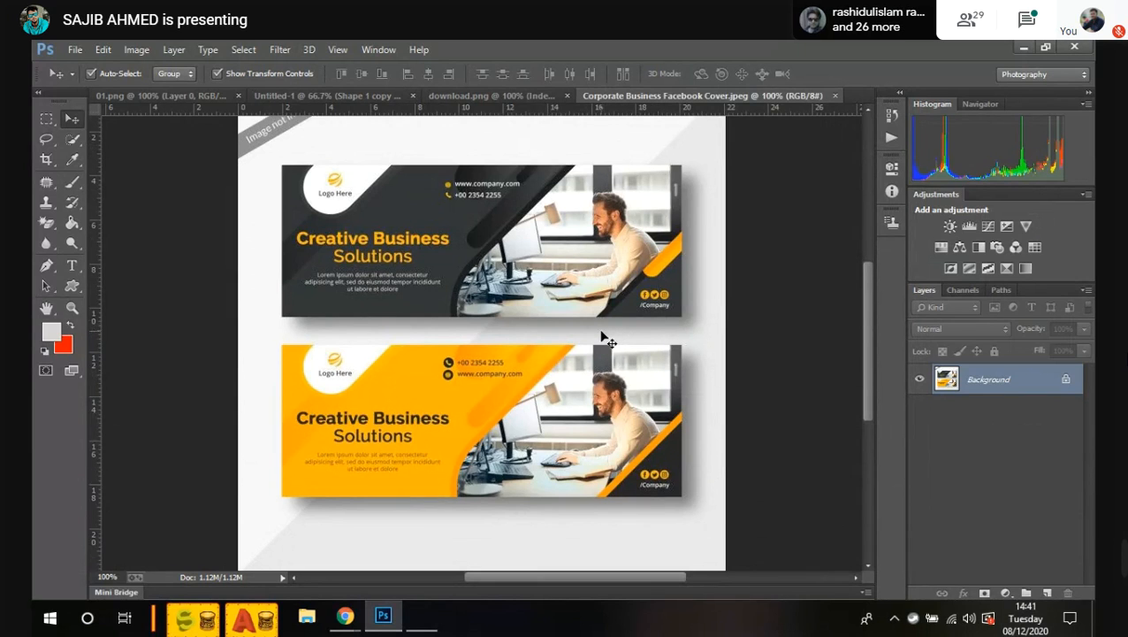
scroll(607, 340, "up", 2)
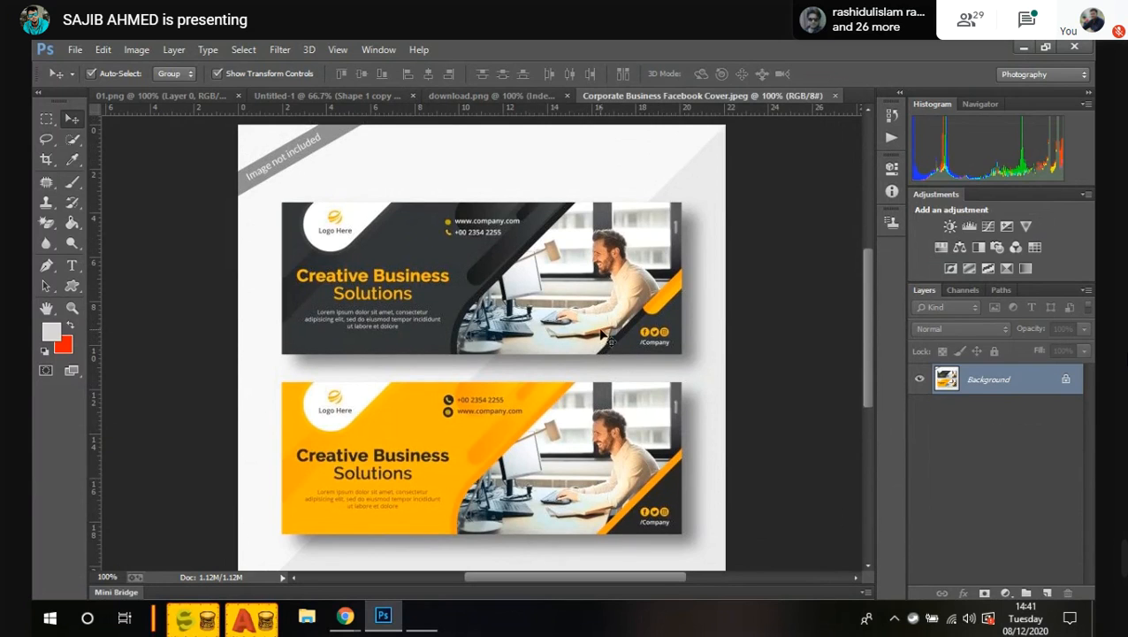
scroll(607, 341, "up", 3)
scroll(607, 340, "down", 2)
scroll(600, 334, "down", 3)
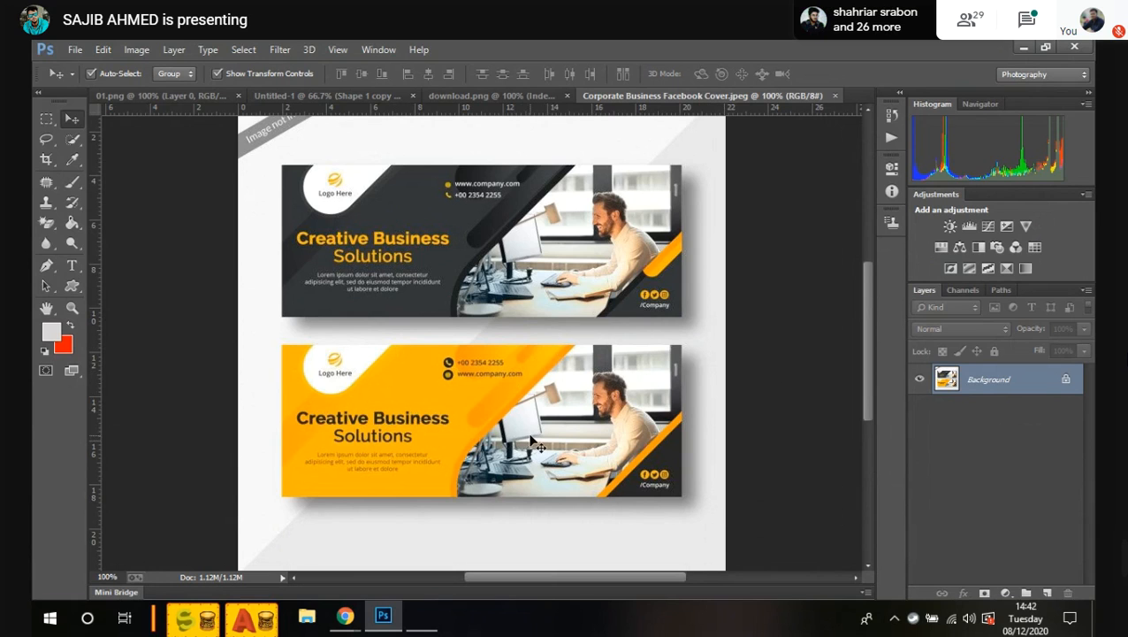
scroll(535, 442, "down", 1)
key("Print")
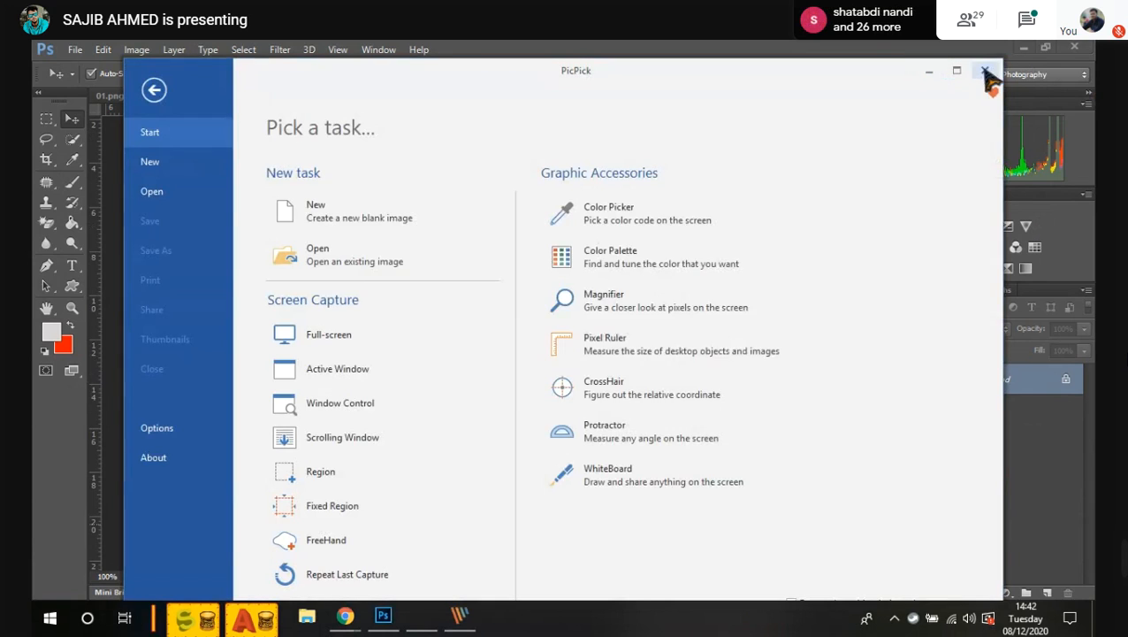
left_click(985, 72)
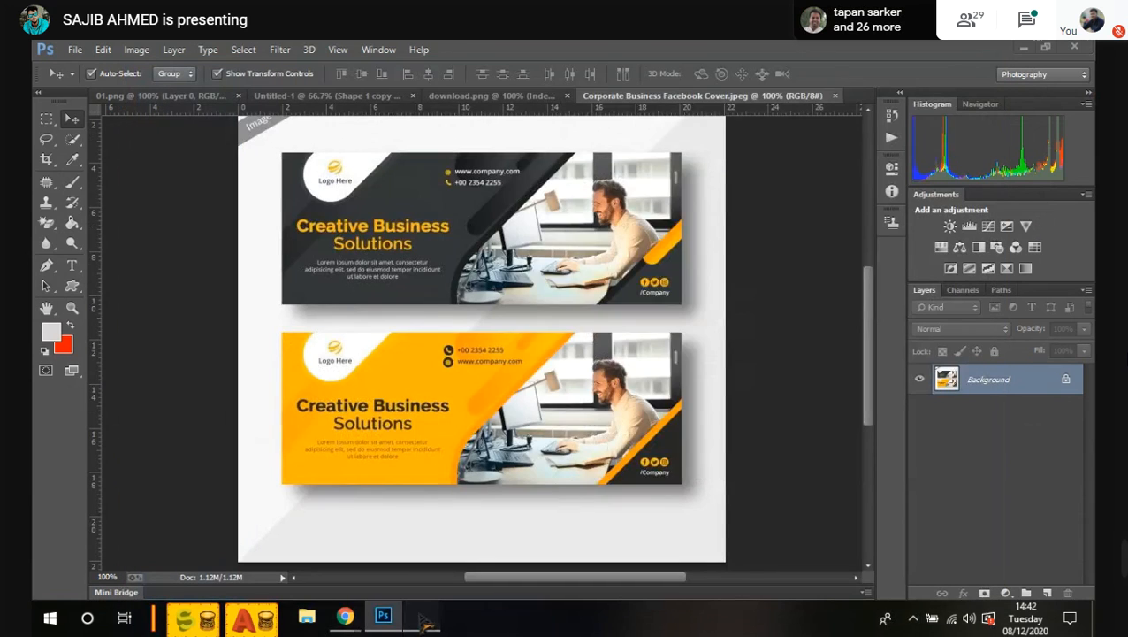
Step: Relaunch picpick from the PortableApps menu several times, checking the hidden system tray icons
left_click(421, 617)
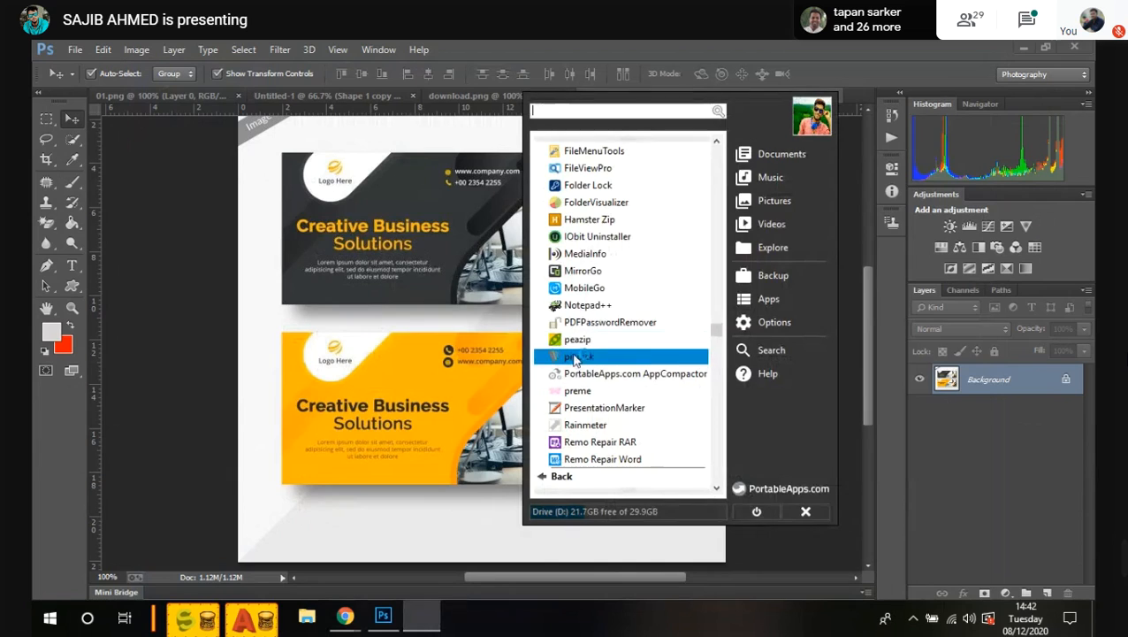
left_click(575, 358)
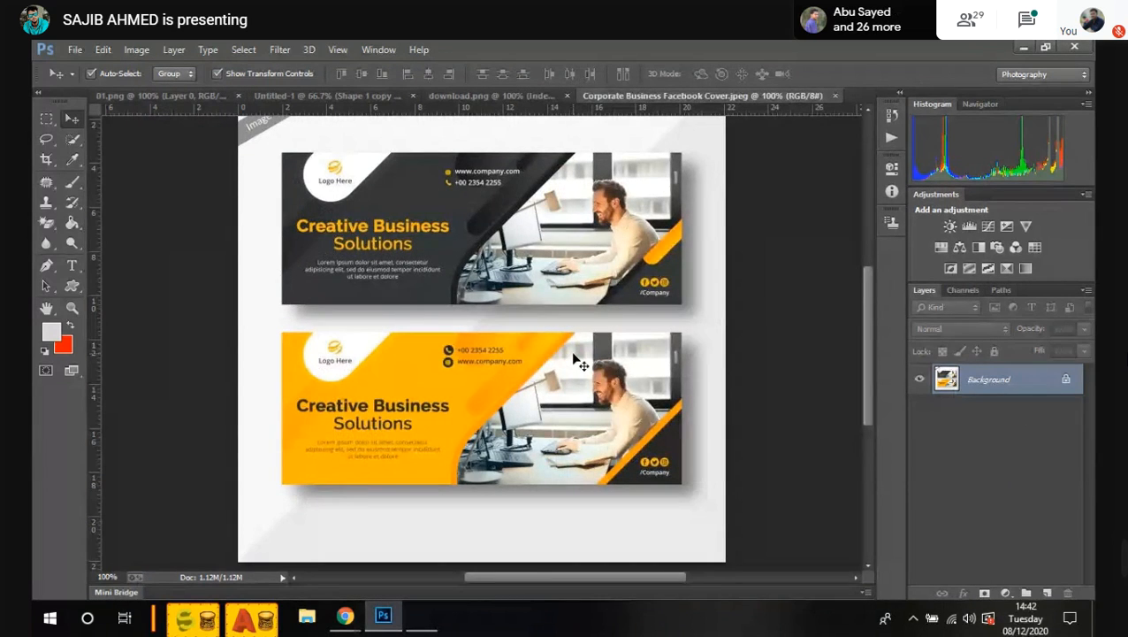
left_click(914, 618)
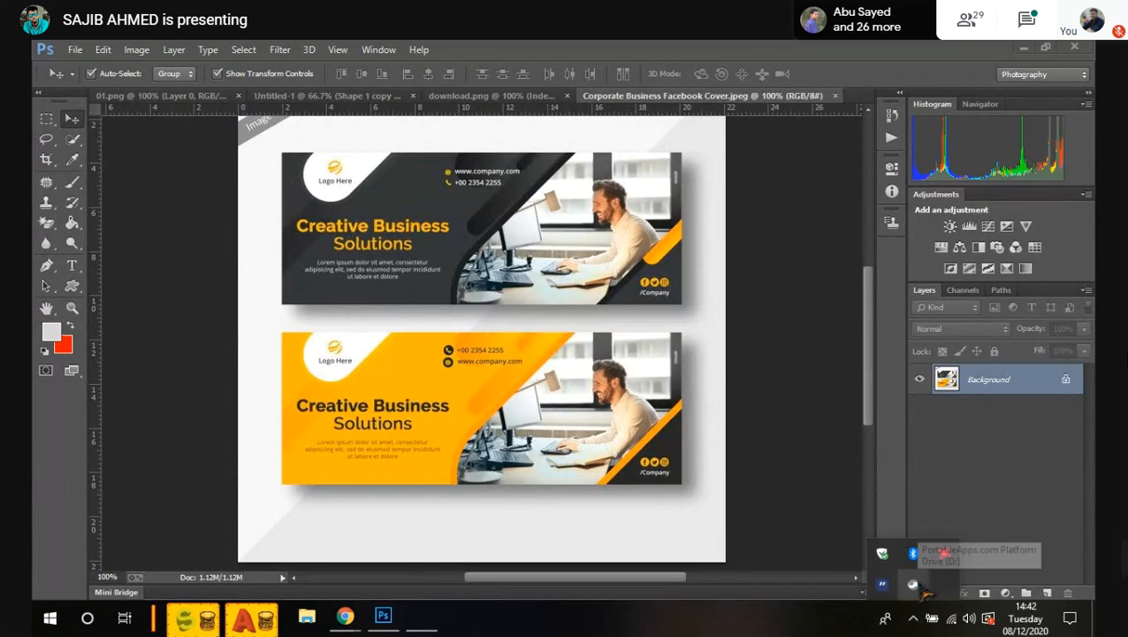
left_click(422, 619)
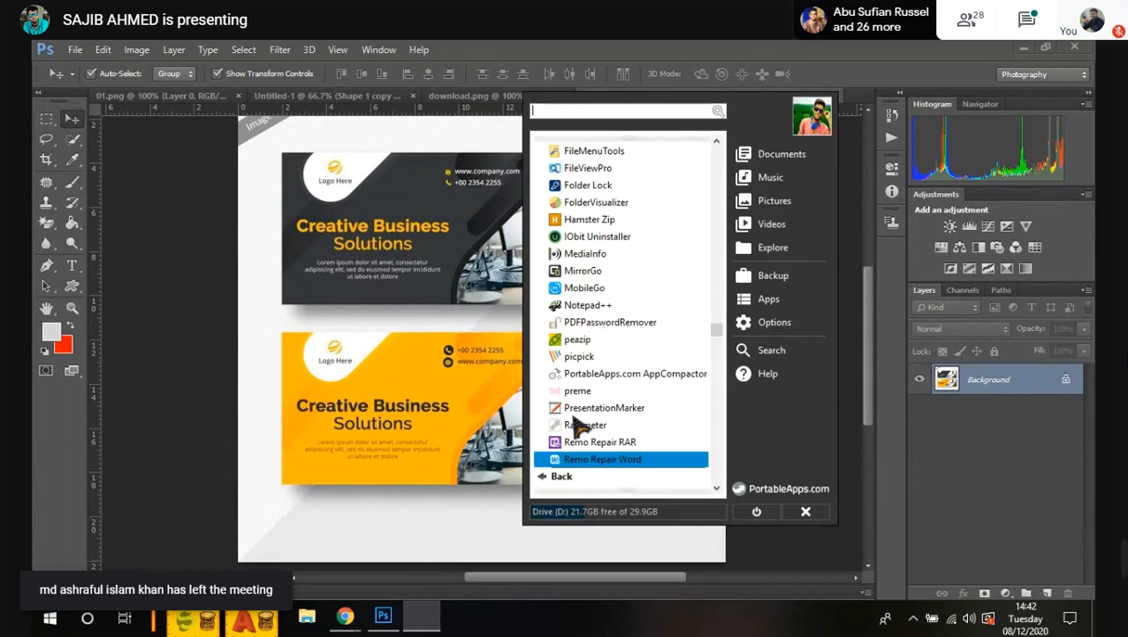
left_click(580, 357)
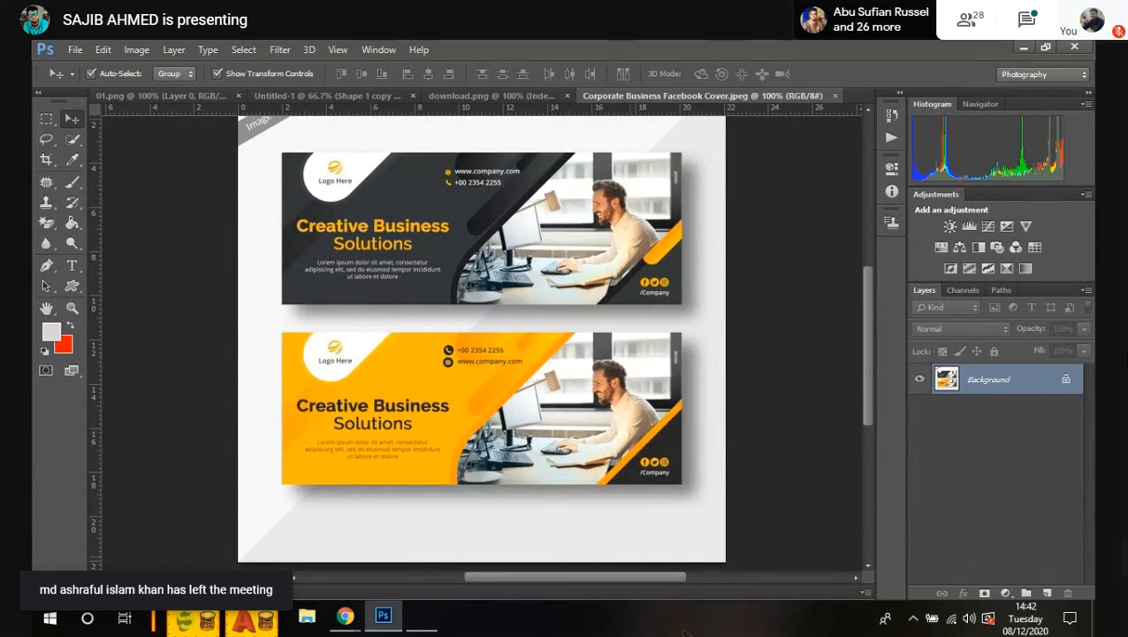
left_click(914, 619)
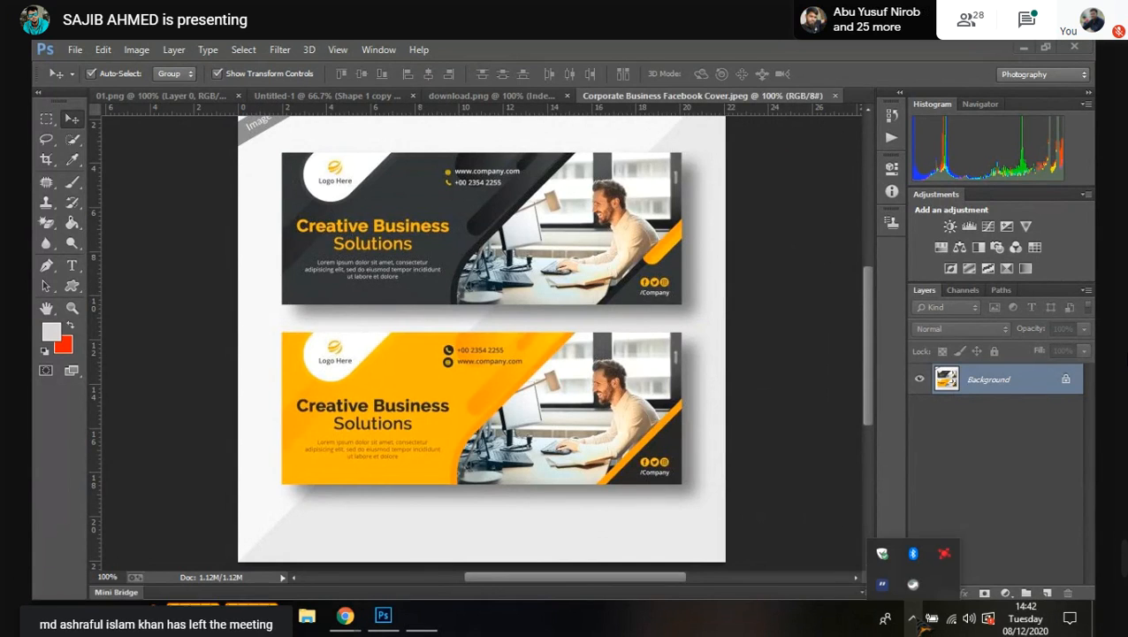
left_click(423, 619)
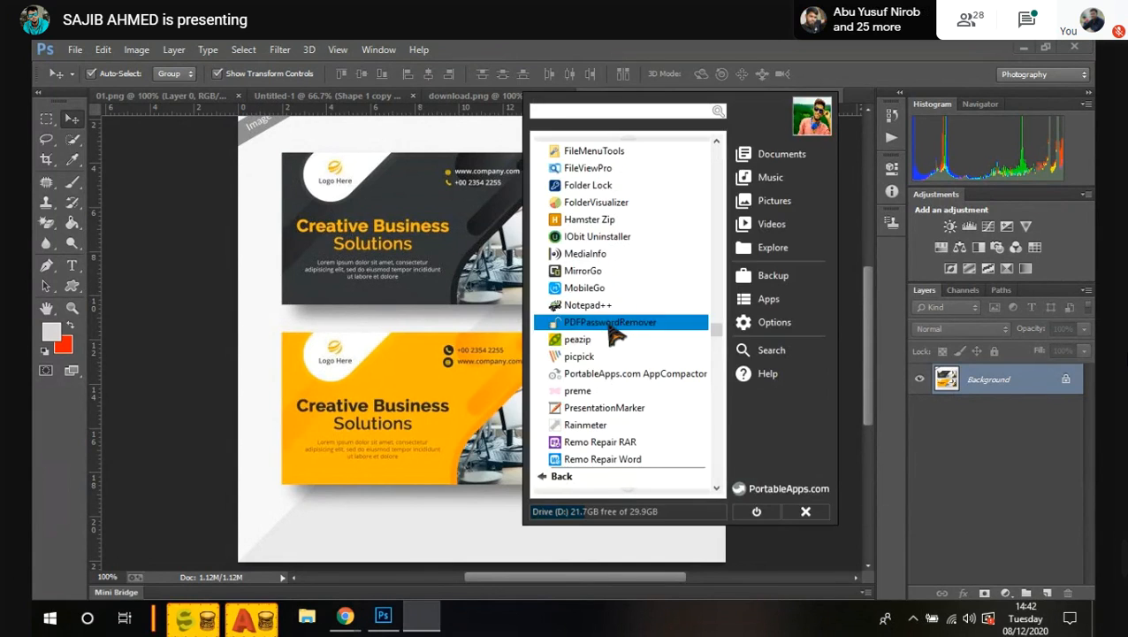
left_click(550, 357)
left_click(932, 619)
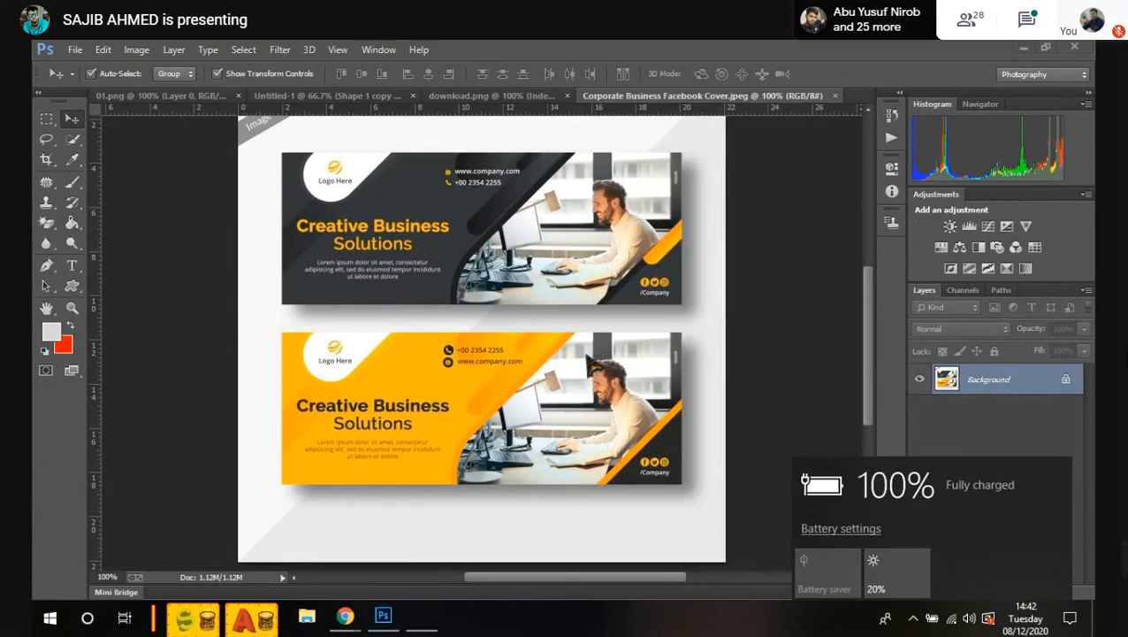
Step: Launch PicPick again, decline the update, open Pixel Ruler, and close the start window
left_click(440, 625)
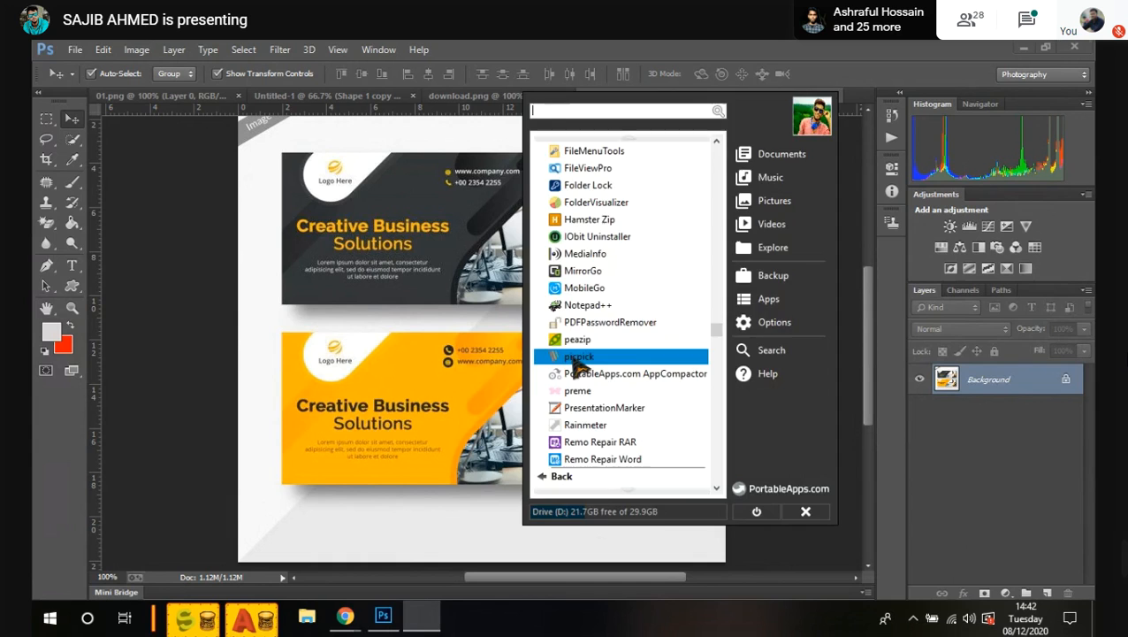
left_click(576, 357)
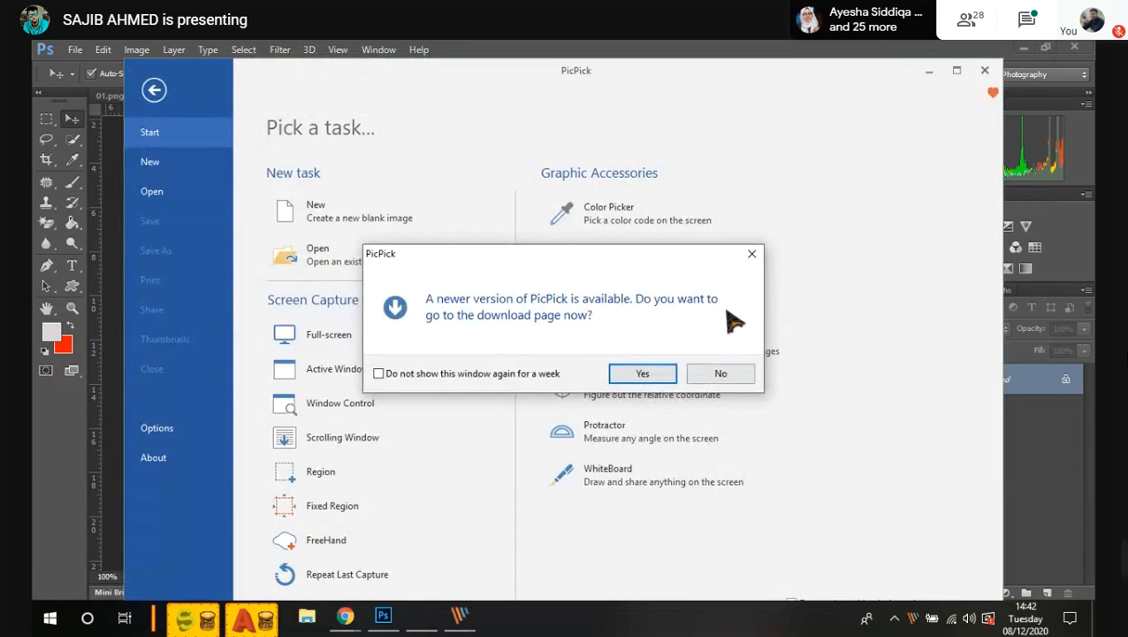
left_click(720, 376)
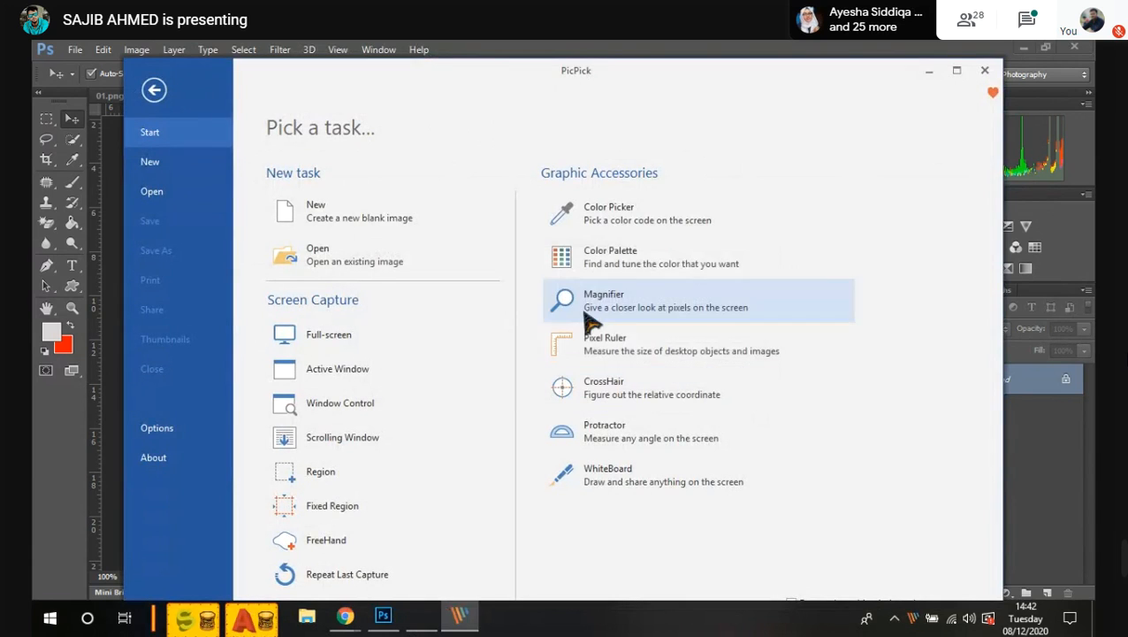
left_click(617, 353)
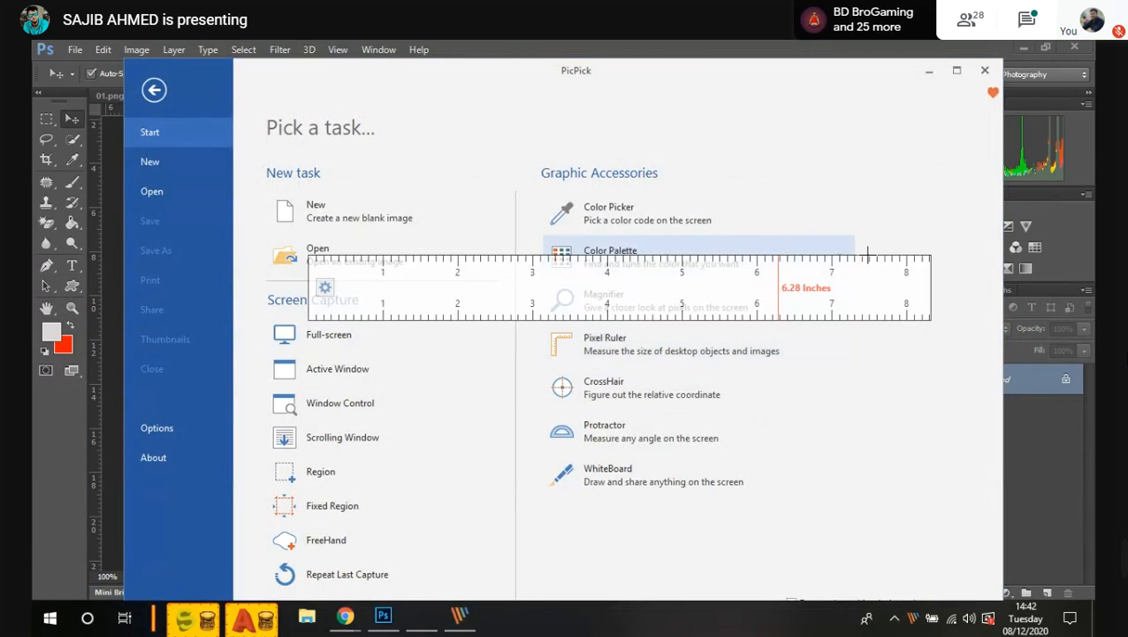
left_click(986, 71)
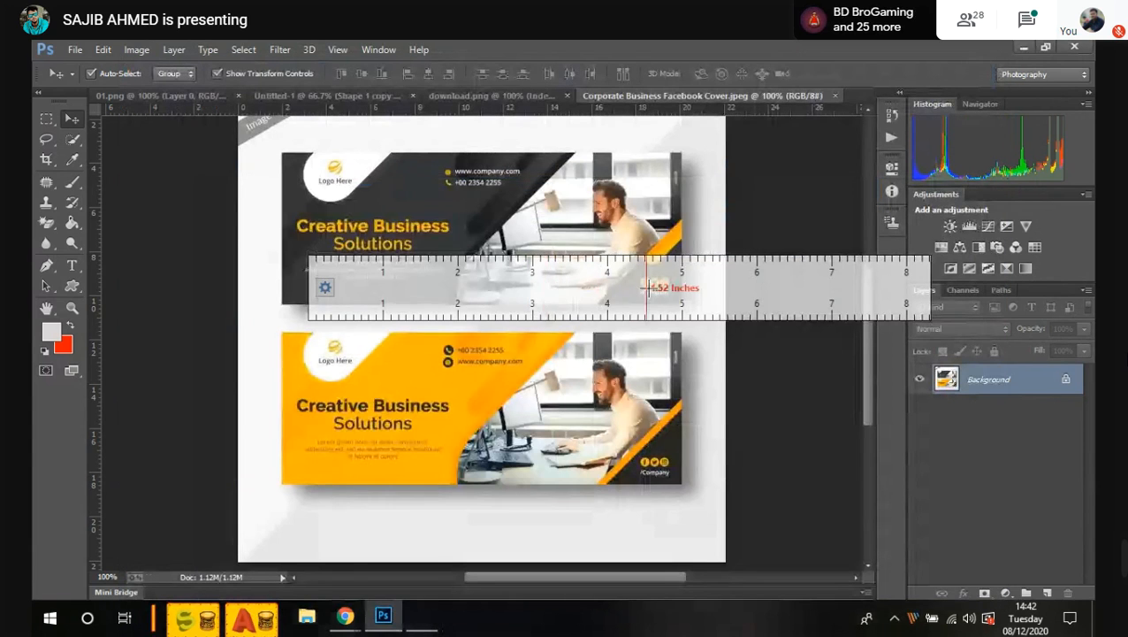
Step: Place the pixel ruler over the banners, switch it to vertical, and align it with their left edge
left_click_drag(590, 266, 600, 199)
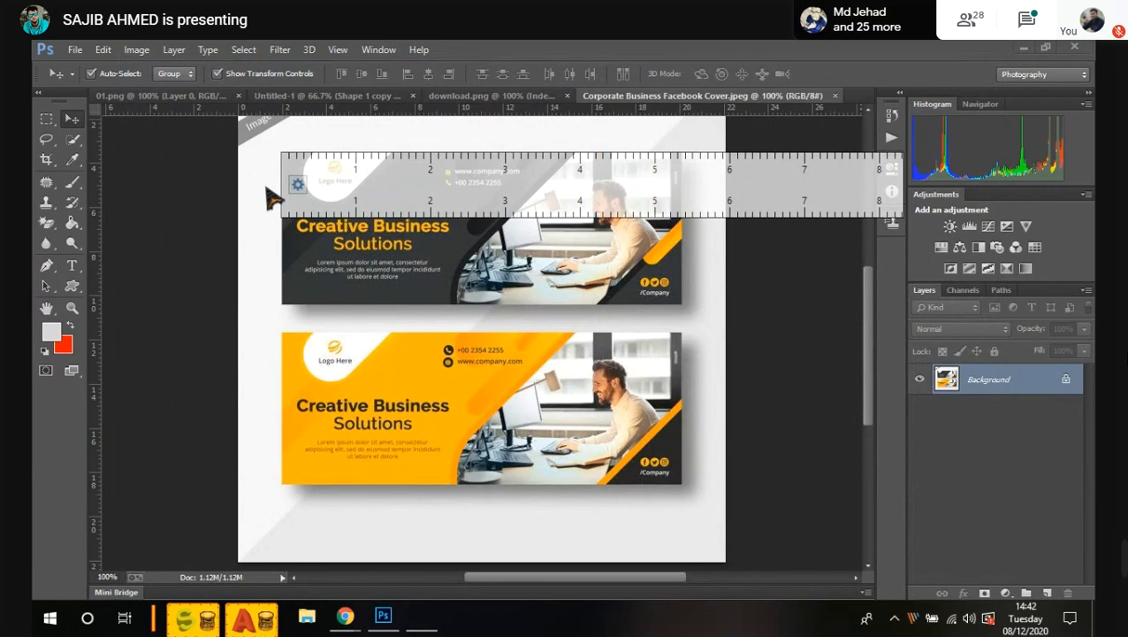
left_click(298, 184)
mouse_move(402, 214)
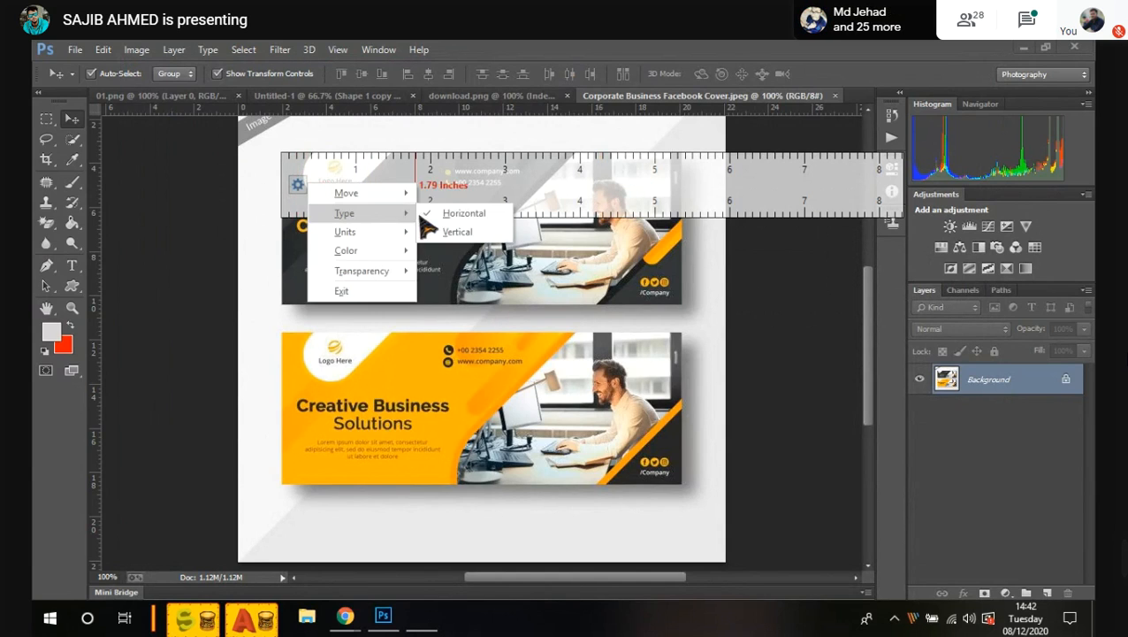
left_click(485, 236)
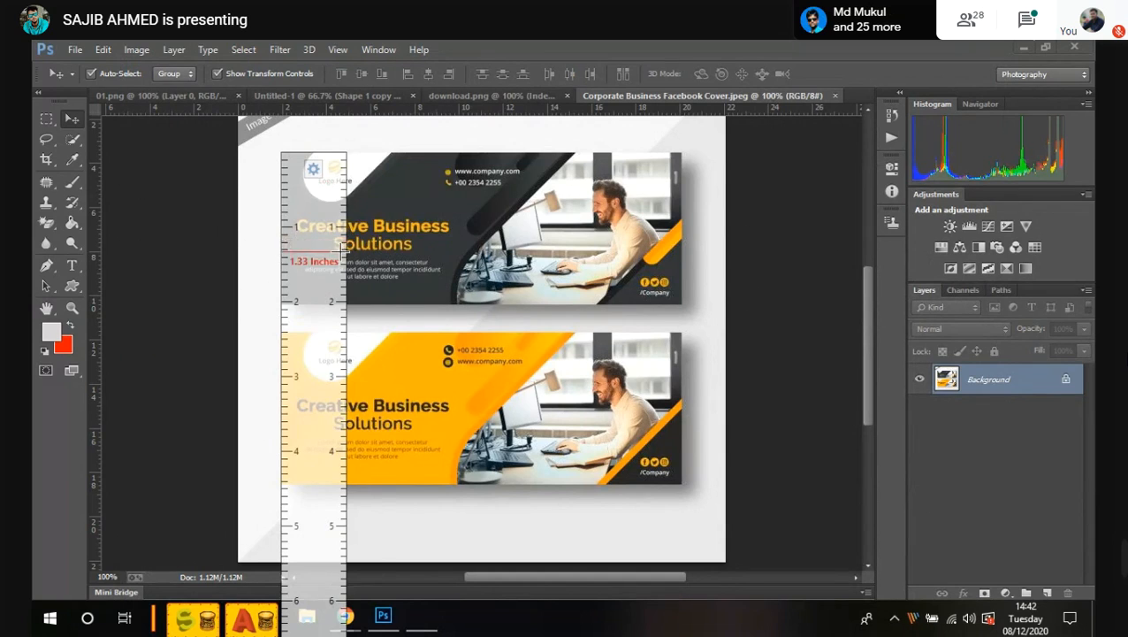
left_click_drag(345, 250, 346, 253)
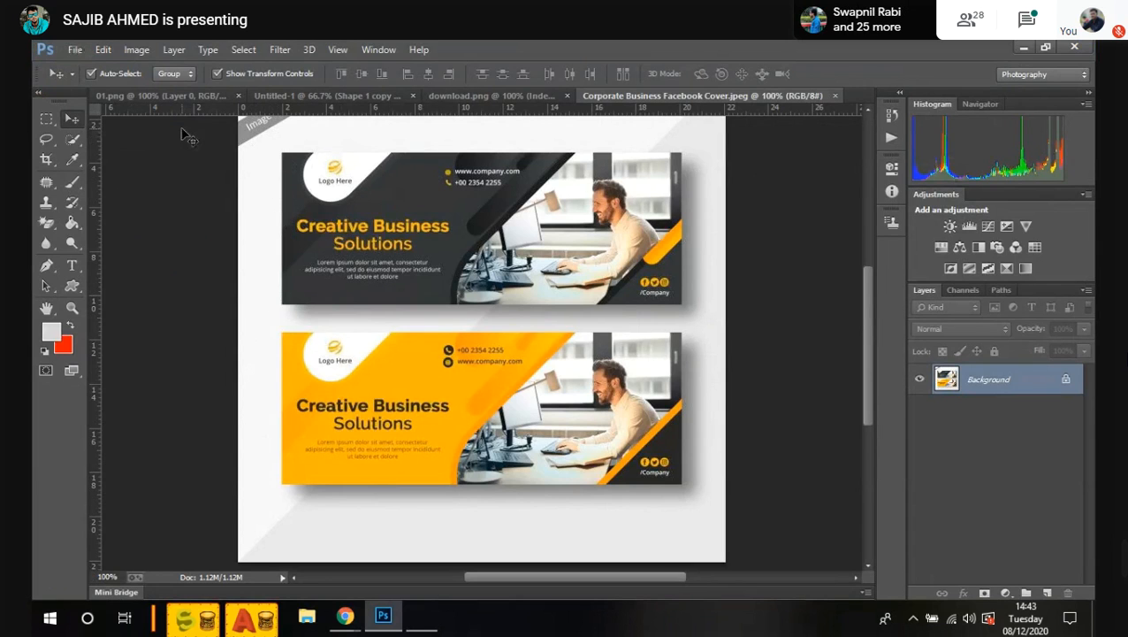
Step: Create a new document named banner, 5.2 × 2 inches at 300 pixels/inch
left_click(75, 49)
key("Escape")
left_click(75, 51)
left_click(91, 68)
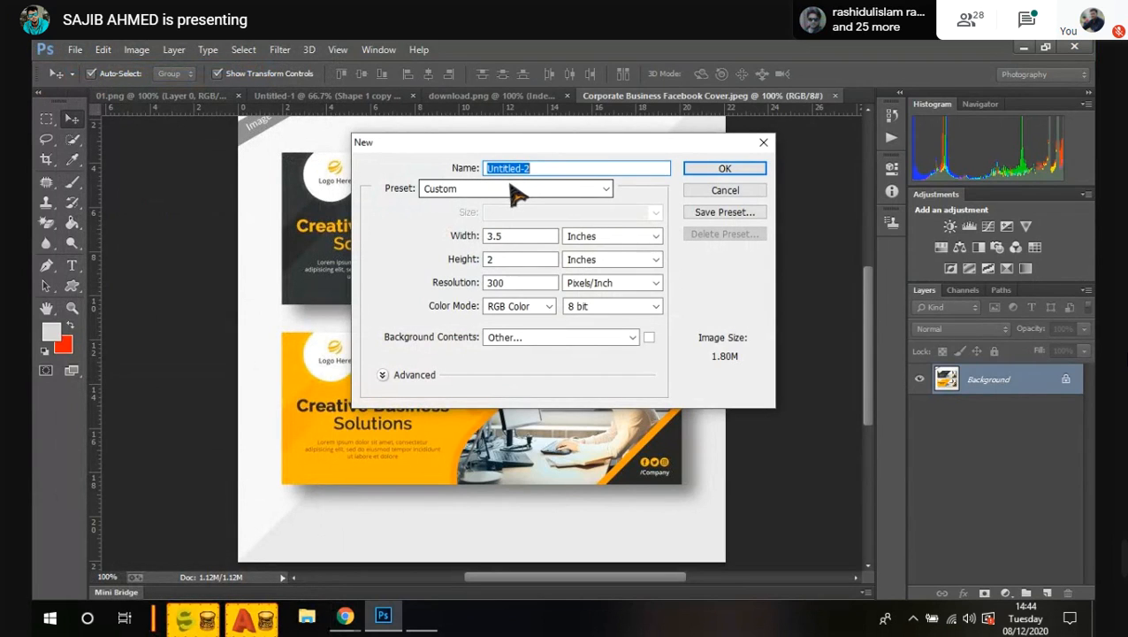
type("banner")
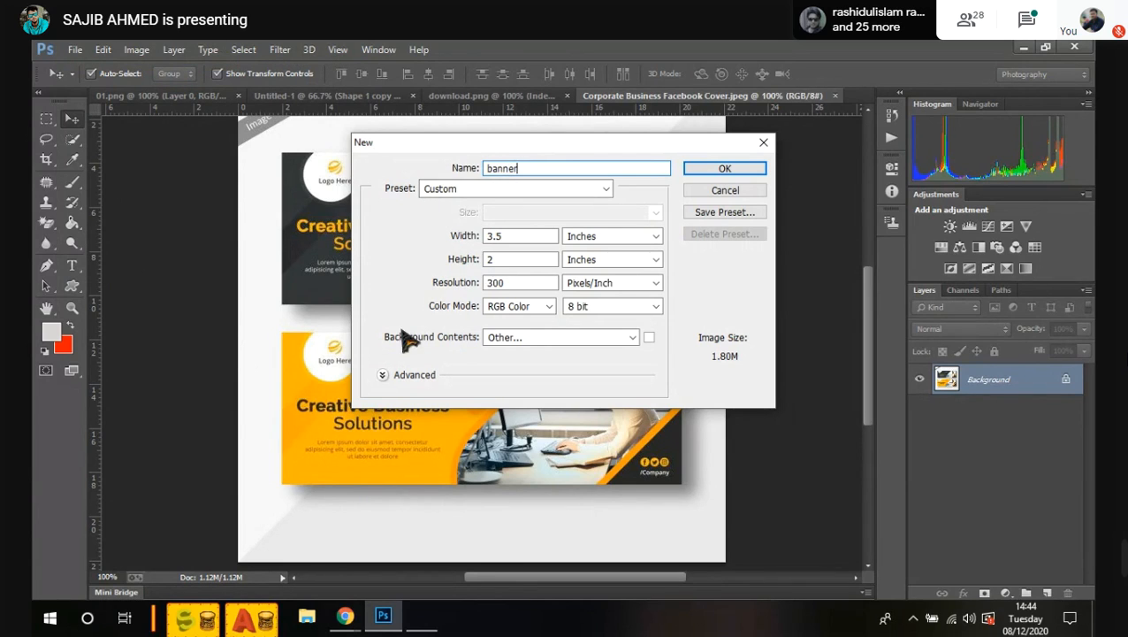
double_click(501, 237)
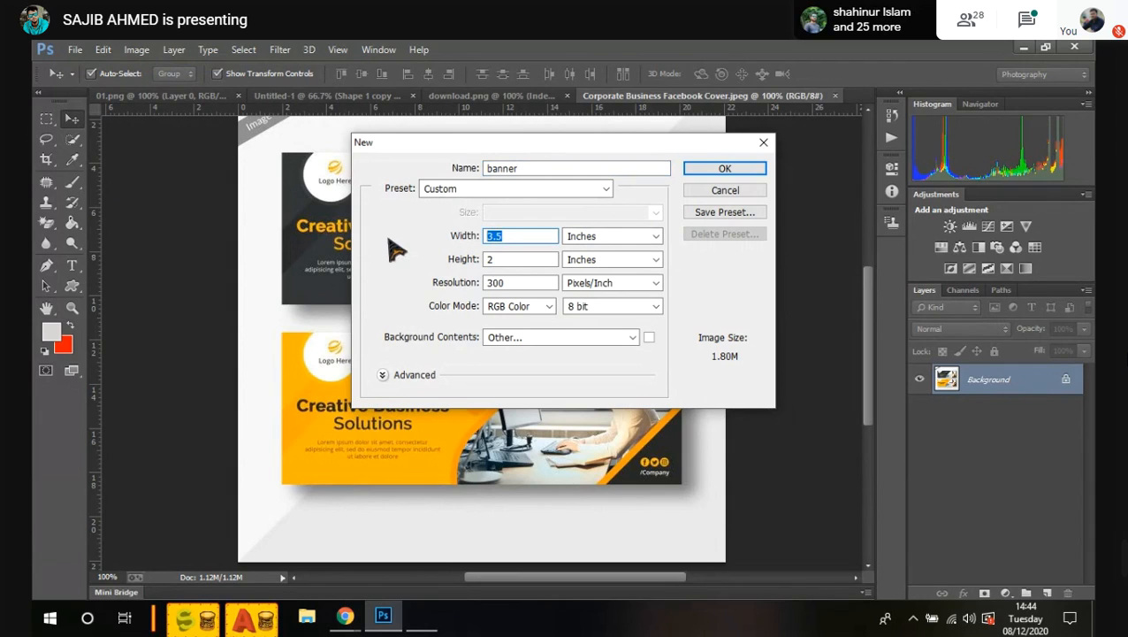
type("5.2")
left_click(510, 259)
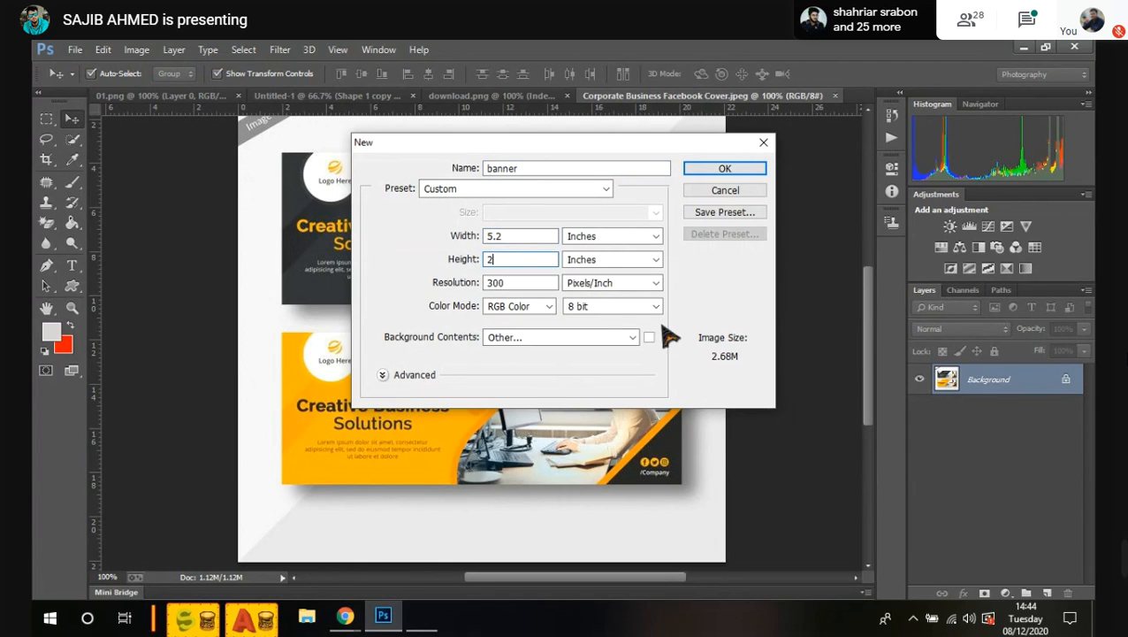
left_click(749, 171)
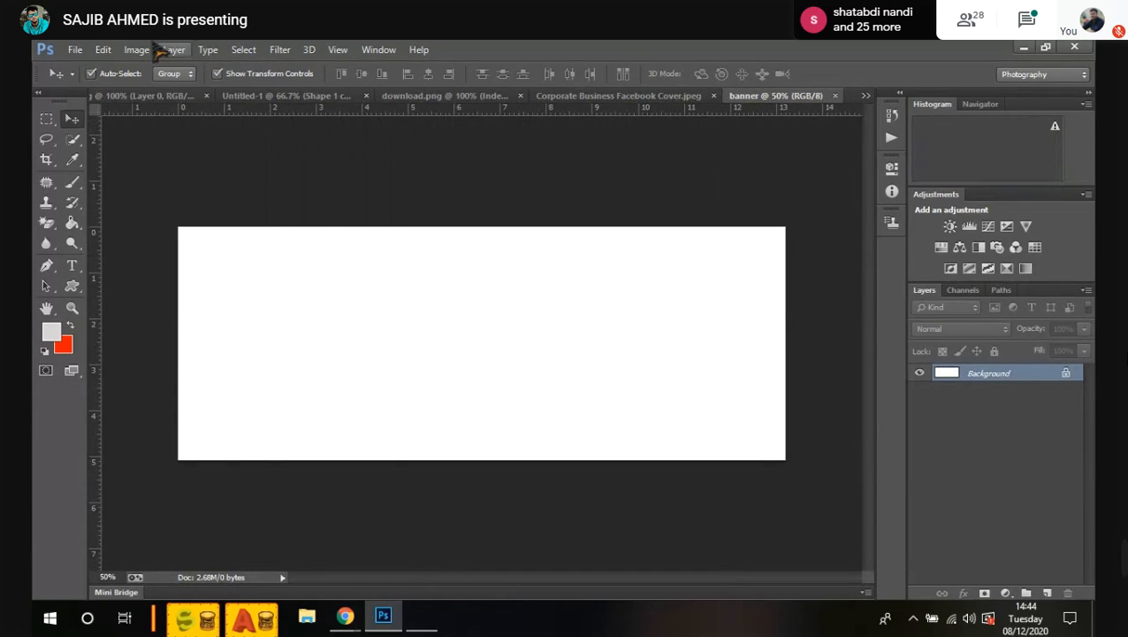
Step: Close 01.png, Untitled-1 (without saving) and download.png, then show the cover template
left_click(131, 94)
left_click(246, 96)
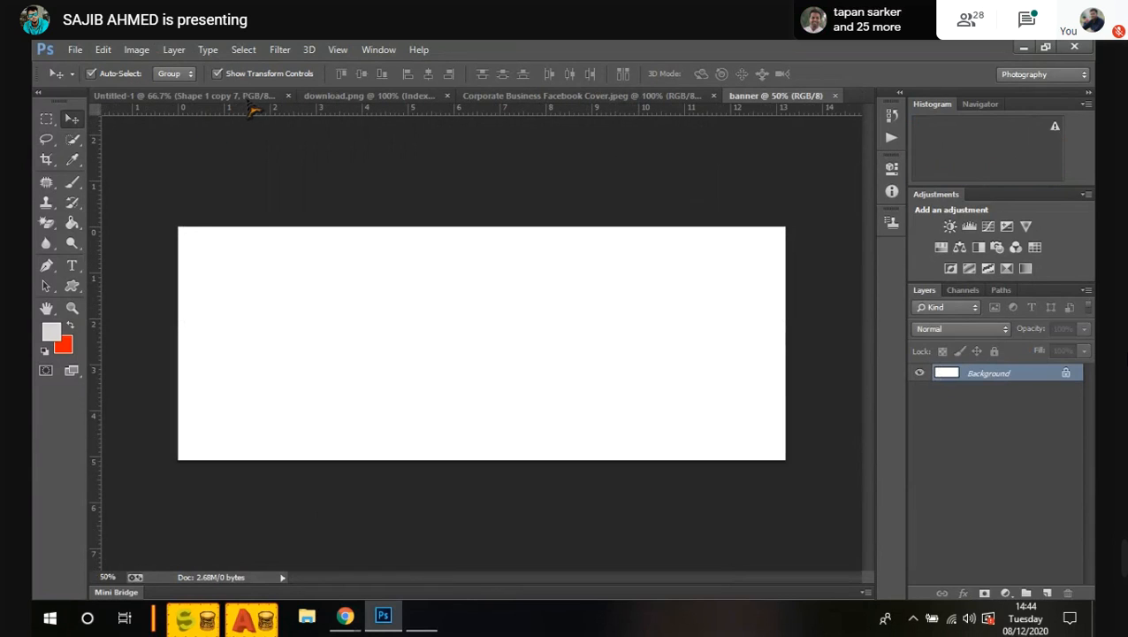
left_click(281, 97)
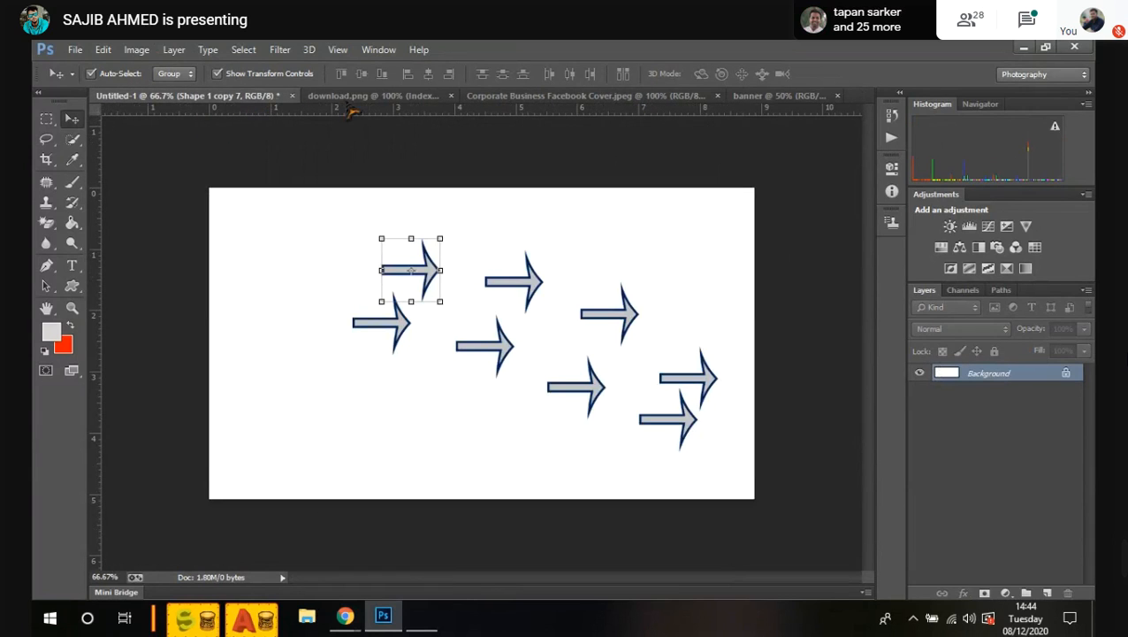
left_click(292, 96)
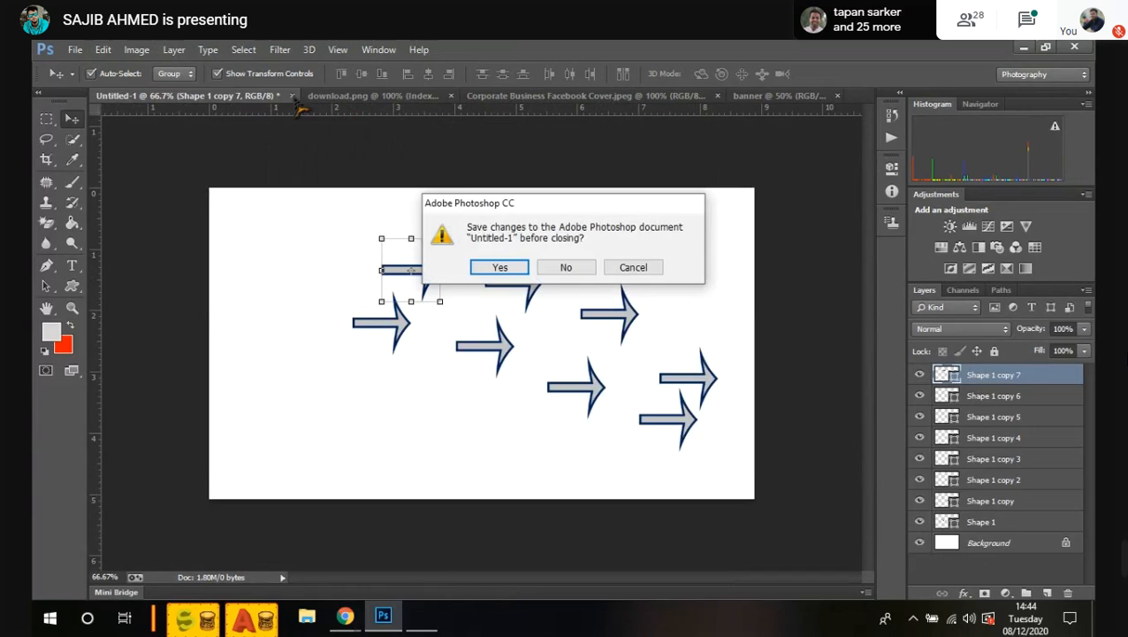
left_click(569, 265)
left_click(232, 95)
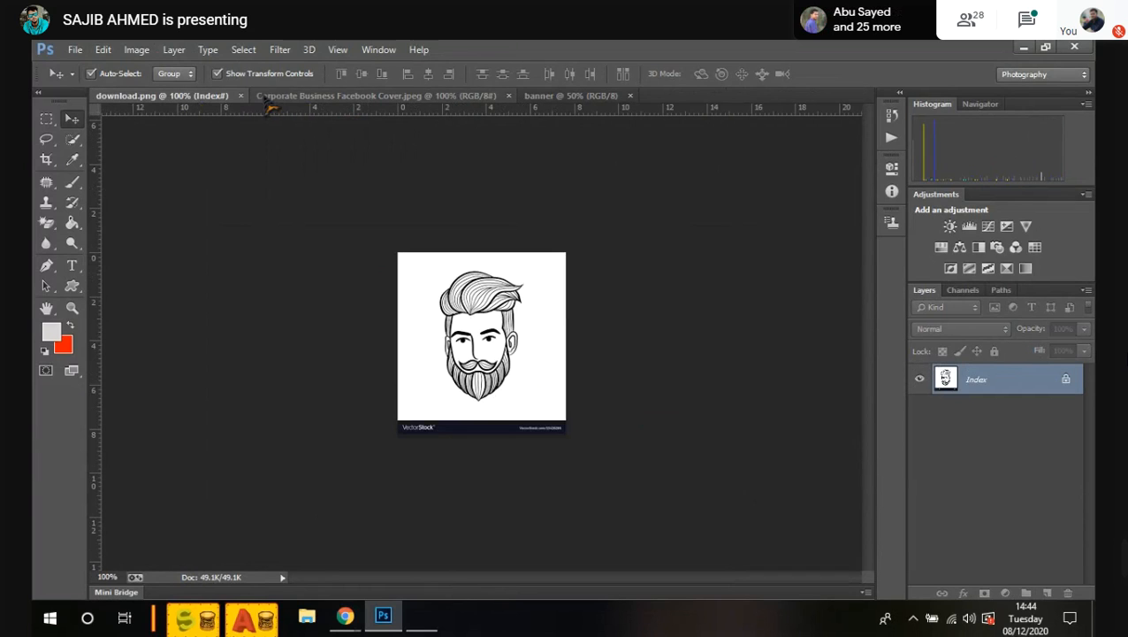
left_click(242, 96)
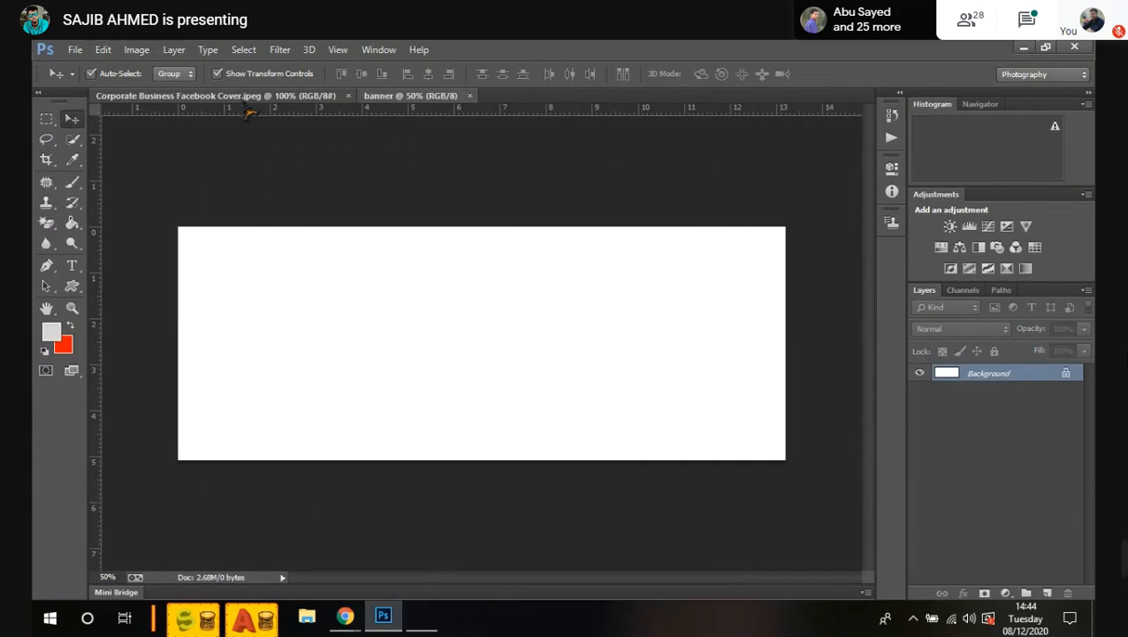
left_click(189, 96)
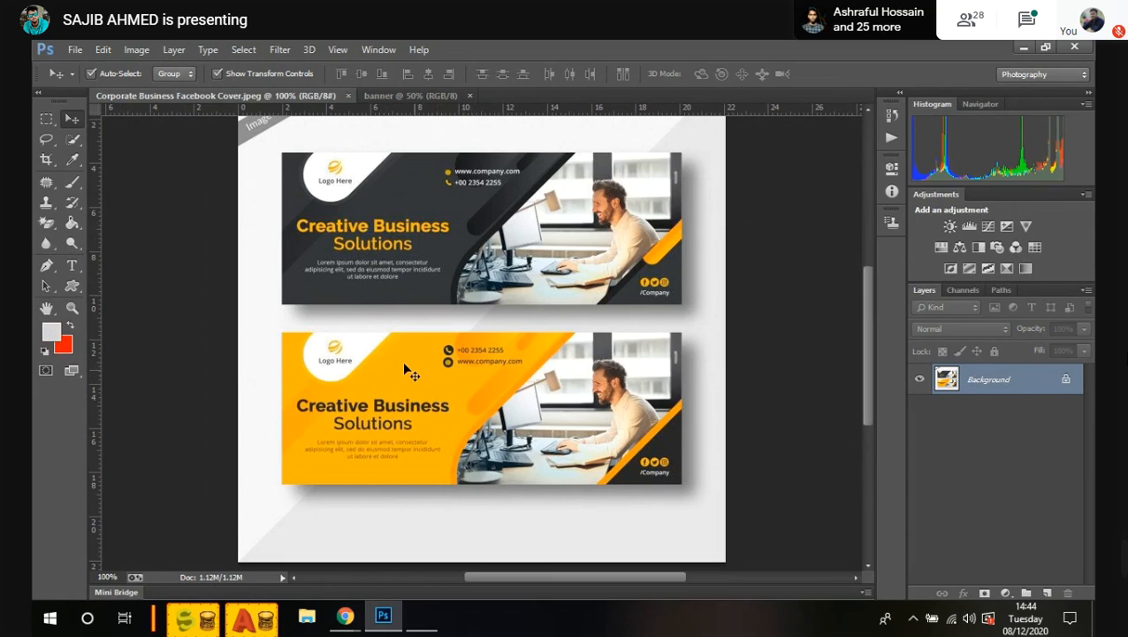
Step: Eyedrop the template's yellow #ffb901 as foreground colour, copy its hex, and return to banner
left_click(51, 332)
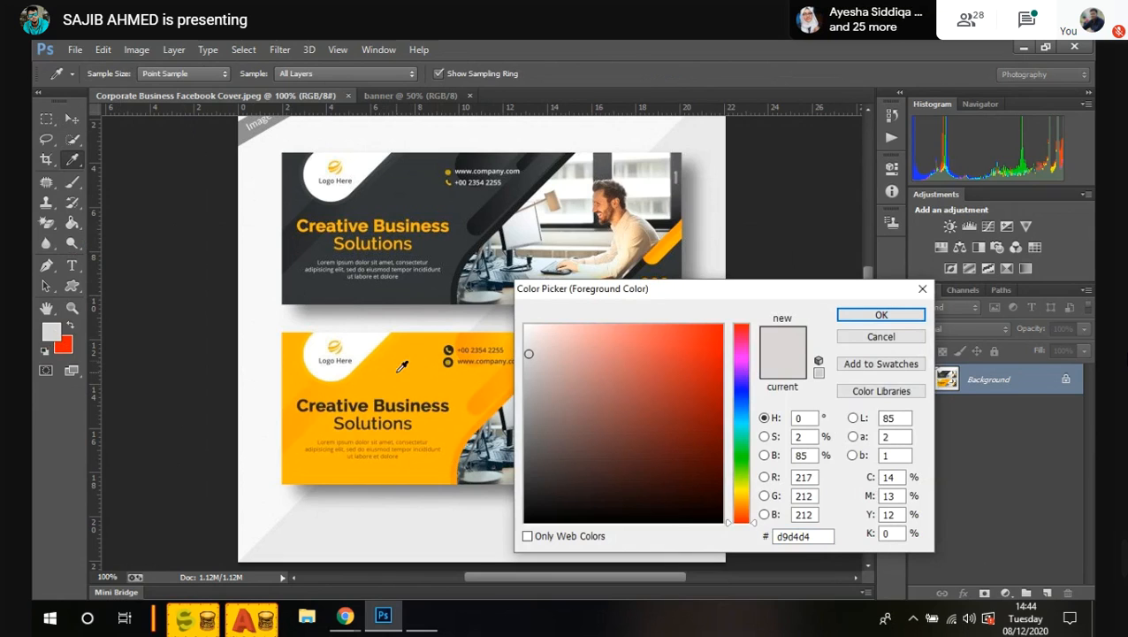
left_click(431, 376)
double_click(819, 537)
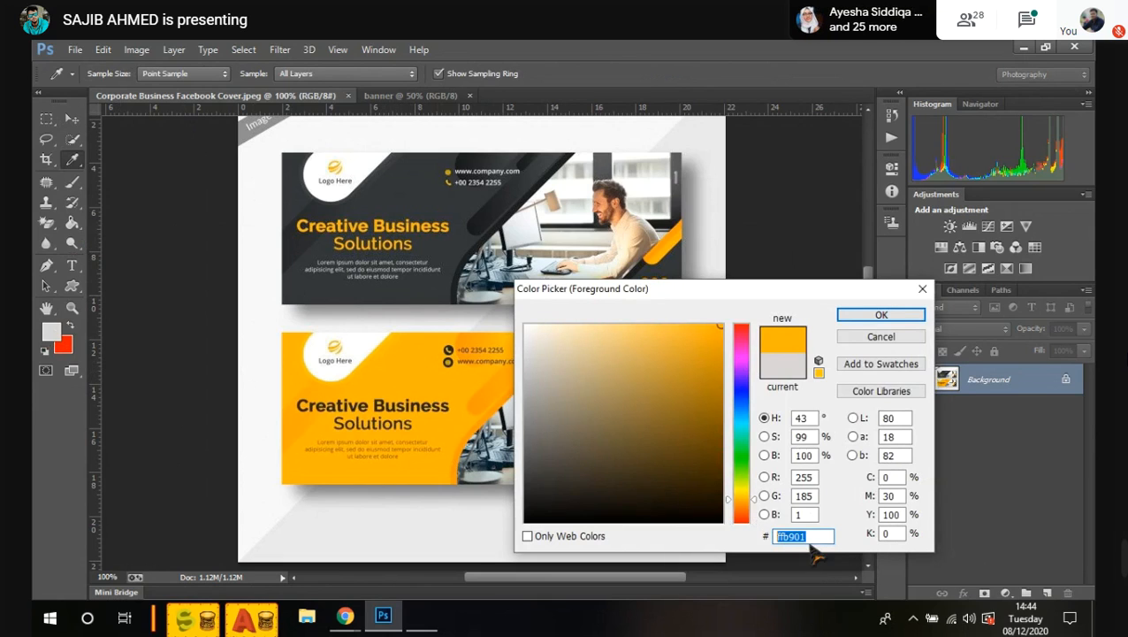
right_click(804, 537)
left_click(853, 375)
left_click(878, 317)
key("v")
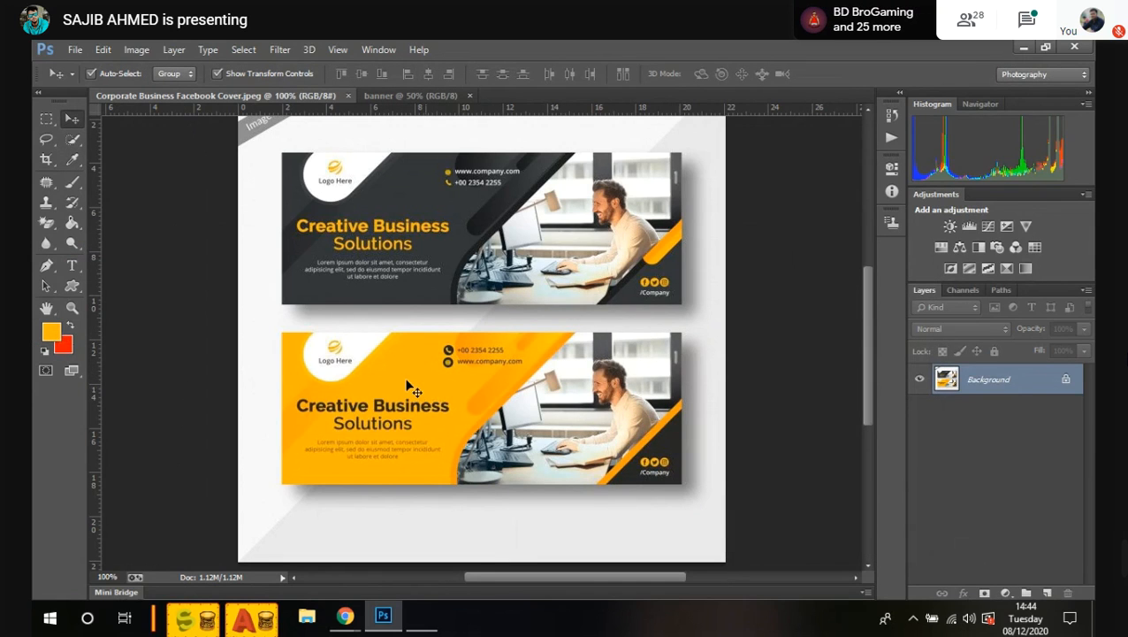
left_click(426, 96)
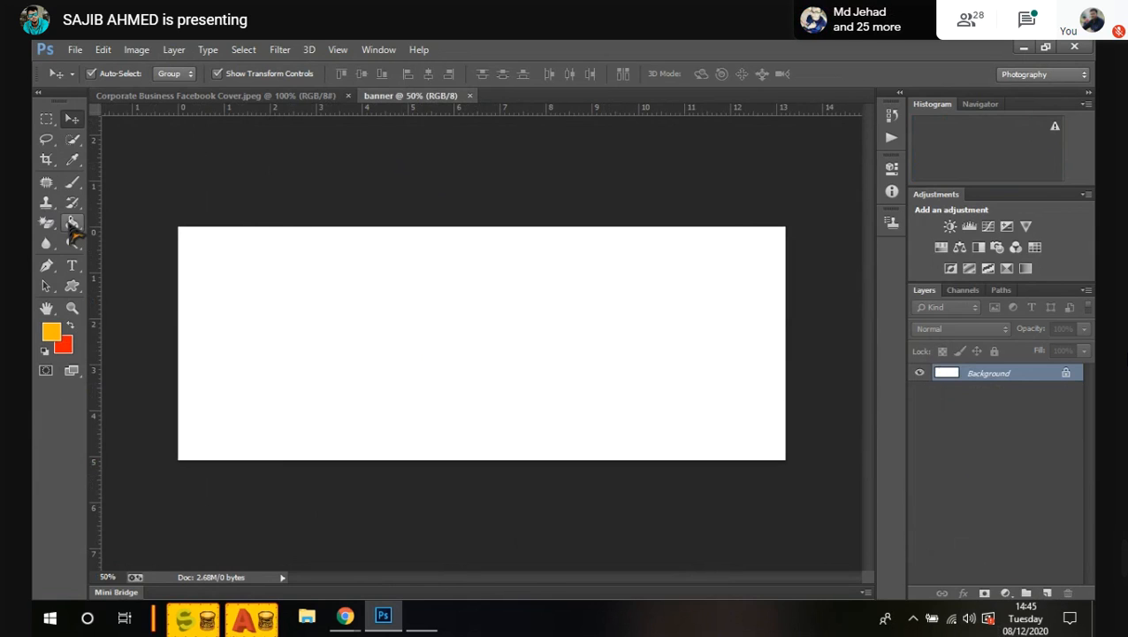
Step: Paint-bucket fill the blank banner canvas with the yellow, then return to the cover template
left_click(72, 223)
left_click(325, 342)
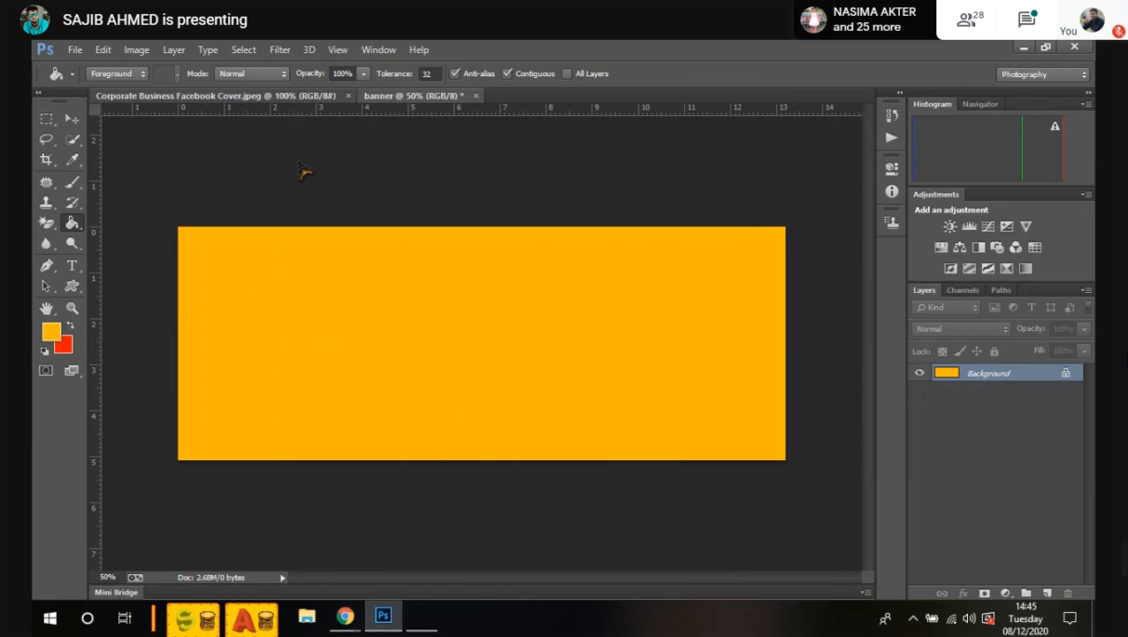
left_click(282, 96)
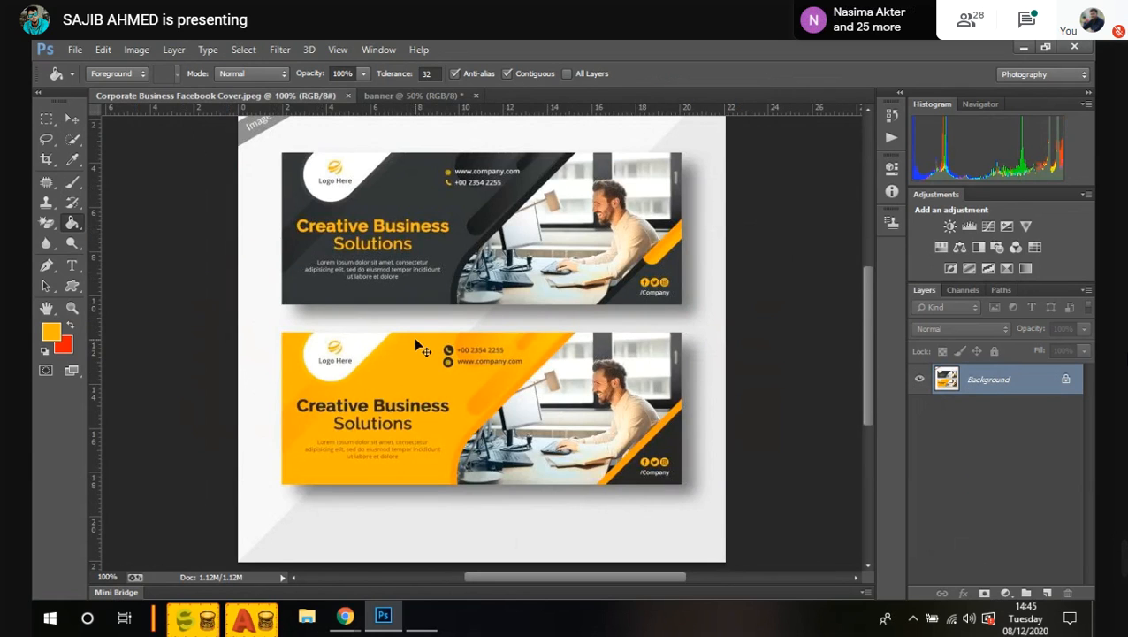
Step: Zoom in on the yellow template design, then zoom back out to see both banners
key("ctrl+plus")
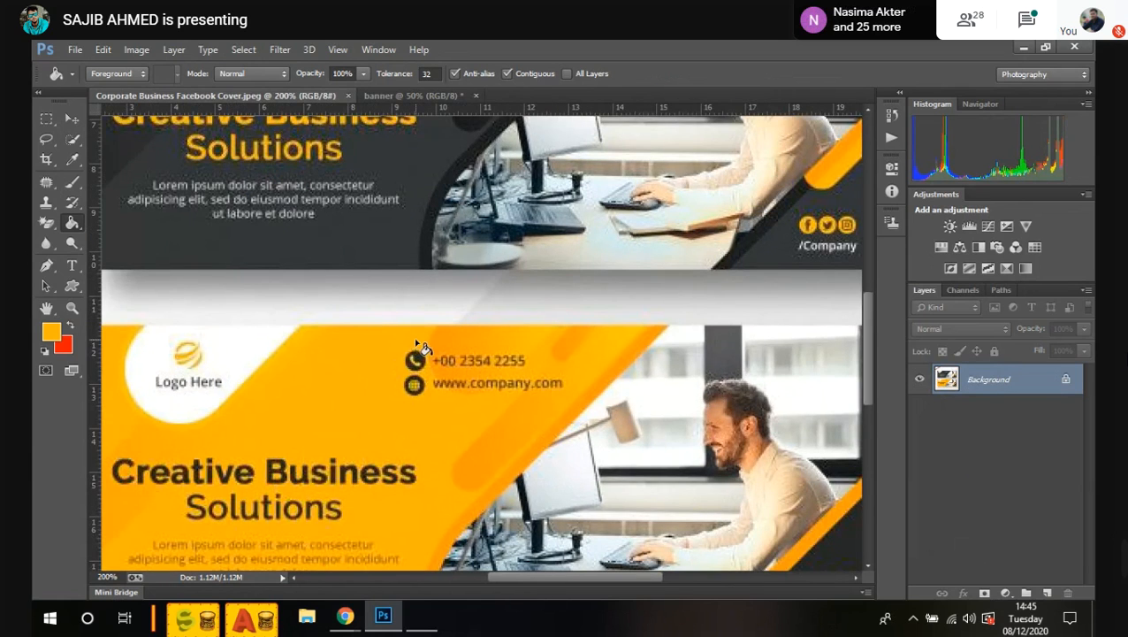
scroll(512, 389, "down", 1)
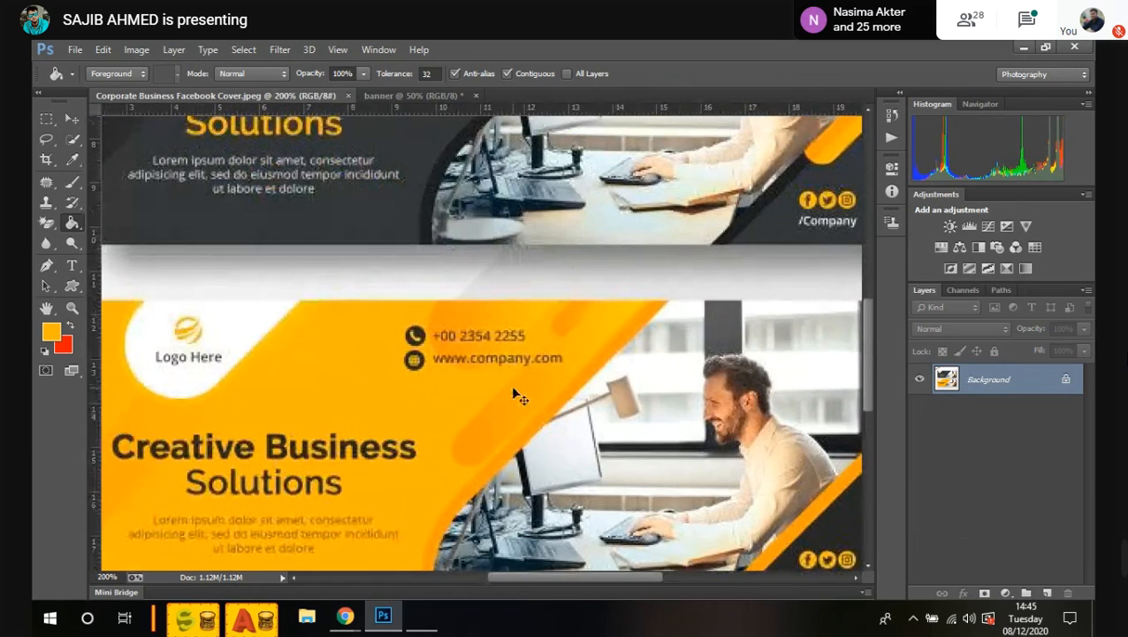
key("ctrl+minus")
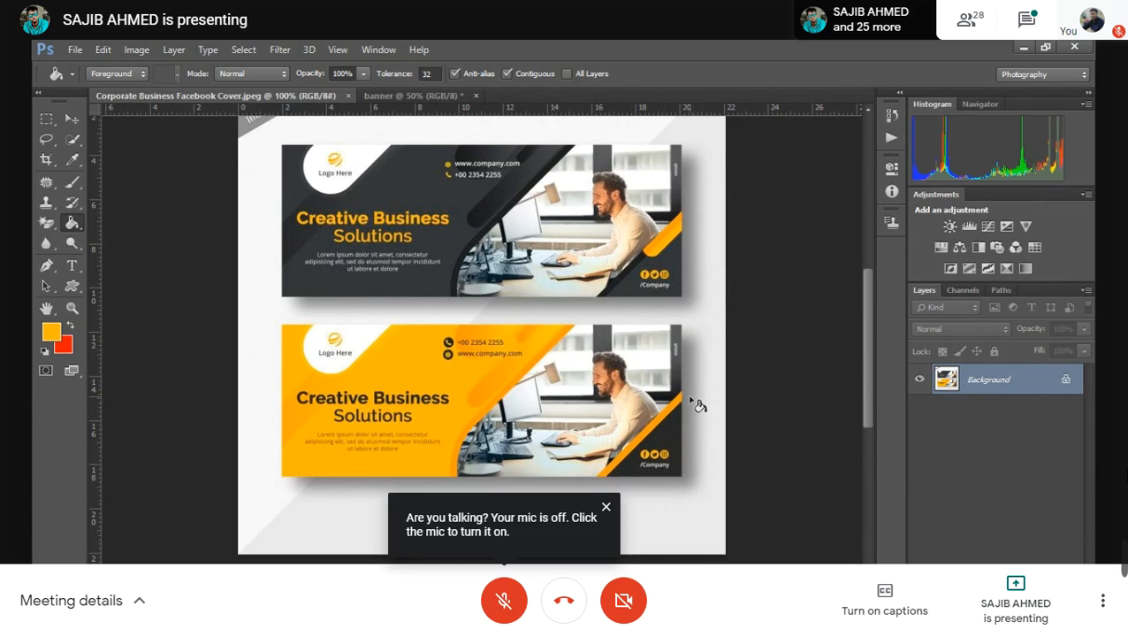
Step: Choose the Polygon tool from the shape tool flyout, set to 3 sides
key("ctrl+d")
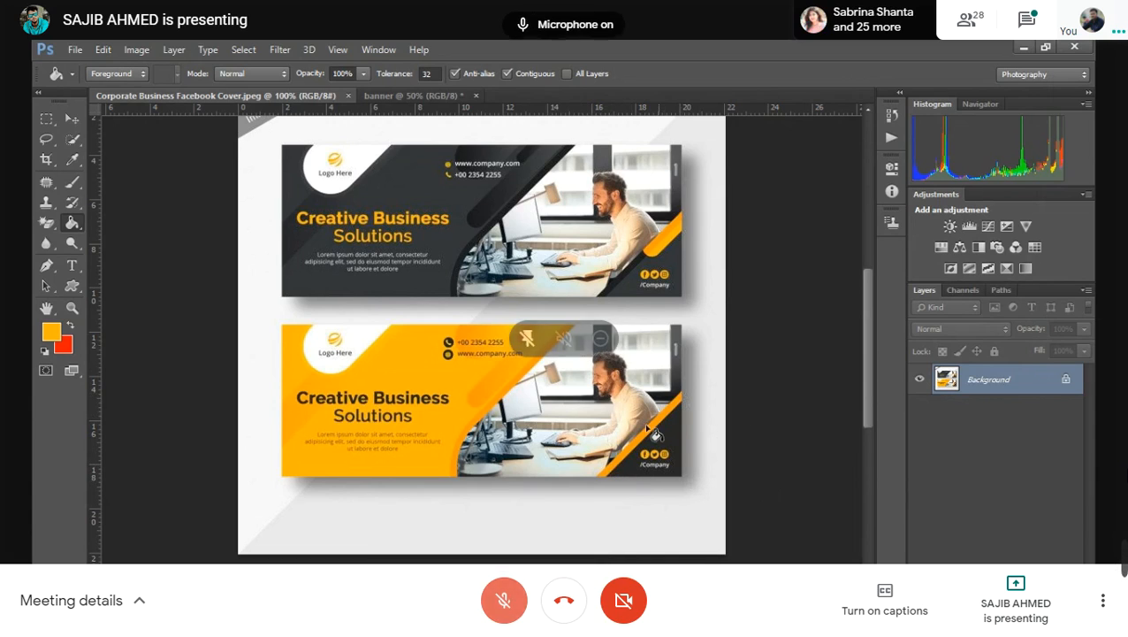
key("ctrl+d")
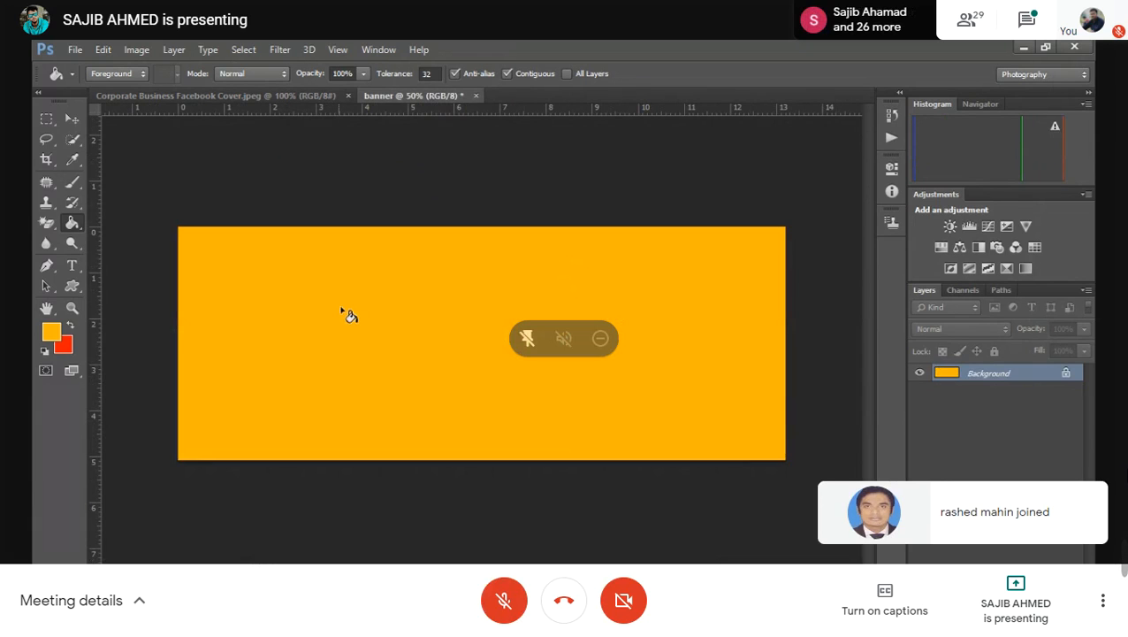
left_click_drag(73, 289, 147, 329)
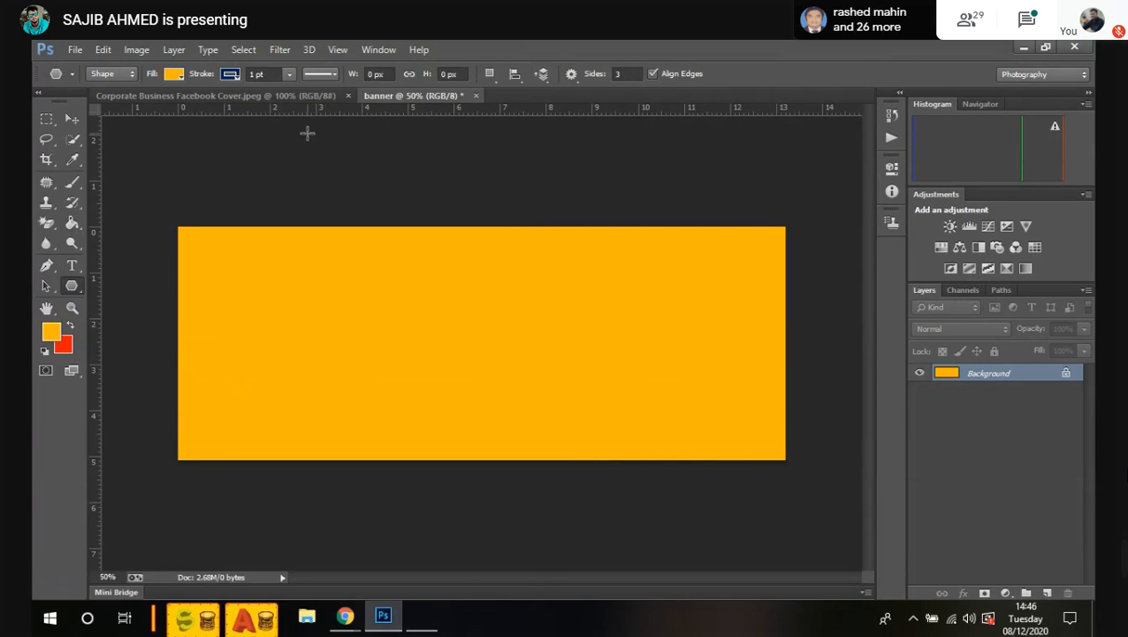
Step: Try drawing a triangle on the banner with the Polygon tool, then undo the rounded result
left_click(323, 96)
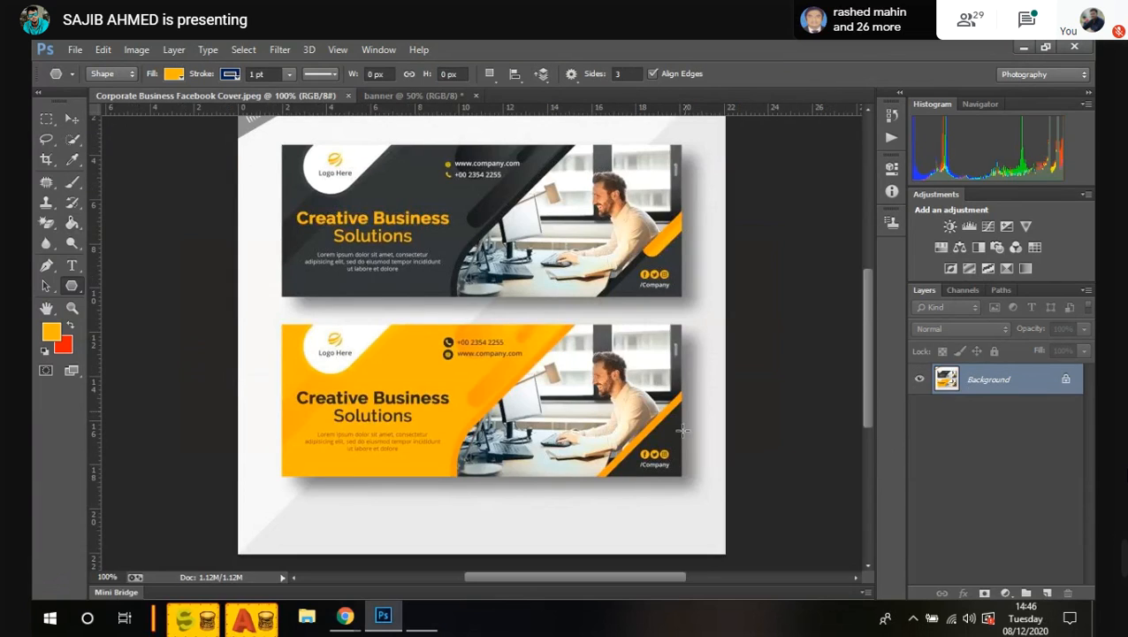
left_click(433, 95)
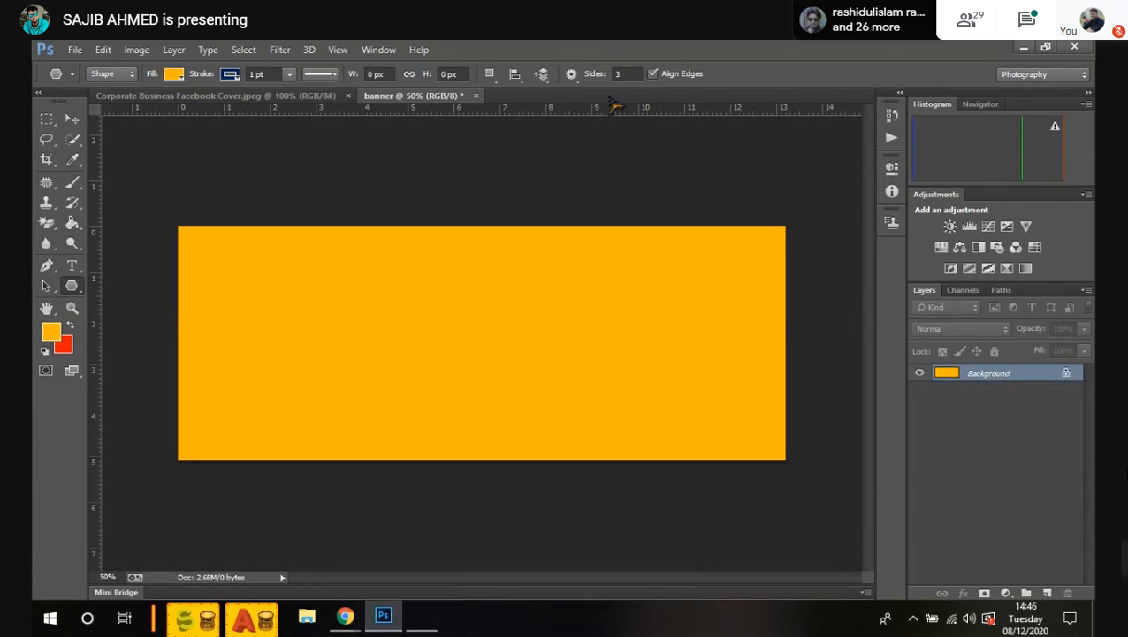
left_click_drag(712, 385, 742, 416)
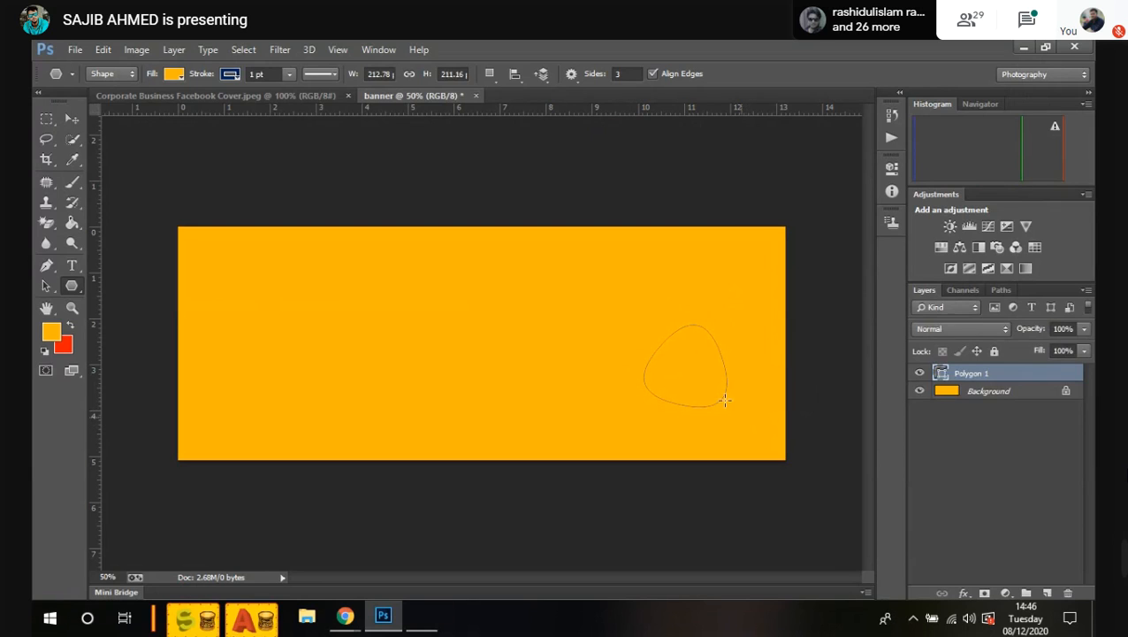
key("ctrl+z")
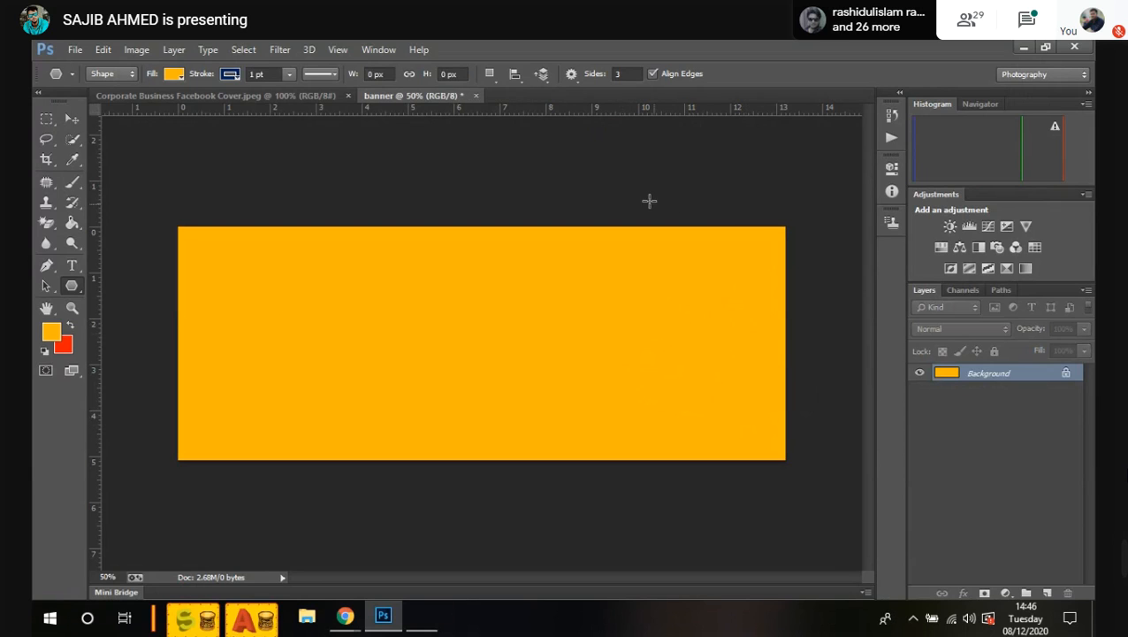
Step: Turn off Smooth Corners and redraw a sharp triangle on the banner's right side
left_click(571, 73)
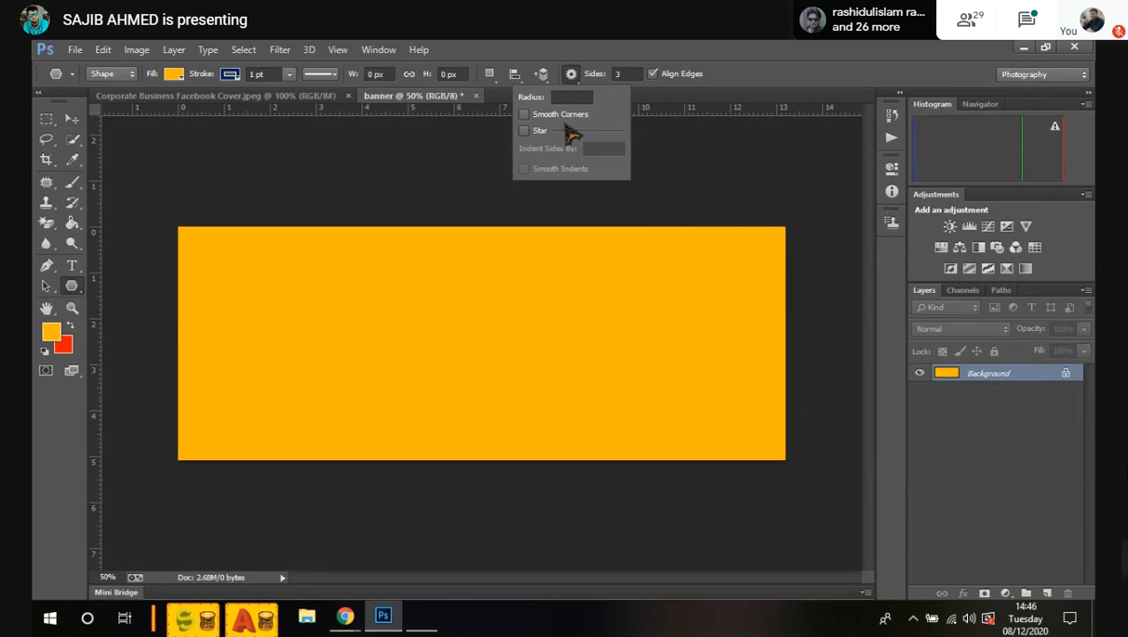
left_click(693, 372)
left_click_drag(695, 376, 642, 406)
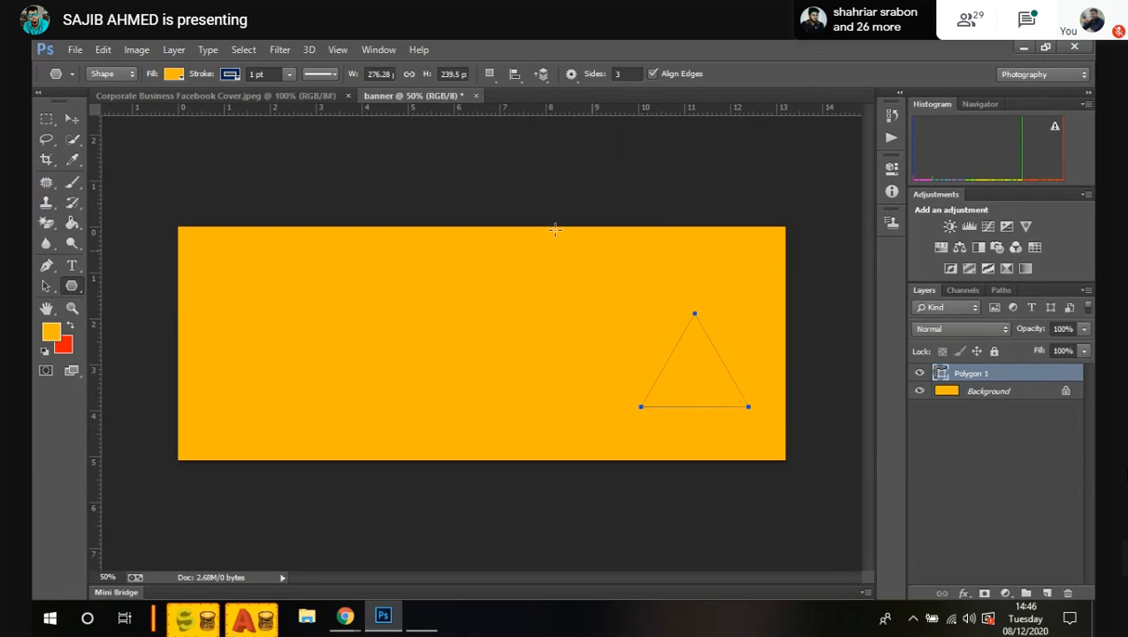
Step: Set the Polygon 1 triangle's fill to a dark grey swatch and its stroke to No Color
left_click(175, 75)
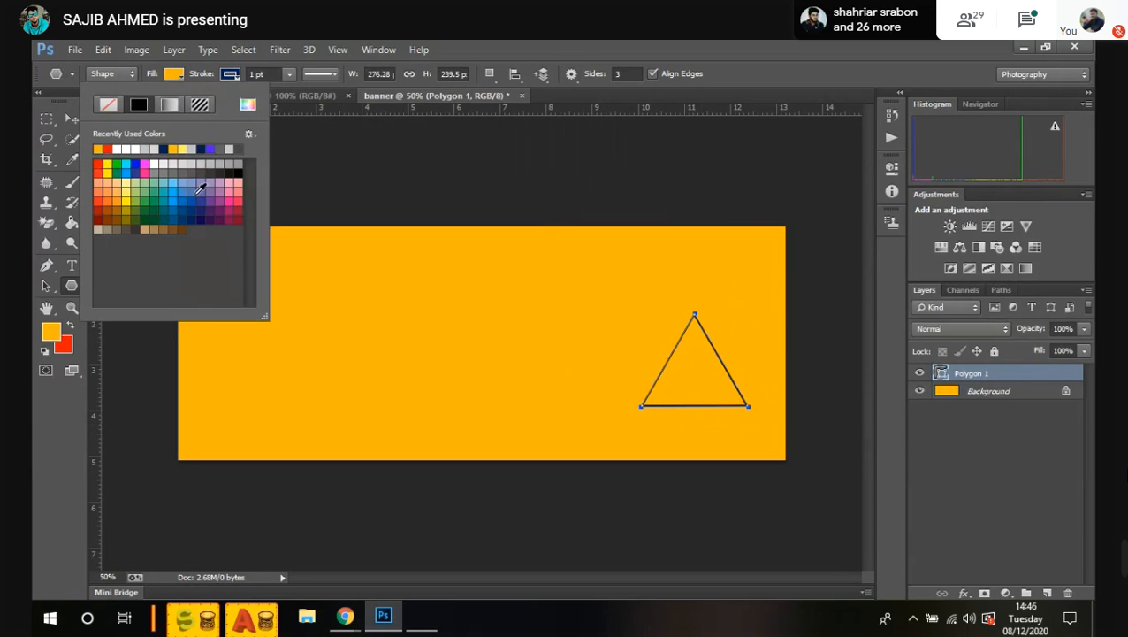
left_click(603, 45)
left_click(174, 77)
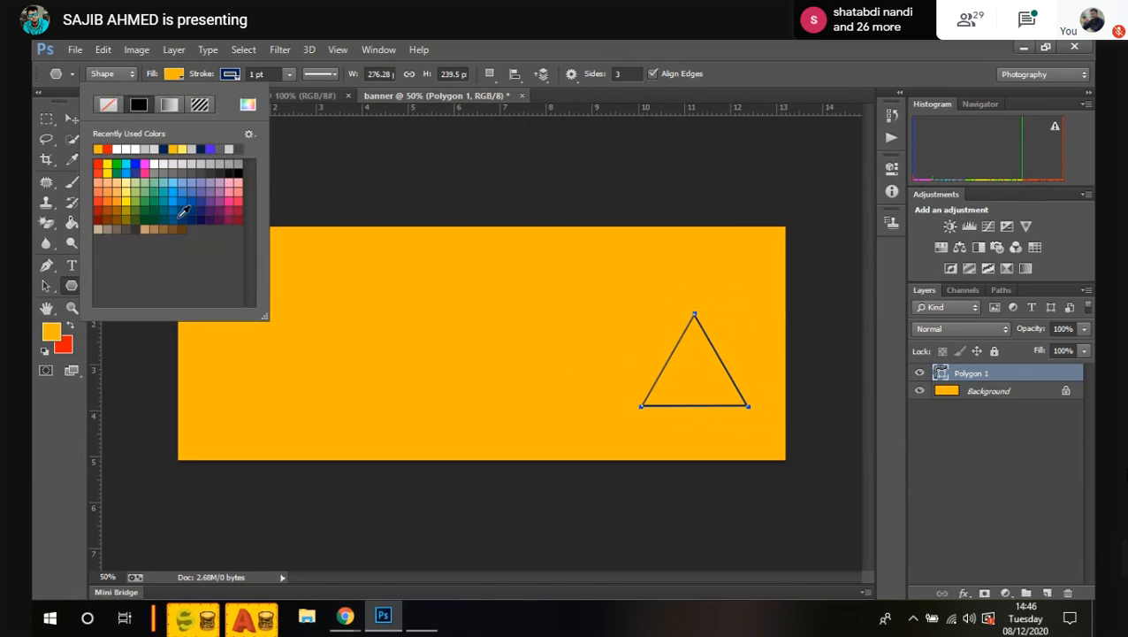
left_click(212, 166)
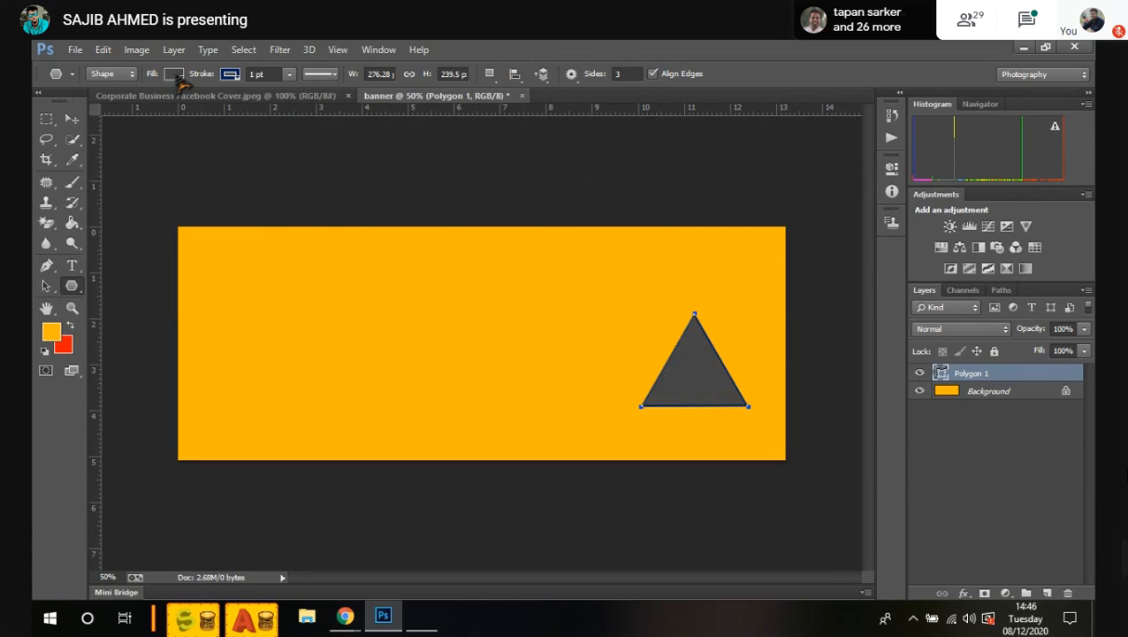
left_click(230, 74)
left_click(165, 105)
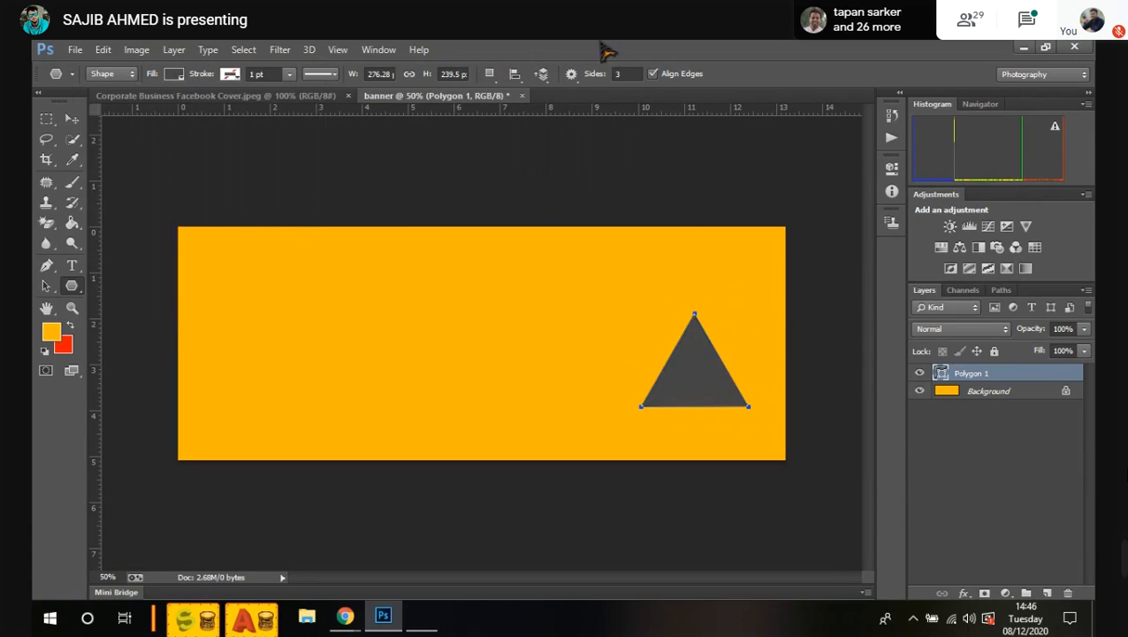
left_click(71, 119)
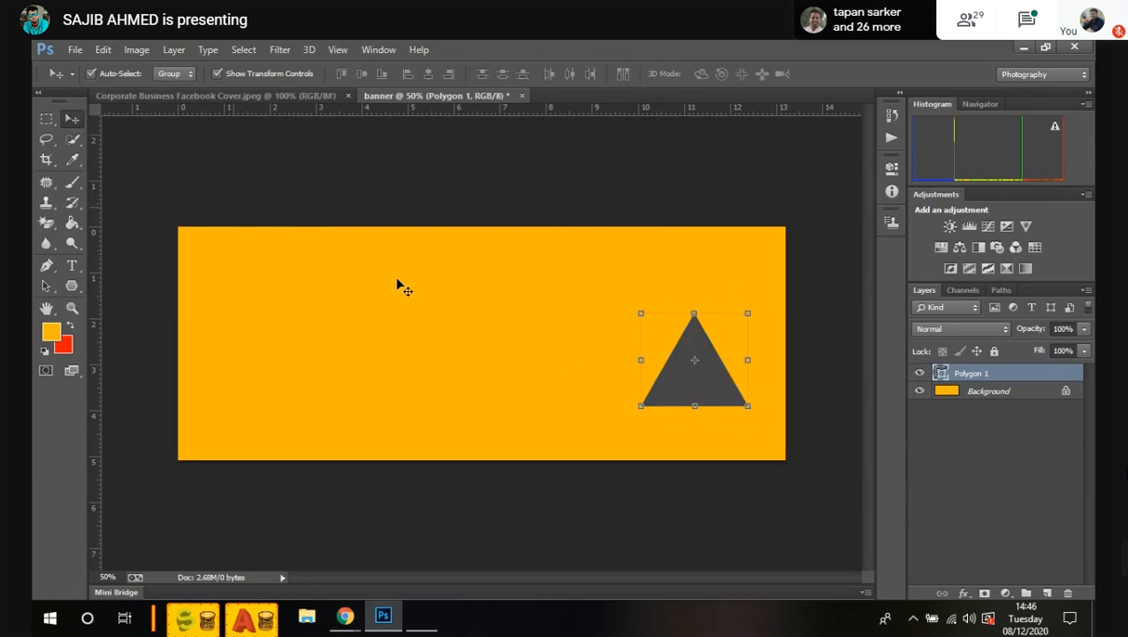
Step: Move the triangle toward the banner's bottom-right corner and compare it with the template
left_click_drag(691, 357, 722, 408)
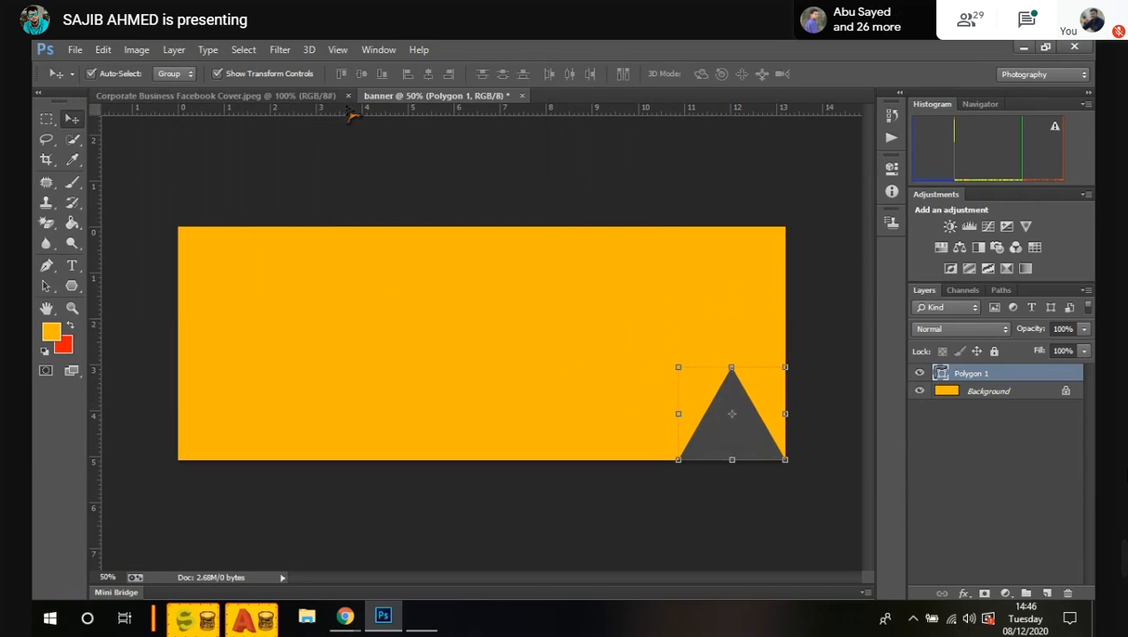
left_click(311, 98)
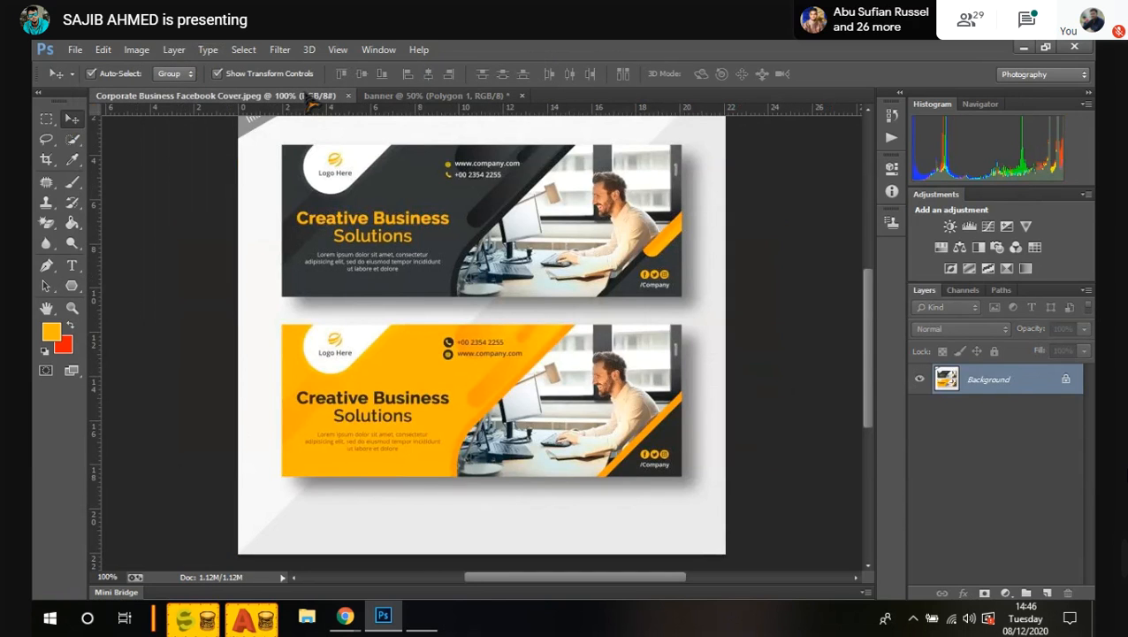
left_click(431, 97)
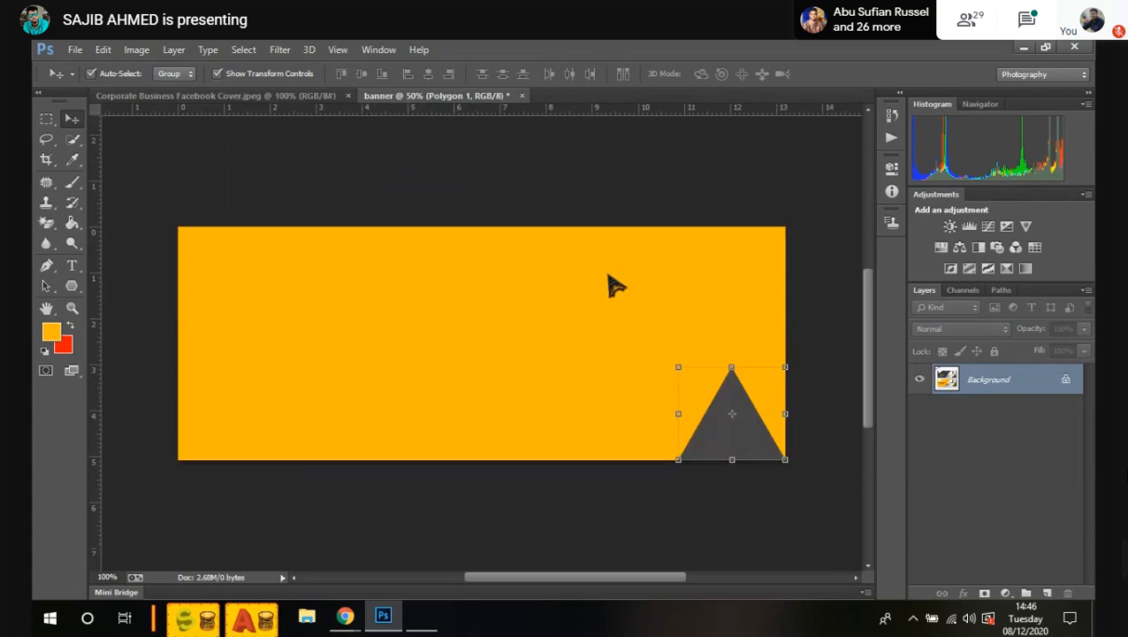
Step: Rotate the triangle about 114°, place it at the lower-right edge, then view the template
left_click_drag(718, 427, 637, 384)
left_click_drag(678, 431, 584, 401)
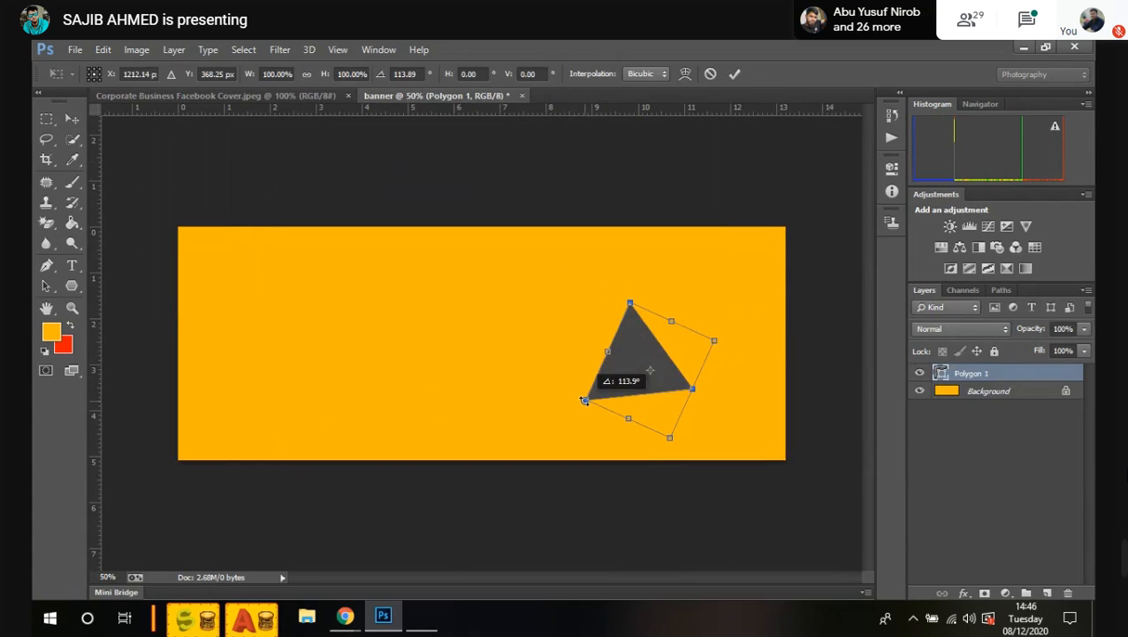
left_click_drag(625, 329, 722, 398)
mouse_move(701, 355)
left_mouse_down()
mouse_move(753, 345)
mouse_move(712, 354)
left_mouse_up()
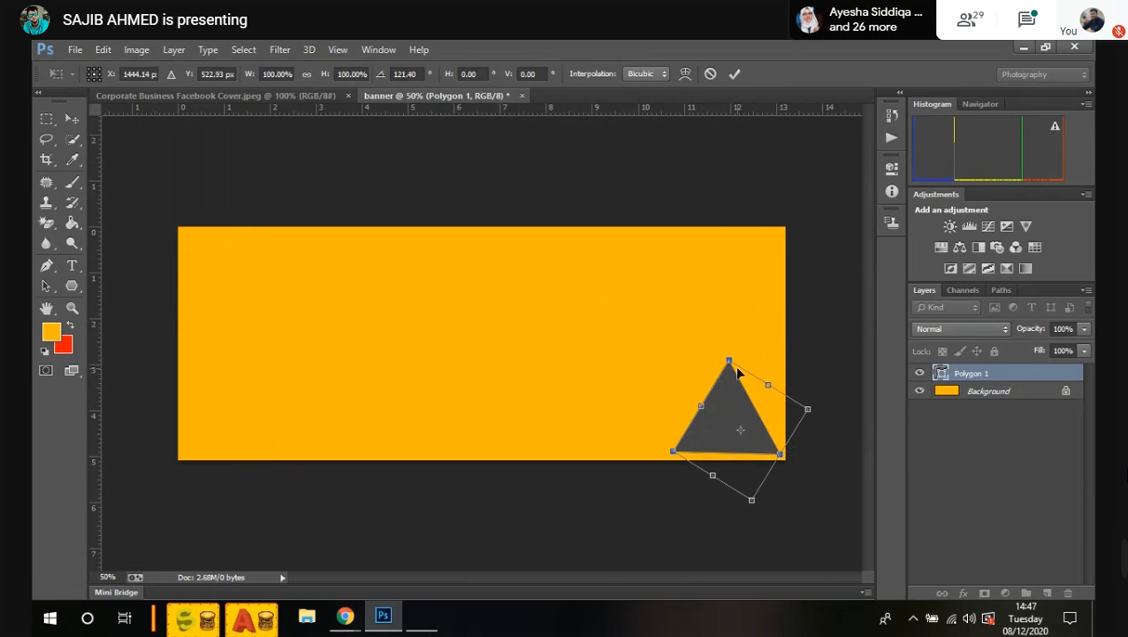
key("Right")
key("Right")
key("Right")
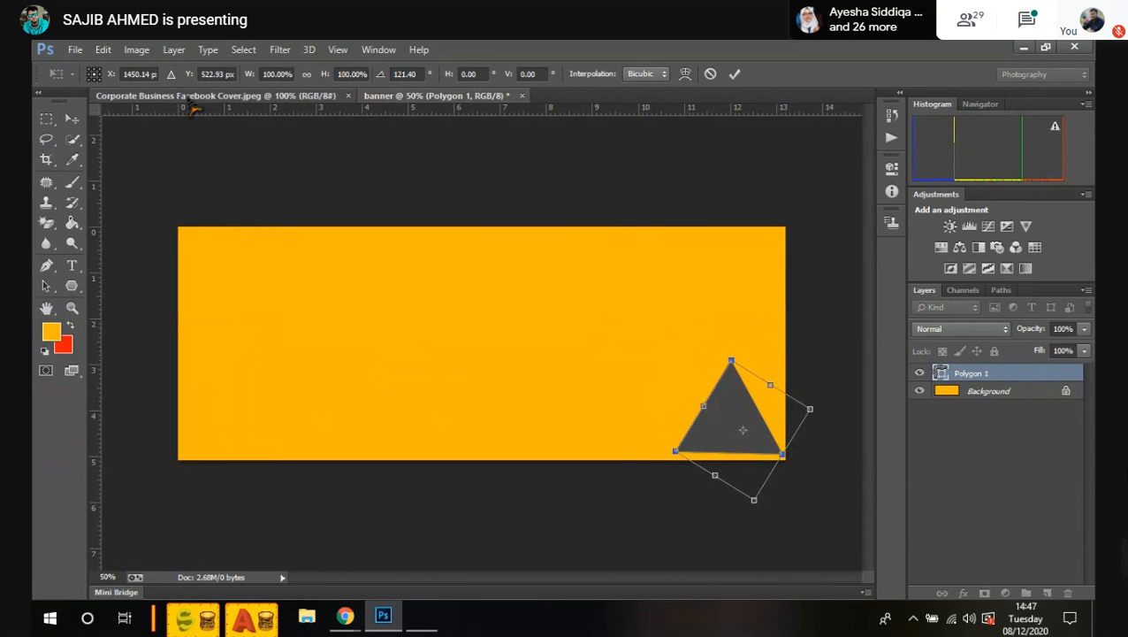
key("Return")
left_click(191, 96)
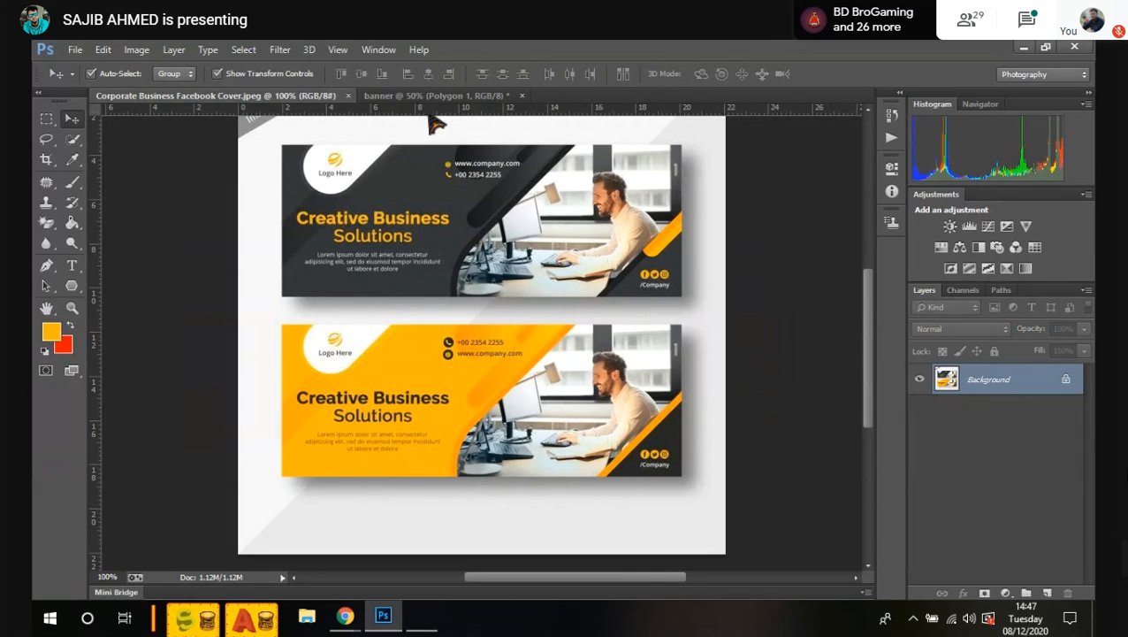
Step: Back on the banner, free-transform the triangle, rotating it and moving it to the right edge
left_click(482, 99)
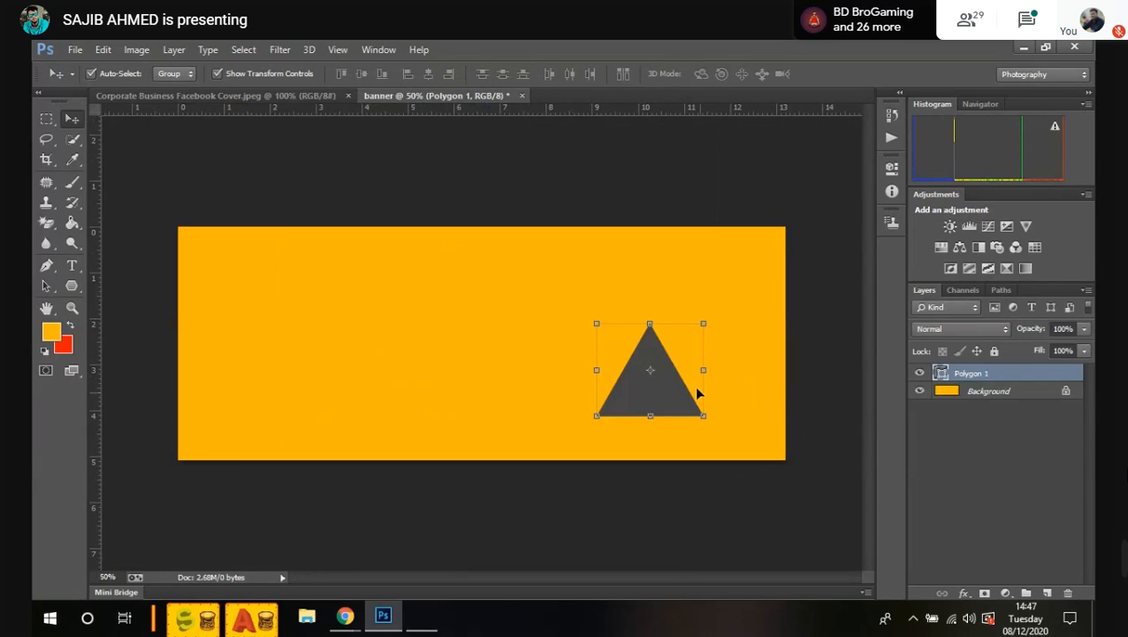
key("ctrl+t")
left_click_drag(737, 403, 688, 431)
left_click_drag(665, 369, 778, 409)
left_click_drag(811, 485, 733, 482)
Step: Fine-tune the triangle to about 119° rotation, placed near the banner's lower-right corner
left_click_drag(761, 385, 766, 400)
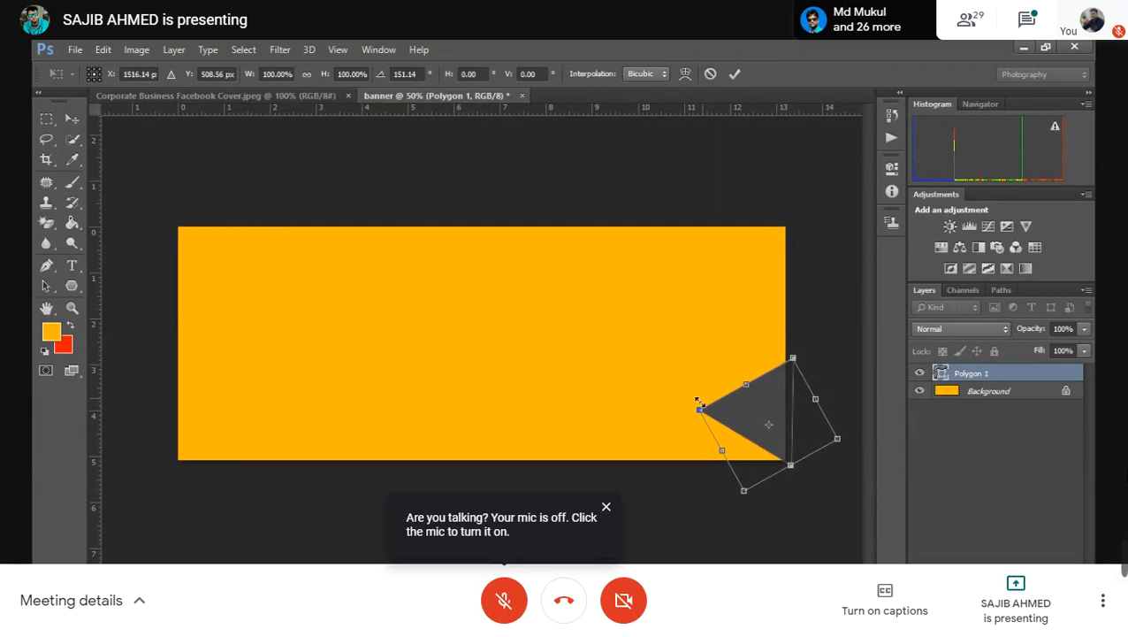
left_click_drag(680, 407, 676, 459)
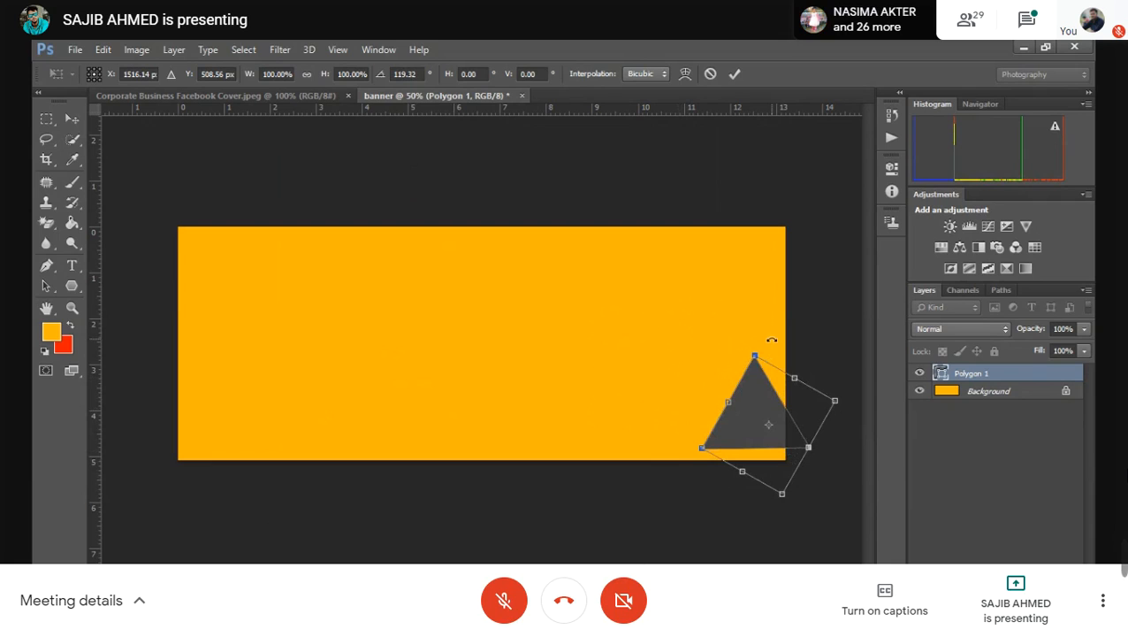
left_click_drag(772, 407, 735, 415)
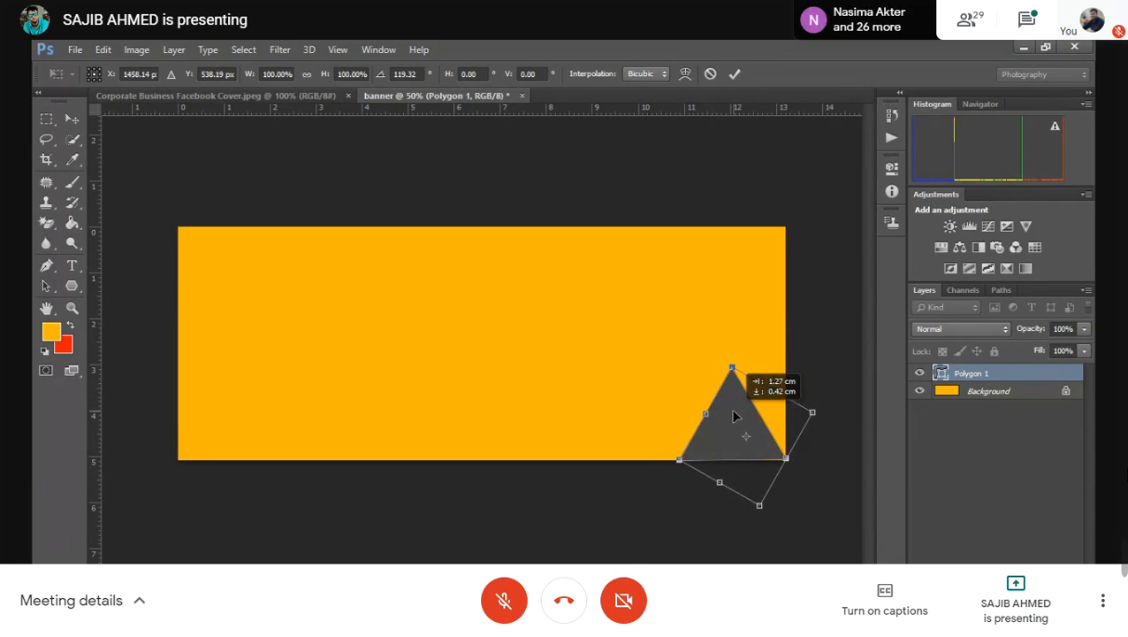
left_click_drag(734, 415, 695, 376)
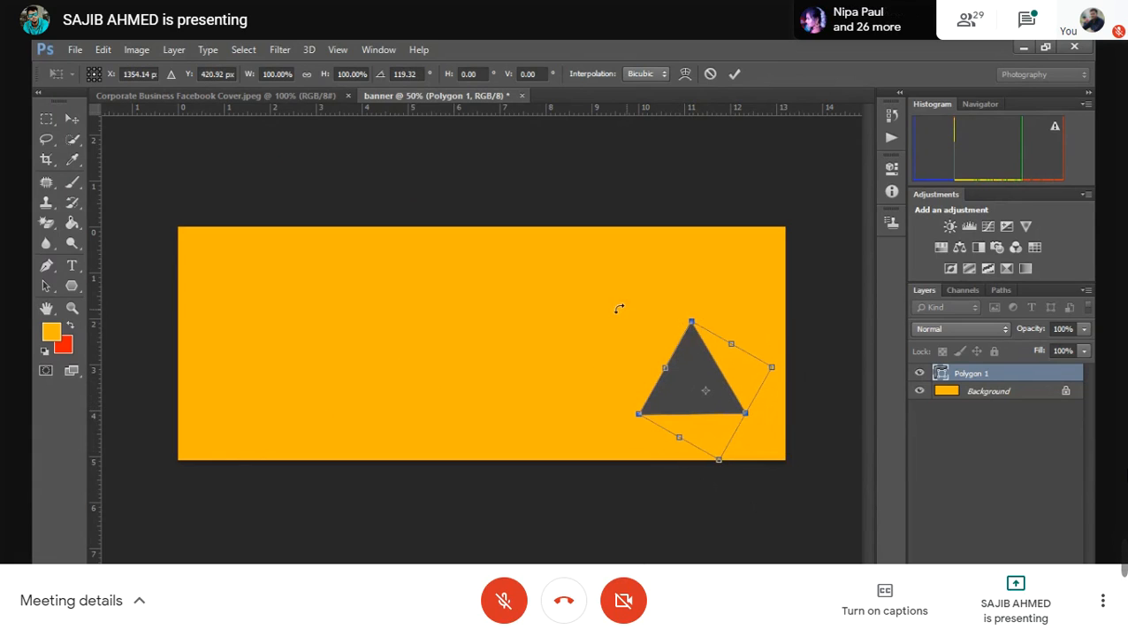
left_click(72, 120)
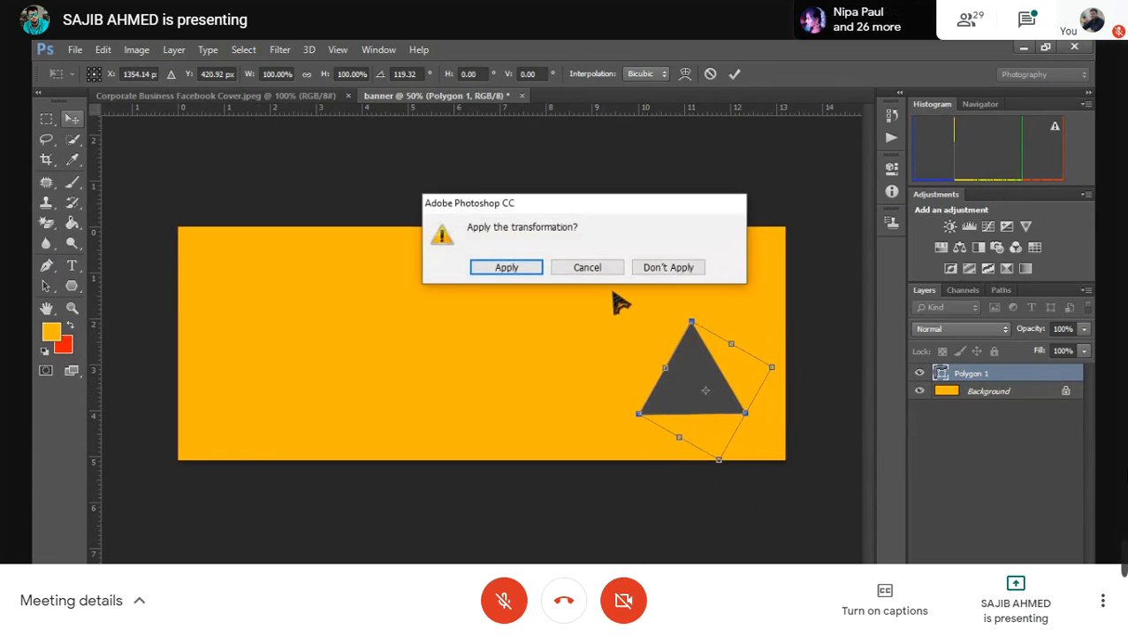
Step: Discard the transform, delete the Polygon 1 triangle, and zoom into the template banner's right end
left_click(687, 270)
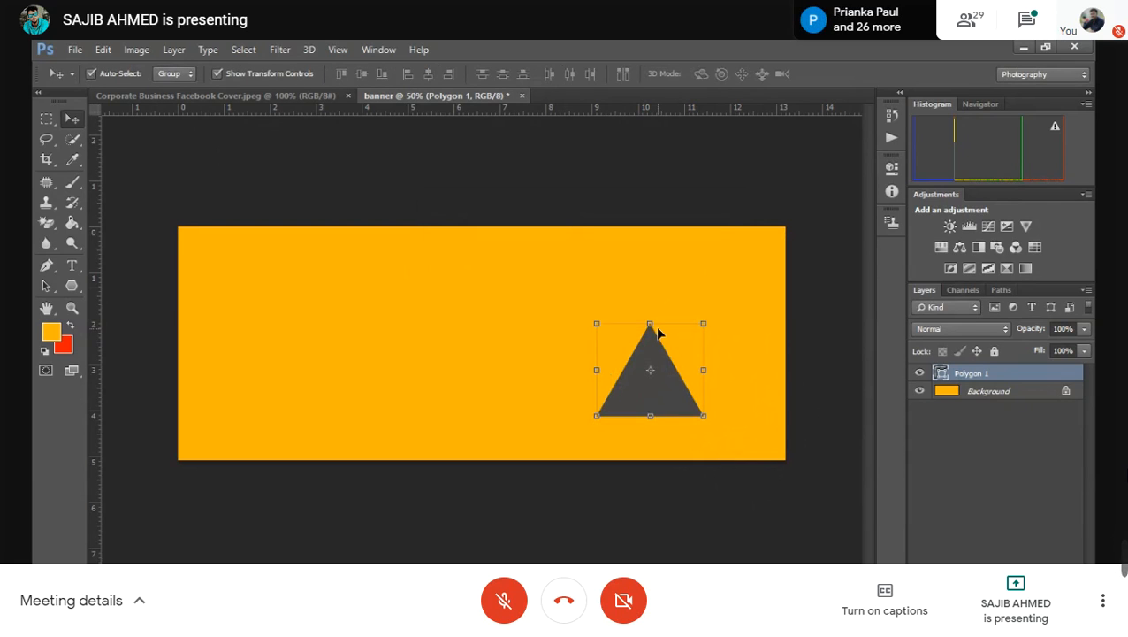
key("Delete")
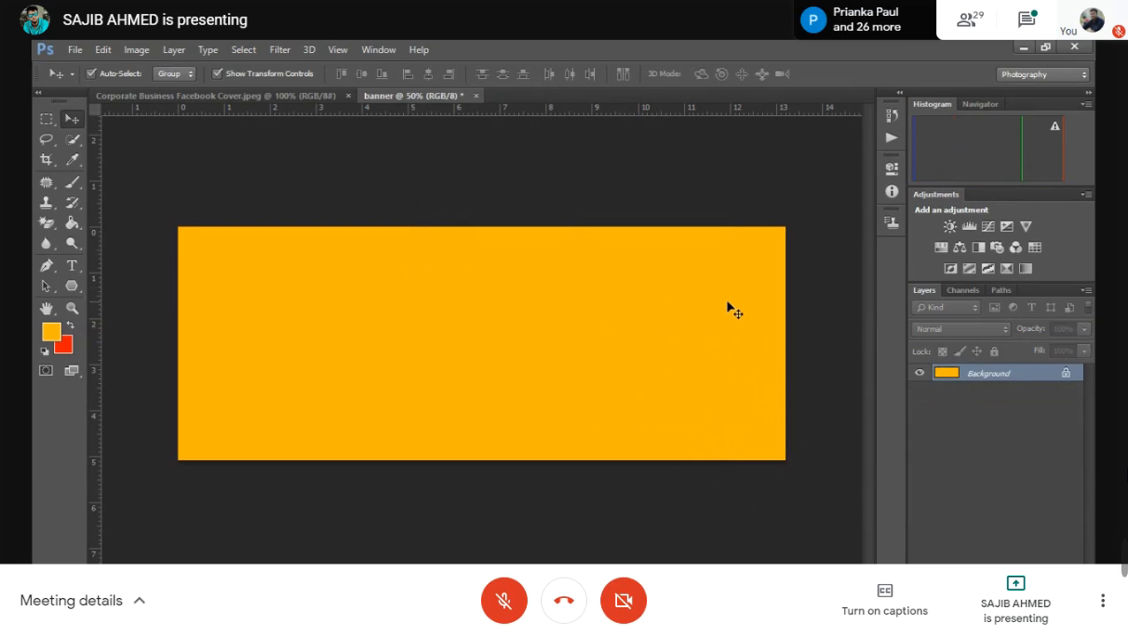
left_click(229, 99)
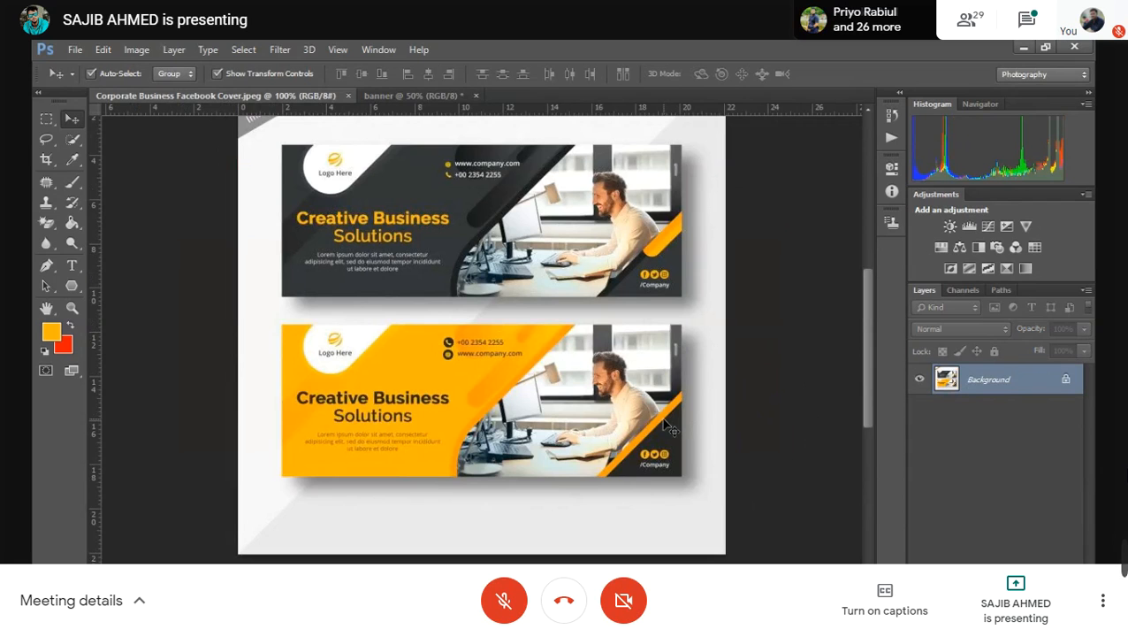
key("ctrl+plus")
key("ctrl+plus")
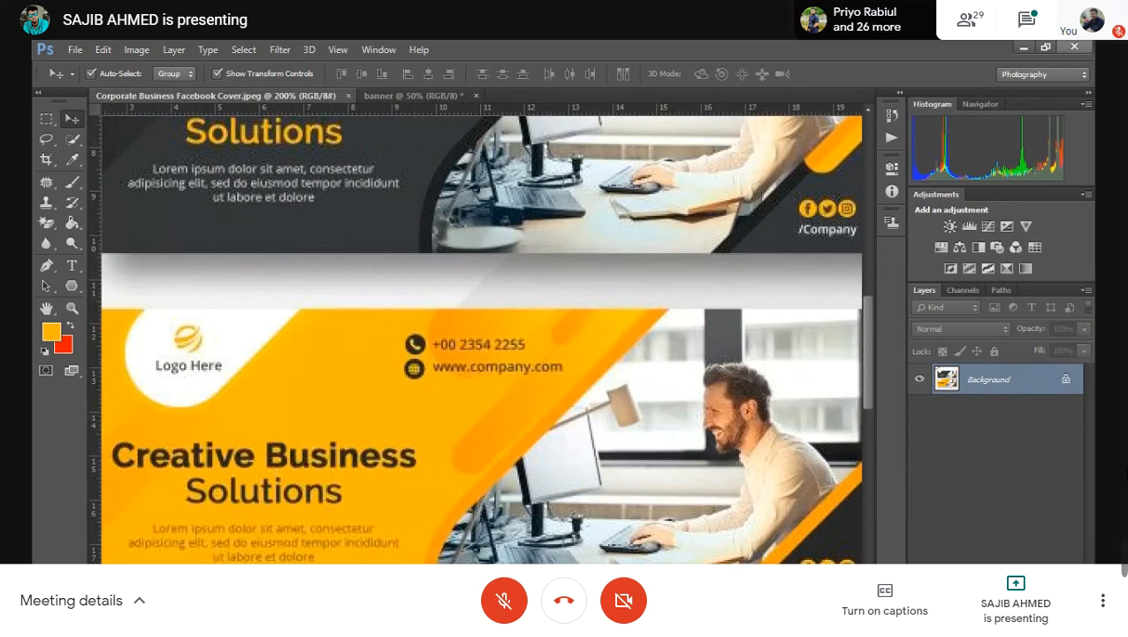
left_click_drag(736, 372, 403, 252)
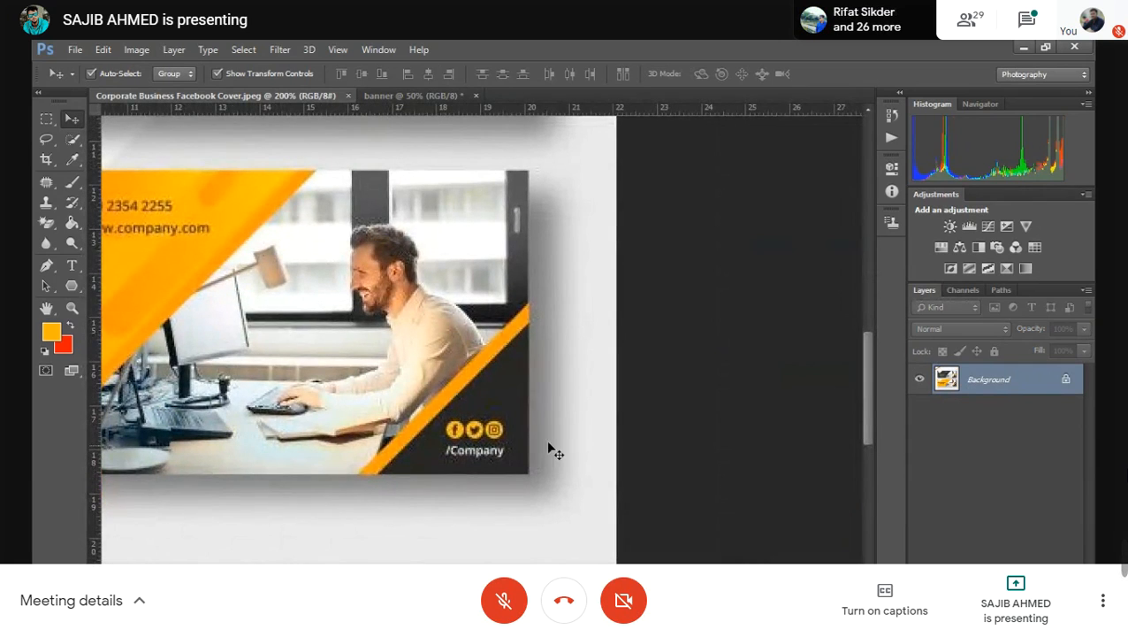
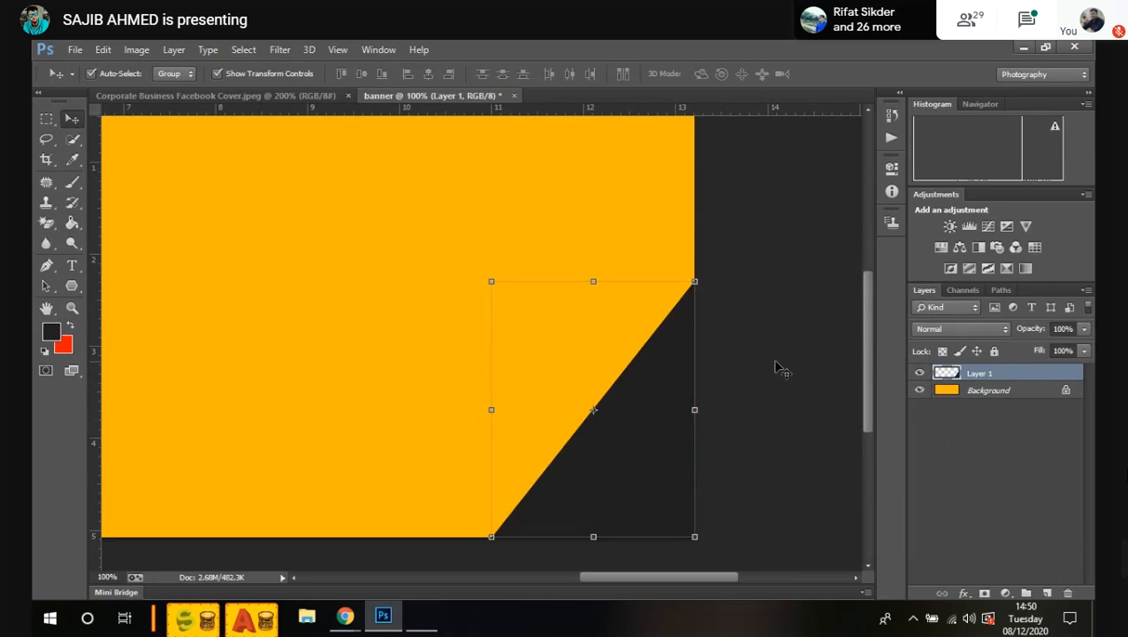
Step: Deselect Layer 1's black triangle by clicking an empty area with the Move tool
left_click(775, 366)
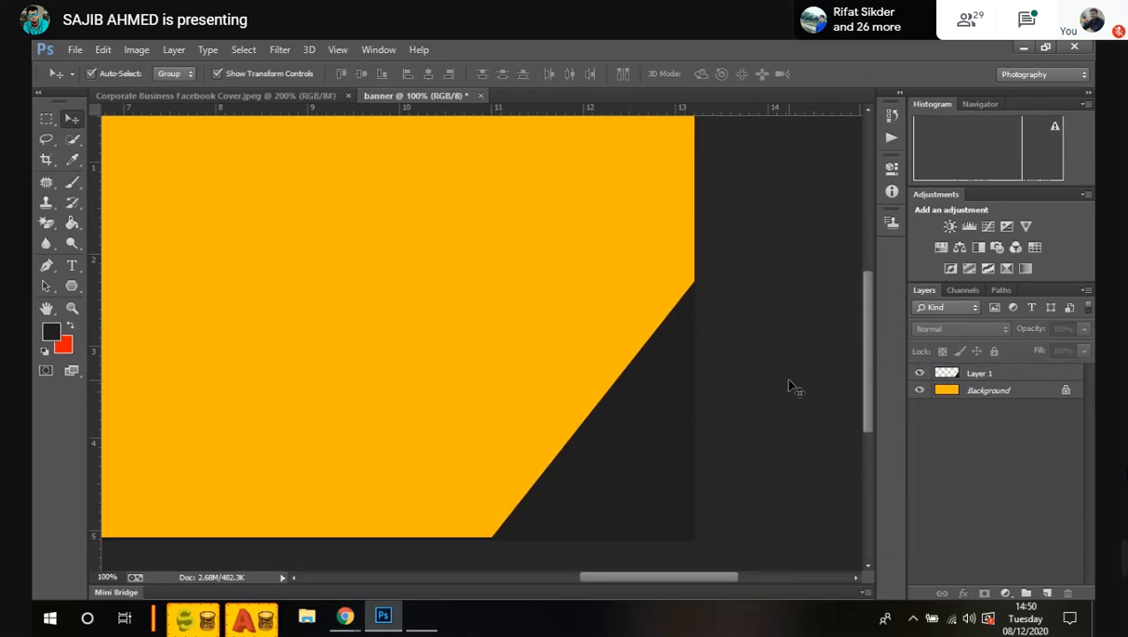
Step: Zoom out, compare with the reference cover image, then delete the black corner triangle
key("ctrl+minus")
key("ctrl+minus")
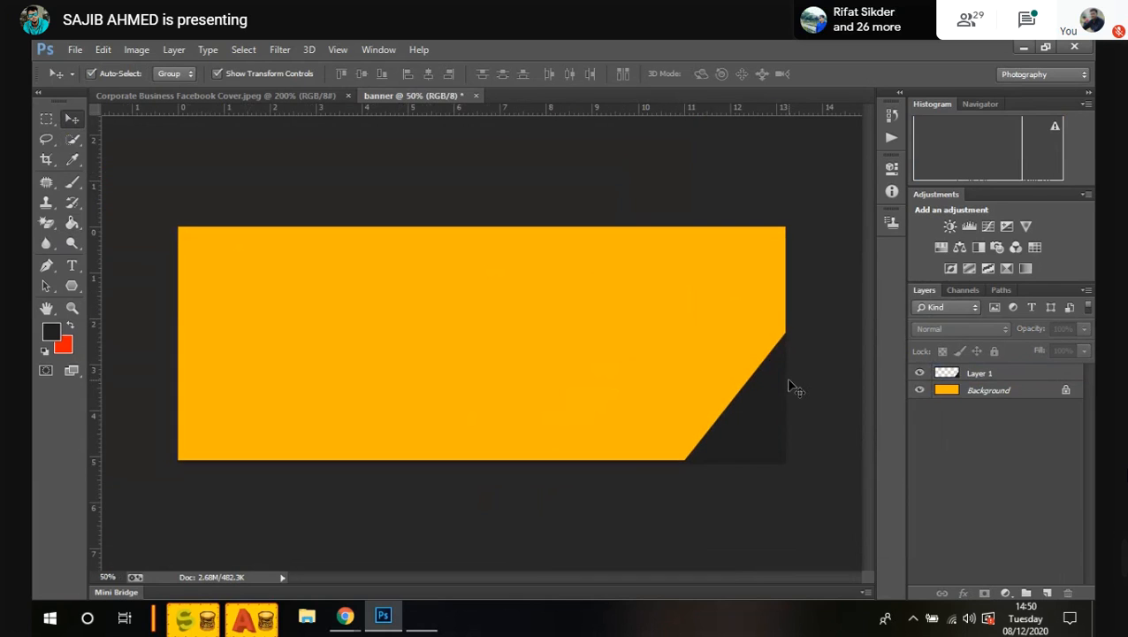
key("ctrl+minus")
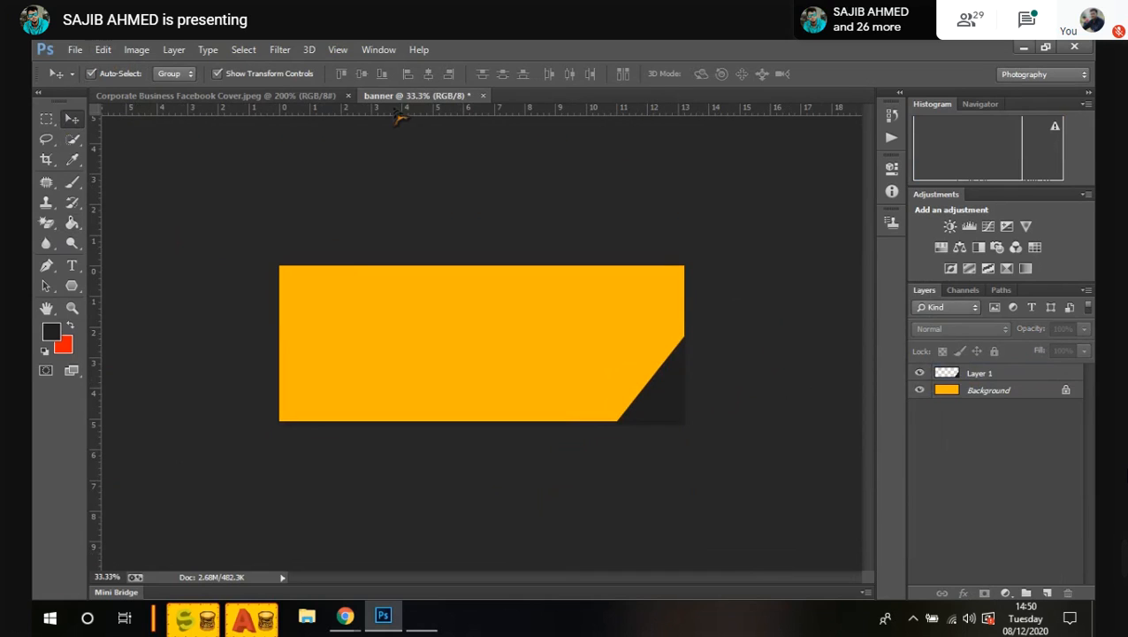
left_click(260, 96)
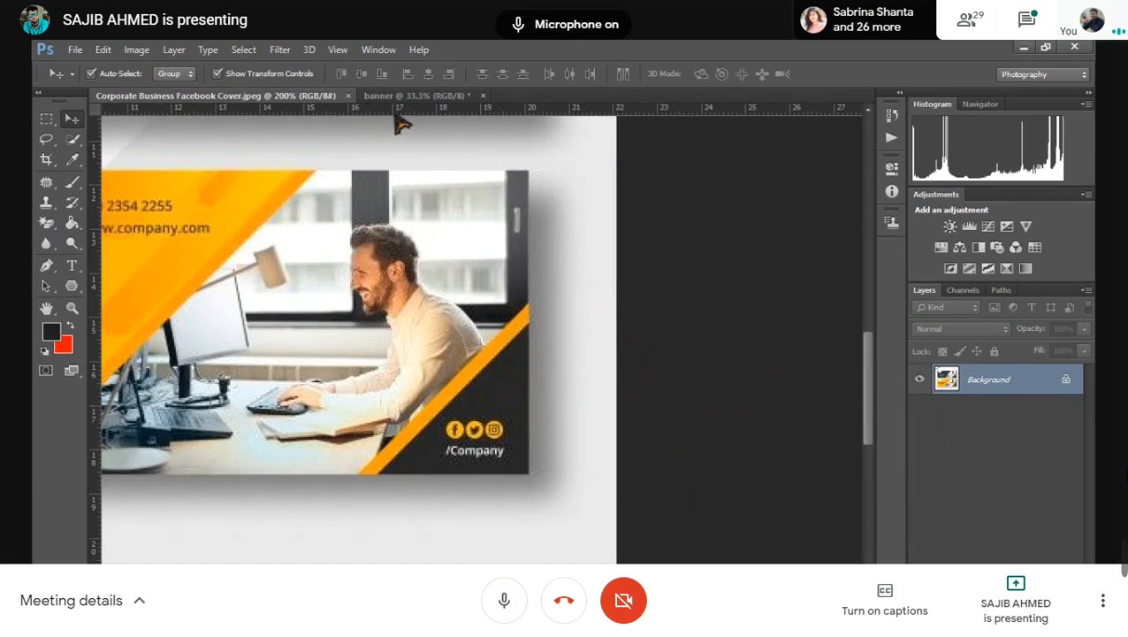
key("ctrl+d")
left_click(445, 97)
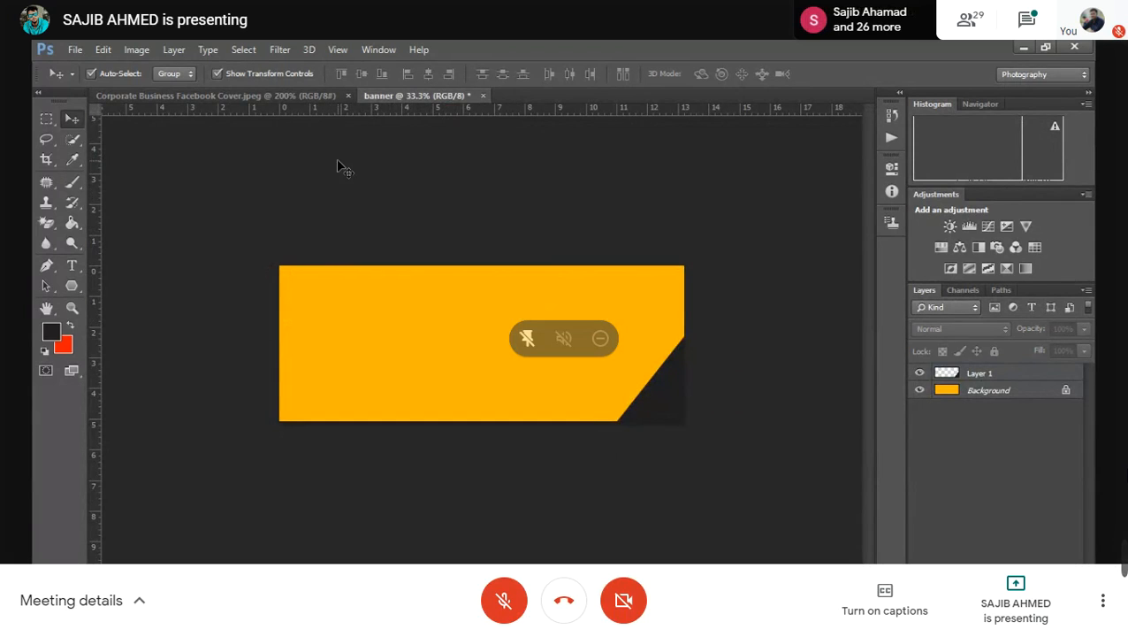
left_click(670, 413)
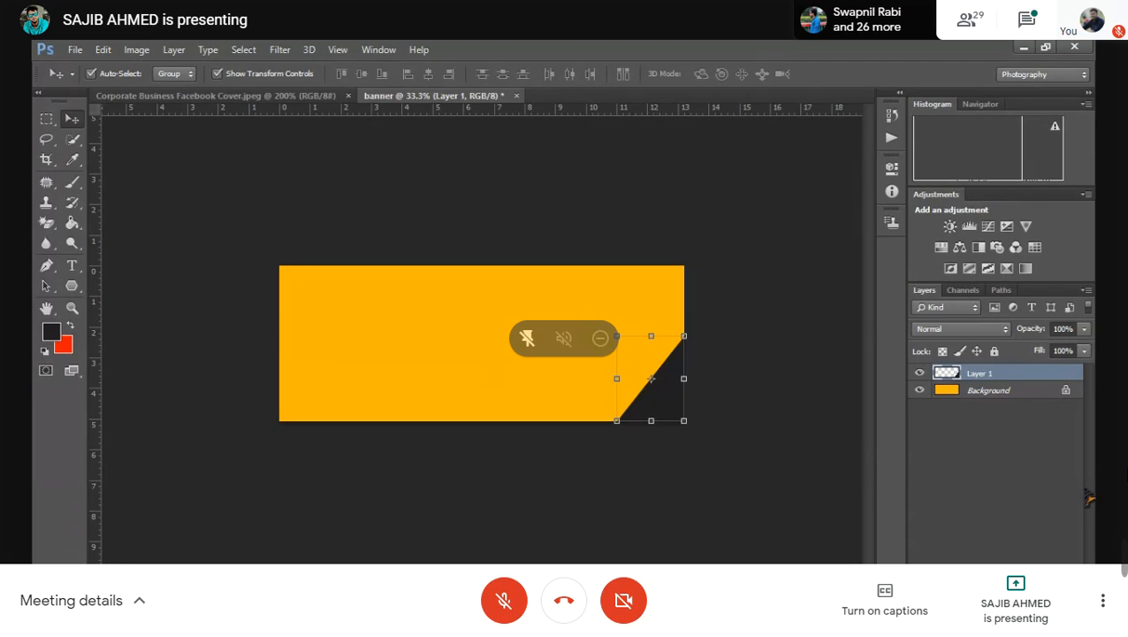
key("Delete")
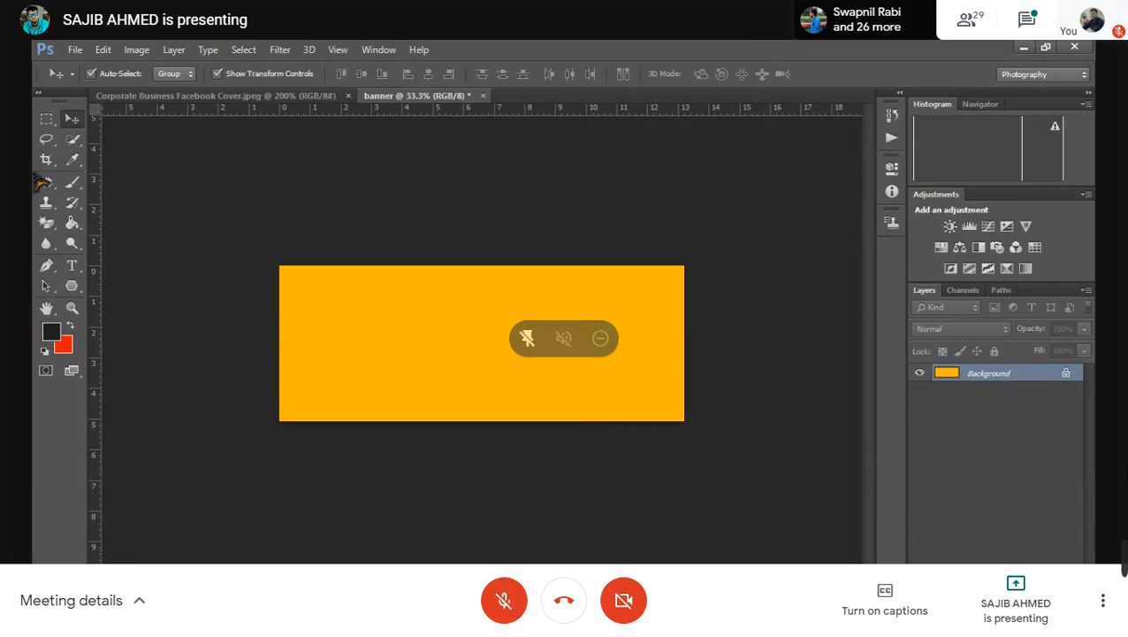
Step: After checking the reference, pen a triangular work path over the banner's lower-right corner
left_click(265, 96)
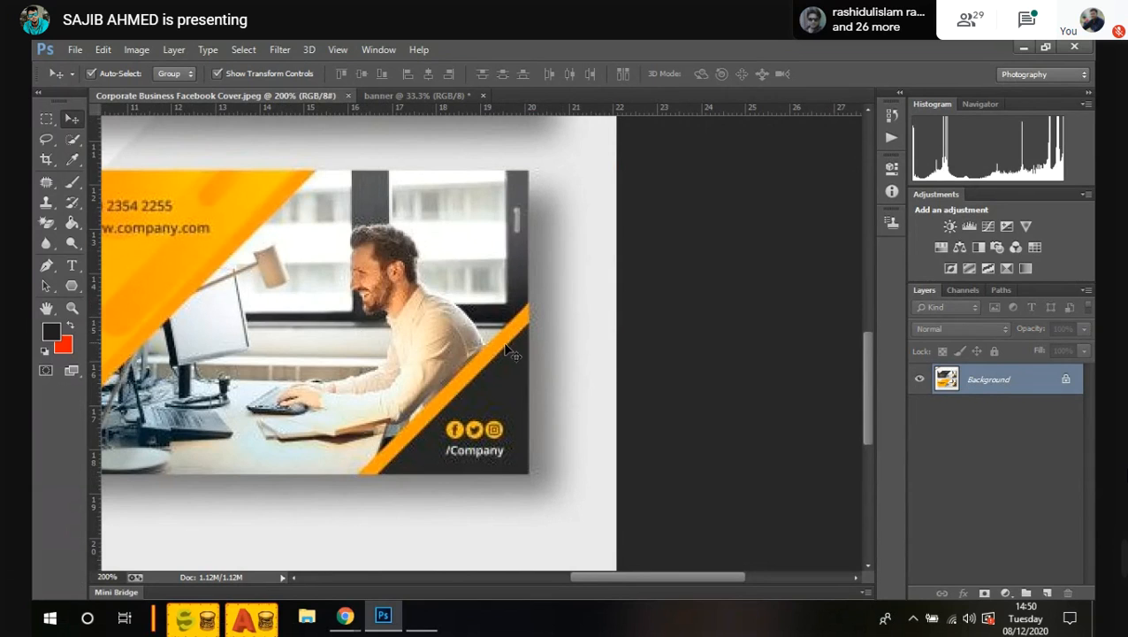
left_click(422, 95)
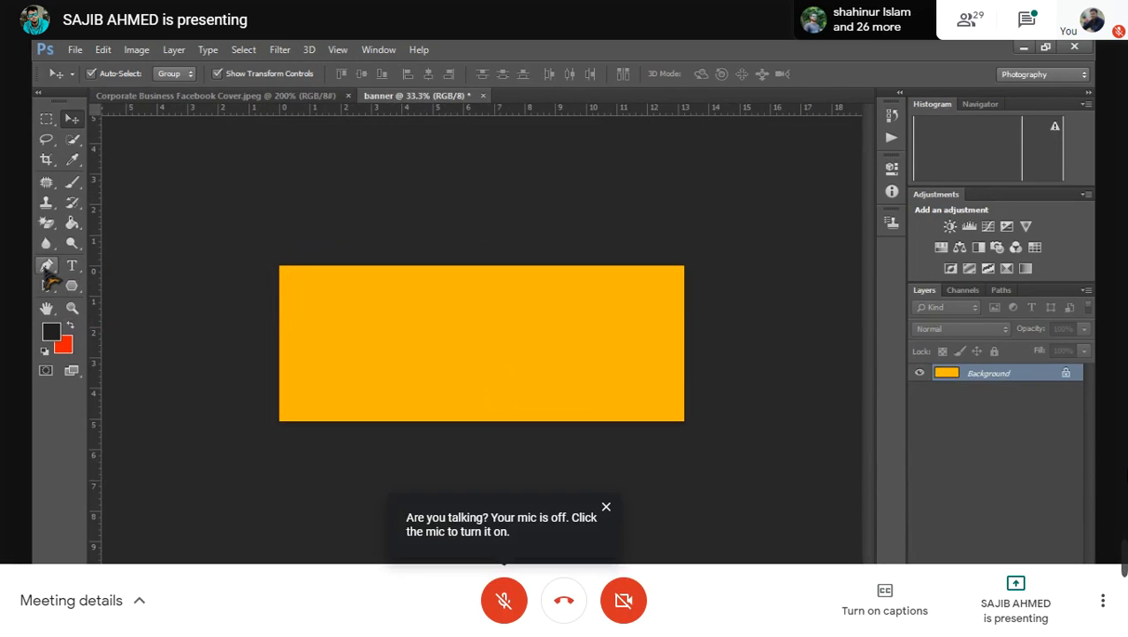
left_click(46, 267)
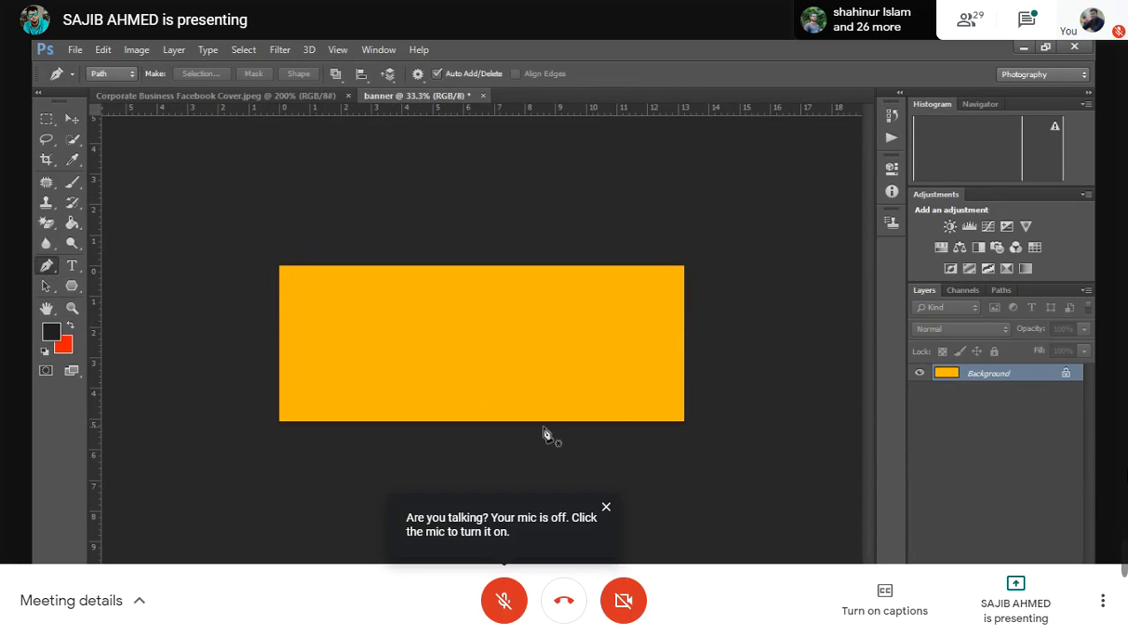
key("ctrl+plus")
key("ctrl+plus")
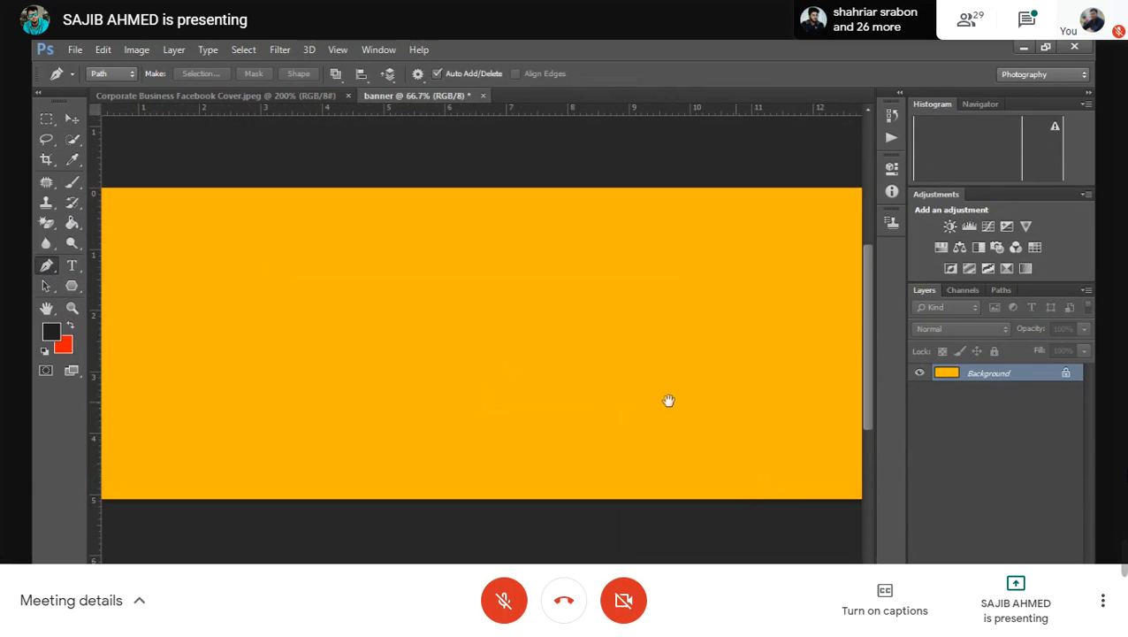
left_click_drag(668, 400, 579, 405)
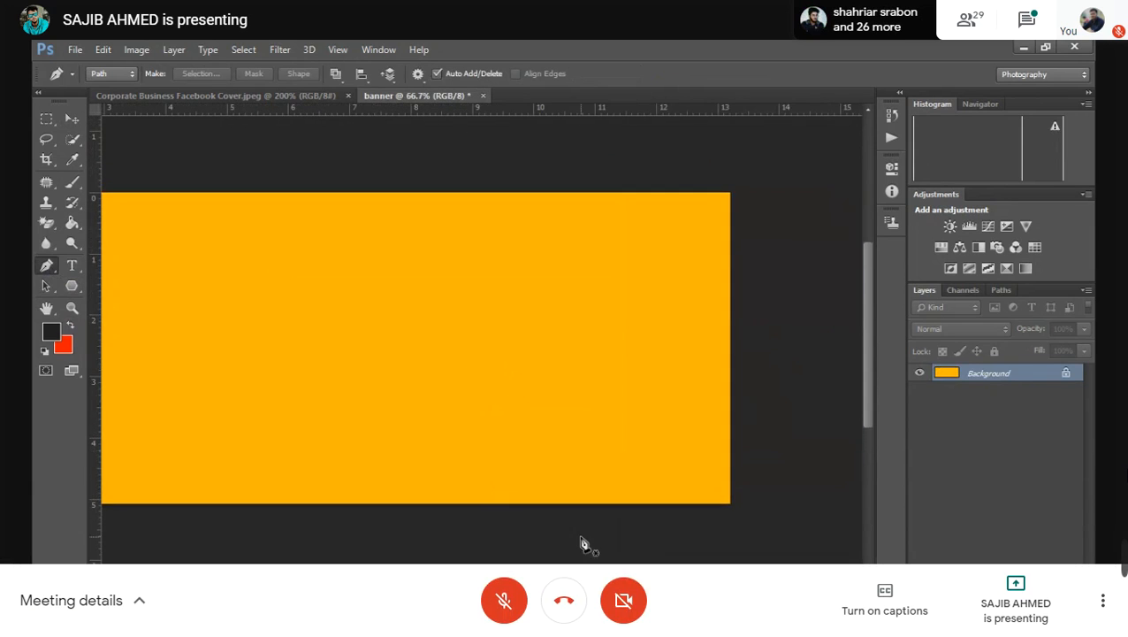
left_click(546, 505)
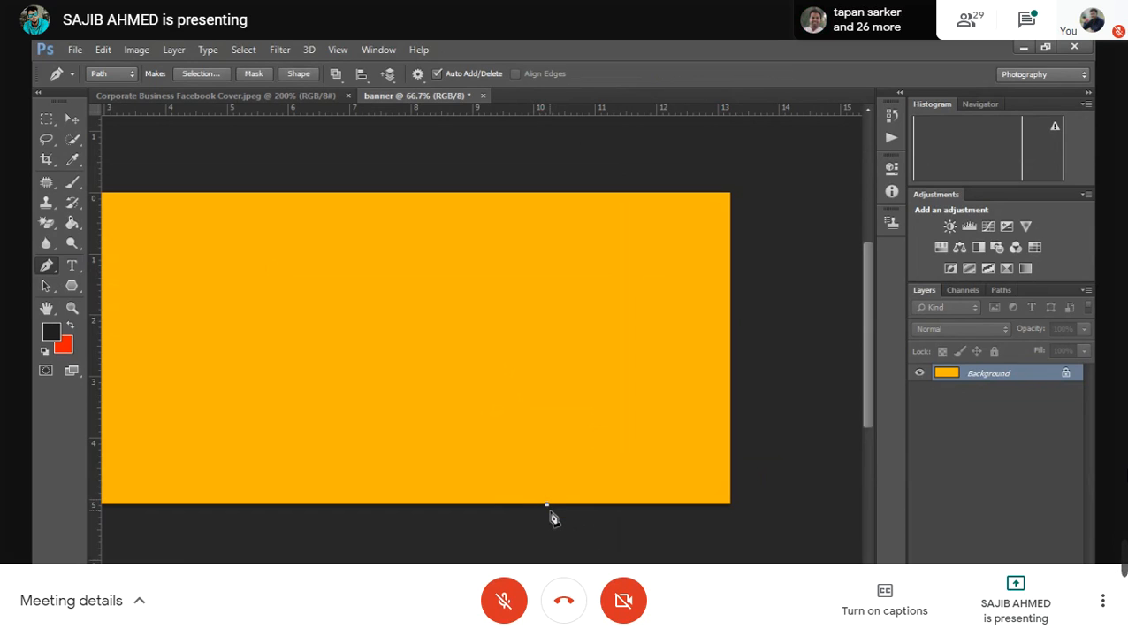
left_click(731, 506)
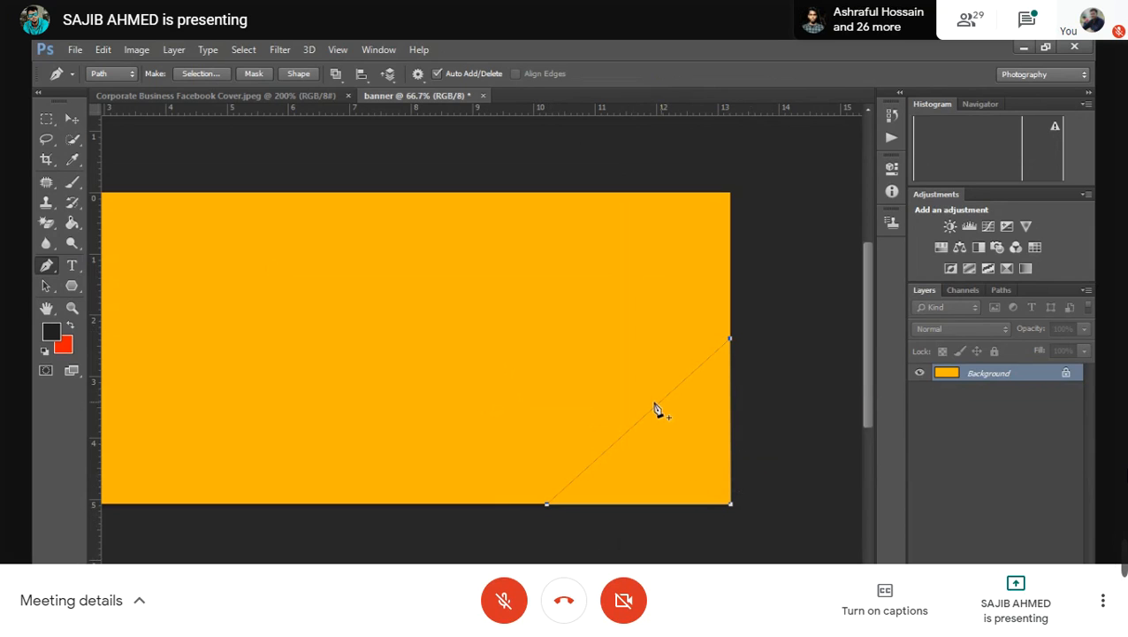
left_click(1001, 291)
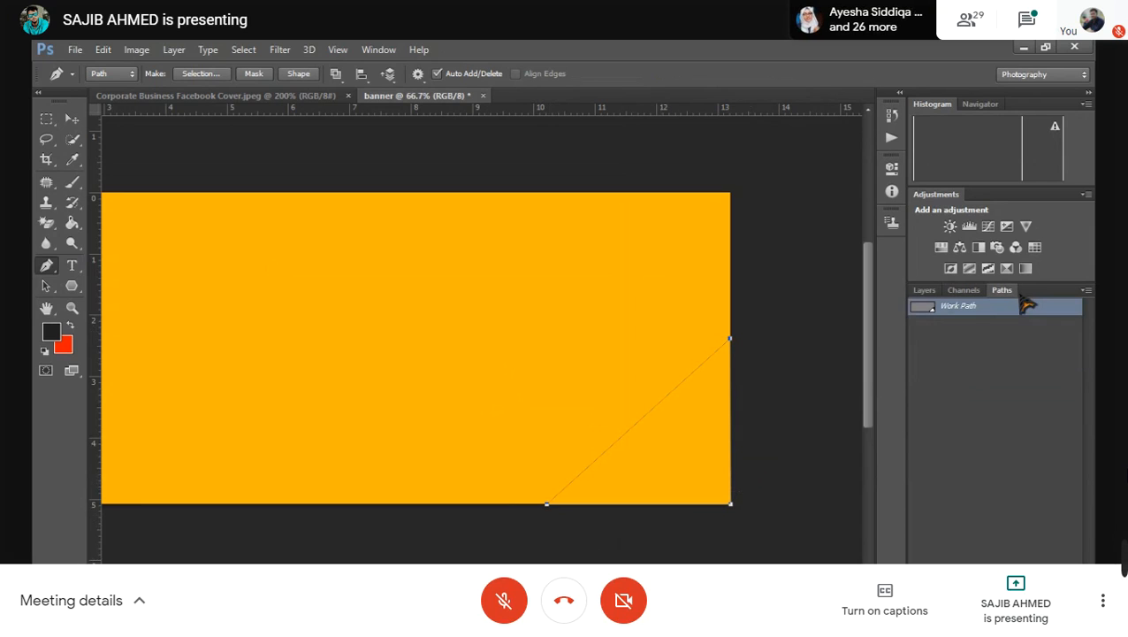
Step: Convert the Work Path into a selection with no feathering
right_click(968, 311)
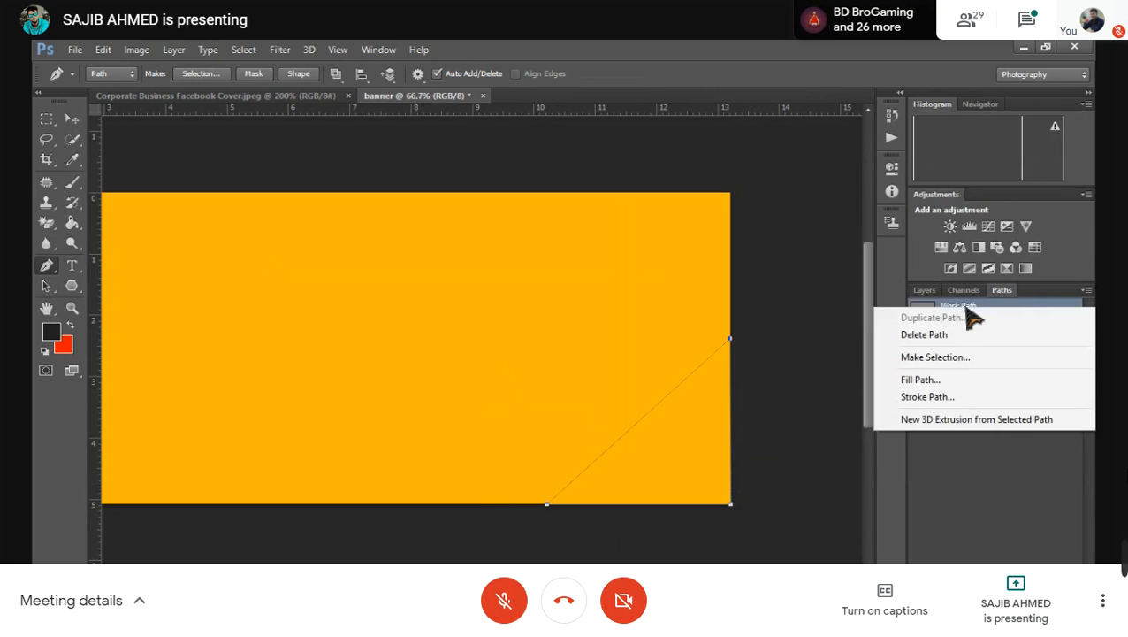
left_click(951, 358)
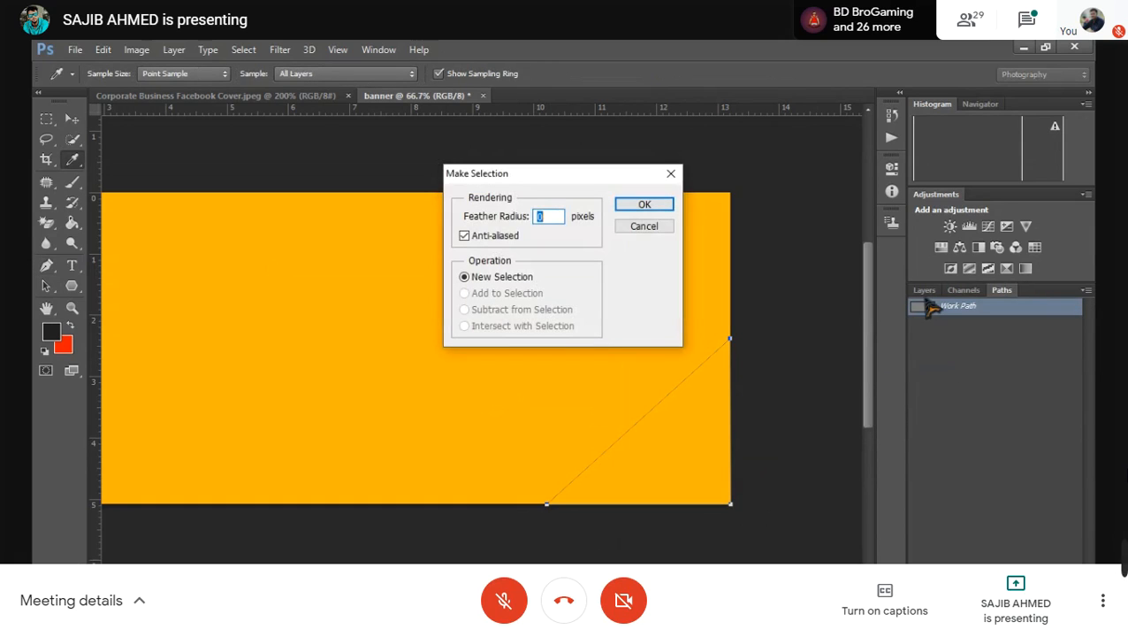
left_click(657, 211)
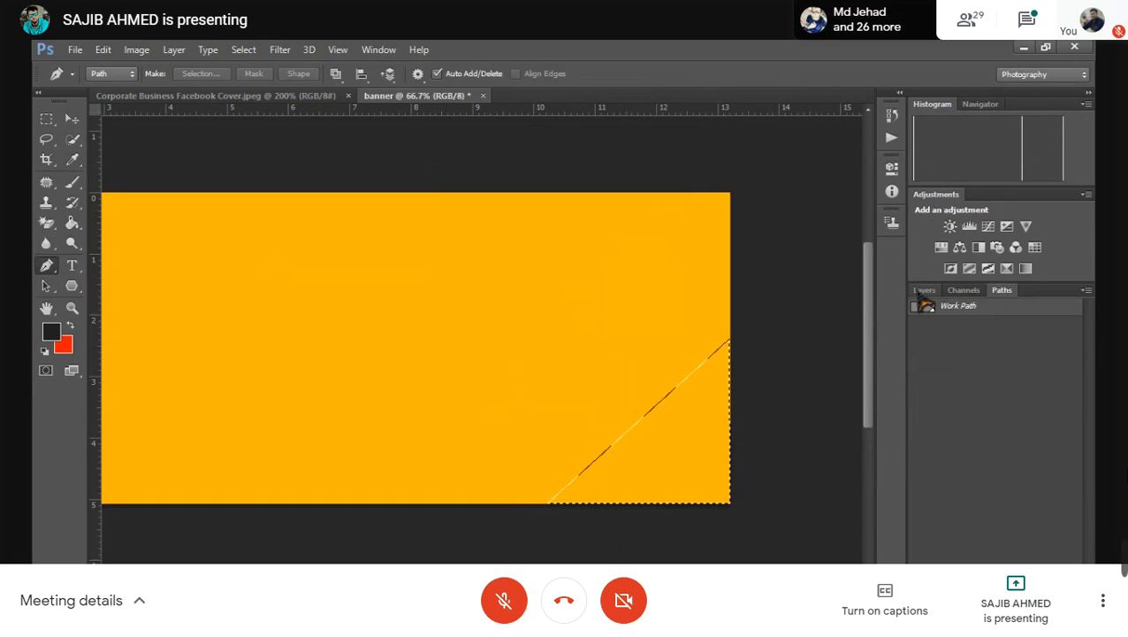
Step: Fill the corner selection with black on a new Layer 1, deselect, and bring up Google Meet
left_click(924, 290)
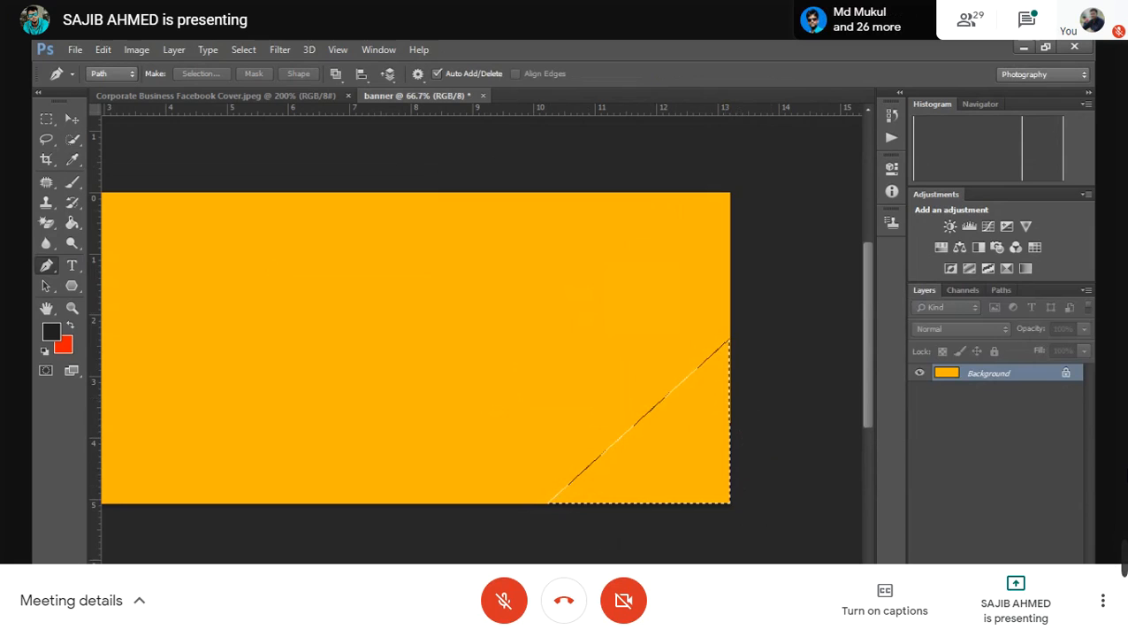
left_click(1042, 596)
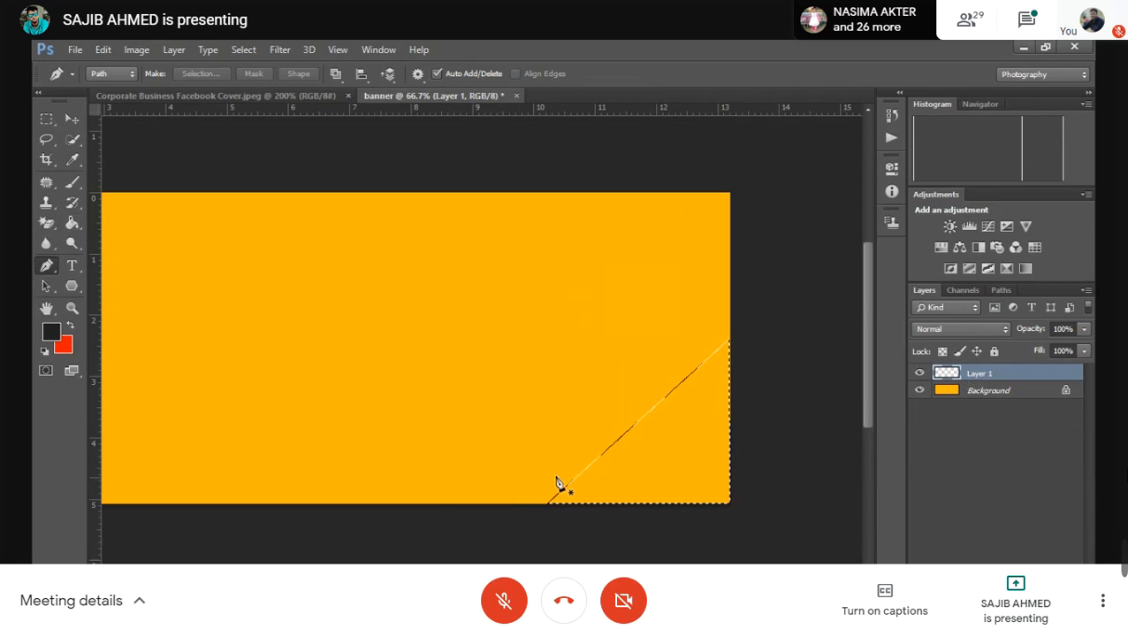
left_click(73, 226)
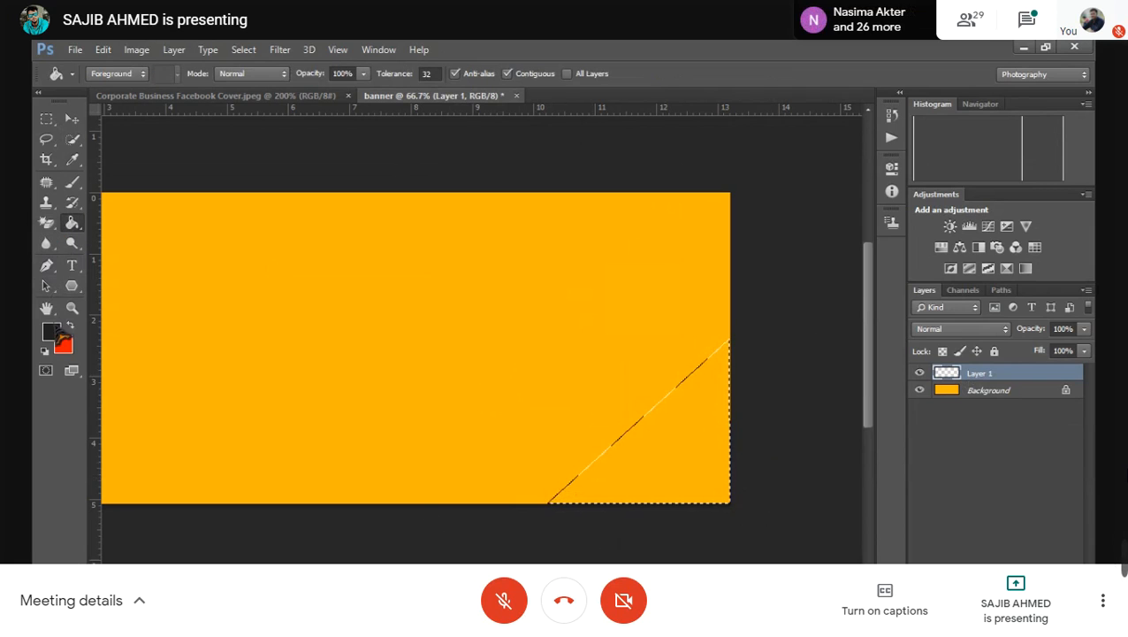
left_click(650, 458)
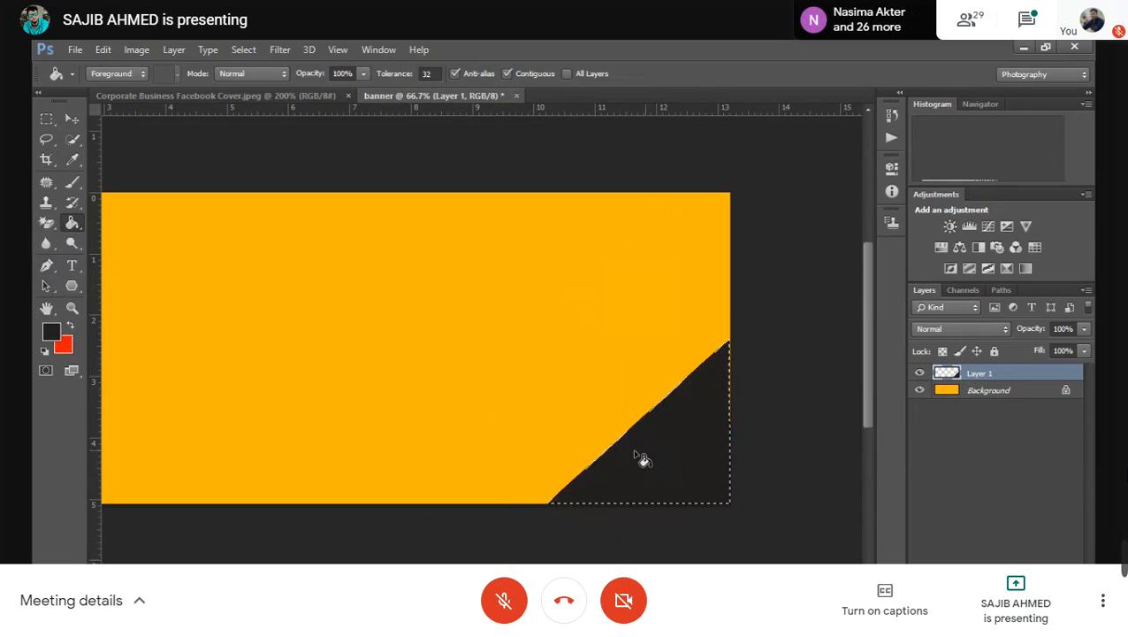
key("ctrl+d")
mouse_move(341, 562)
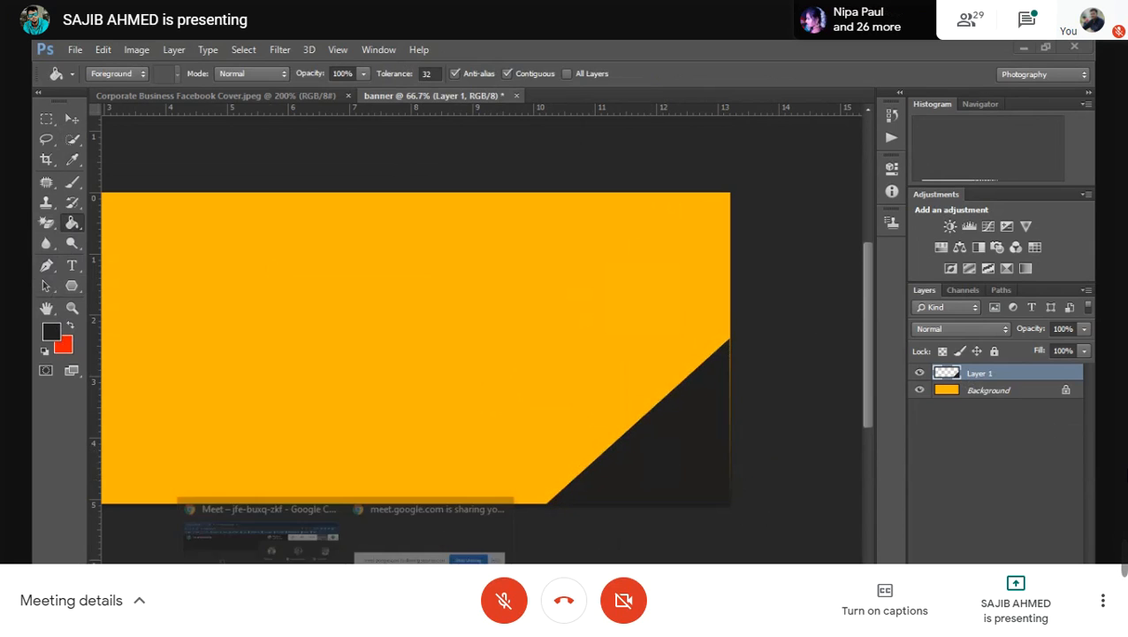
left_click(265, 538)
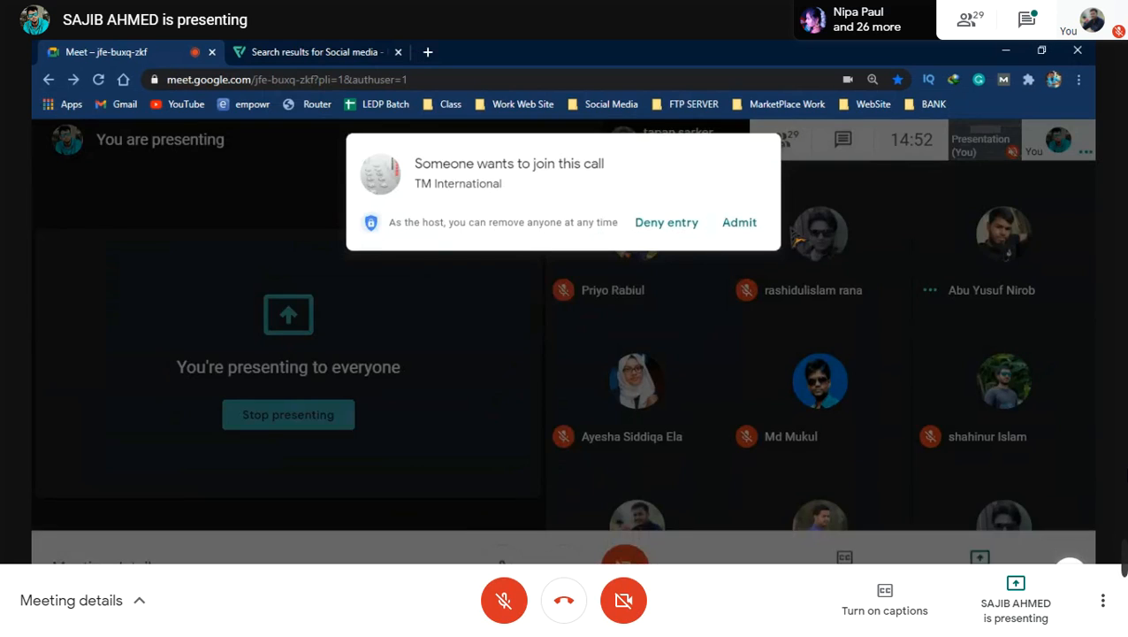
Step: Admit the waiting guest into the Google Meet call, then bring Photoshop back
left_click(741, 223)
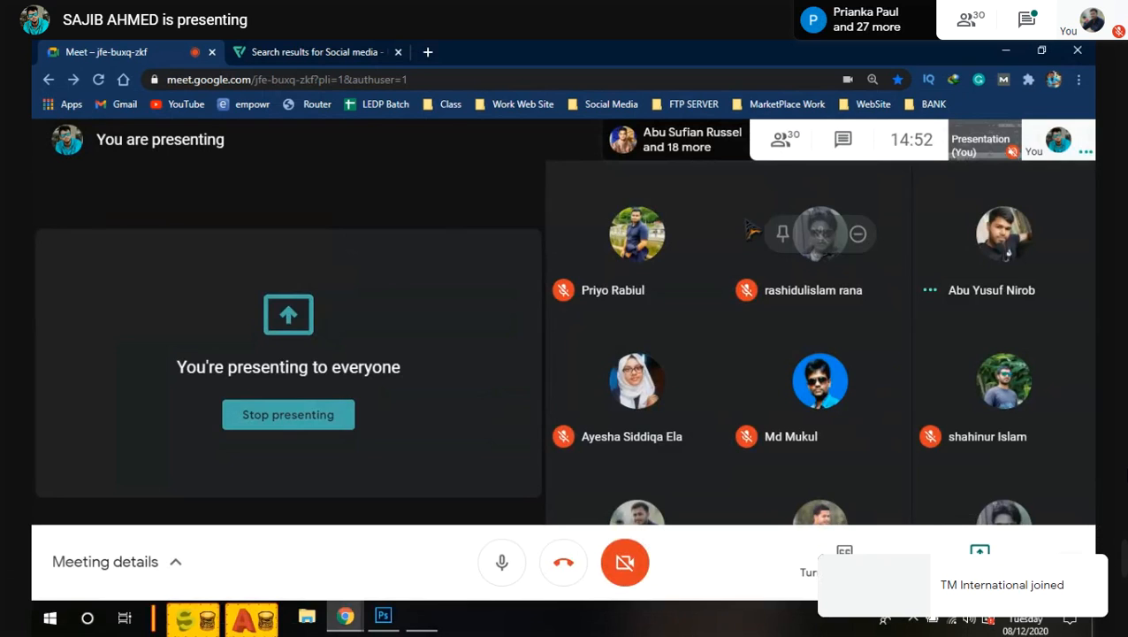
left_click(423, 624)
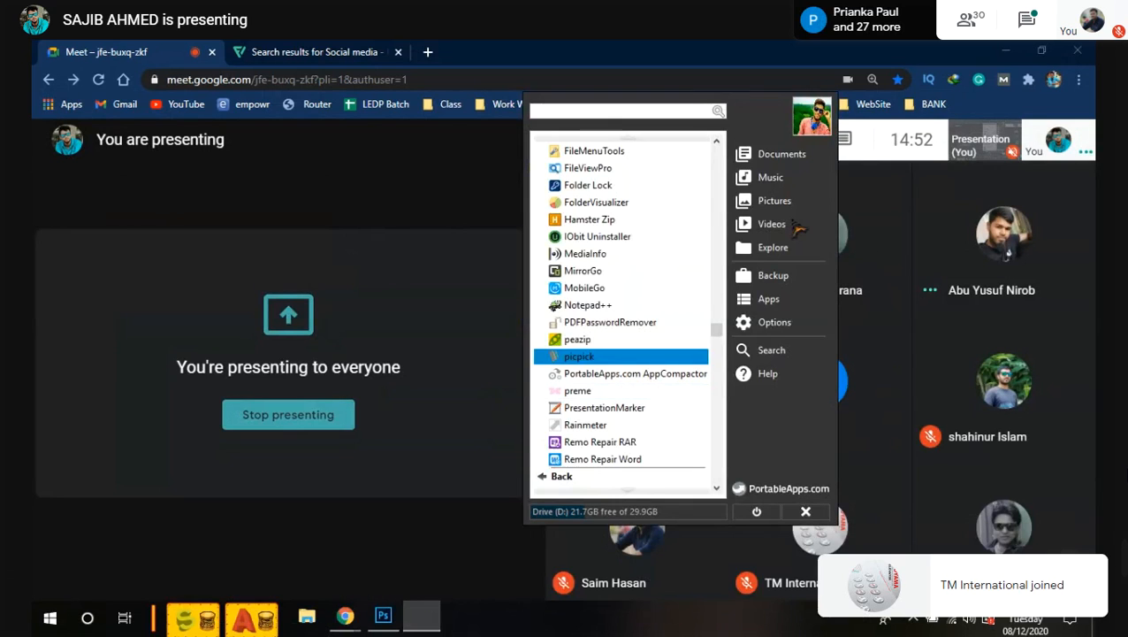
left_click(383, 617)
left_click(74, 120)
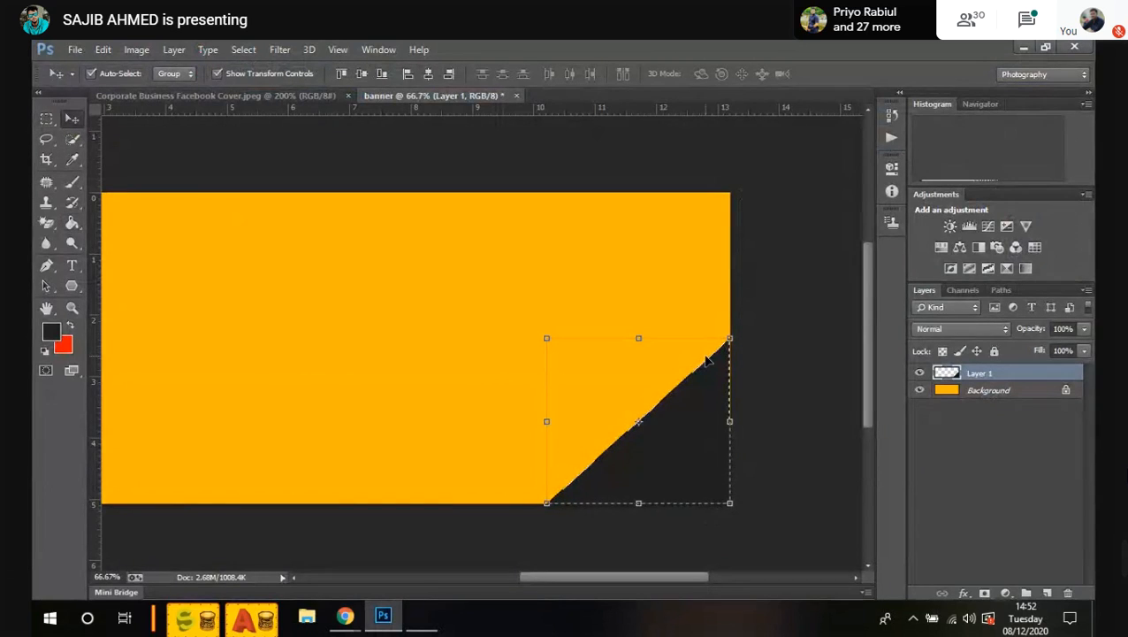
key("ctrl+d")
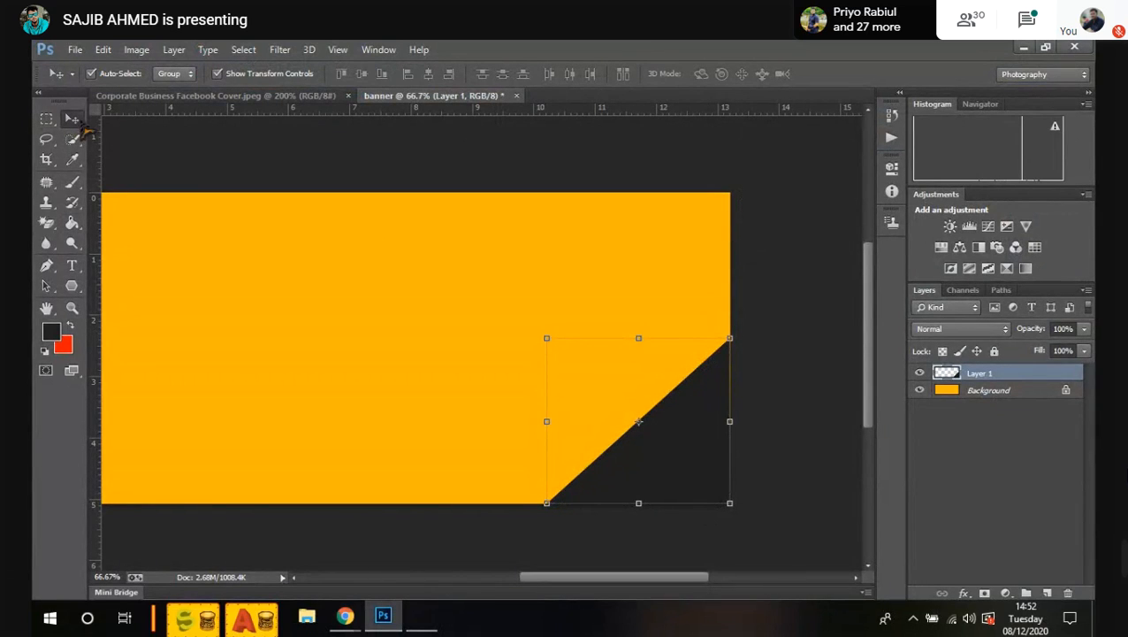
left_click(508, 312)
left_click(698, 463)
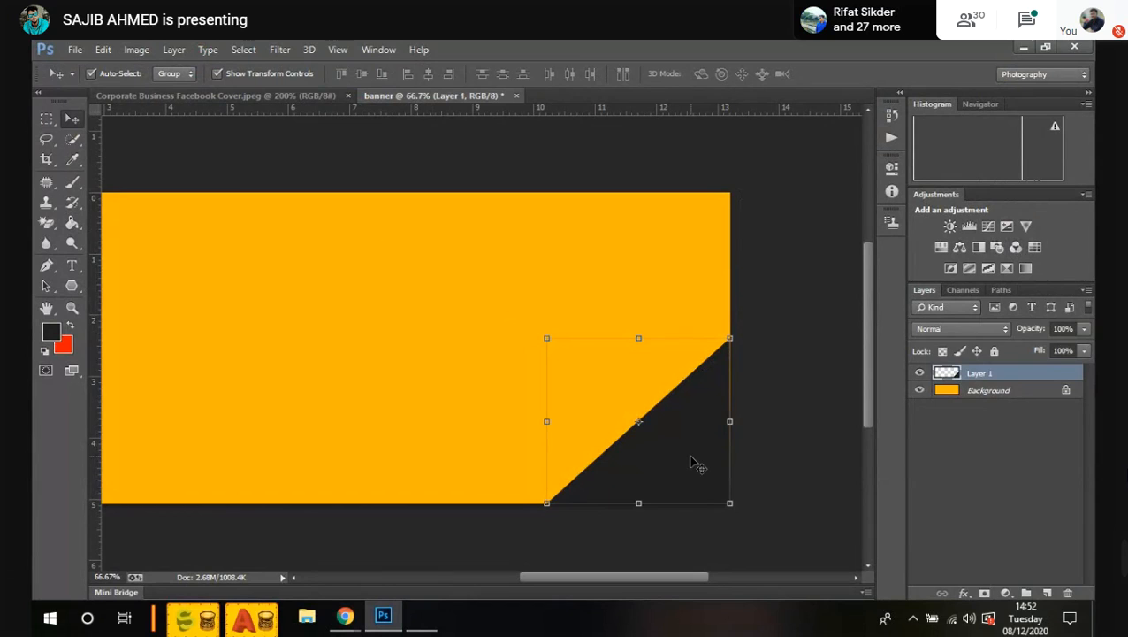
left_click(789, 411)
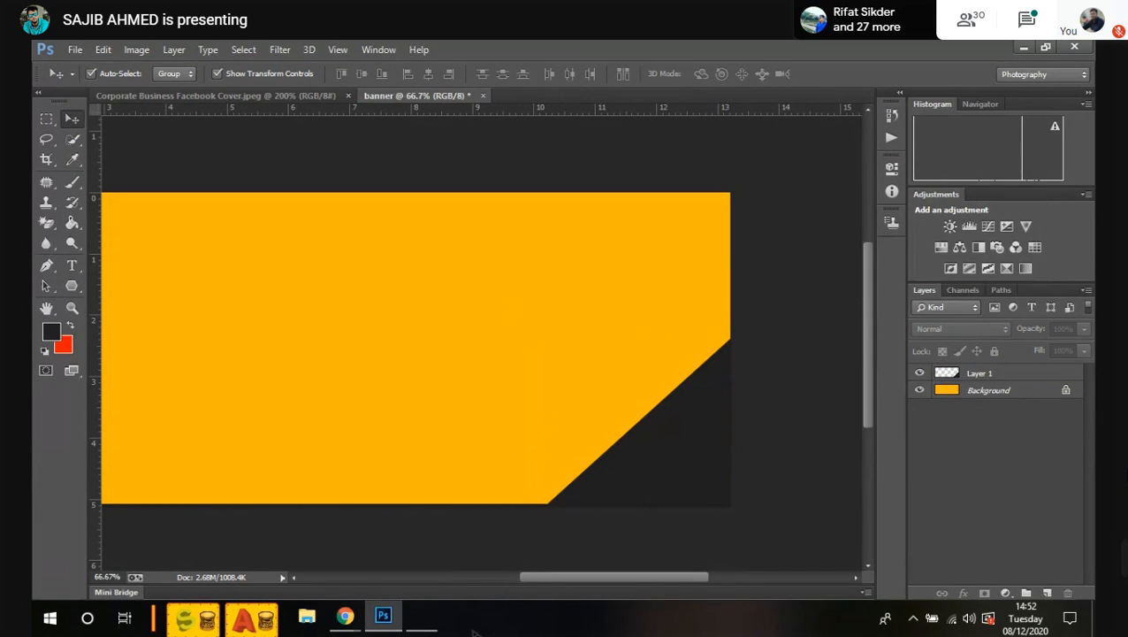
left_click(346, 616)
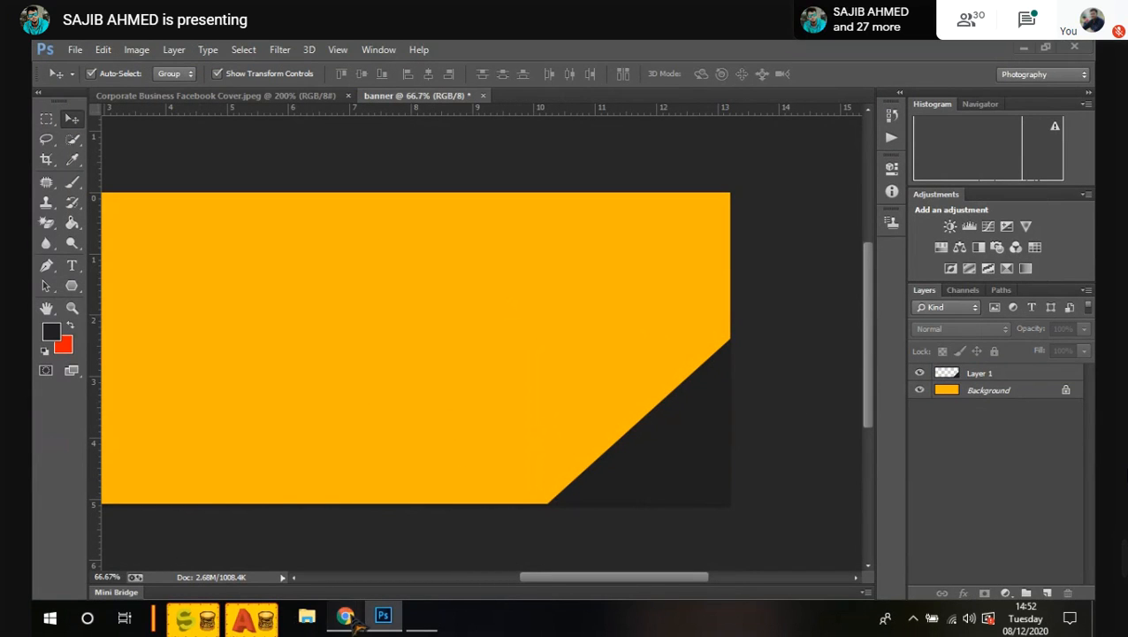
left_click(210, 97)
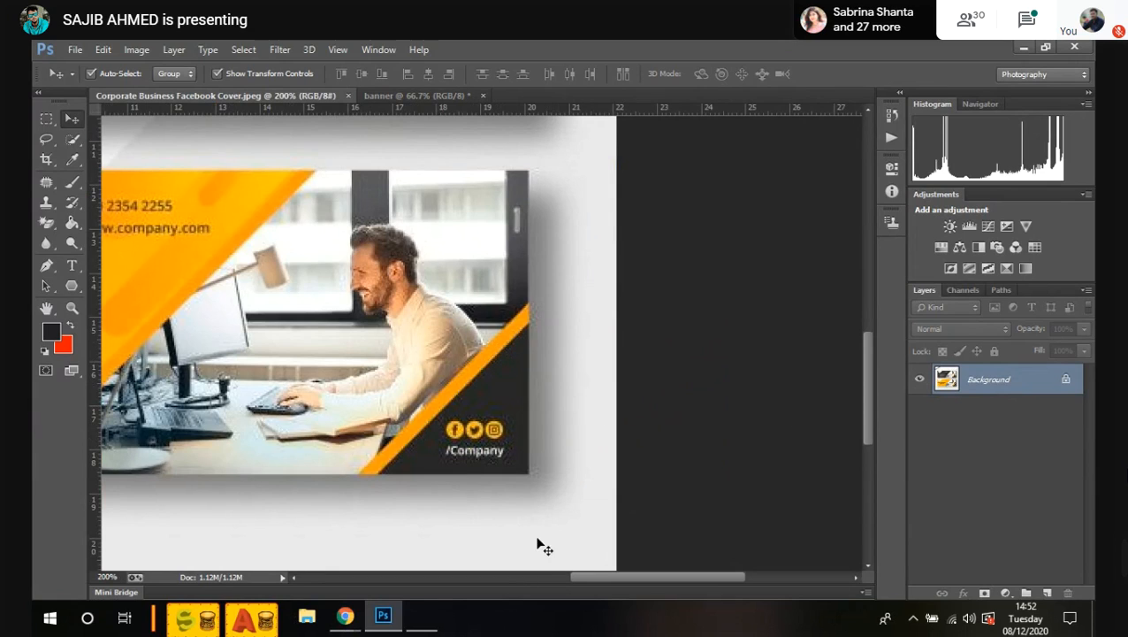
left_click_drag(646, 583, 619, 585)
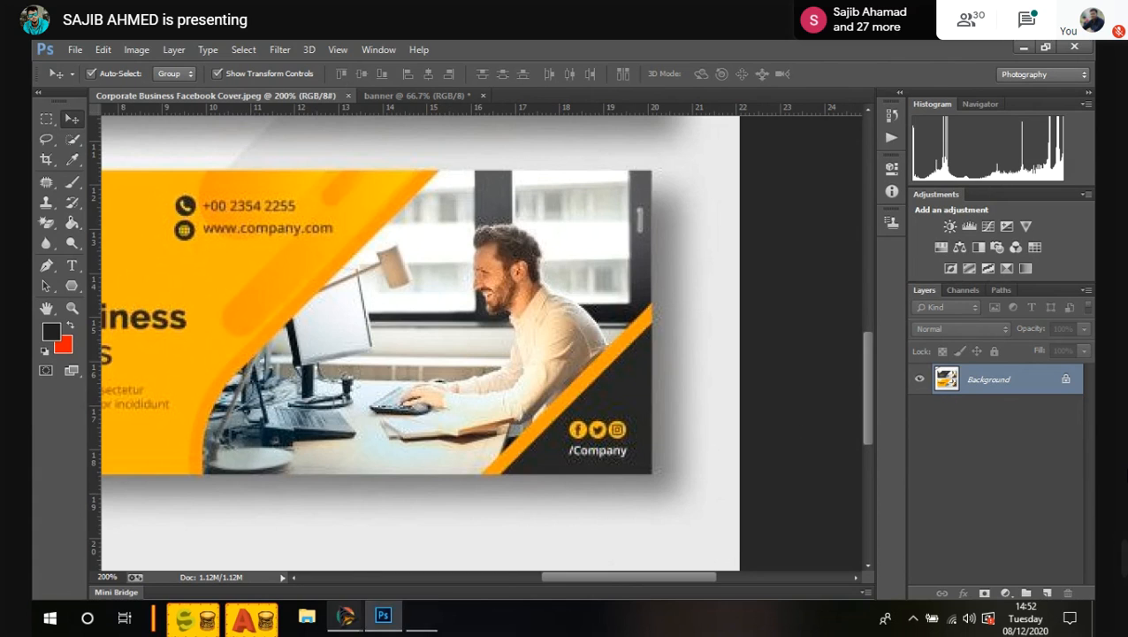
mouse_move(346, 618)
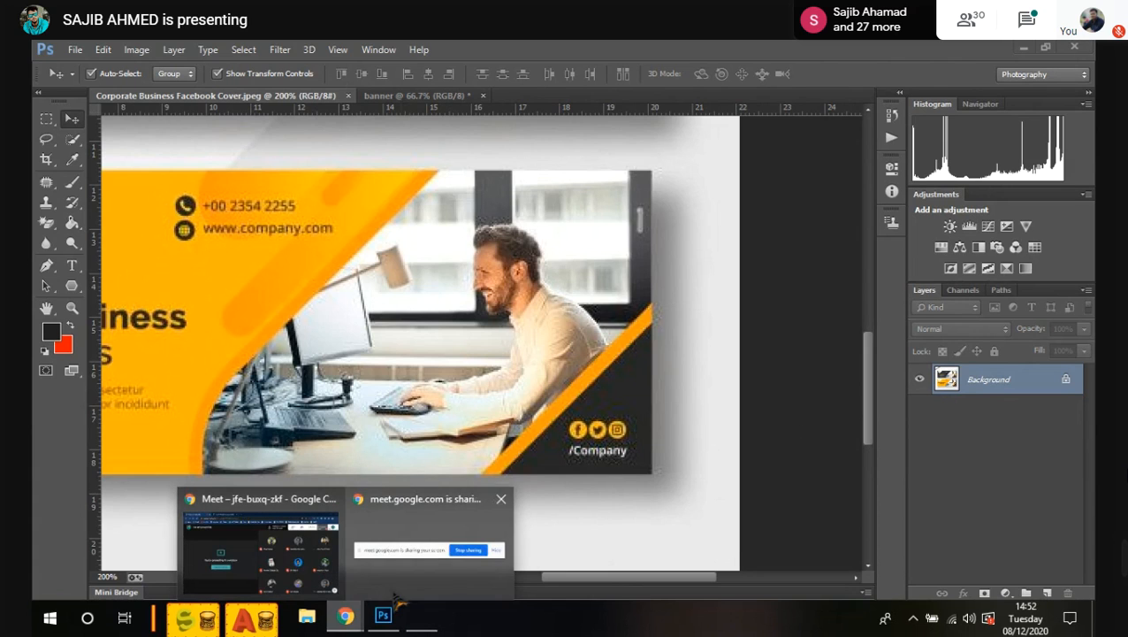
left_click(442, 97)
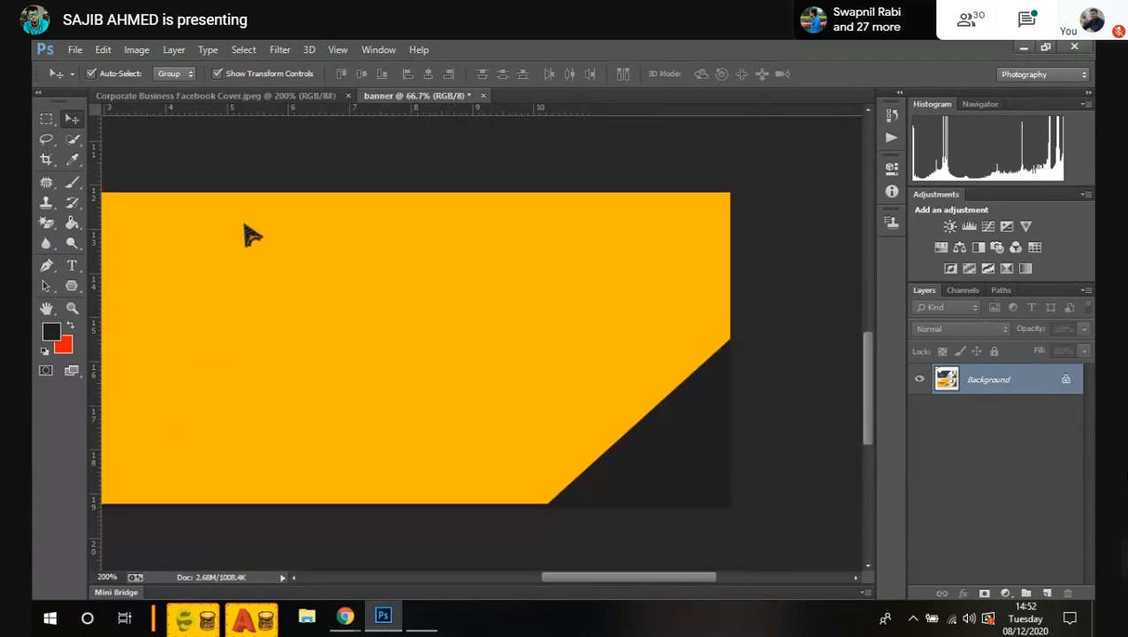
left_click(72, 286)
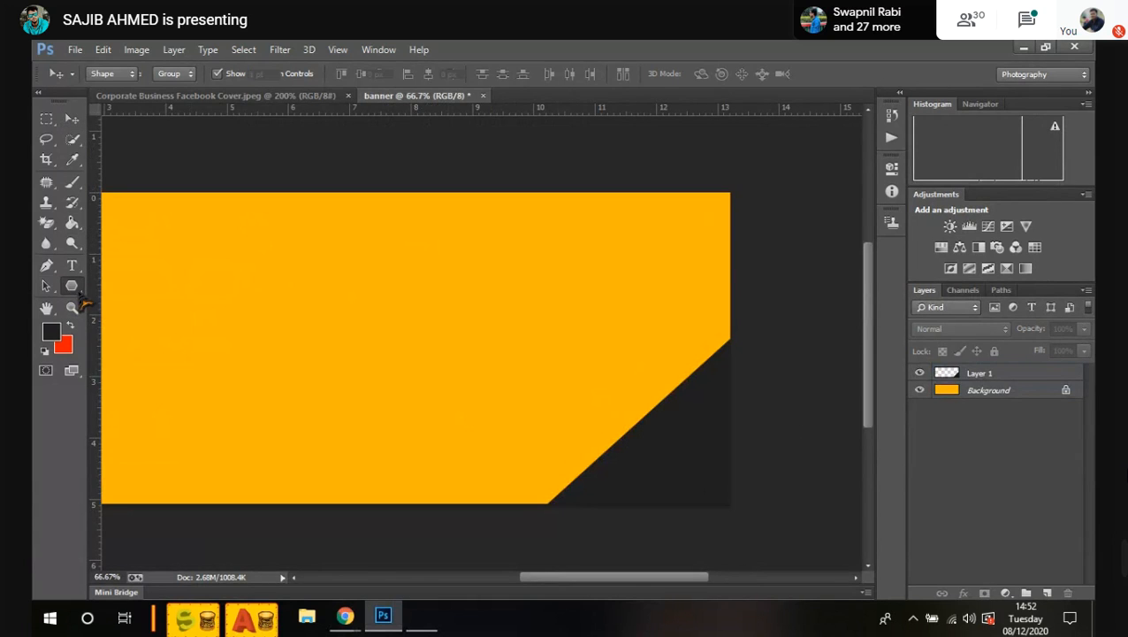
right_click(76, 292)
left_click(211, 305)
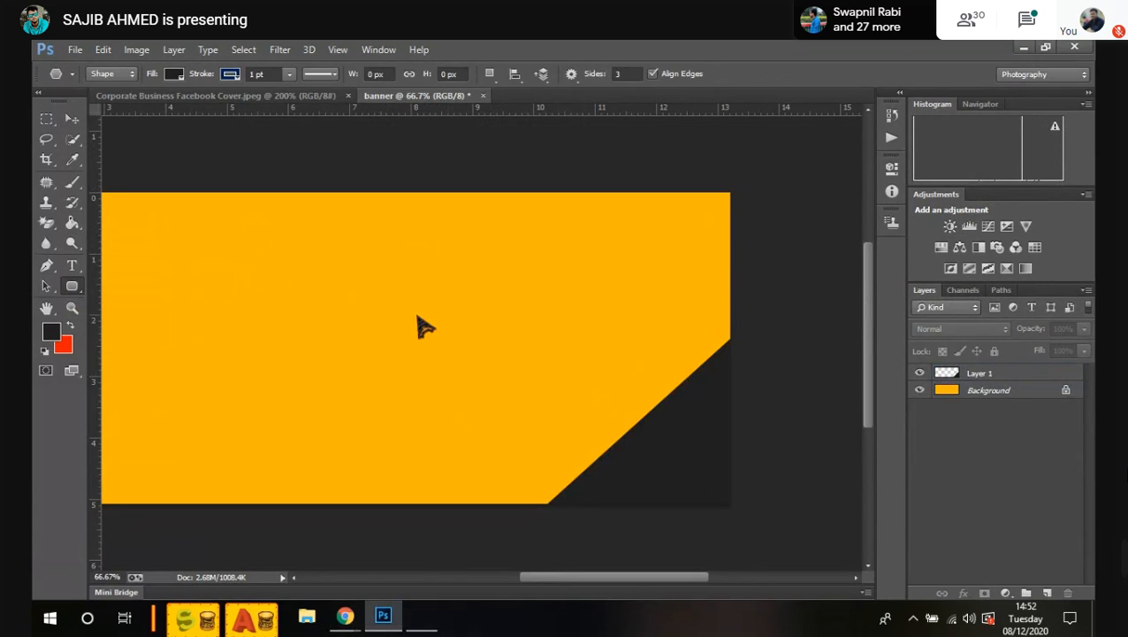
key("ctrl+minus")
key("ctrl+minus")
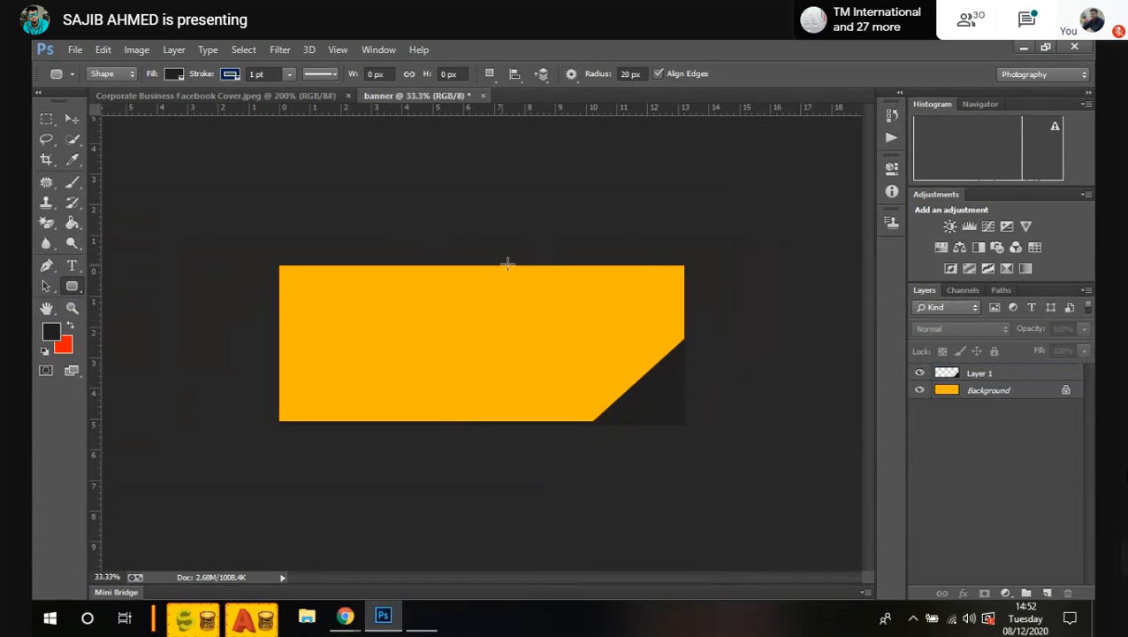
left_click_drag(556, 266, 494, 397)
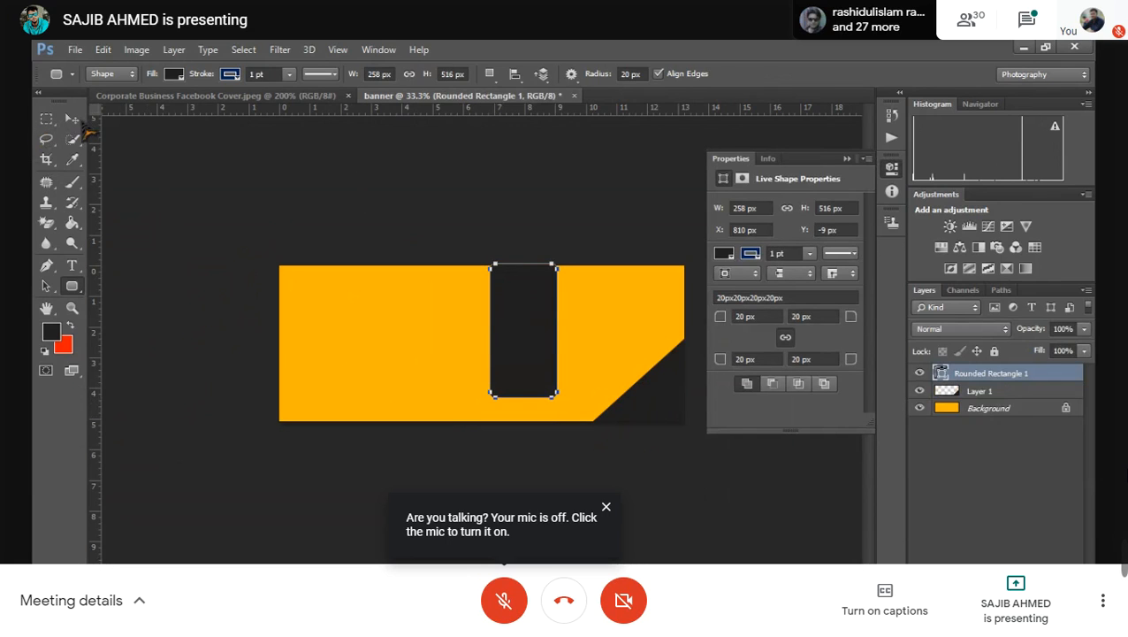
left_click(71, 118)
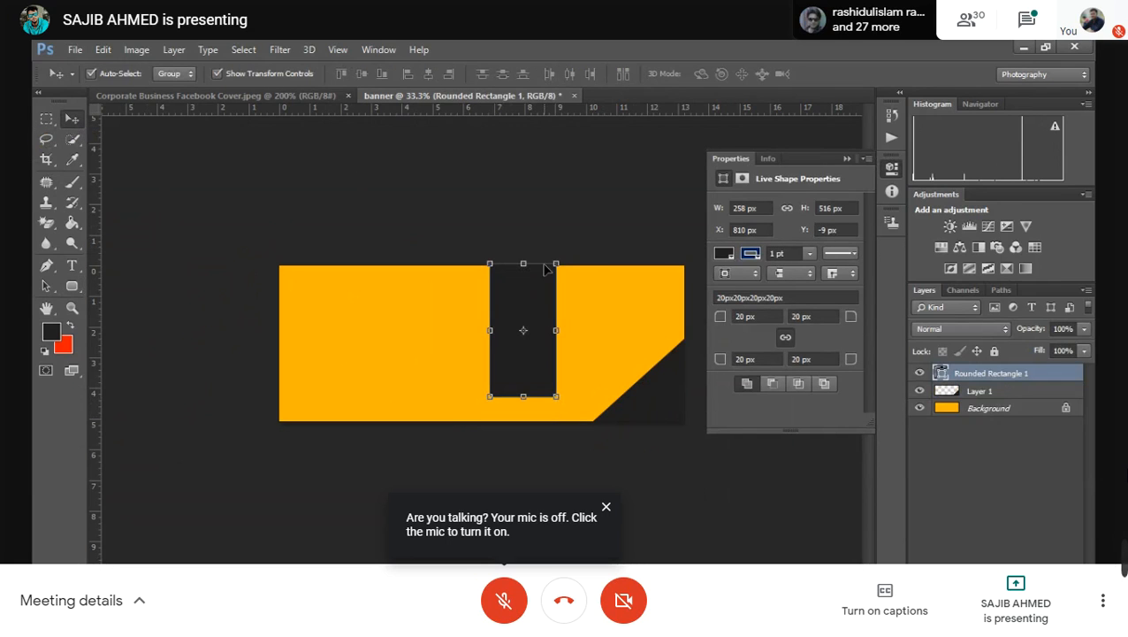
key("Delete")
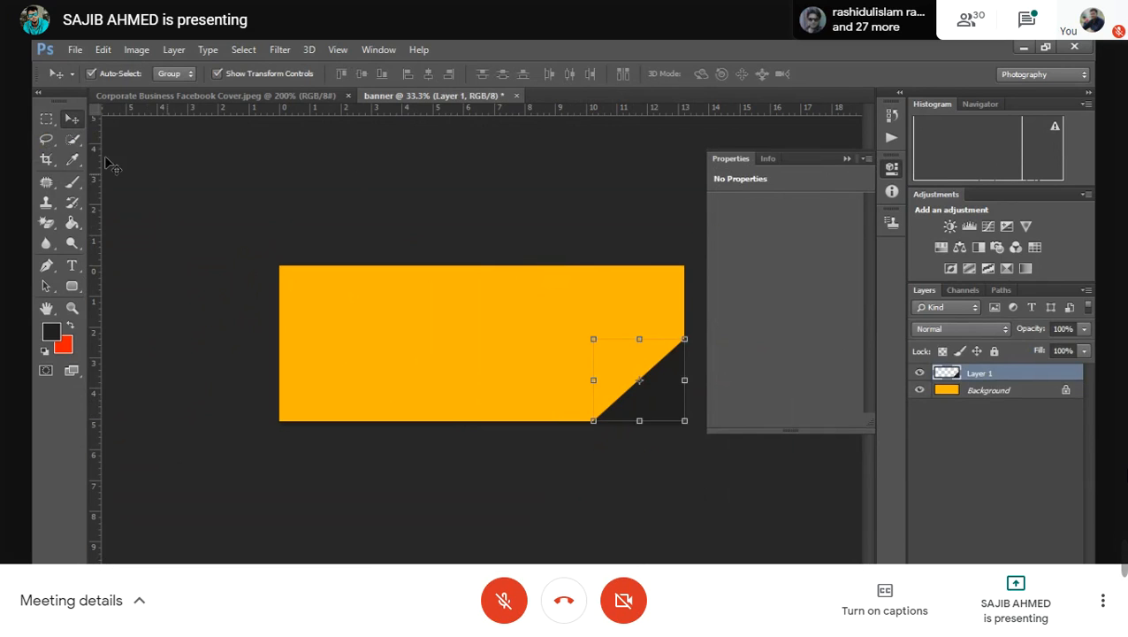
left_click(72, 289)
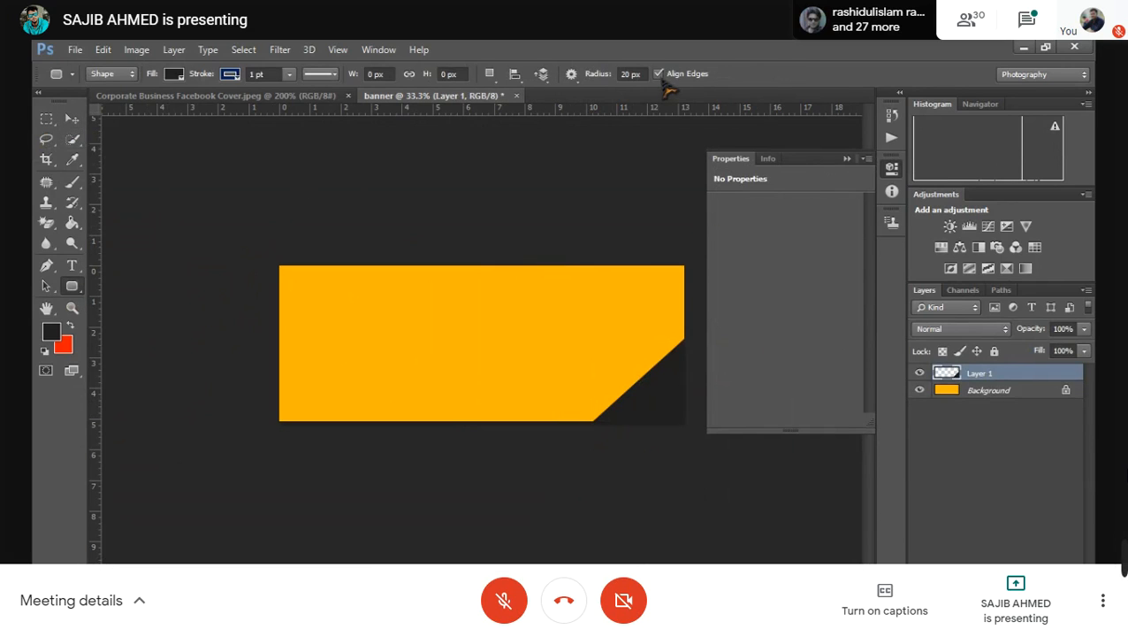
left_click(630, 74)
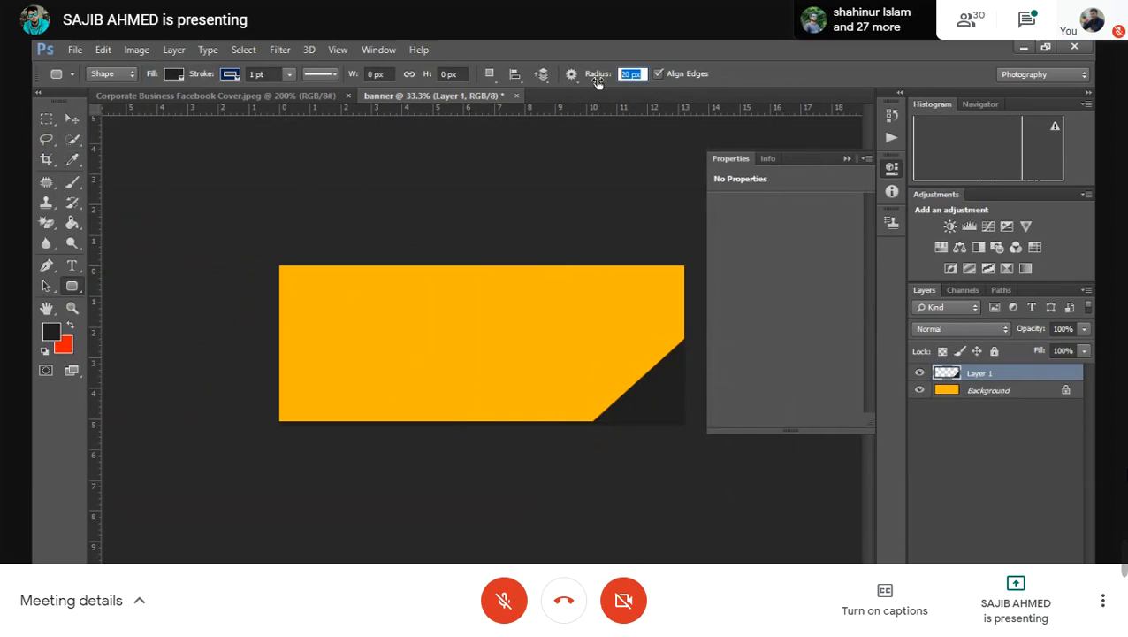
type("50")
left_click_drag(570, 273, 403, 412)
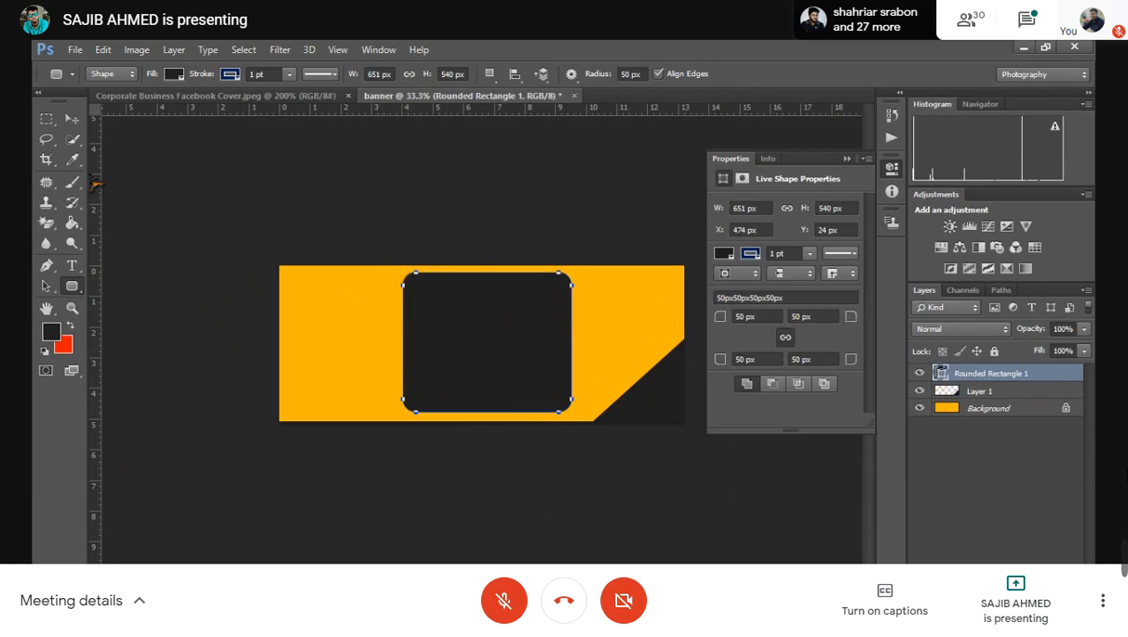
left_click(71, 119)
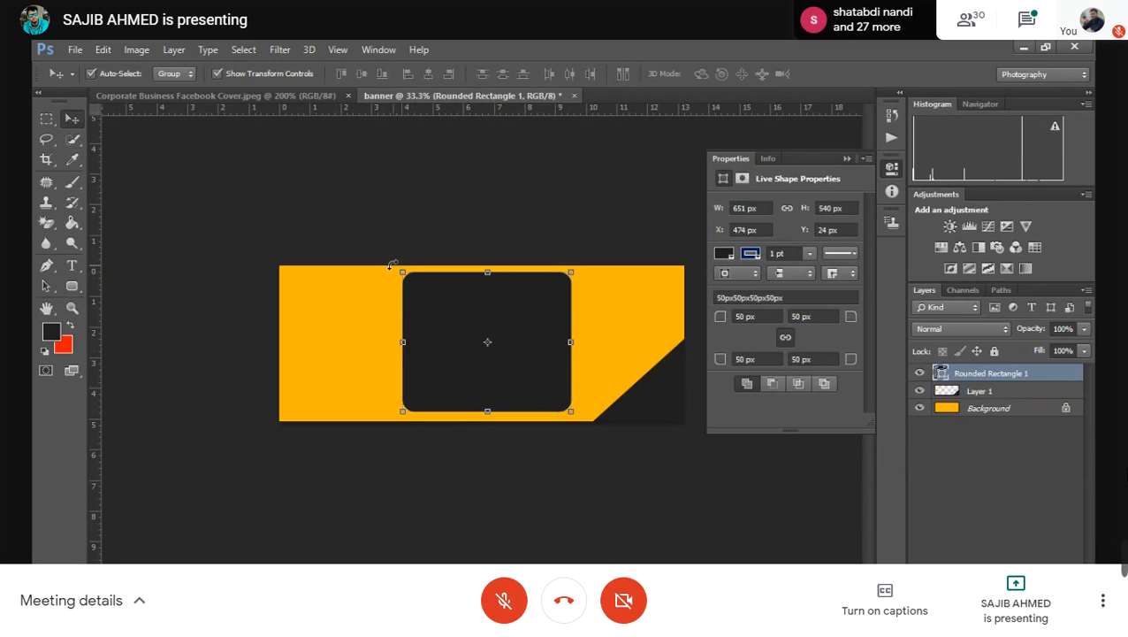
left_click_drag(372, 284, 397, 410)
left_click_drag(397, 409, 389, 382)
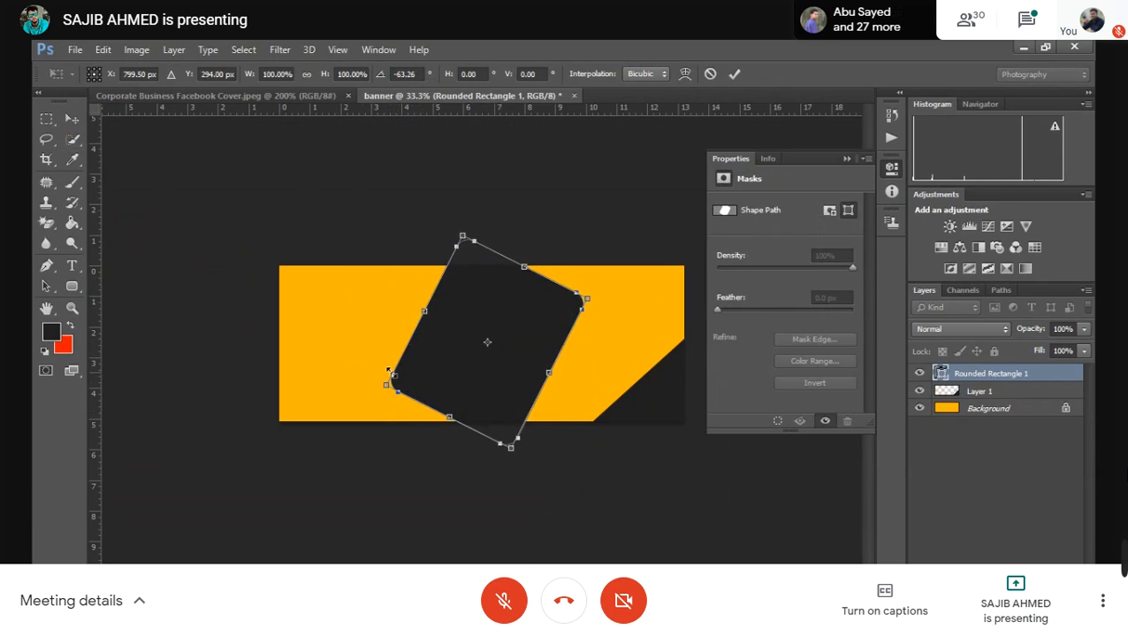
right_click(478, 303)
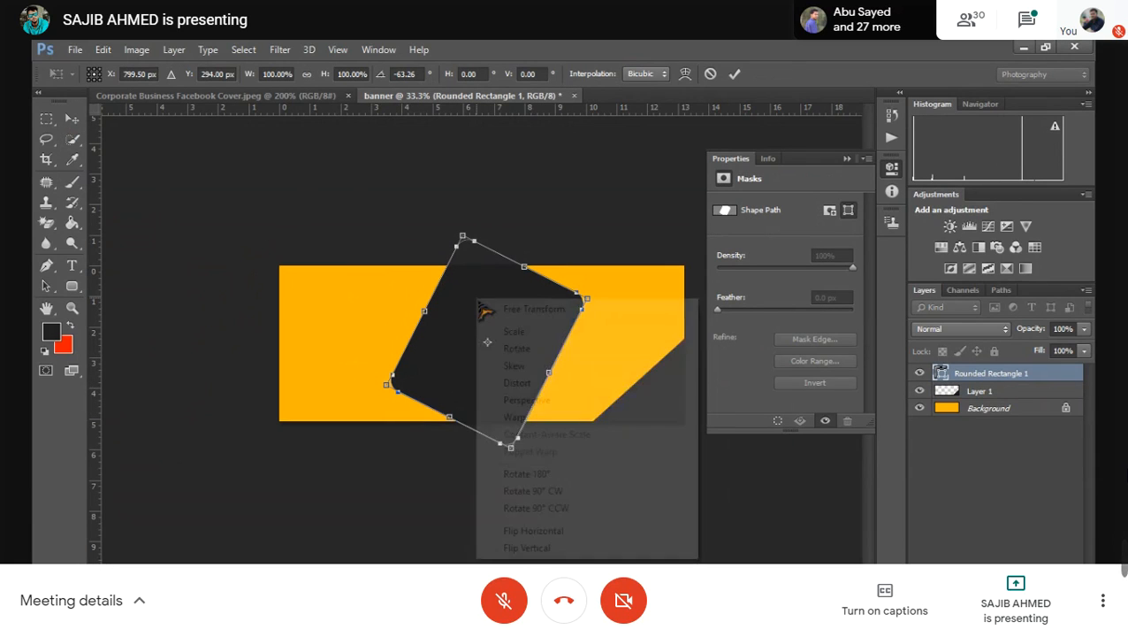
left_click(699, 247)
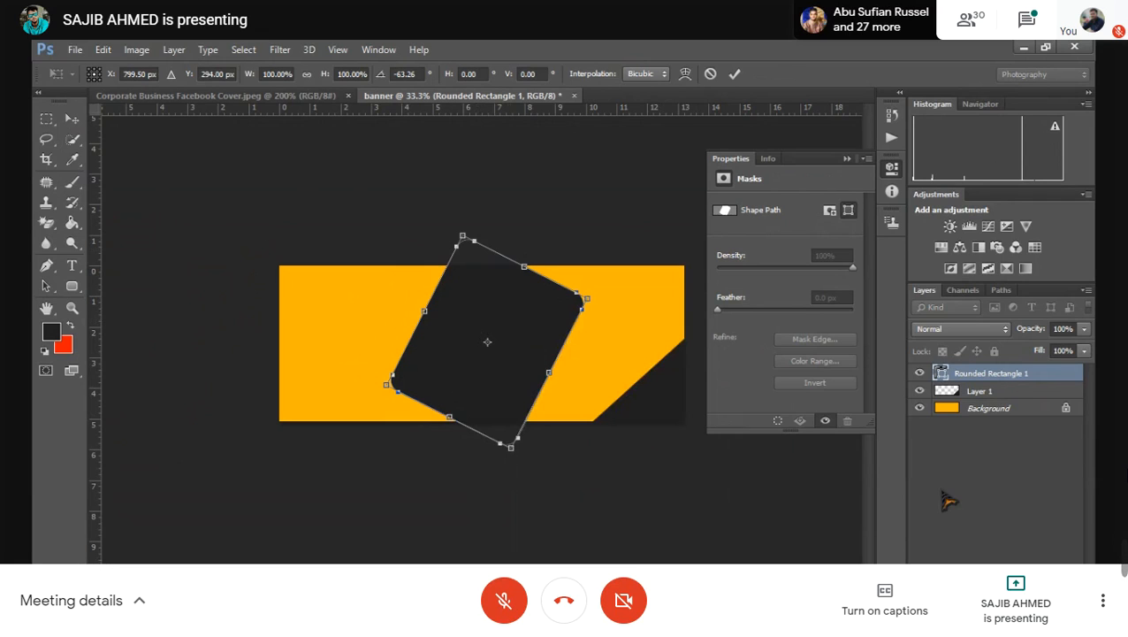
left_click(70, 118)
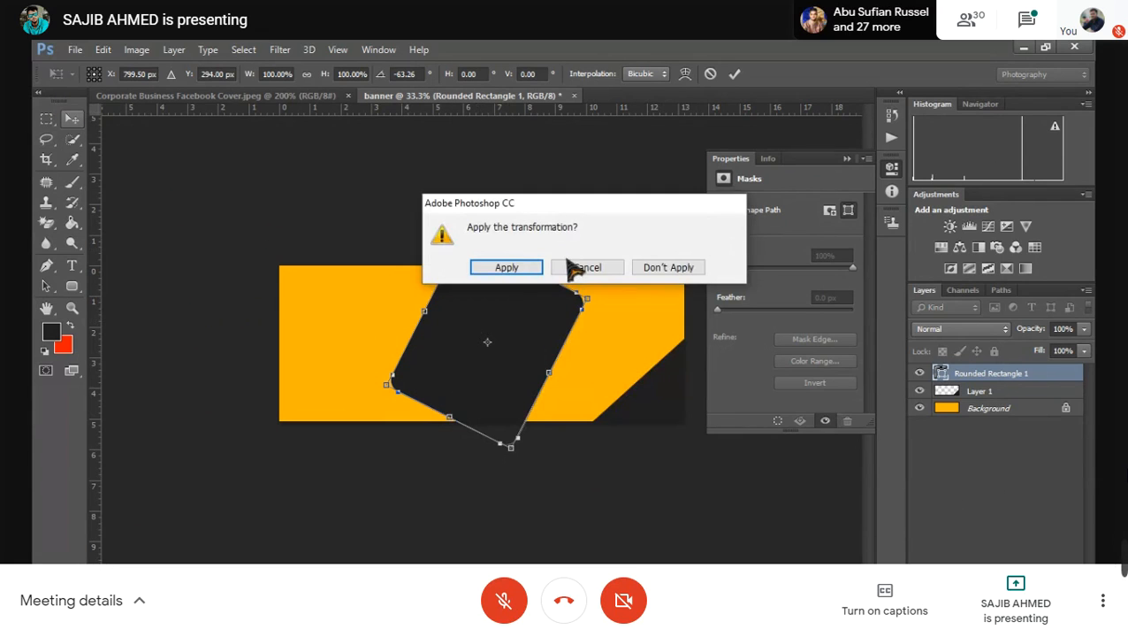
left_click(517, 268)
key("Delete")
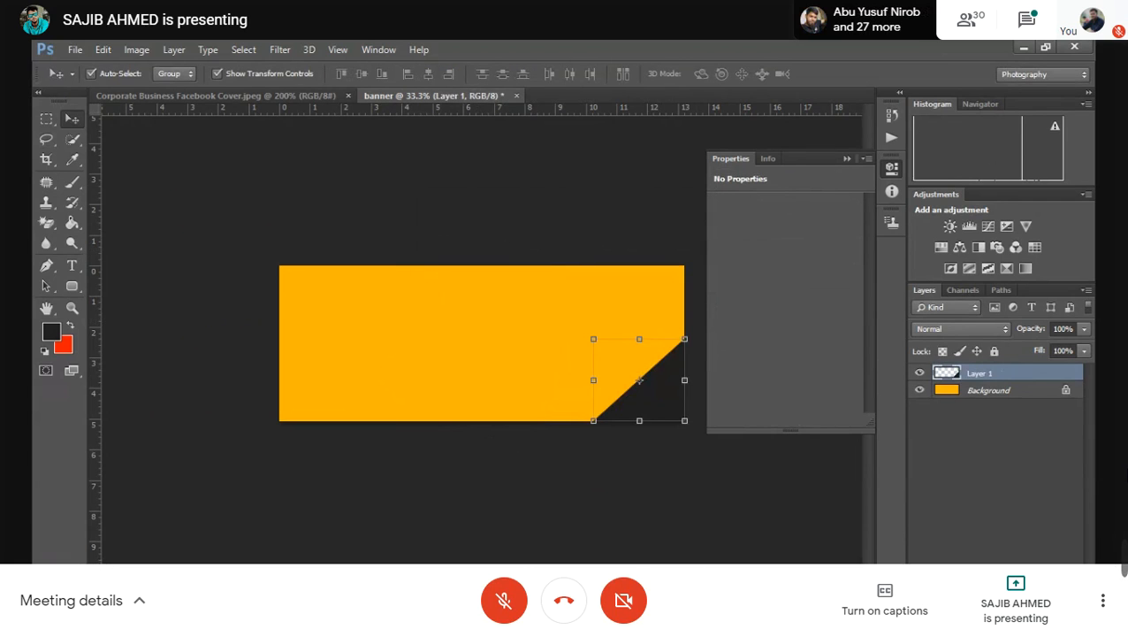
left_click(278, 526)
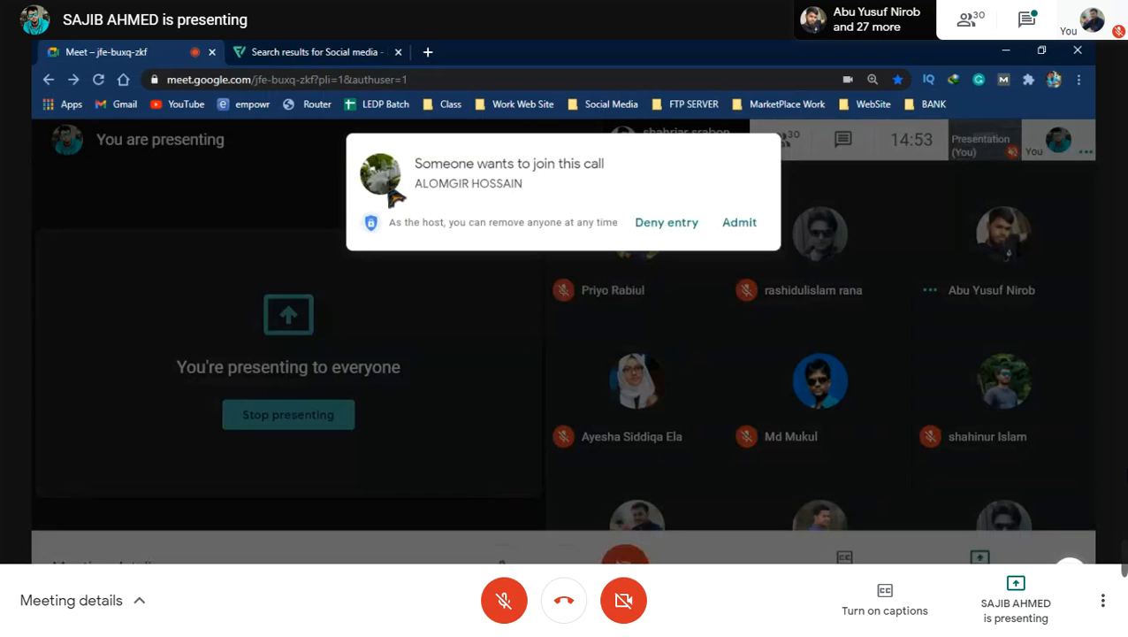
left_click(745, 224)
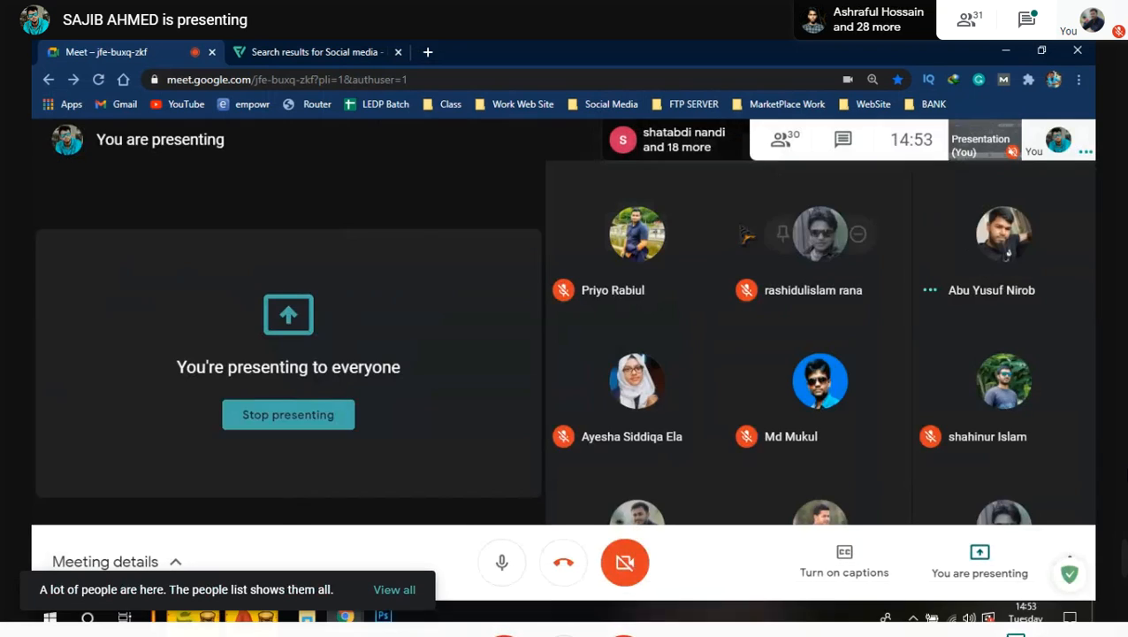
left_click(382, 617)
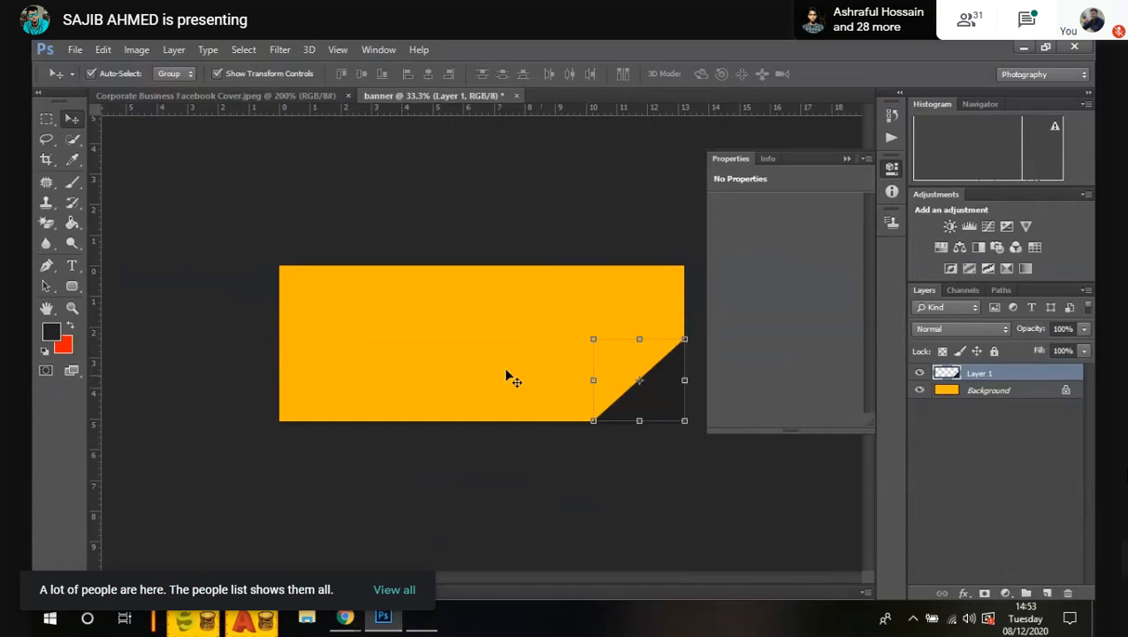
Step: Draw a tall dark rounded rectangle with 120 px corner radius down from the banner's top
left_click(72, 286)
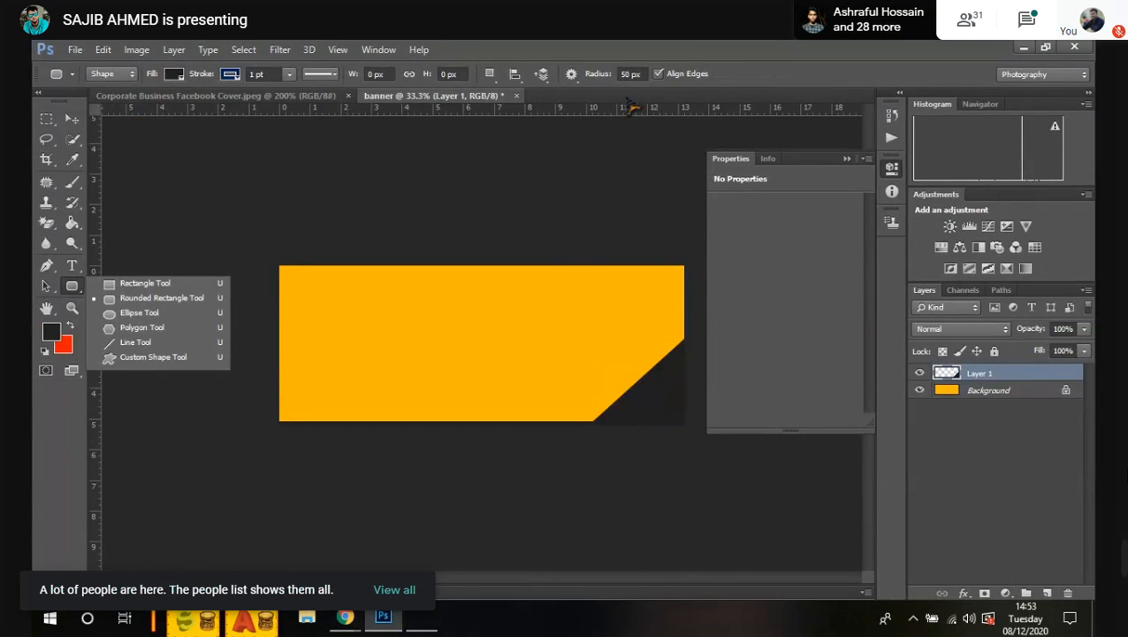
left_click(631, 73)
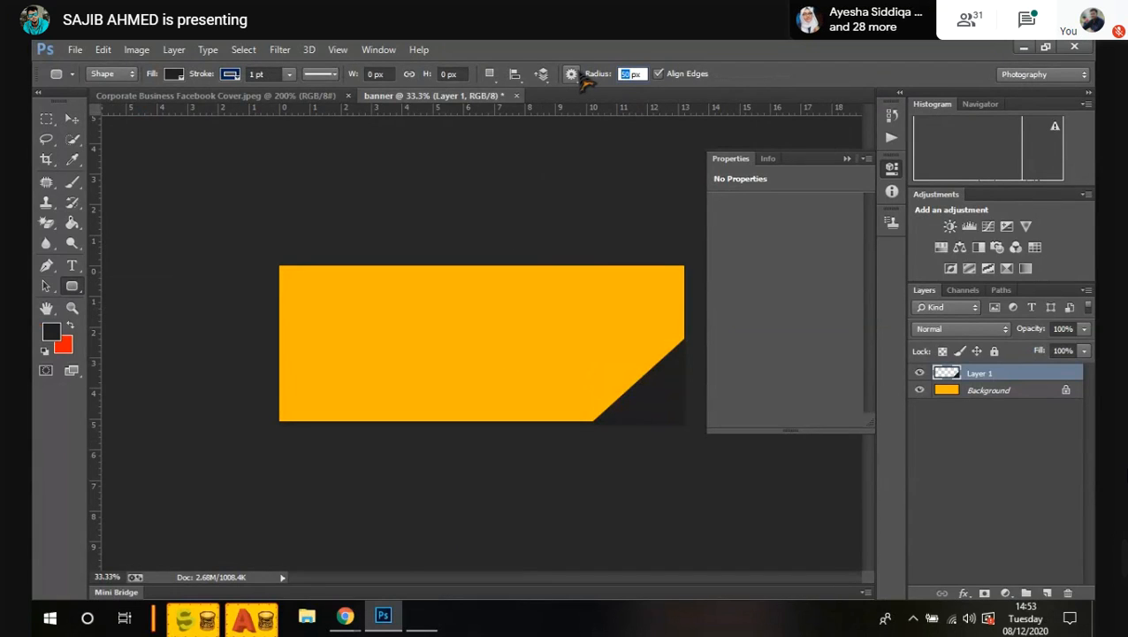
type("120")
key("Return")
left_click_drag(545, 268, 642, 550)
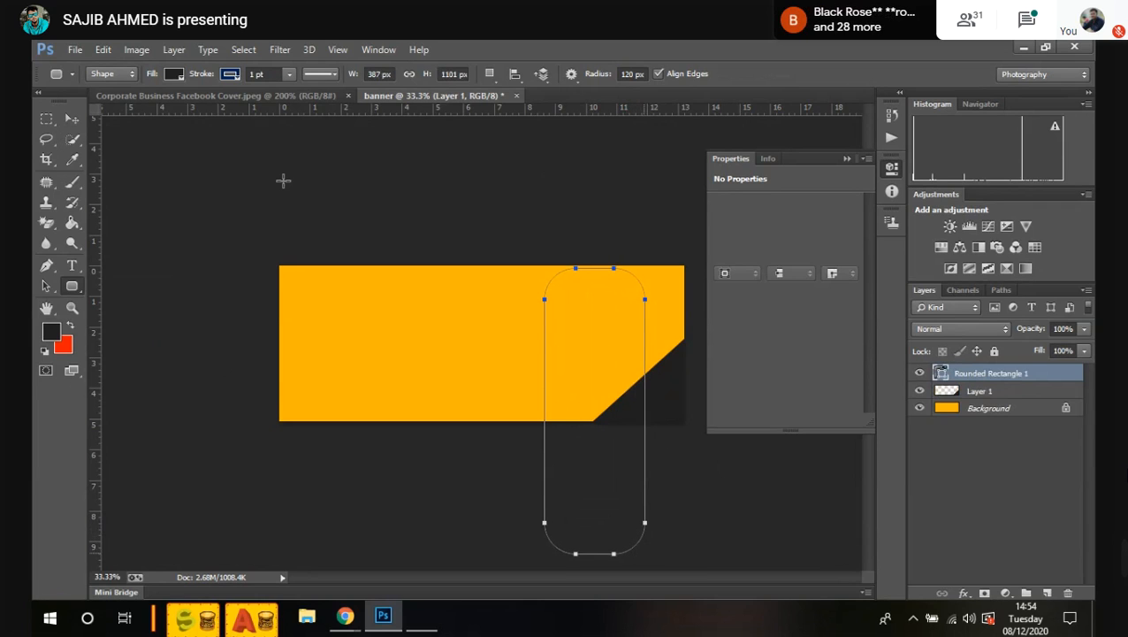
left_click(72, 119)
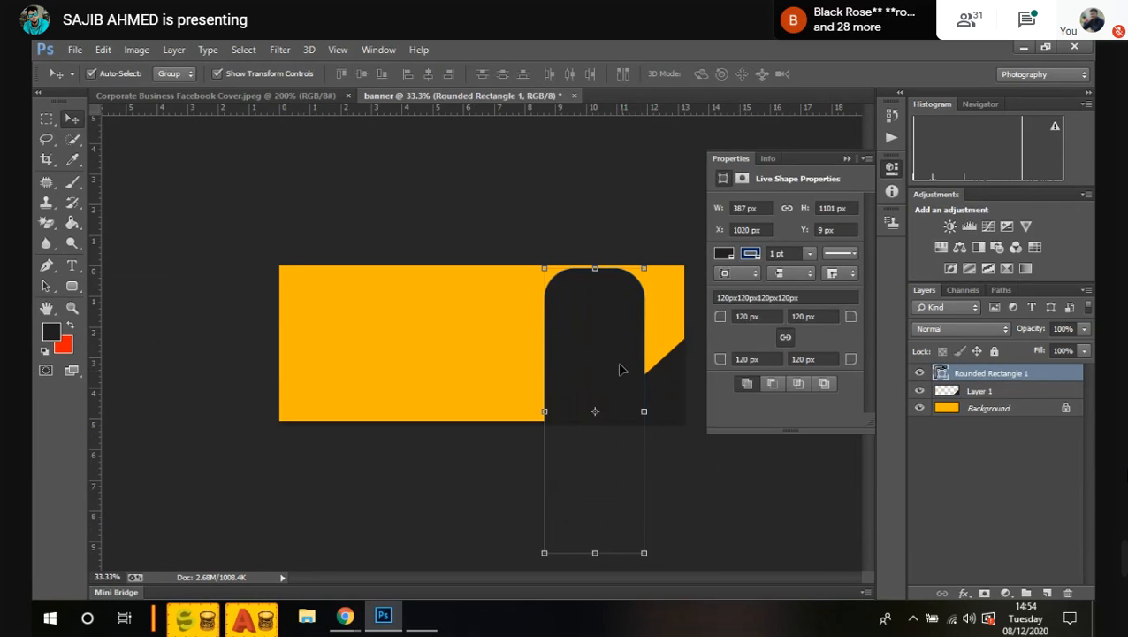
Step: Move the rounded rectangle up-left and rotate it to about 49°, applying the transform
left_click_drag(570, 319, 515, 196)
left_click_drag(563, 448, 455, 448)
left_click_drag(521, 336, 567, 345)
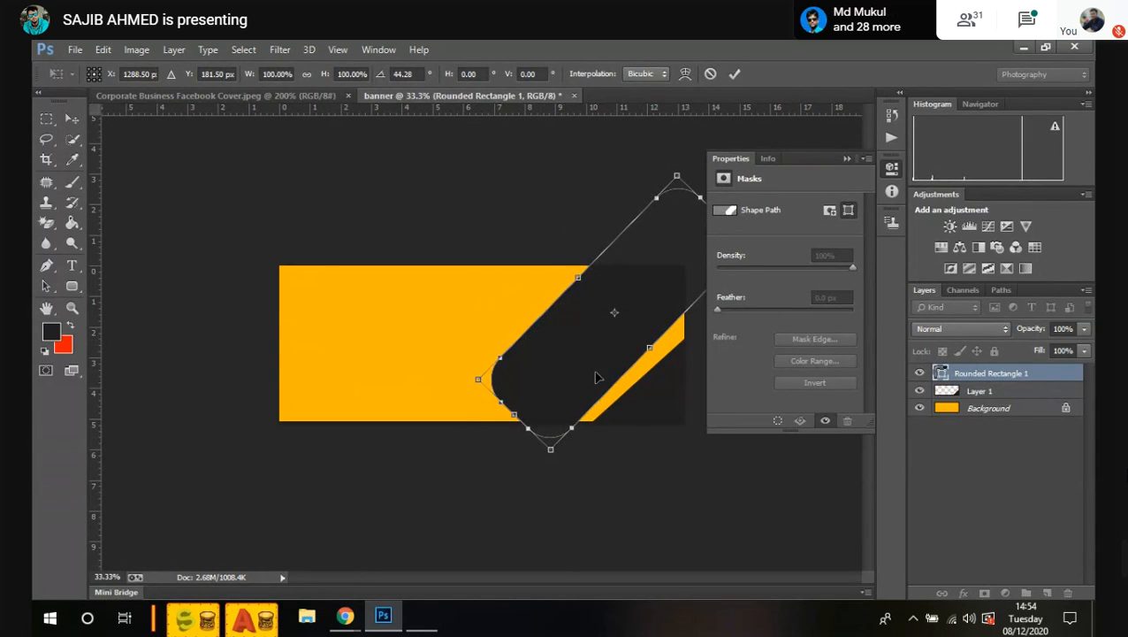
left_click_drag(550, 476, 546, 469)
left_click_drag(585, 351, 584, 357)
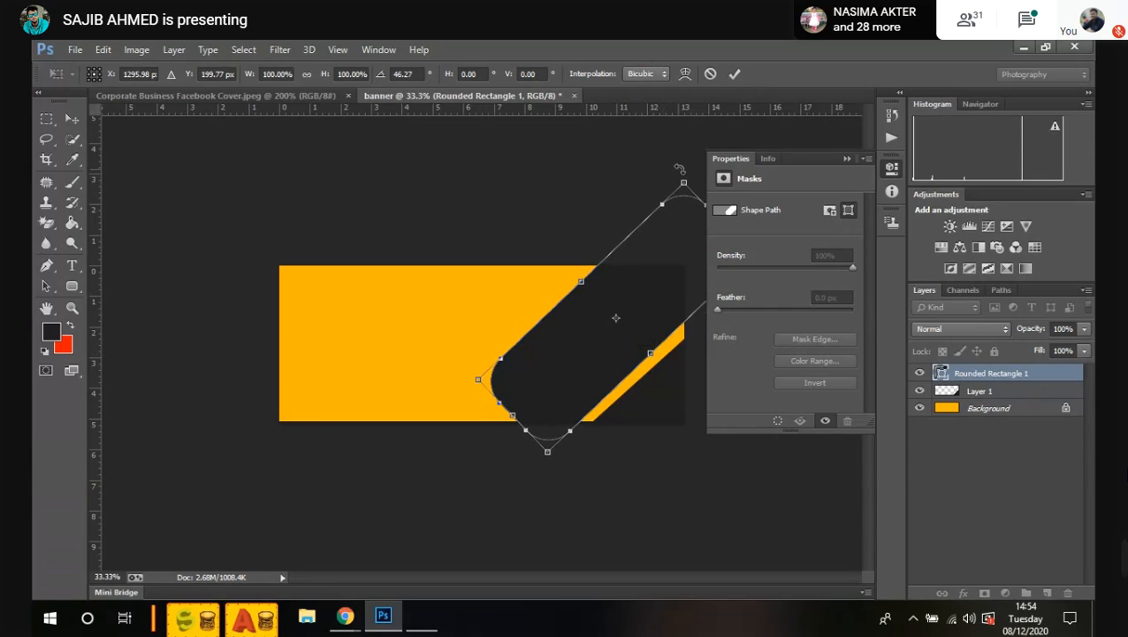
left_click_drag(681, 166, 697, 160)
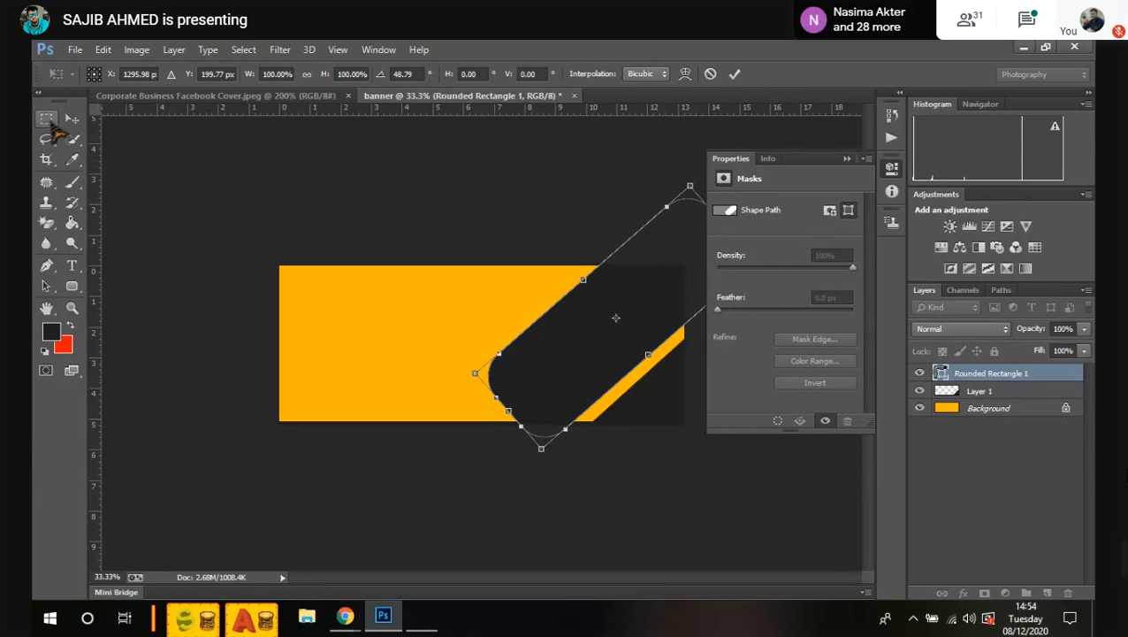
left_click(72, 118)
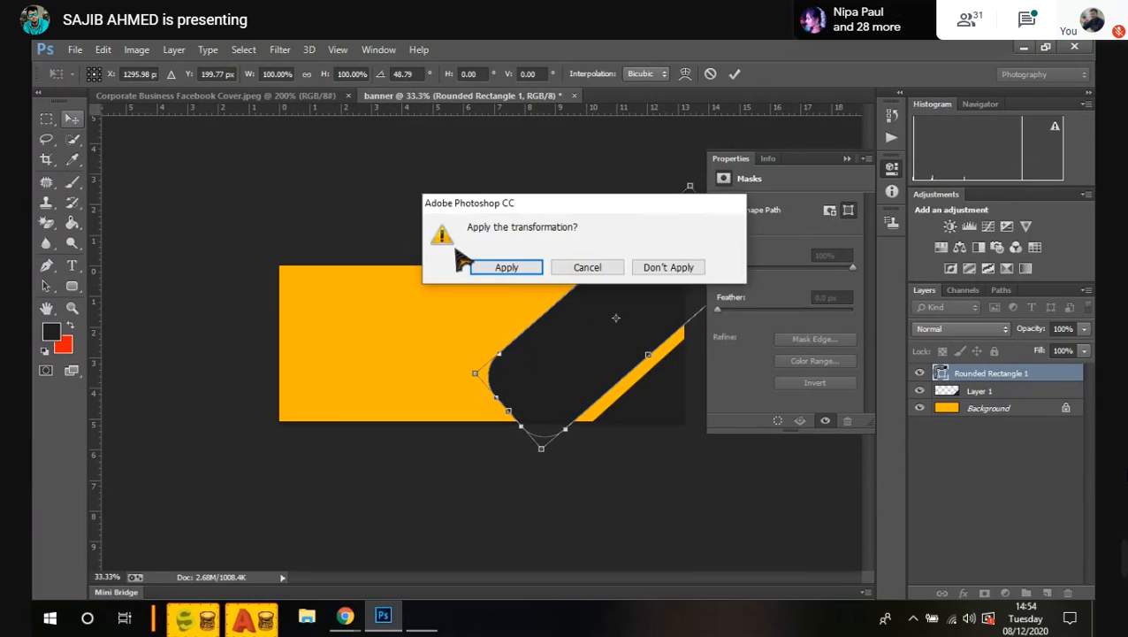
left_click(504, 265)
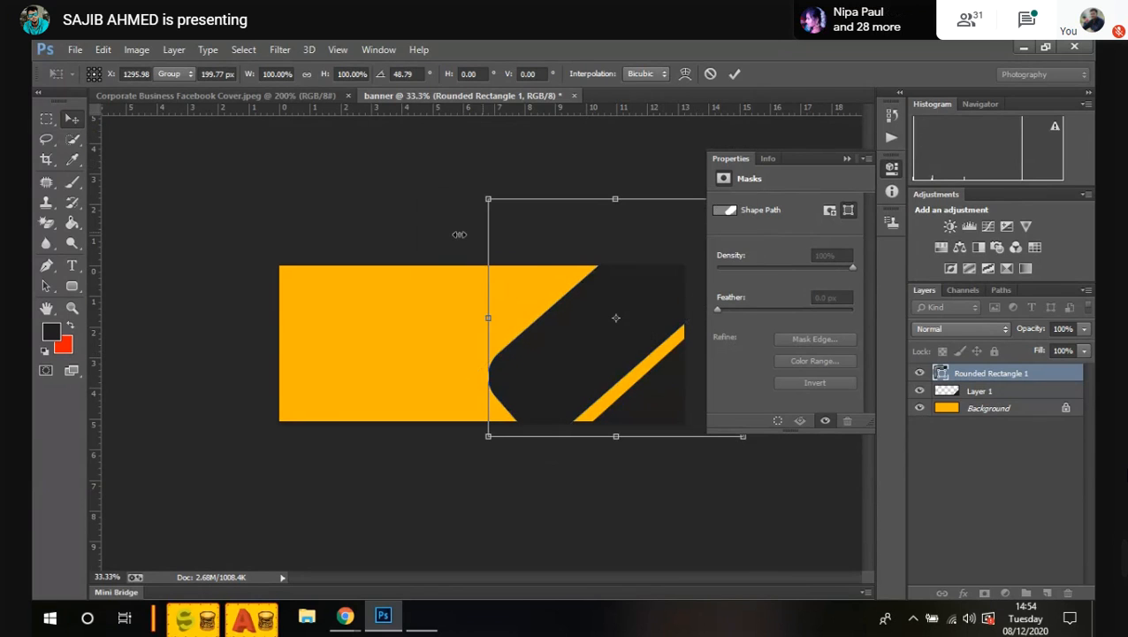
Step: Compare with the reference cover, then delete Rounded Rectangle 1 from the banner
left_click(847, 159)
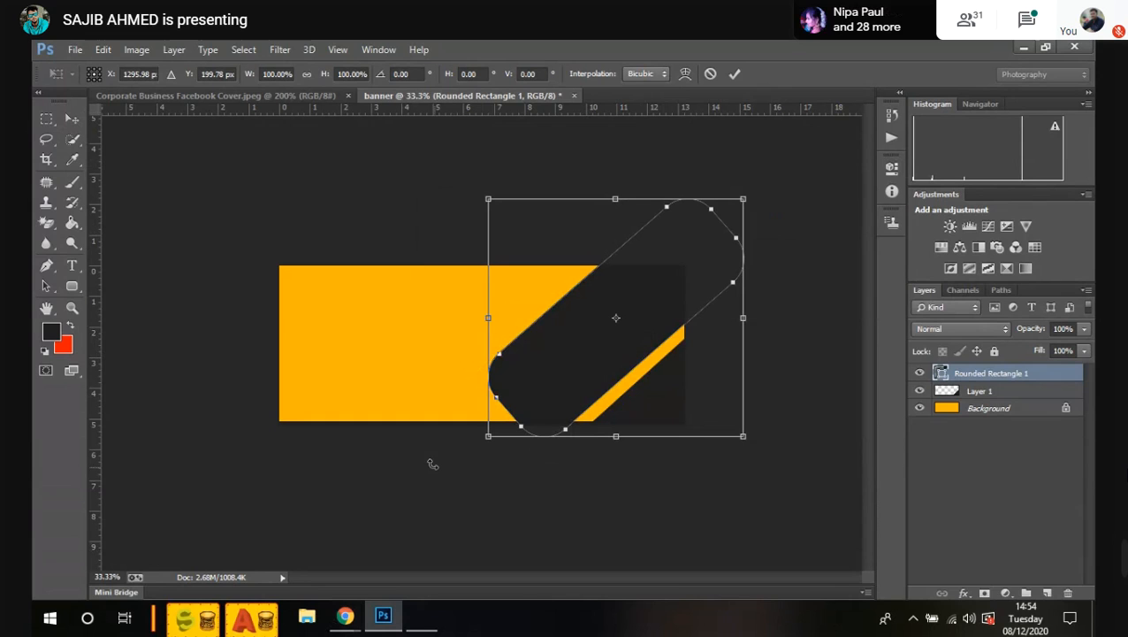
left_click(72, 123)
left_click(320, 227)
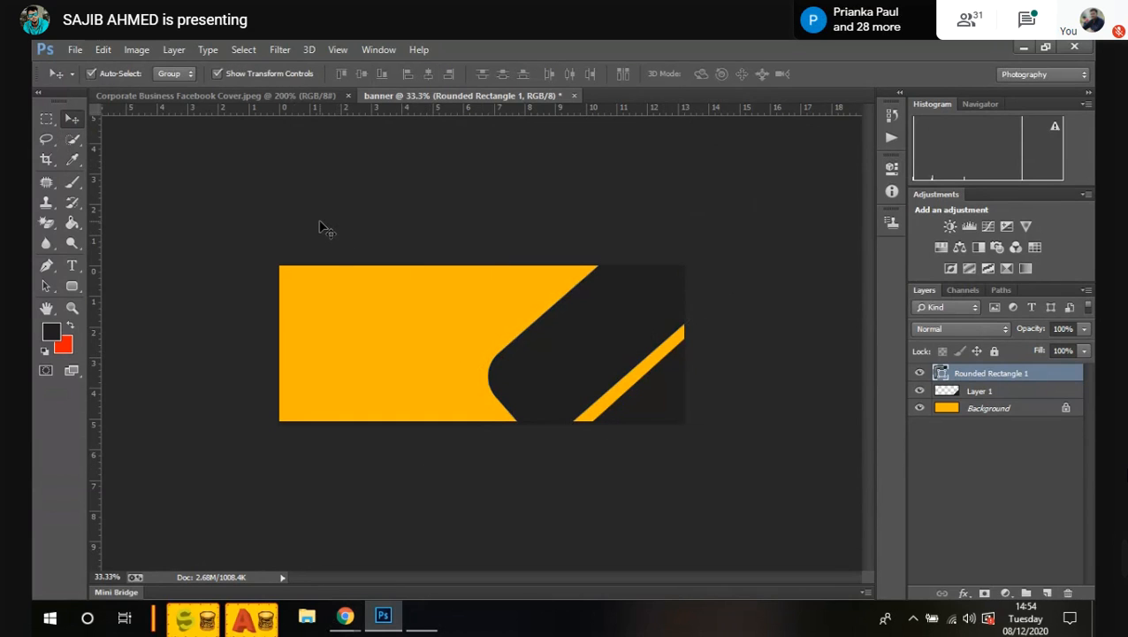
left_click(292, 95)
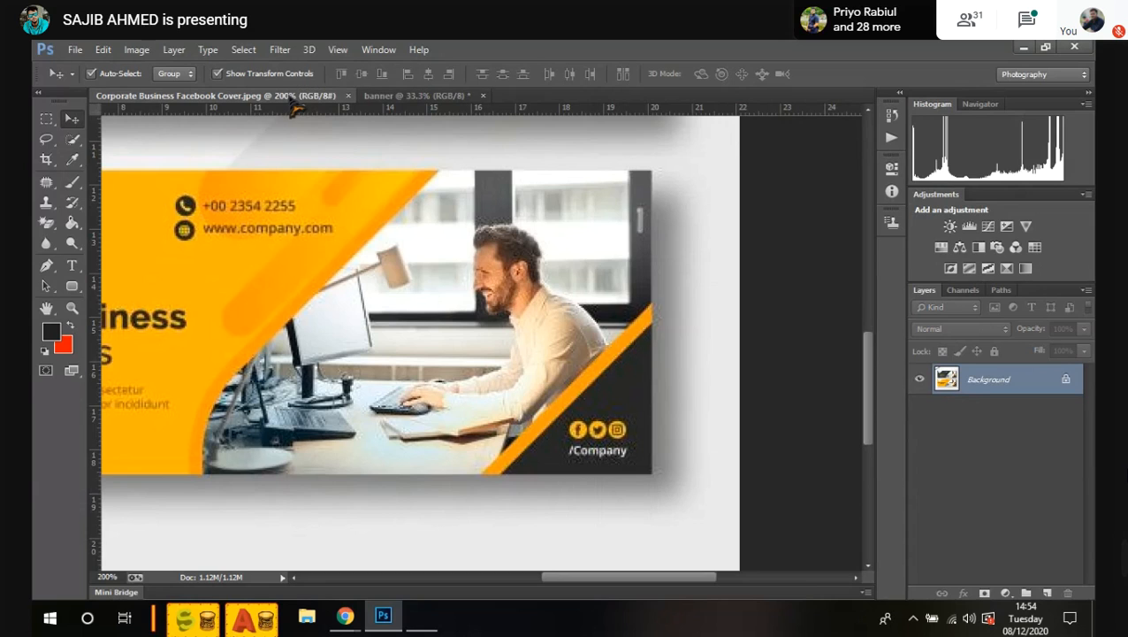
left_click(421, 97)
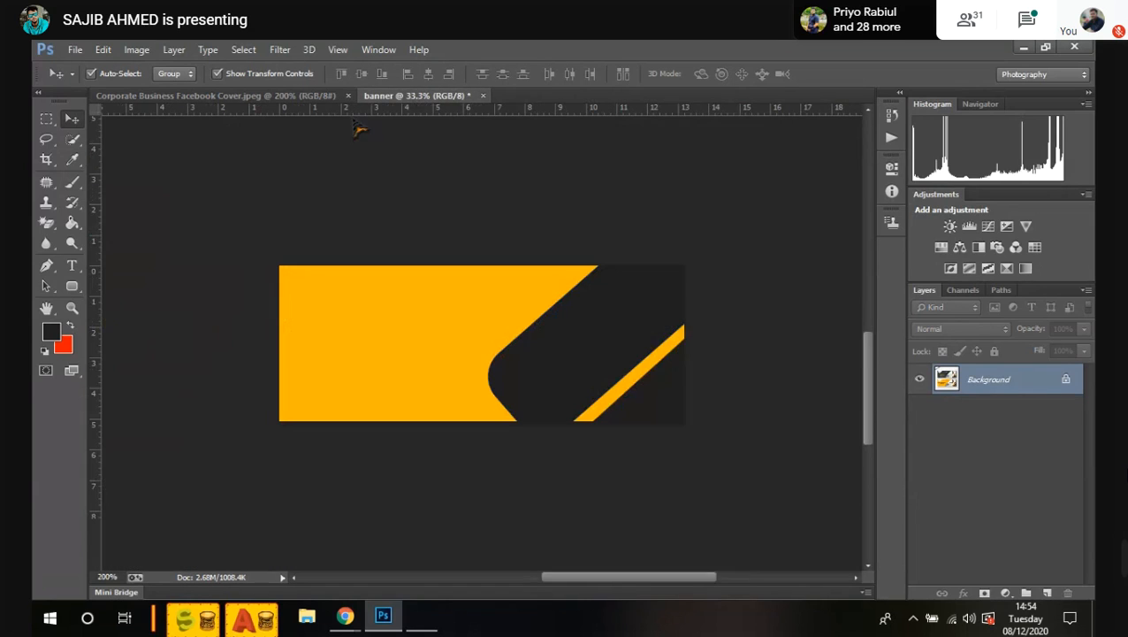
left_click(617, 363)
key("Delete")
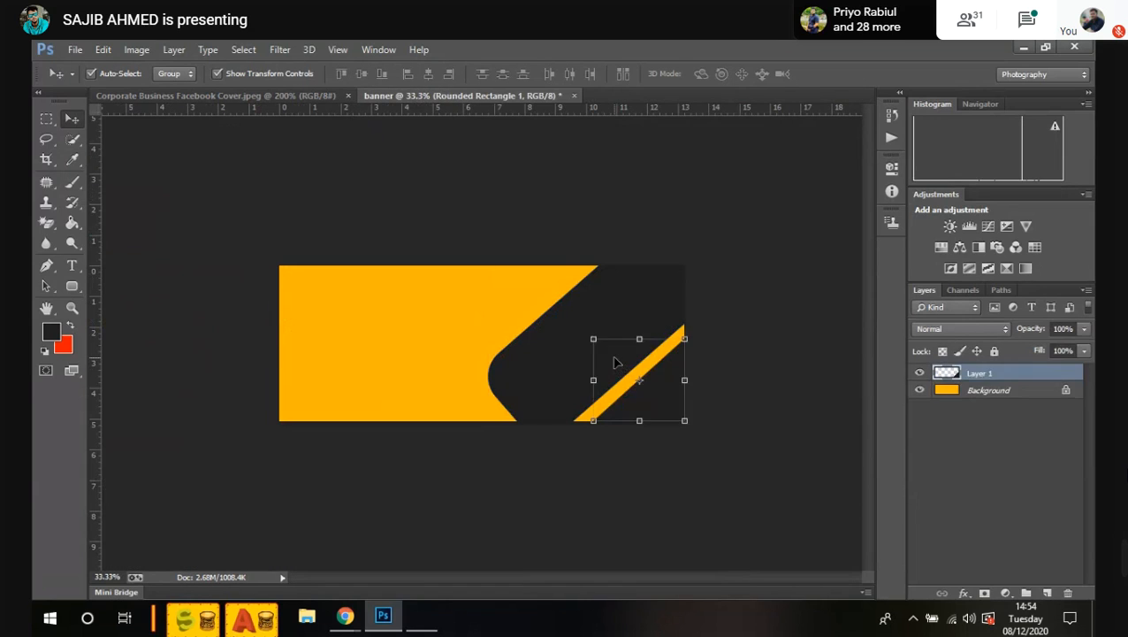
left_click(72, 286)
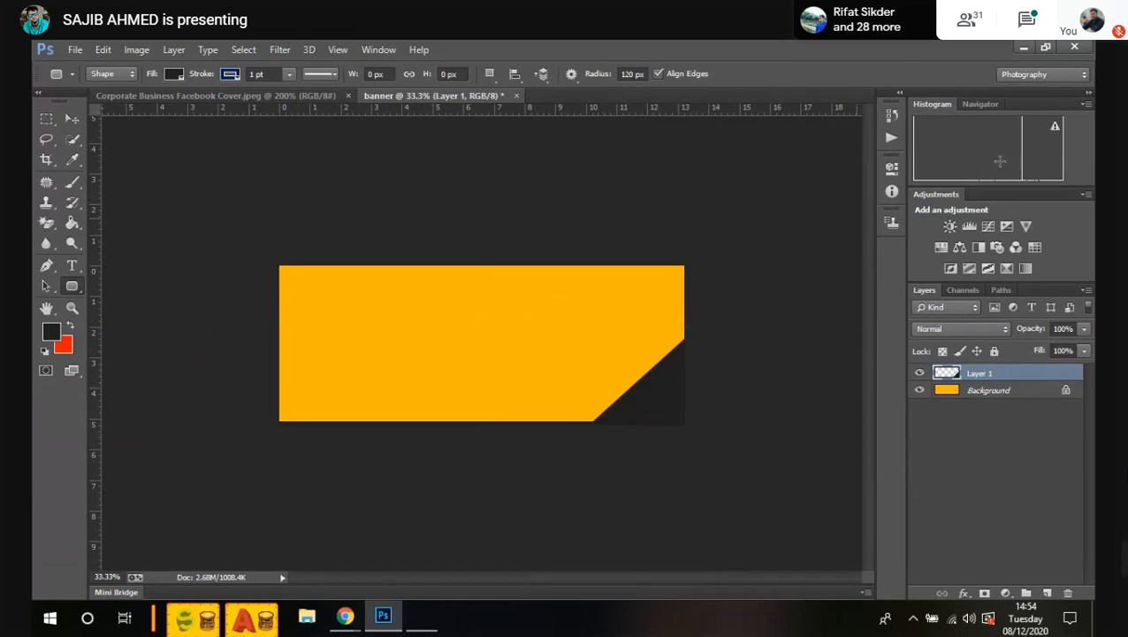
Step: Draw a 250 px radius pill shape rotated diagonally across the banner's right side
left_click_drag(633, 75, 558, 78)
type("250")
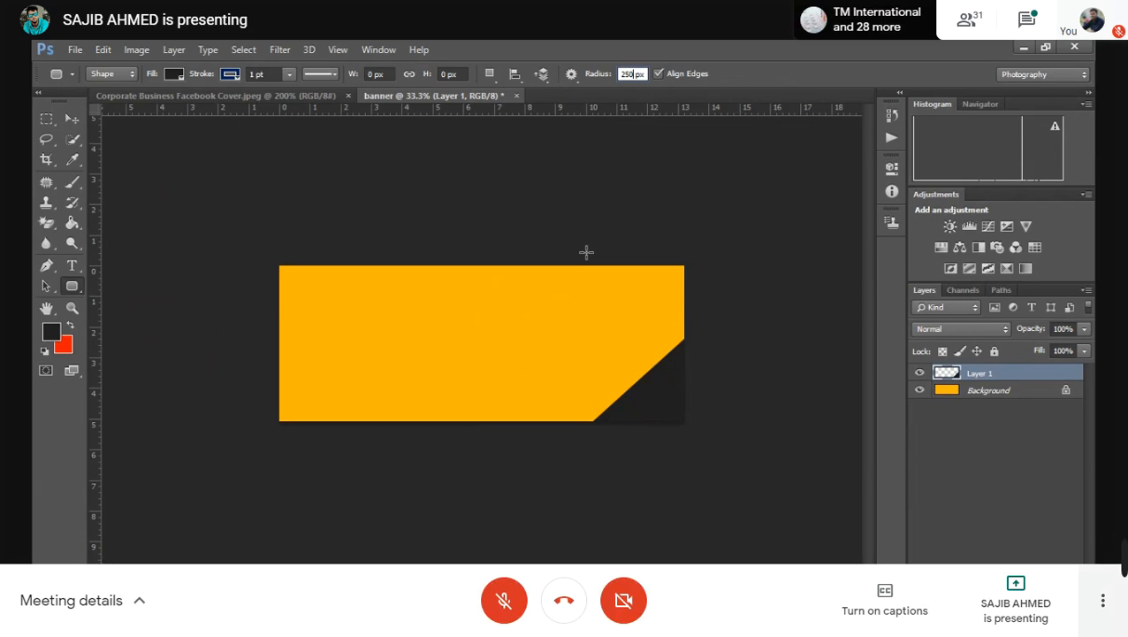
mouse_move(1124, 559)
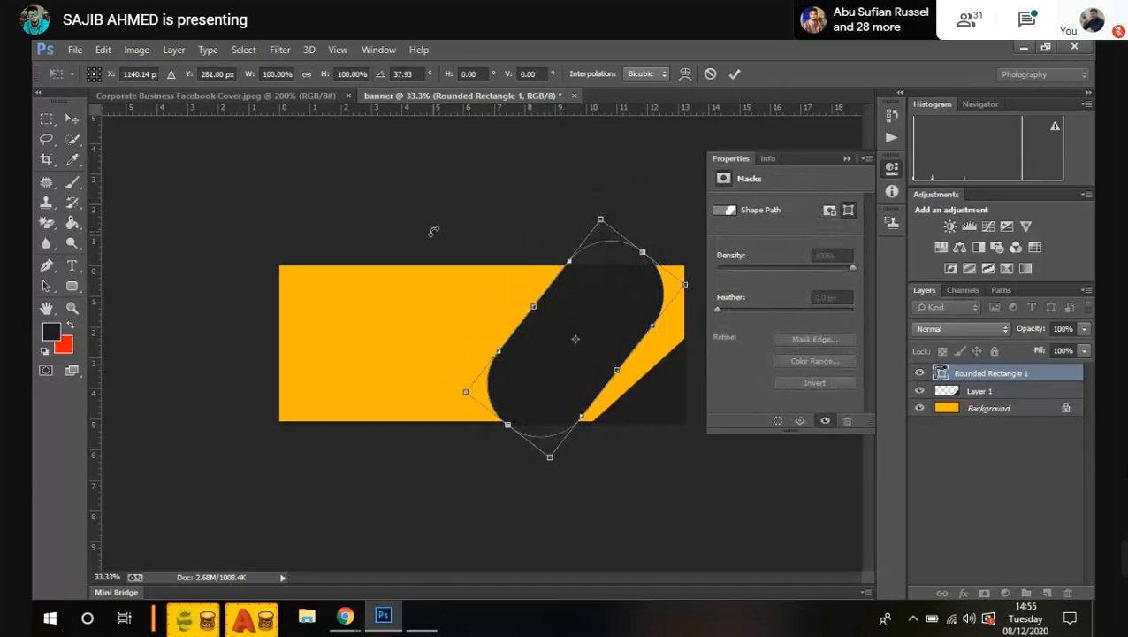
left_click_drag(433, 231, 463, 181)
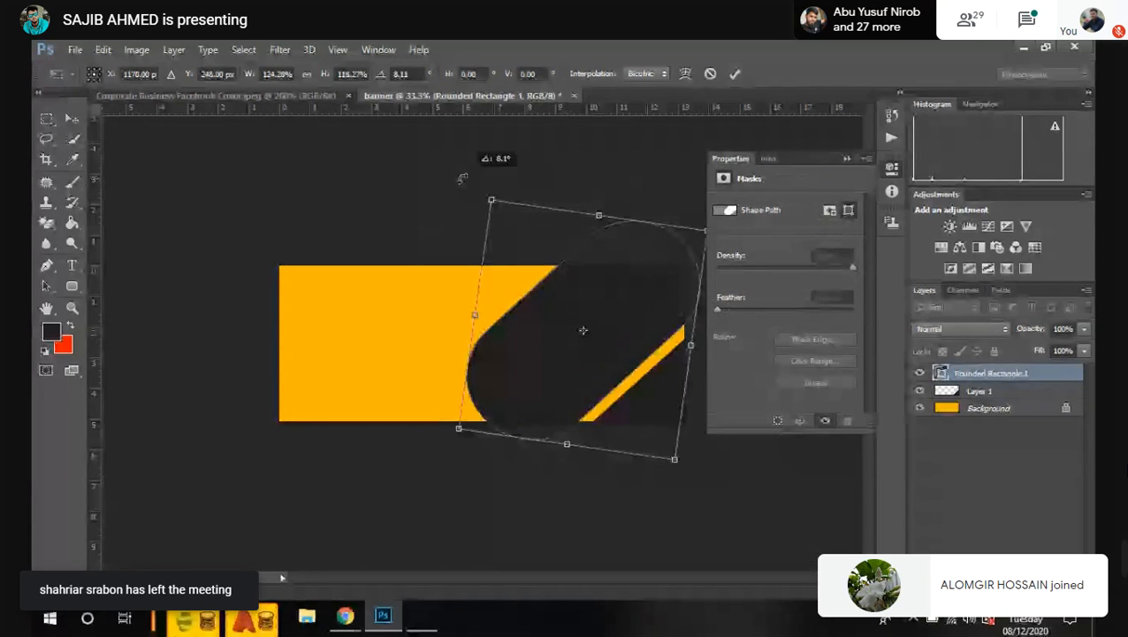
key("Return")
key("ctrl+minus")
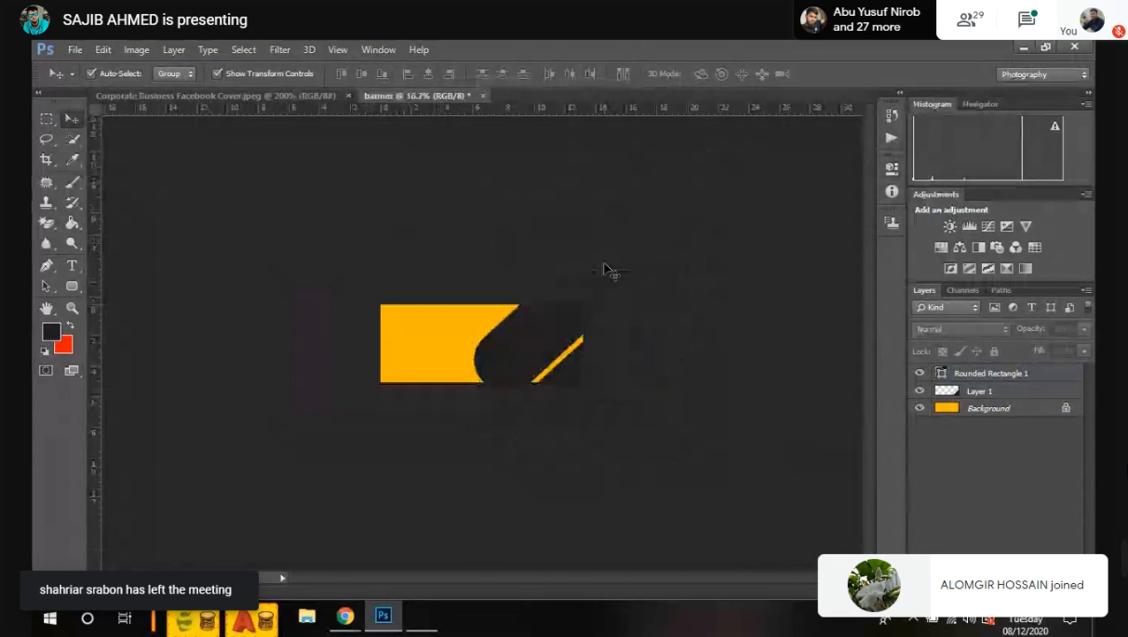
left_click(509, 332)
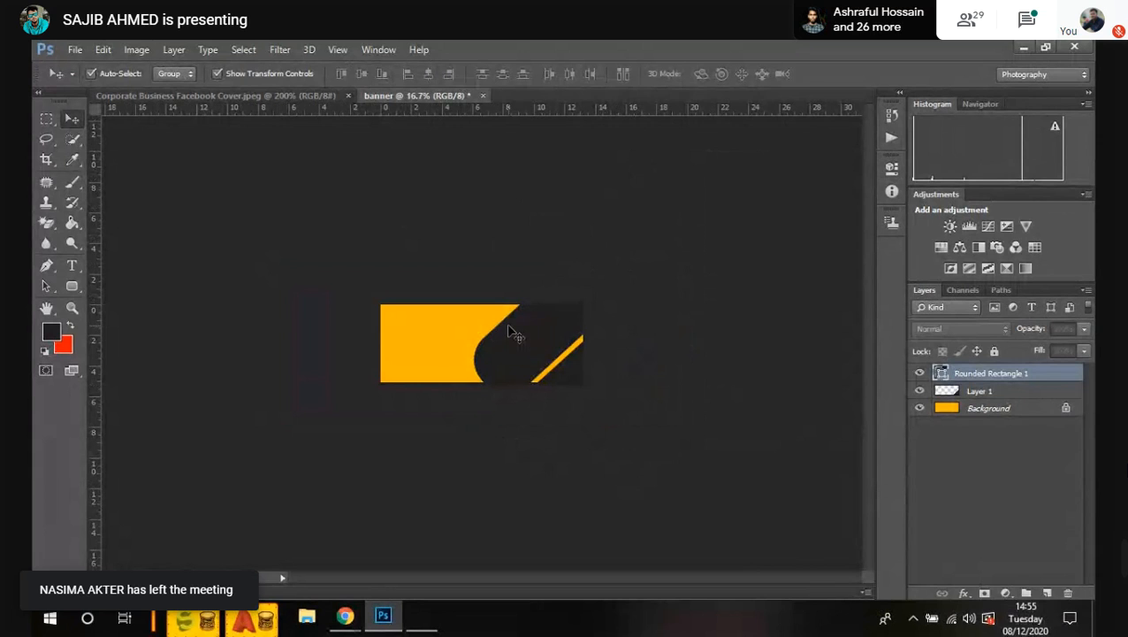
Step: Briefly check Google Meet, reselect the pill shape, then view the Corporate Business Facebook Cover reference
key("ctrl+t")
key("Return")
mouse_move(346, 610)
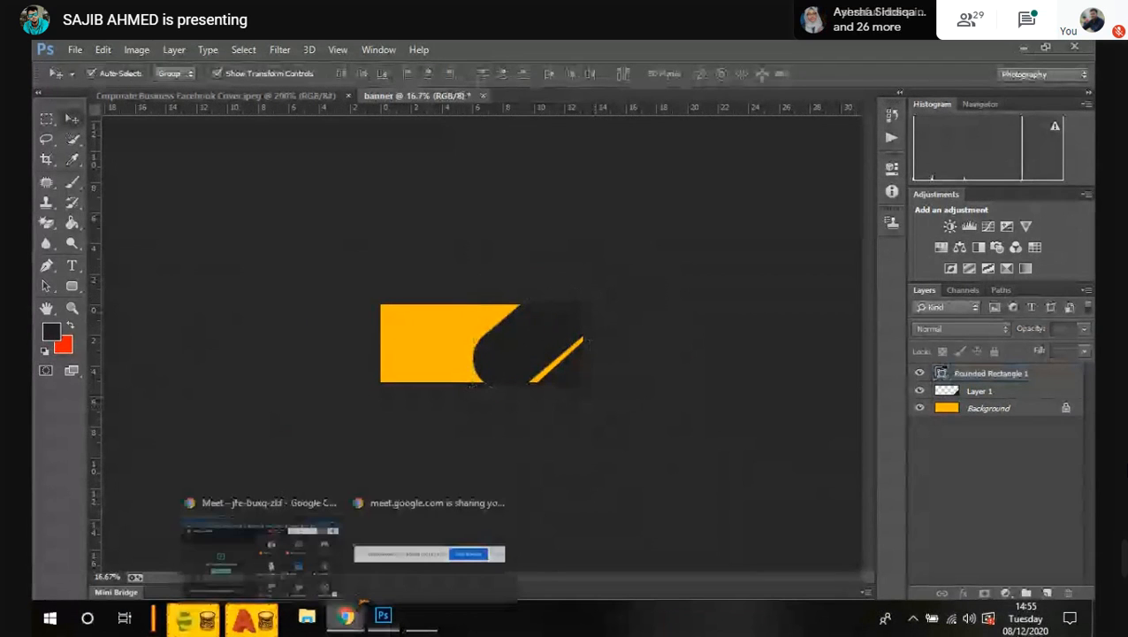
left_click(259, 552)
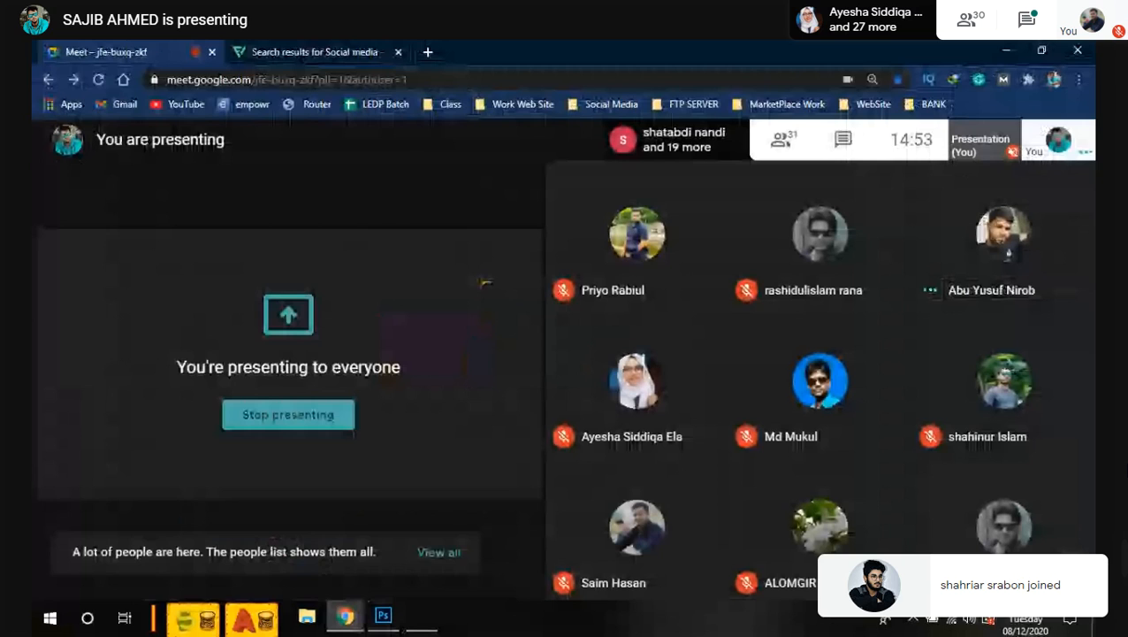
key("alt+Tab")
key("ctrl+t")
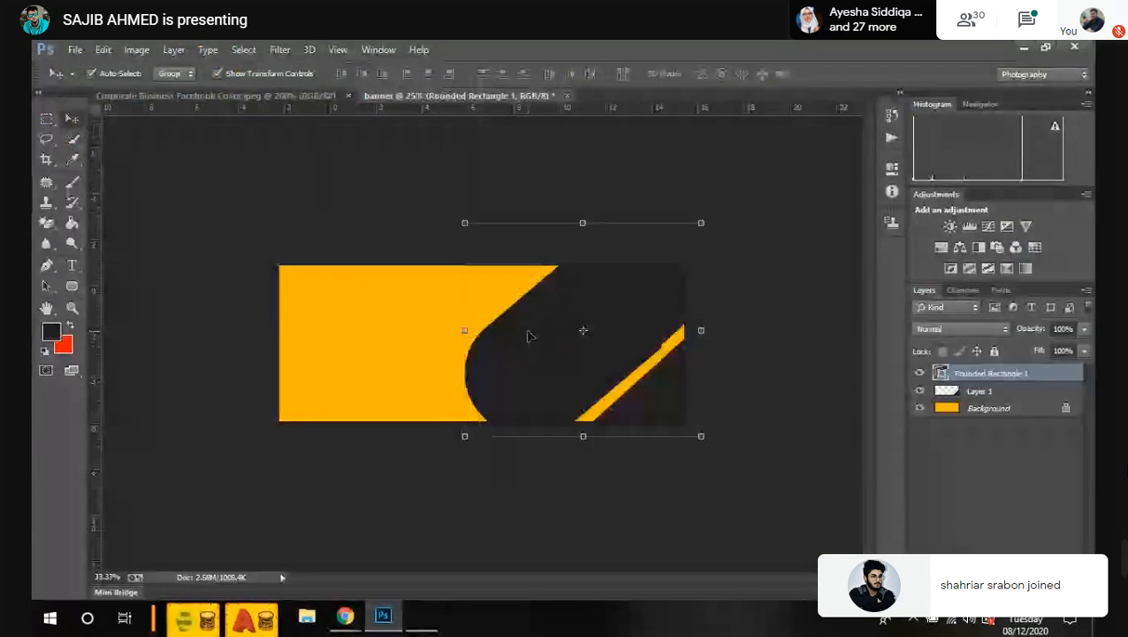
left_click(738, 332)
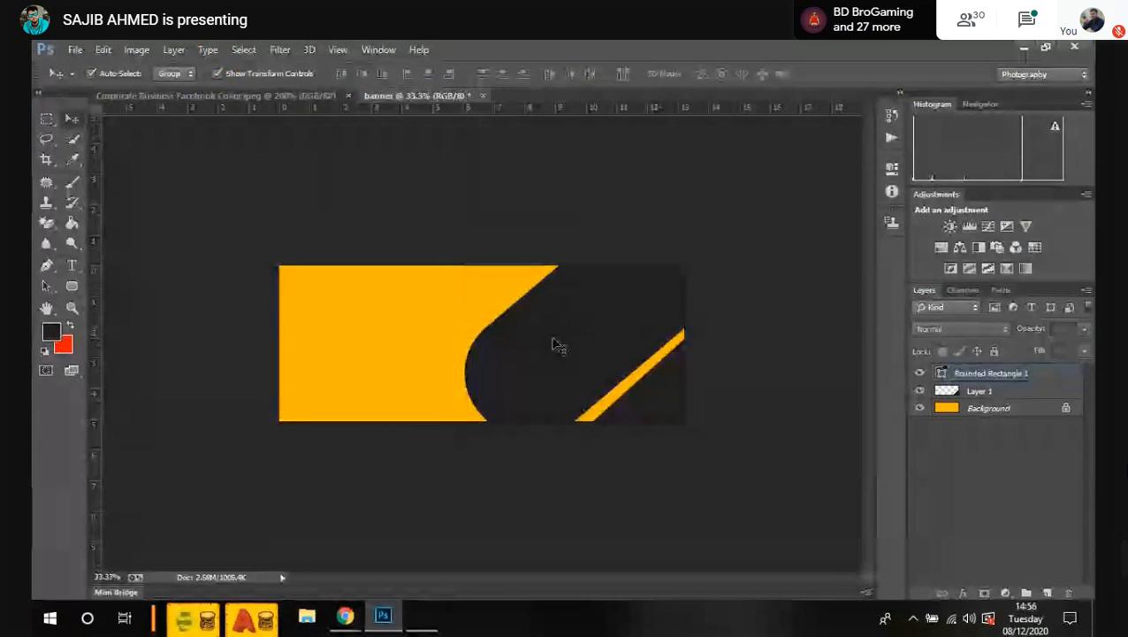
left_click(557, 345)
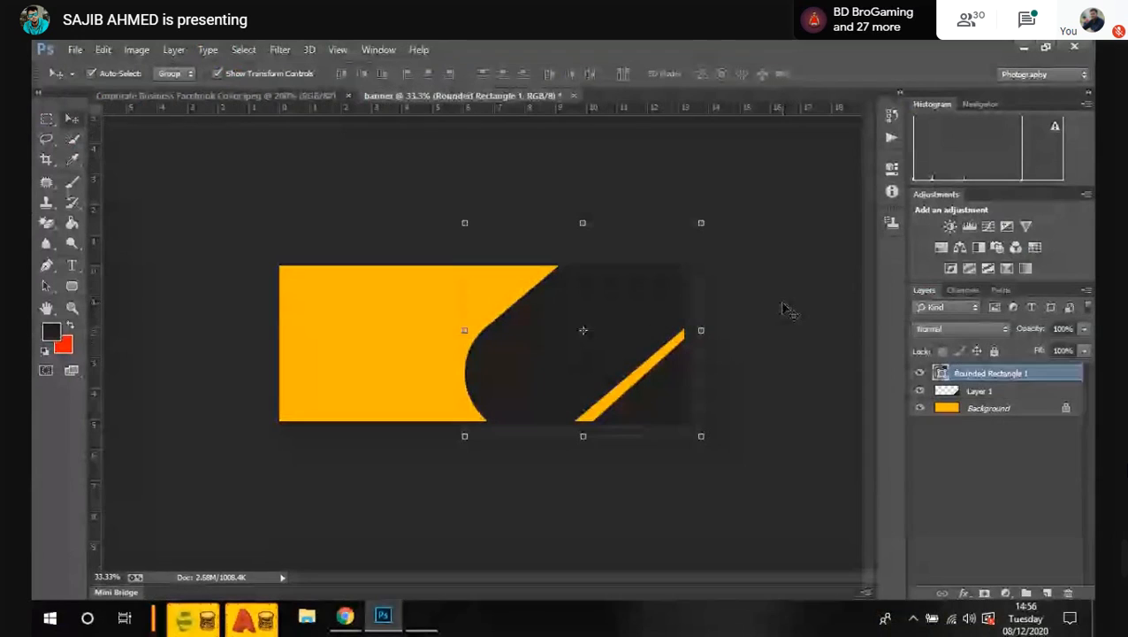
left_click(129, 94)
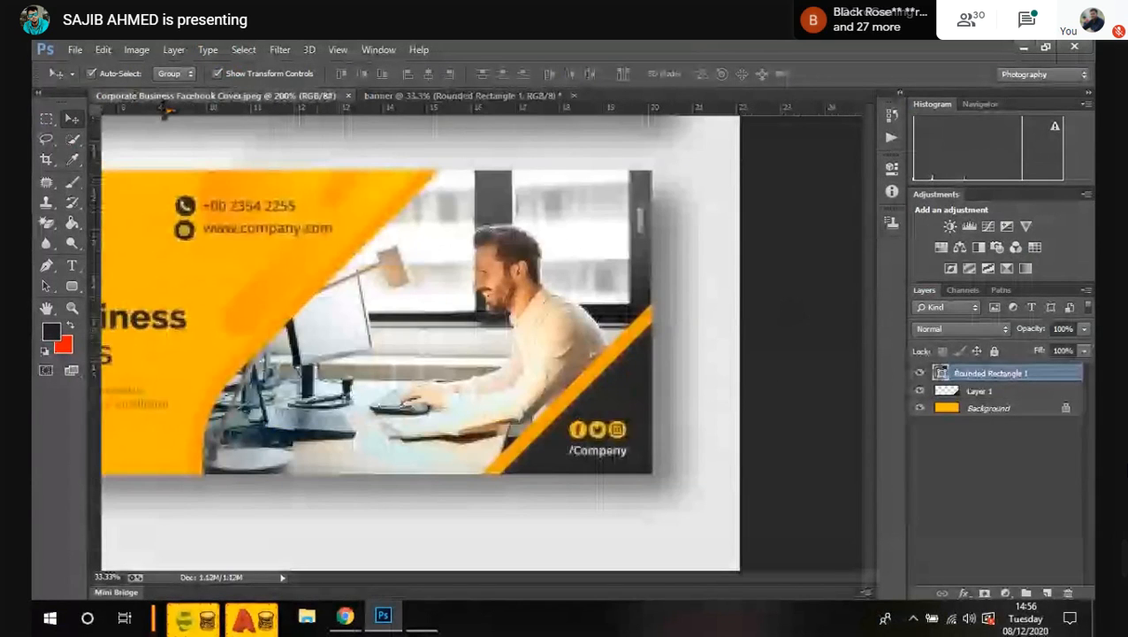
left_click(77, 50)
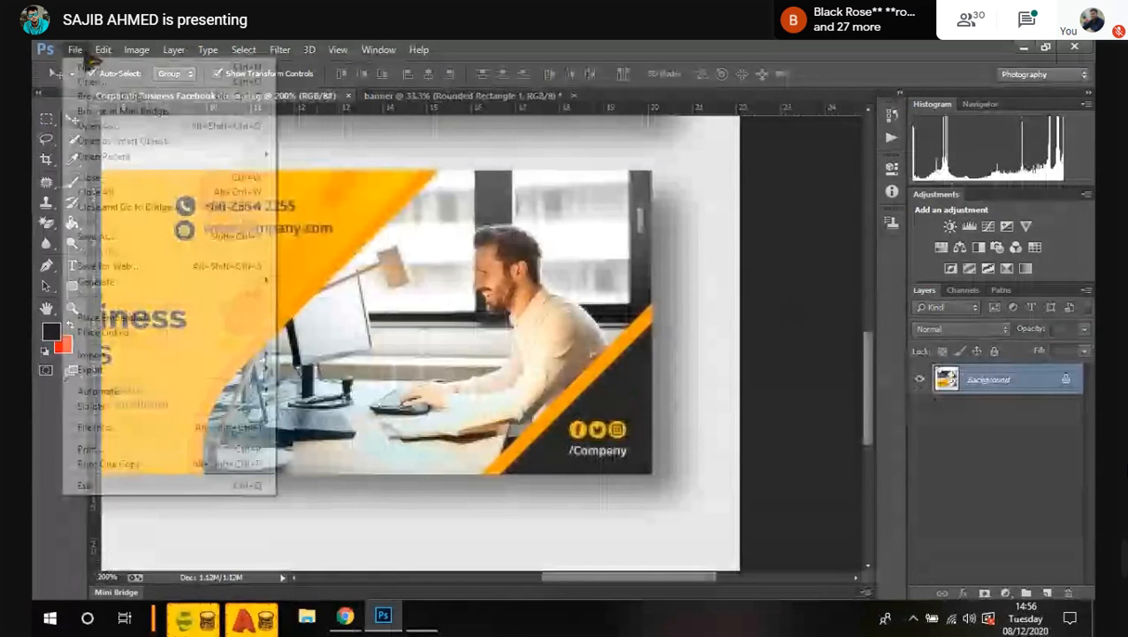
Step: Use File > Open to browse the E: drive's Web Page Desgin and Downloads QR folders for the photo
left_click(92, 66)
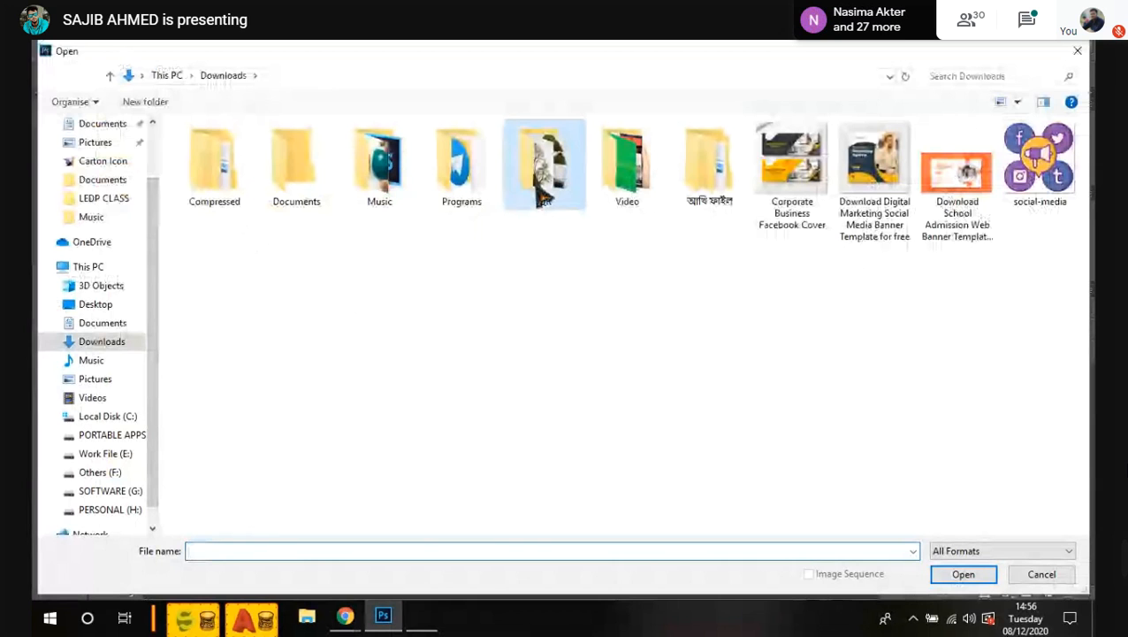
left_click(105, 454)
double_click(237, 362)
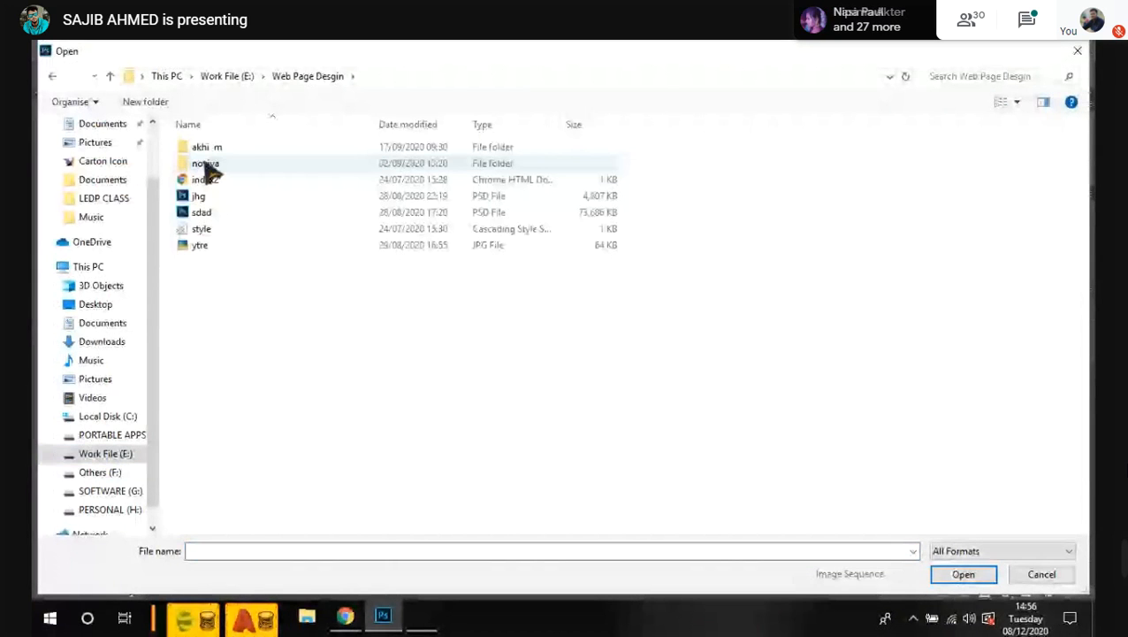
double_click(52, 77)
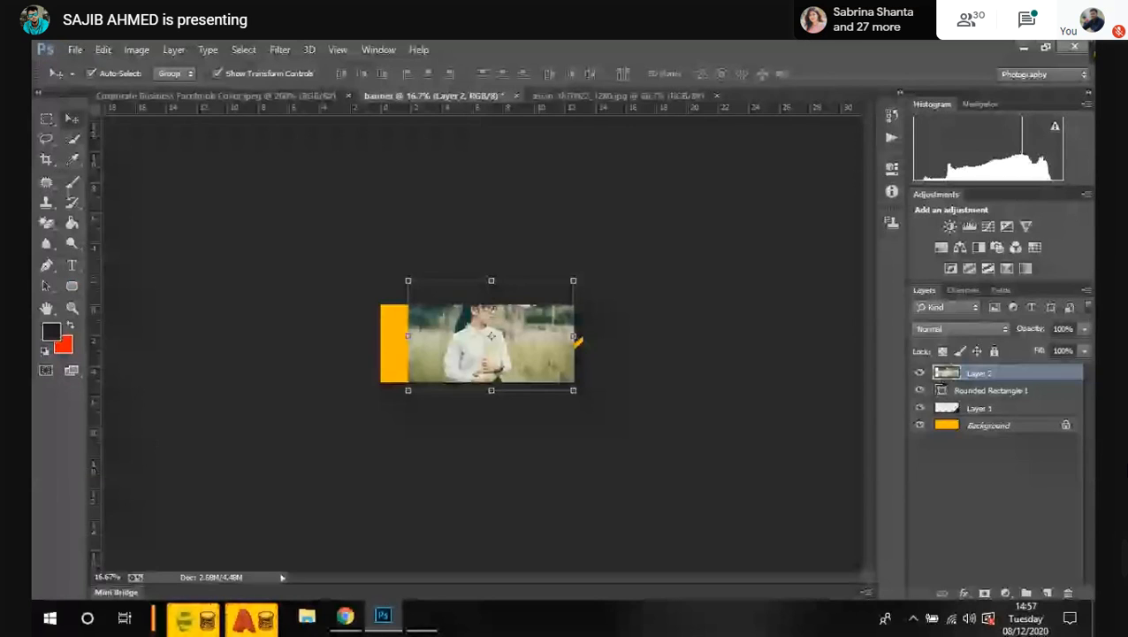
Step: Scale the placed girl photo down and move it over the dark rounded pill shape
left_click_drag(574, 277, 535, 307)
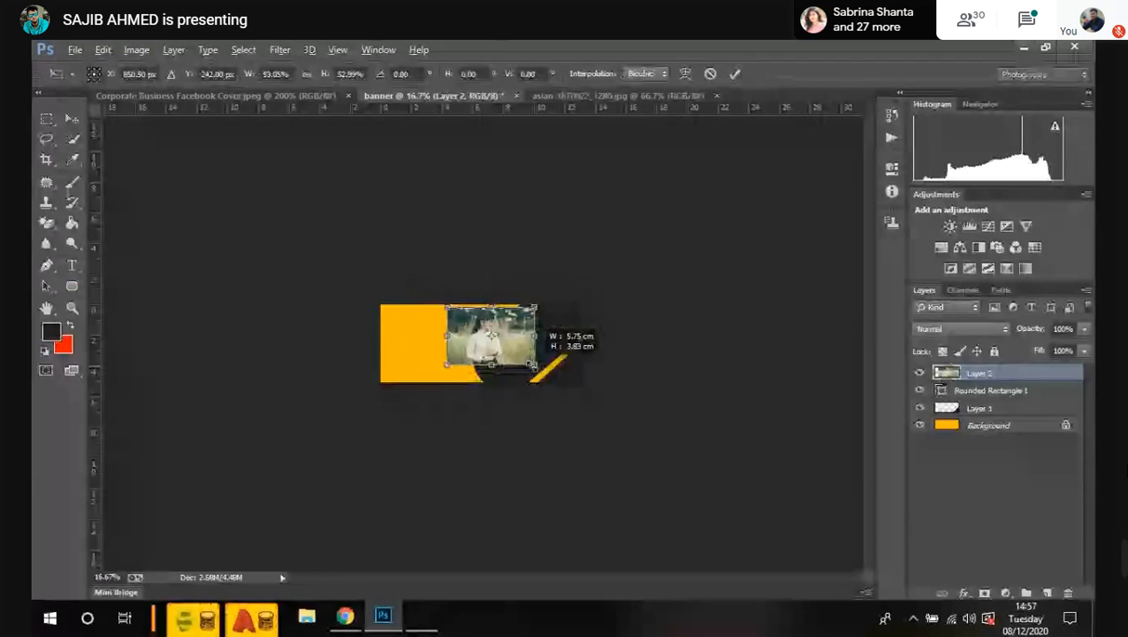
left_click_drag(534, 364, 547, 375)
left_click_drag(522, 339, 557, 343)
key("Return")
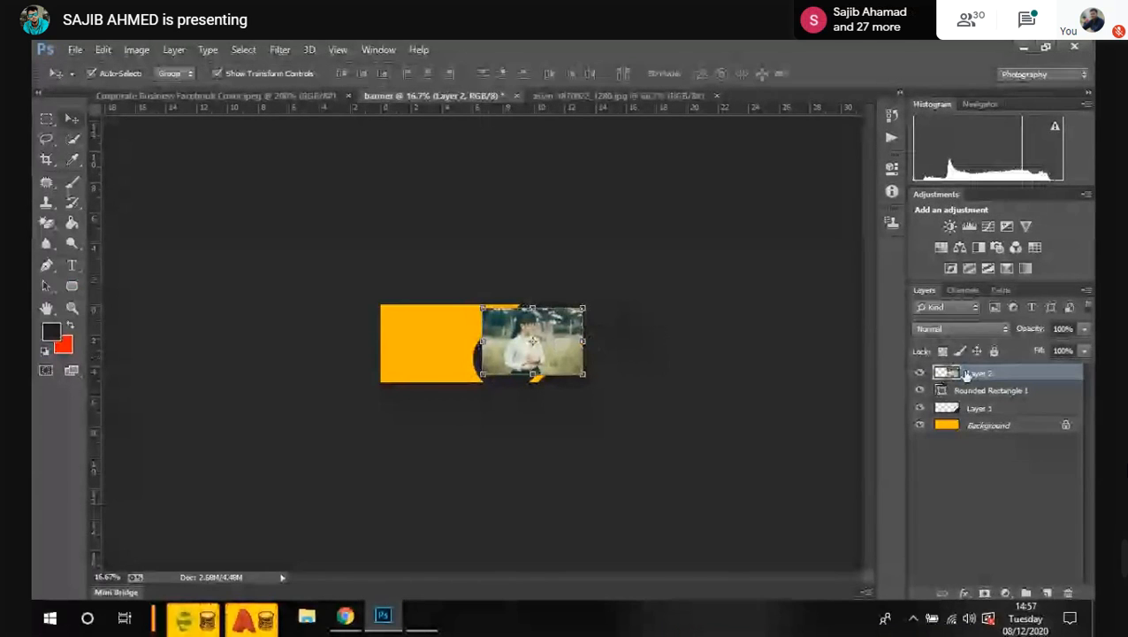
Step: Clip Layer 2 to Rounded Rectangle 1, nudge the photo down inside it, and select the shape layer at 50%
right_click(967, 375)
left_click(696, 311)
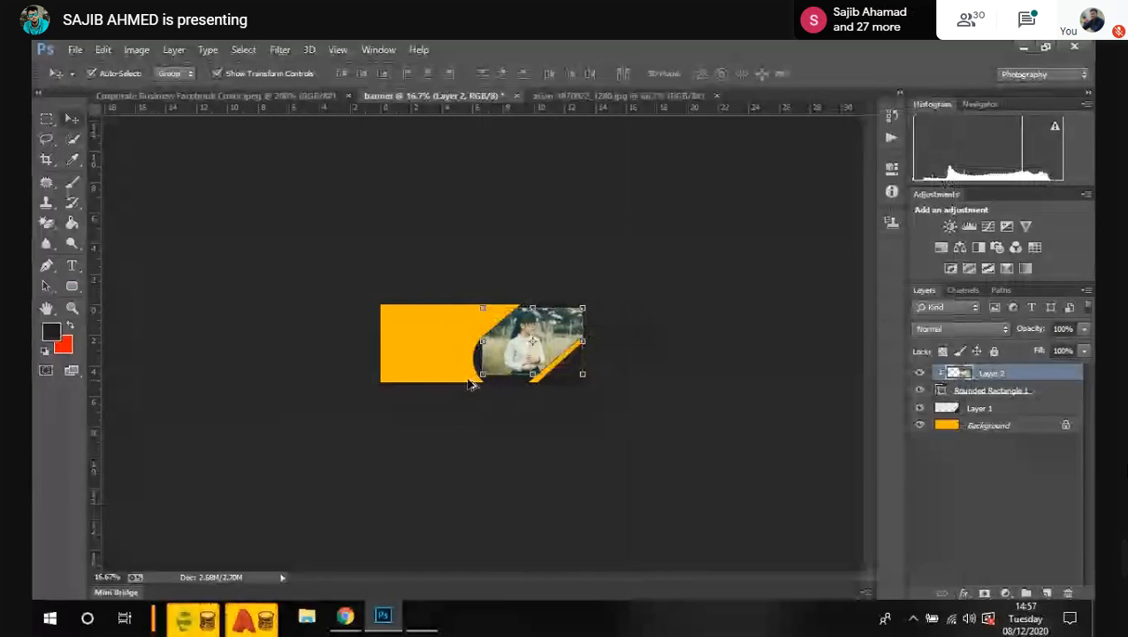
key("ctrl+t")
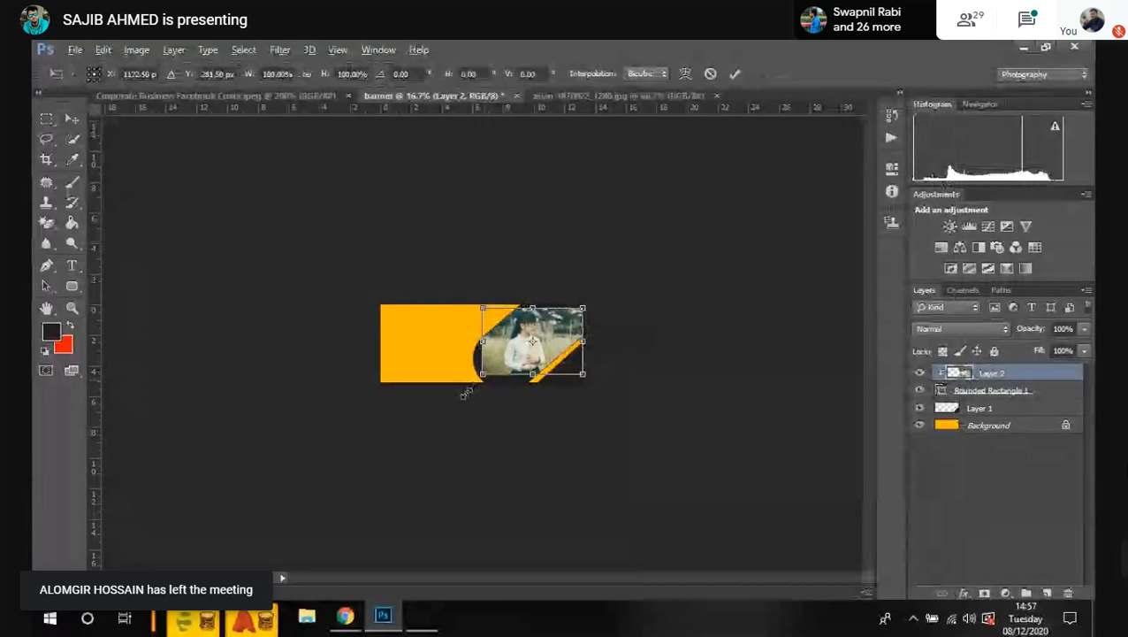
key("v")
left_click(504, 264)
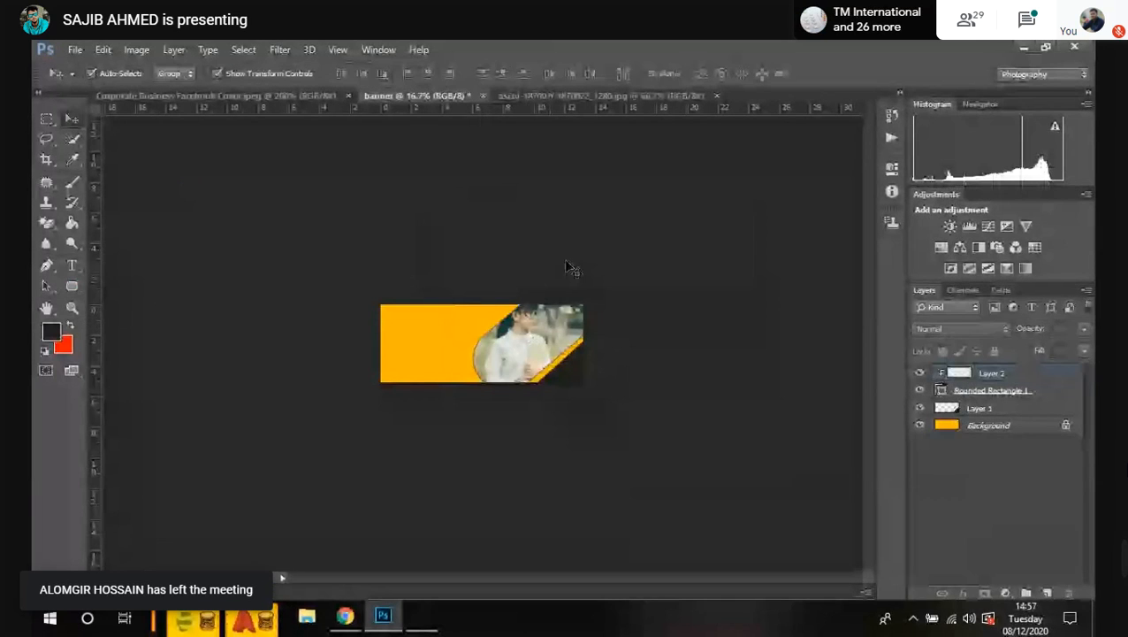
left_click_drag(516, 324, 521, 347)
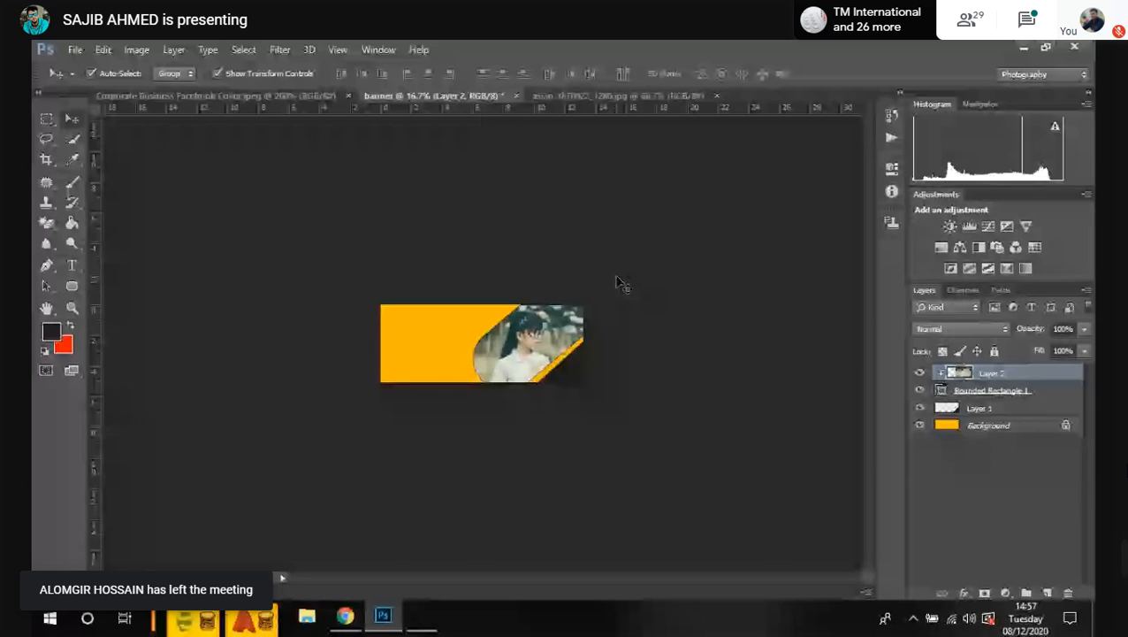
key("ctrl+plus")
key("ctrl+plus")
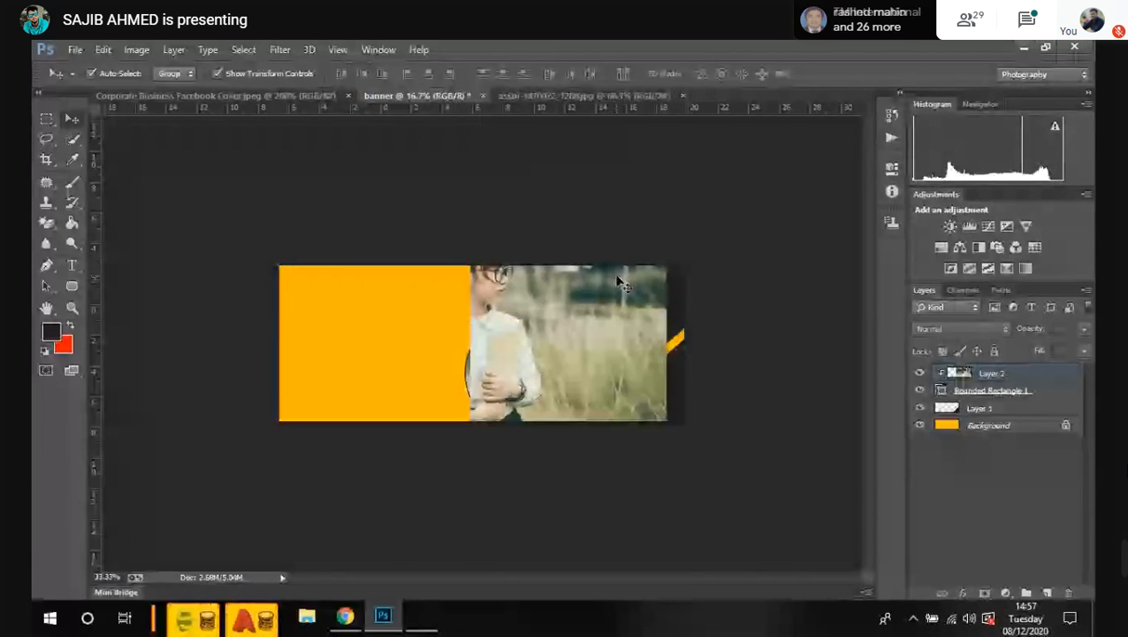
key("ctrl+plus")
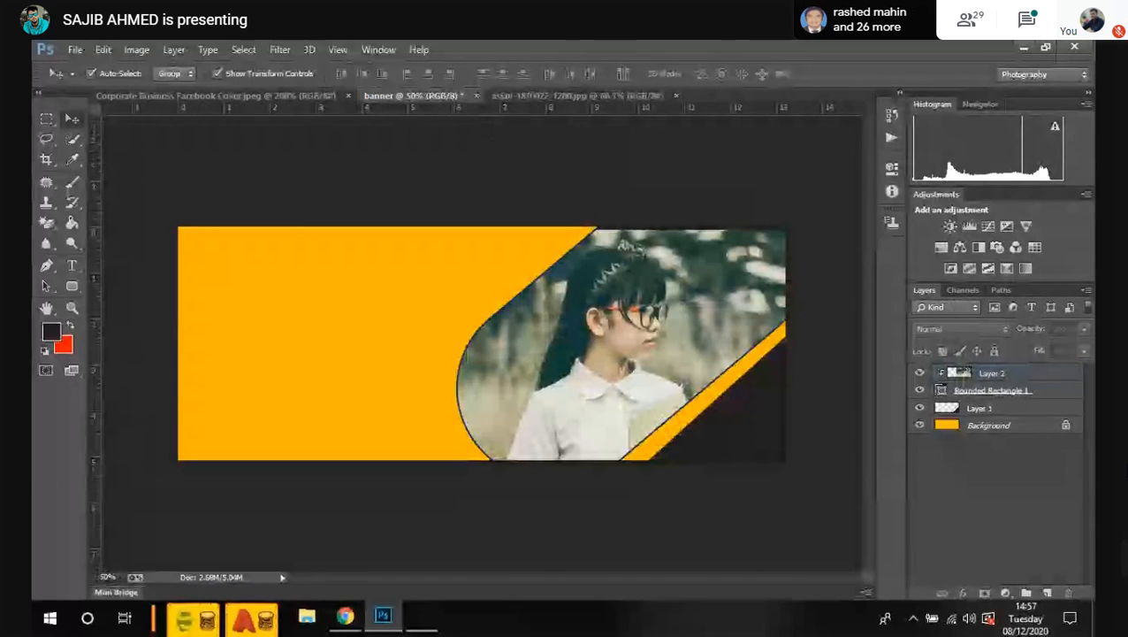
left_click(971, 394)
Step: Deselect the shape, zoom out on the banner, and pin the presentation in Google Meet
left_click(430, 187)
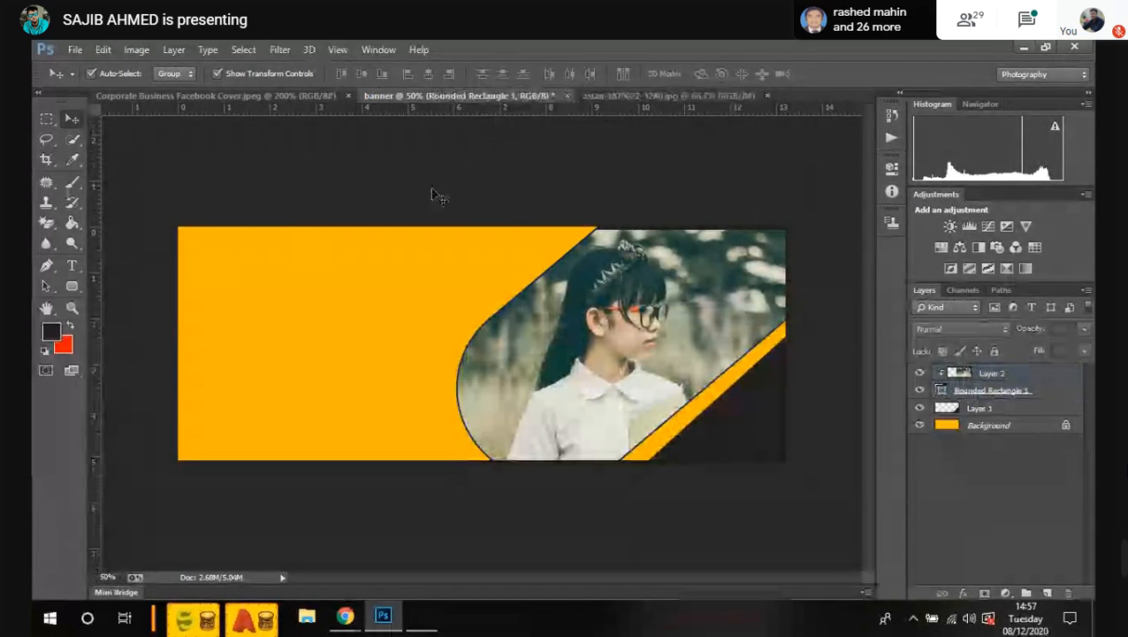
key("ctrl+minus")
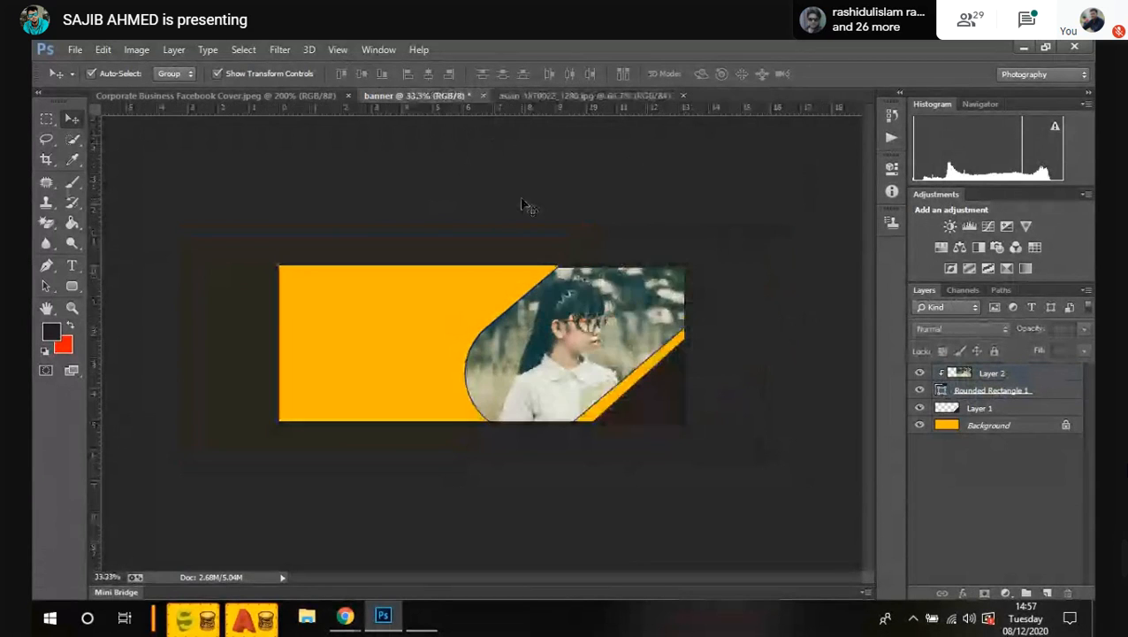
key("ctrl+minus")
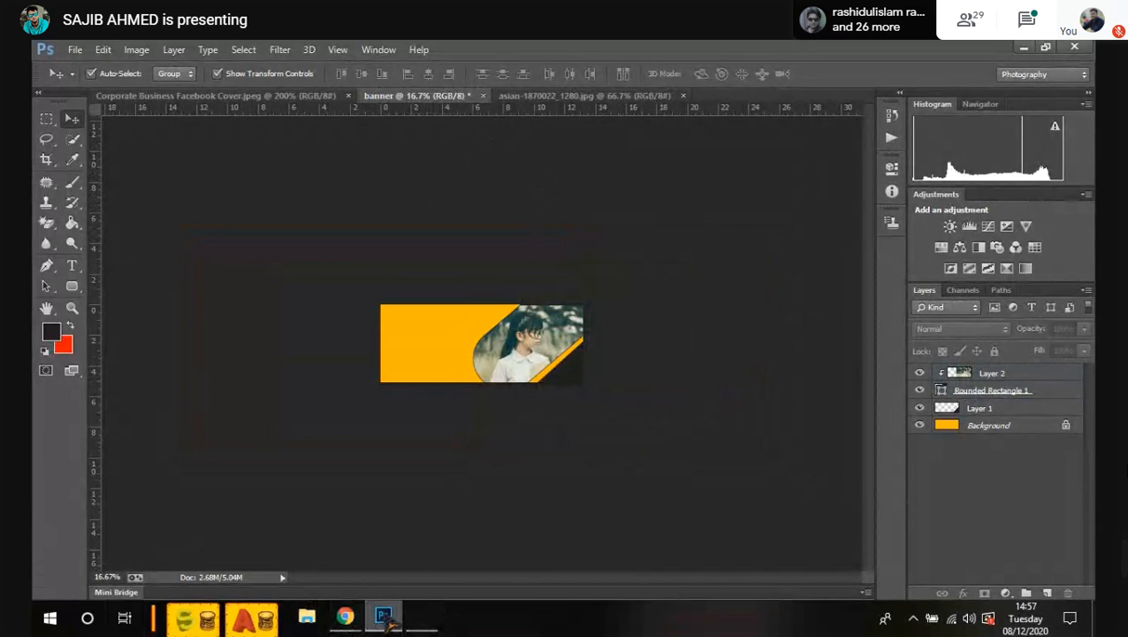
left_click(386, 618)
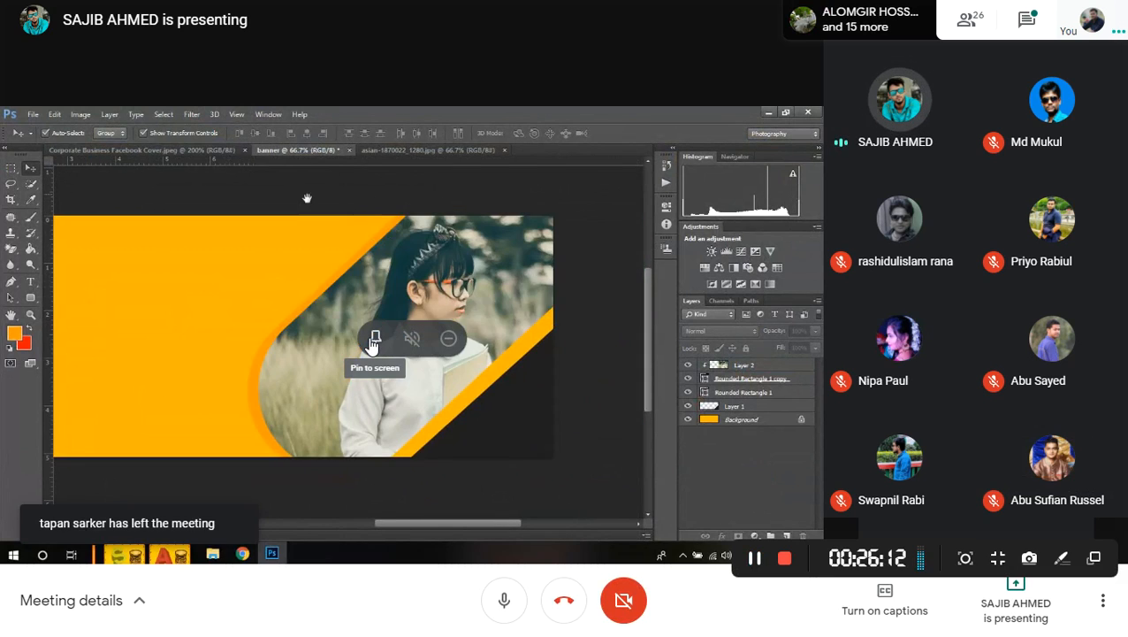
left_click(369, 337)
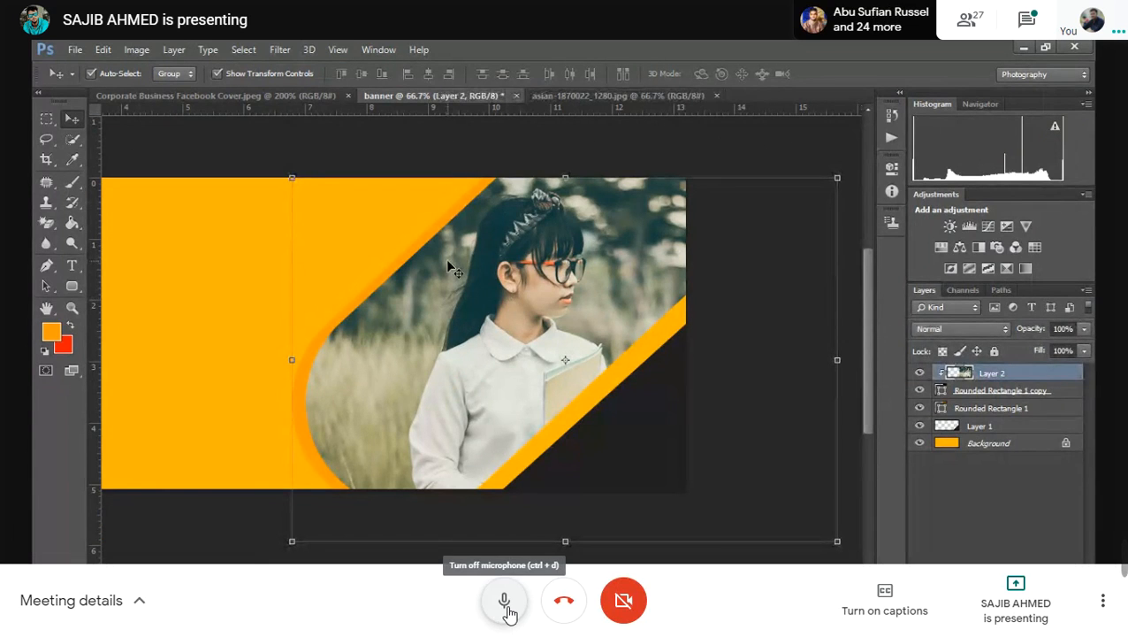
Step: Mute the Google Meet microphone, then open Photoshop's shape tool flyout to pick Rounded Rectangle
left_click(505, 603)
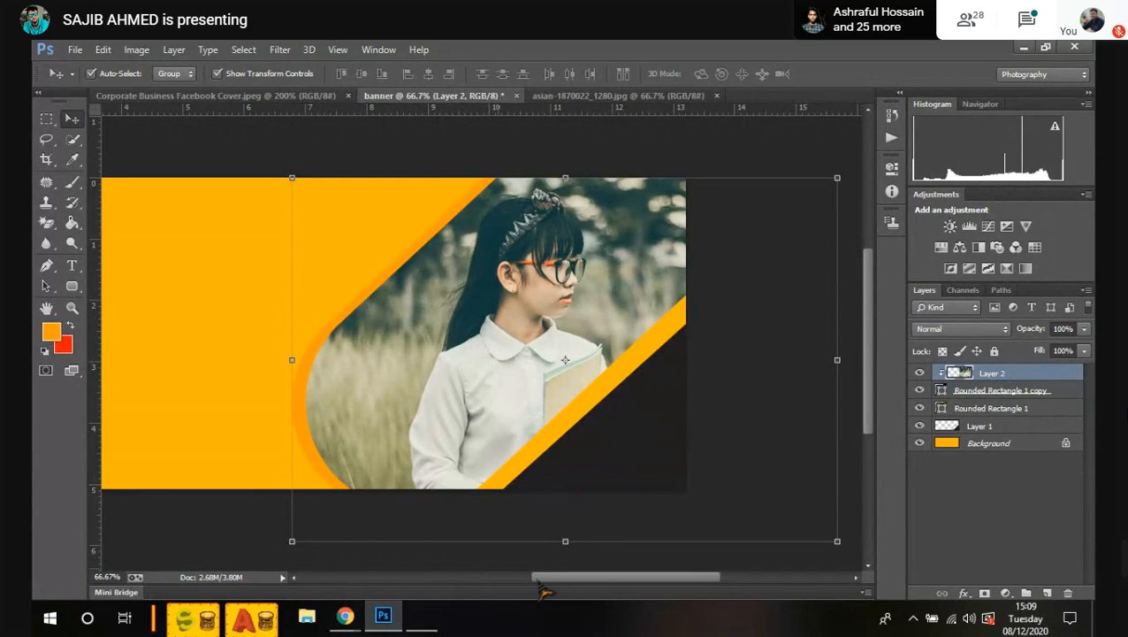
scroll(598, 591, "left", 5)
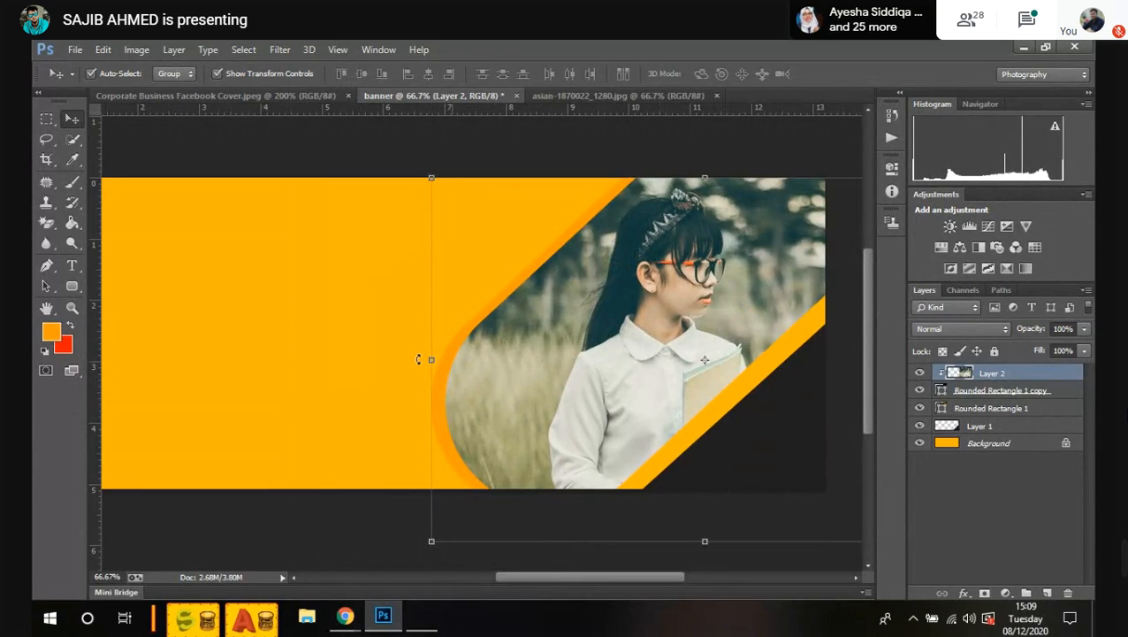
left_click(71, 288)
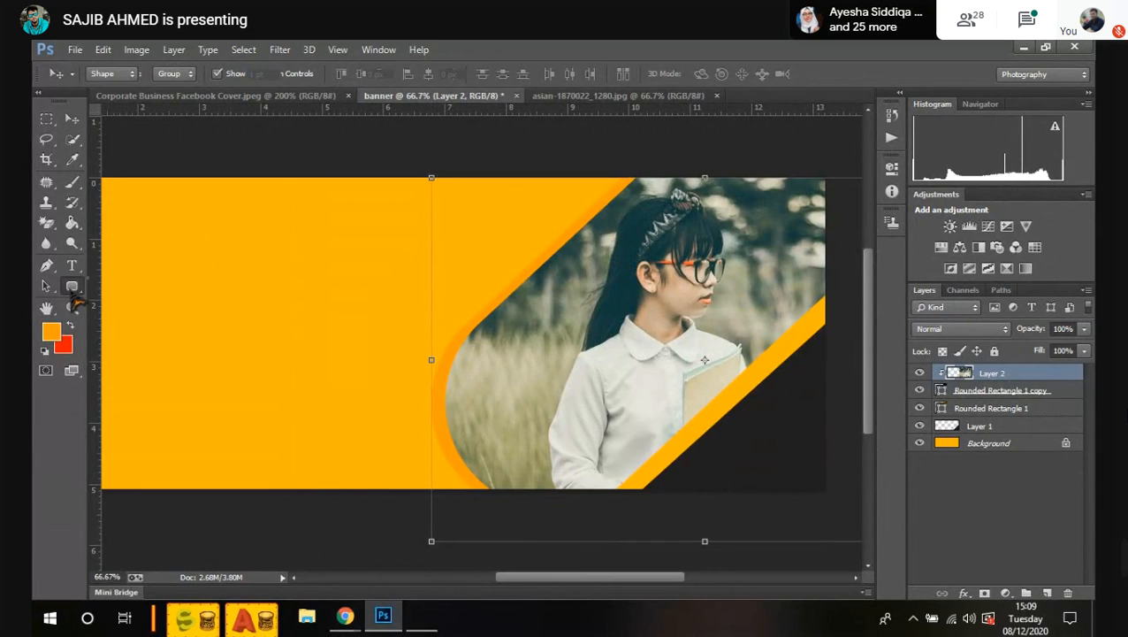
left_click(72, 289)
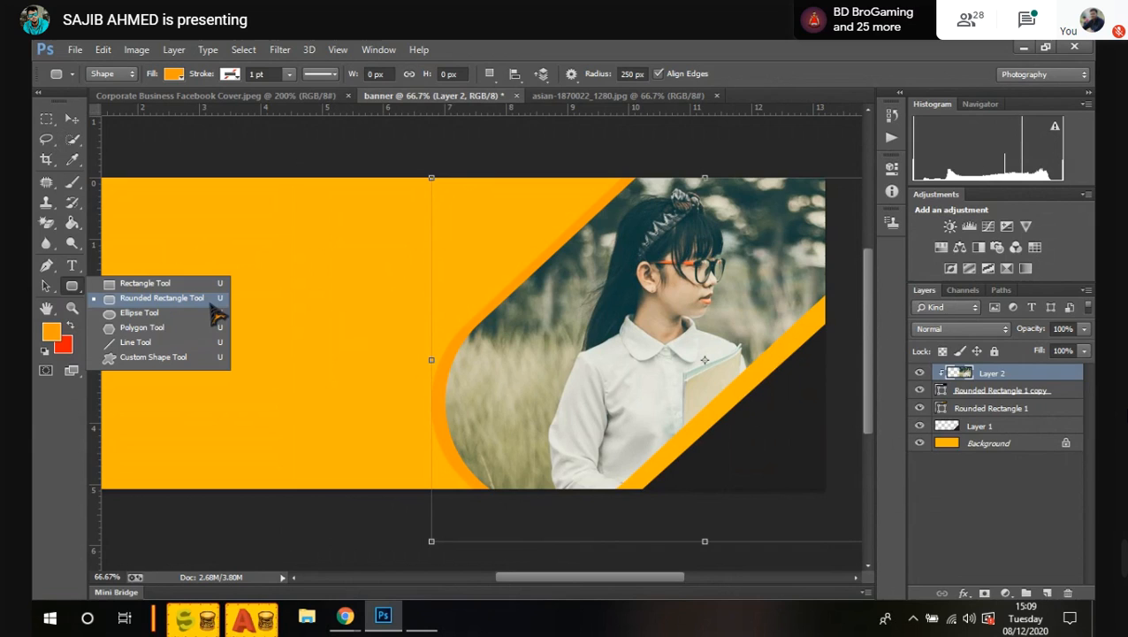
left_click(107, 301)
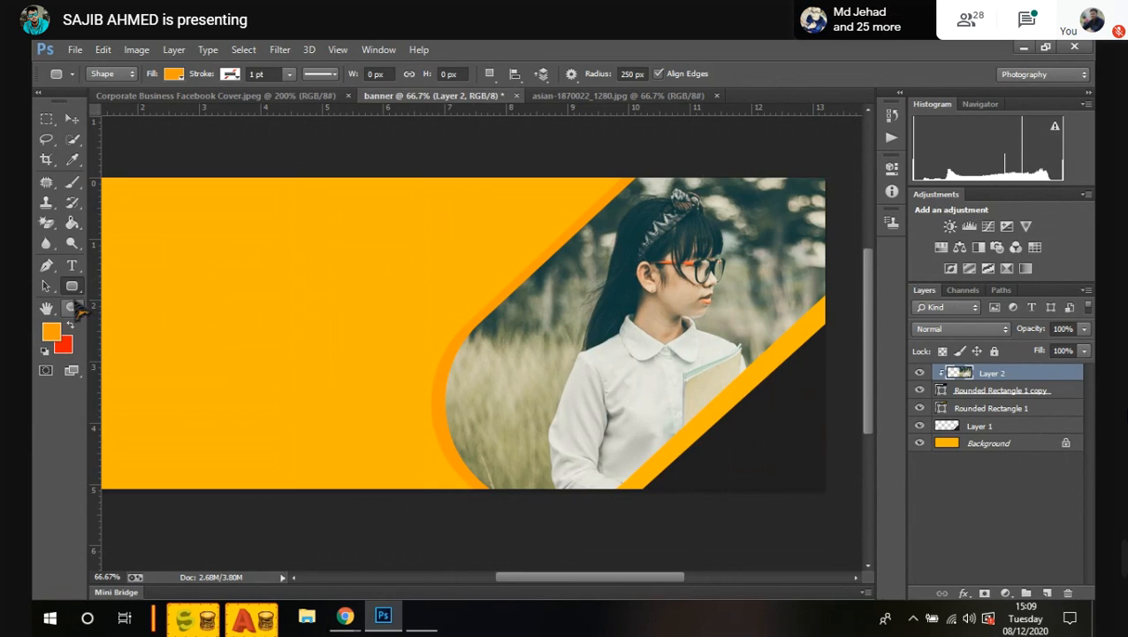
type("0")
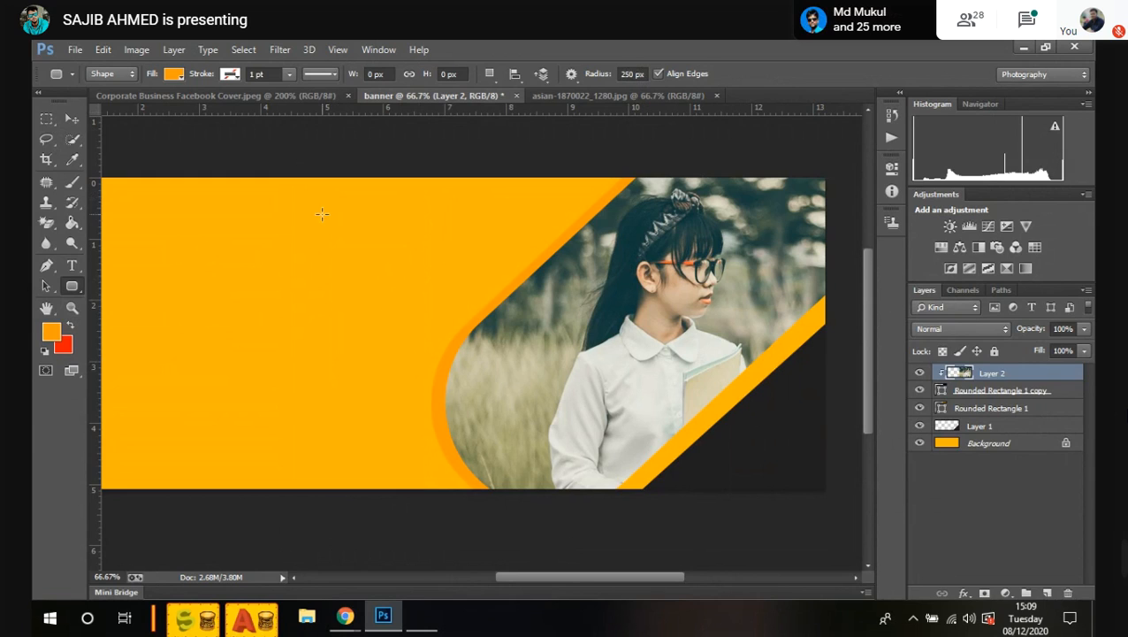
left_click_drag(249, 231, 392, 550)
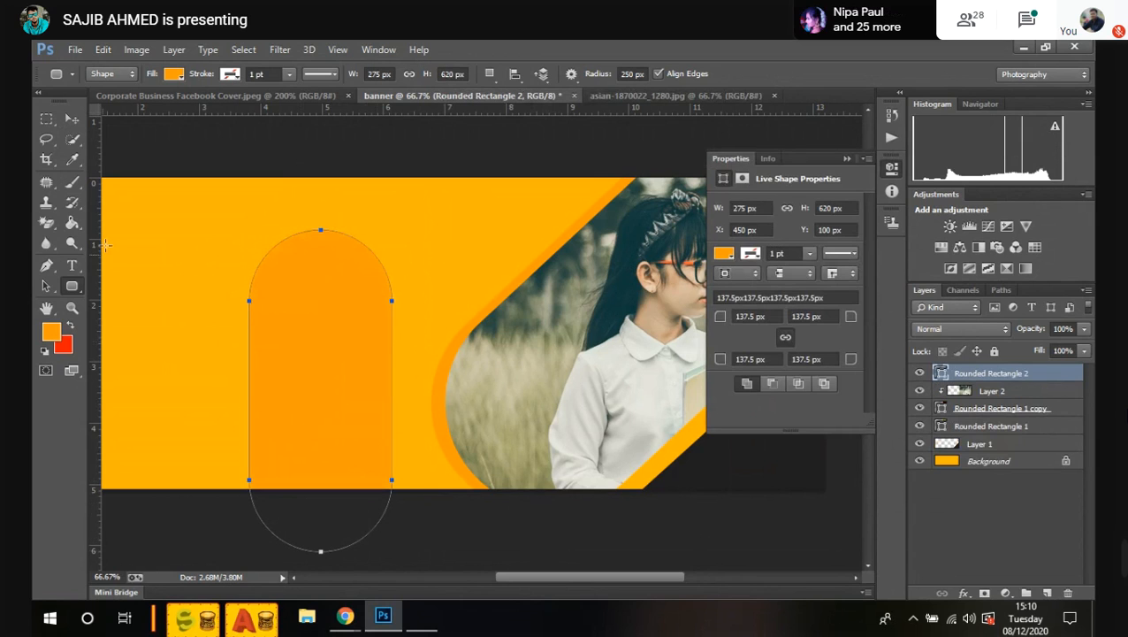
key("v")
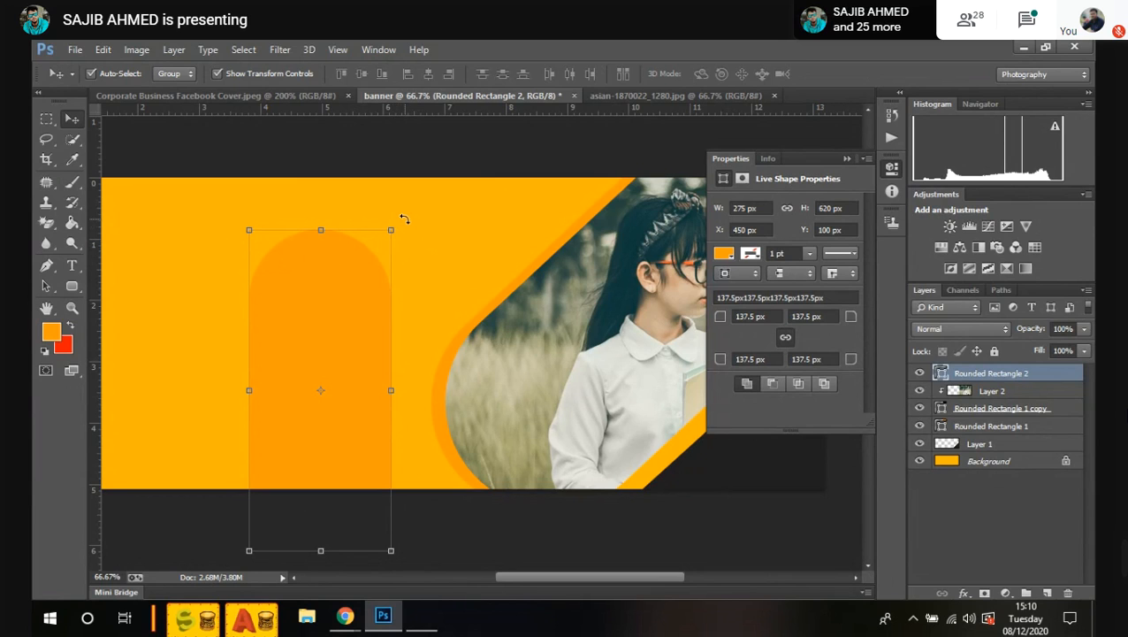
left_click_drag(403, 219, 498, 338)
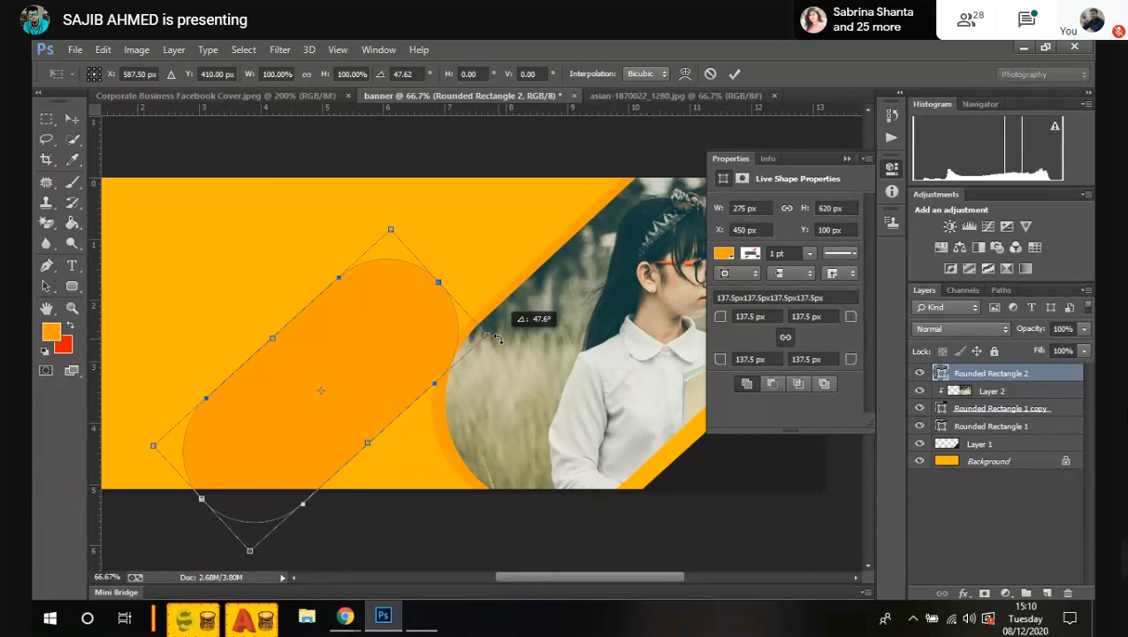
left_click_drag(498, 339, 254, 359)
left_click_drag(438, 316, 439, 310)
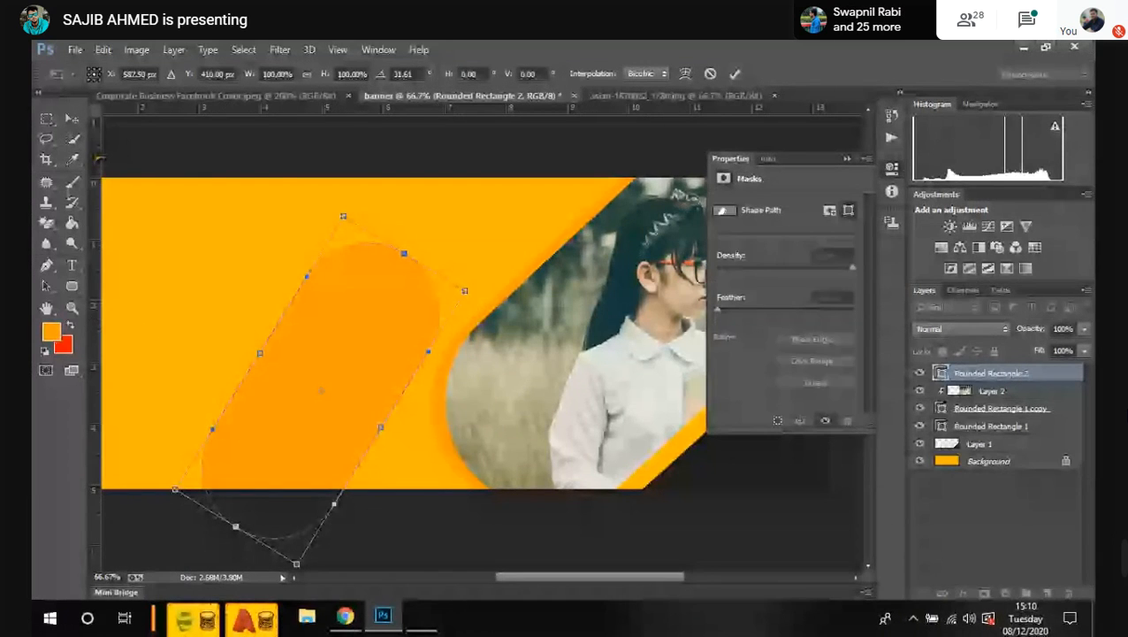
left_click(71, 118)
key("Return")
key("Delete")
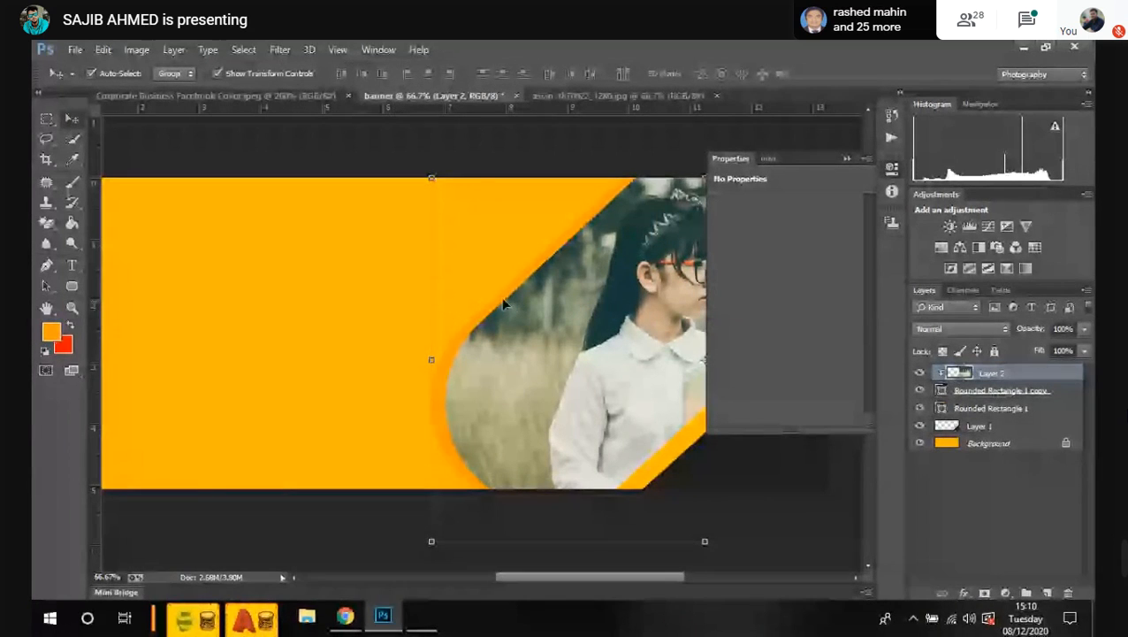
Step: Hide and re-show Layer 2, Rounded Rectangle 1 copy and Rounded Rectangle 1 to check each
left_click(371, 285)
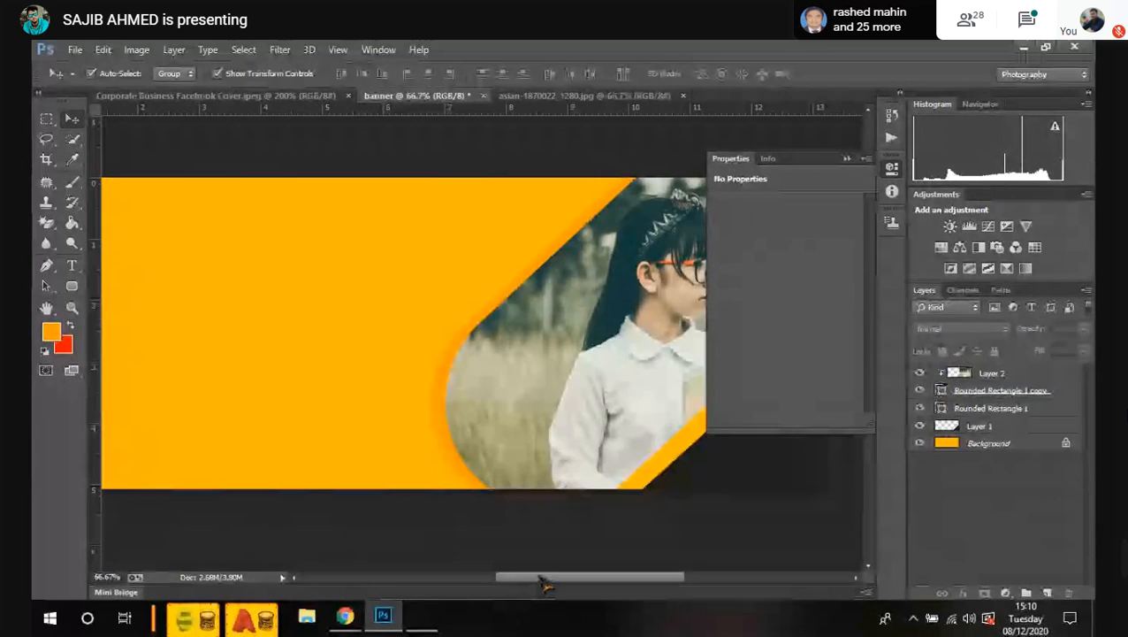
left_click_drag(544, 584, 574, 584)
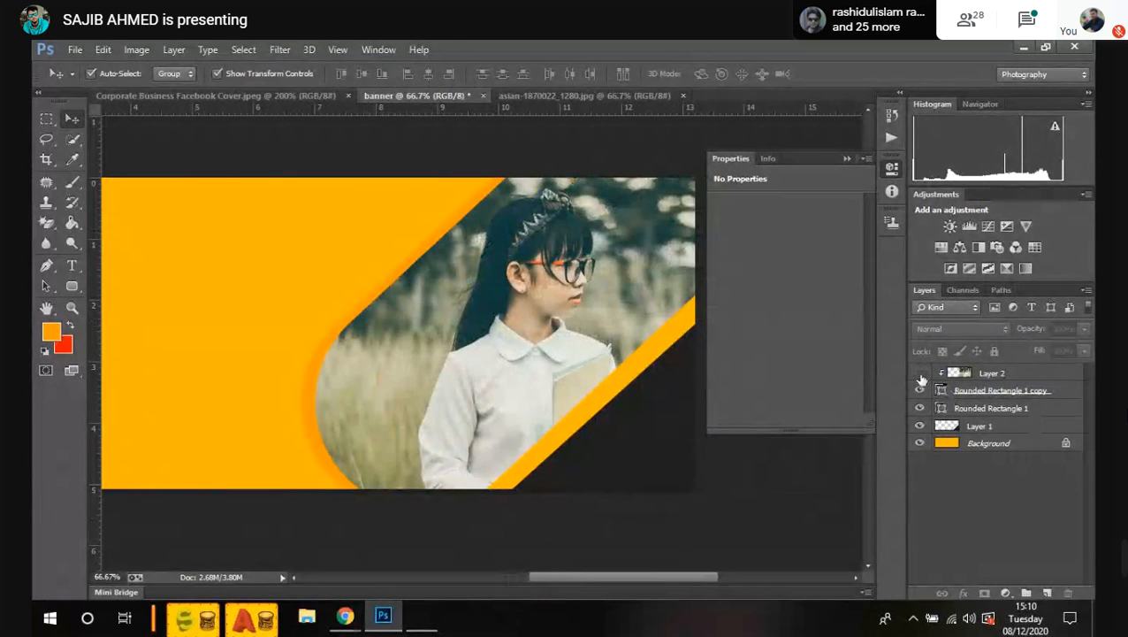
left_click(920, 373)
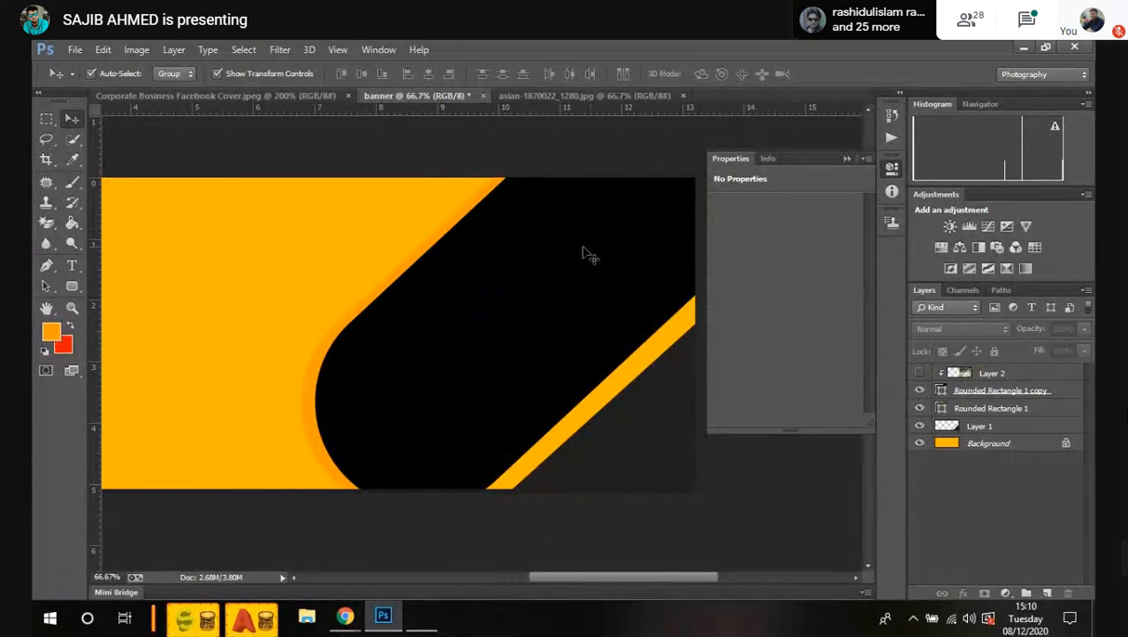
left_click(919, 390)
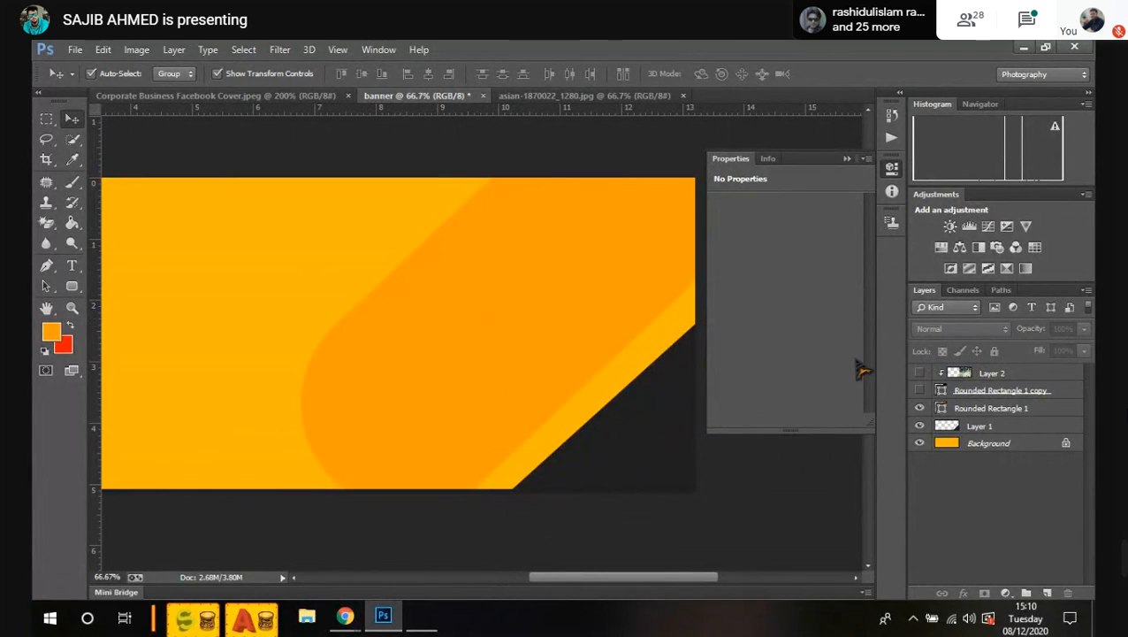
left_click(919, 408)
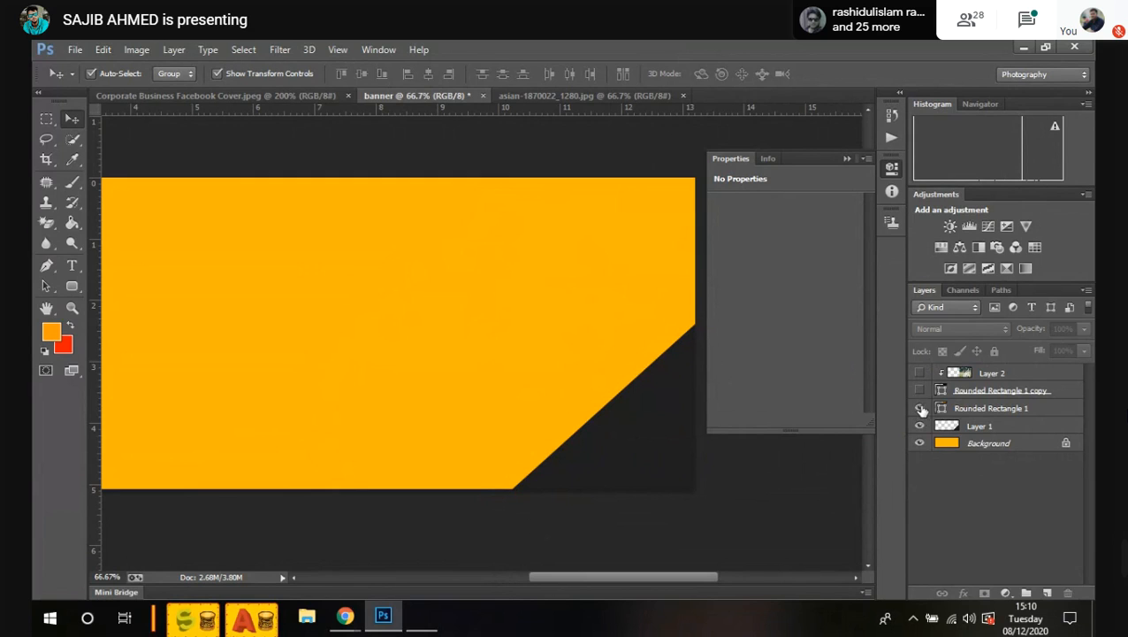
left_click(920, 408)
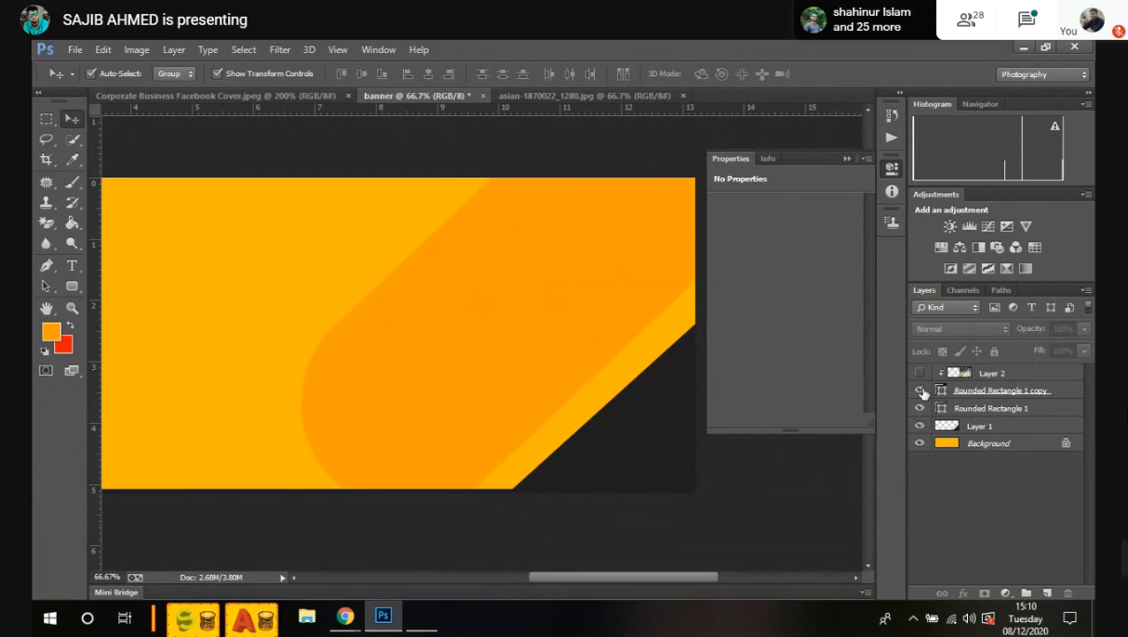
left_click(919, 390)
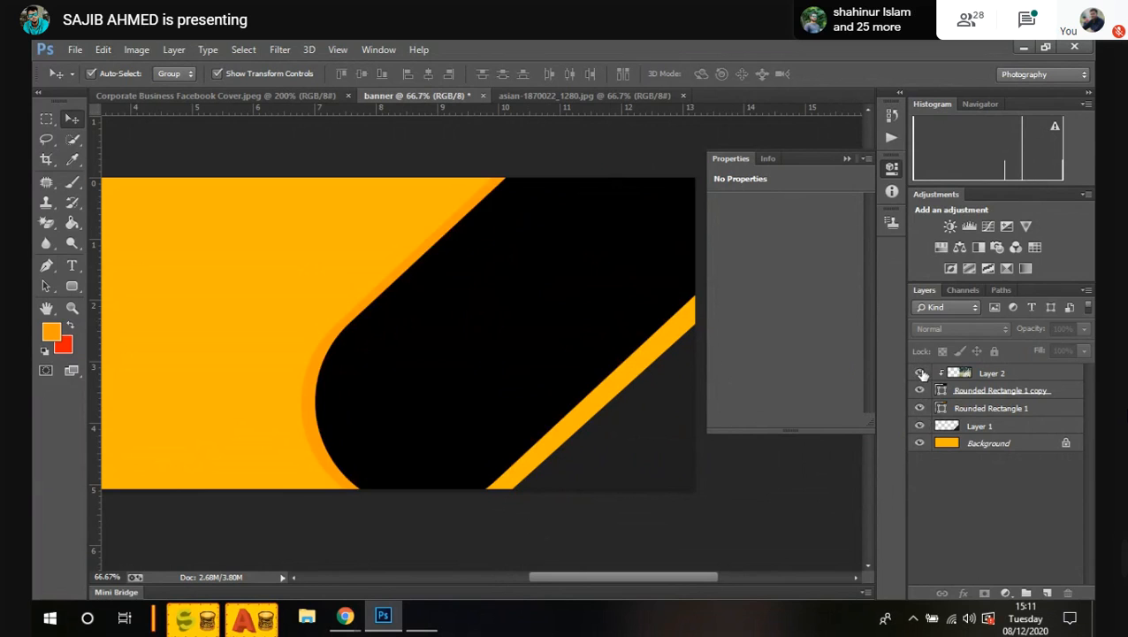
left_click(921, 374)
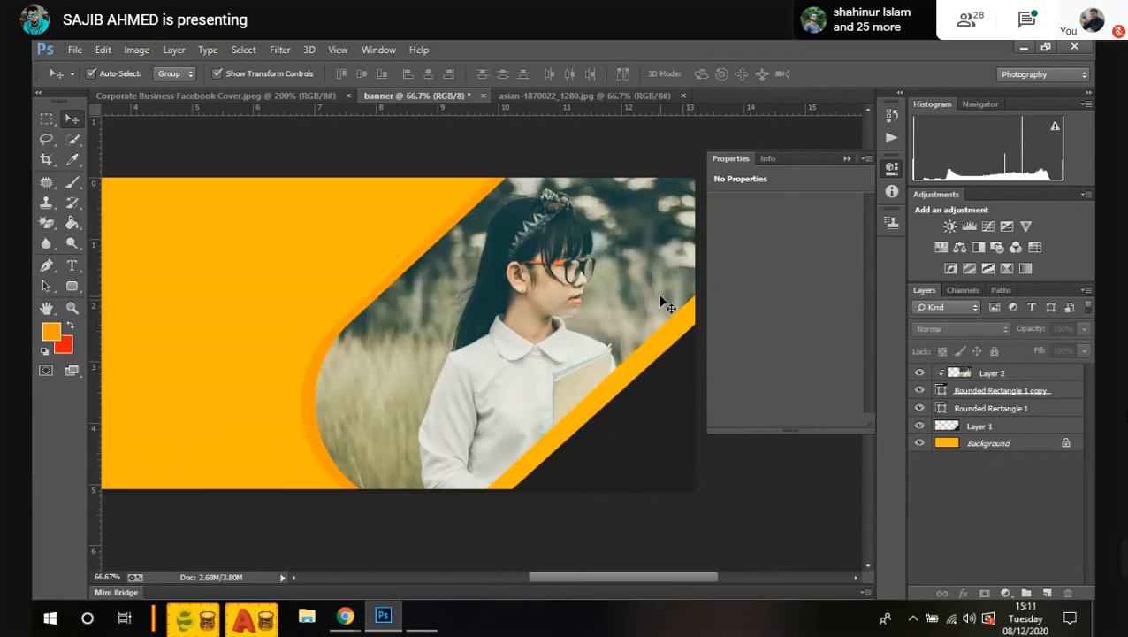
Step: Close the Properties panel and bring up the Corporate Business Facebook Cover reference
left_click(848, 159)
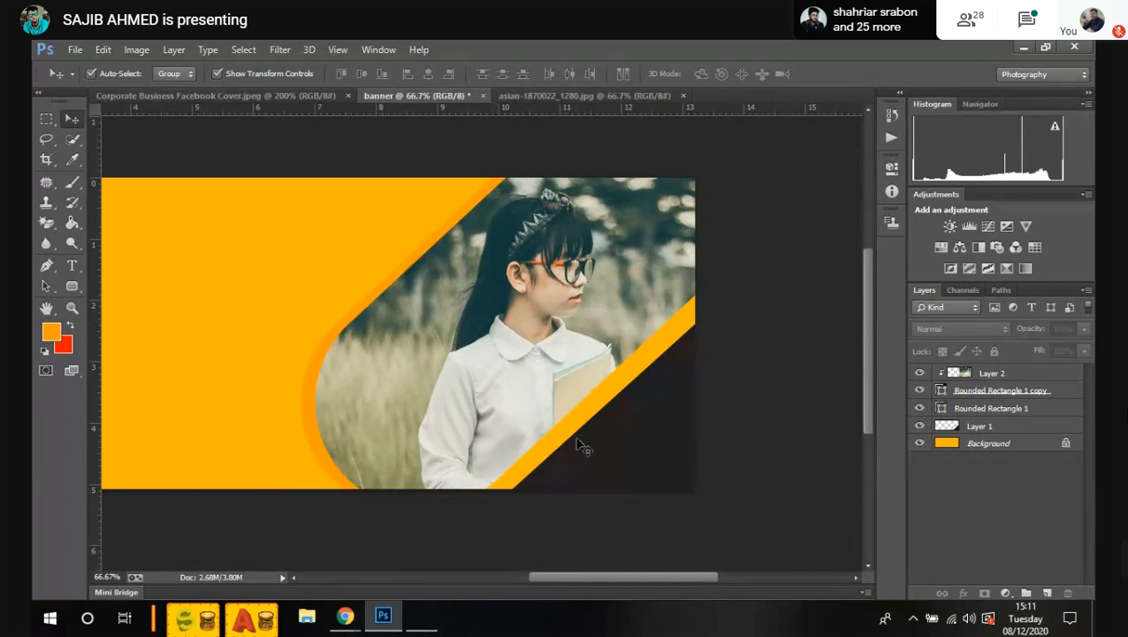
left_click_drag(597, 575, 508, 535)
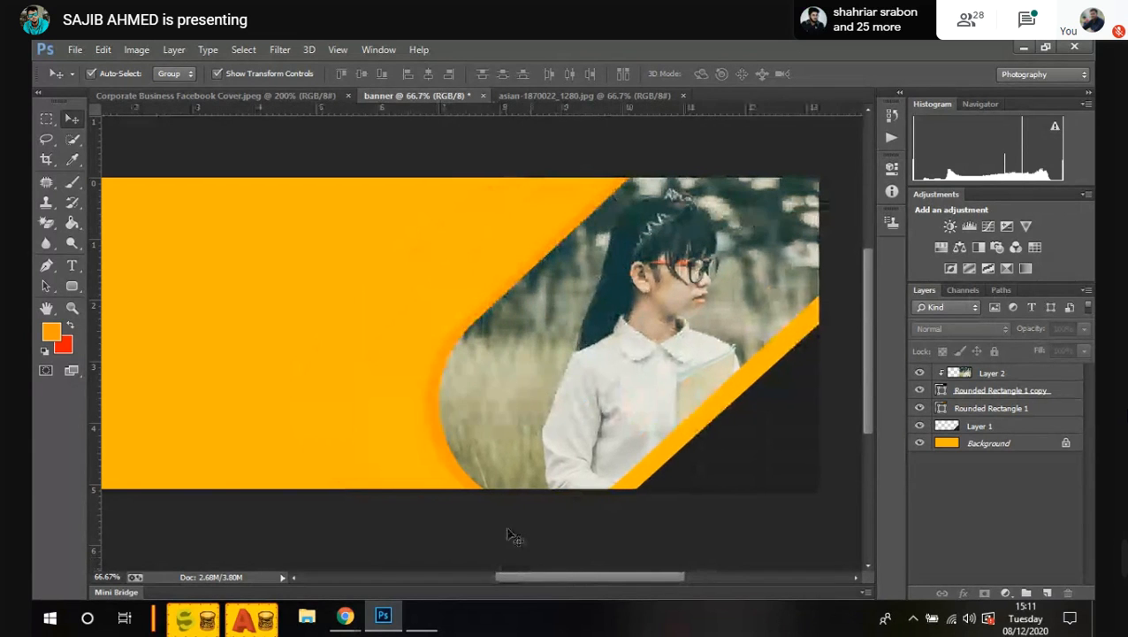
left_click(310, 97)
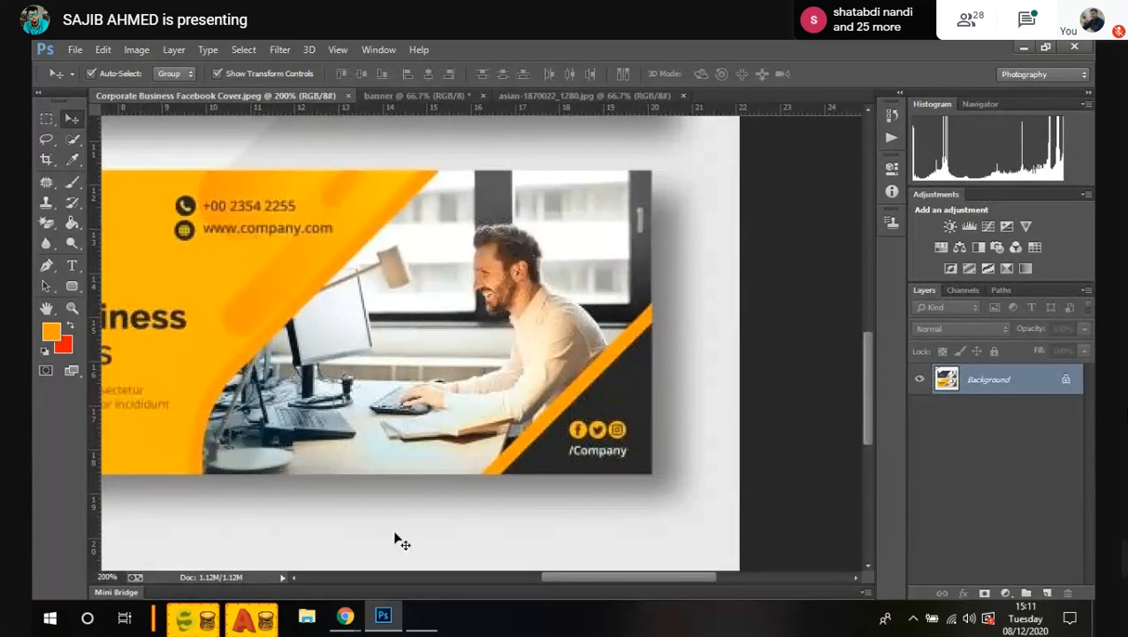
left_click_drag(637, 587, 577, 590)
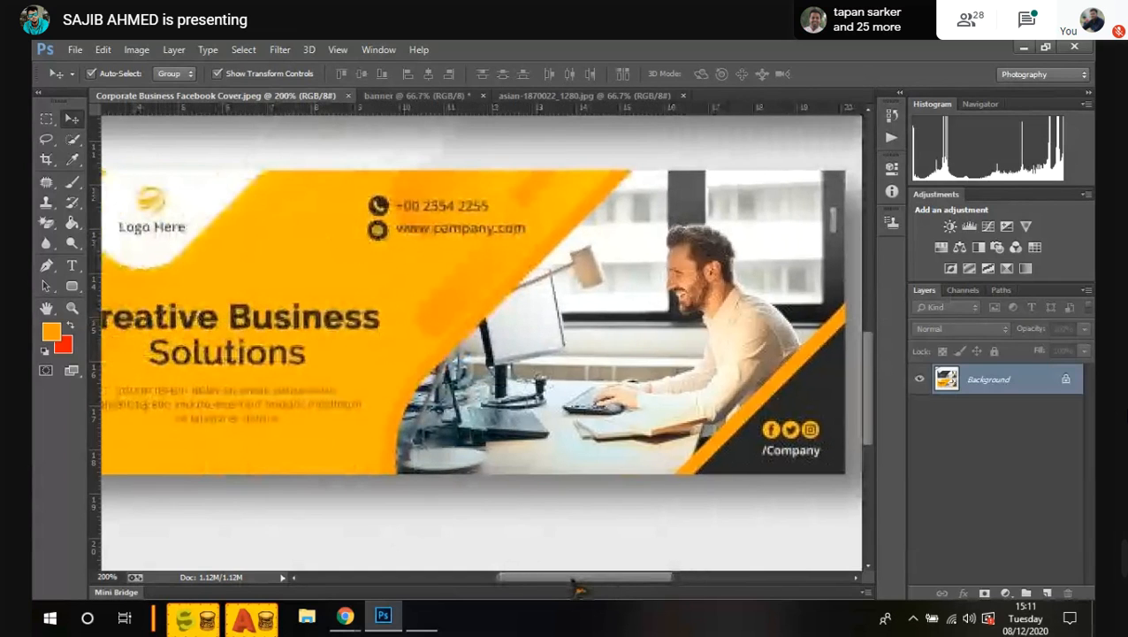
key("ctrl+plus")
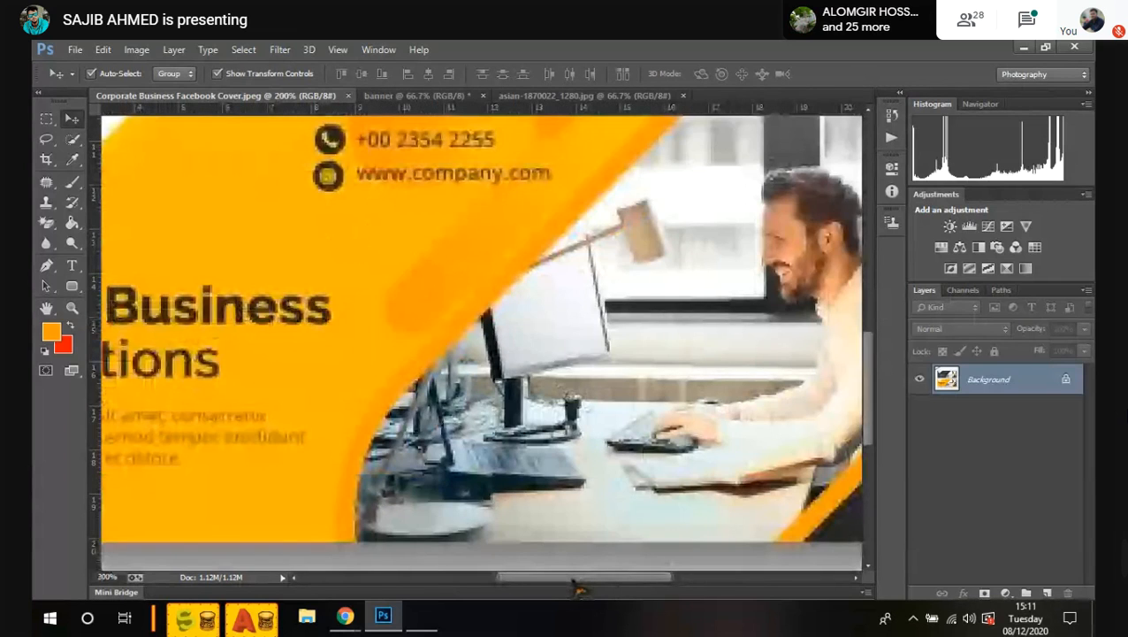
key("ctrl+plus")
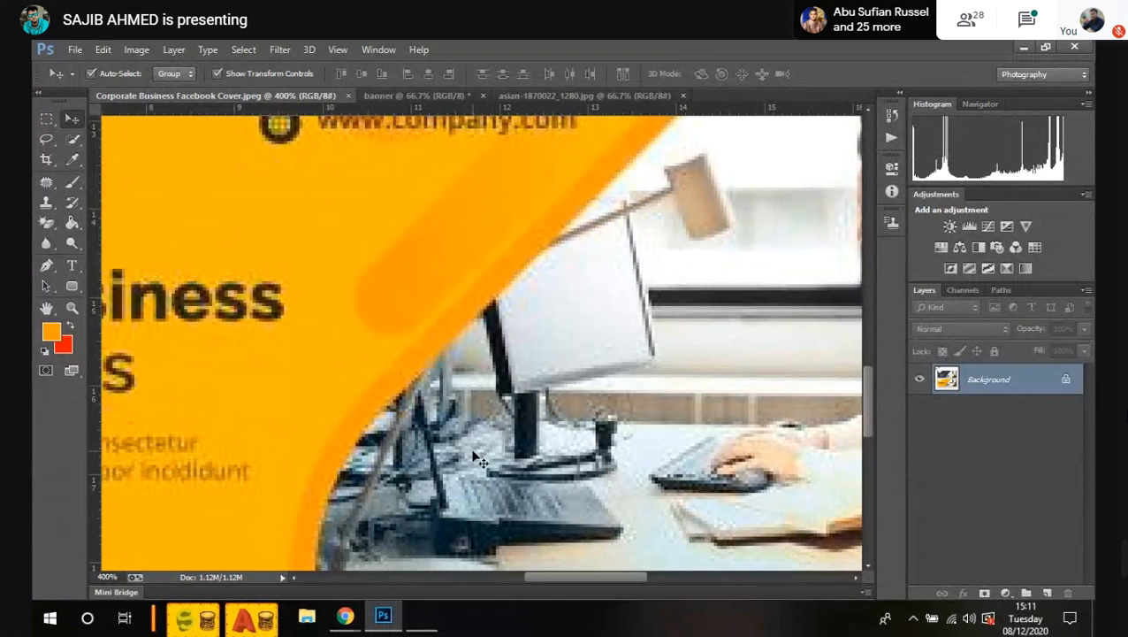
scroll(477, 458, "down", 3)
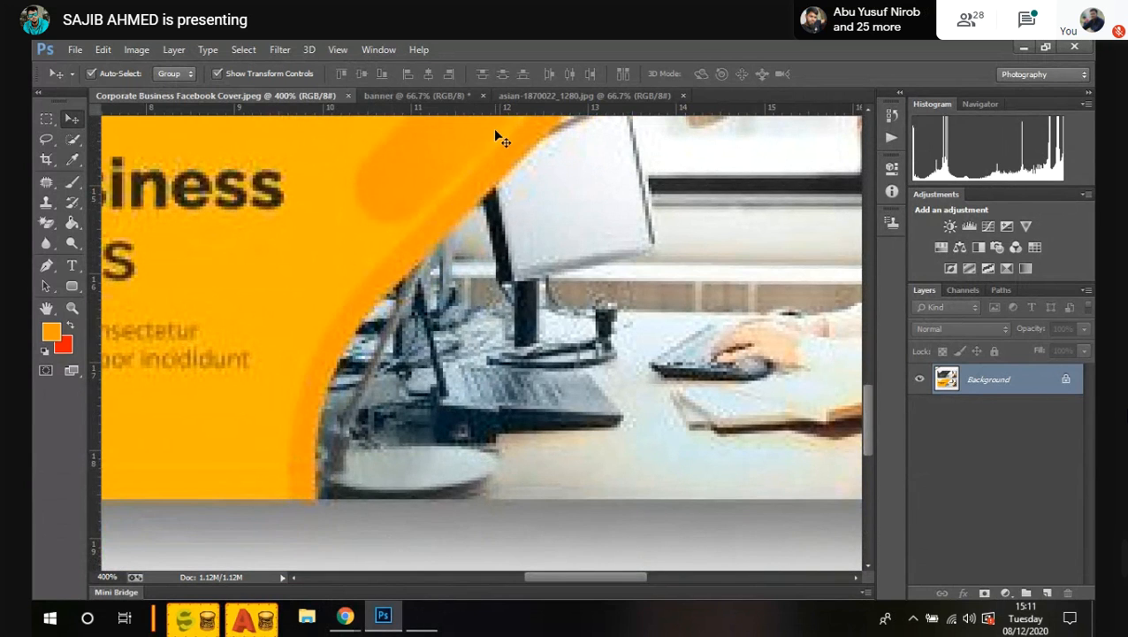
left_click(434, 95)
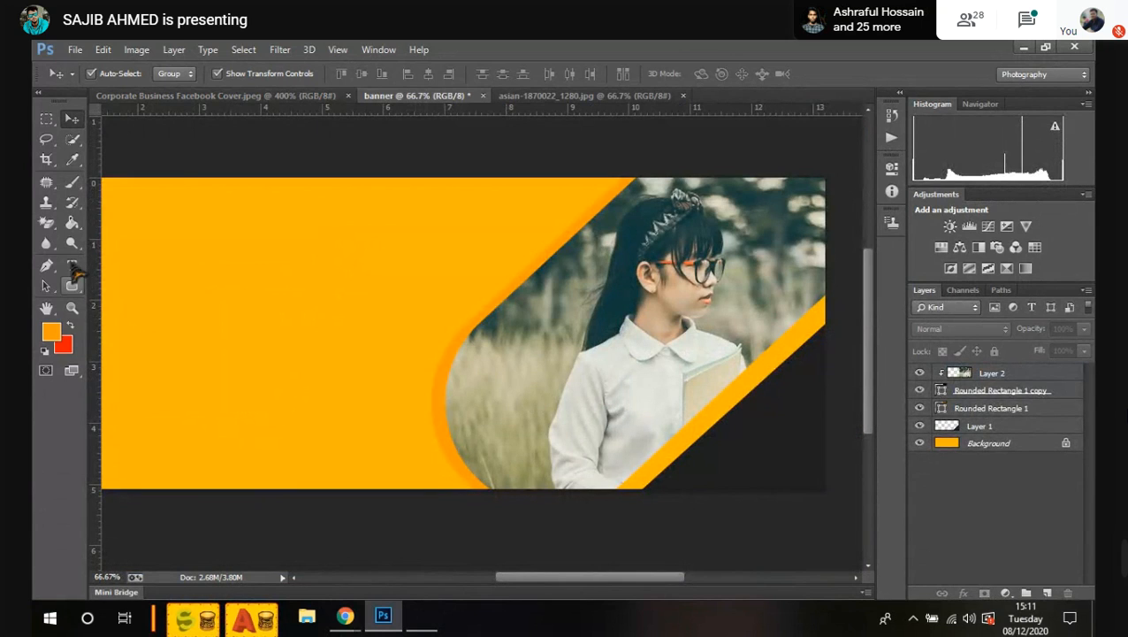
Step: Set the Rounded Rectangle tool's stroke to orange with a 10 pt width
left_click(72, 288)
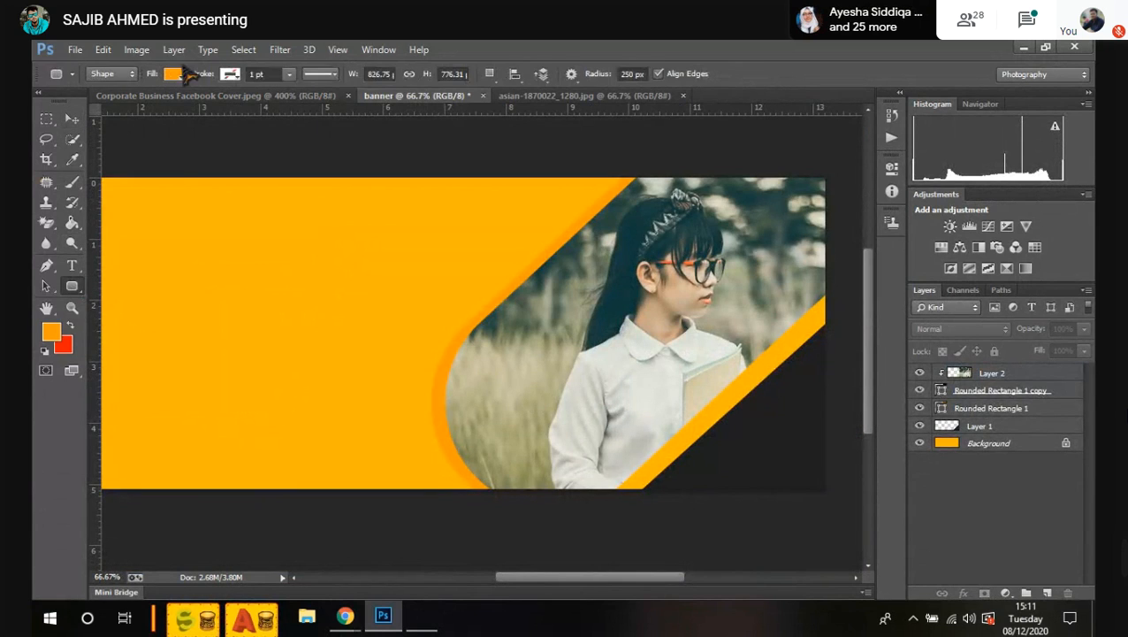
left_click(231, 75)
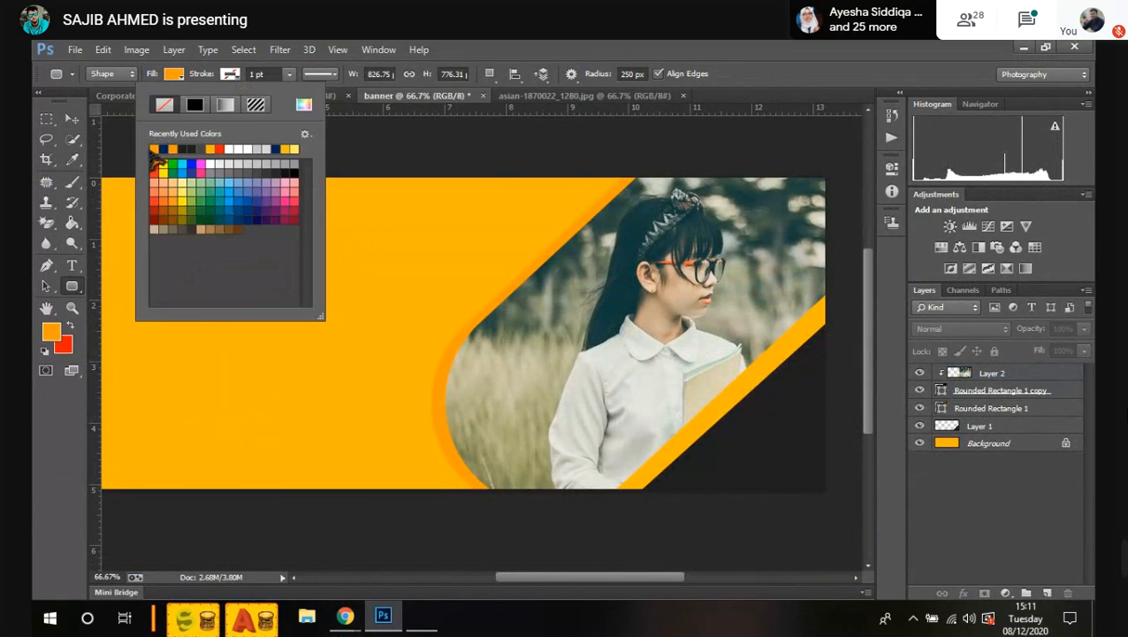
left_click(155, 148)
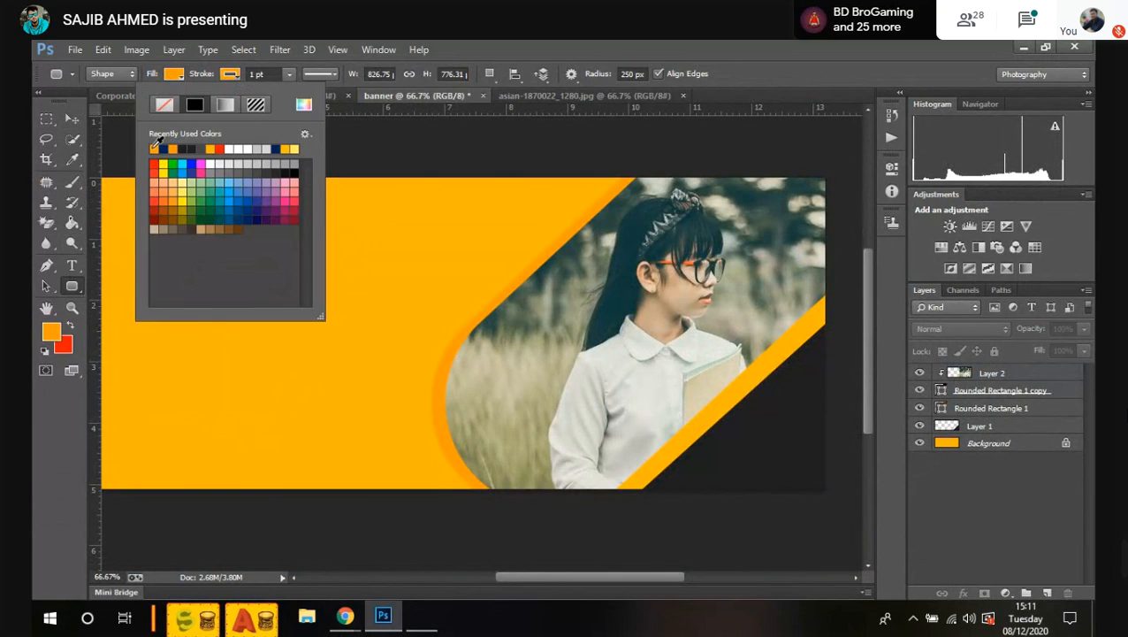
left_click(174, 76)
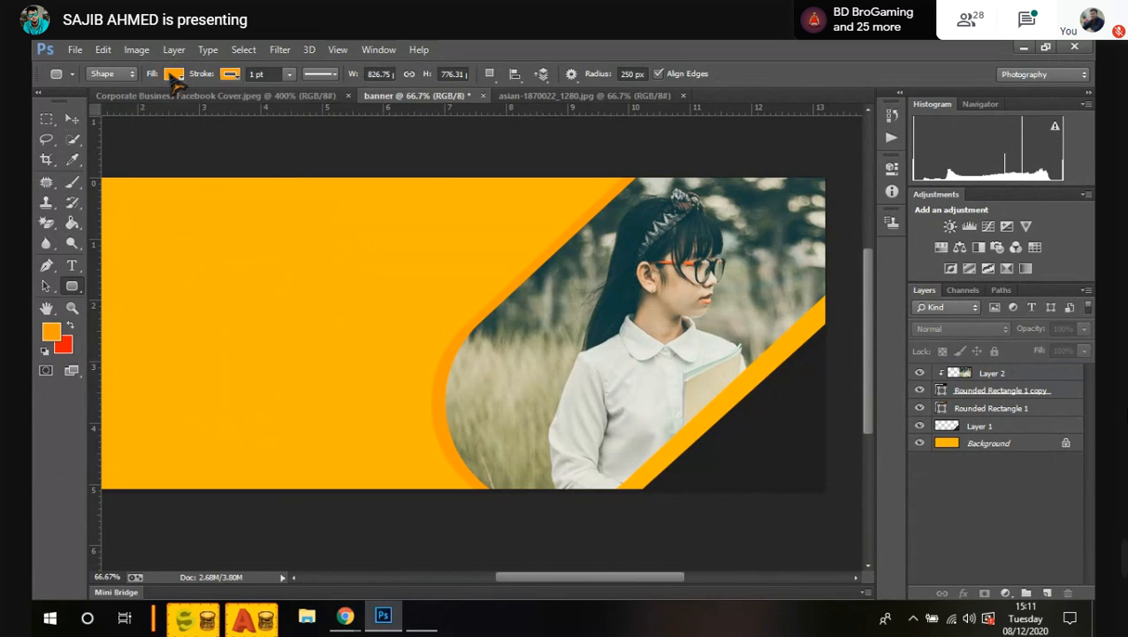
left_click(174, 75)
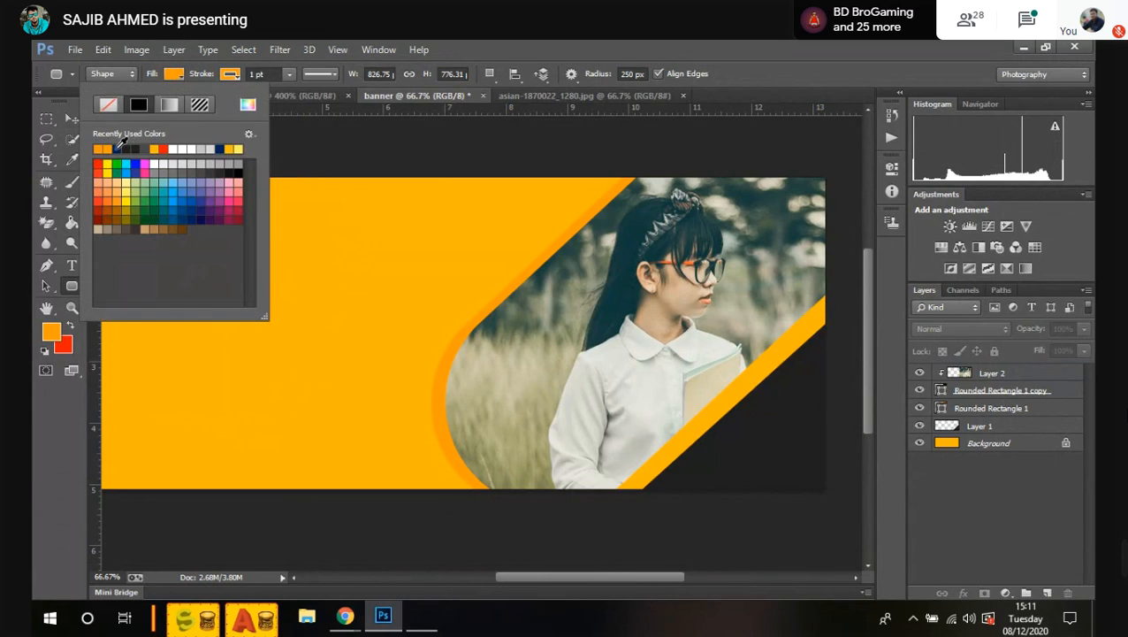
left_click(423, 49)
left_click(256, 75)
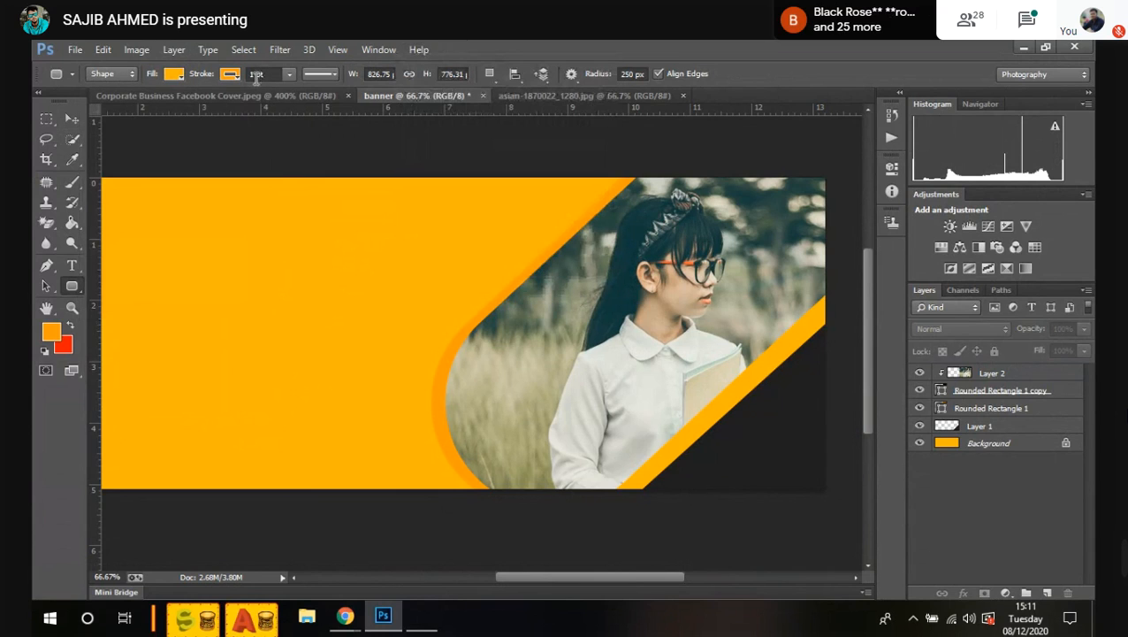
left_click(257, 74)
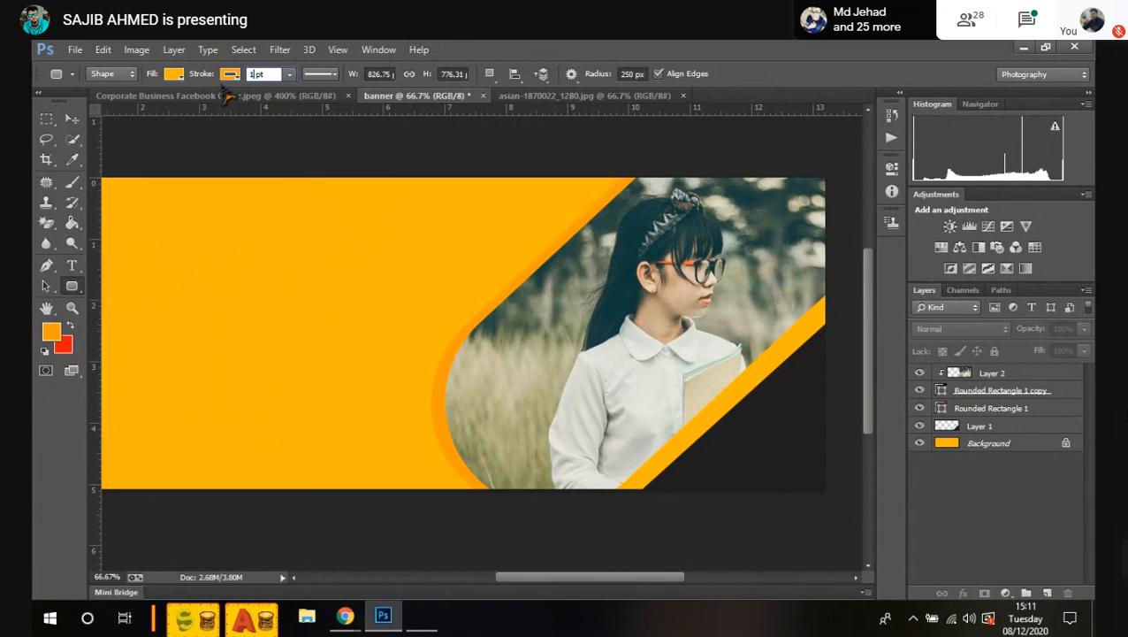
type("10")
Step: Draw a tall pill left of the photo and rotate it about 33 degrees
mouse_move(251, 204)
left_mouse_down()
mouse_move(353, 326)
mouse_move(375, 533)
left_mouse_up()
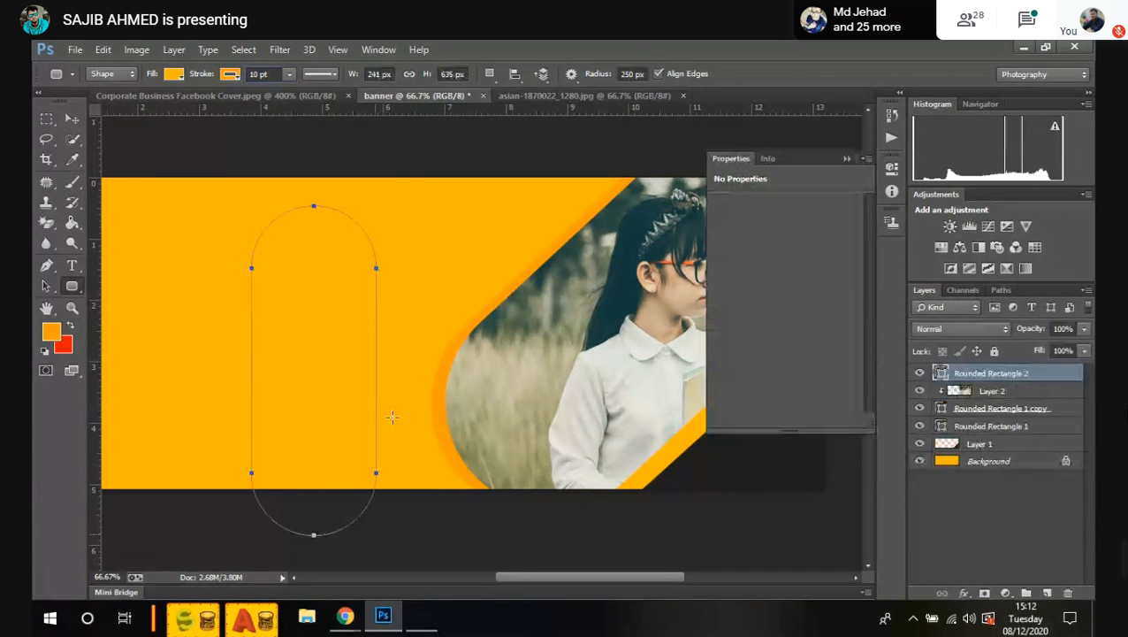
key("v")
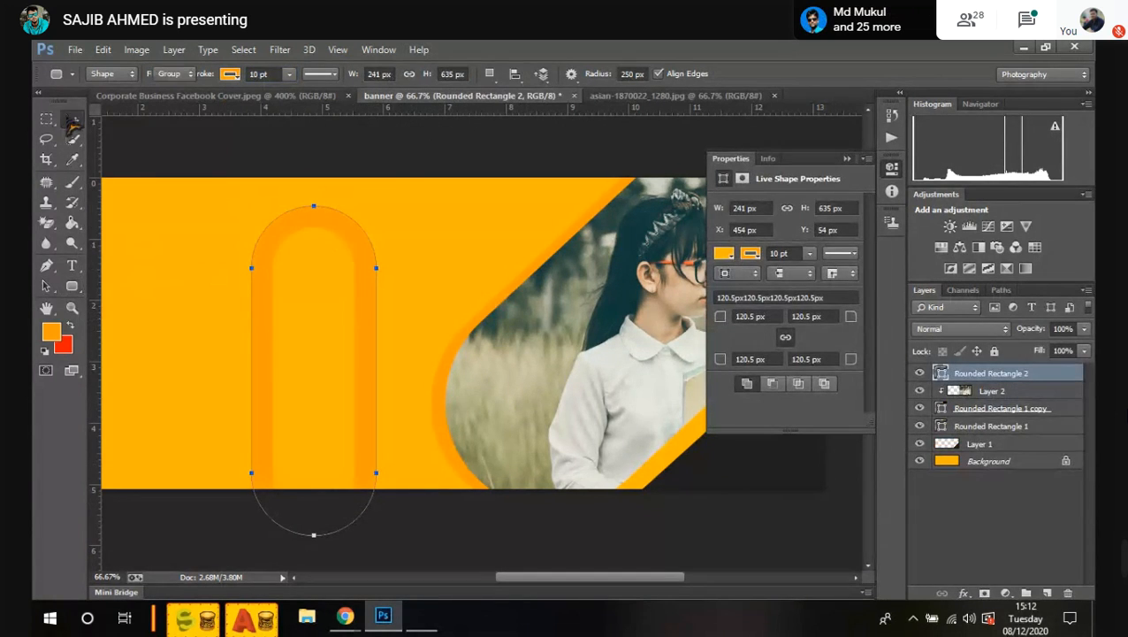
left_click_drag(395, 198, 493, 250)
left_click_drag(350, 253, 414, 232)
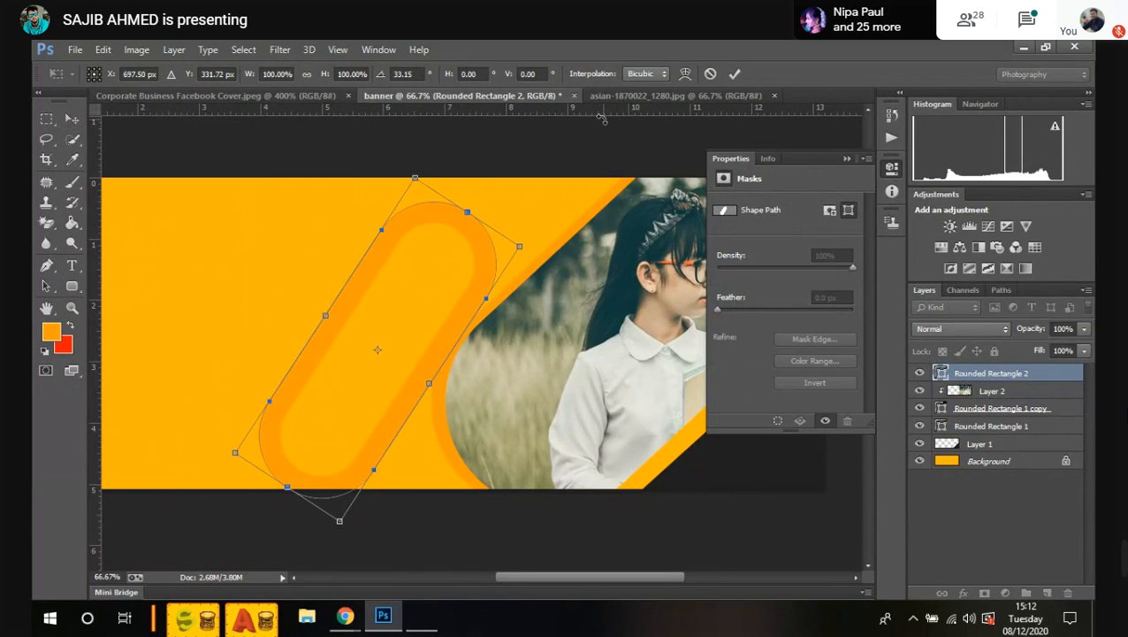
Step: Cancel the pill's rotation, paste the girl photo as Layer 3, and clip it to the pill
key("Return")
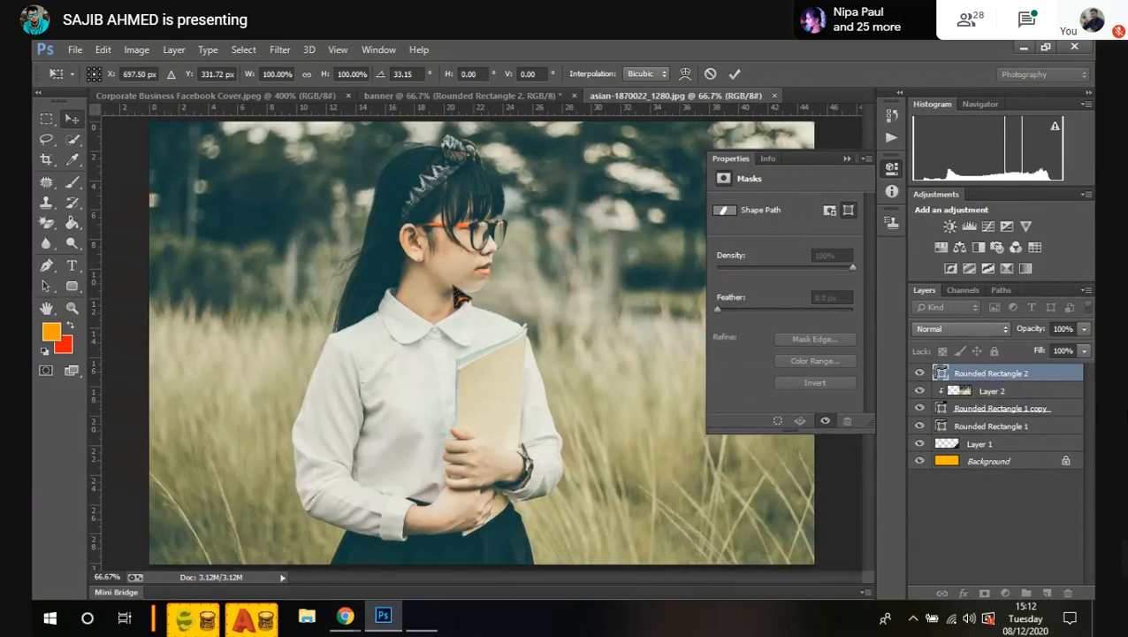
left_click(420, 98)
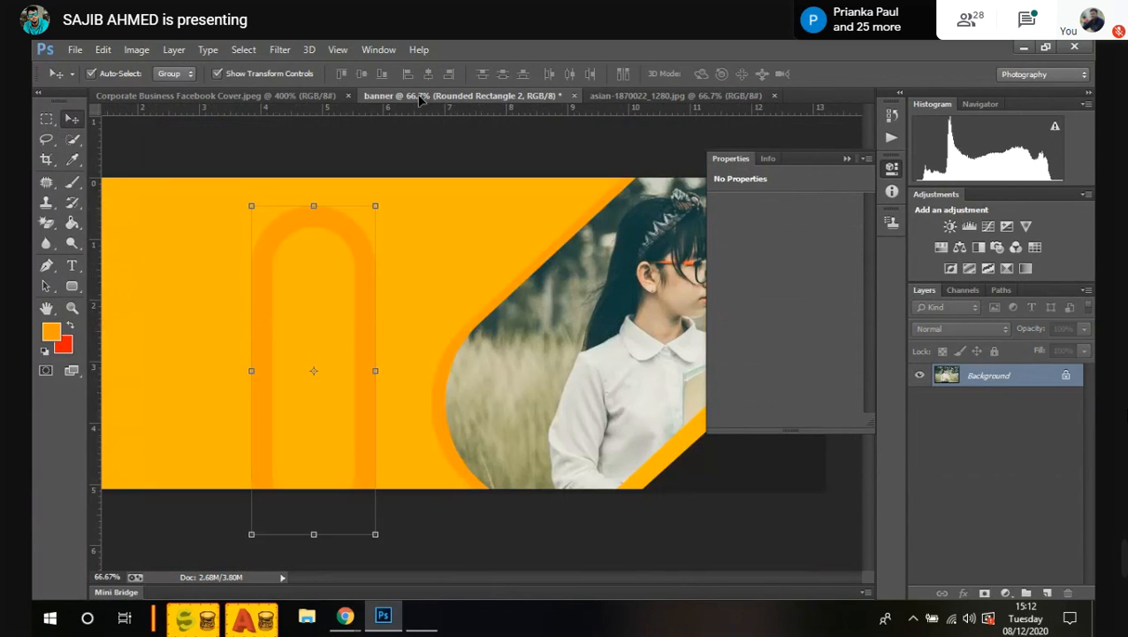
key("ctrl+v")
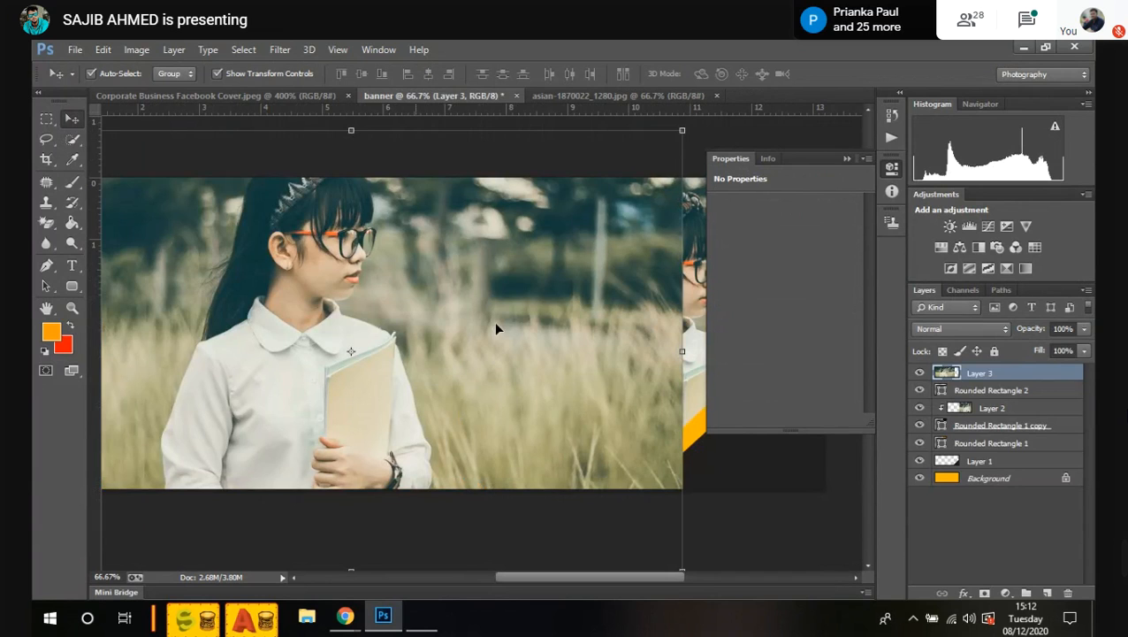
right_click(1003, 379)
left_click(752, 315)
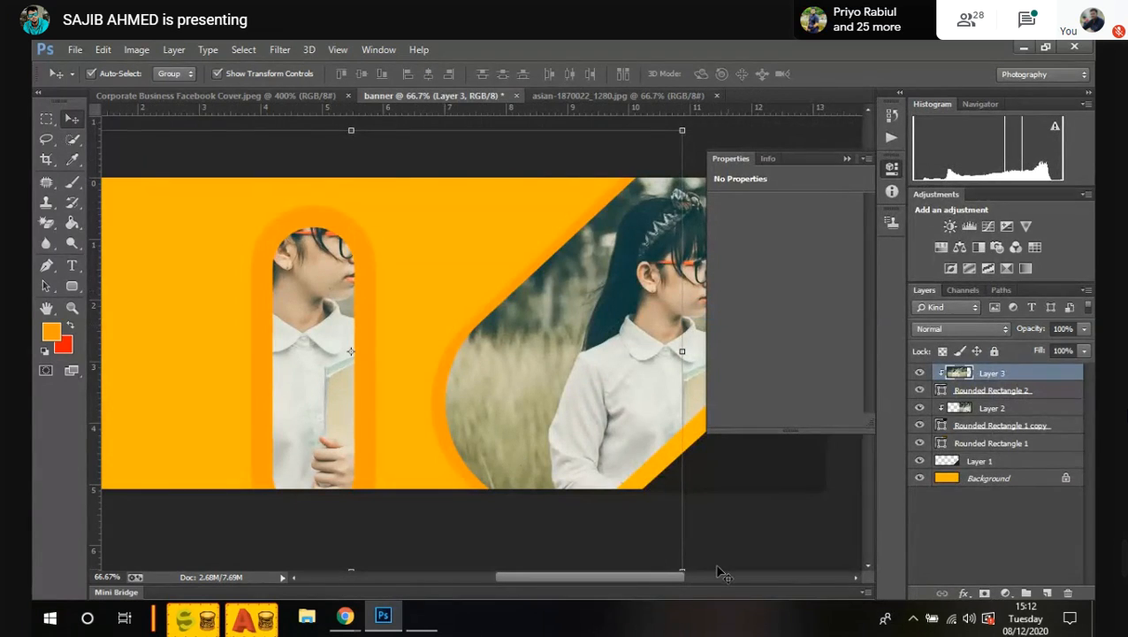
left_click_drag(674, 576, 579, 491)
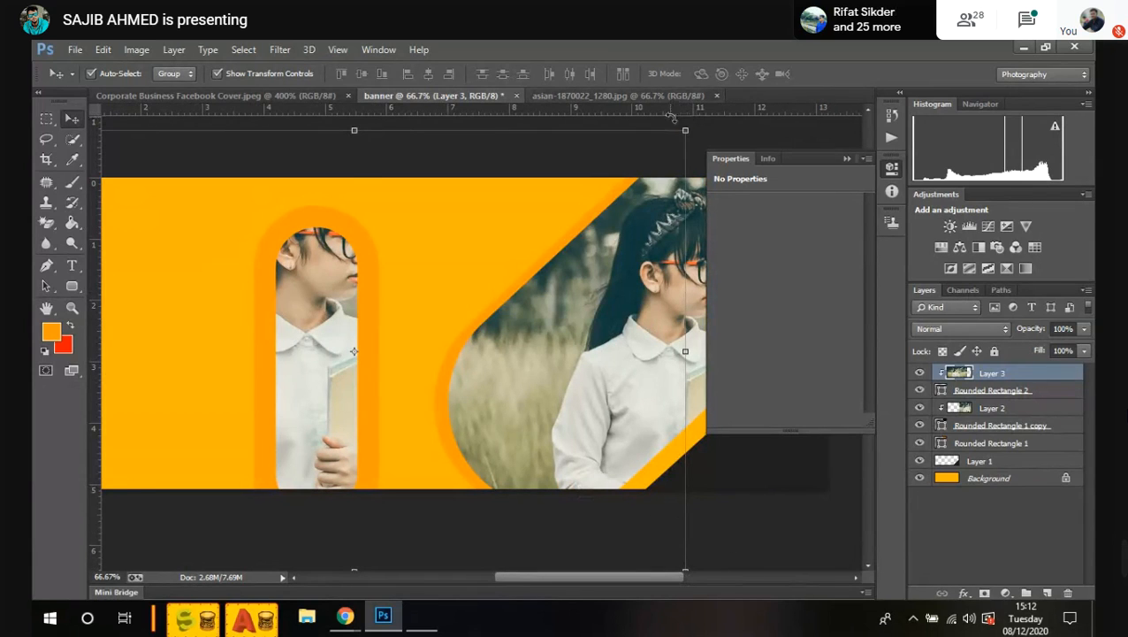
Step: Scale Layer 3's photo to about 50% × 67% and shift it left to fill the pill
left_click_drag(683, 129, 527, 262)
left_click_drag(350, 239, 350, 209)
scroll(365, 389, "down", 1)
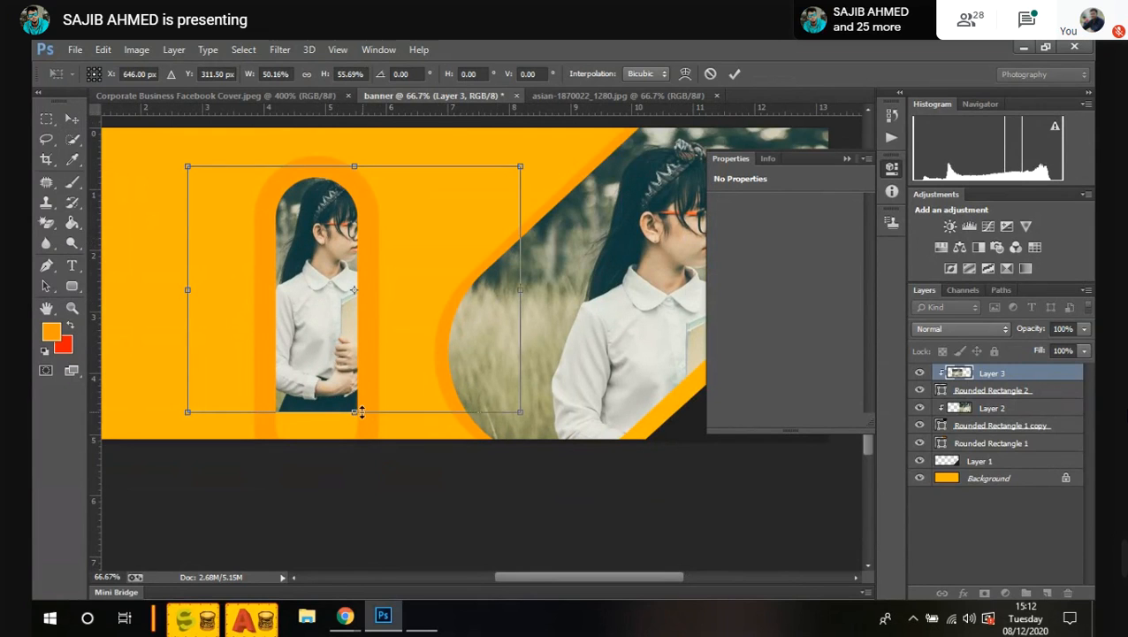
left_click_drag(356, 413, 354, 460)
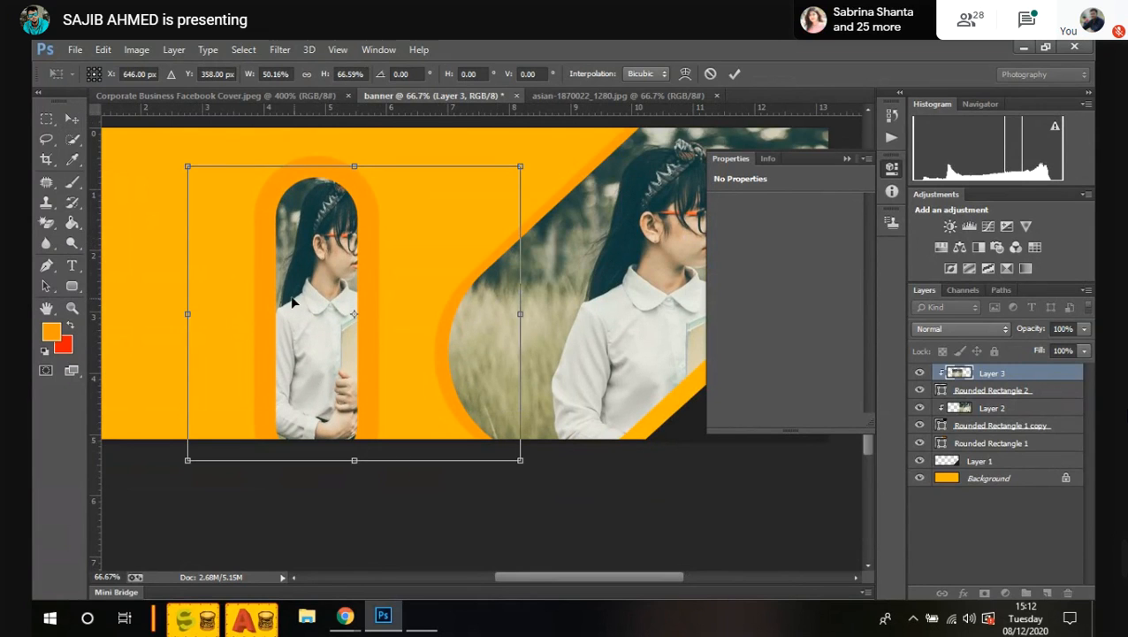
left_click_drag(295, 303, 264, 298)
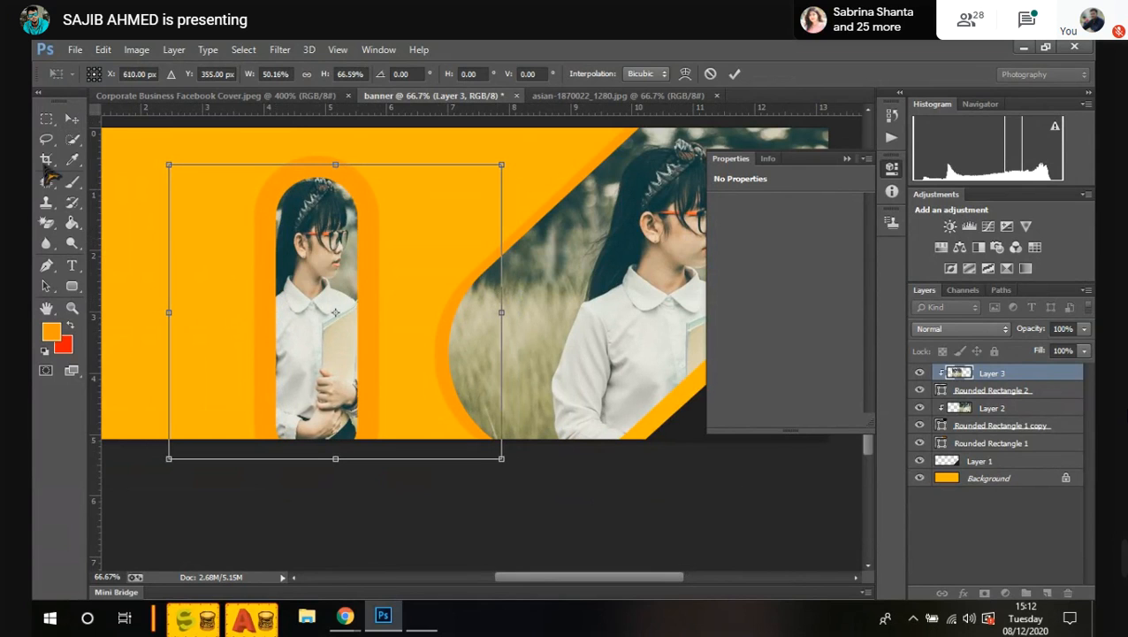
left_click(54, 117)
left_click(502, 266)
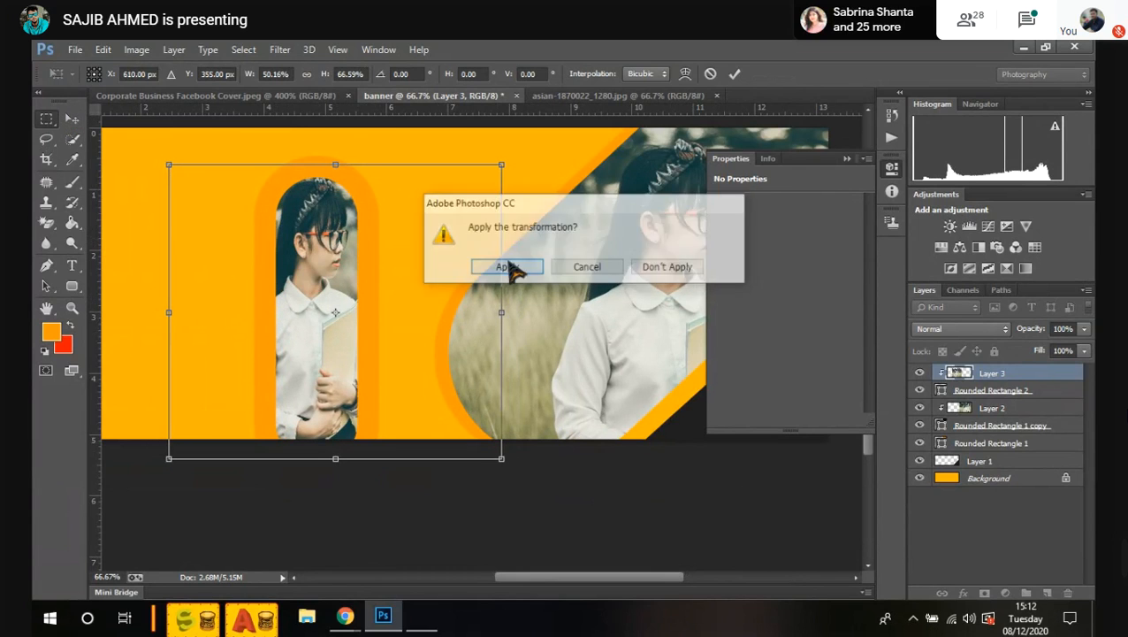
left_click(484, 522)
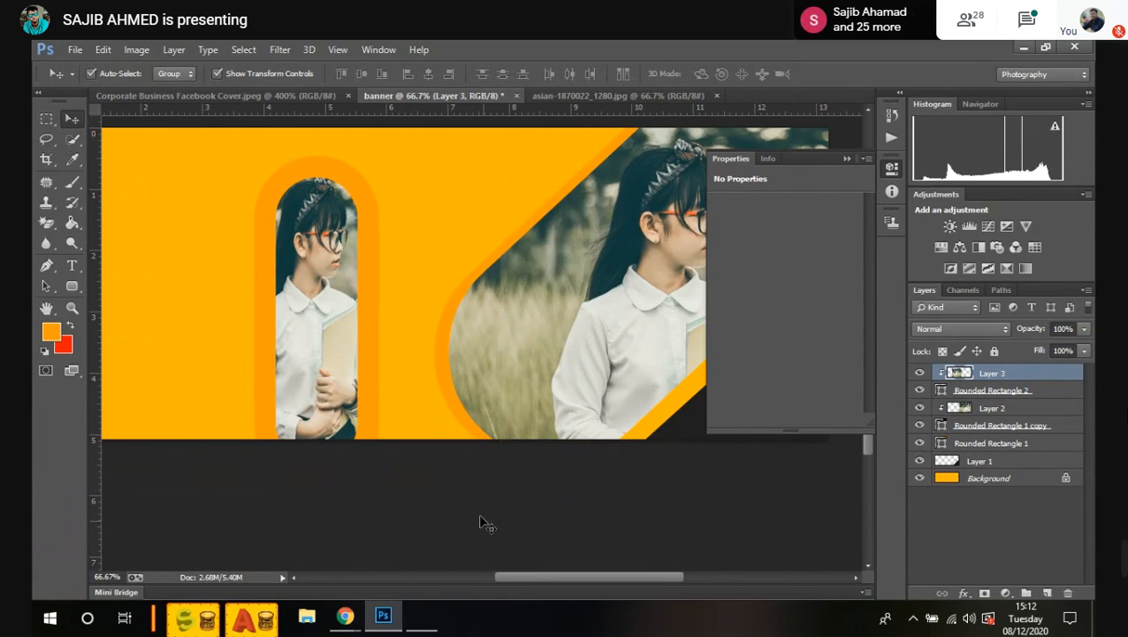
left_click(338, 400)
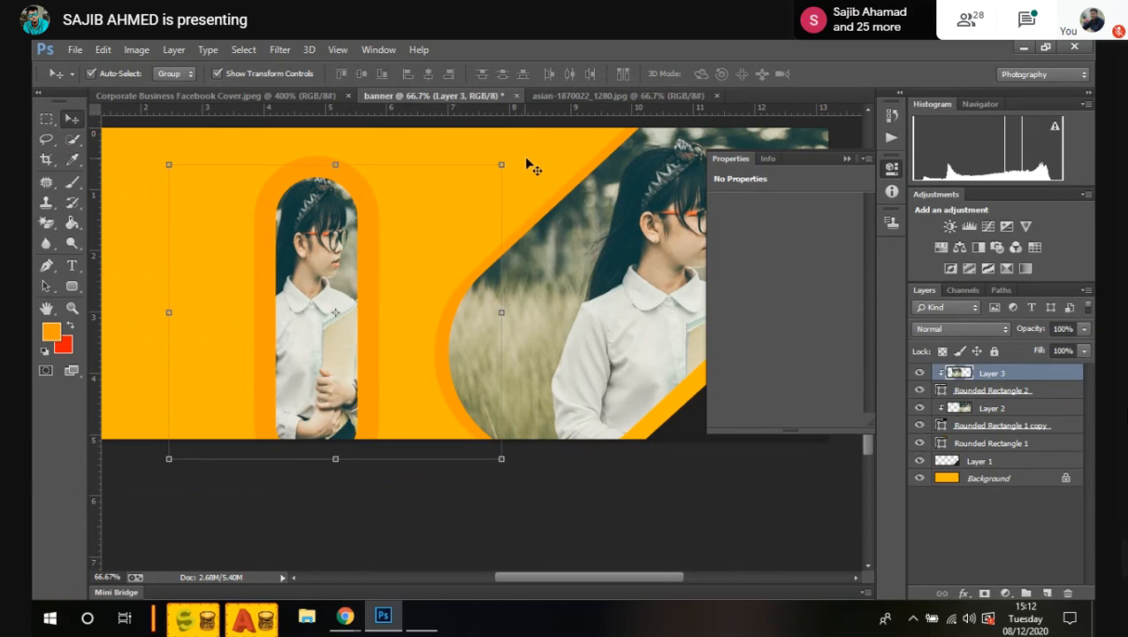
Step: Rotate Rounded Rectangle 2 and Layer 3 together to 38.38°, then nudge the girl inside the frame
left_click_drag(520, 165, 610, 288)
key("ctrl+z")
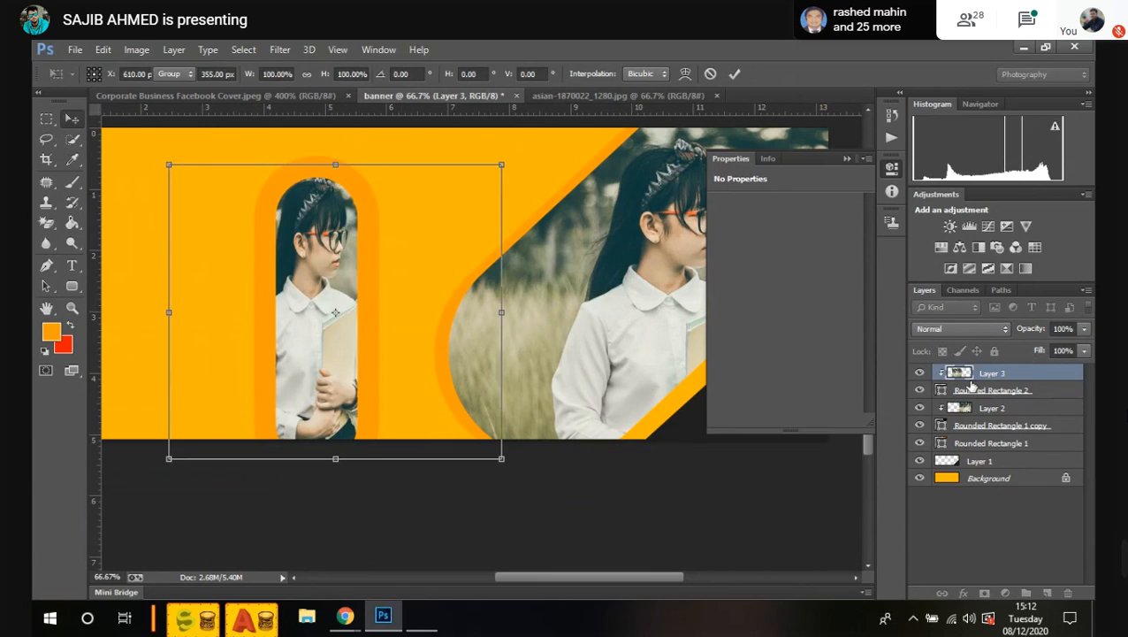
key("Return")
left_click(1067, 396, "shift")
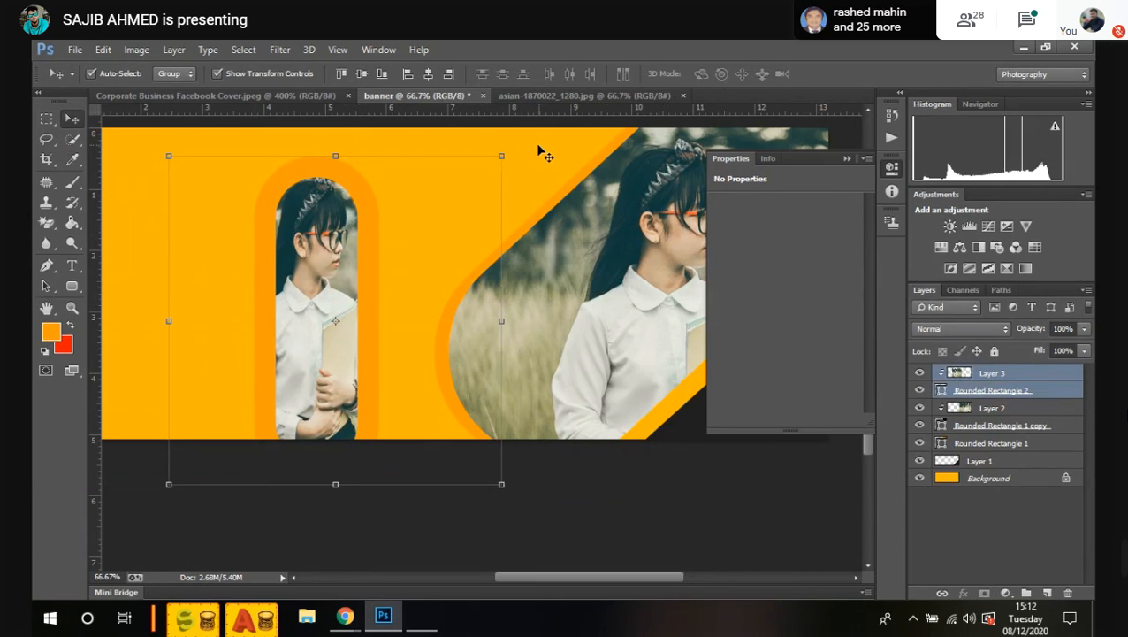
key("ctrl+t")
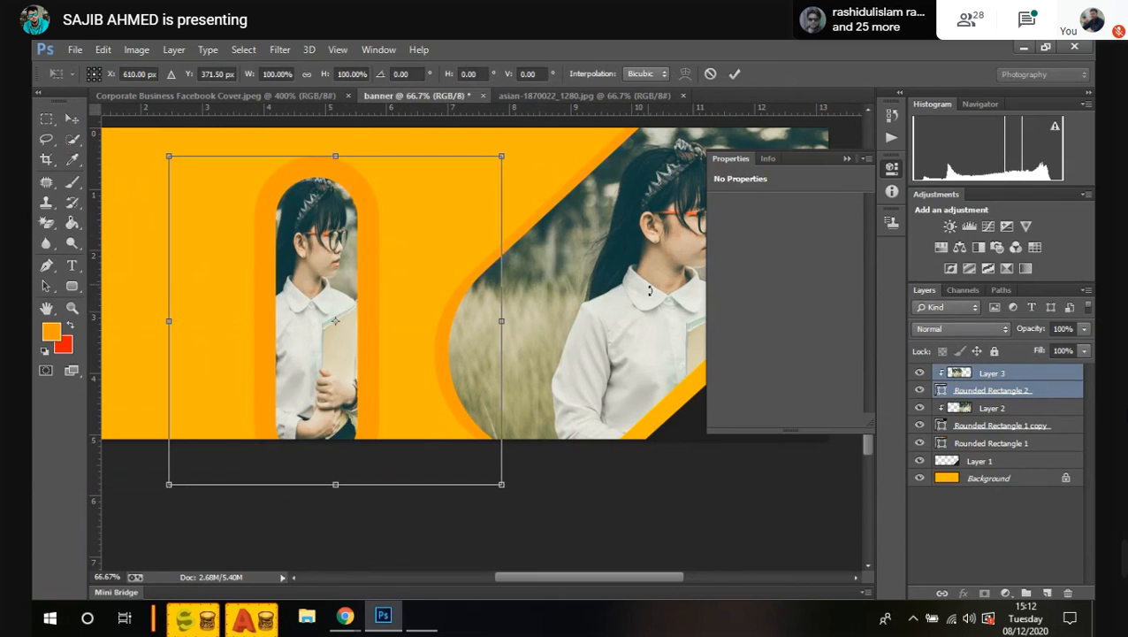
left_click_drag(650, 290, 514, 212)
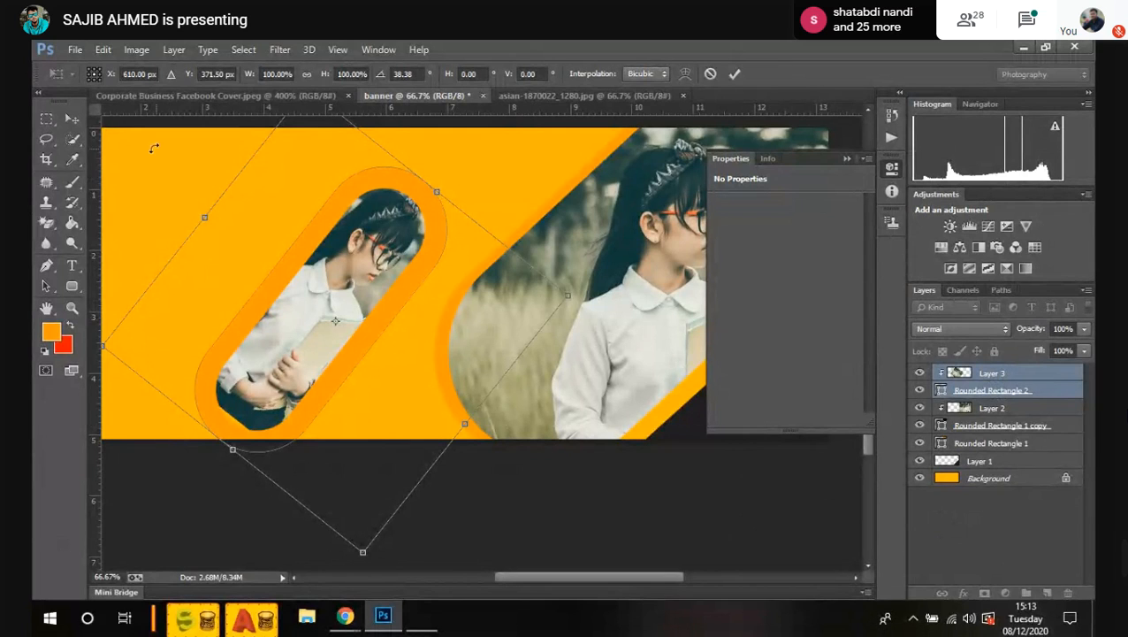
left_click(72, 117)
left_click(520, 276)
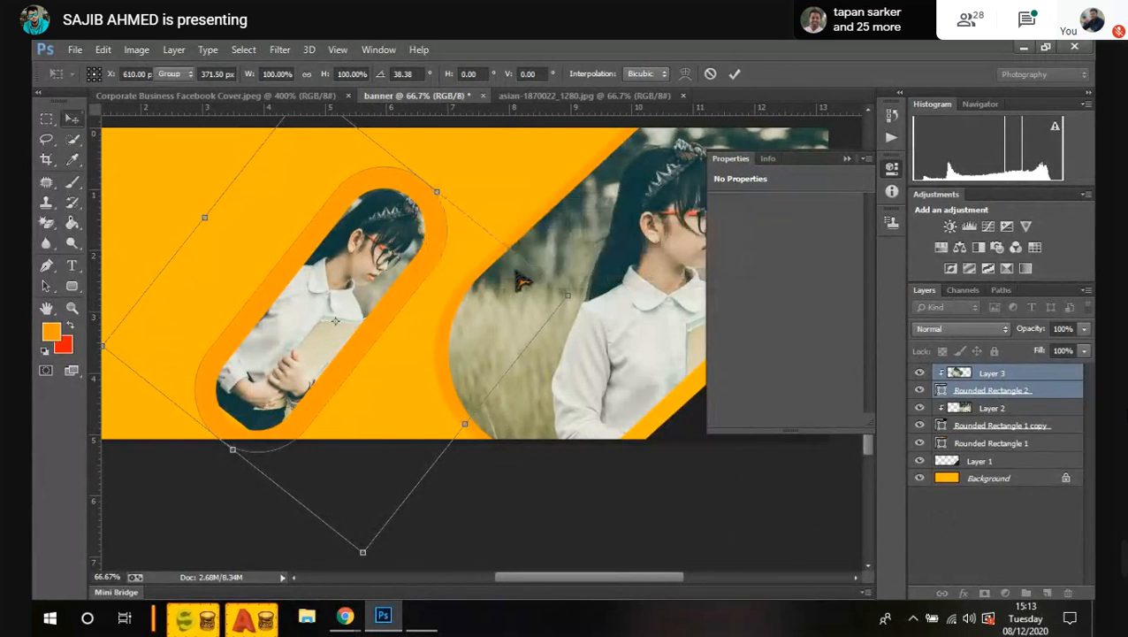
mouse_move(369, 277)
left_mouse_down()
mouse_move(300, 334)
mouse_move(345, 327)
mouse_move(369, 263)
mouse_move(347, 281)
mouse_move(358, 268)
left_mouse_up()
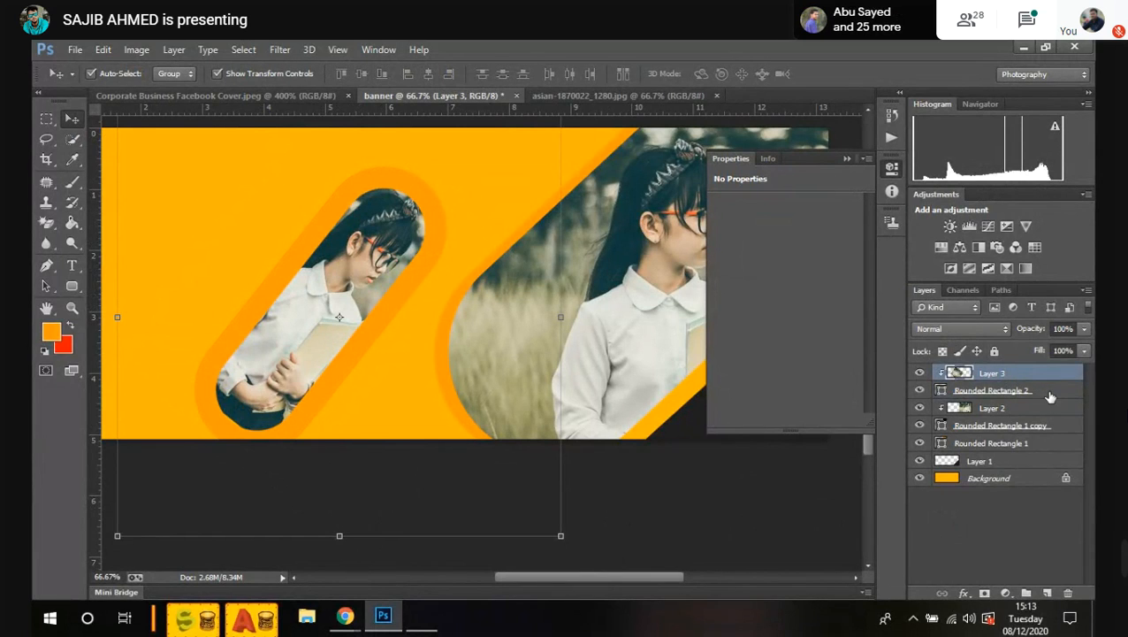
Step: Select Rounded Rectangle 2 with Layer 3, shift them on the banner, then delete both layers
left_click(1051, 397, "shift")
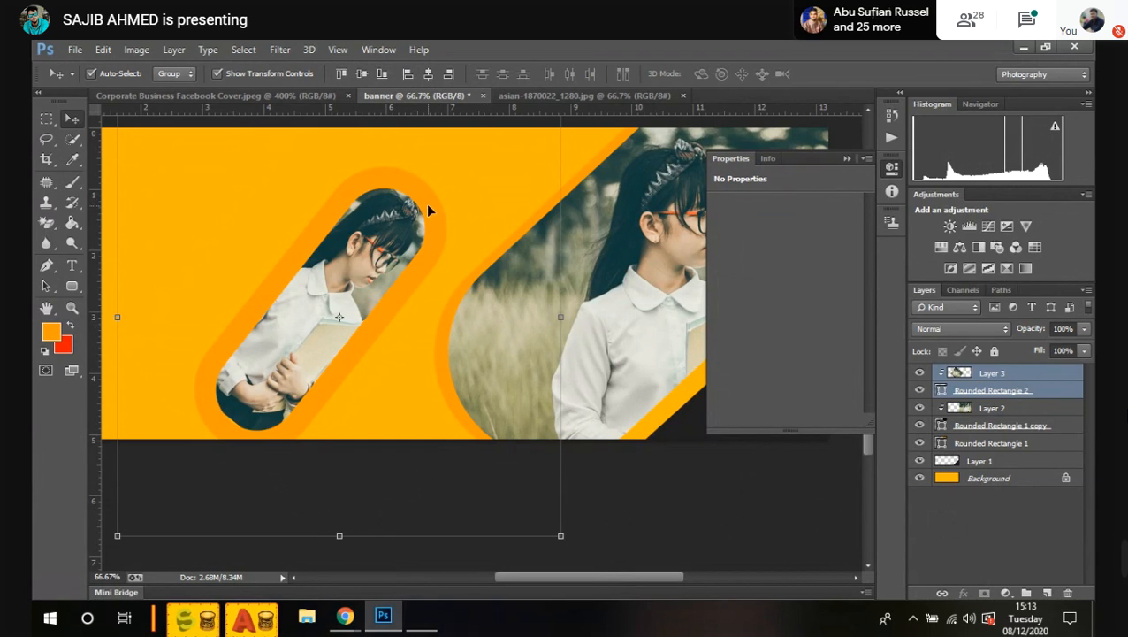
scroll(428, 208, "down", 5)
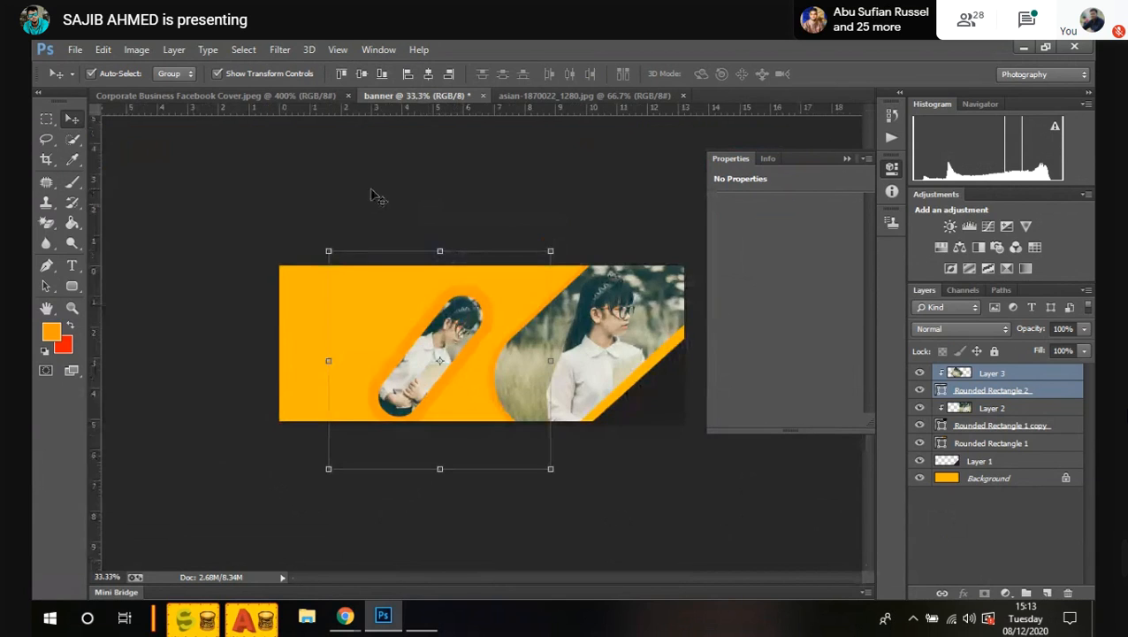
left_click_drag(426, 320, 427, 349)
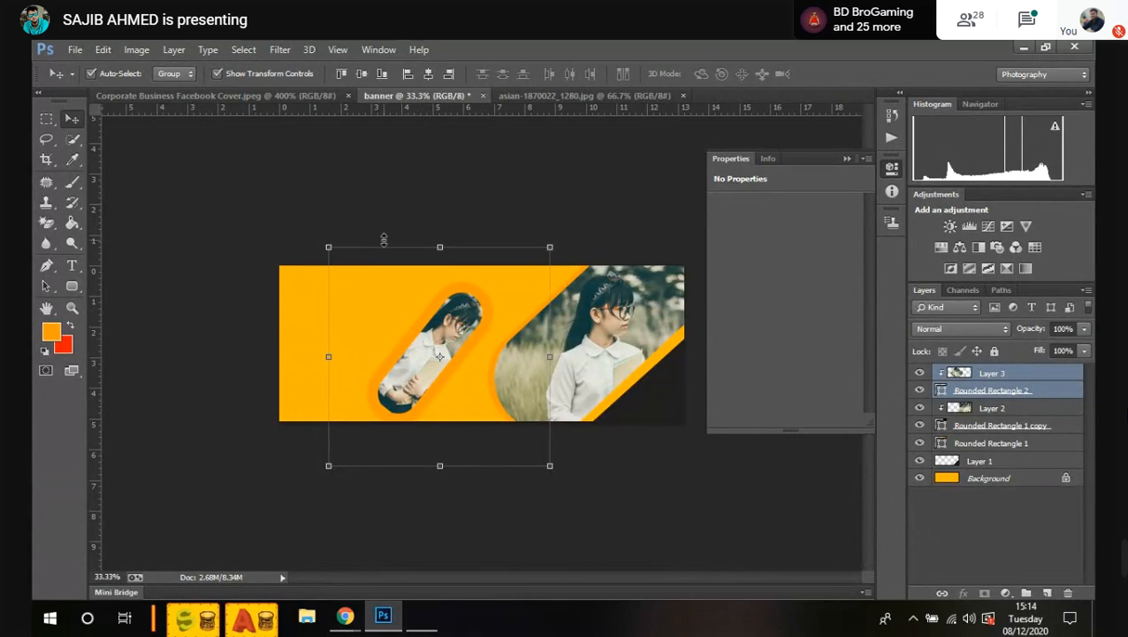
left_click(72, 286)
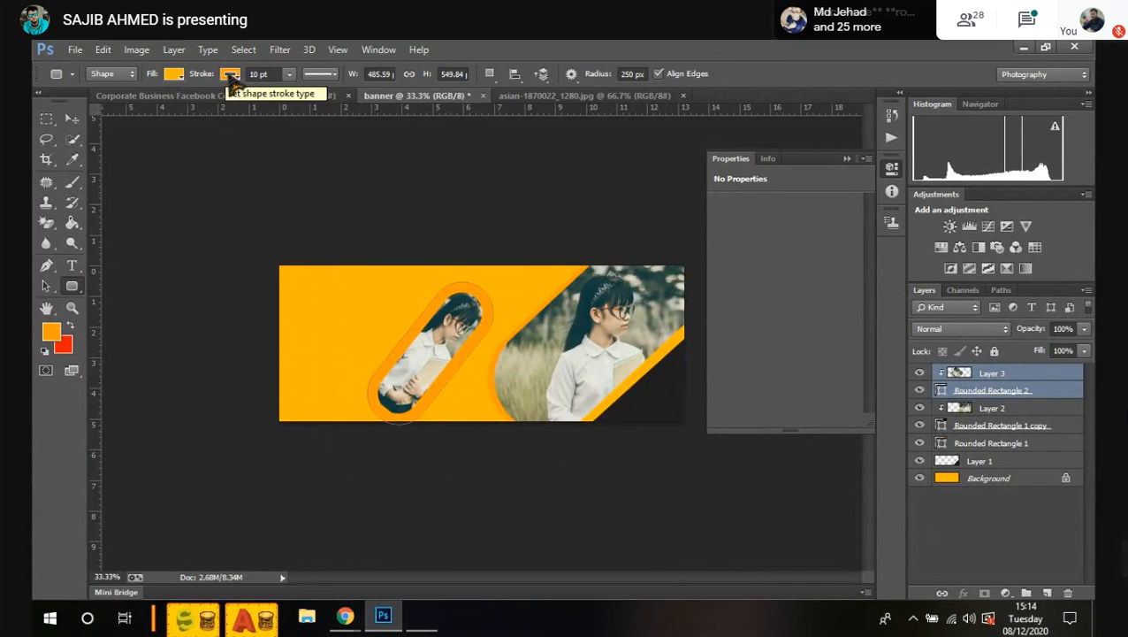
left_click(73, 123)
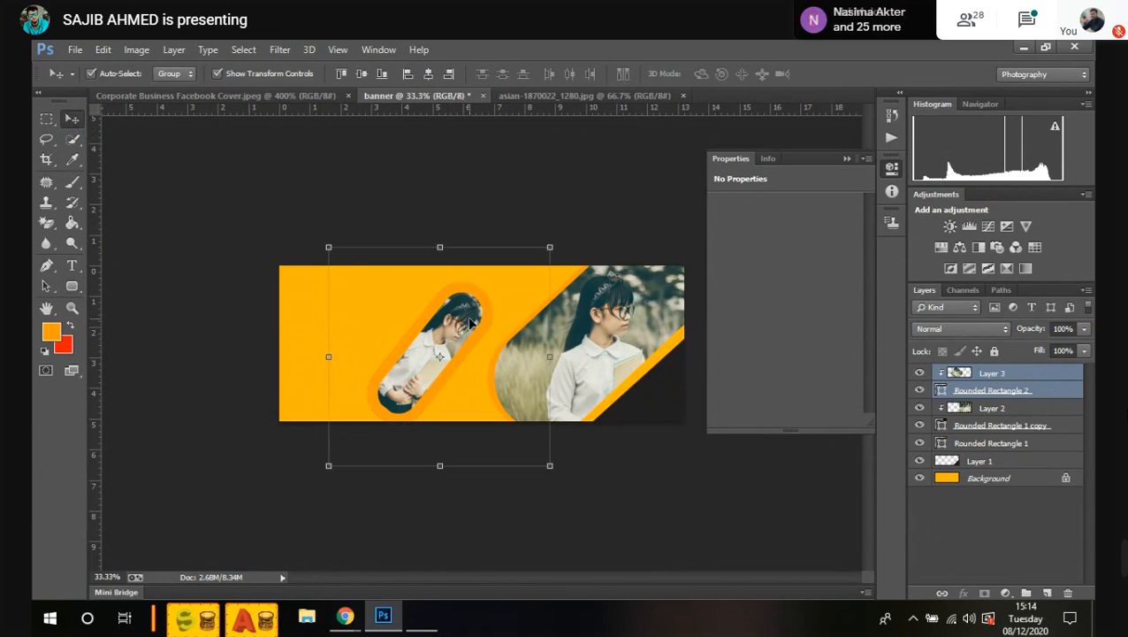
key("Delete")
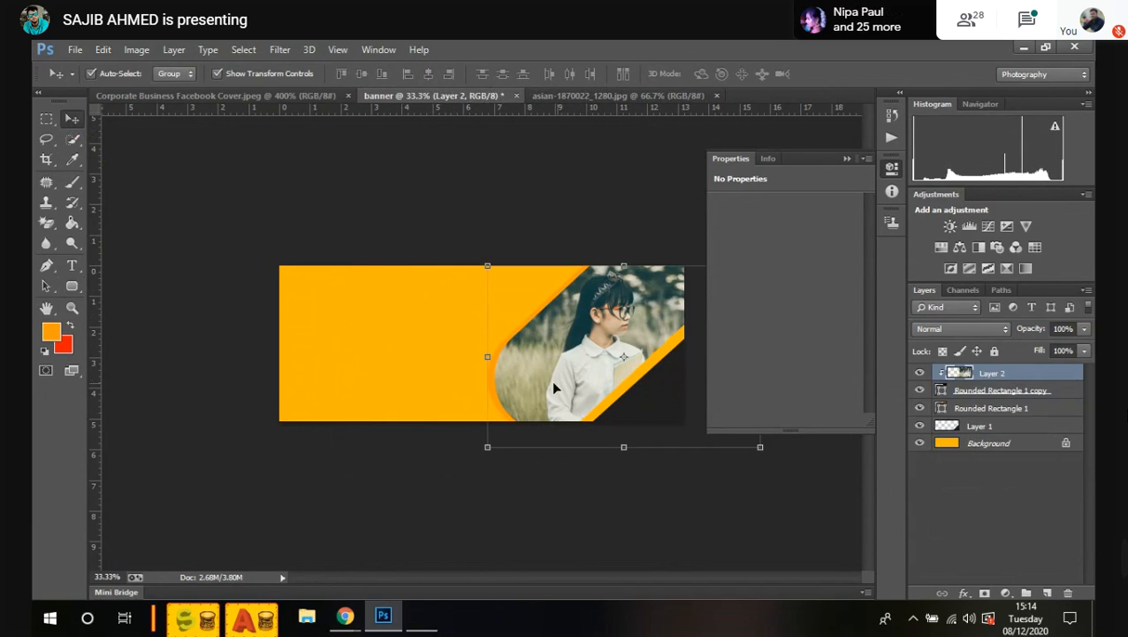
Step: Add a white layer mask to Rounded Rectangle 1 copy, then view the Corporate Business Facebook Cover reference
left_click(1008, 392)
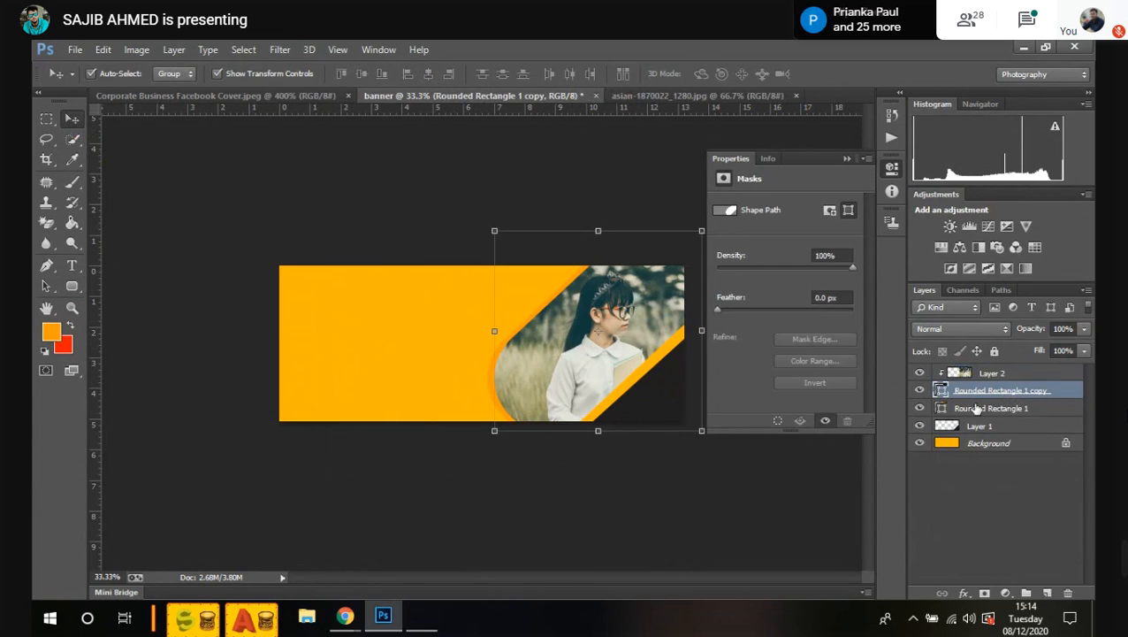
left_click(831, 210)
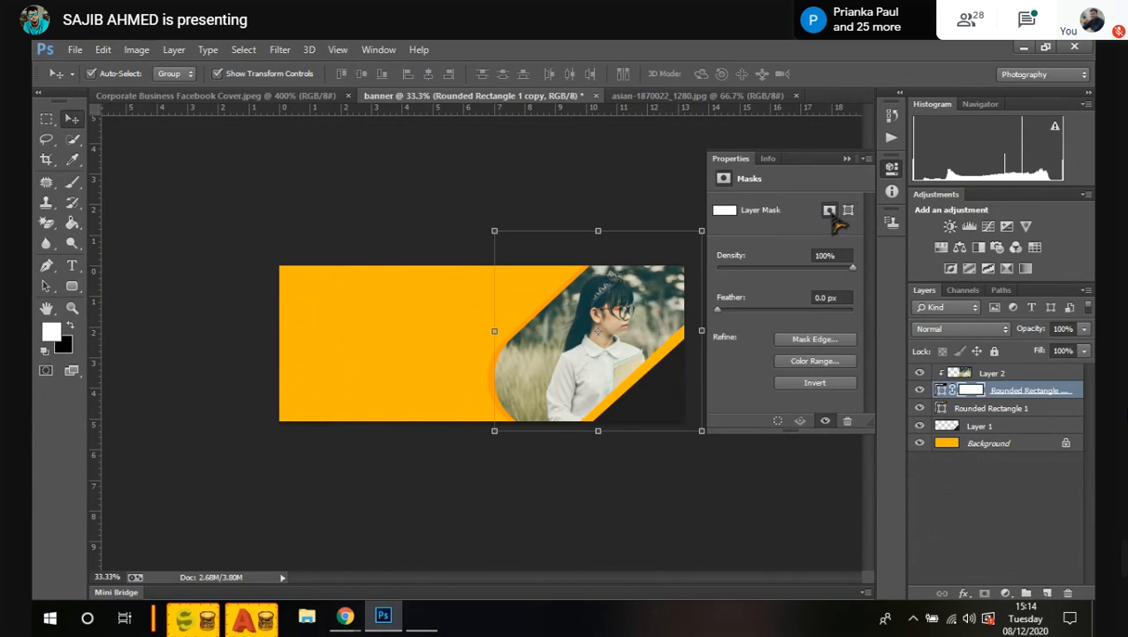
left_click(942, 530)
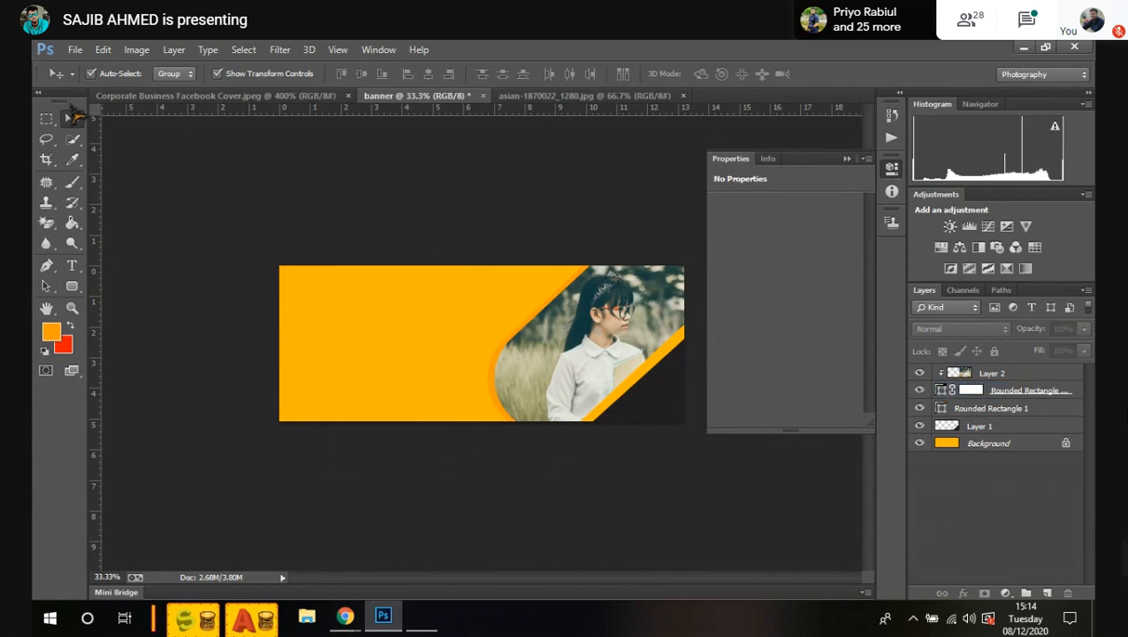
left_click(192, 99)
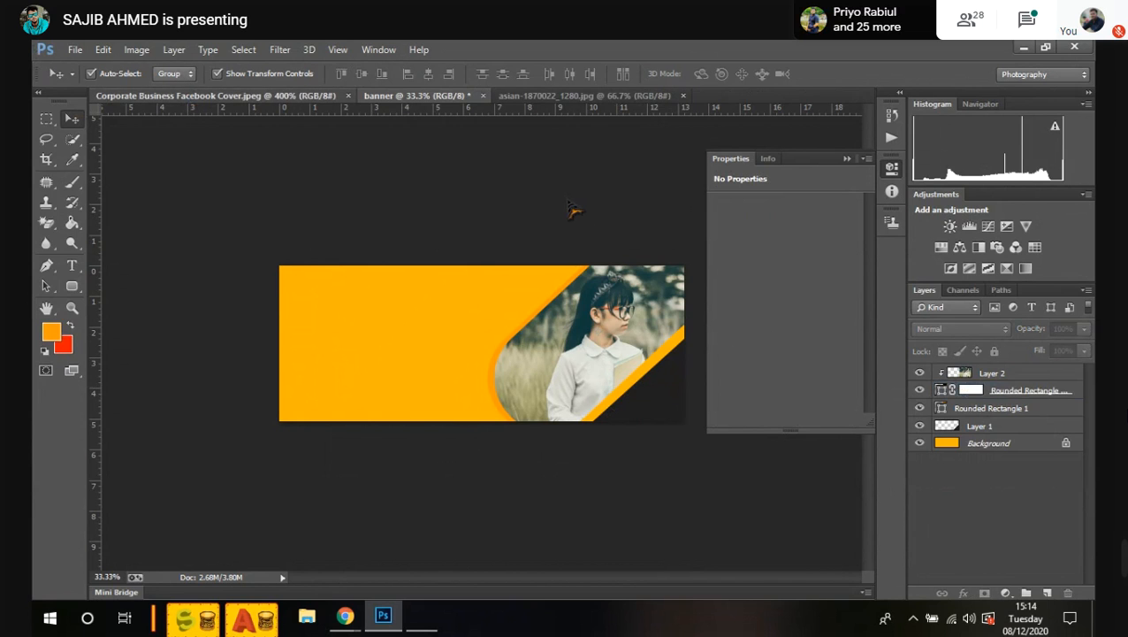
scroll(347, 233, "up", 5)
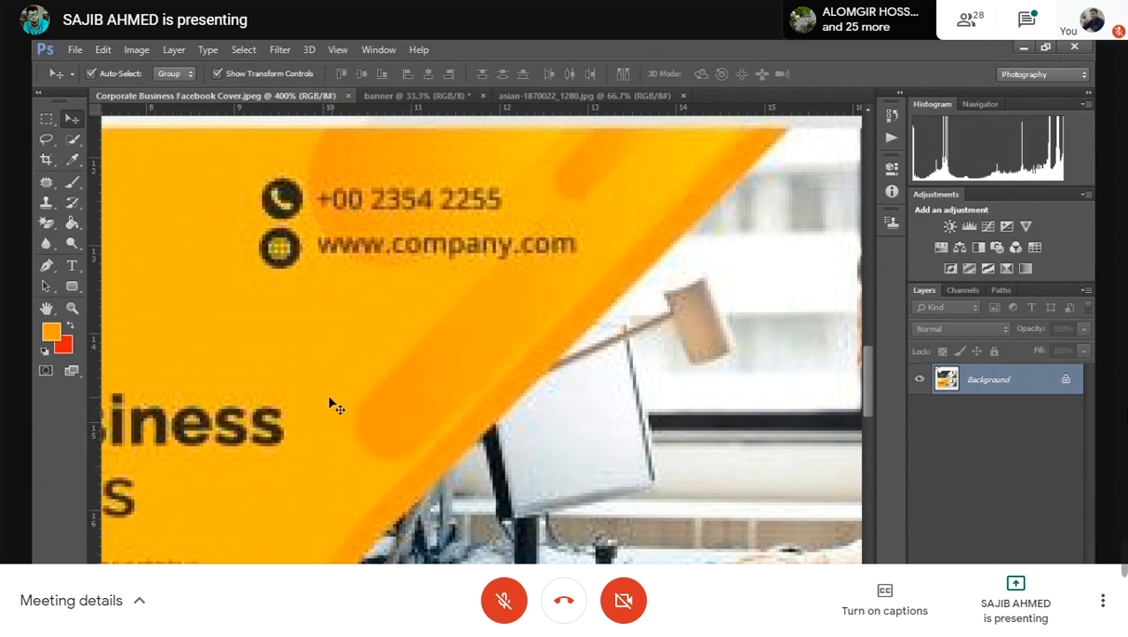
Step: Back on the banner, draw a tall rounded-rectangle pill on the yellow area
left_click(389, 95)
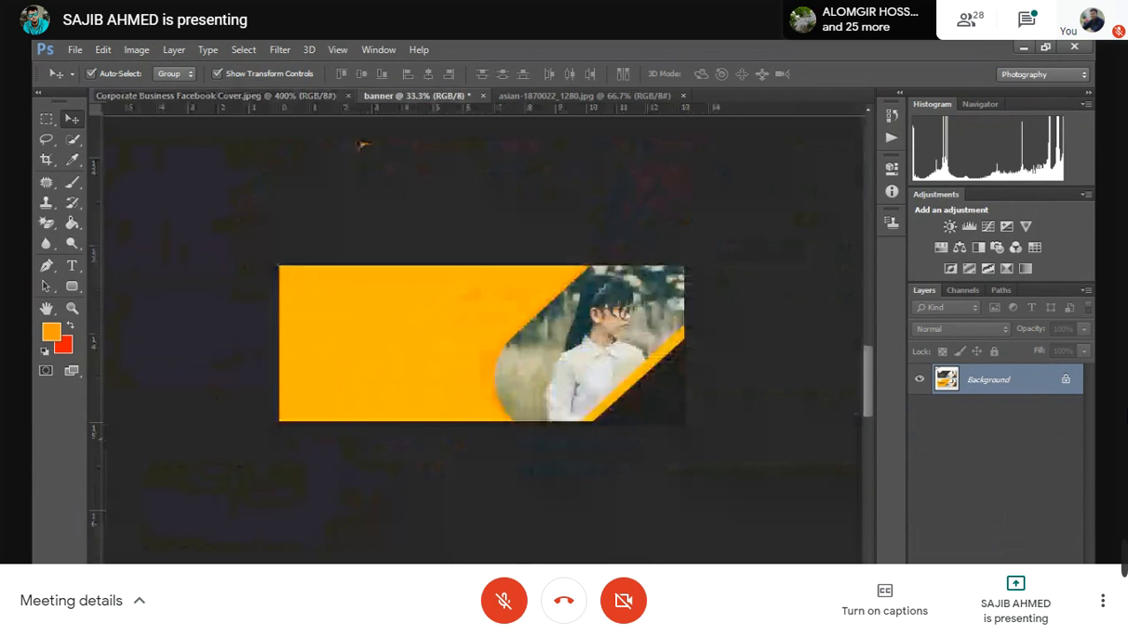
left_click(71, 286)
left_click_drag(430, 282, 405, 430)
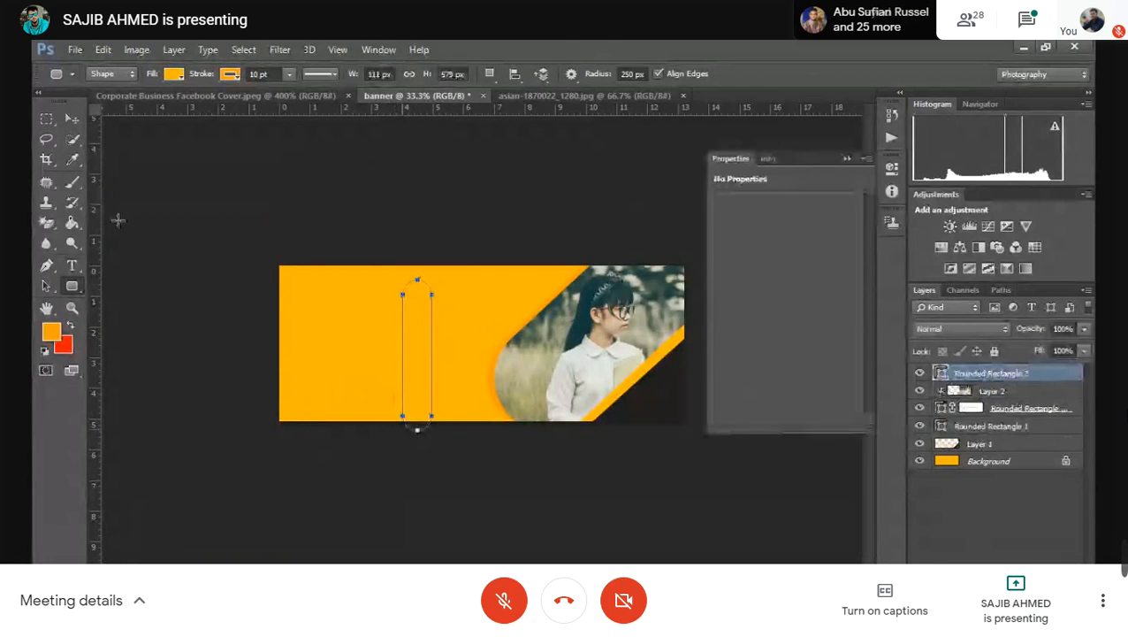
key("v")
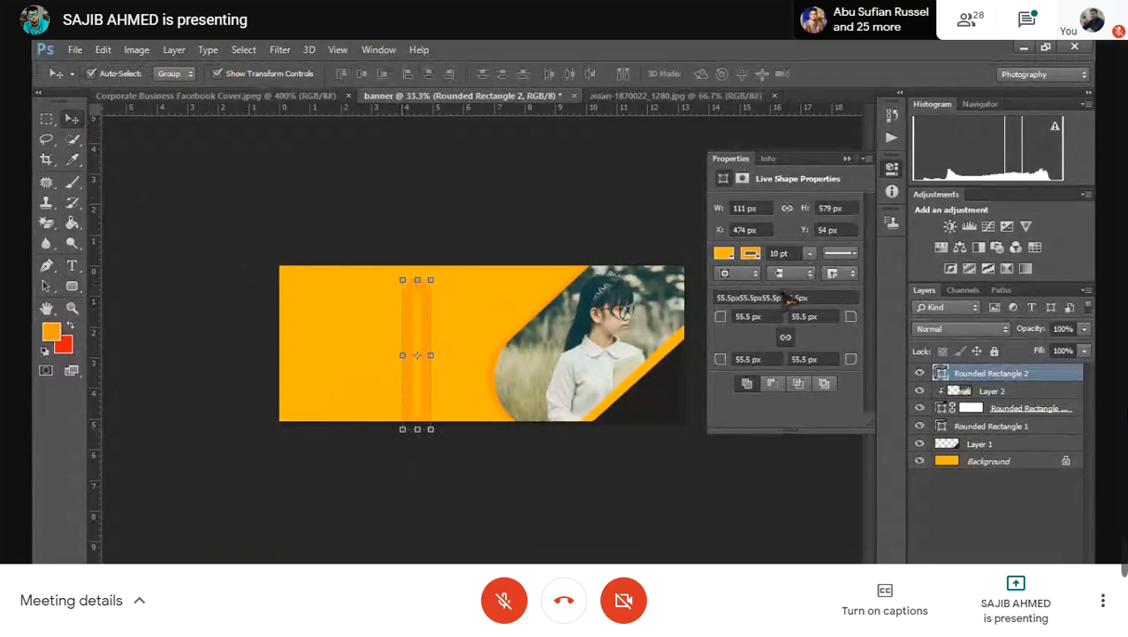
Step: Give the pill no outline and a darker orange fill, then shrink it and tilt it diagonally
left_click(750, 253)
left_click(735, 284)
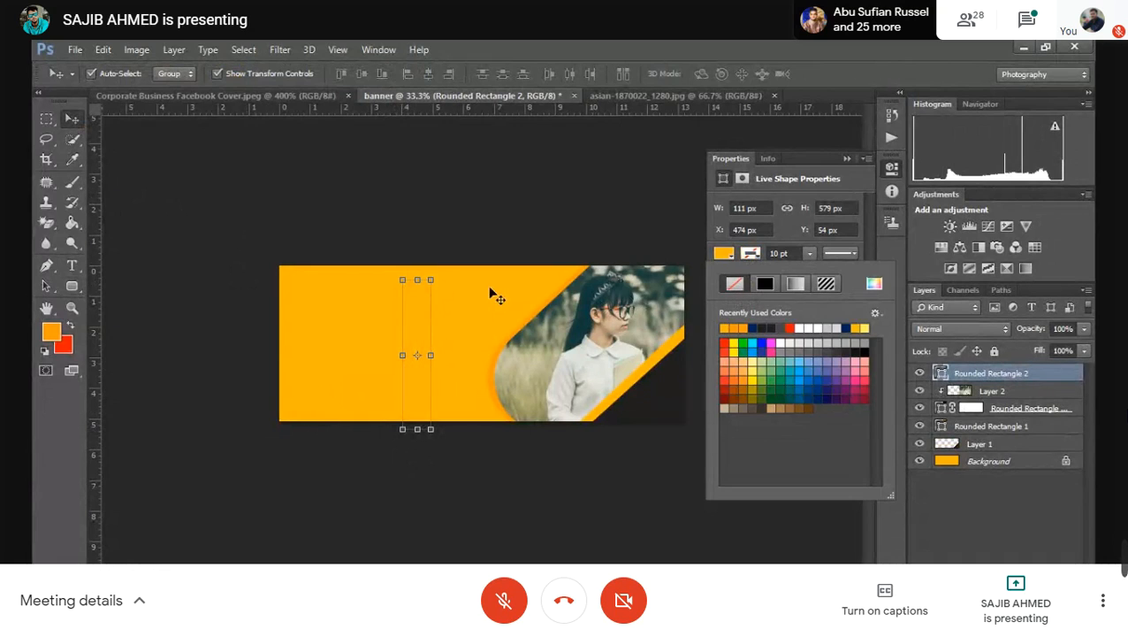
left_click(743, 328)
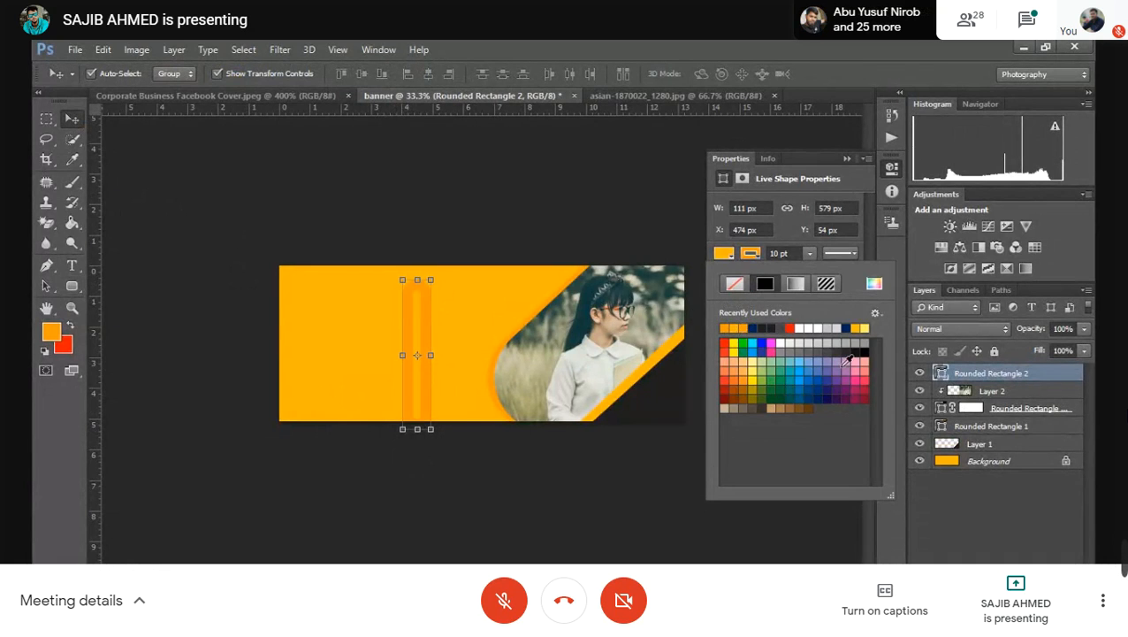
left_click(750, 254)
left_click(750, 255)
left_click(730, 285)
left_click(721, 255)
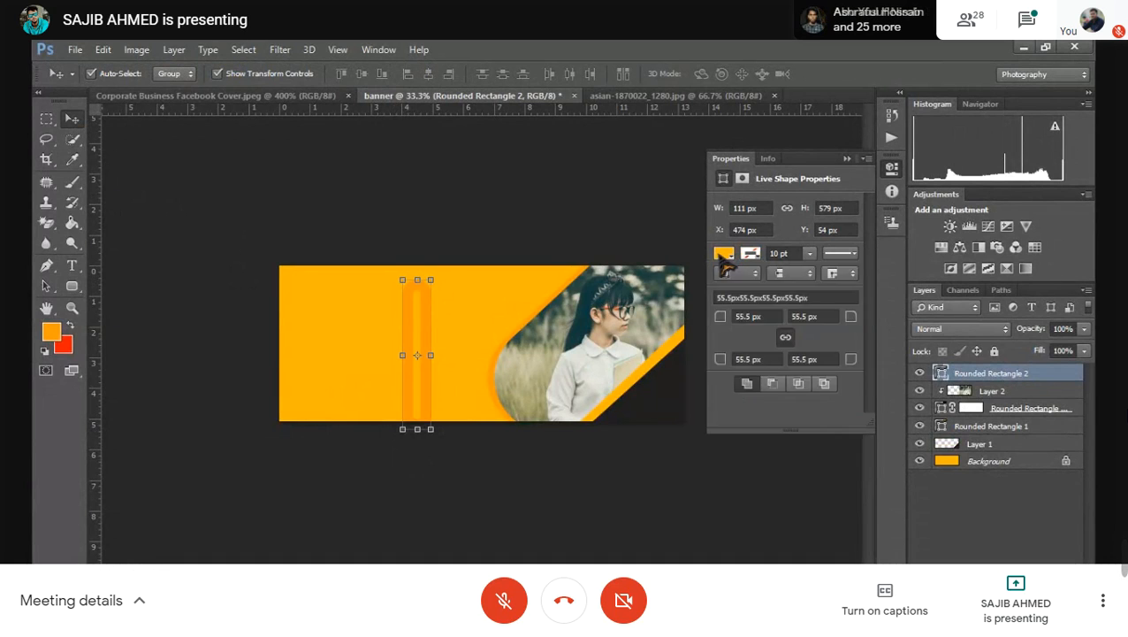
left_click(722, 255)
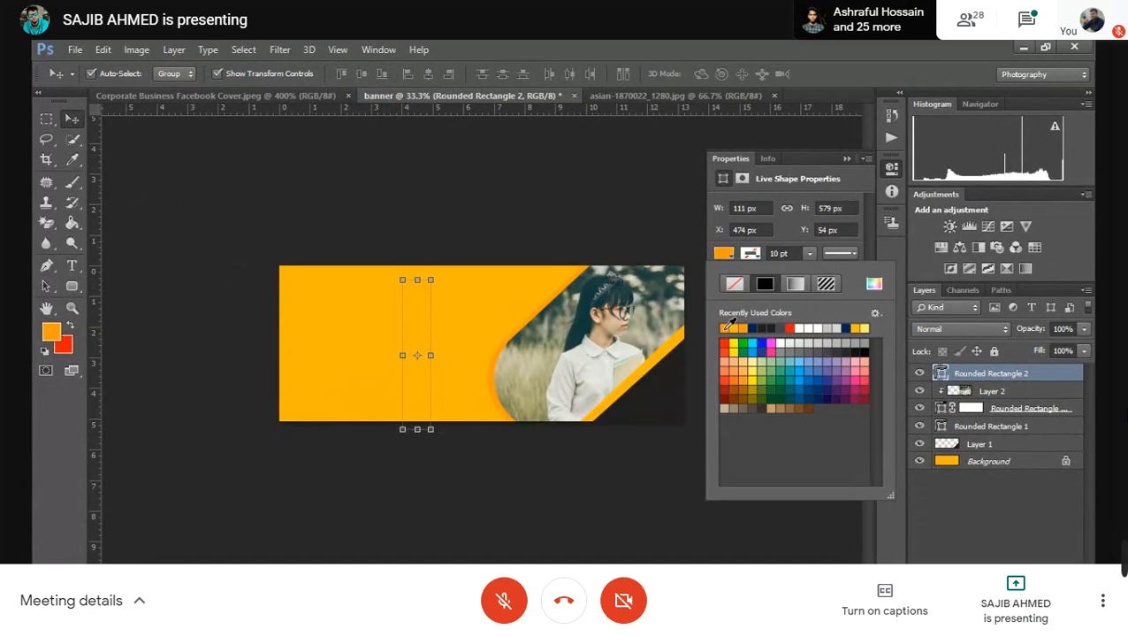
left_click(731, 327)
left_click(76, 124)
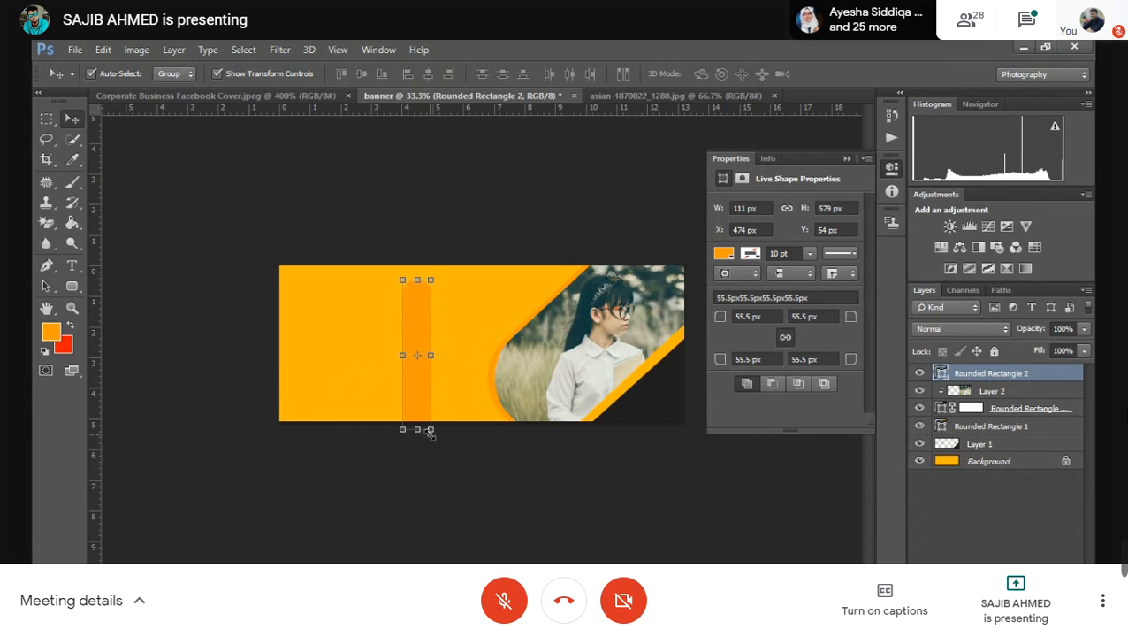
left_click_drag(430, 428, 424, 415)
left_click_drag(436, 283, 461, 309)
Step: Move the pill up and to the right and tilt it about 6 degrees
key("Return")
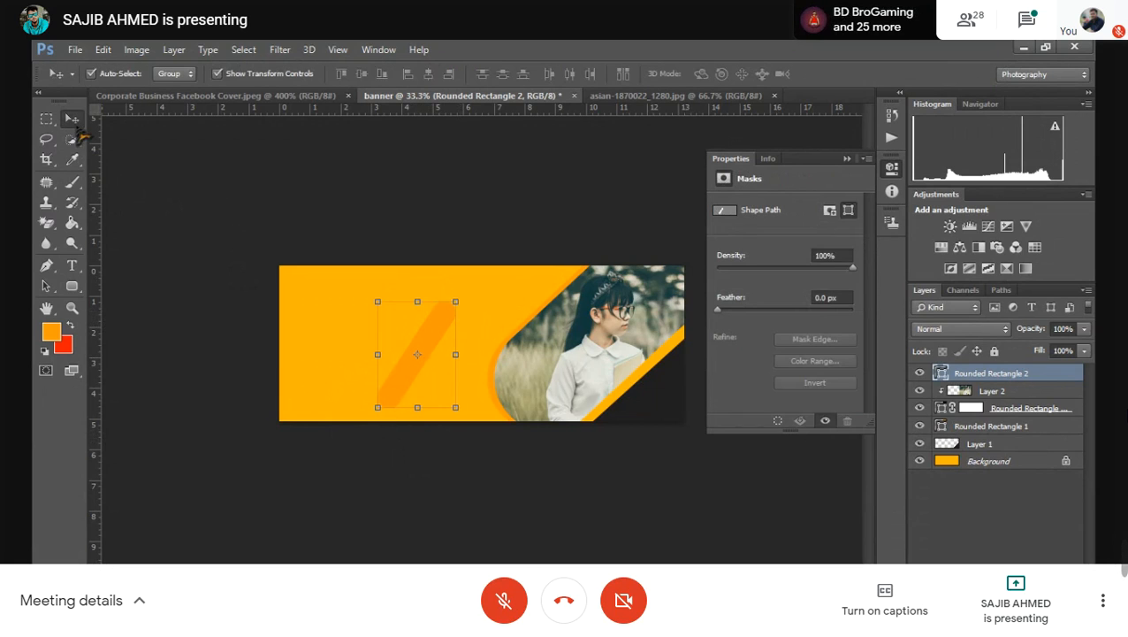
left_click(165, 144)
mouse_move(428, 349)
left_mouse_down()
mouse_move(483, 320)
mouse_move(479, 304)
mouse_move(494, 307)
left_mouse_up()
left_click_drag(436, 386, 429, 379)
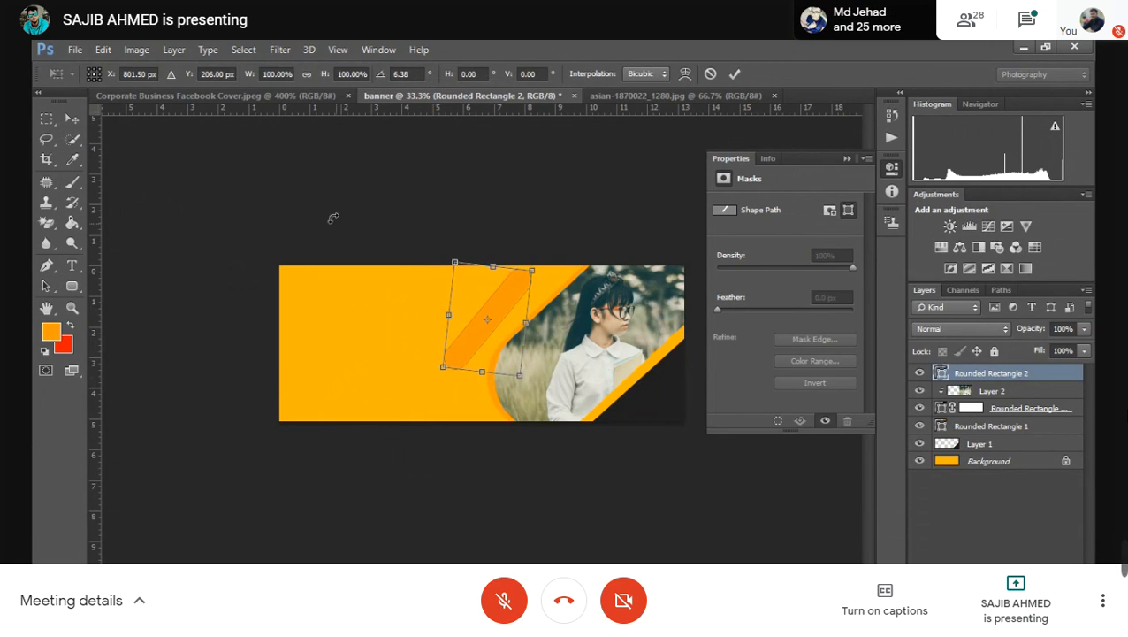
key("Return")
left_click(294, 171)
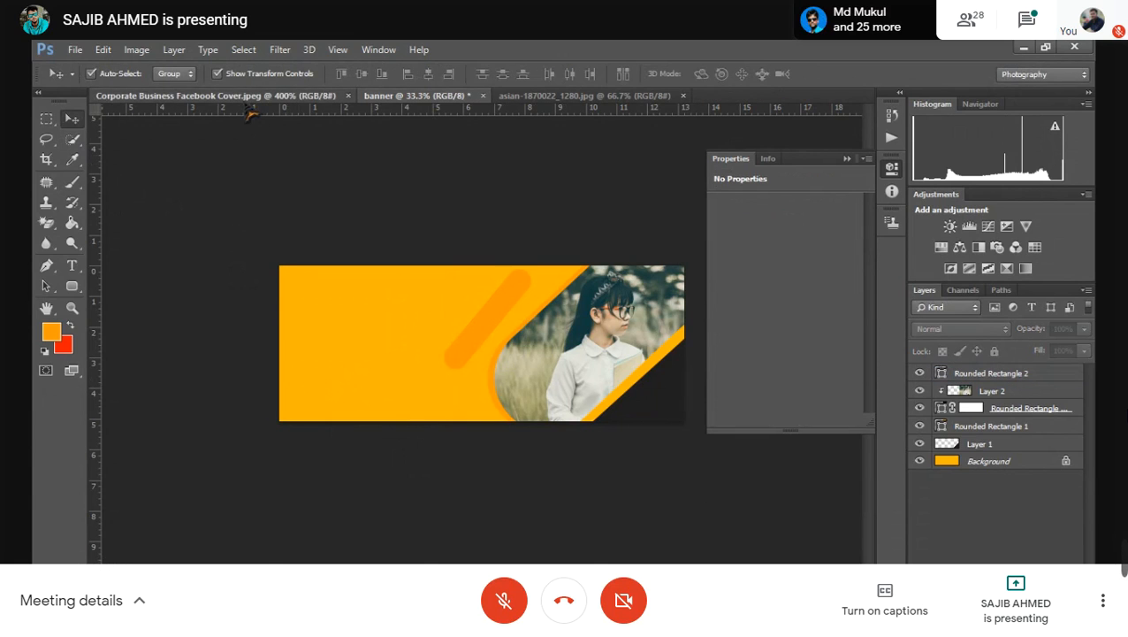
Step: Check the reference cover and rotate the pill about 5° more, parallel to the photo panel
left_click(247, 96)
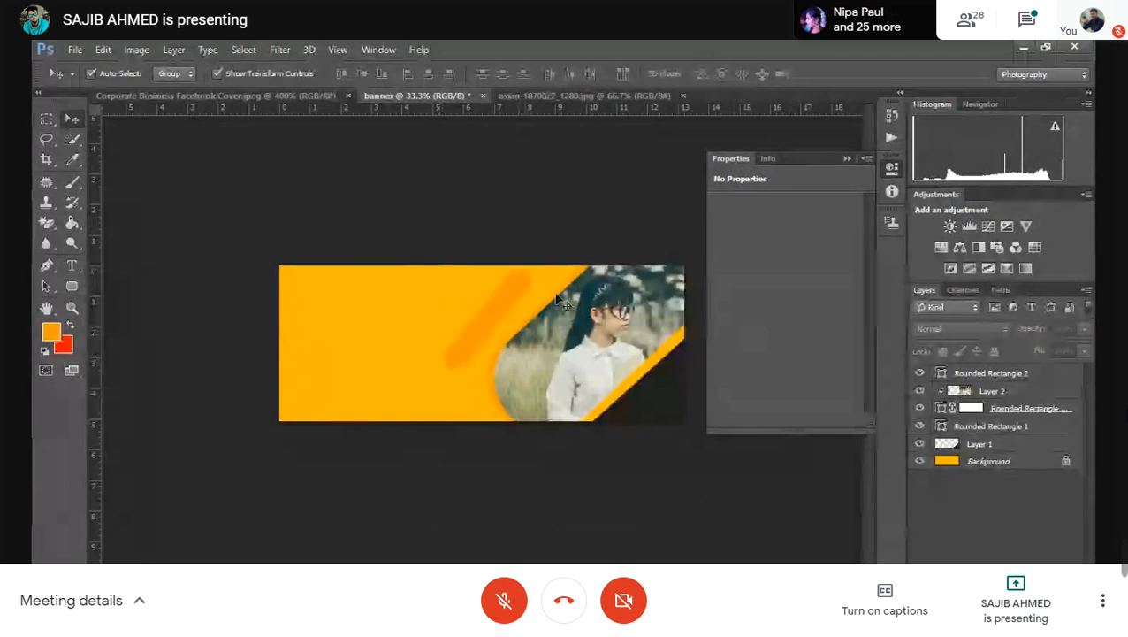
left_click(465, 338)
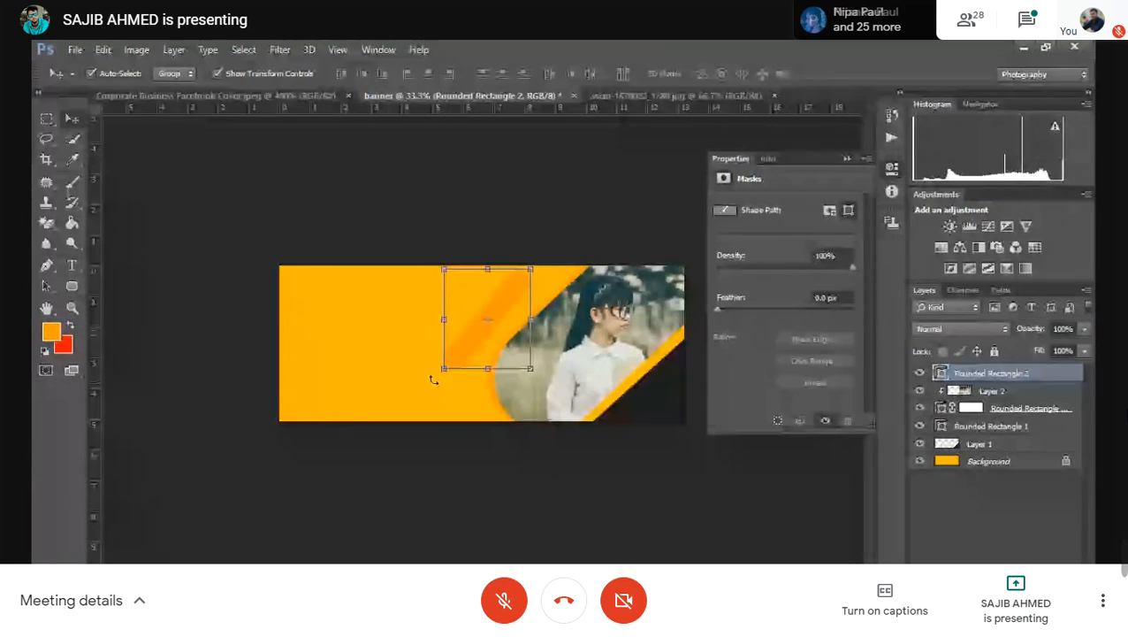
left_click_drag(436, 382, 438, 378)
key("Return")
left_click(421, 209)
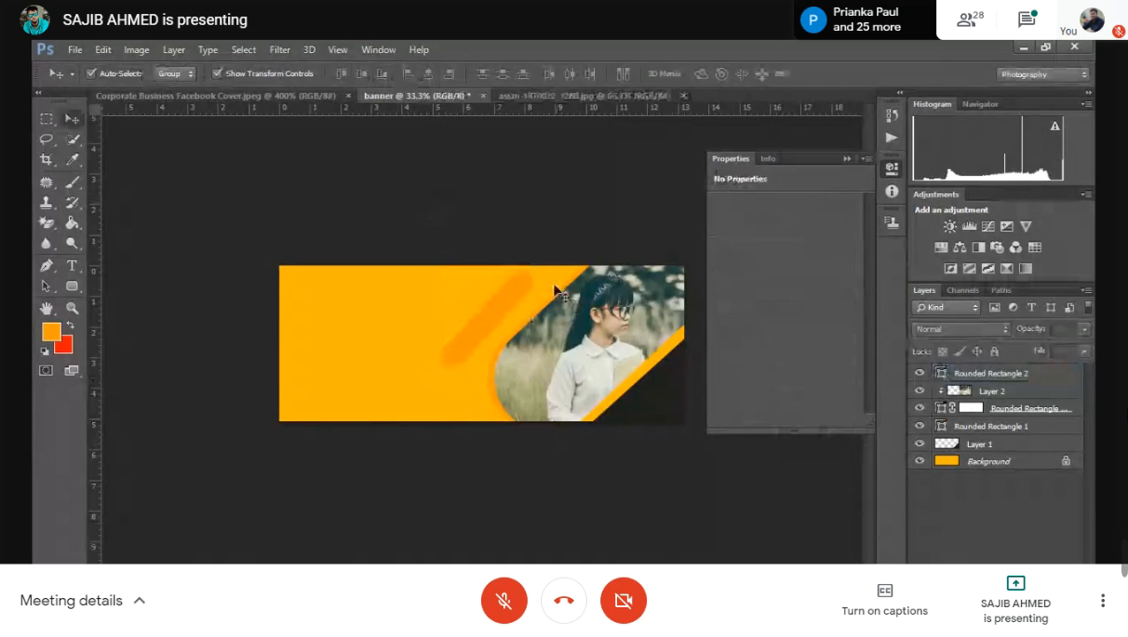
left_click(506, 311)
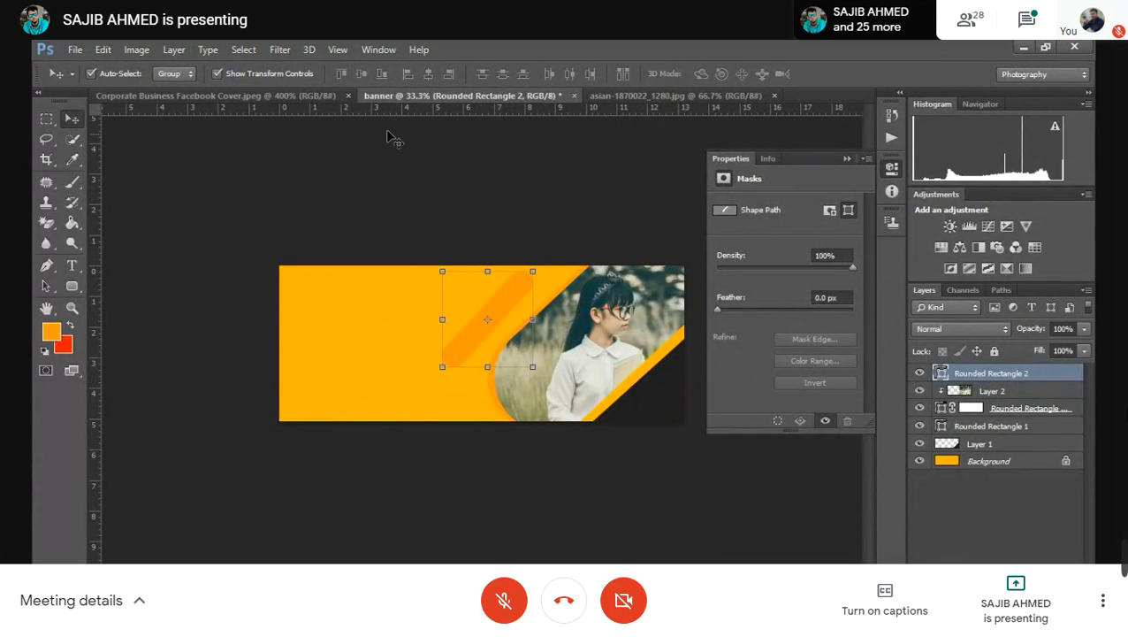
left_click(213, 95)
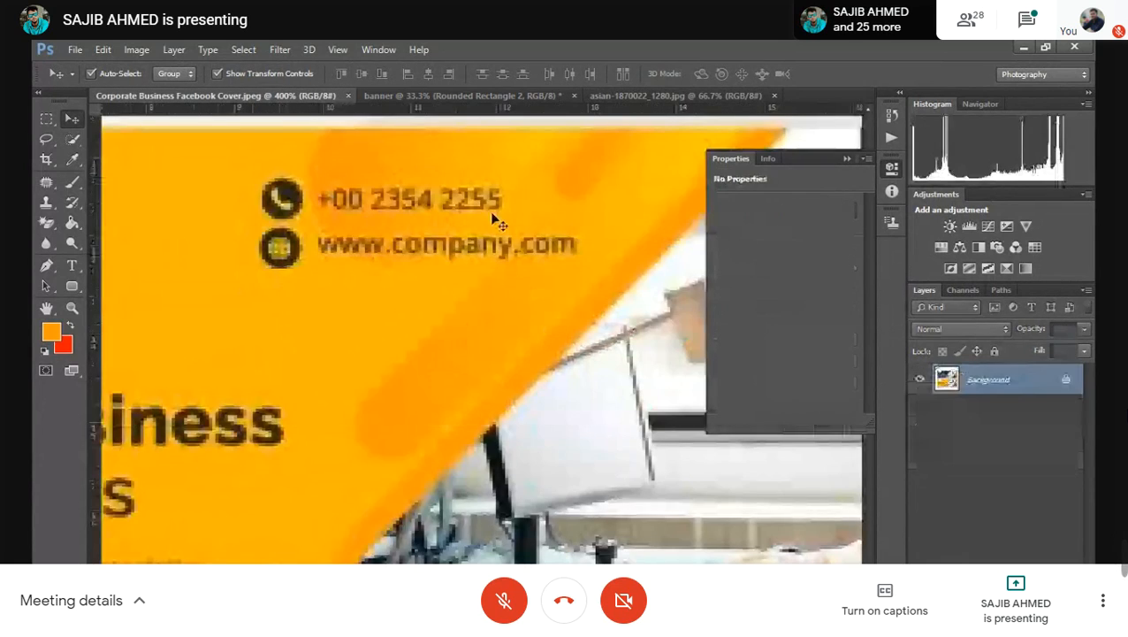
Step: Open Layer Style for the Rounded Rectangle 2 pill layer and tick Gradient Overlay
left_click(460, 95)
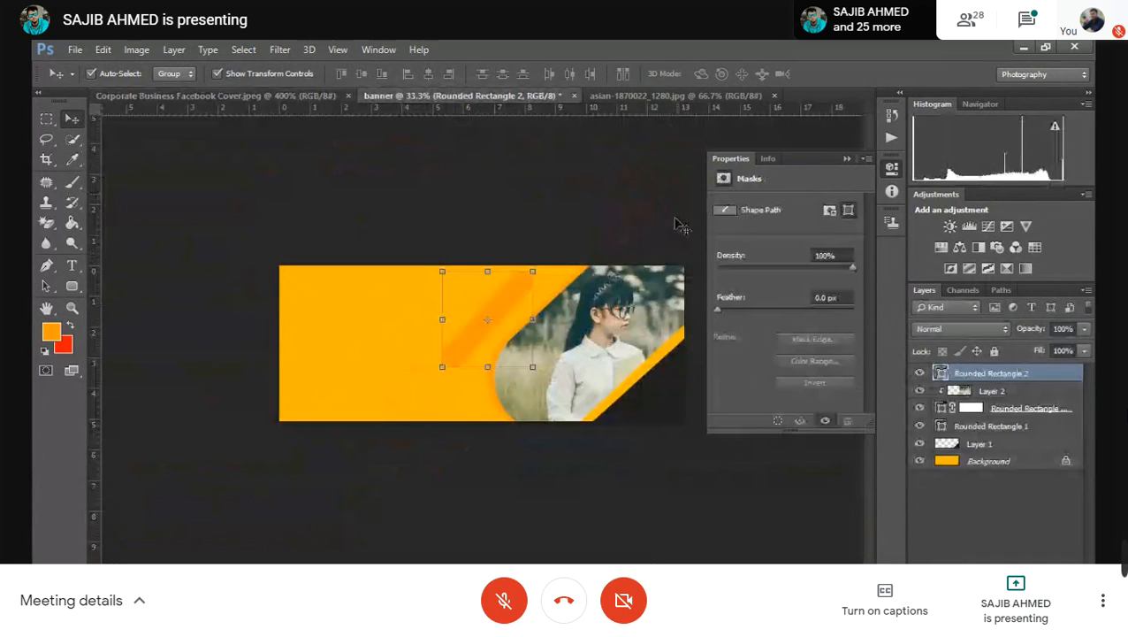
right_click(941, 375)
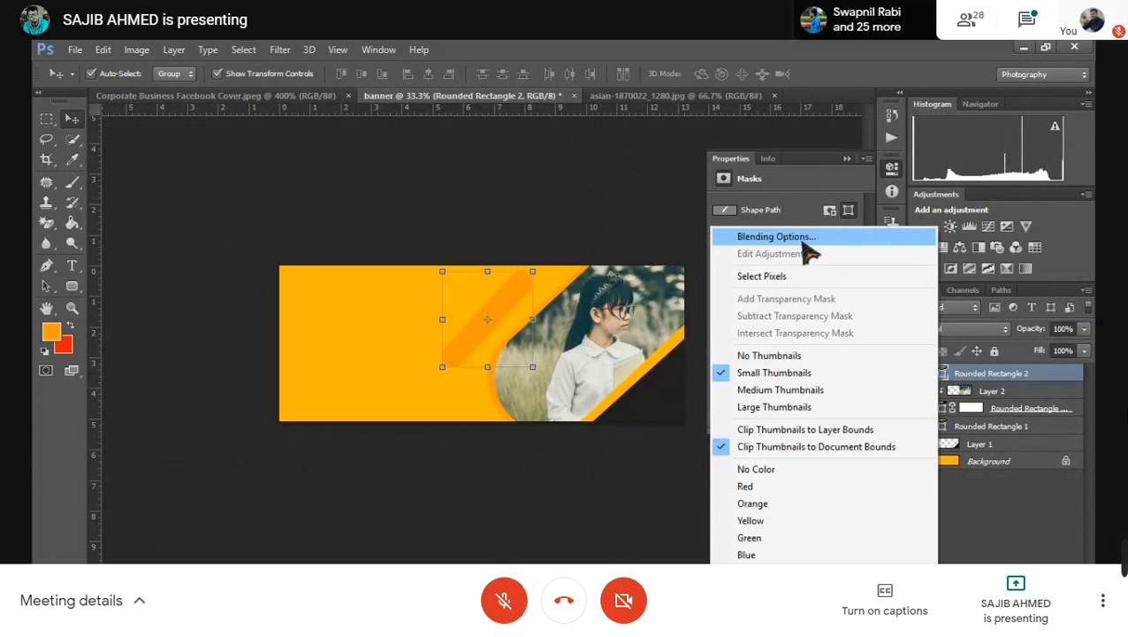
left_click(786, 239)
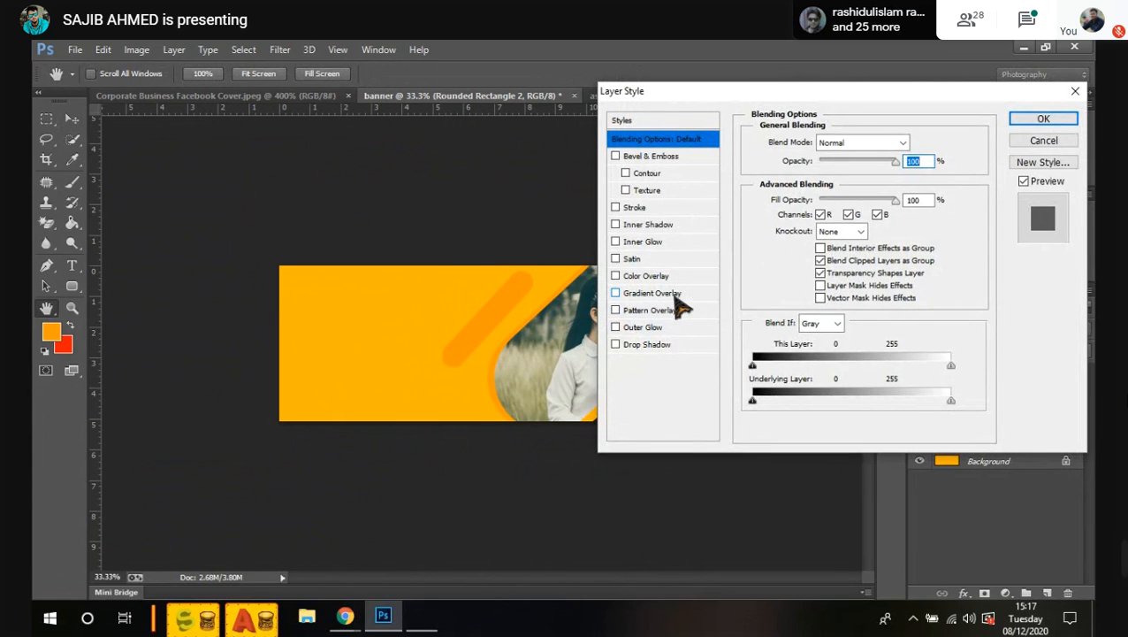
left_click(1044, 119)
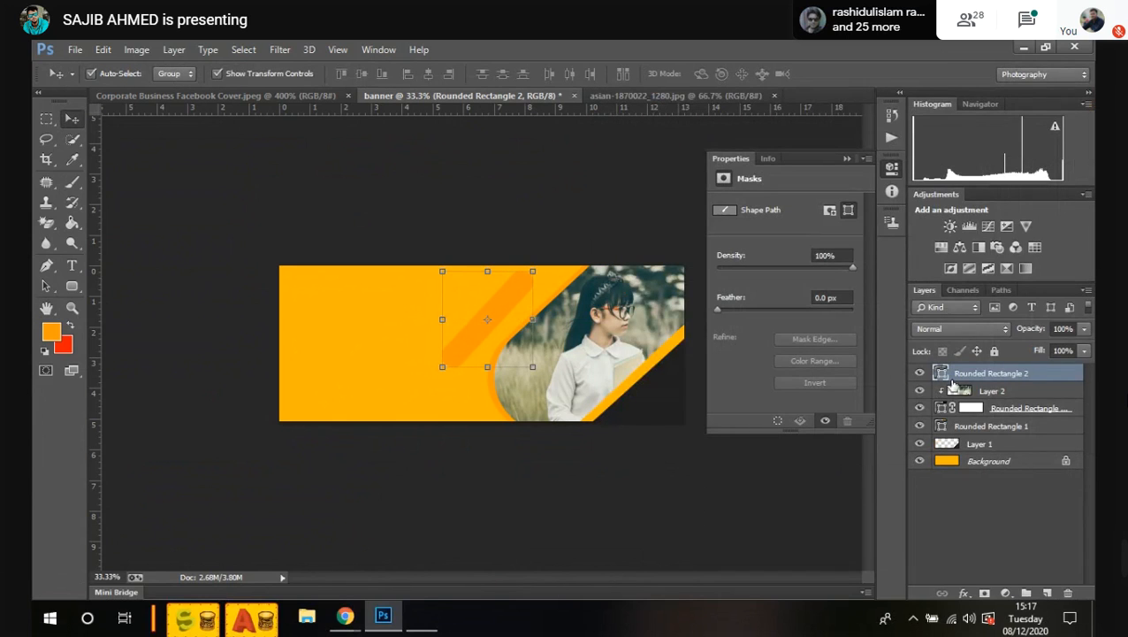
right_click(941, 376)
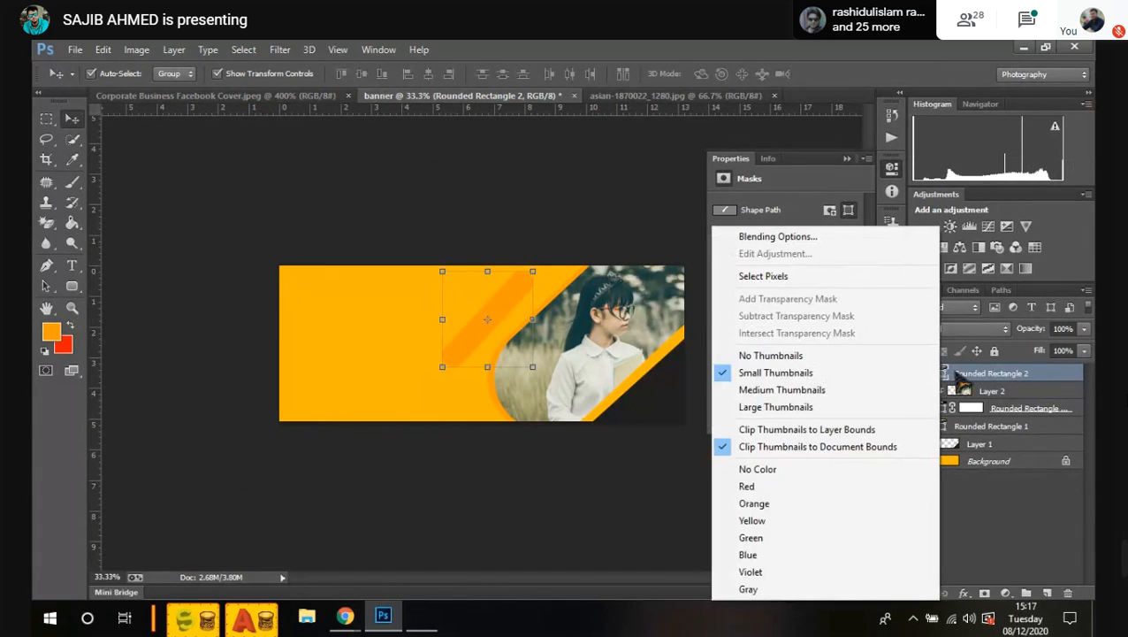
left_click(996, 531)
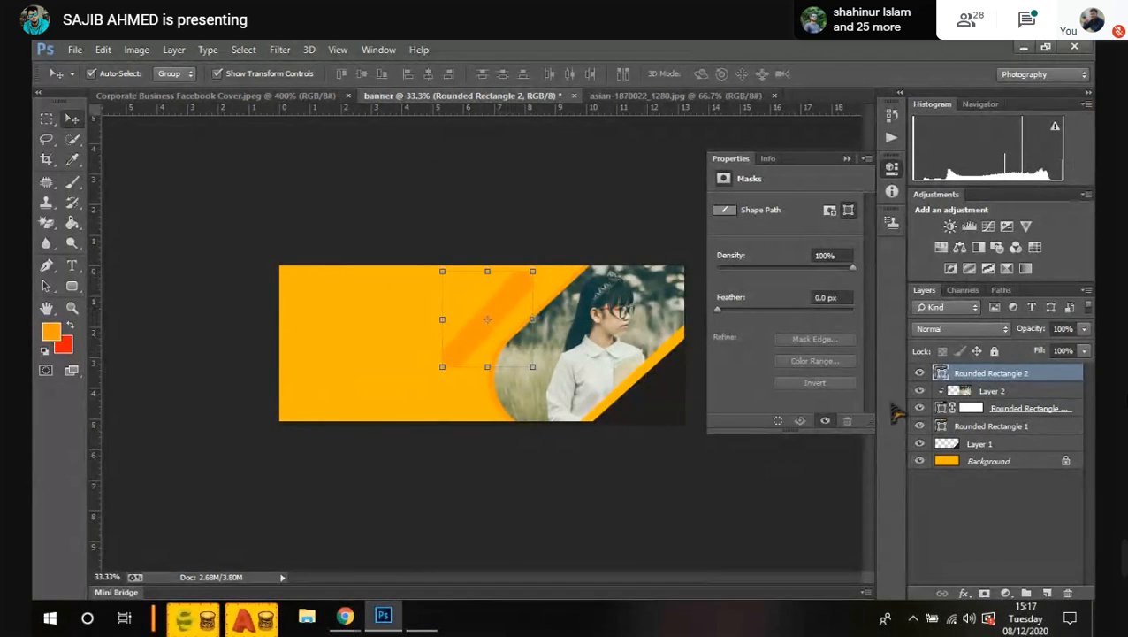
right_click(941, 376)
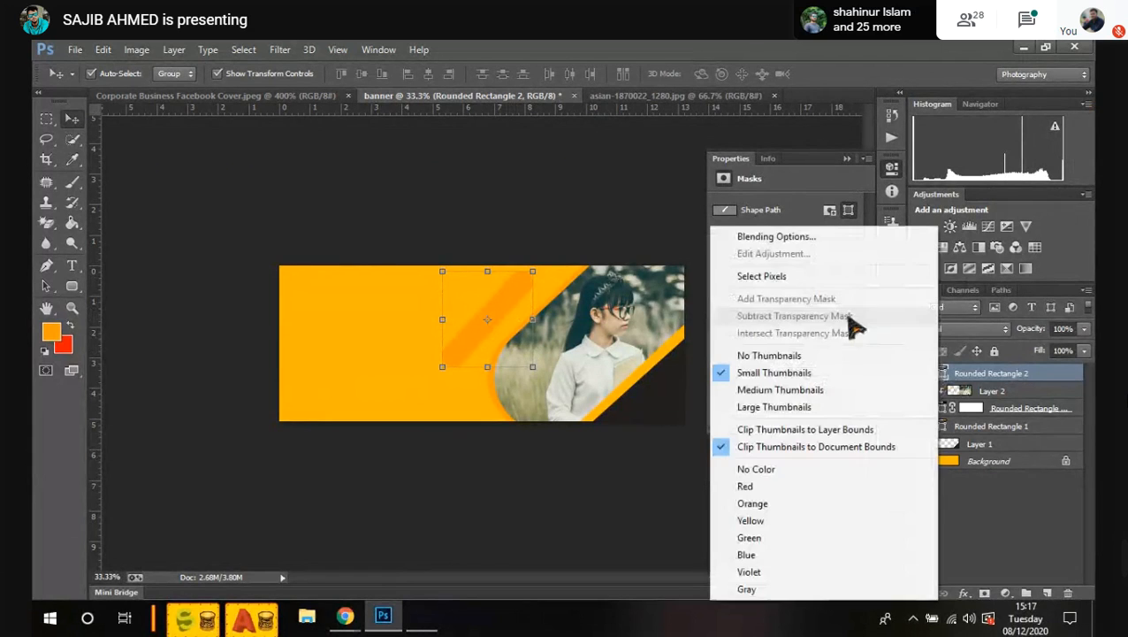
left_click(768, 239)
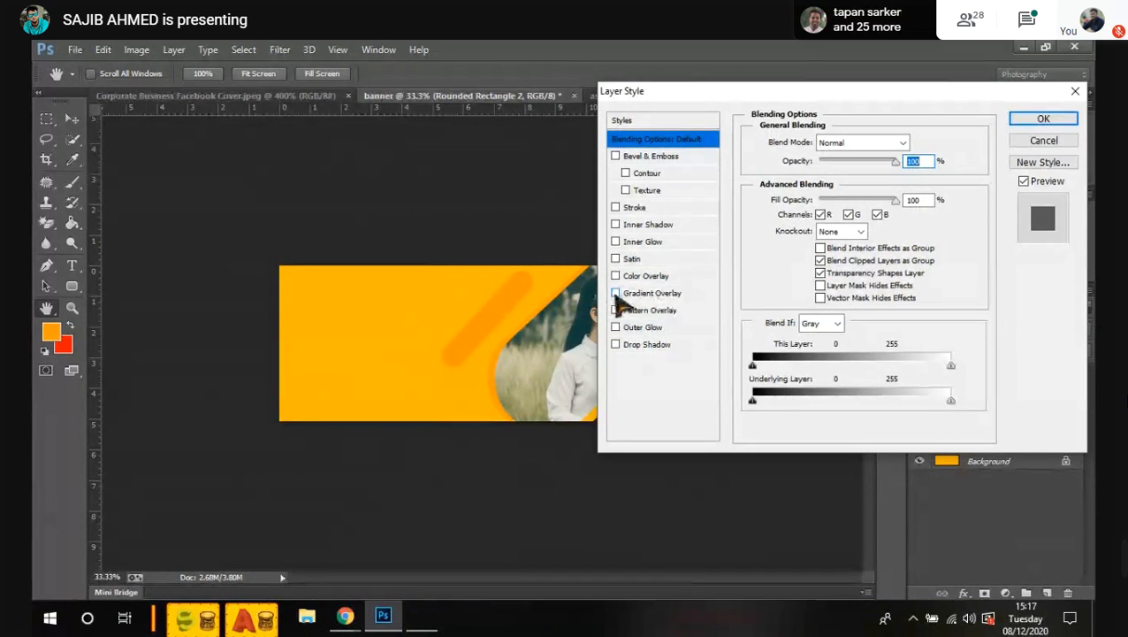
left_click(617, 294)
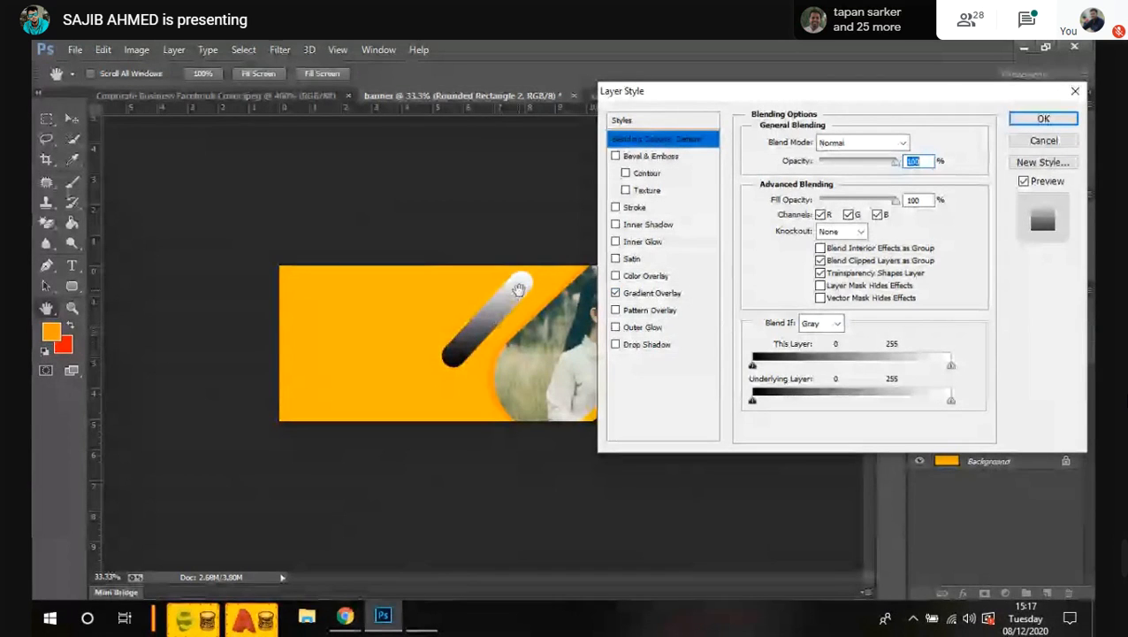
Step: Show the Gradient Overlay settings, move the dialog aside, and open the black-white gradient for editing
left_click(651, 297)
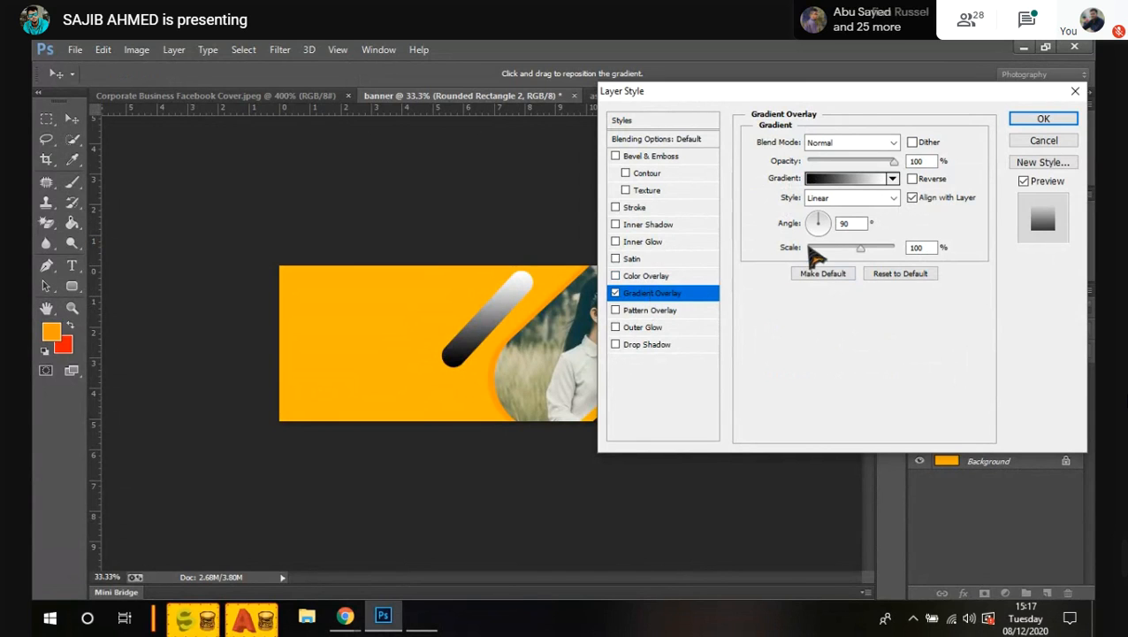
left_click_drag(843, 95, 746, 102)
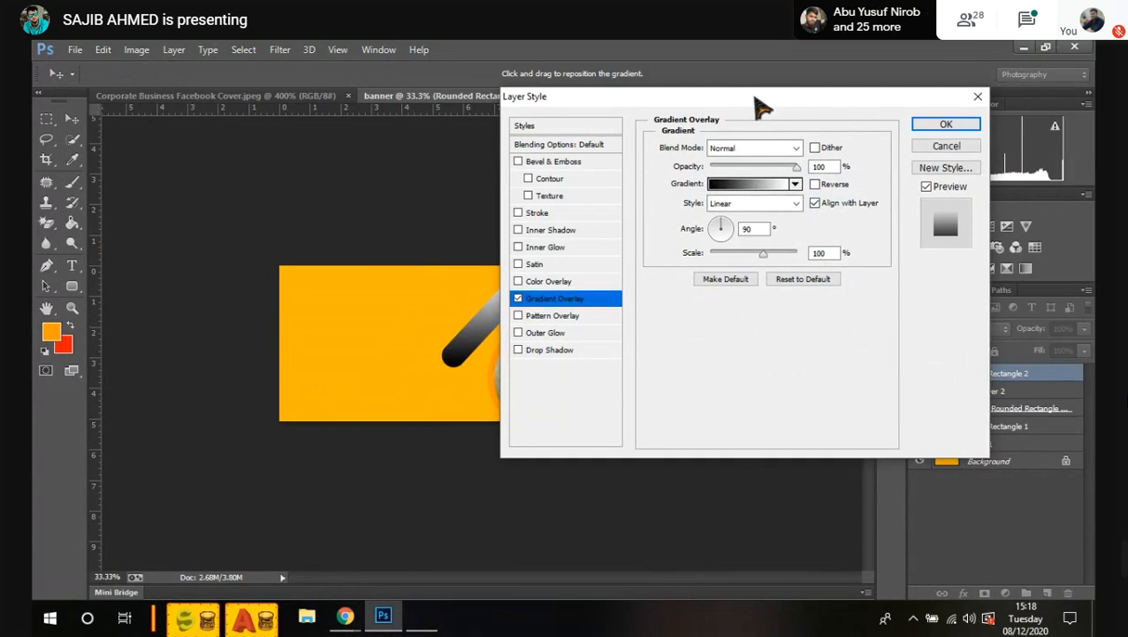
left_click_drag(761, 103, 808, 108)
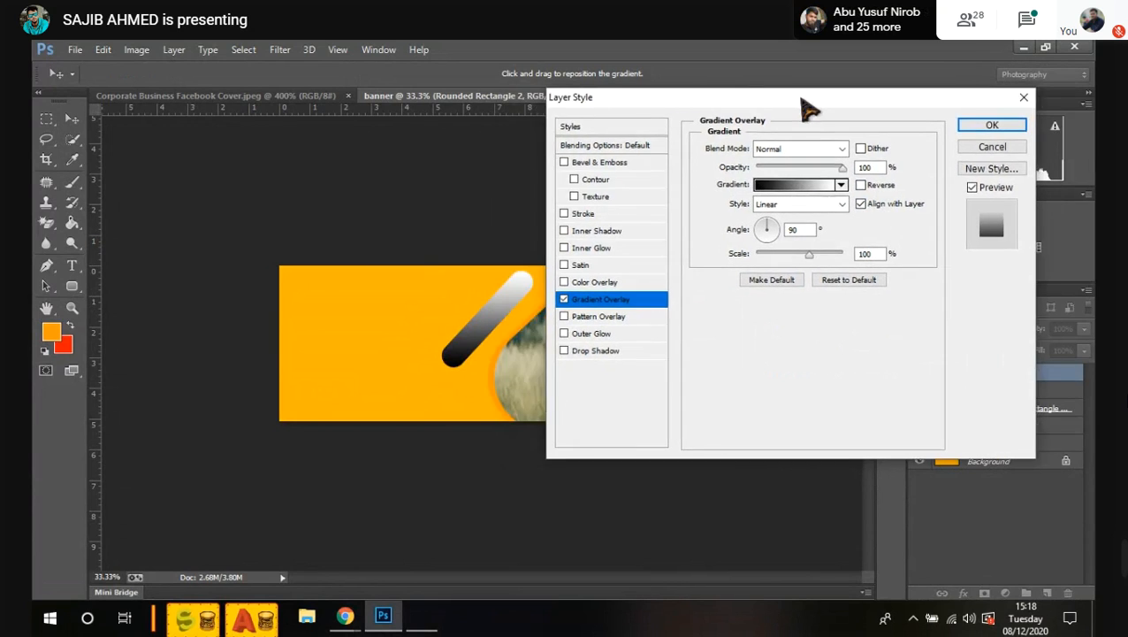
left_click(800, 187)
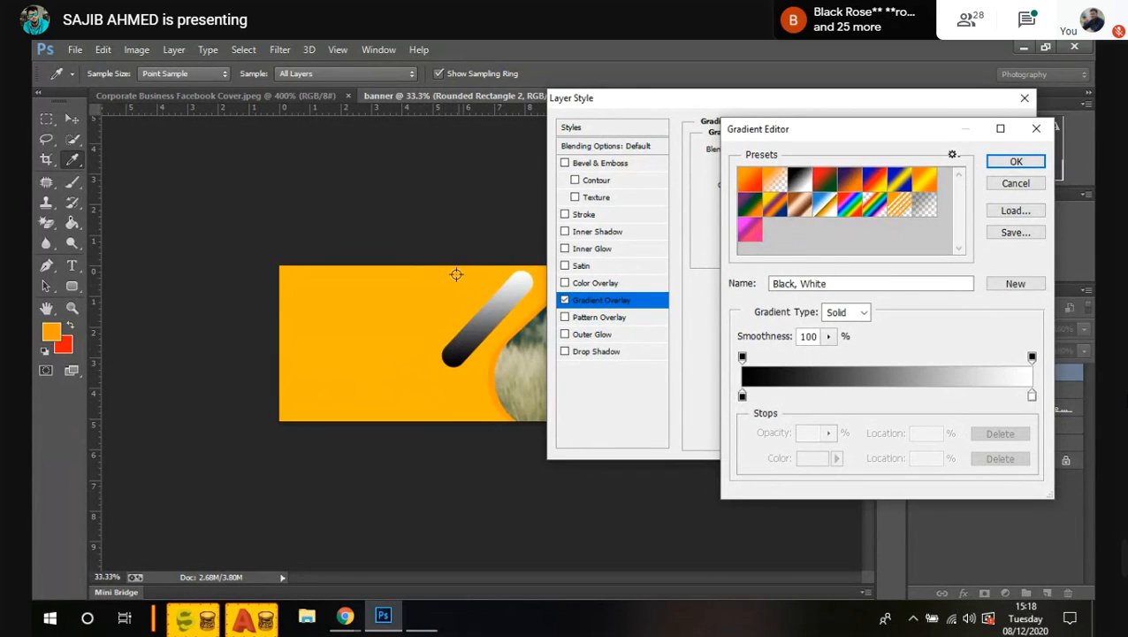
Step: Set the gradient's left colour stop to hex fd9c00
left_click(743, 398)
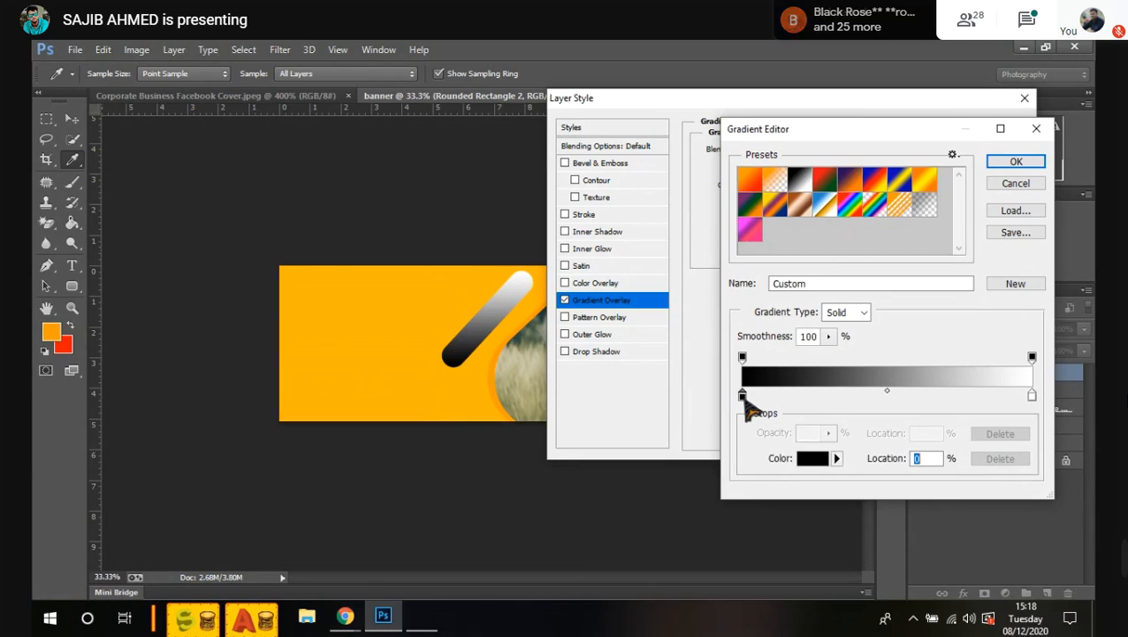
double_click(743, 397)
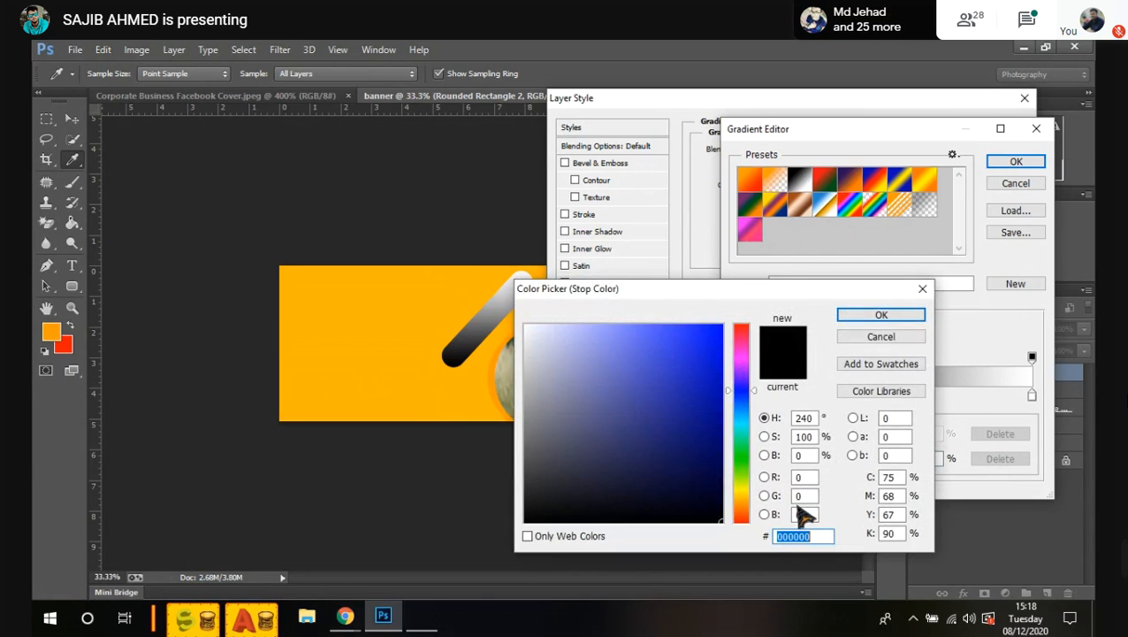
type("ffb901")
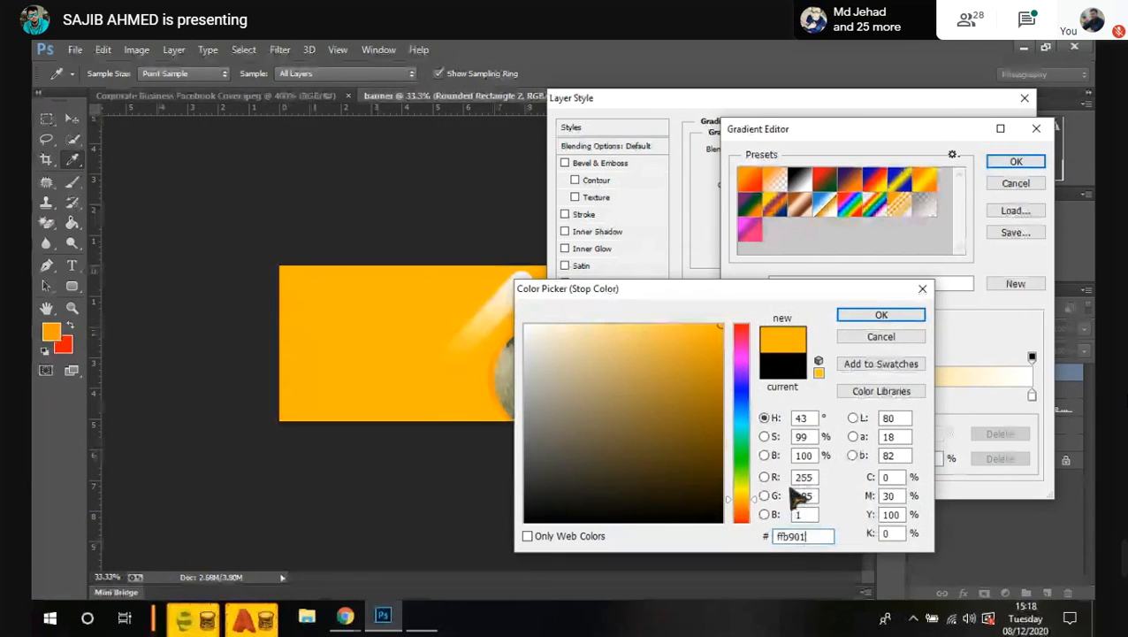
left_click_drag(809, 537, 733, 527)
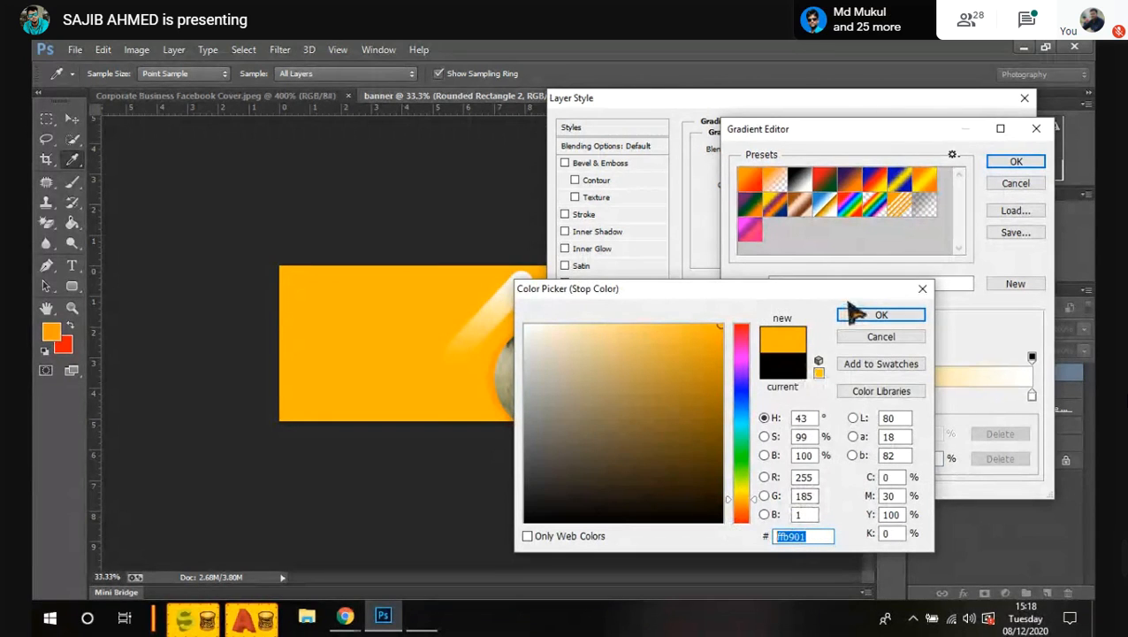
key("super+v")
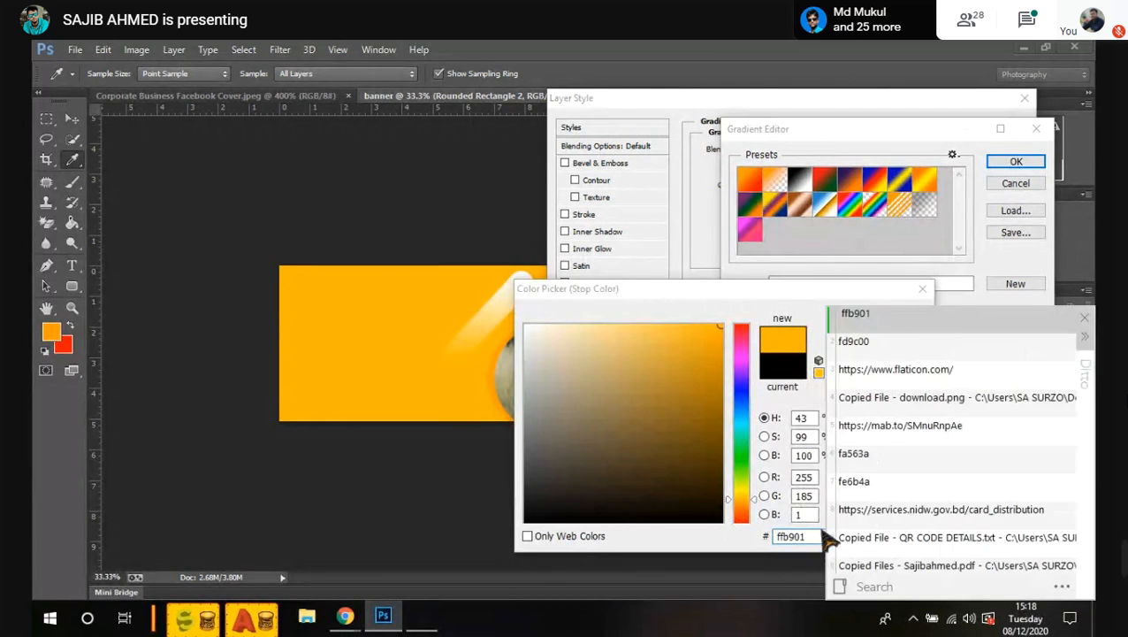
key("Escape")
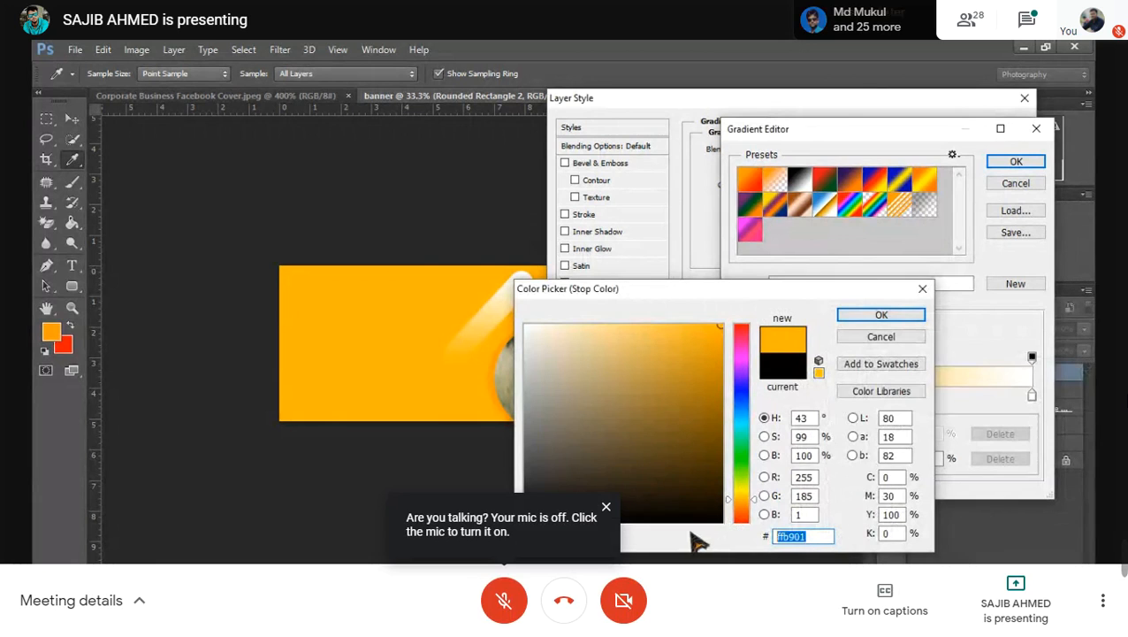
type("fd9c00")
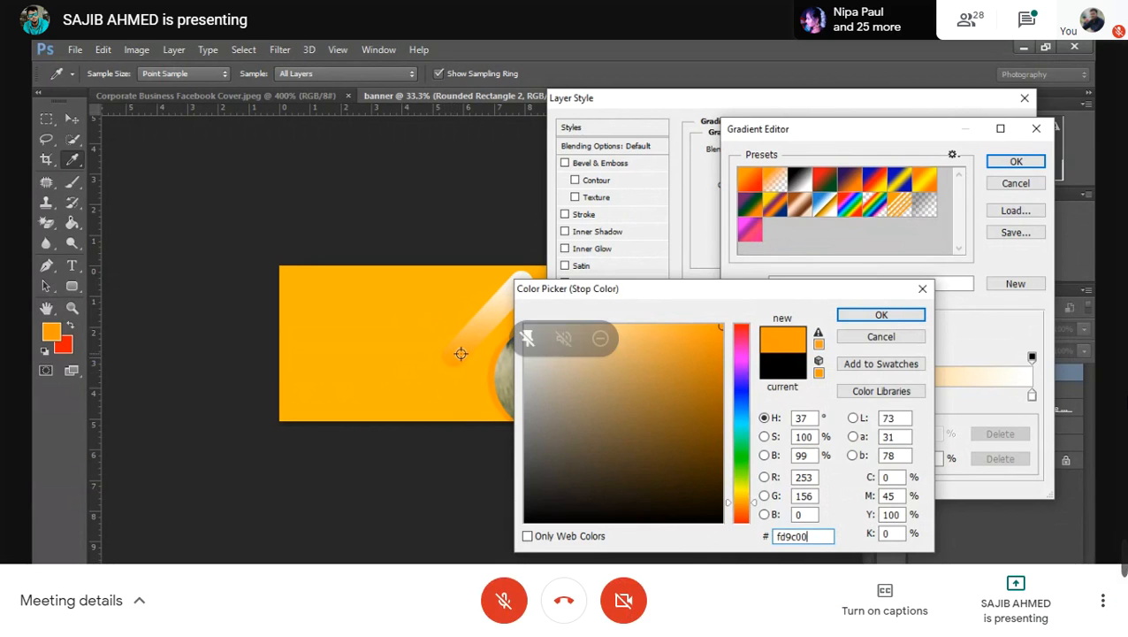
Step: Toggle the meeting microphone, then confirm the stop colour and the orange-to-yellow ffb901 gradient
left_click(504, 600)
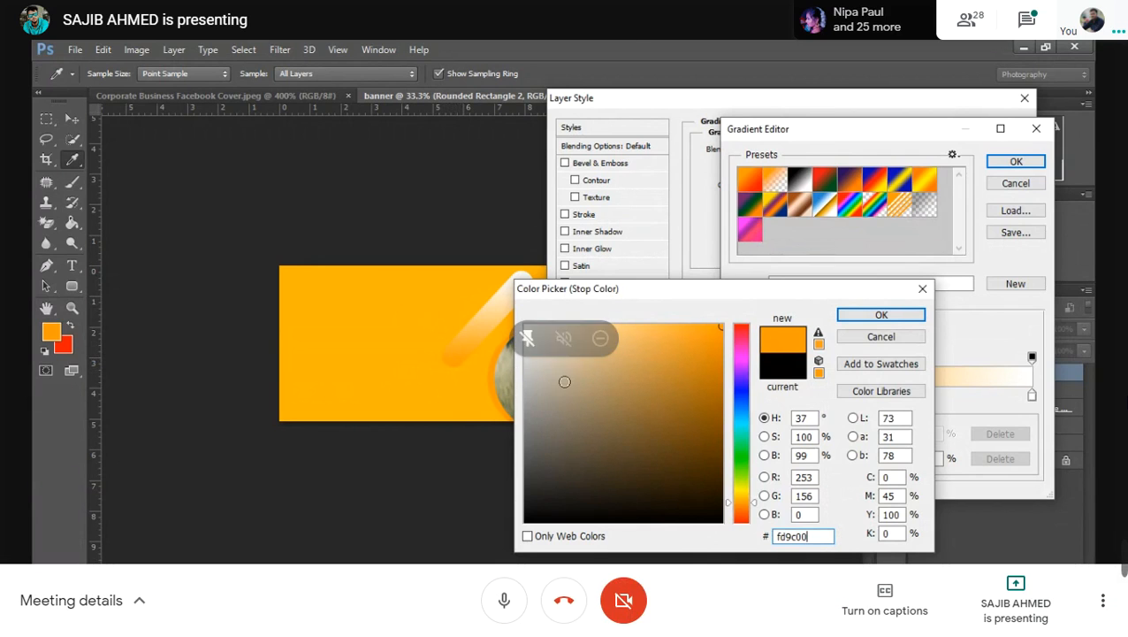
left_click(504, 601)
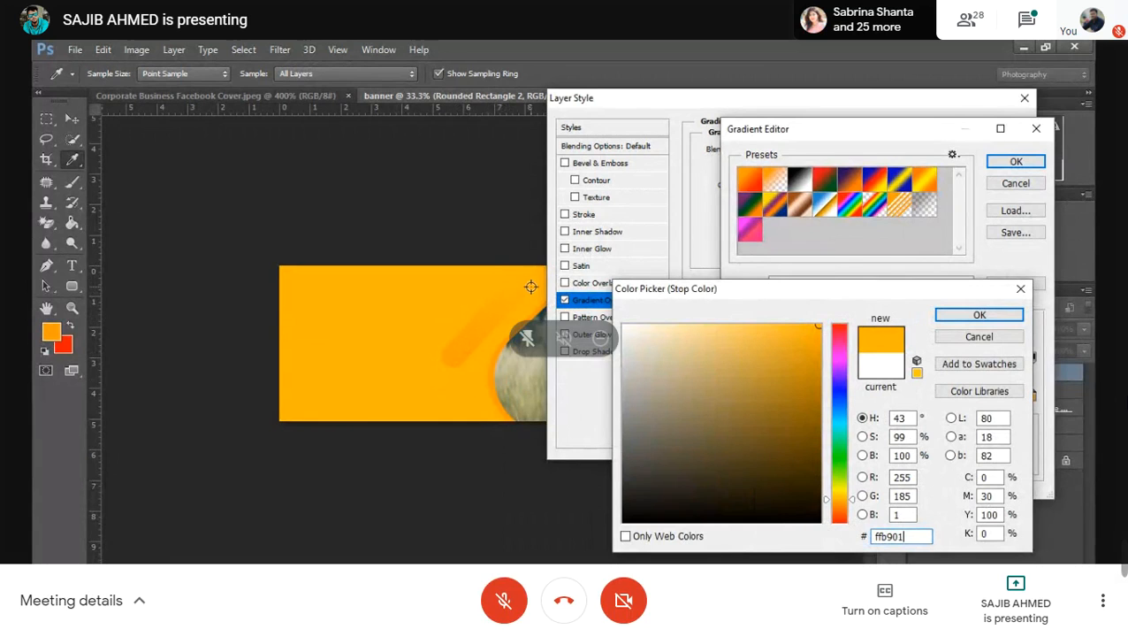
left_click(504, 600)
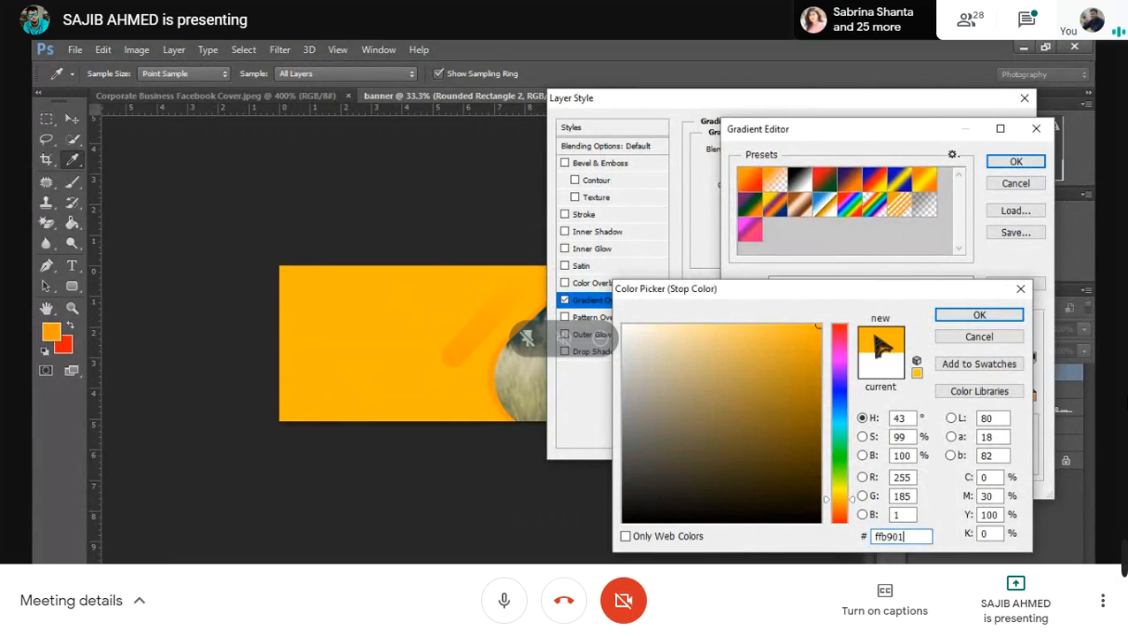
left_click(504, 600)
left_click(978, 315)
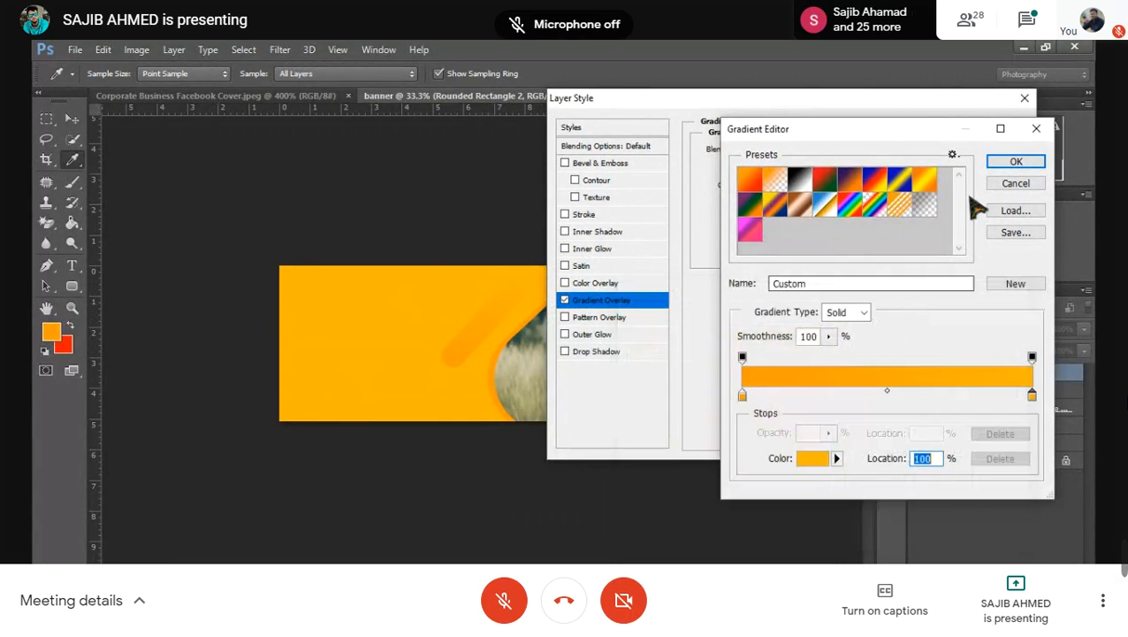
left_click(1015, 162)
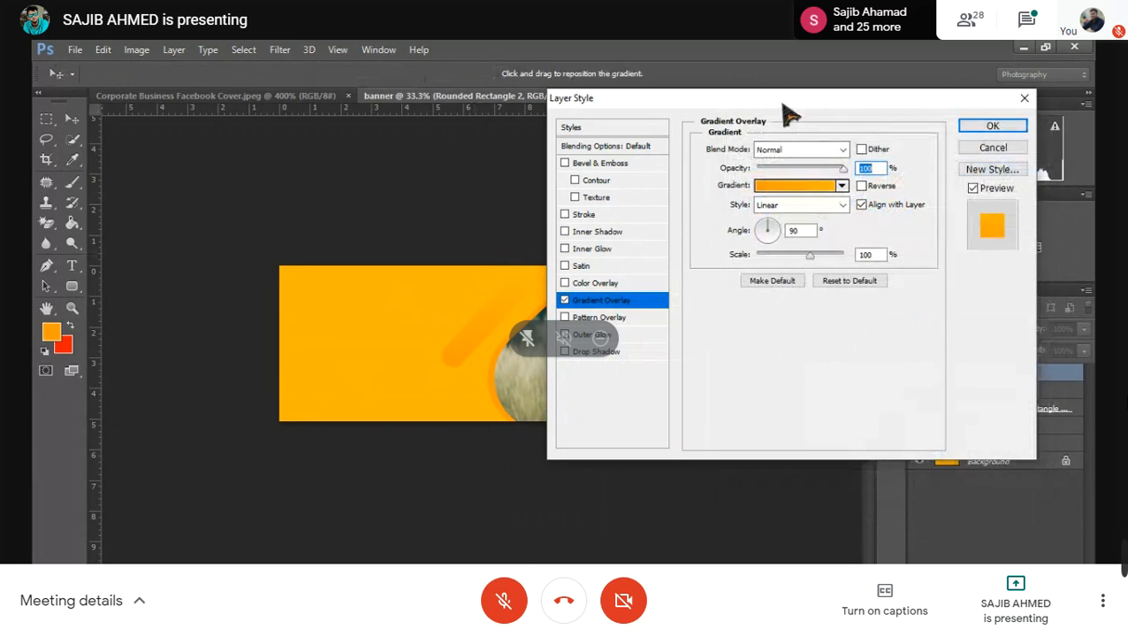
Step: Set the pill's gradient overlay to 41% scale at about 62° and apply it
left_click_drag(787, 99, 831, 113)
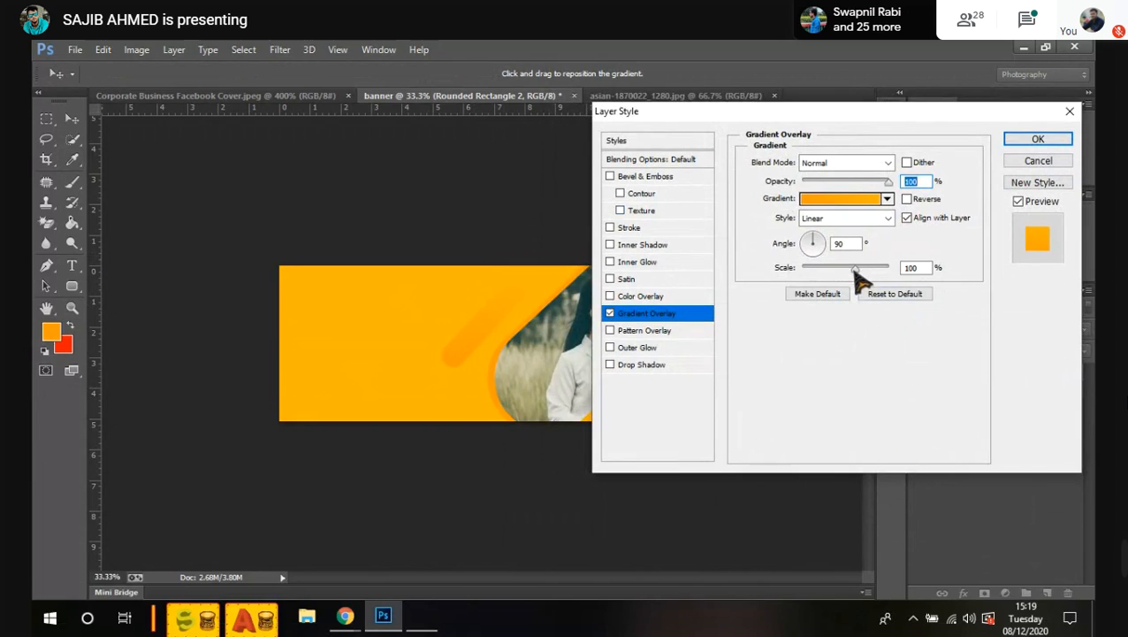
mouse_move(857, 272)
left_mouse_down()
mouse_move(801, 270)
mouse_move(903, 274)
mouse_move(834, 268)
left_mouse_up()
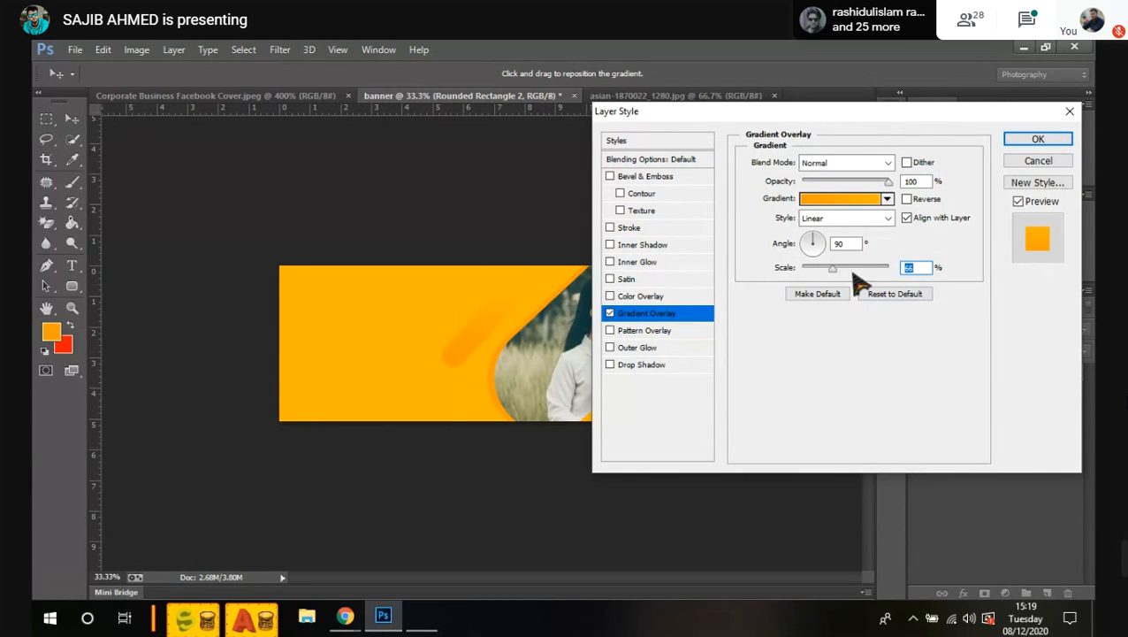
left_click_drag(832, 267, 906, 270)
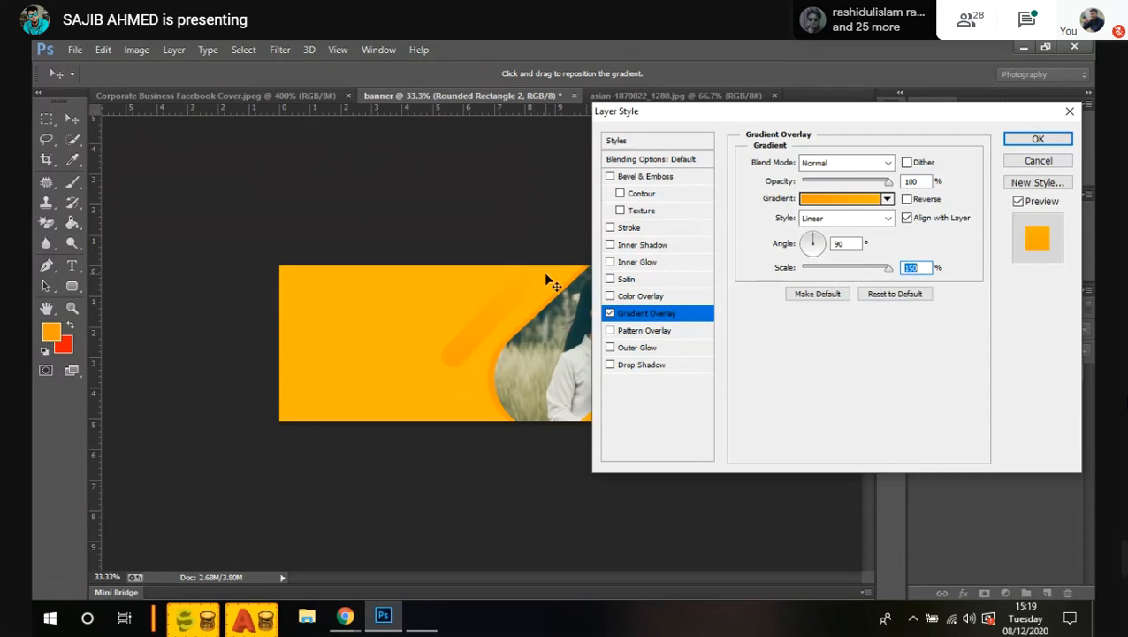
left_click_drag(890, 269, 823, 276)
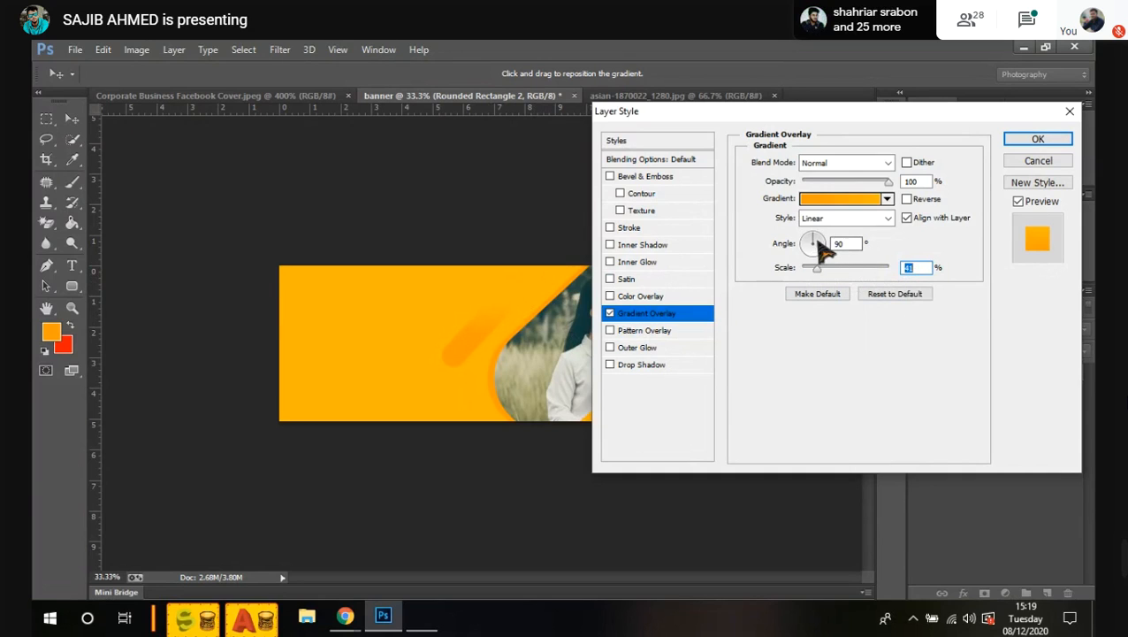
left_click_drag(821, 244, 827, 247)
mouse_move(827, 240)
left_mouse_down()
mouse_move(812, 276)
mouse_move(824, 224)
mouse_move(826, 246)
left_mouse_up()
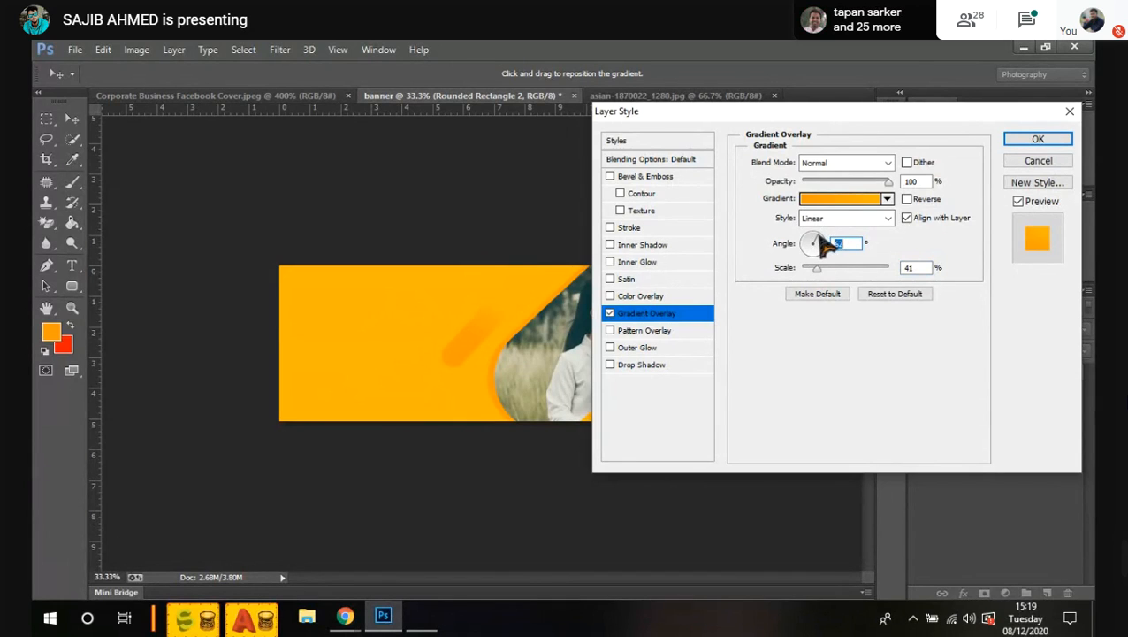
left_click(1047, 139)
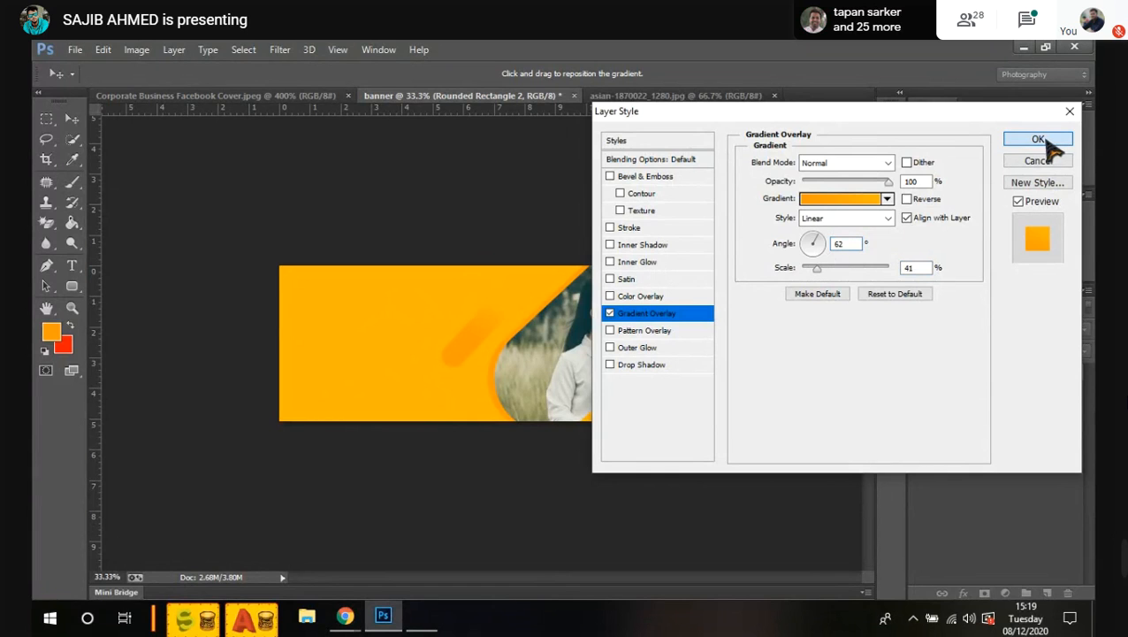
left_click(559, 218)
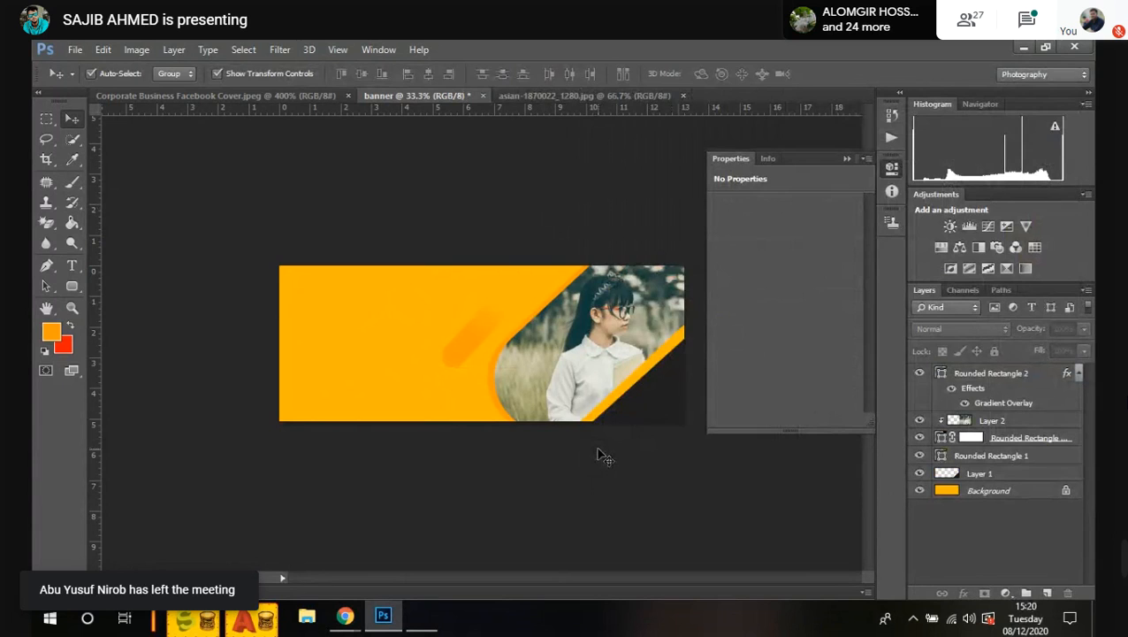
scroll(598, 456, "down", 2)
scroll(598, 455, "up", 3)
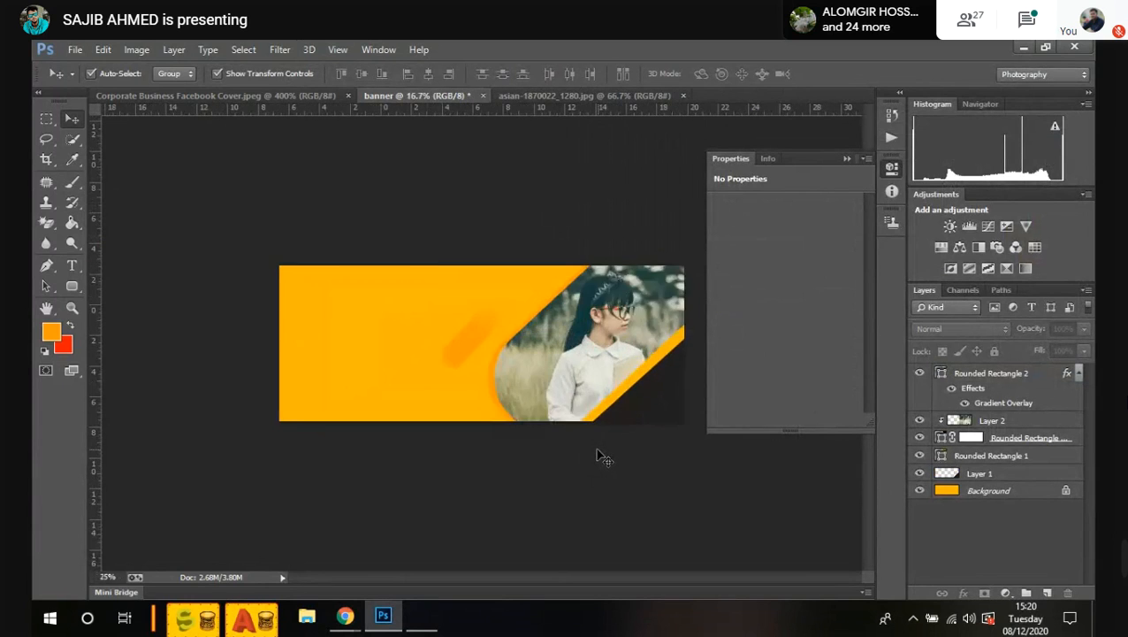
scroll(598, 455, "up", 1)
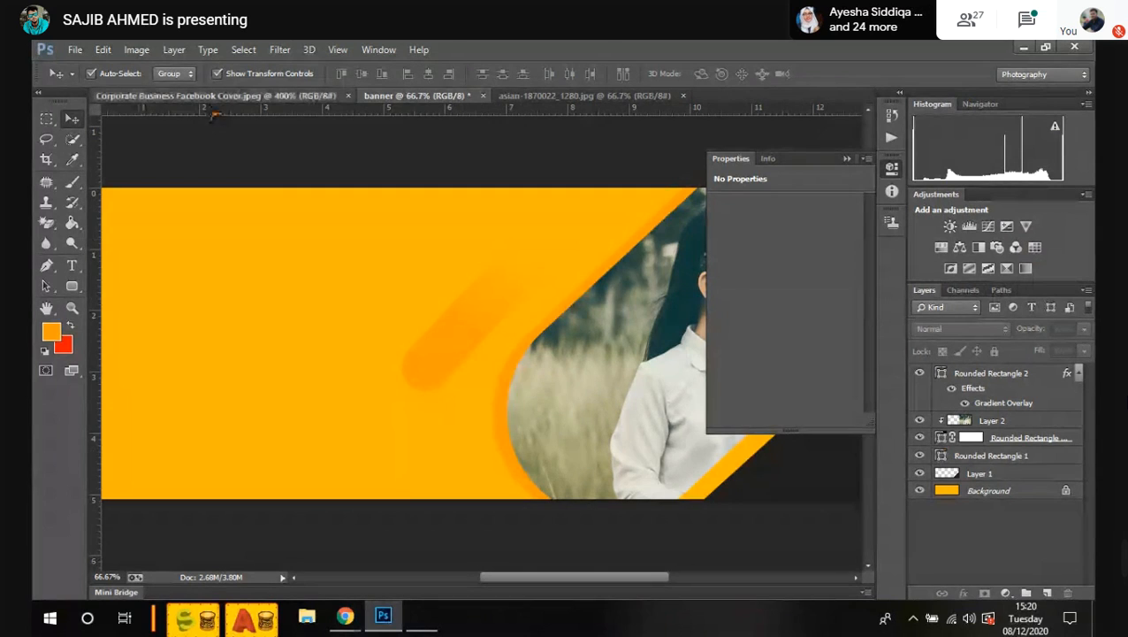
left_click(212, 108)
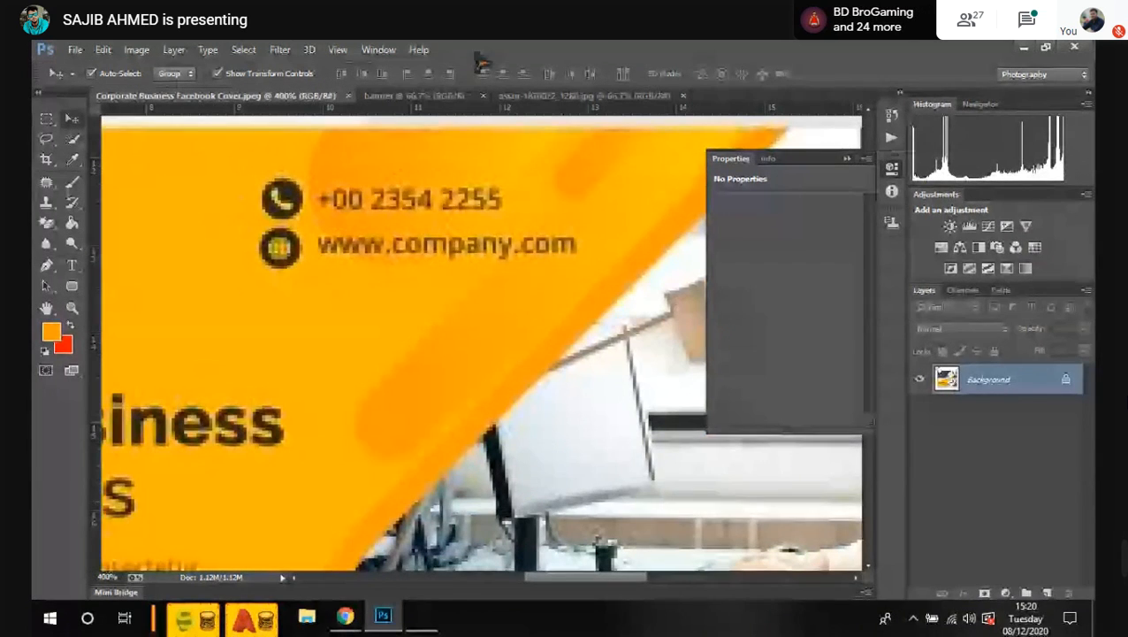
left_click(438, 96)
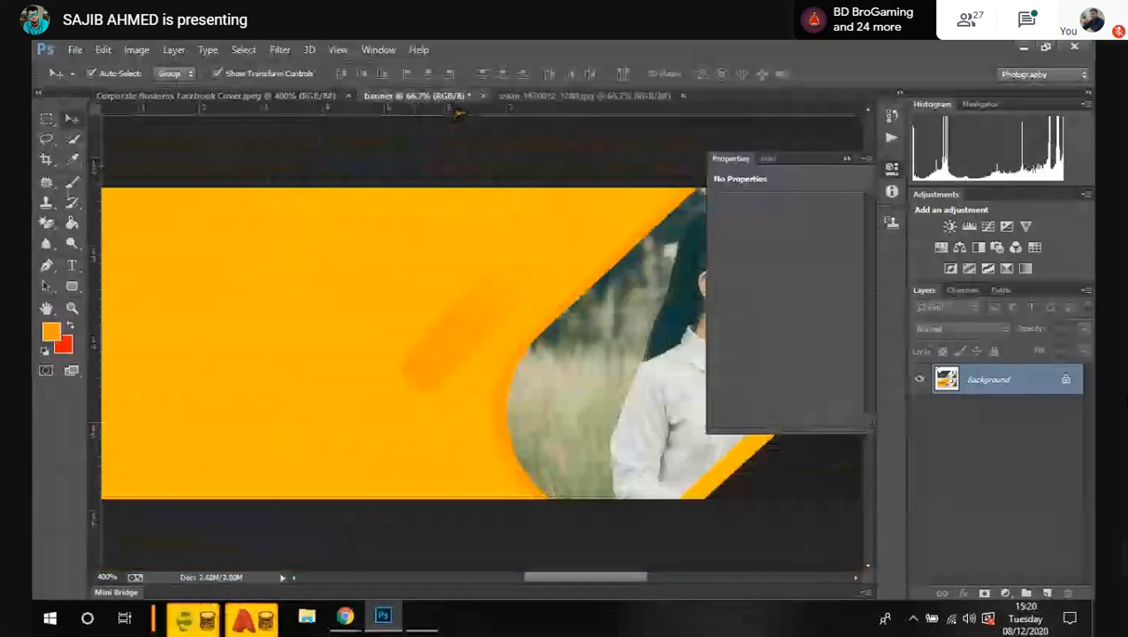
left_click(72, 285)
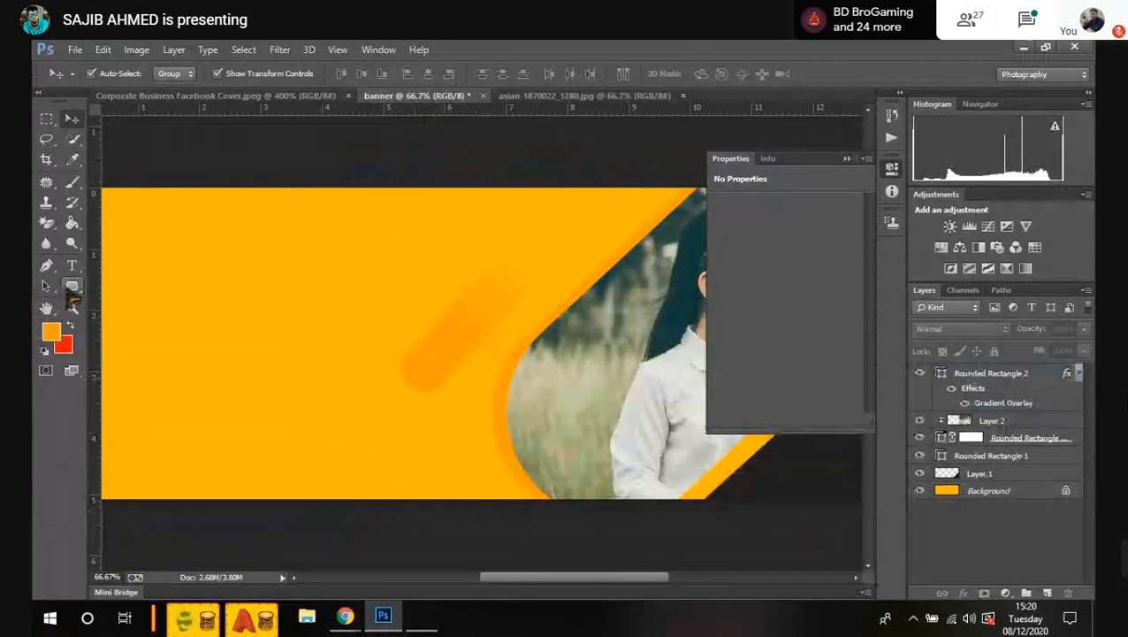
Step: Draw a tall pill on the banner's left with no outline and a darker orange fill
left_click_drag(222, 232, 305, 473)
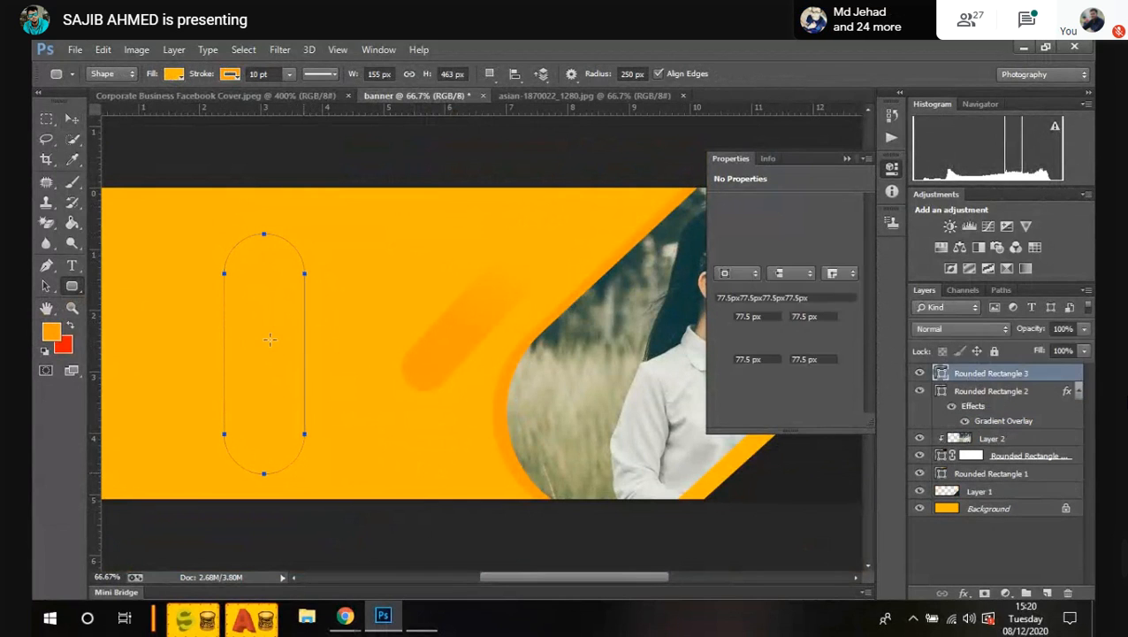
left_click(751, 255)
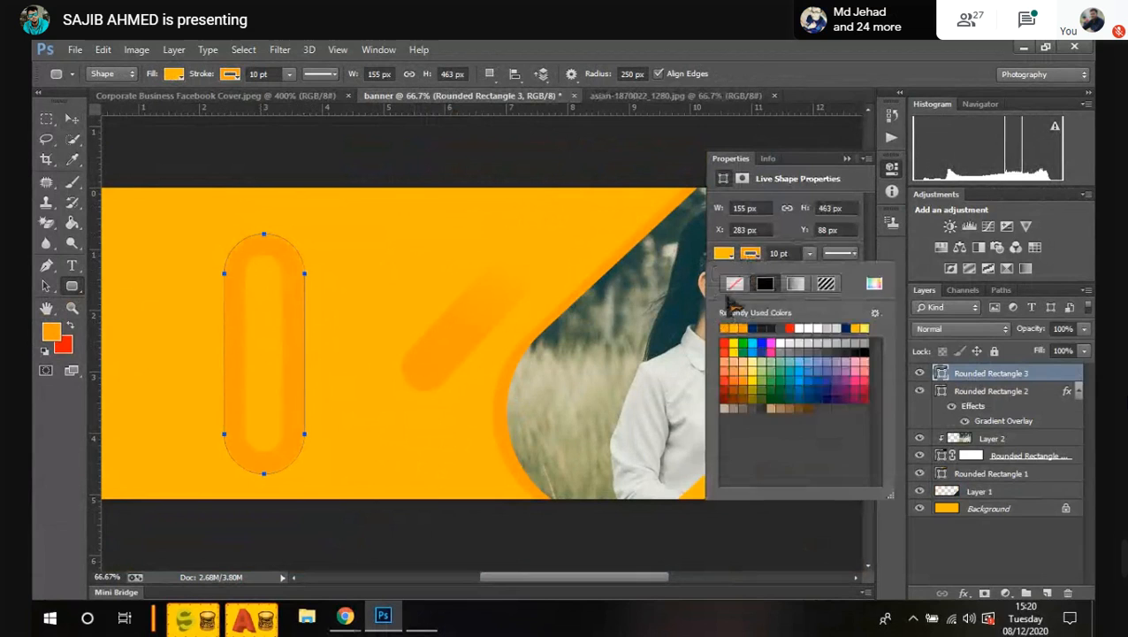
left_click(735, 283)
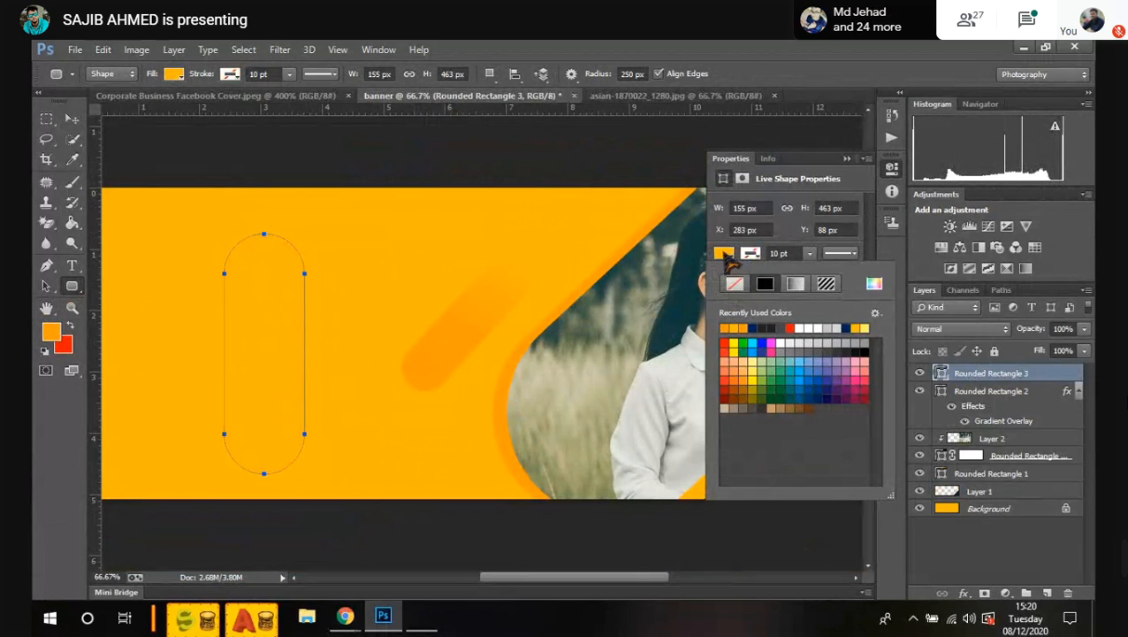
left_click(749, 341)
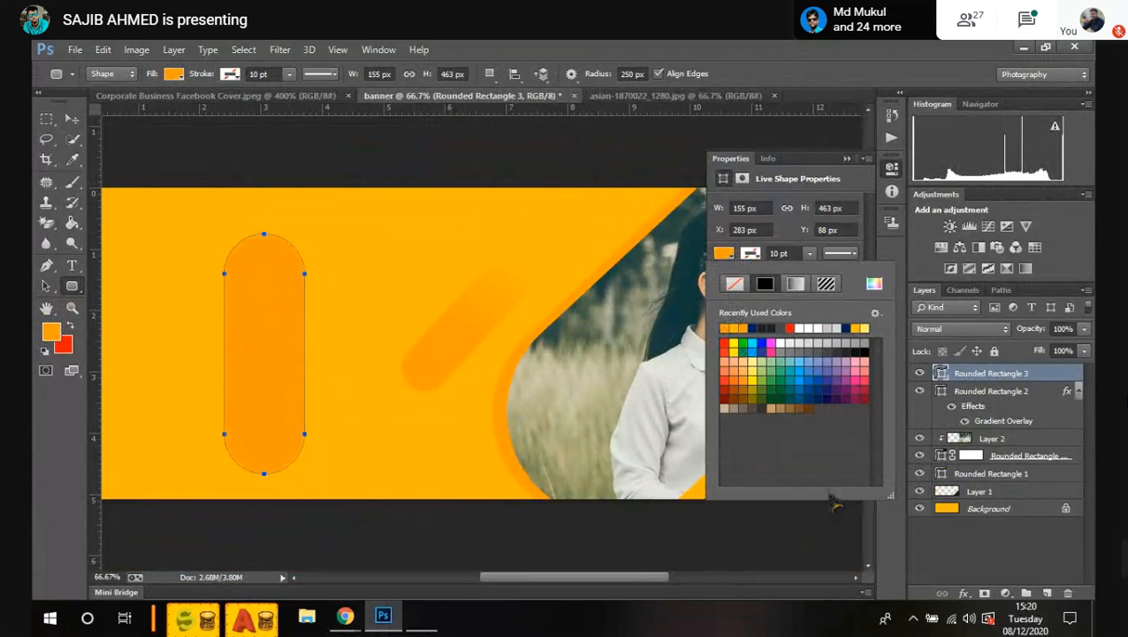
Step: With the Move tool, nudge the new pill slightly up into place
left_click(912, 540)
left_click(72, 118)
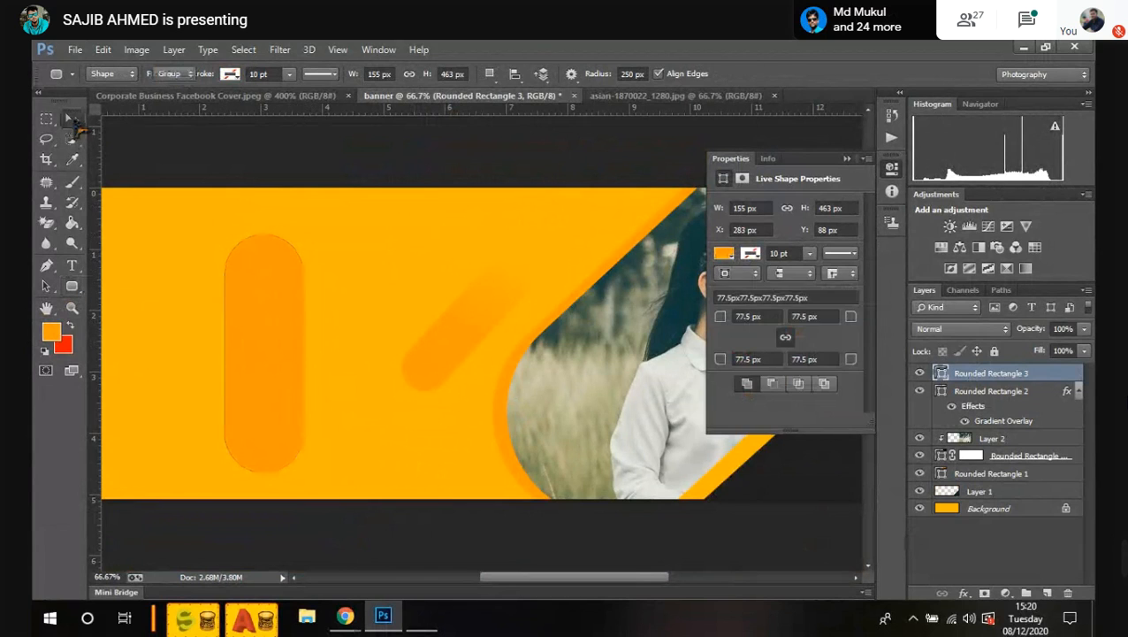
left_click(237, 278)
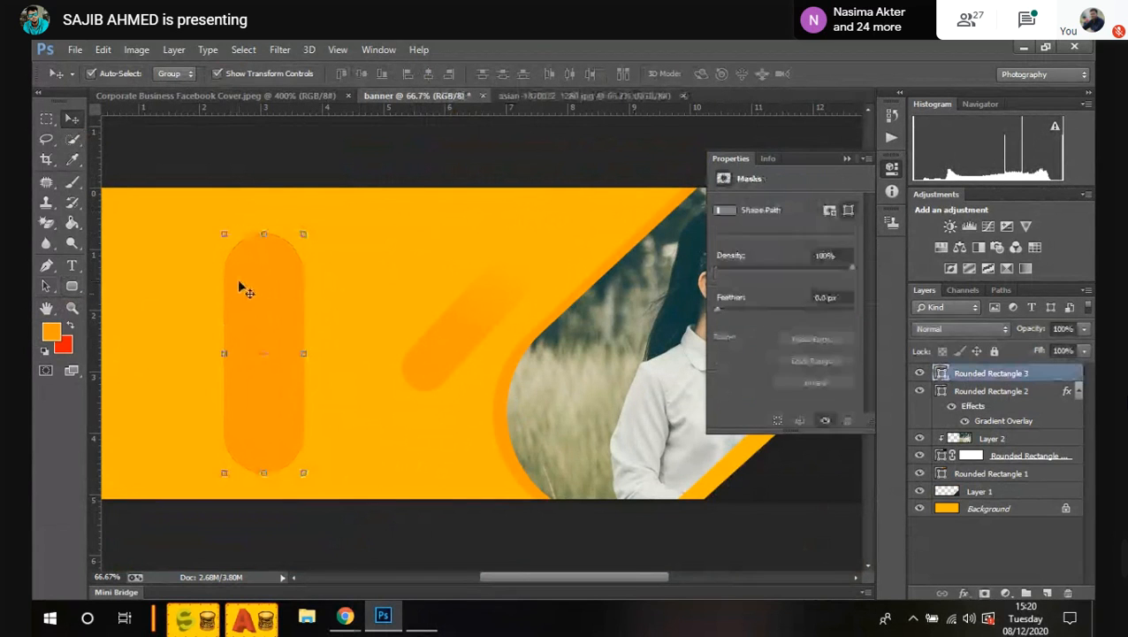
left_click_drag(273, 294, 279, 274)
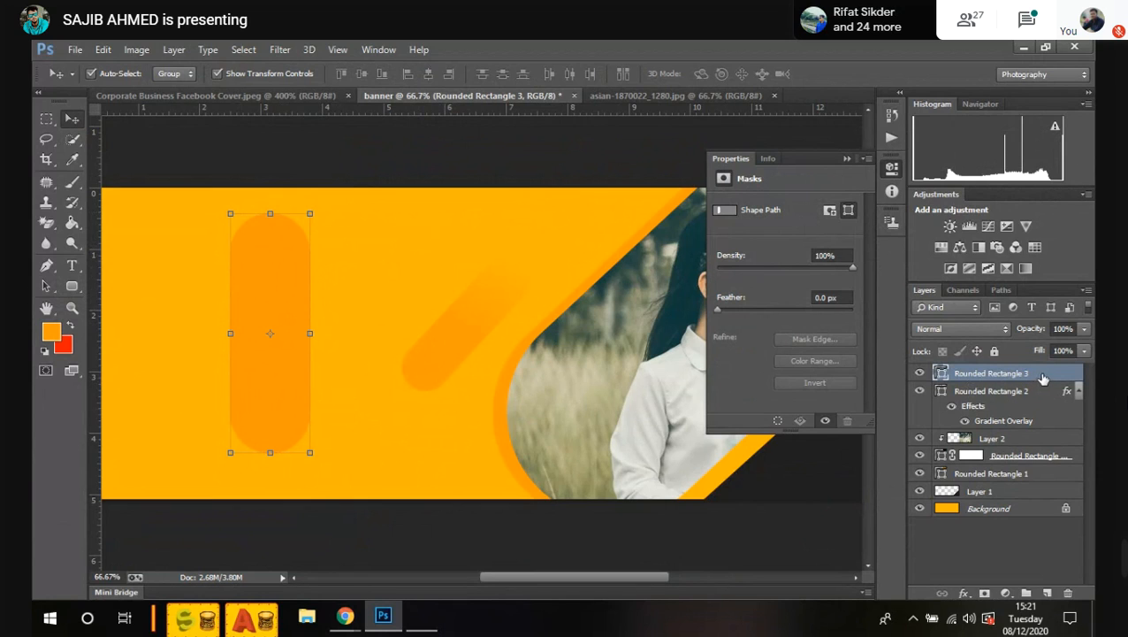
Step: Add a Gradient Overlay to the Rounded Rectangle 3 layer and start from the Spectrum gradient
right_click(940, 375)
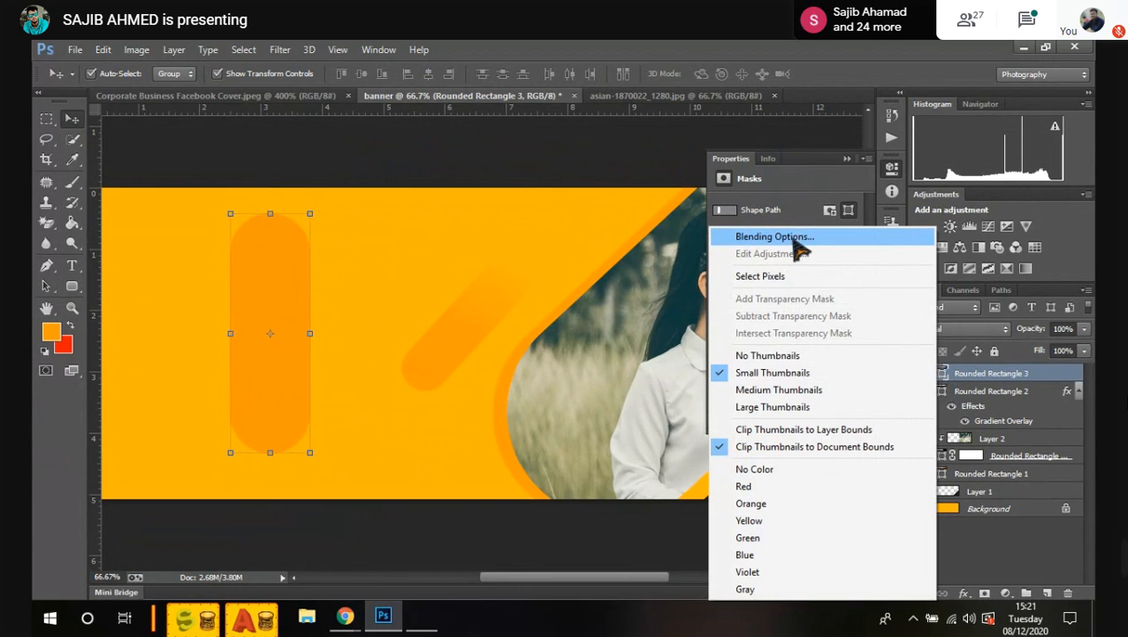
left_click(794, 239)
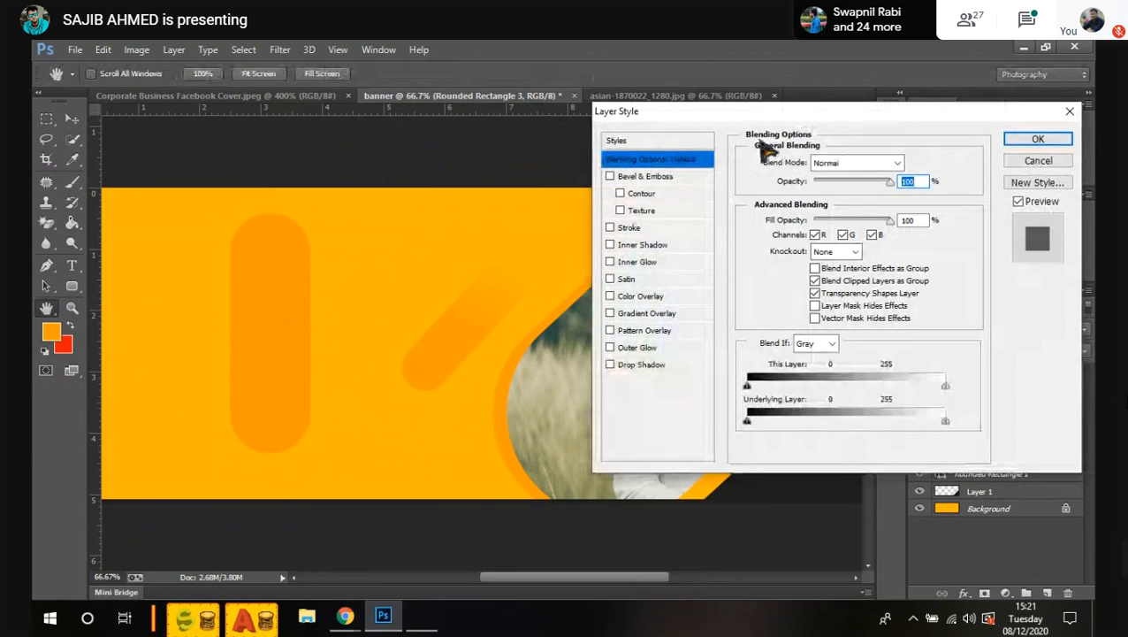
left_click(610, 313)
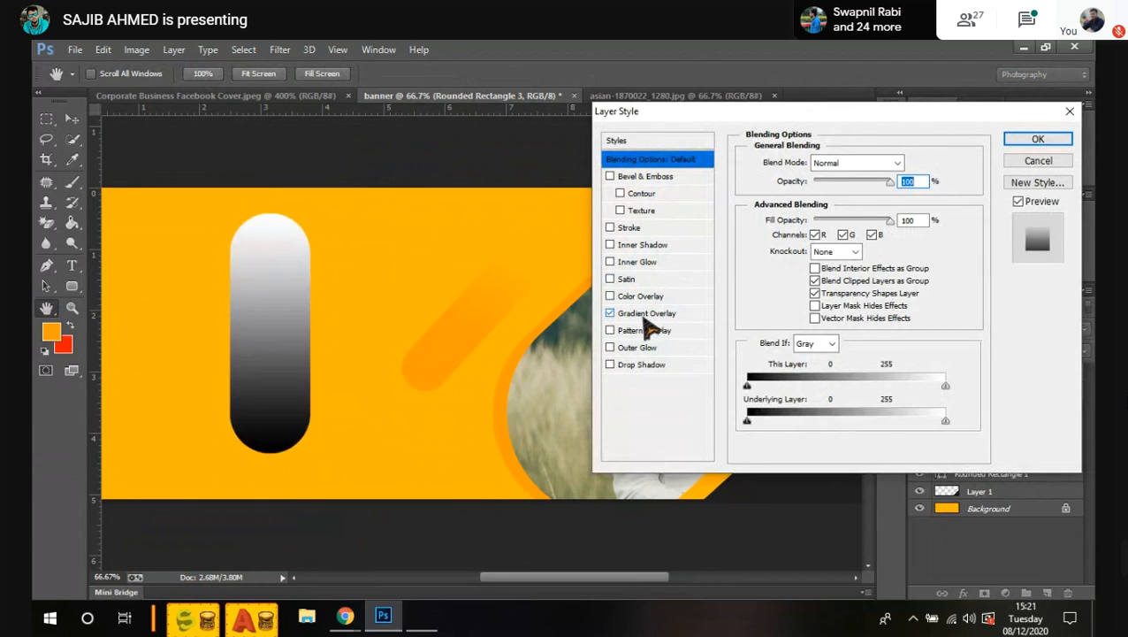
left_click(670, 320)
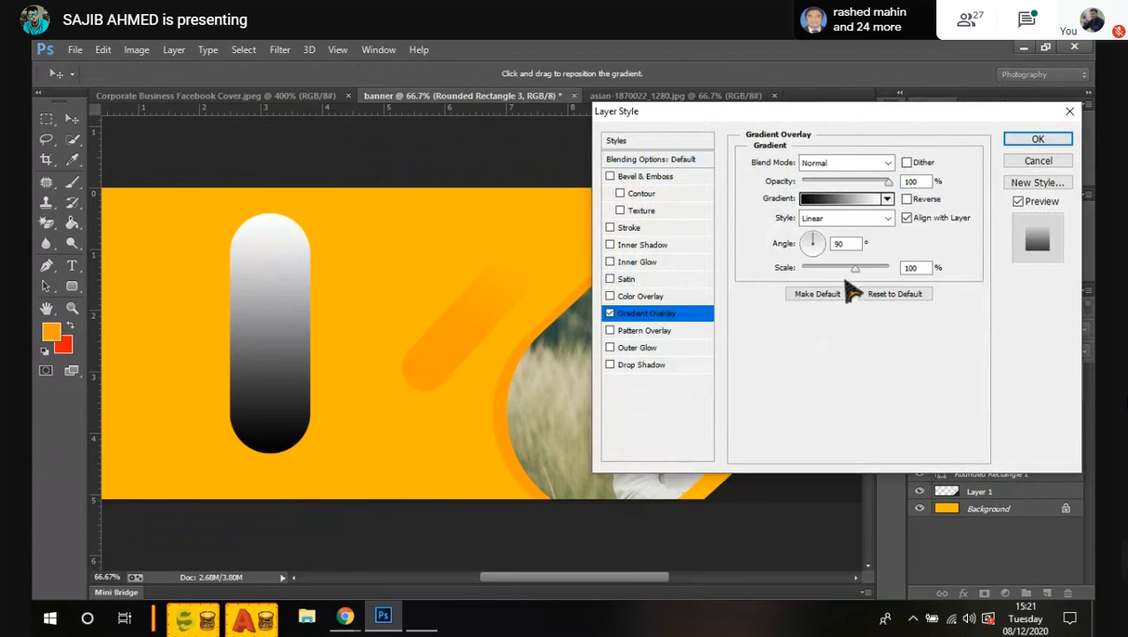
left_click(851, 199)
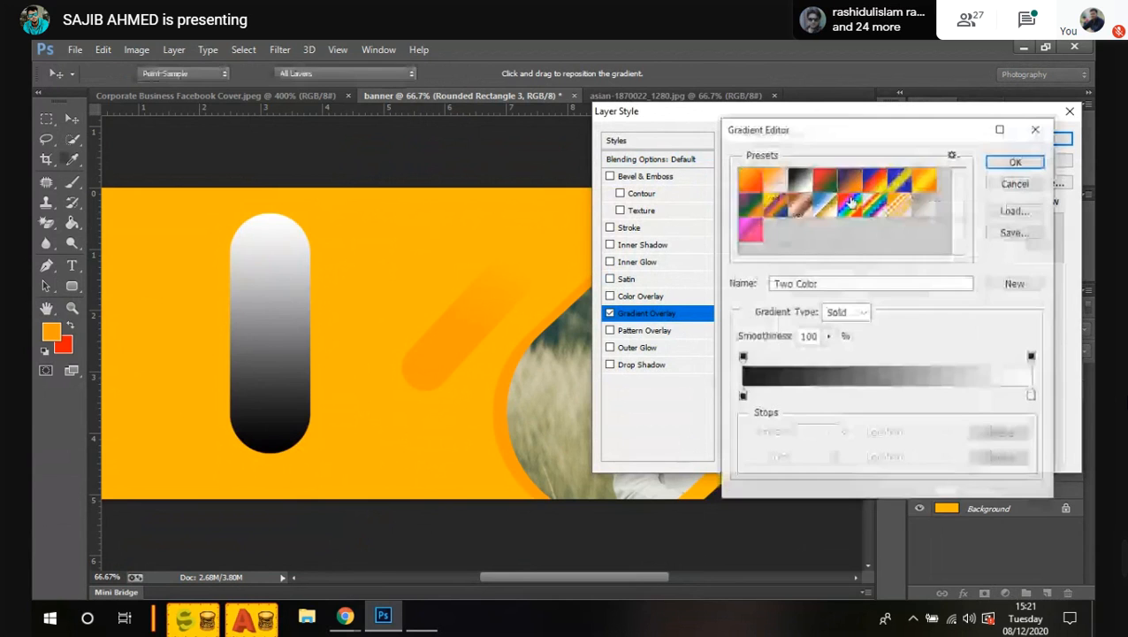
left_click(850, 202)
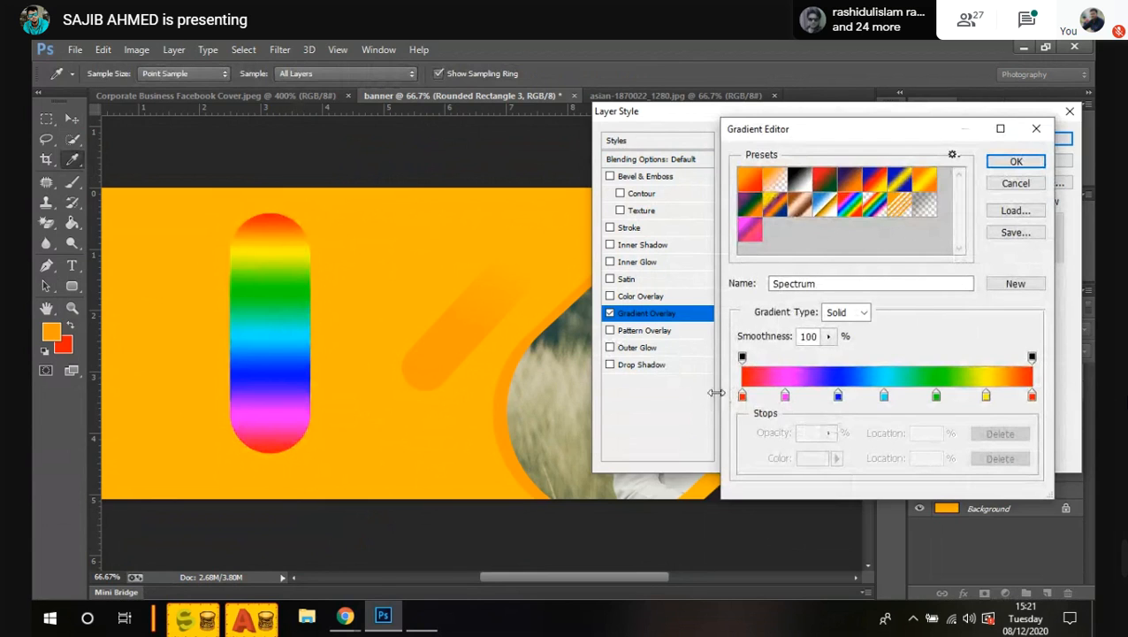
Step: Delete the magenta, blue, cyan and green stops, leaving only red
left_click_drag(783, 396, 801, 447)
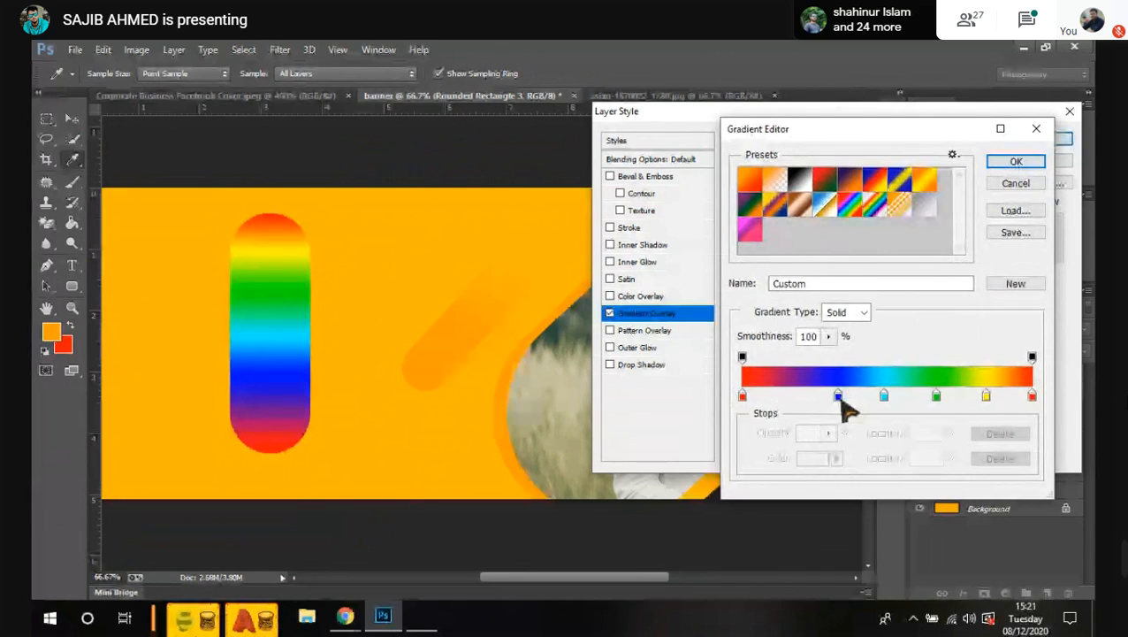
left_click_drag(838, 396, 895, 438)
left_click_drag(937, 396, 948, 440)
left_click_drag(986, 397, 998, 438)
left_click(1033, 398)
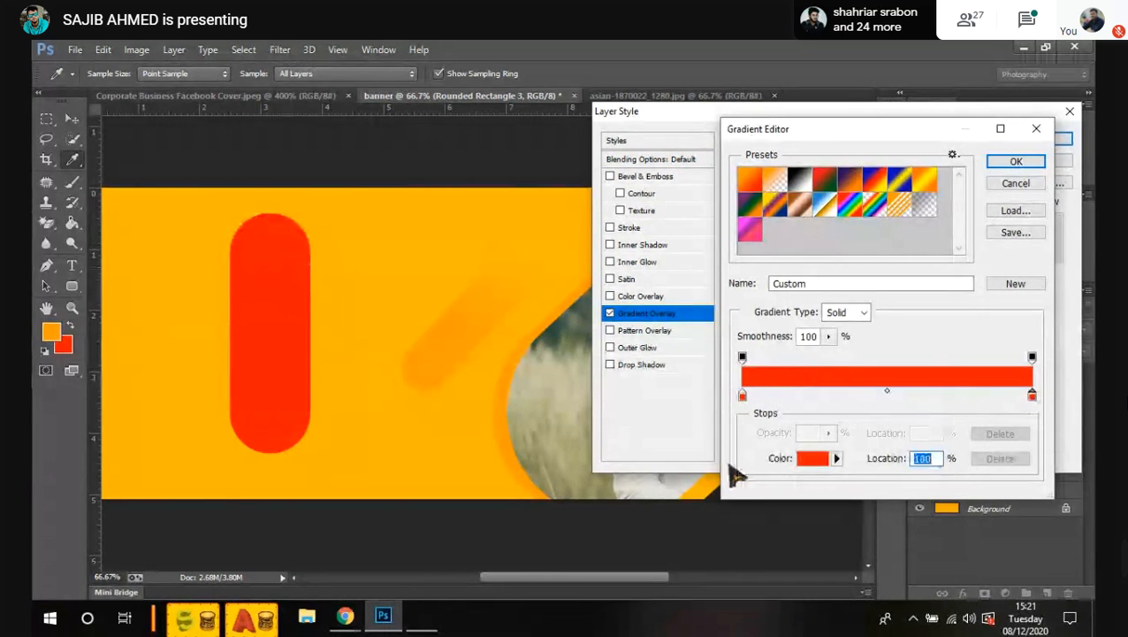
Step: Add a blue colour stop in the middle of the gradient at about 49%
left_click(887, 391)
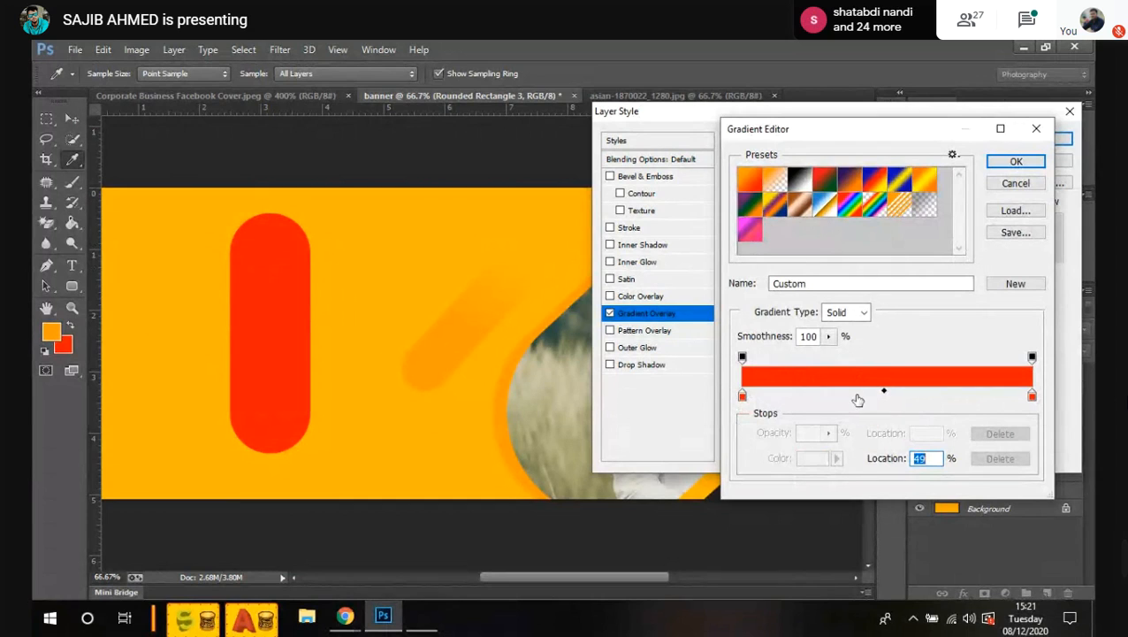
left_click(875, 397)
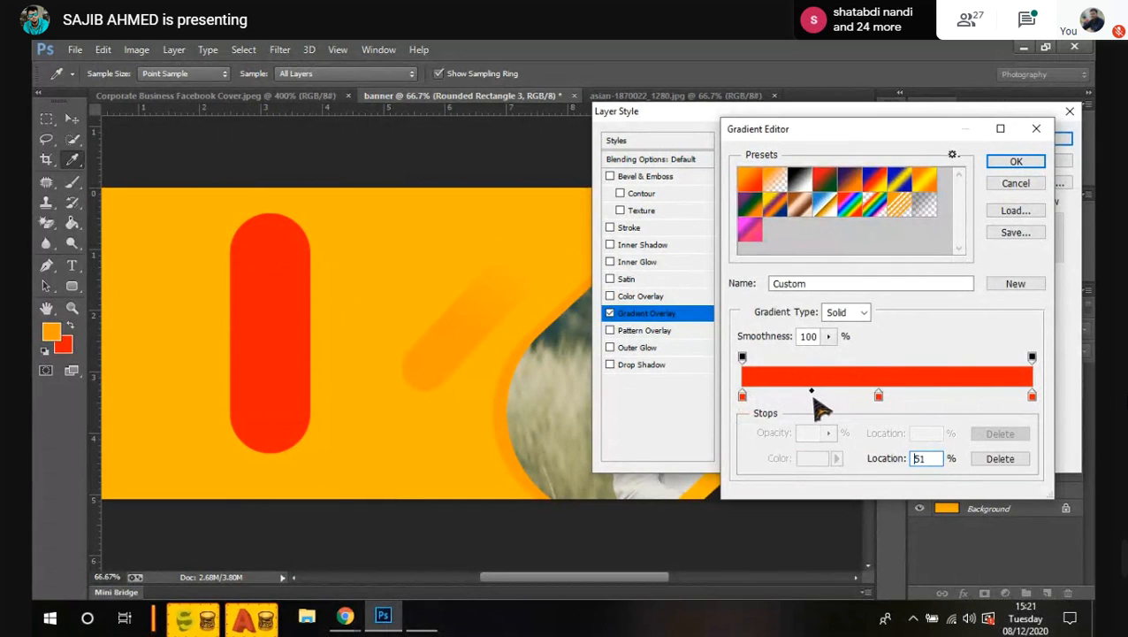
left_click_drag(879, 397, 875, 397)
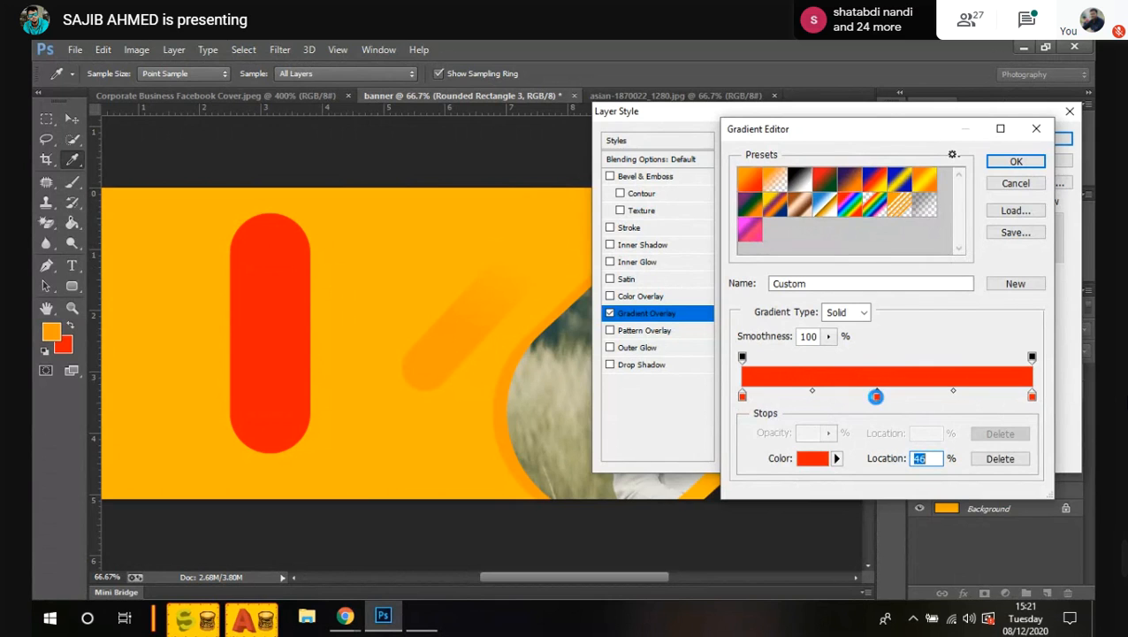
double_click(875, 397)
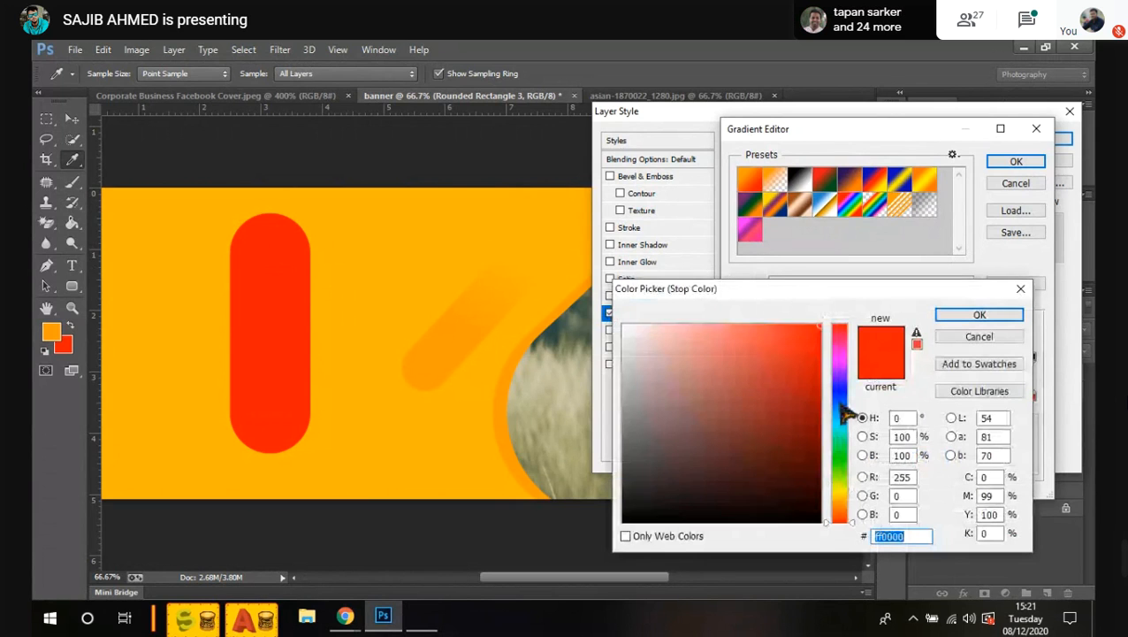
left_click_drag(843, 409, 841, 397)
left_click(980, 320)
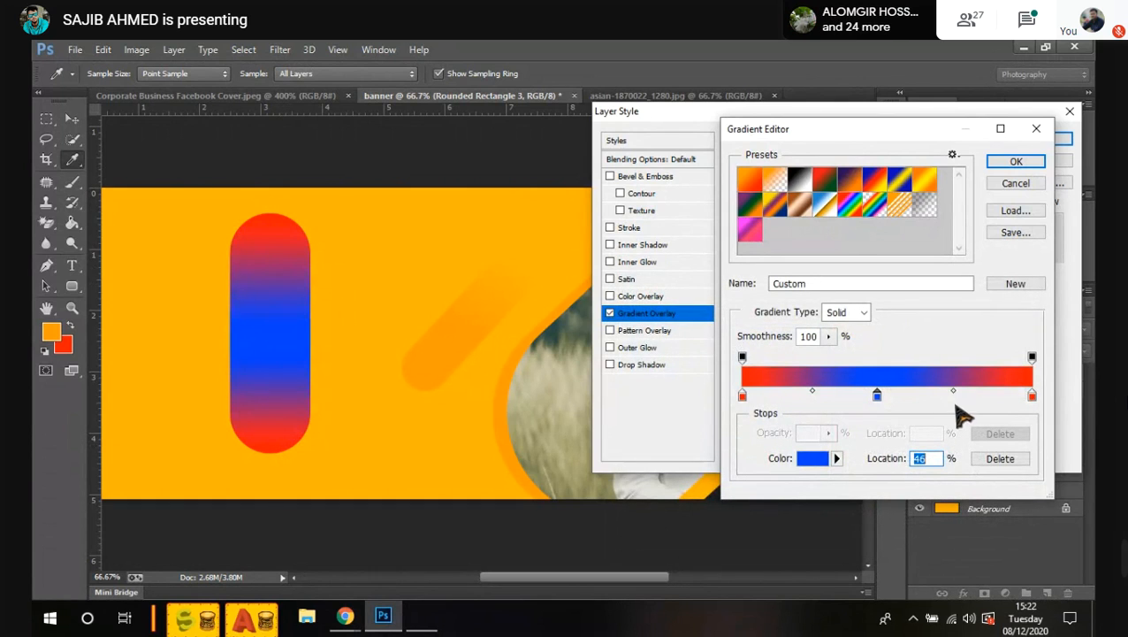
left_click(954, 390)
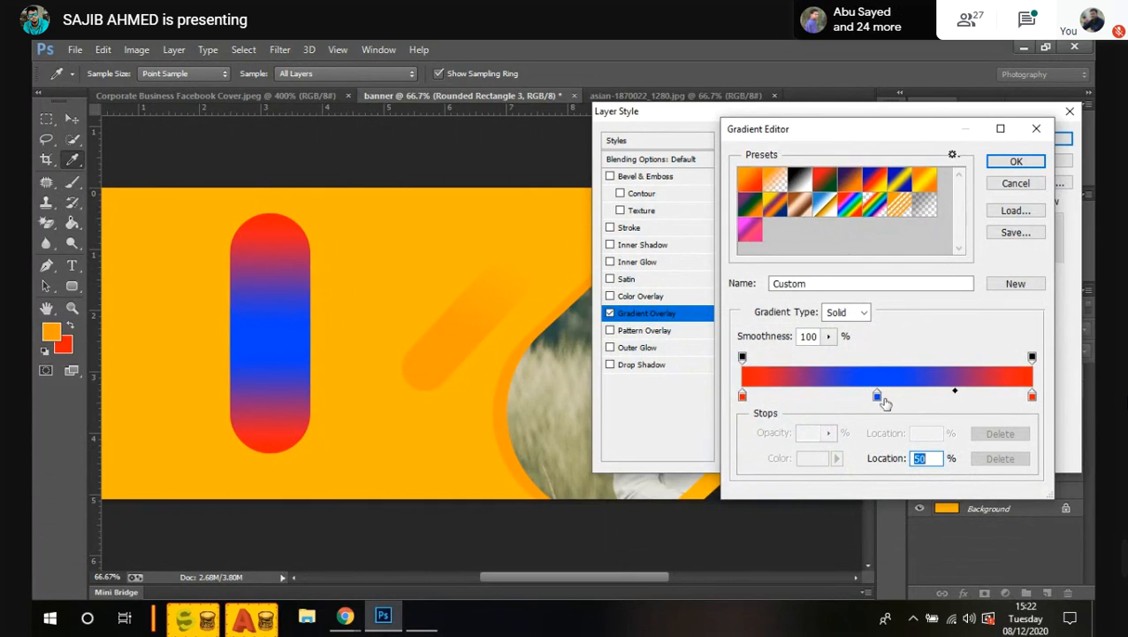
mouse_move(878, 398)
left_mouse_down()
mouse_move(882, 417)
mouse_move(884, 396)
left_mouse_up()
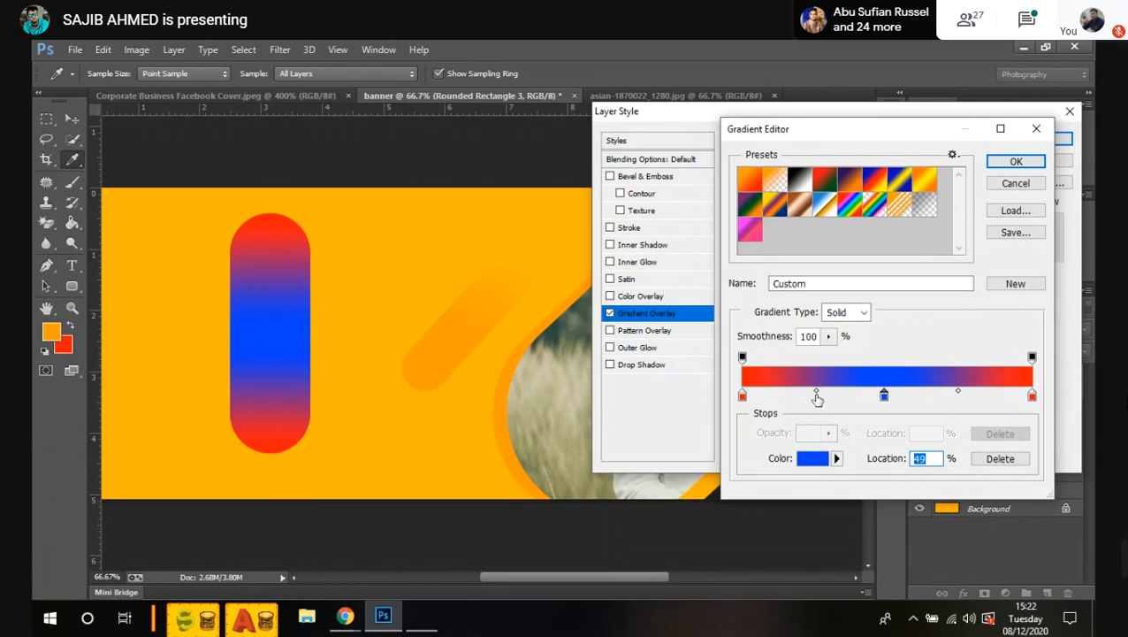
left_click(816, 392)
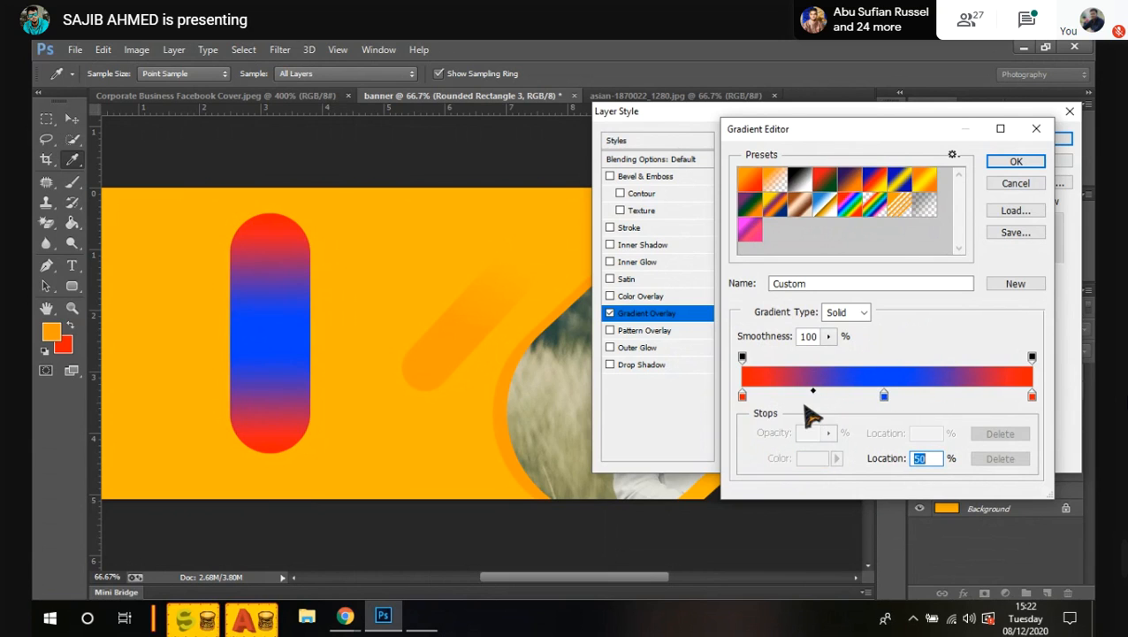
Step: Add black 000000 stops toward the right end, one at 89%
left_click_drag(1019, 396, 970, 400)
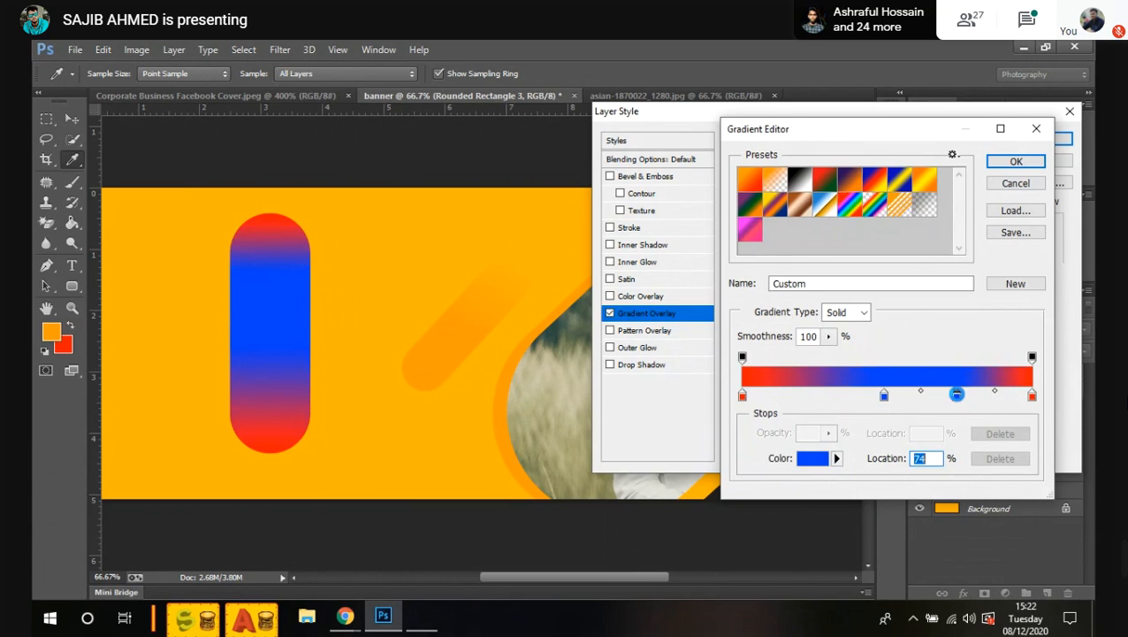
double_click(970, 397)
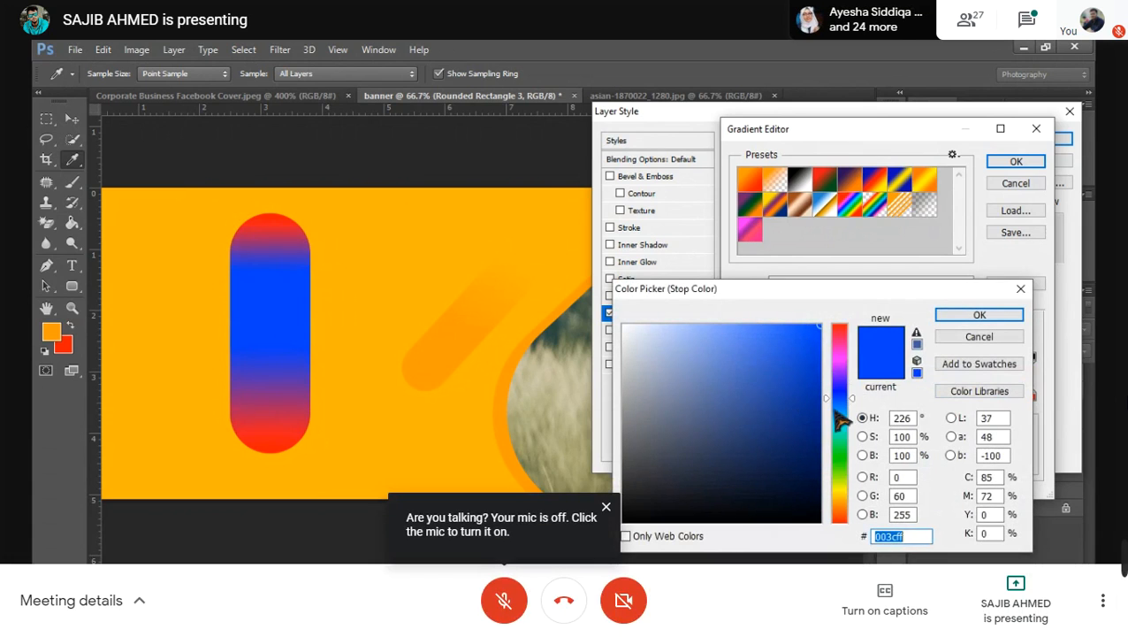
type("fff600")
double_click(874, 536)
type("000000")
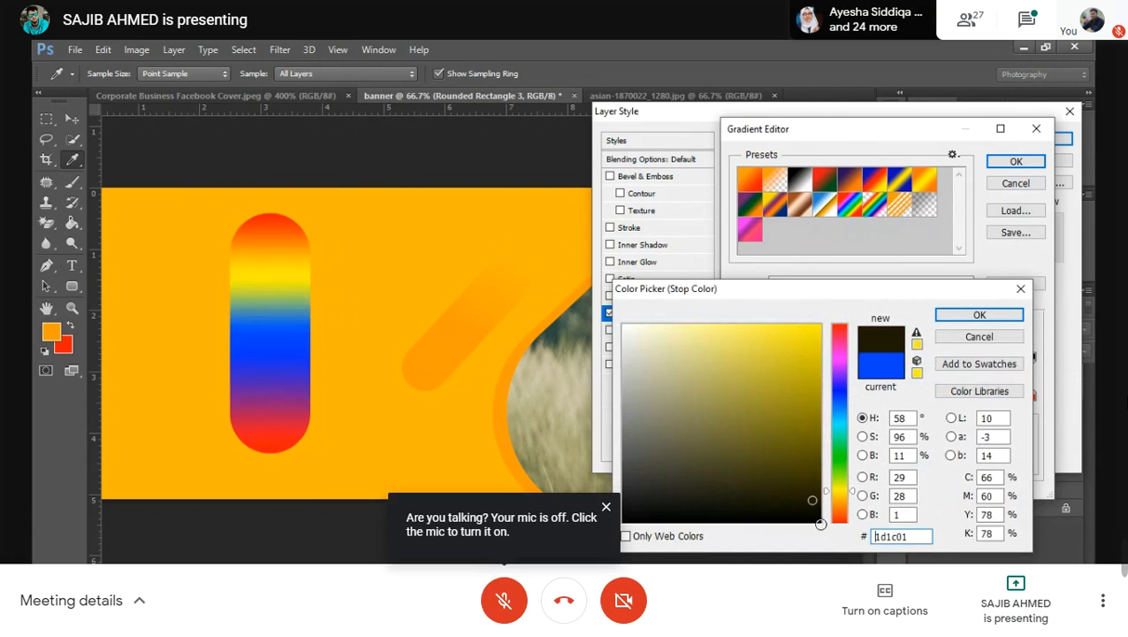
left_click(979, 316)
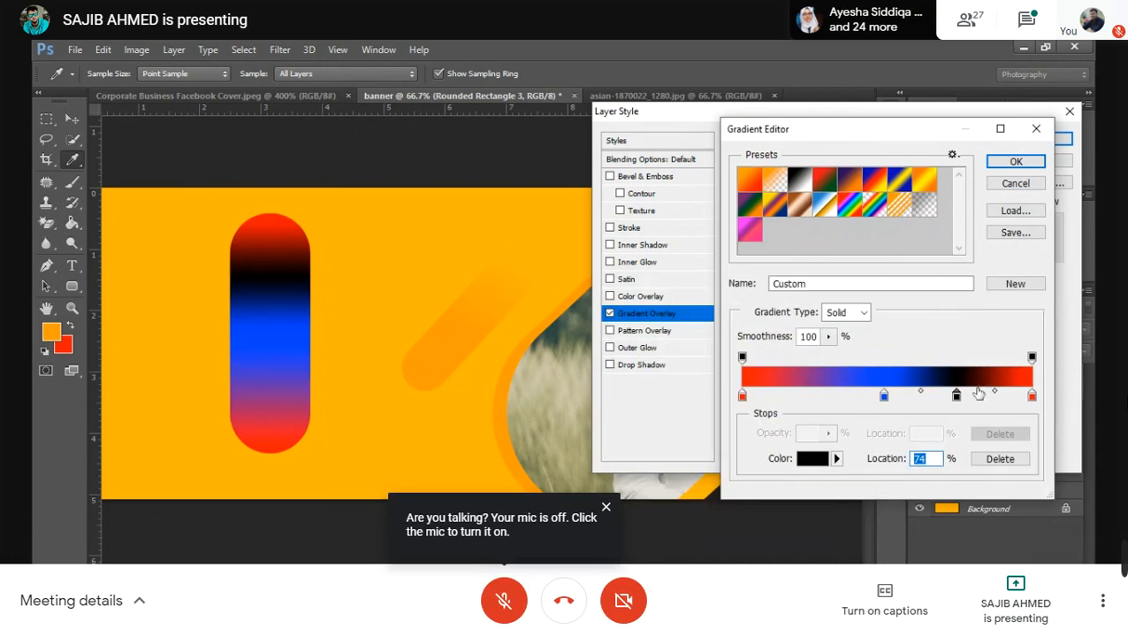
mouse_move(1016, 394)
left_mouse_down()
mouse_move(1010, 414)
mouse_move(1002, 397)
left_mouse_up()
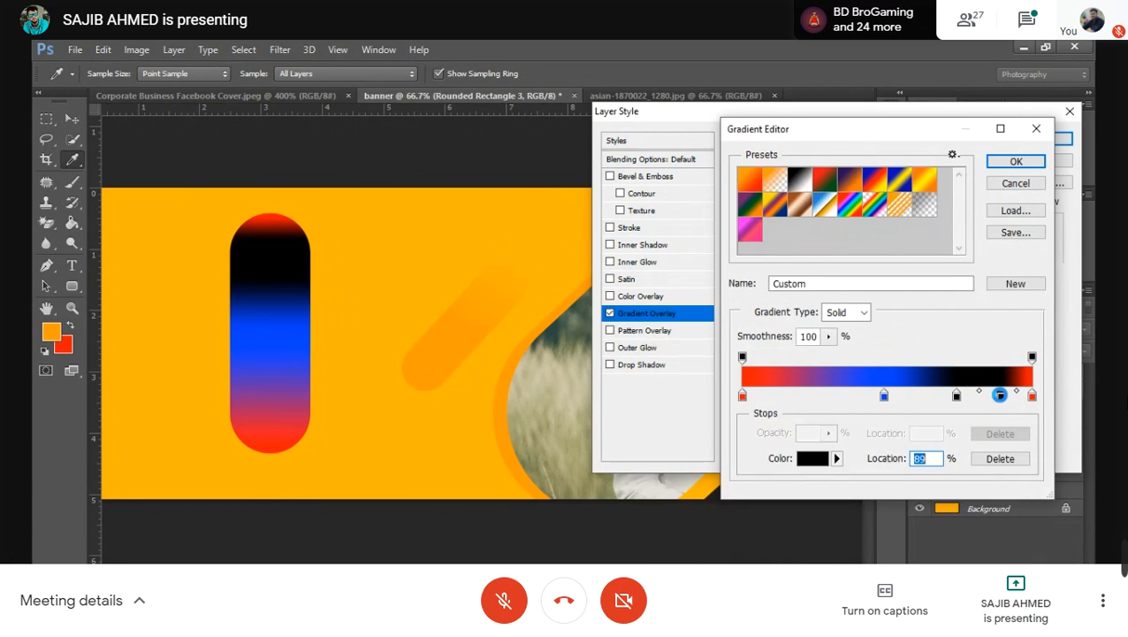
double_click(1002, 395)
Step: Make the stop bright teal at 31% and move the black stop to 63%
left_click_drag(775, 396, 792, 359)
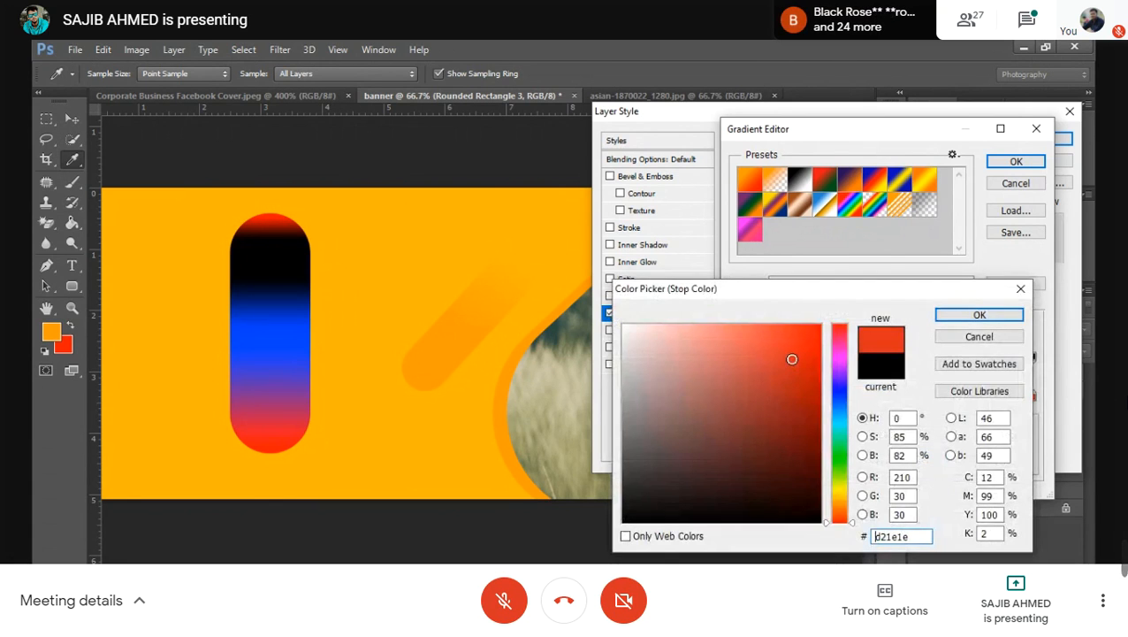
left_click(837, 434)
left_click_drag(822, 354, 831, 331)
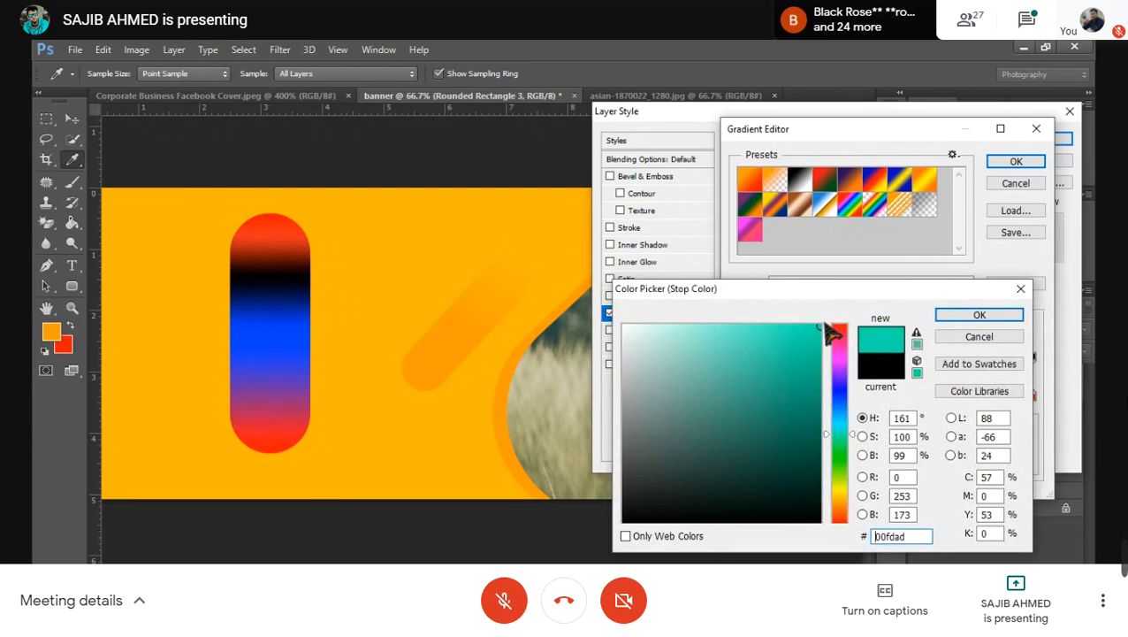
left_click(976, 316)
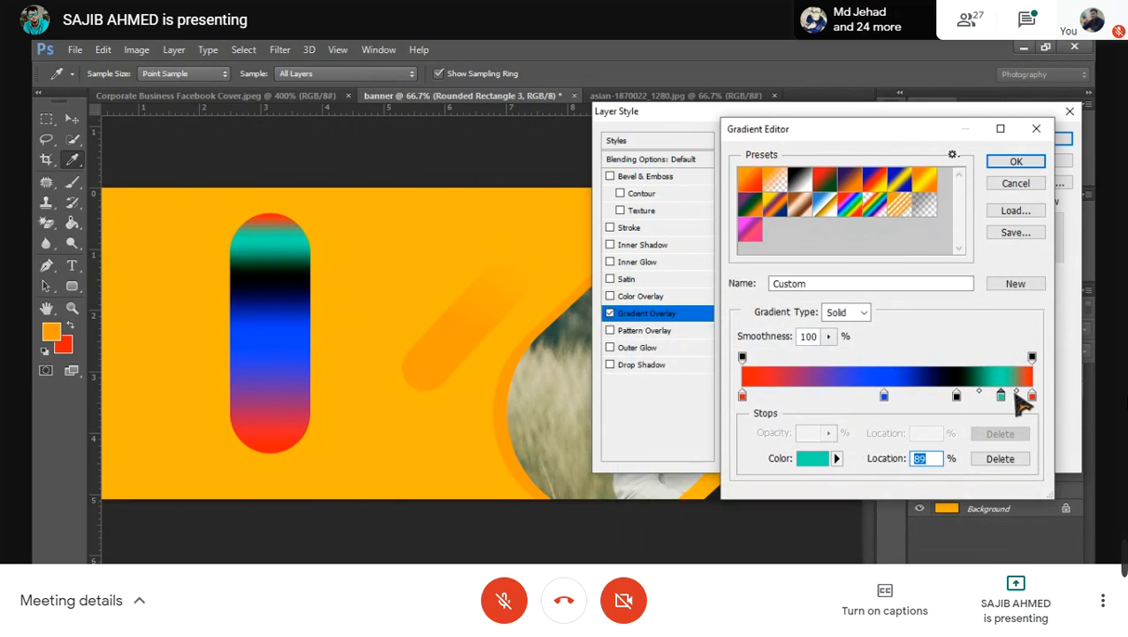
left_click_drag(1002, 395, 875, 396)
left_click_drag(956, 396, 926, 396)
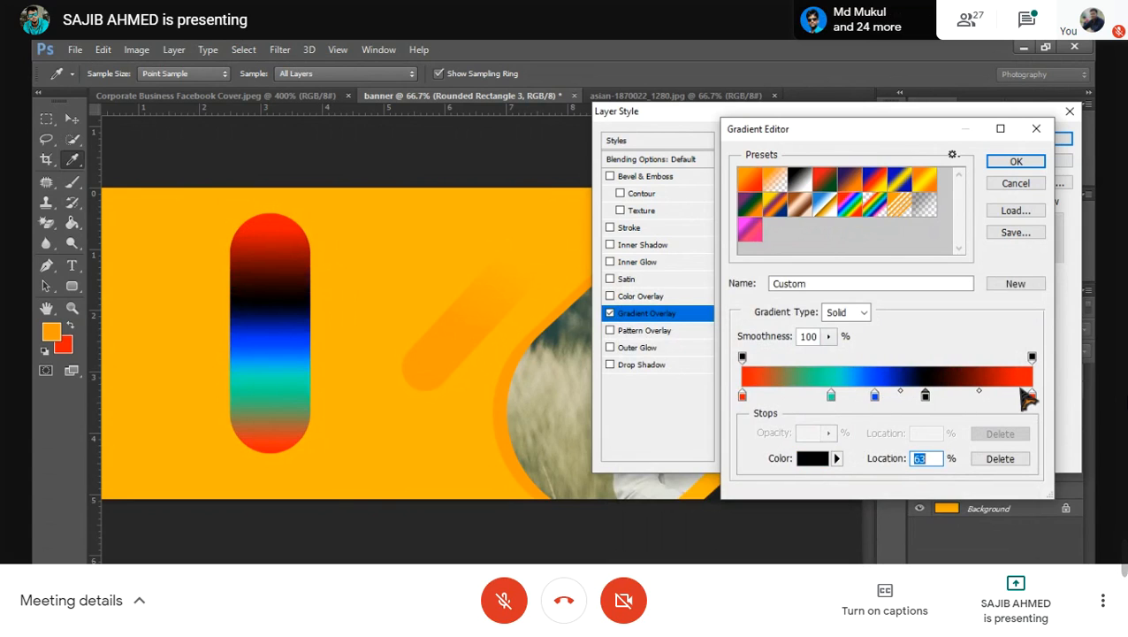
Step: Add a new deep blue 0025ae stop at 84% of the gradient
left_click(1004, 397)
left_click_drag(1004, 401, 987, 400)
double_click(987, 396)
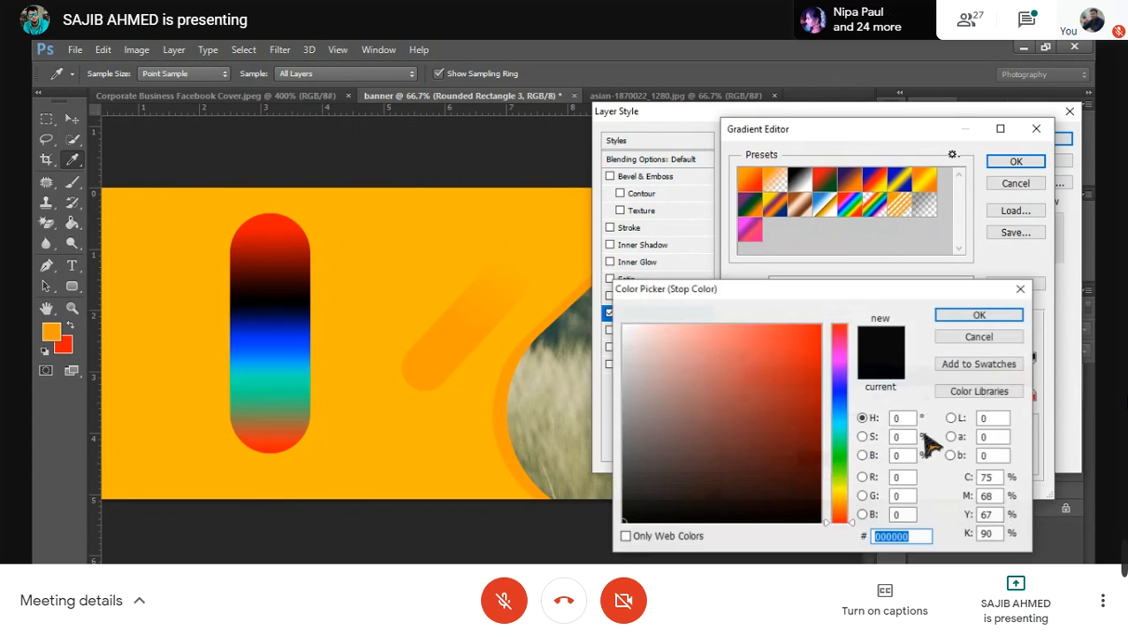
type("013b32")
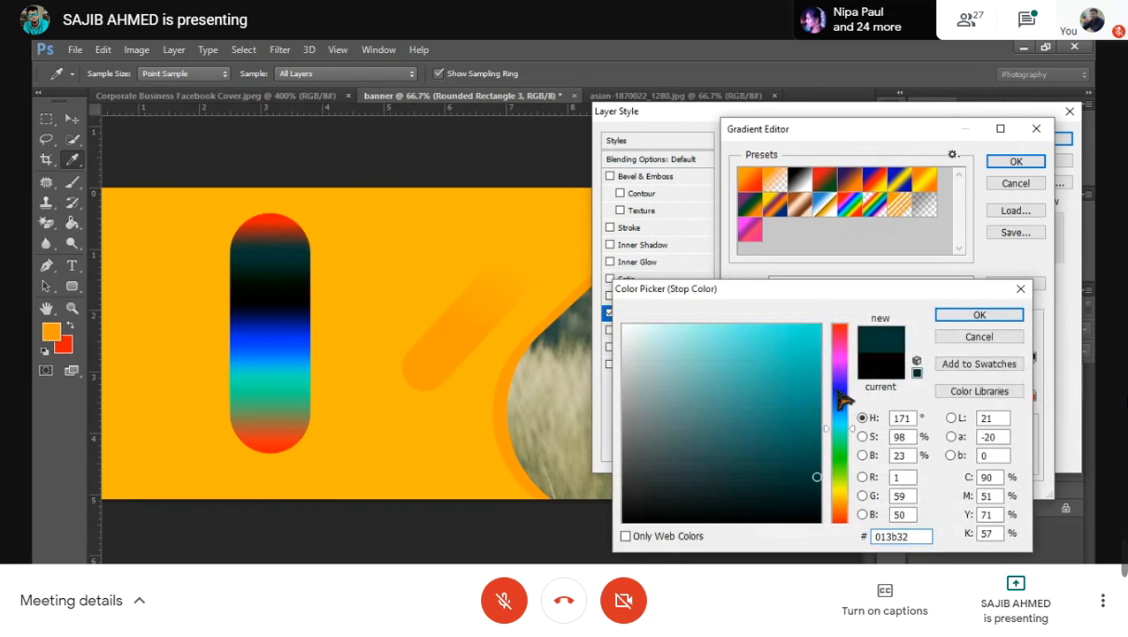
left_click(840, 396)
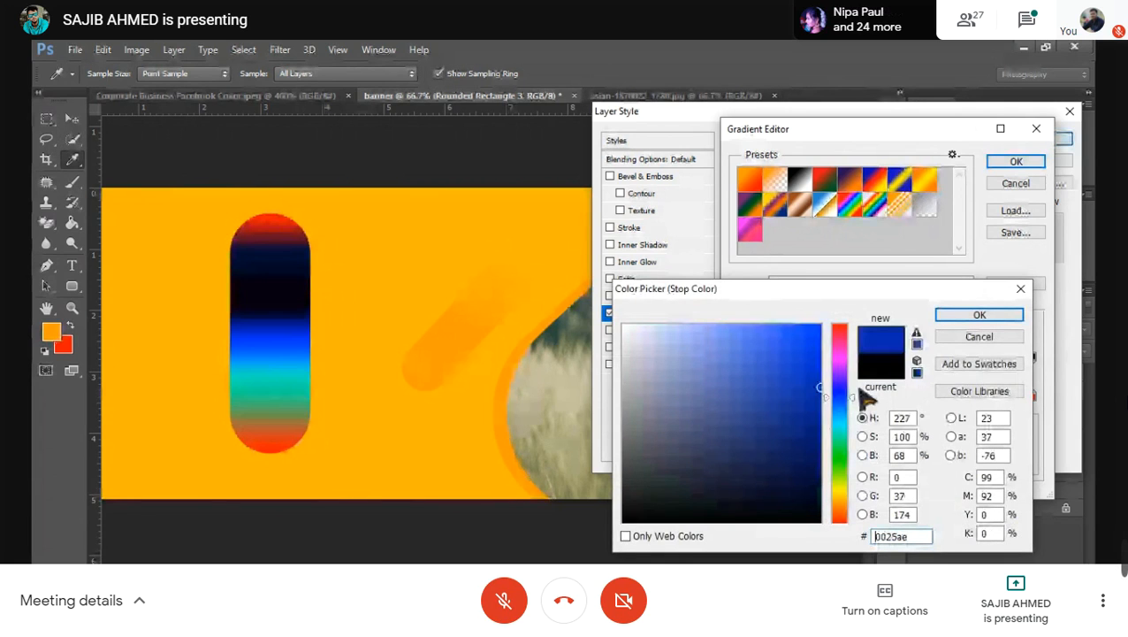
key("Return")
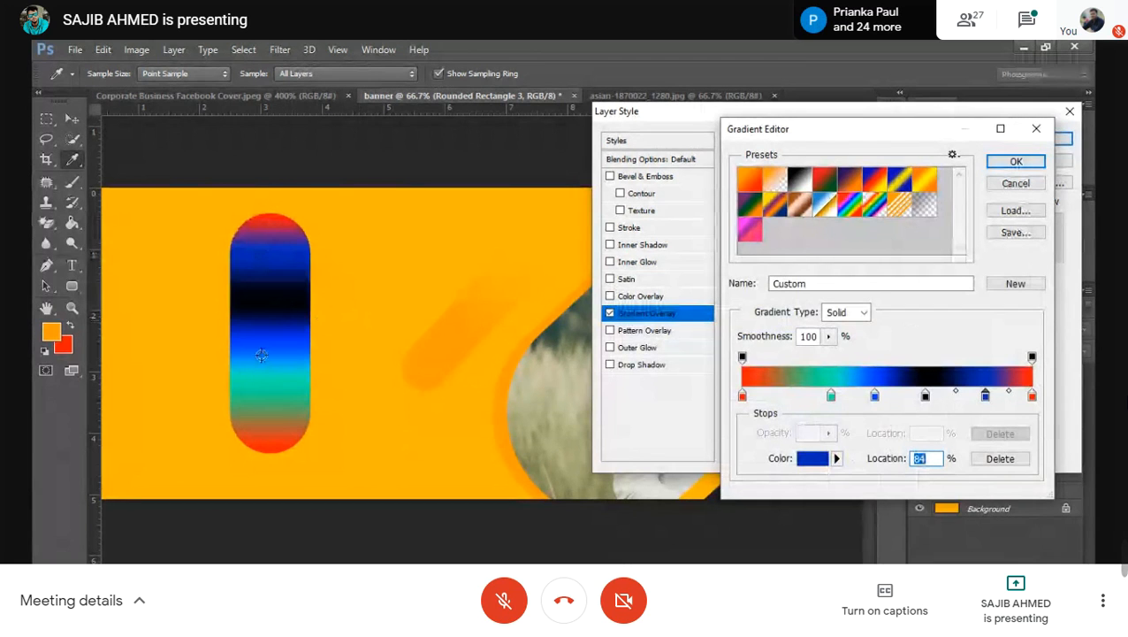
left_click(345, 616)
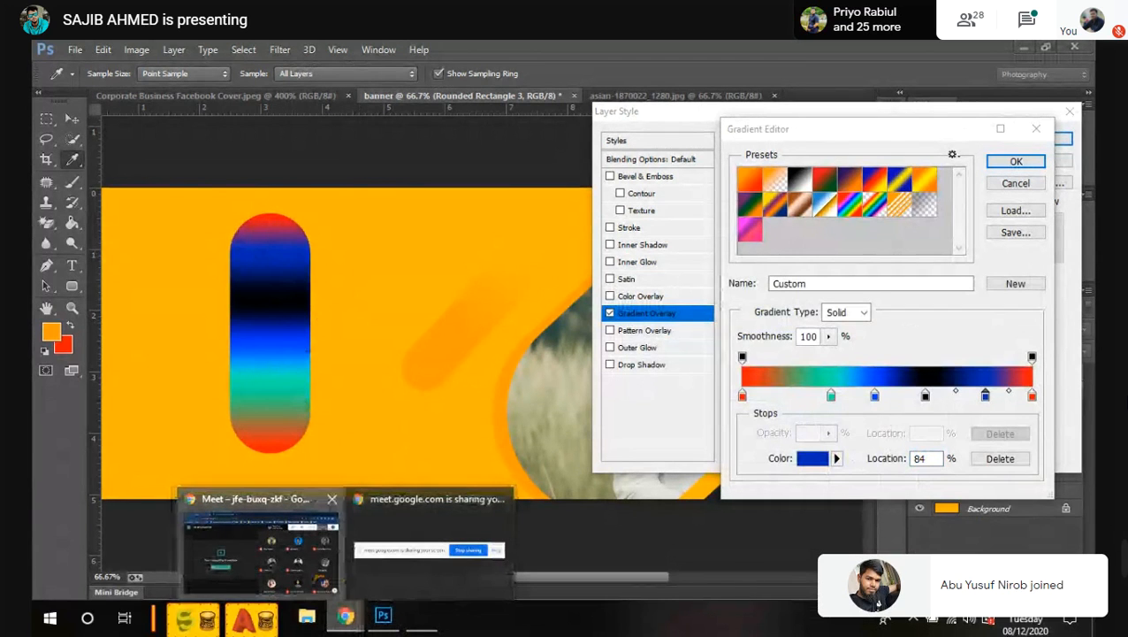
Step: Admit the waiting guest to the Google Meet call and return to Photoshop
left_click(261, 548)
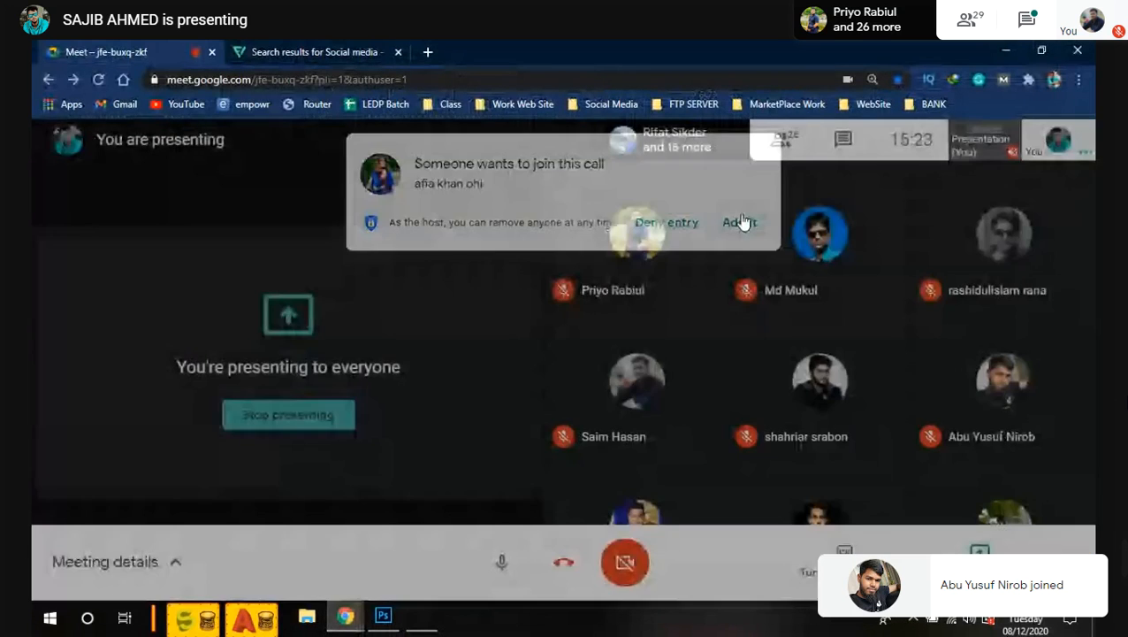
left_click(742, 222)
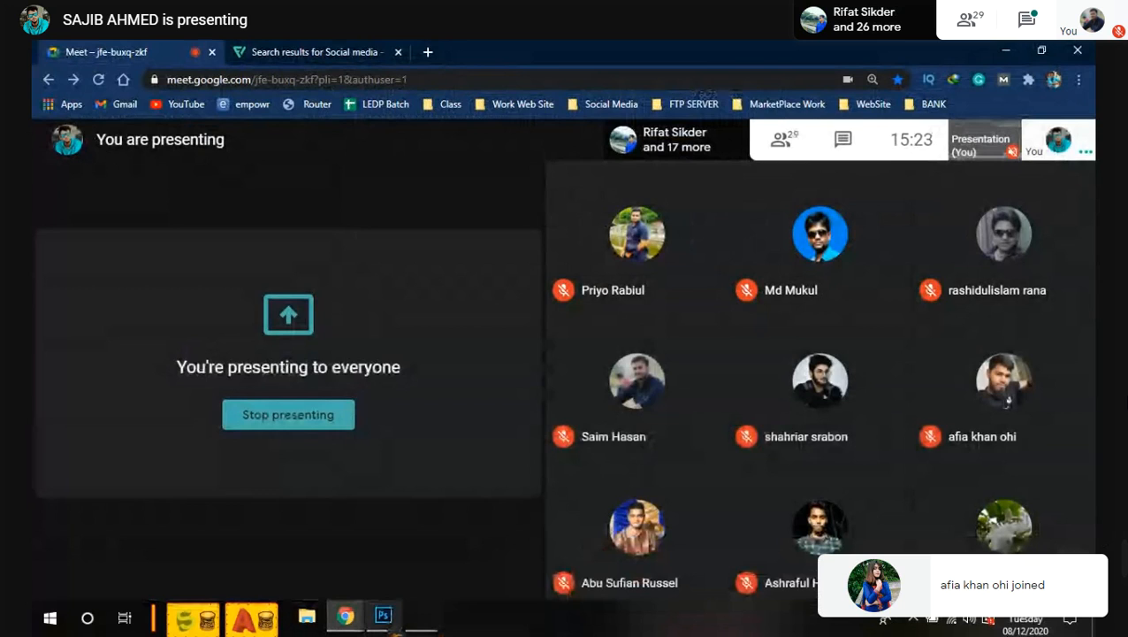
key("alt+Tab")
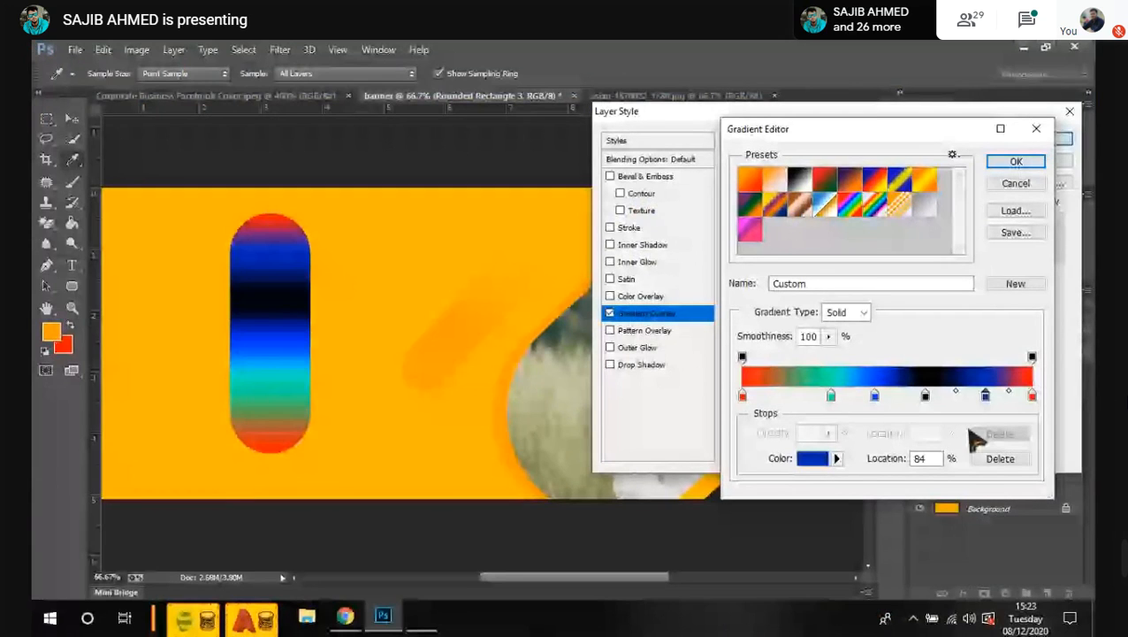
Step: Remove the two extra gradient stops and set the right stop to ffb901
left_click_drag(831, 397, 885, 420)
left_click_drag(926, 396, 967, 430)
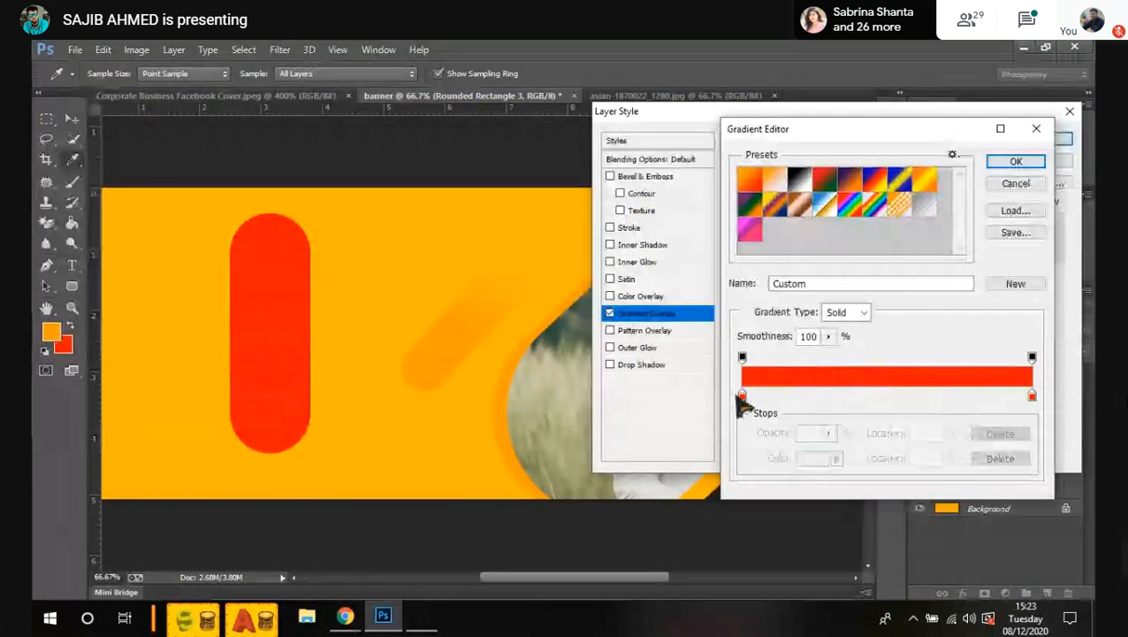
left_click(1032, 396)
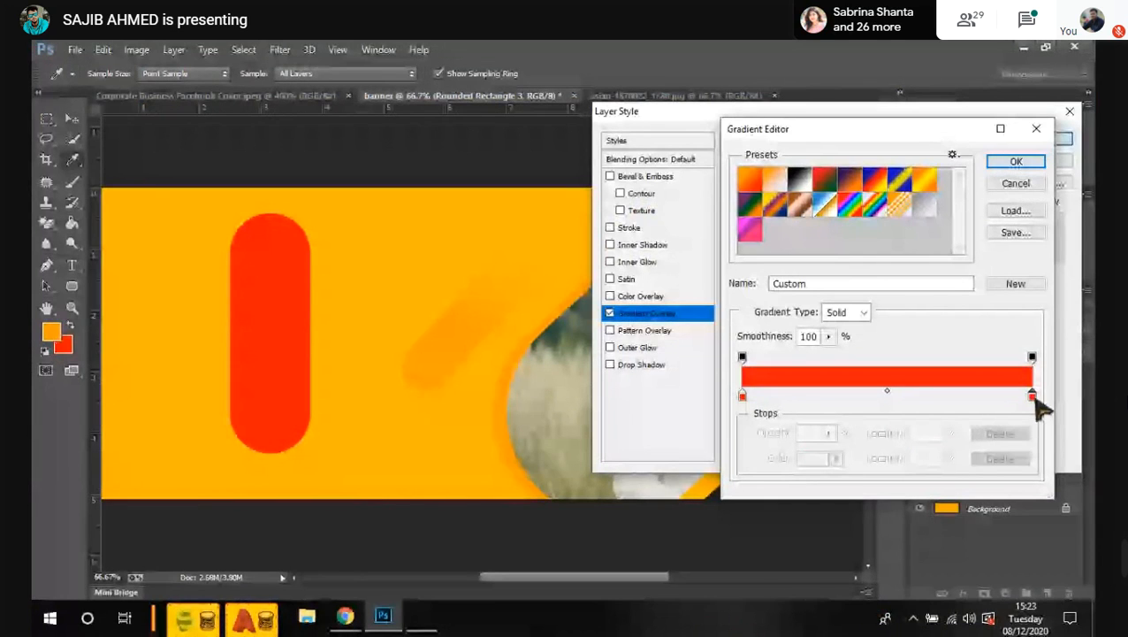
double_click(1033, 396)
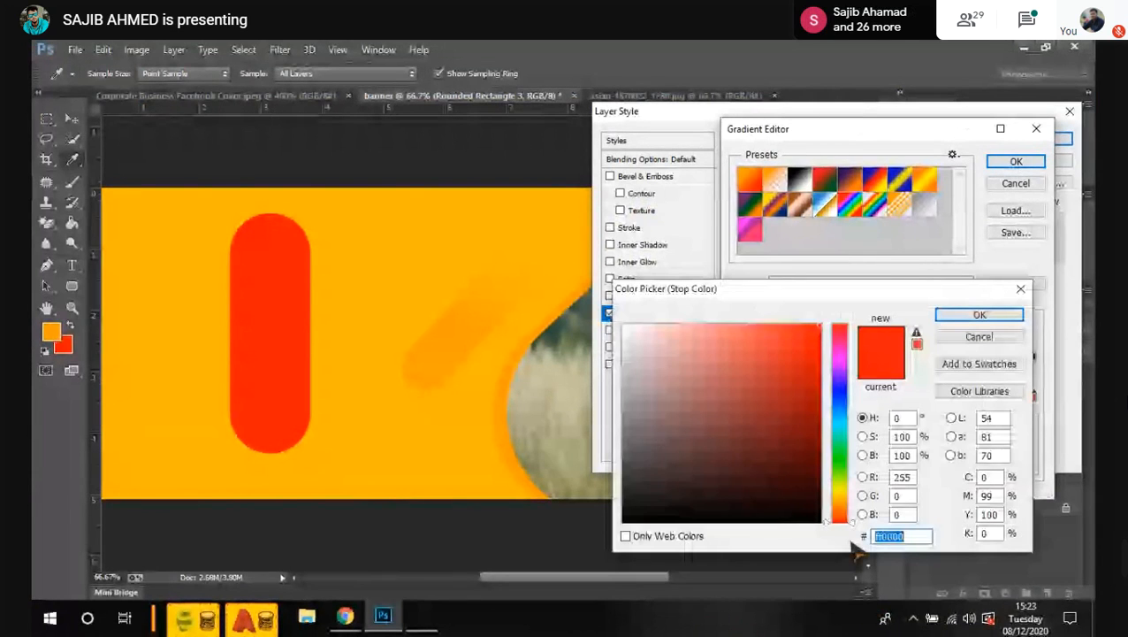
type("ffb901")
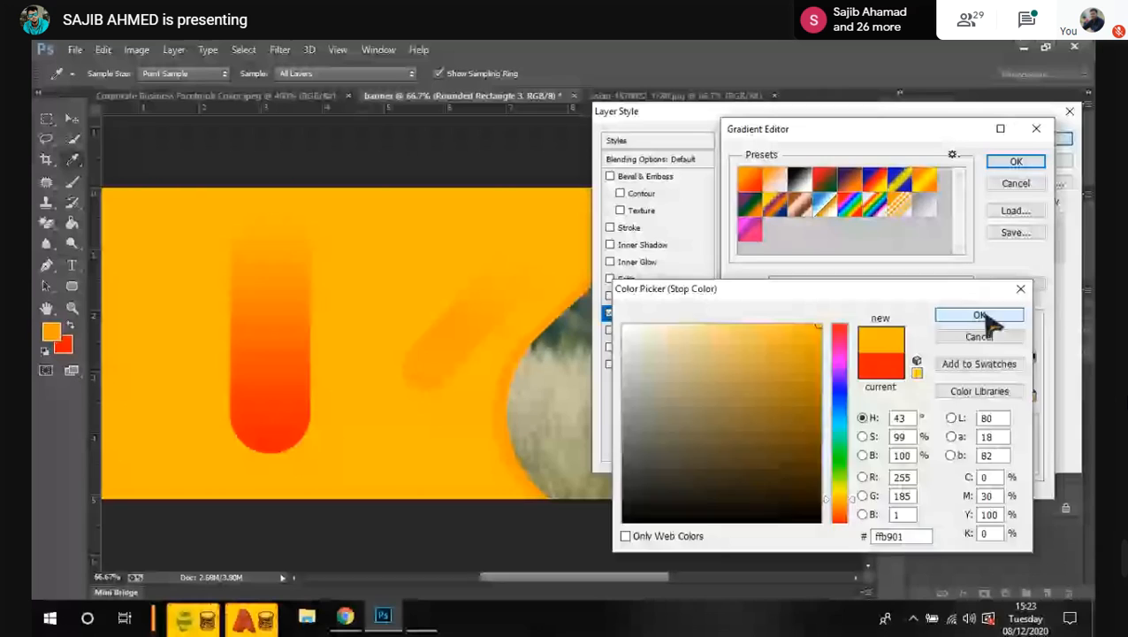
left_click(981, 317)
Step: Set the left gradient stop to orange fd9c00 and accept the edited gradient
left_click(743, 396)
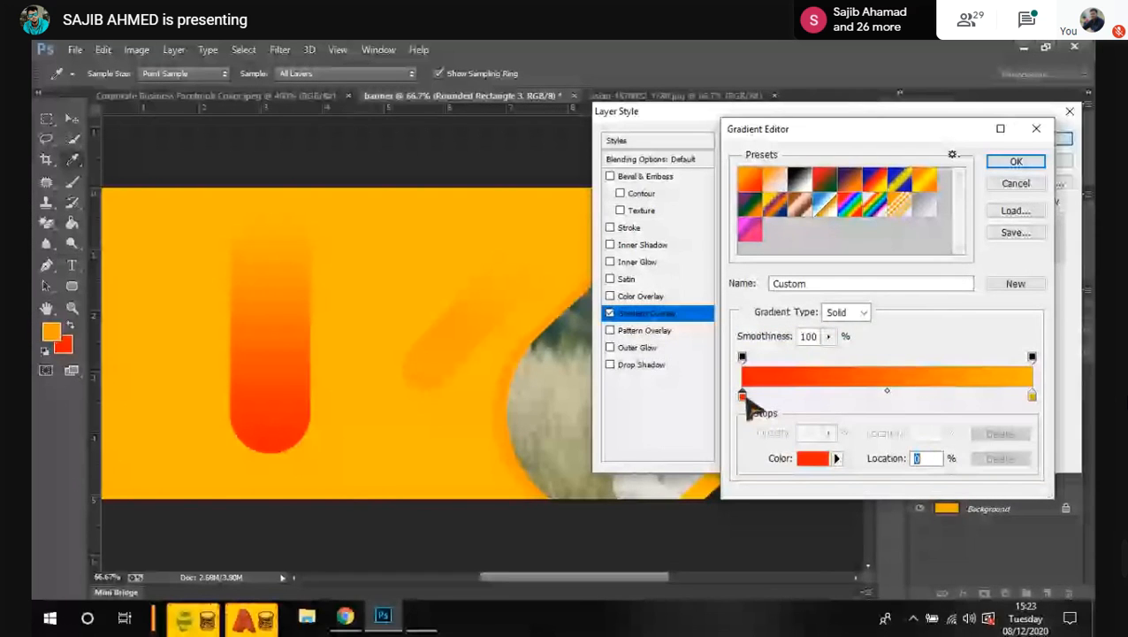
double_click(743, 397)
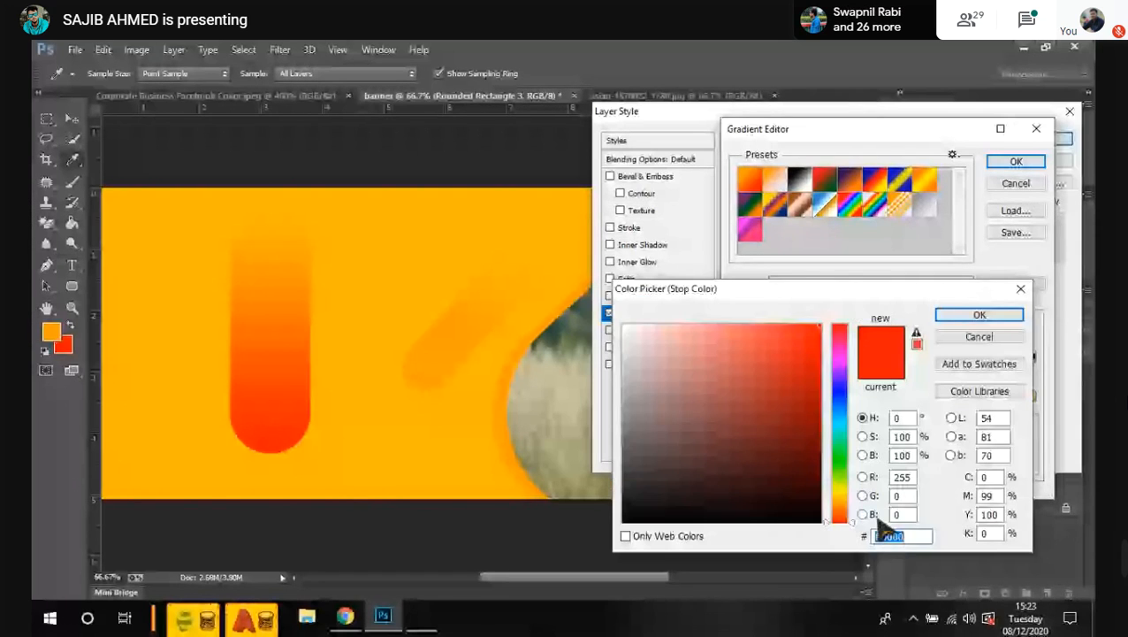
key("super+v")
left_click(856, 342)
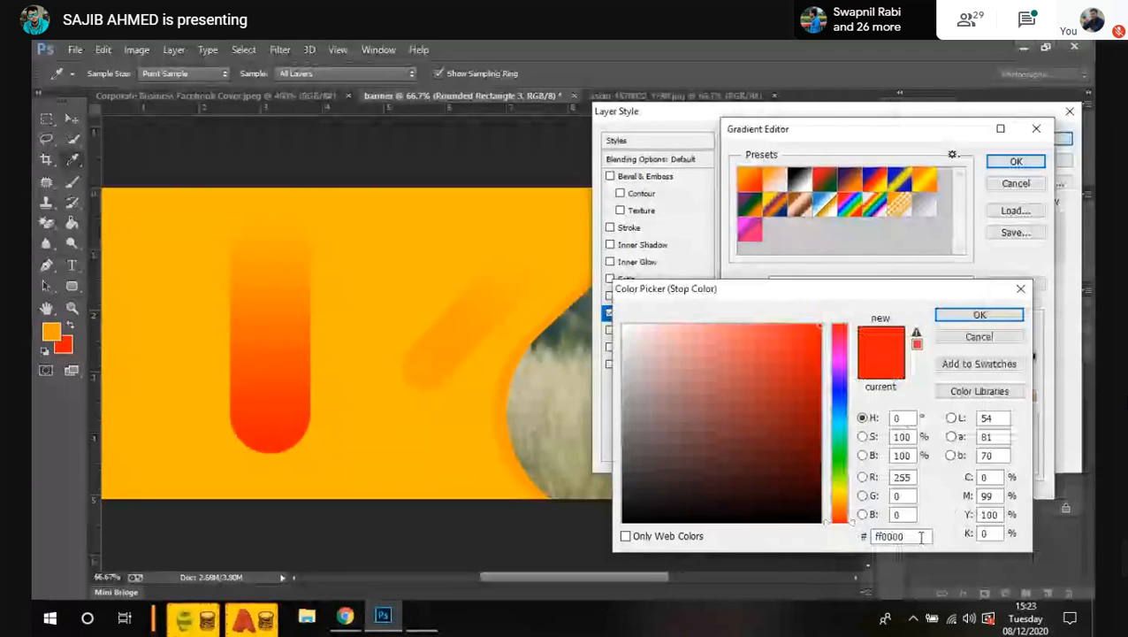
left_click(979, 316)
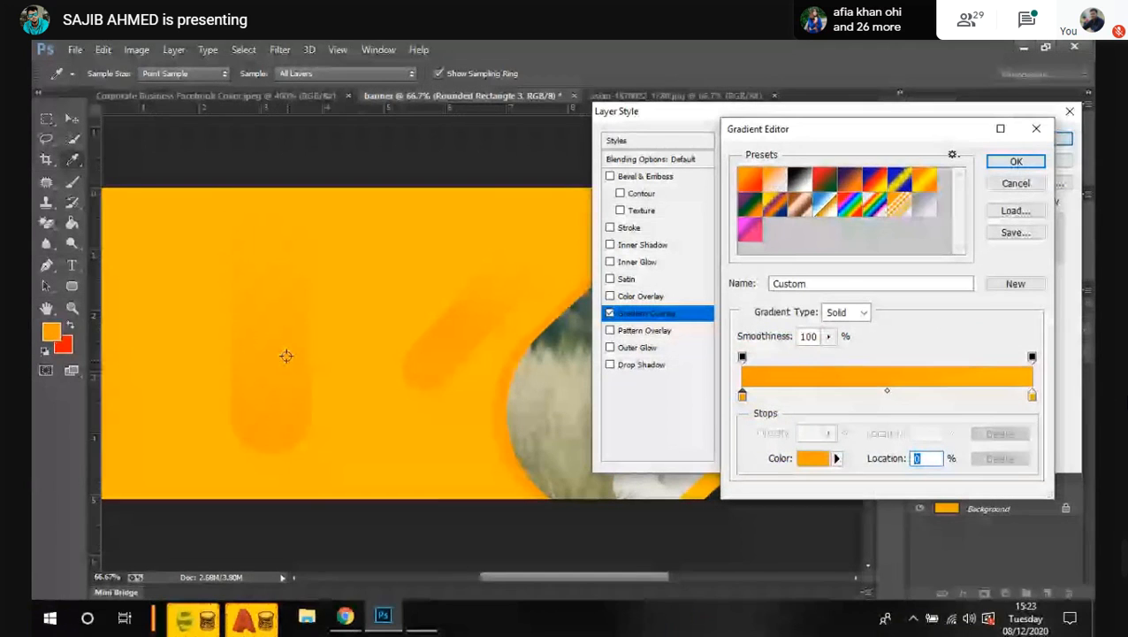
left_click(1016, 163)
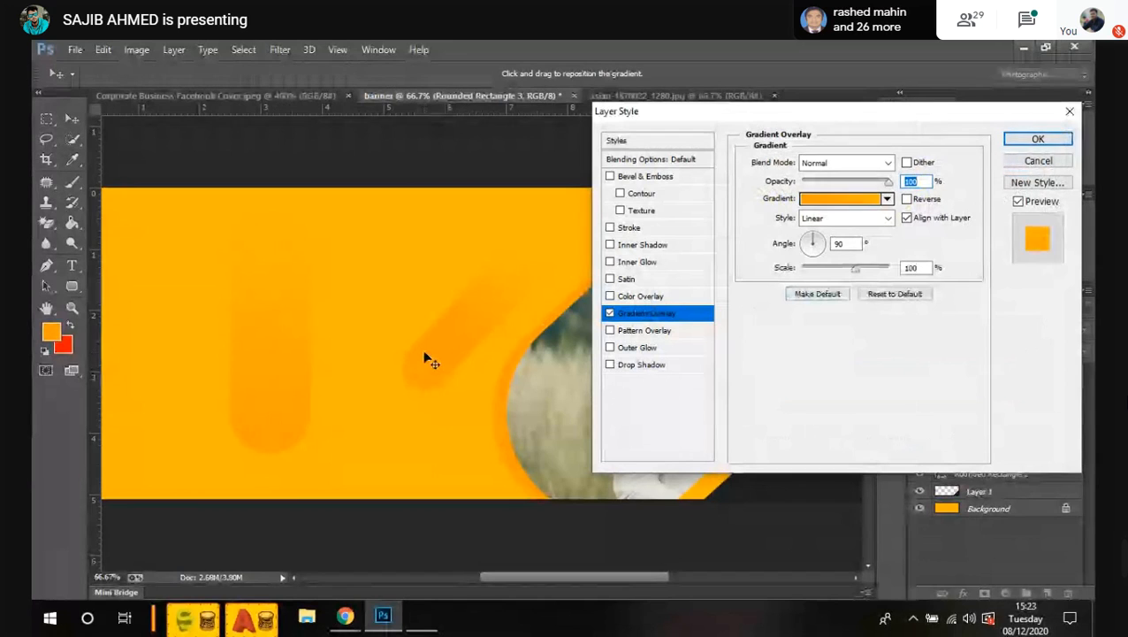
Step: Scale the pill's gradient overlay to 46%, angle it to about -98°, and apply the style
mouse_move(856, 269)
left_mouse_down()
mouse_move(800, 281)
mouse_move(786, 268)
mouse_move(835, 279)
left_mouse_up()
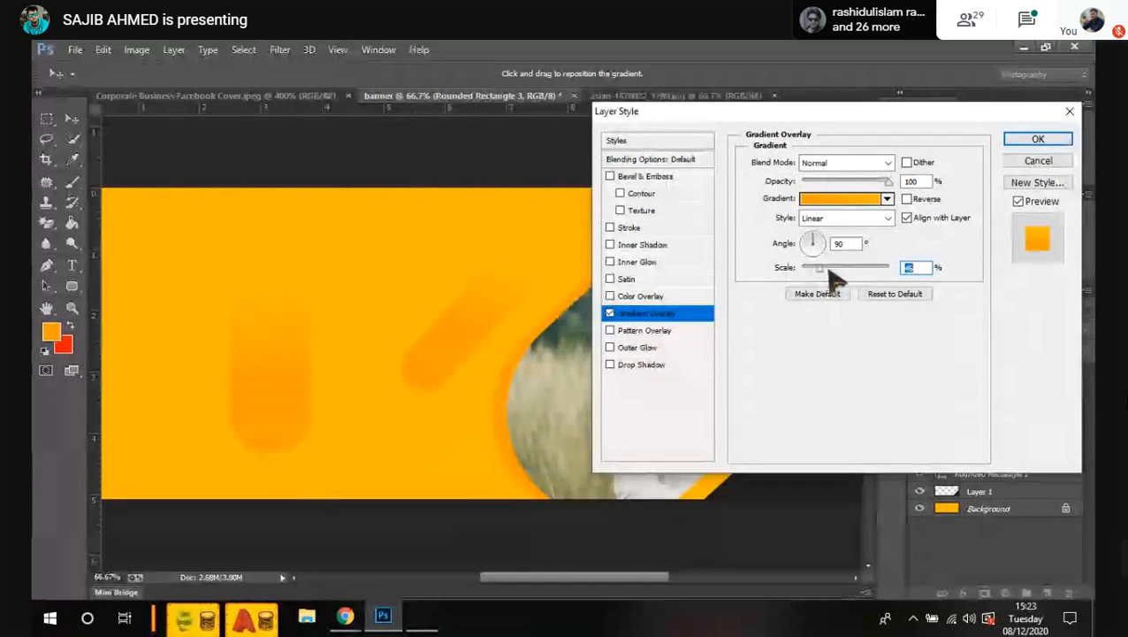
left_click_drag(814, 234, 816, 254)
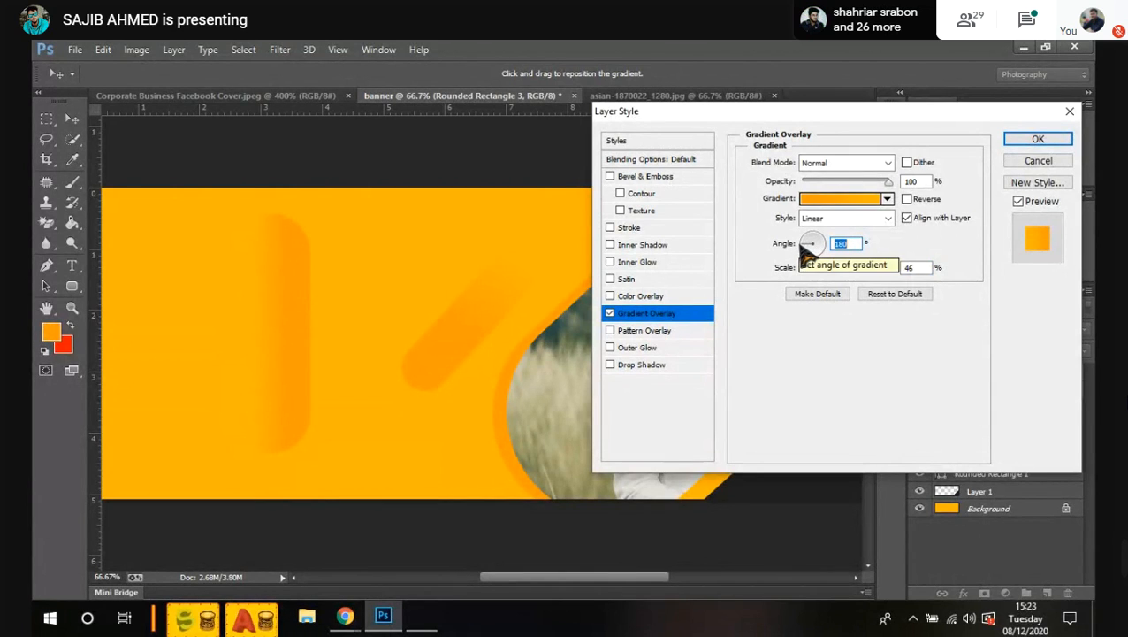
type("5")
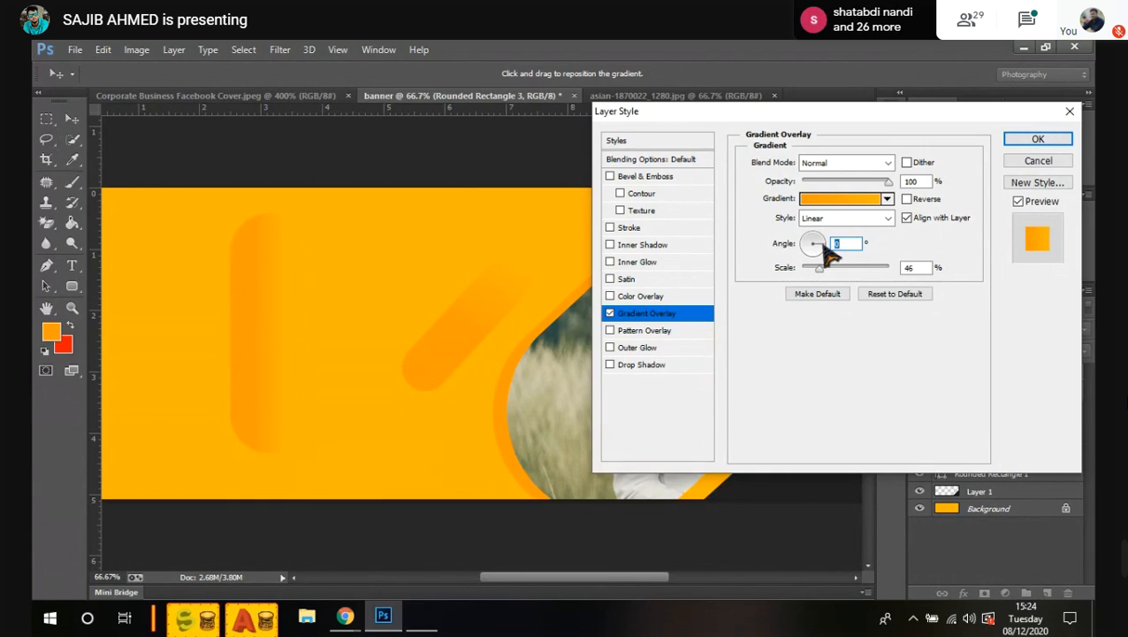
type("180")
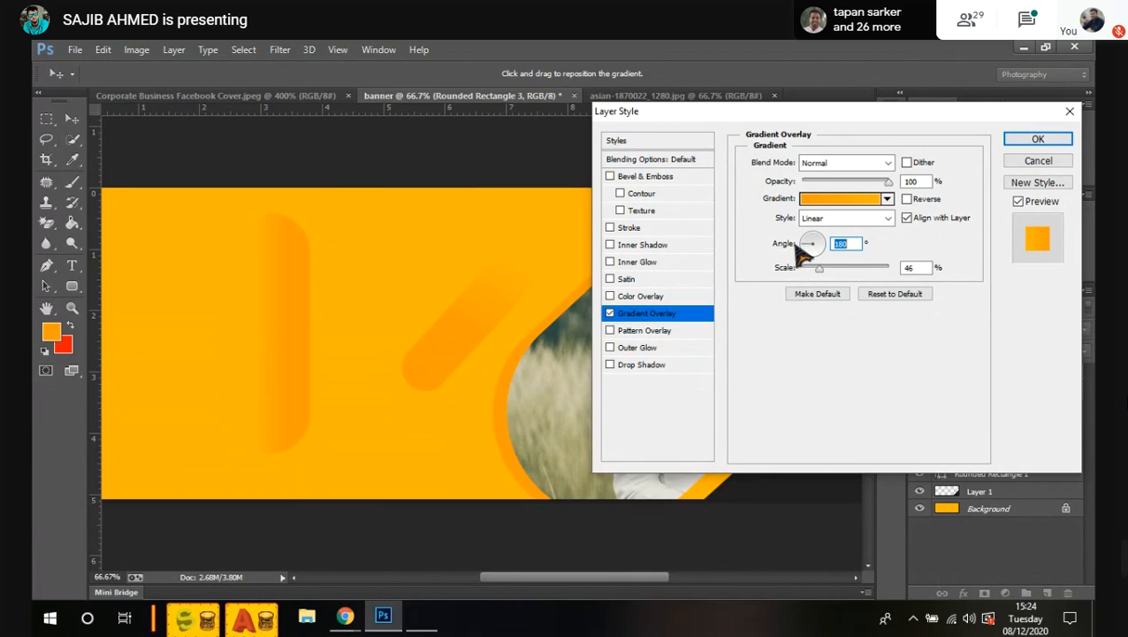
mouse_move(798, 250)
left_mouse_down()
mouse_move(818, 264)
mouse_move(821, 237)
mouse_move(816, 262)
left_mouse_up()
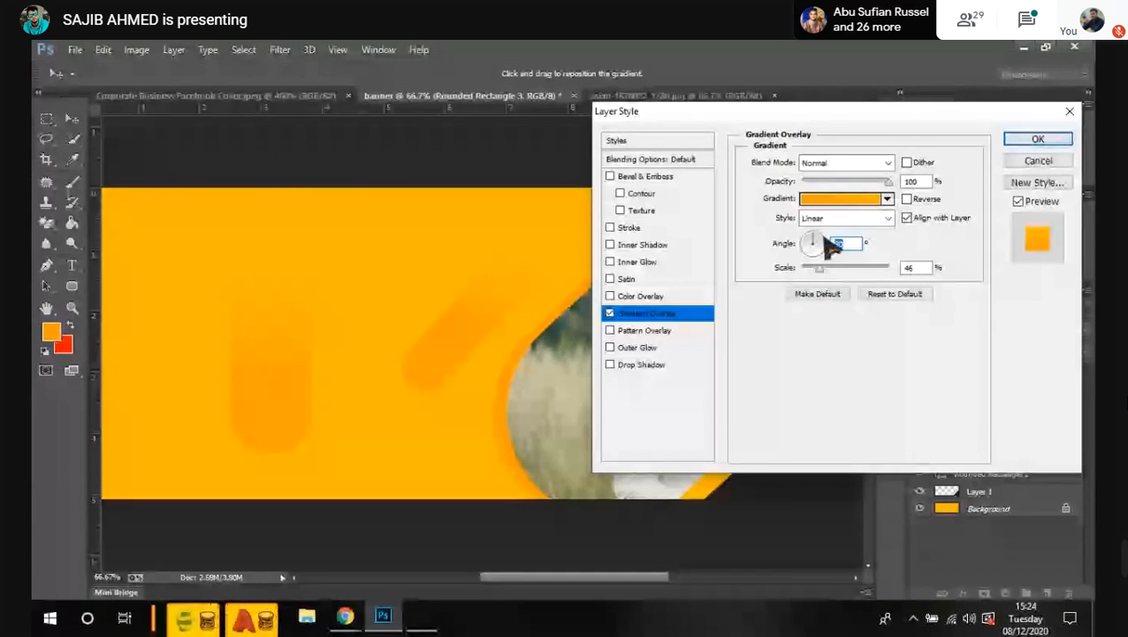
key("Return")
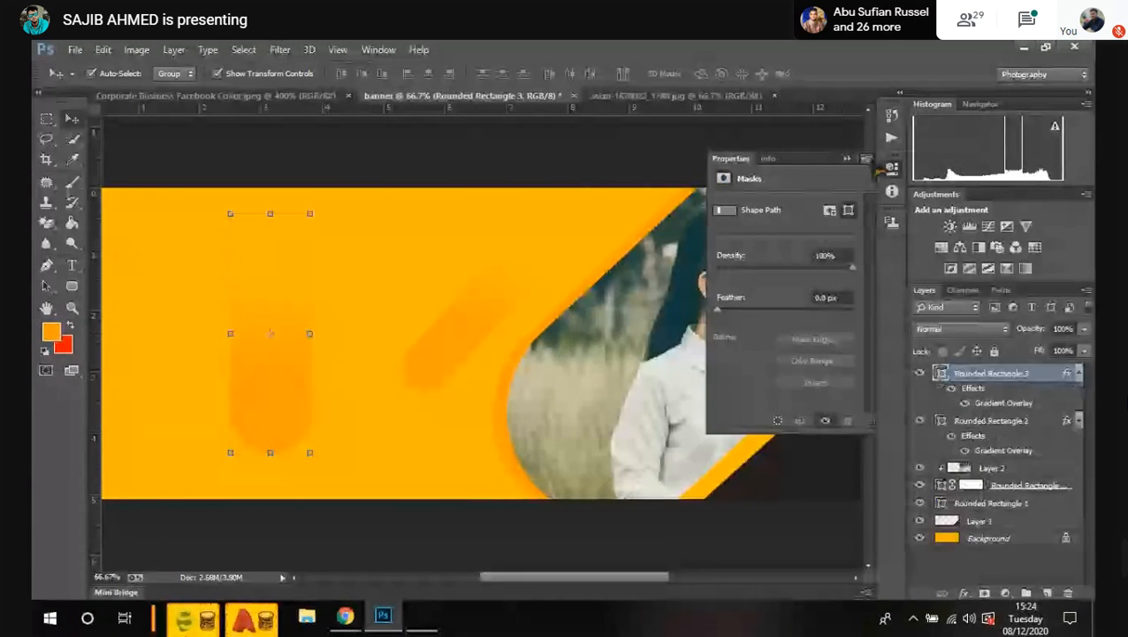
Step: Collapse the Properties panel, zoom out on the banner, and bring up the Corporate Business Facebook Cover reference
left_click(891, 169)
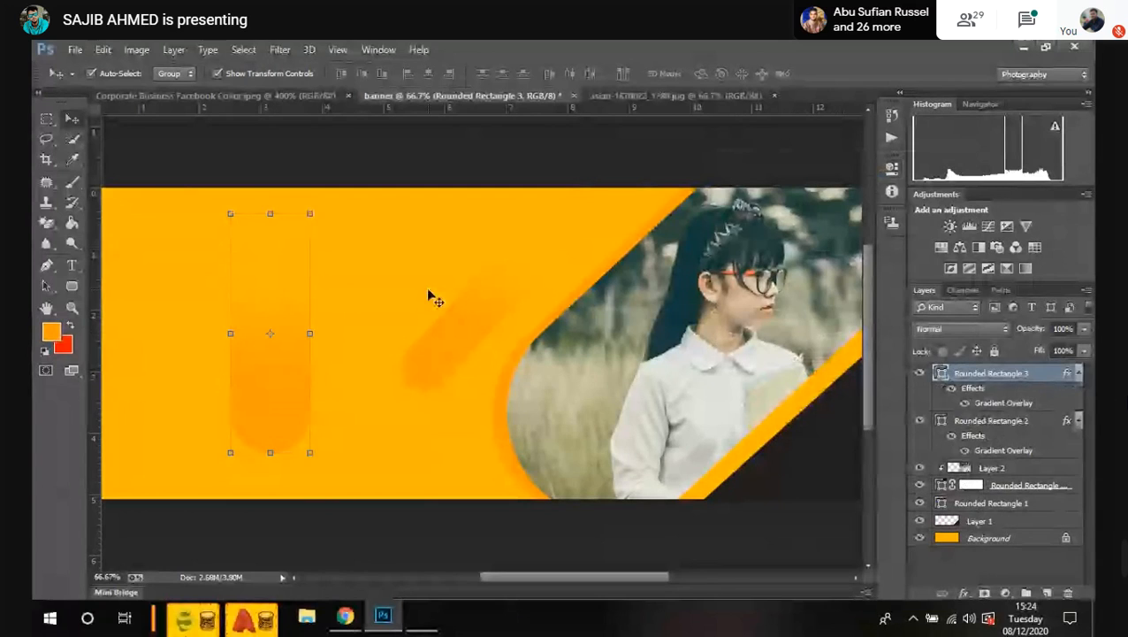
key("ctrl+minus")
key("ctrl+minus")
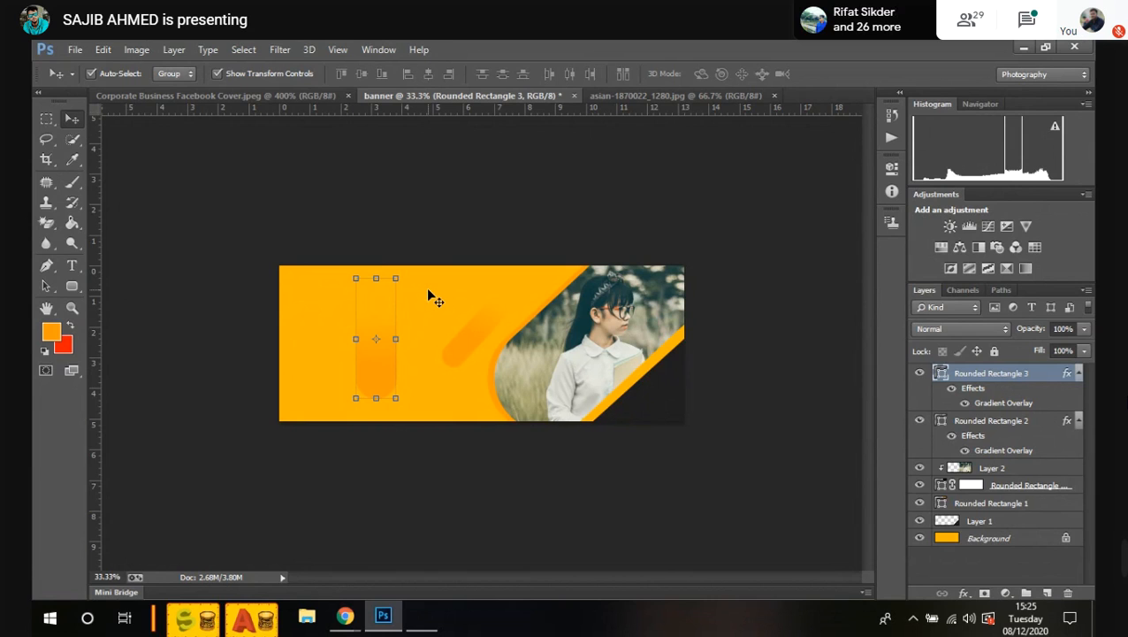
left_click(212, 96)
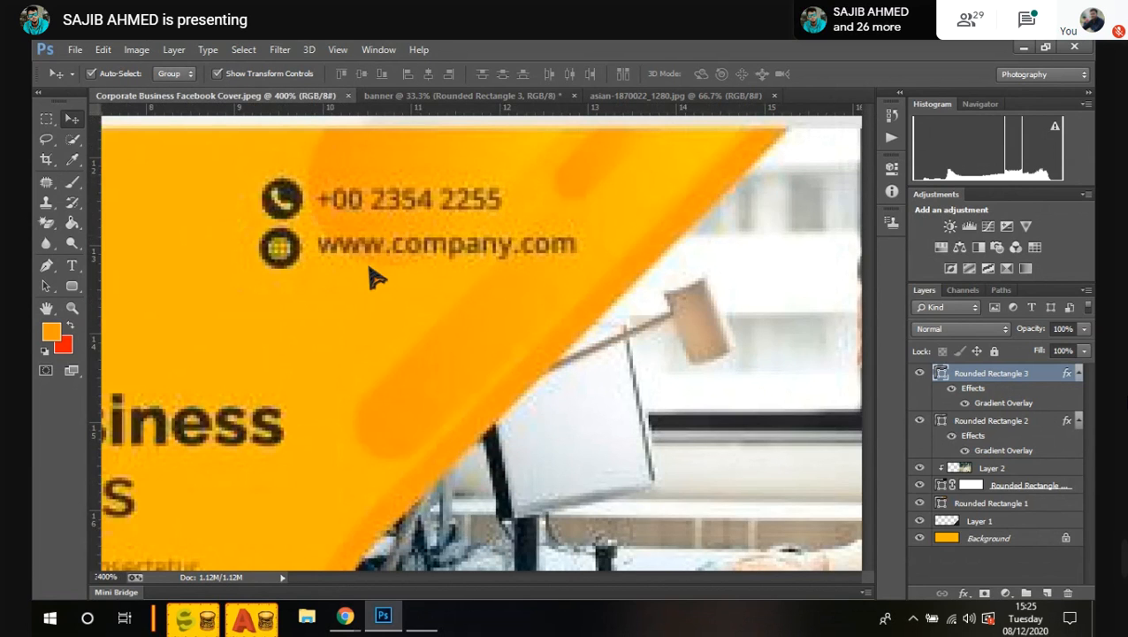
Step: View the reference at 100%, then zoom in slightly on its dark and yellow designs
key("ctrl+1")
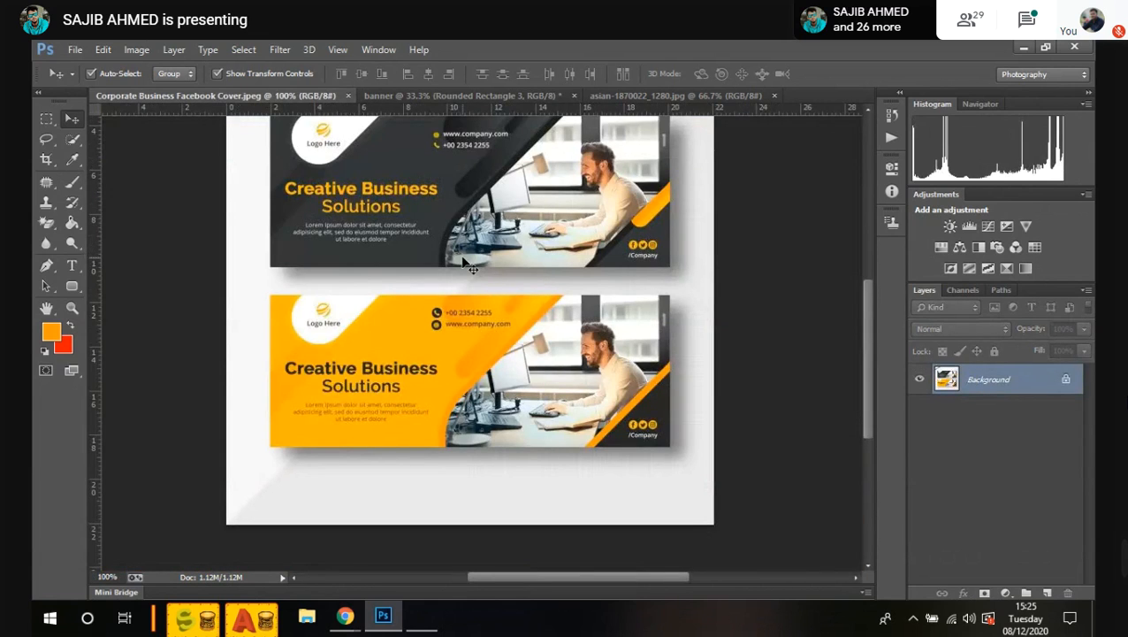
key("ctrl+plus")
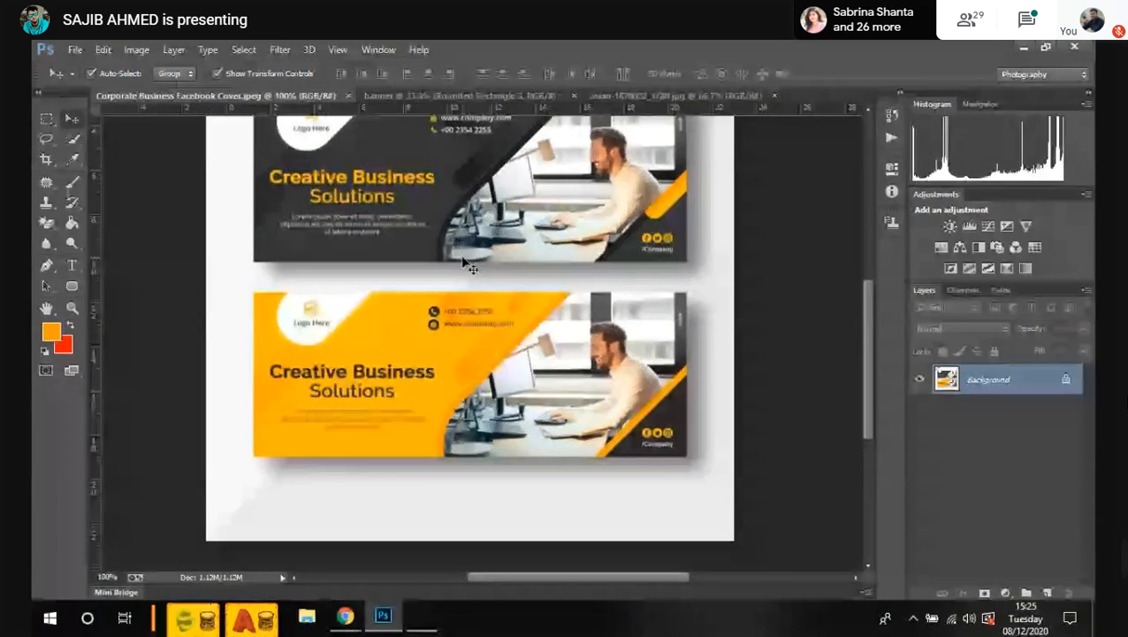
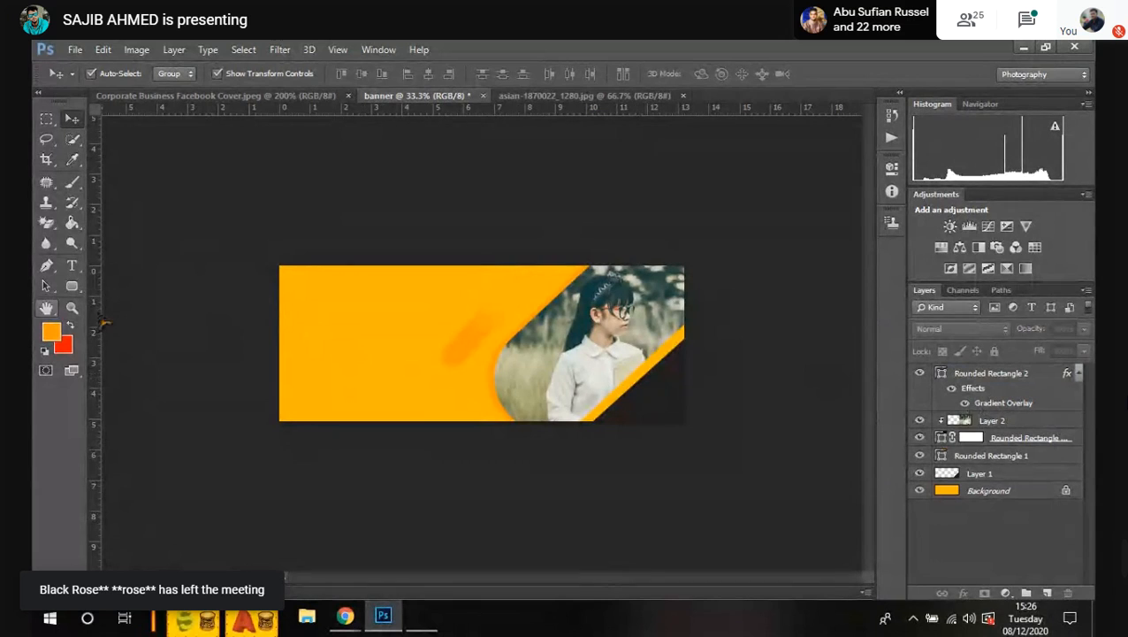
Step: Choose the Rounded Rectangle Tool with no stroke
left_click(72, 287)
right_click(78, 297)
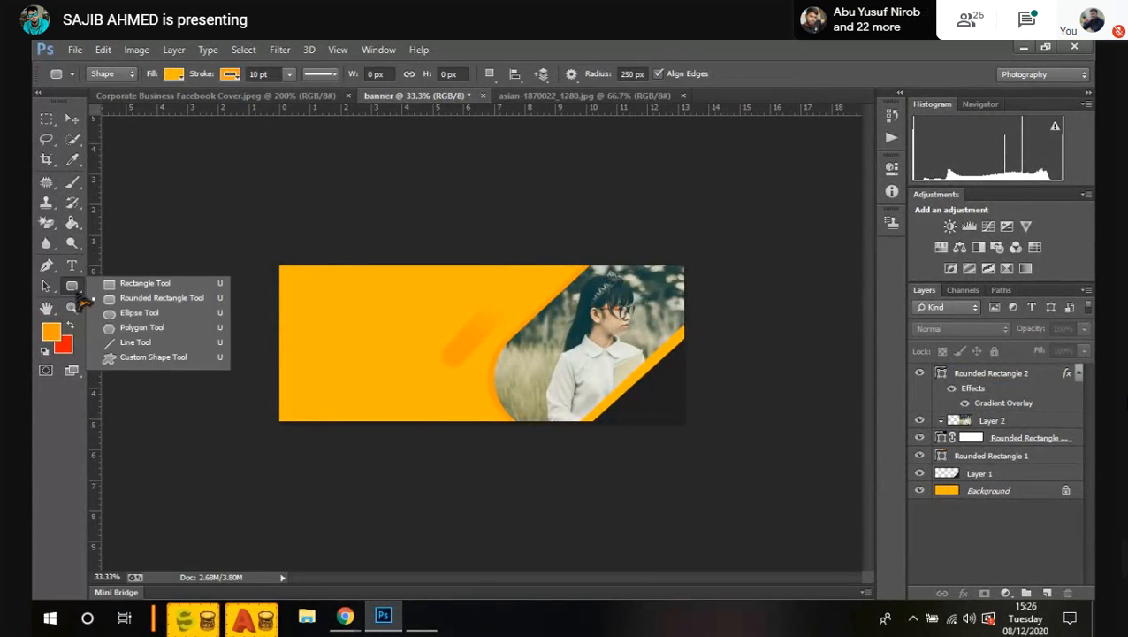
left_click(232, 78)
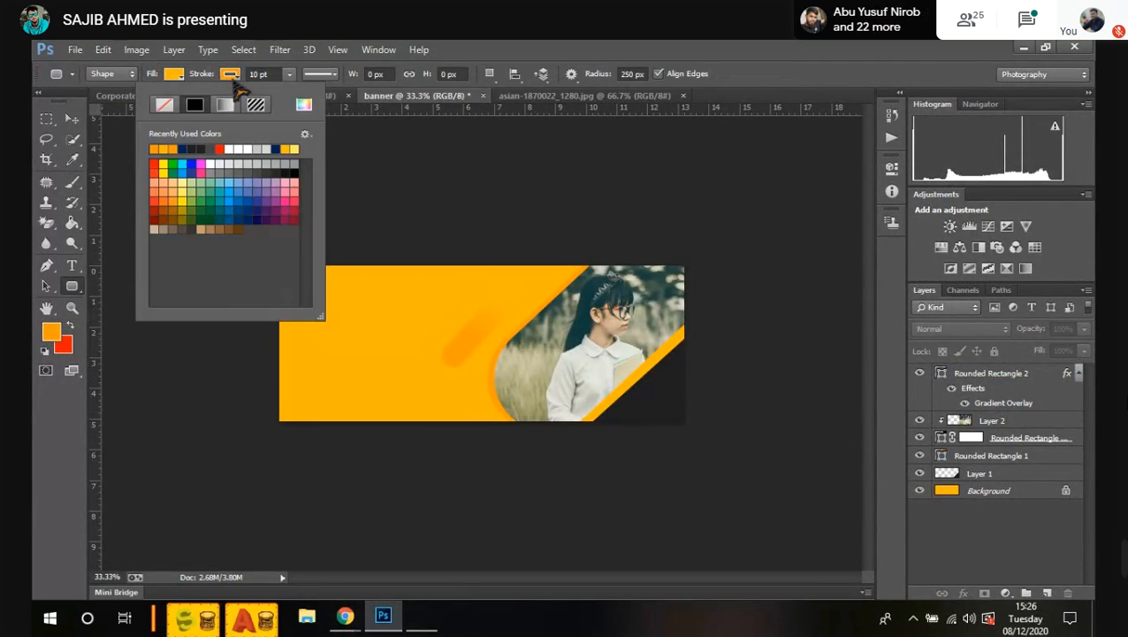
left_click(164, 104)
left_click(72, 288)
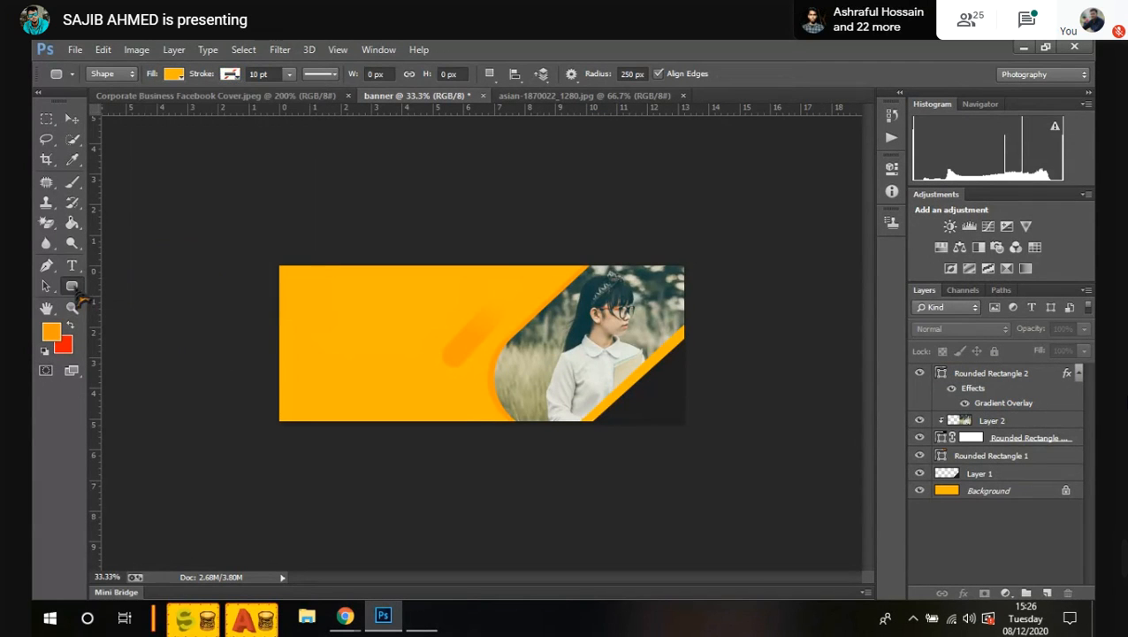
right_click(72, 287)
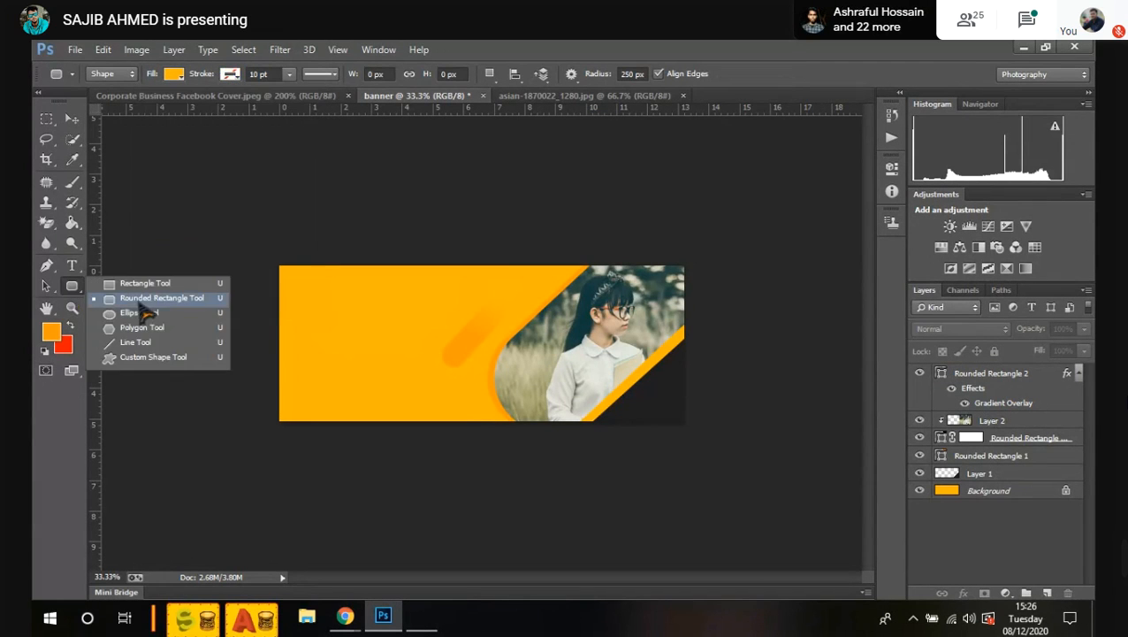
left_click(188, 301)
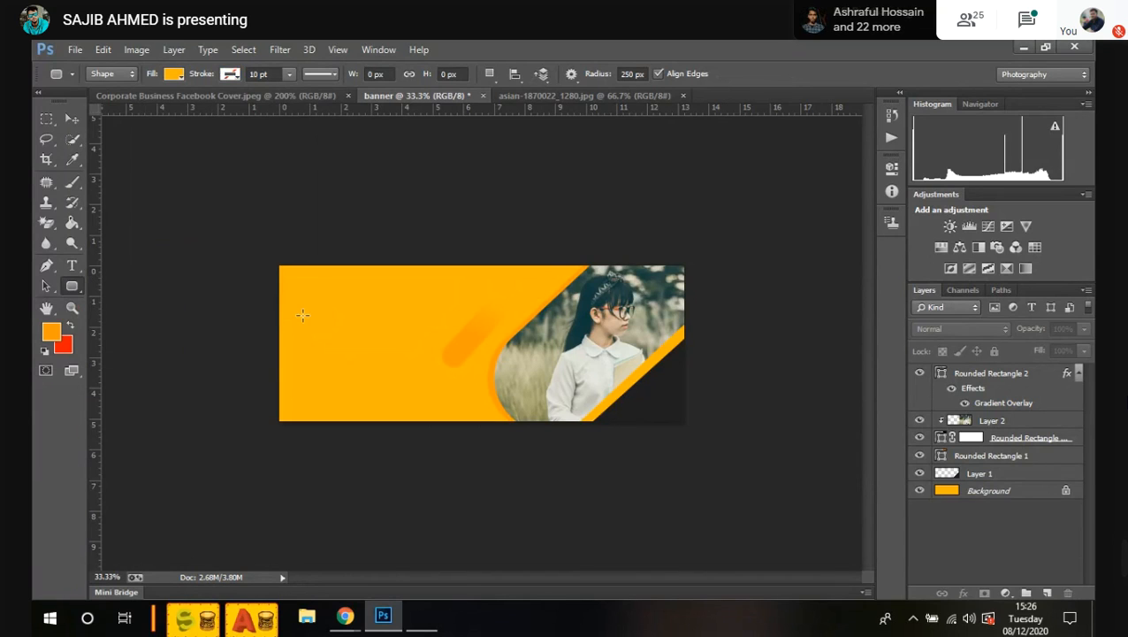
left_click(622, 75)
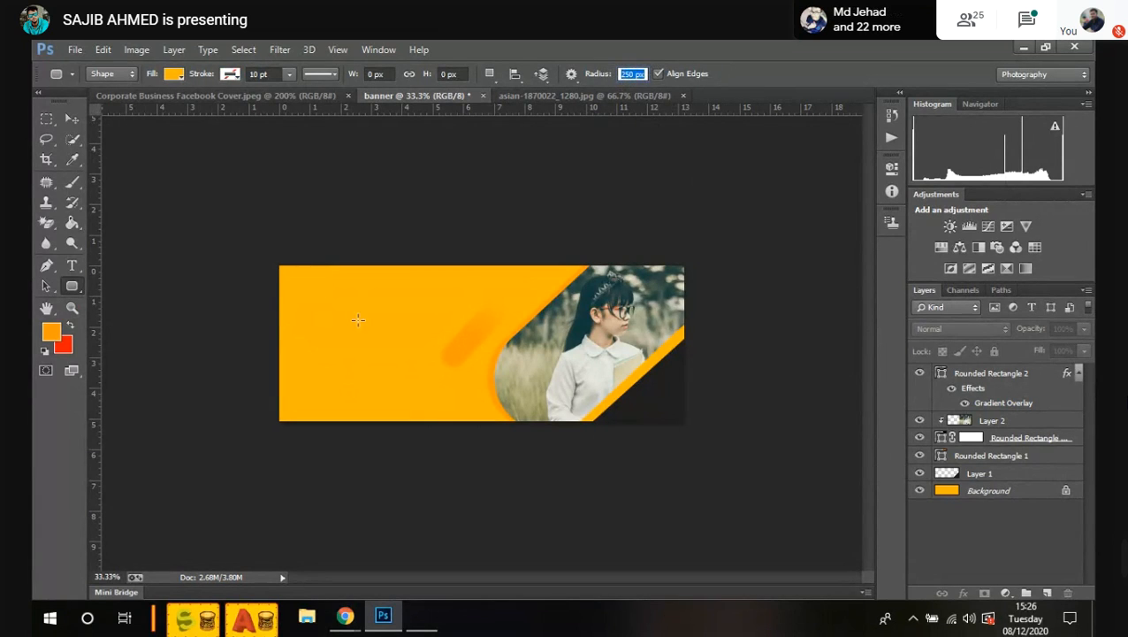
Step: Draw a tall darker-orange pill left of the photo, nudge it upward, and view the Corporate reference
left_click_drag(385, 284, 424, 417)
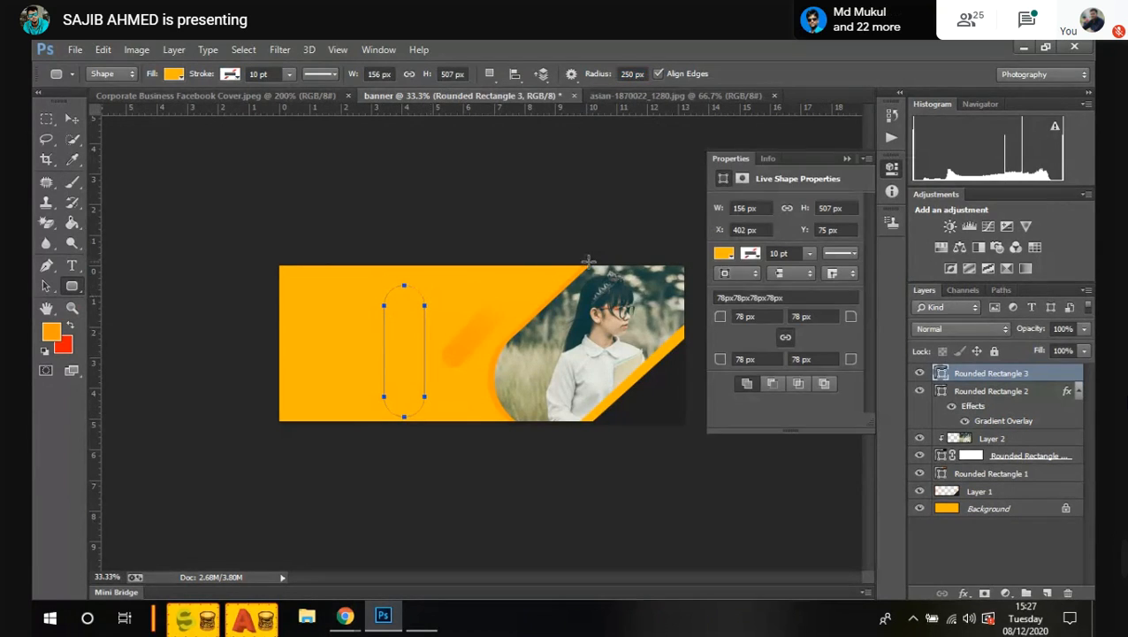
left_click(724, 253)
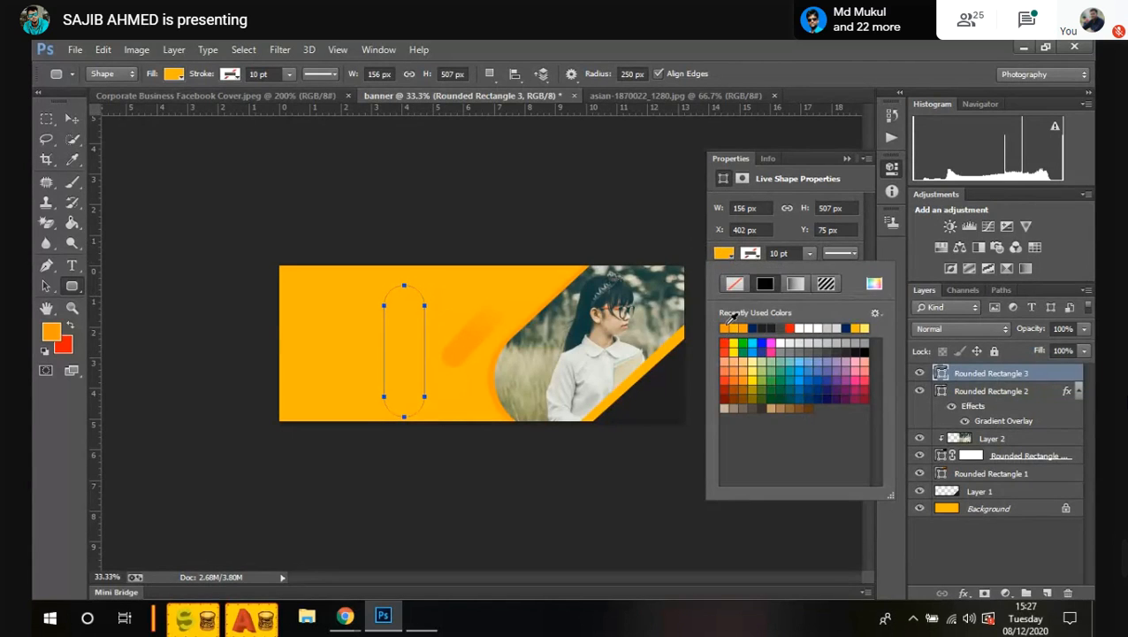
left_click(726, 327)
left_click(71, 119)
left_click(71, 119)
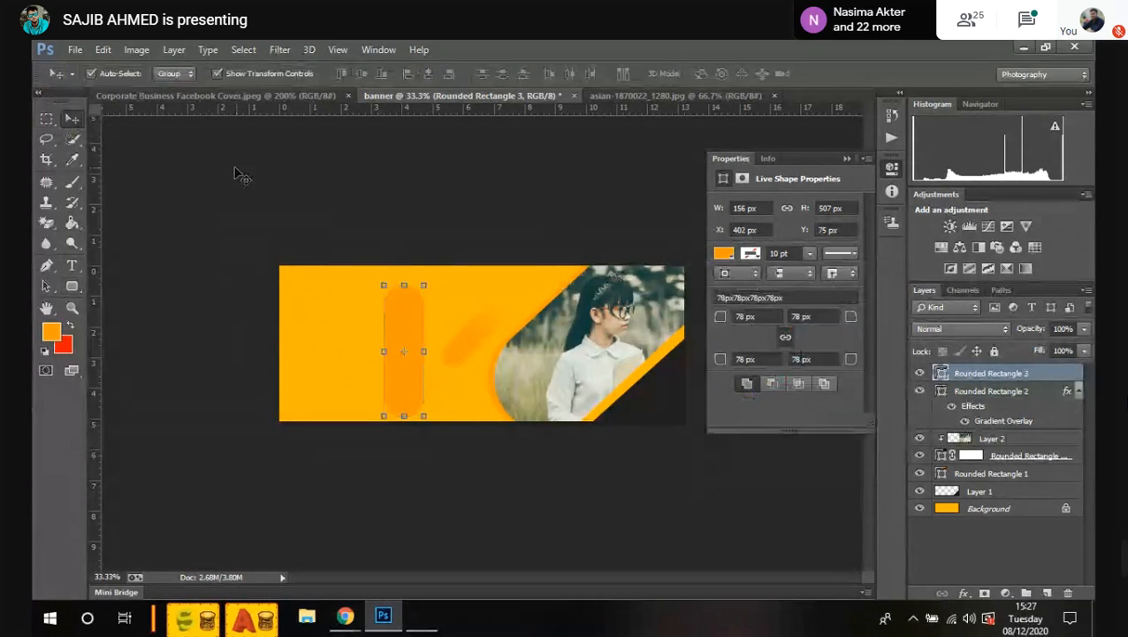
left_click(846, 159)
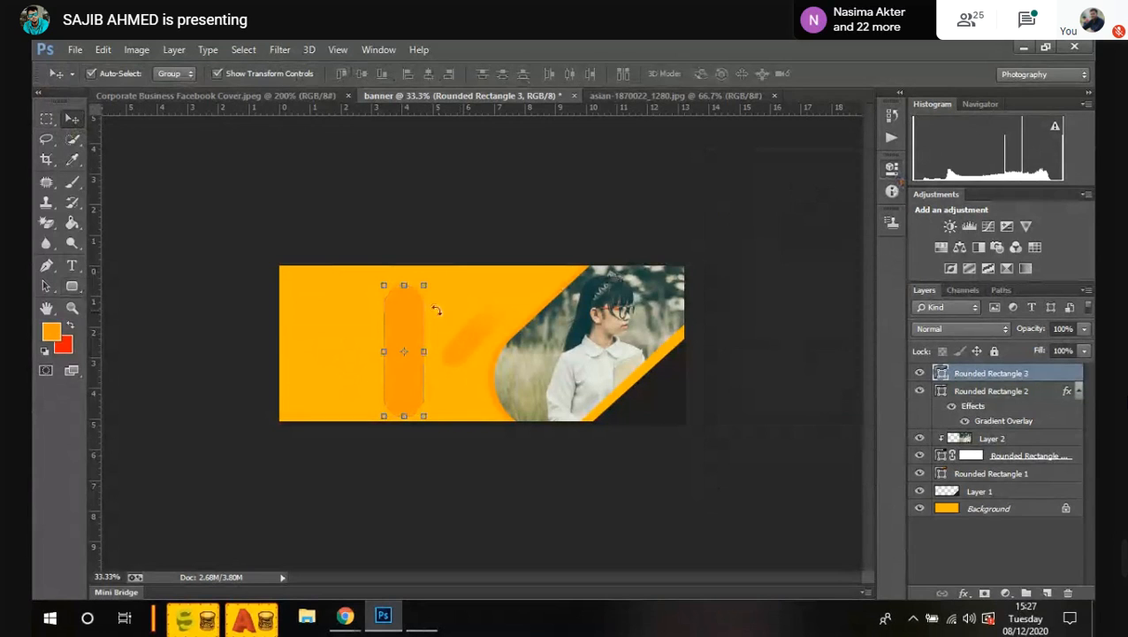
mouse_move(388, 307)
left_mouse_down()
mouse_move(391, 298)
mouse_move(402, 323)
left_mouse_up()
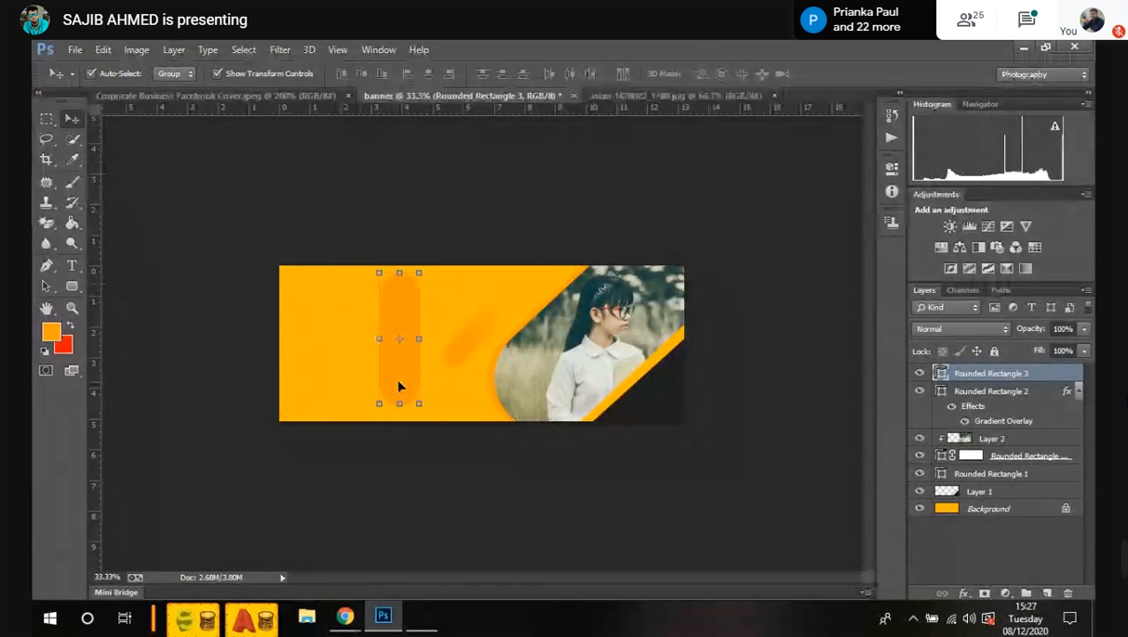
left_click(265, 96)
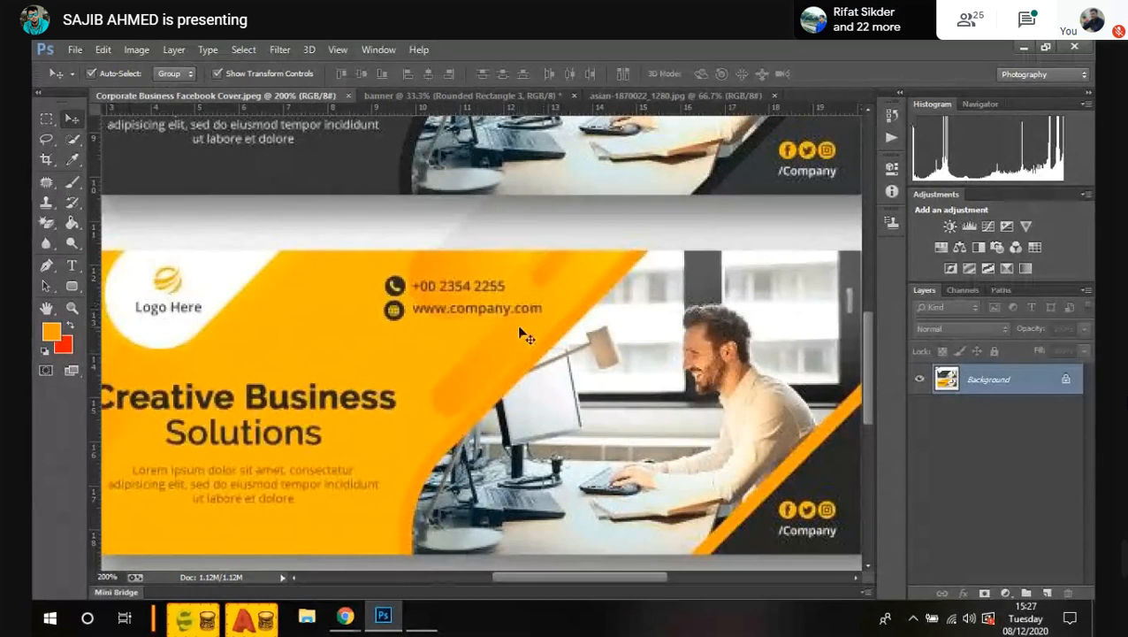
Step: Switch back to the banner document to see the tall orange pill beside the photo
left_click(447, 95)
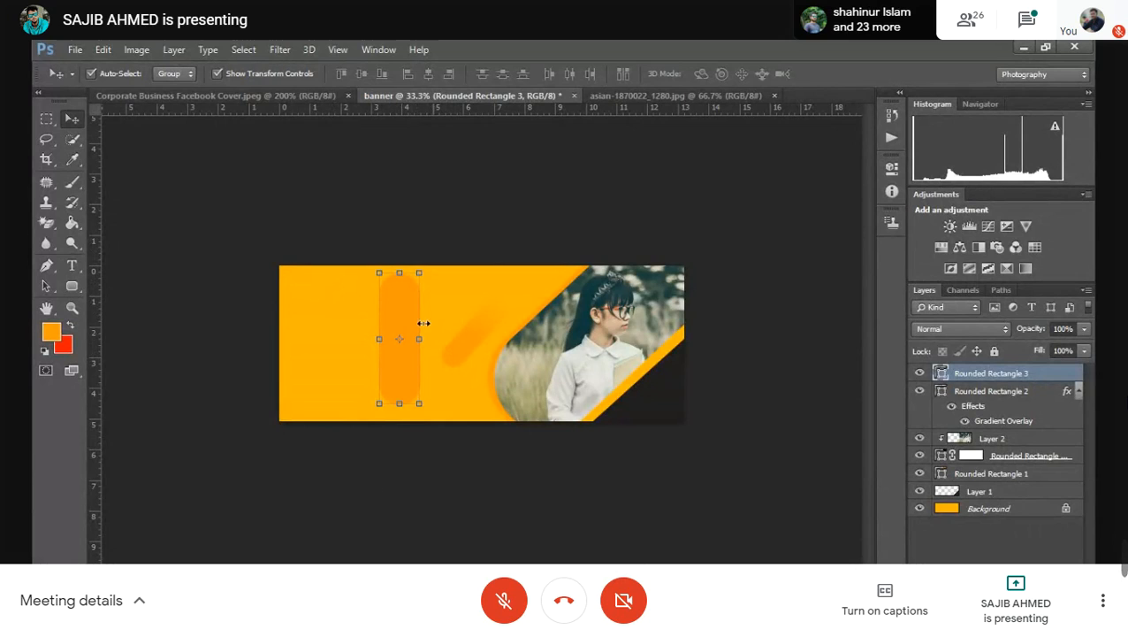
Step: Add a Gradient Overlay to the tall pill and strip its gradient down to two stops
right_click(941, 375)
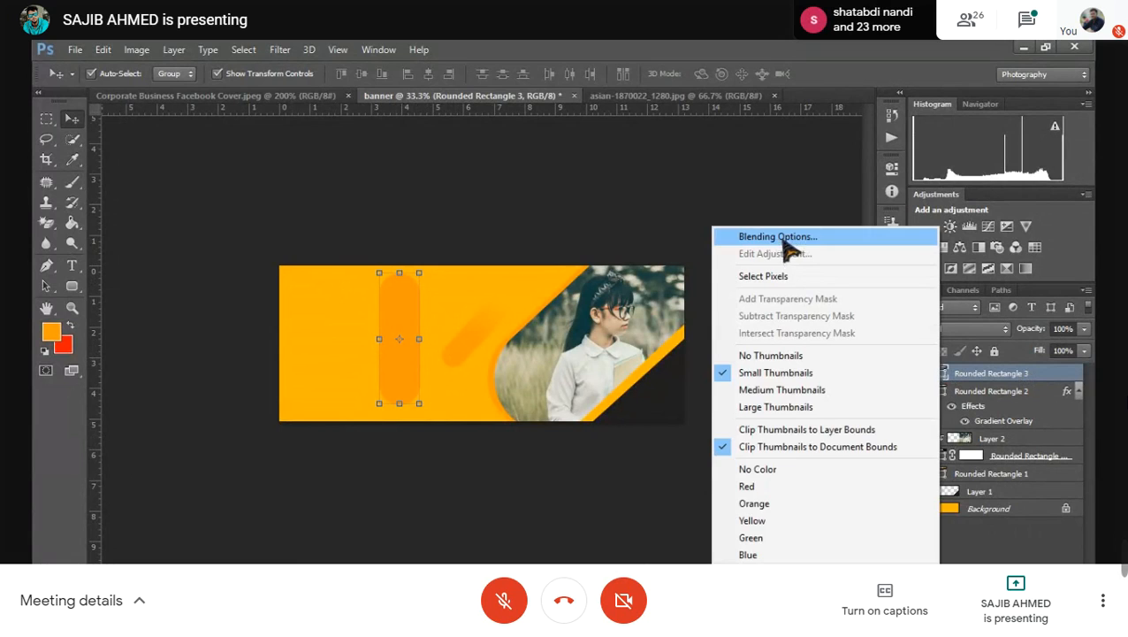
left_click(817, 242)
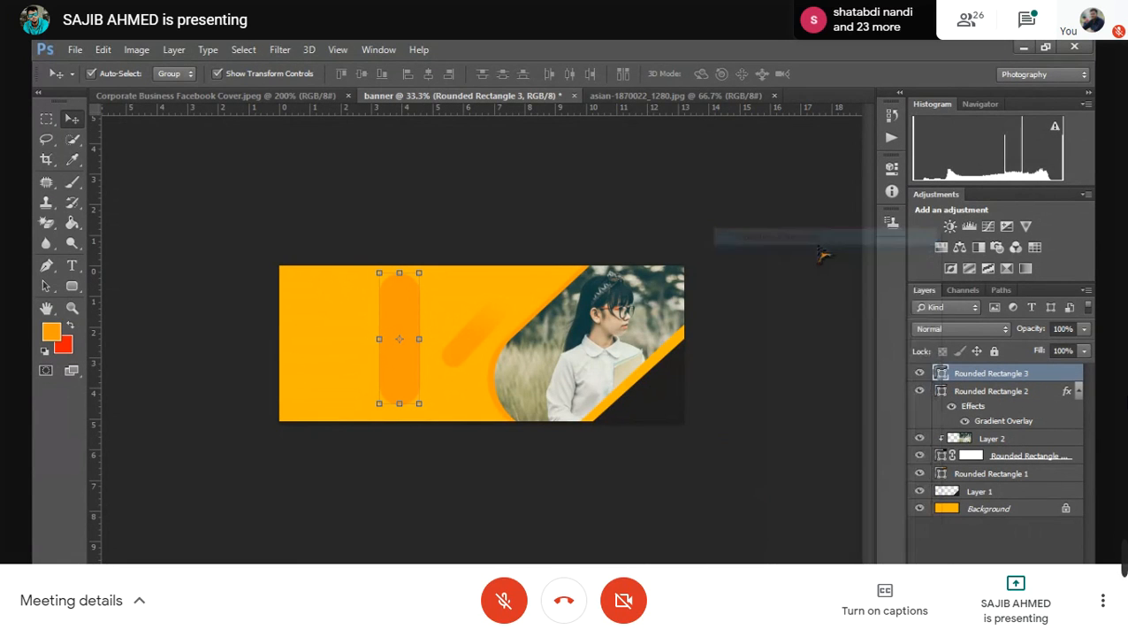
key("h")
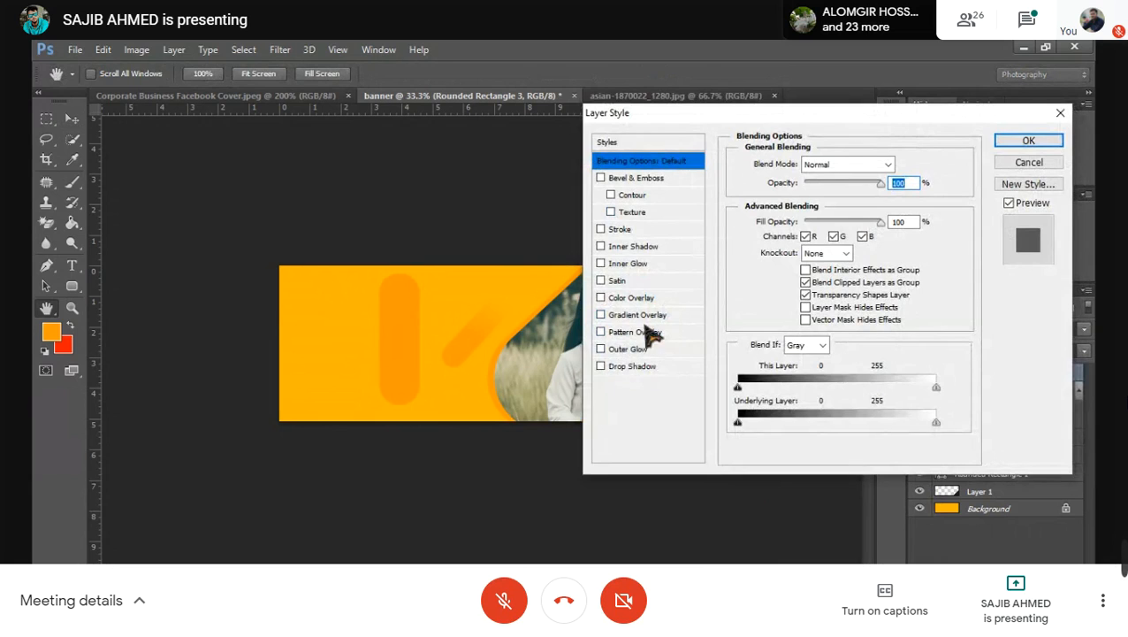
left_click(601, 317)
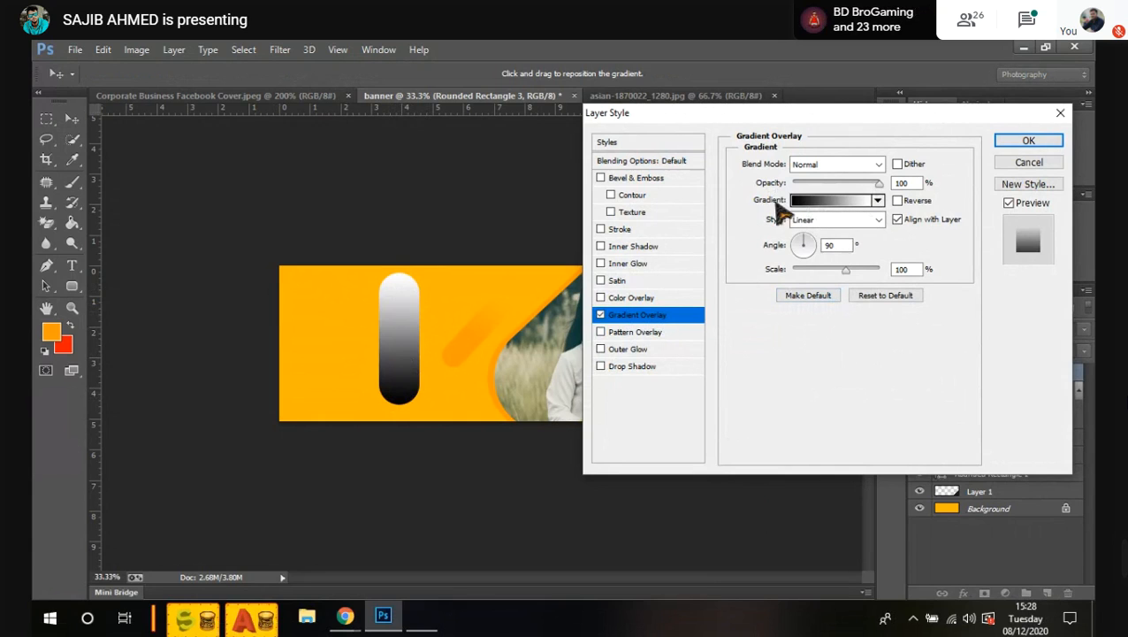
left_click(817, 203)
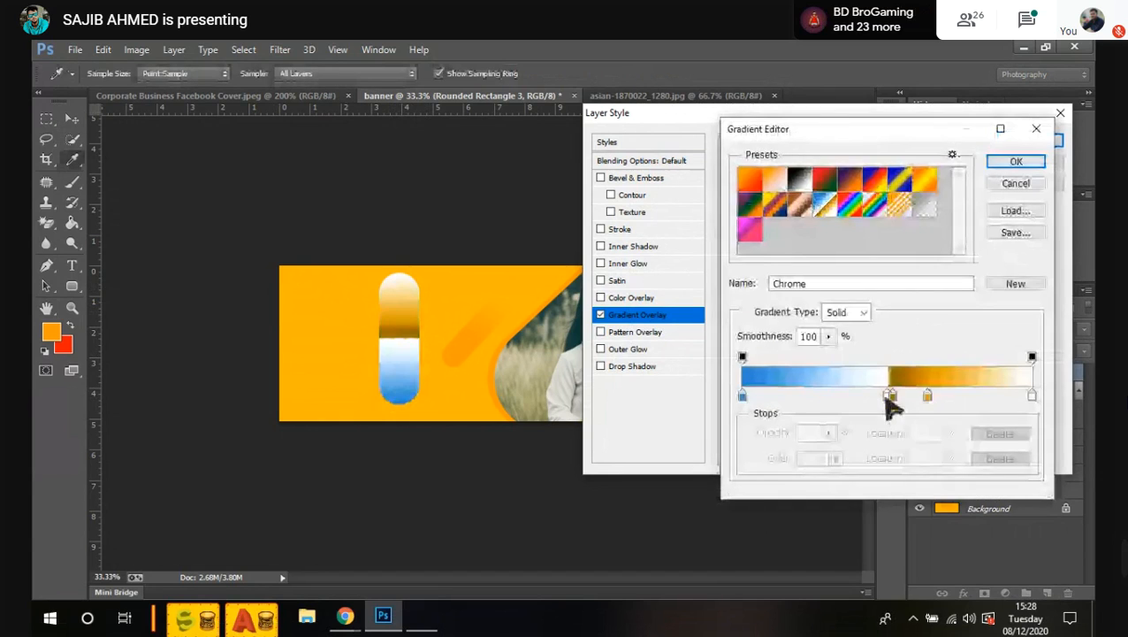
left_click_drag(889, 395, 894, 448)
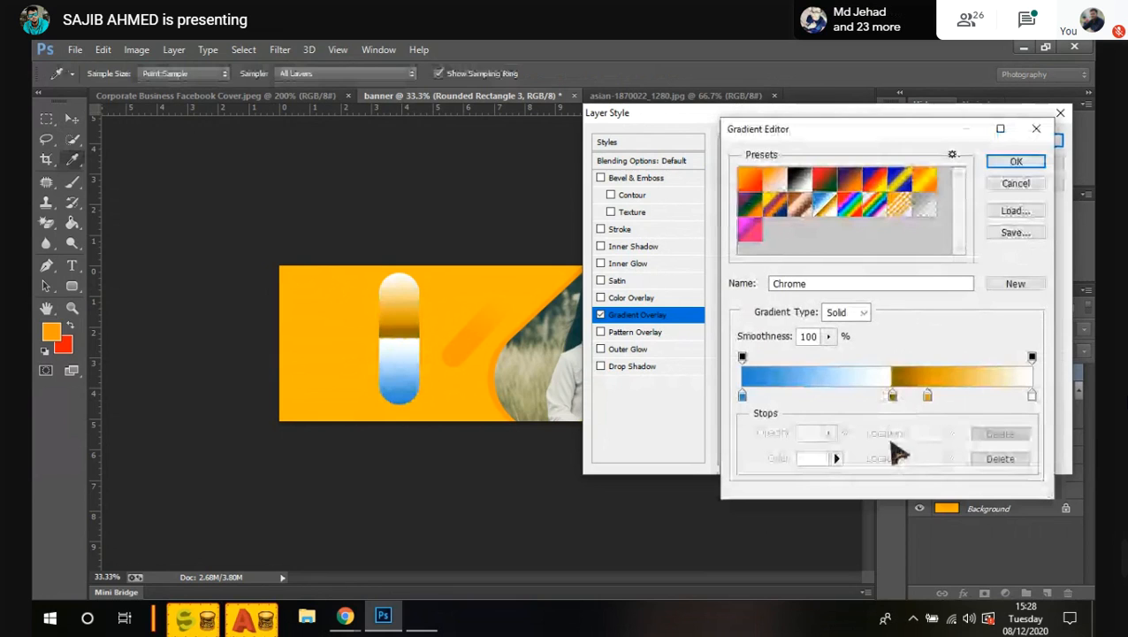
left_click_drag(894, 398, 894, 445)
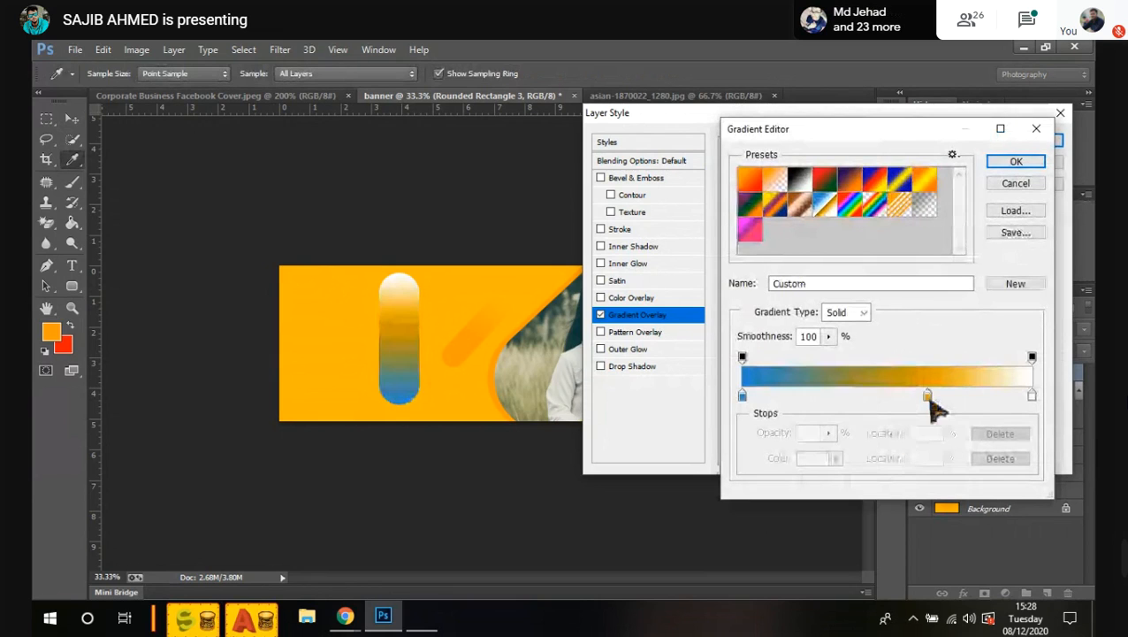
left_click_drag(928, 397, 929, 447)
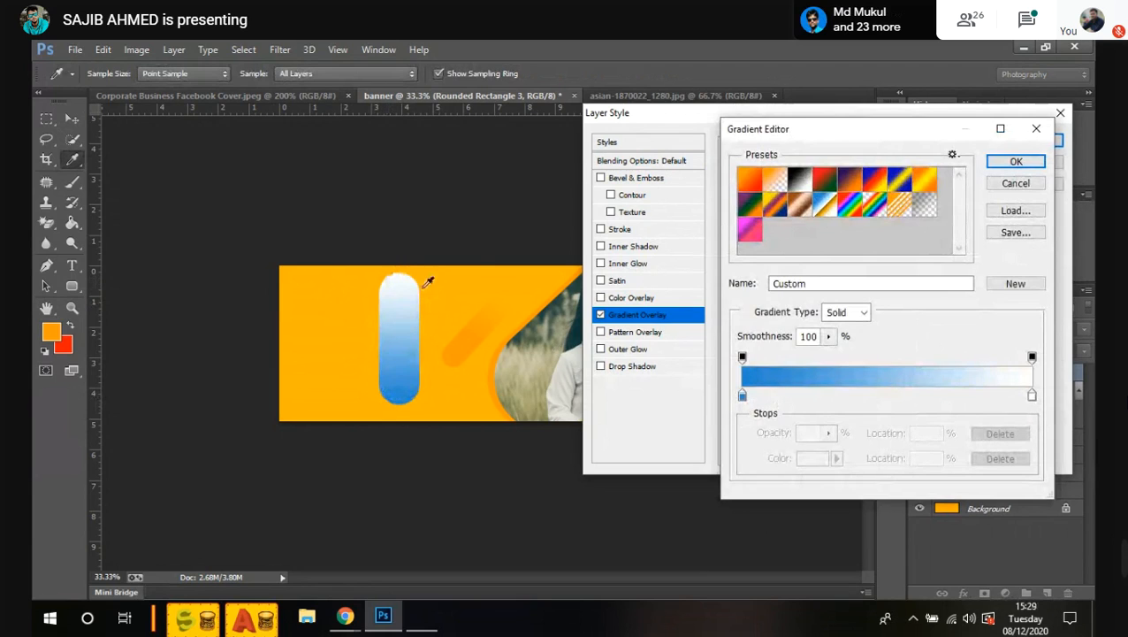
Step: Make both gradient stops orange (ffb901), reduce the scale to 46%, and apply the style
left_click(743, 396)
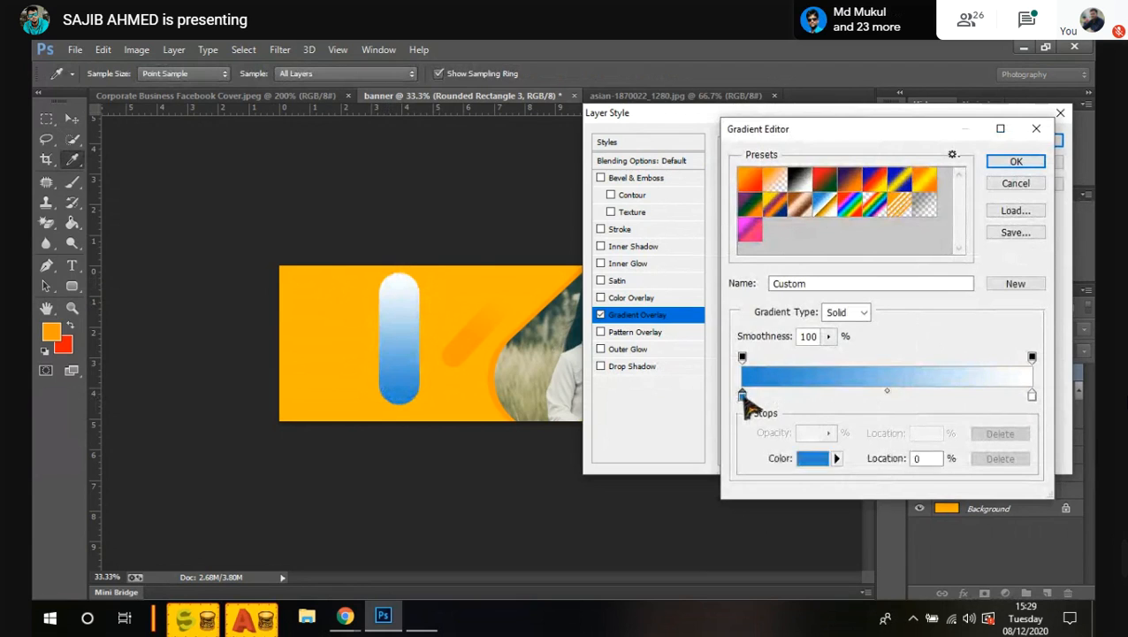
double_click(743, 395)
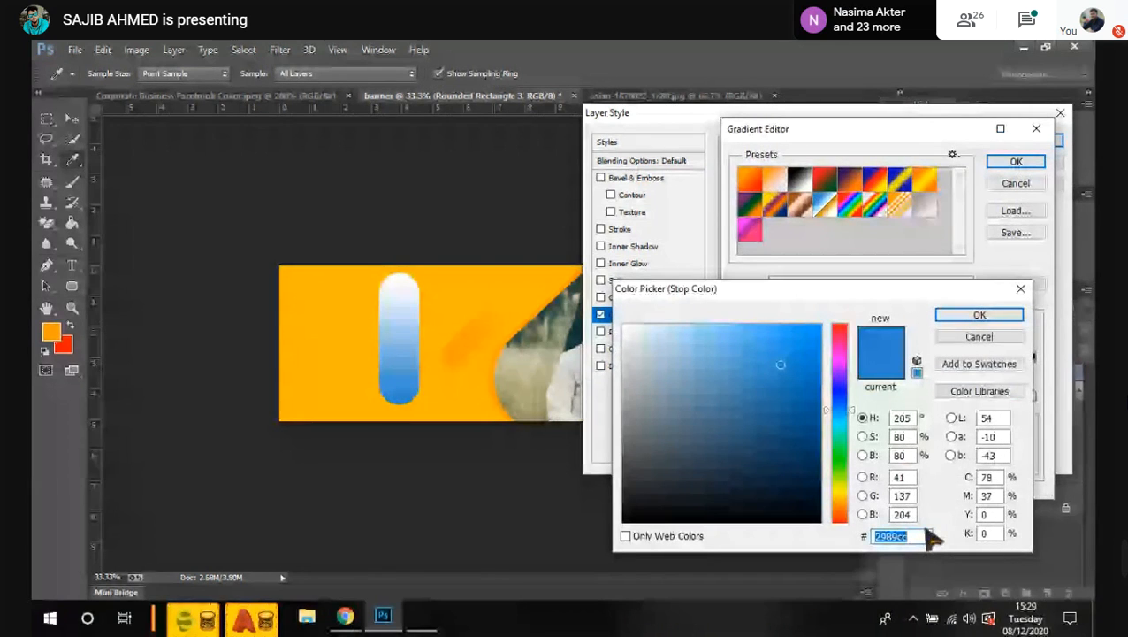
key("ctrl+v")
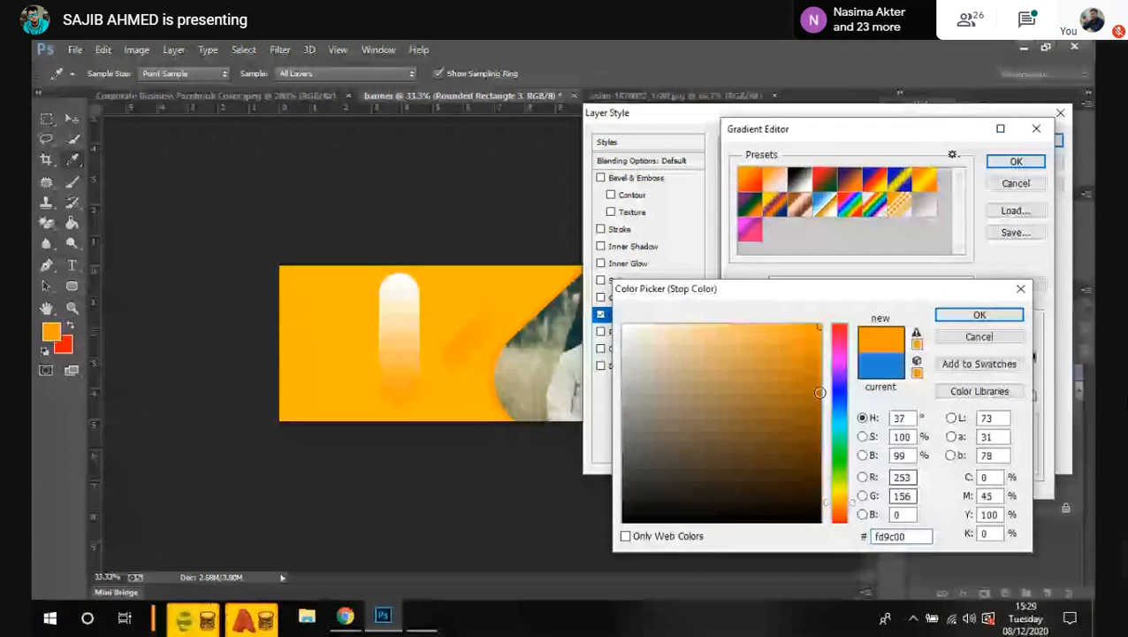
left_click(980, 315)
left_click(1033, 397)
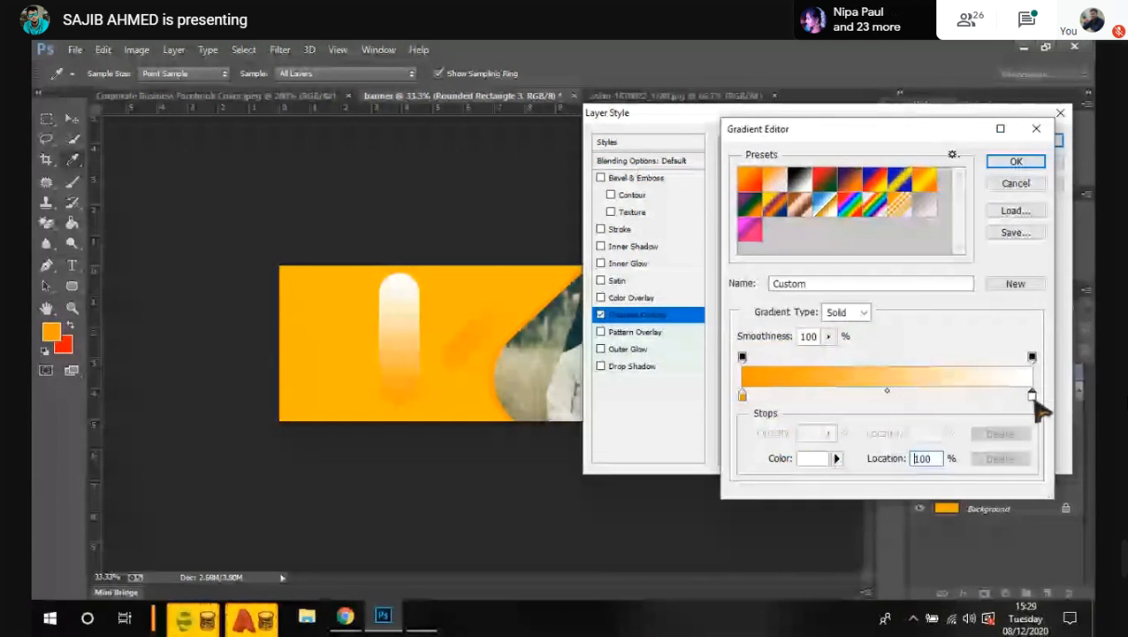
double_click(1033, 397)
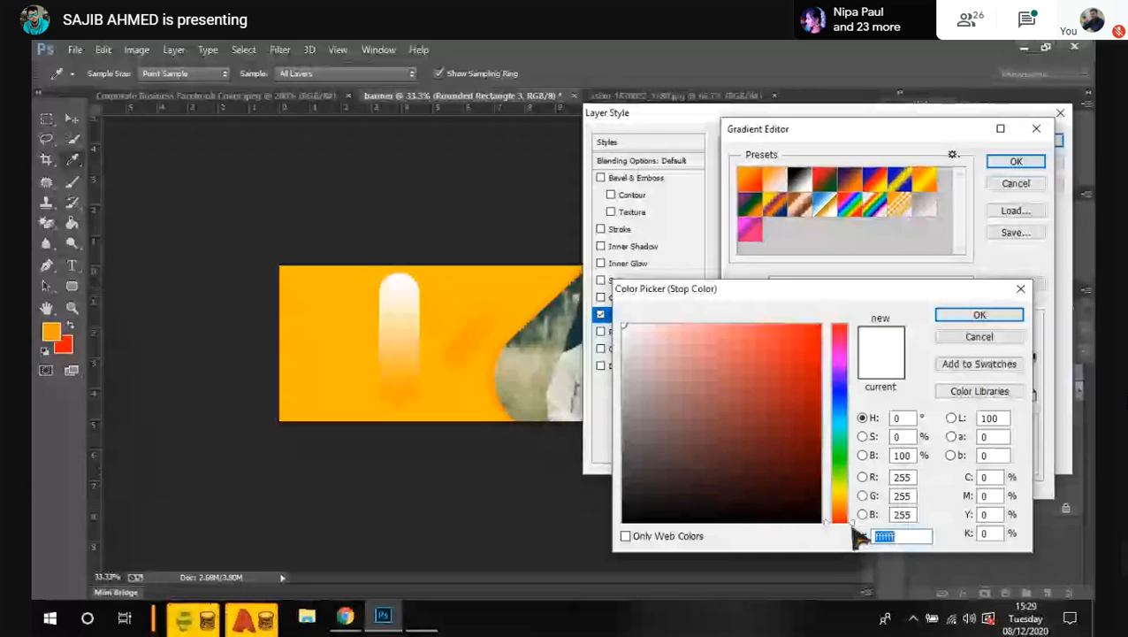
key("super+v")
left_click(853, 344)
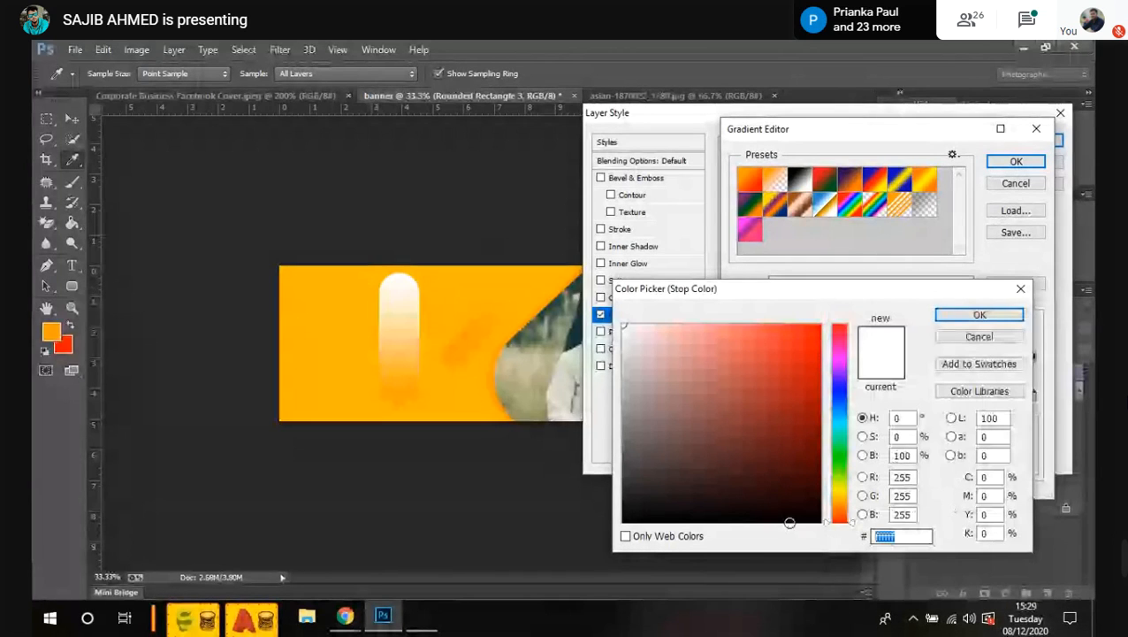
left_click(976, 320)
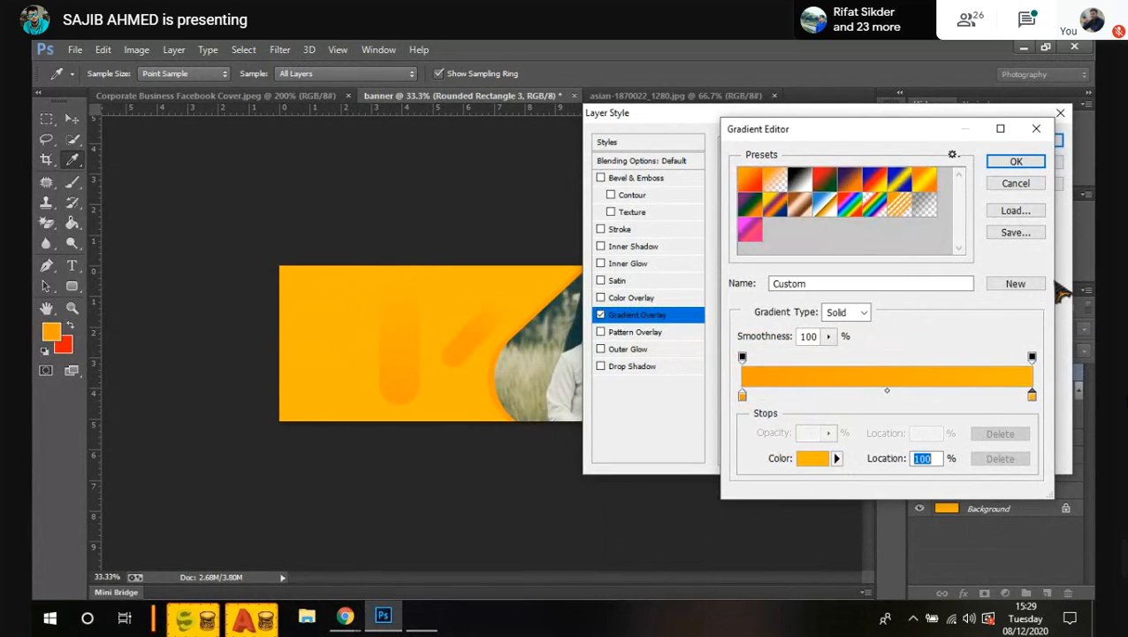
left_click(1016, 161)
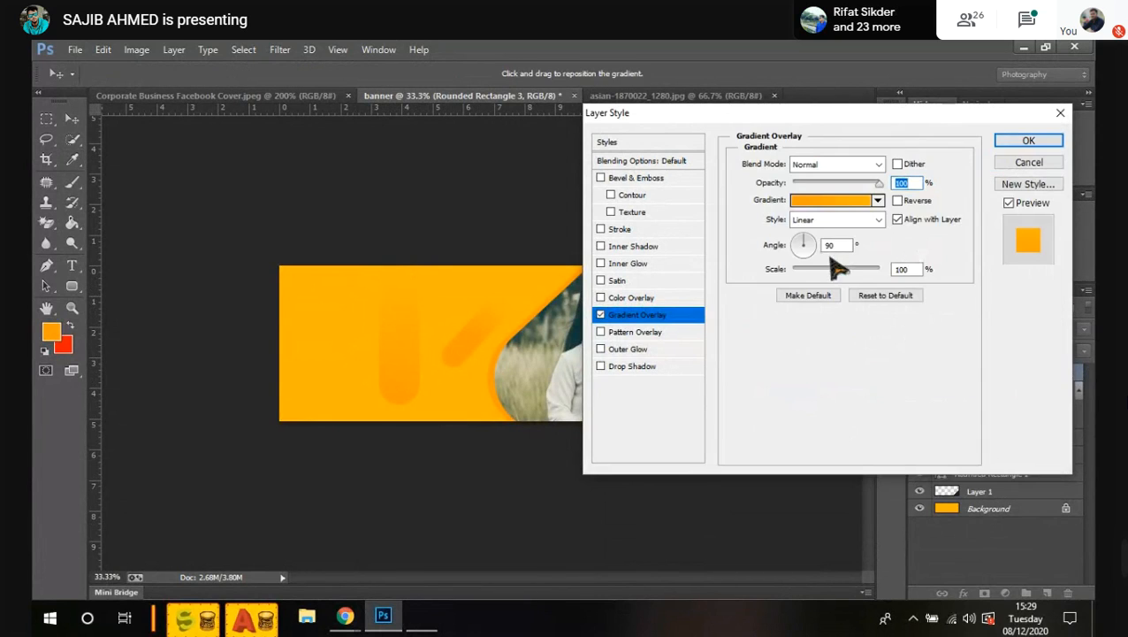
left_click_drag(846, 270, 810, 272)
left_click(1040, 146)
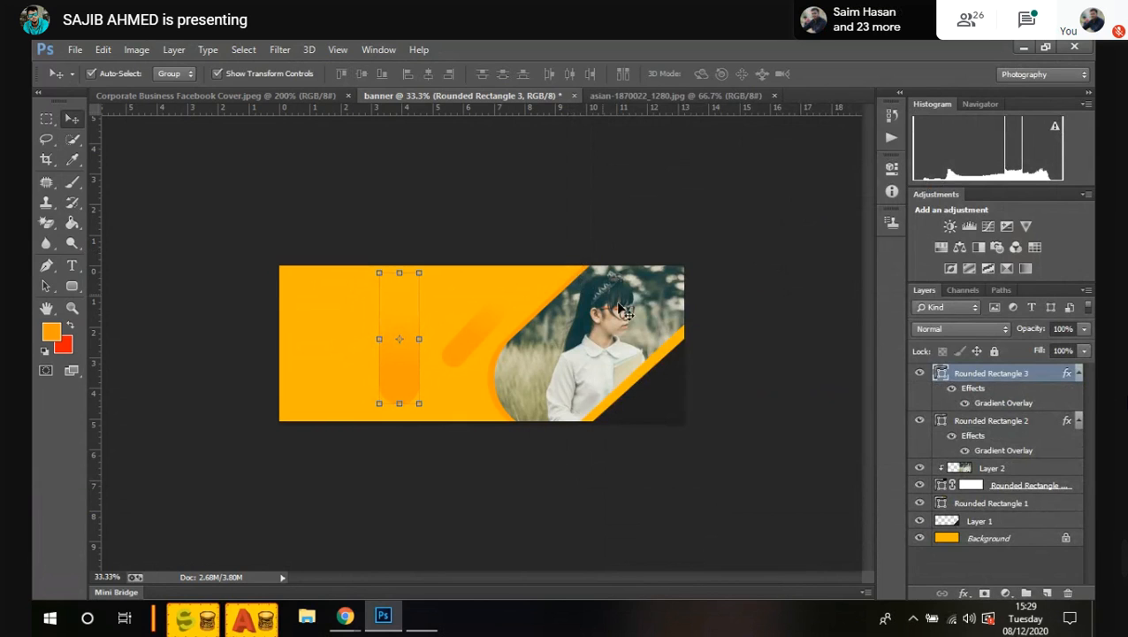
Step: Drag the girl's photo right, then back left so she fits the diagonal cut-out
left_click_drag(621, 306, 673, 323)
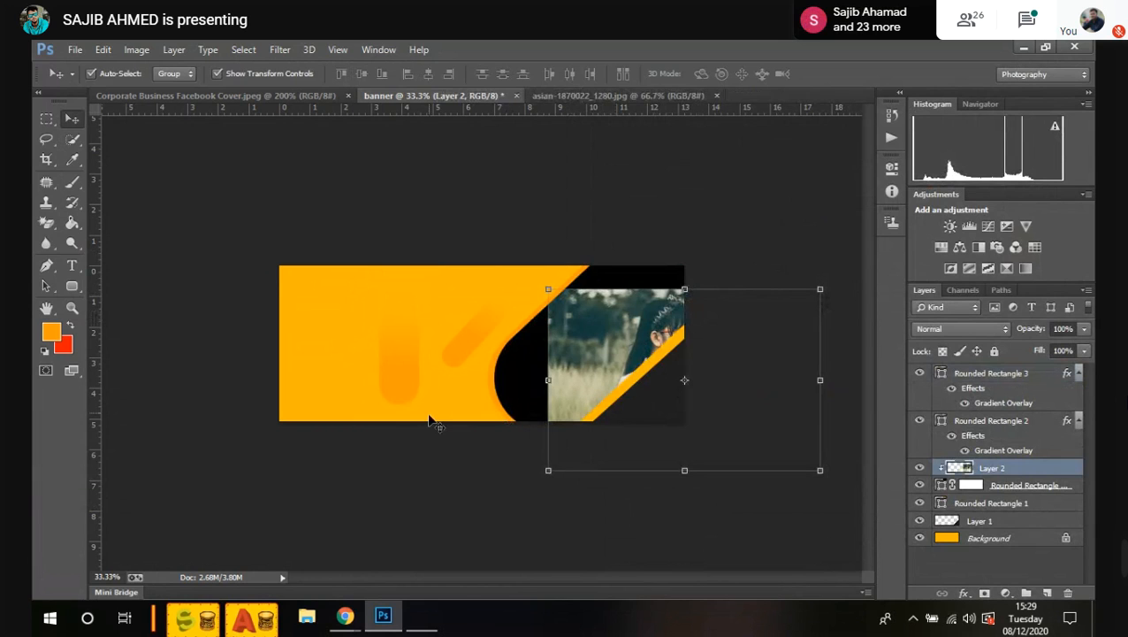
left_click_drag(622, 301, 553, 282)
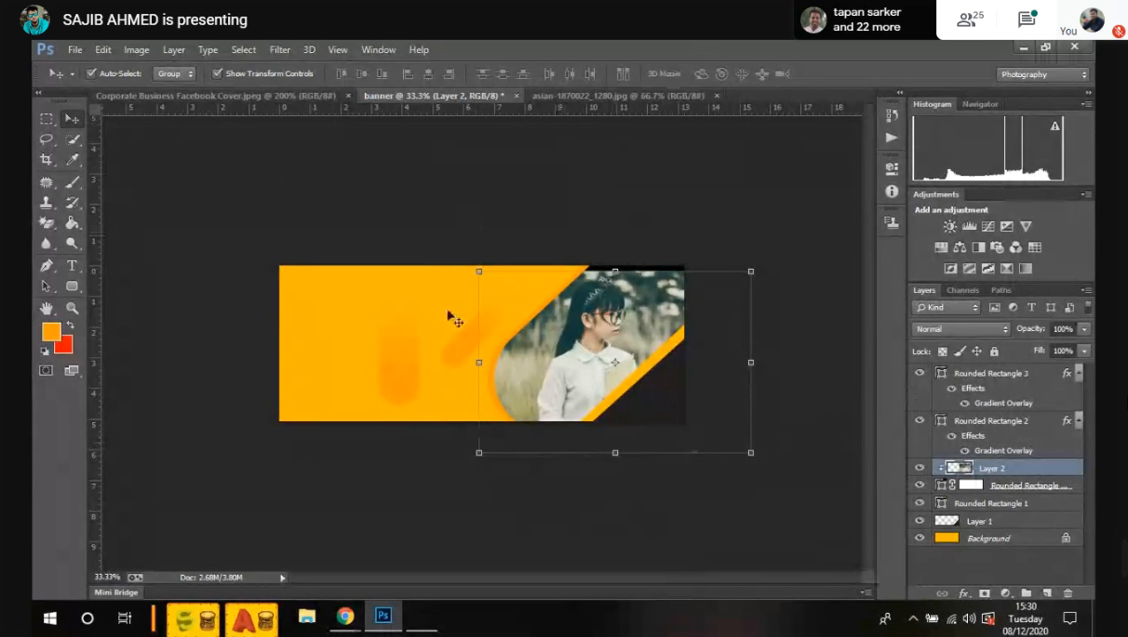
Step: After checking the Corporate reference, delete the upright pill Rounded Rectangle 3 from the banner
left_click(282, 97)
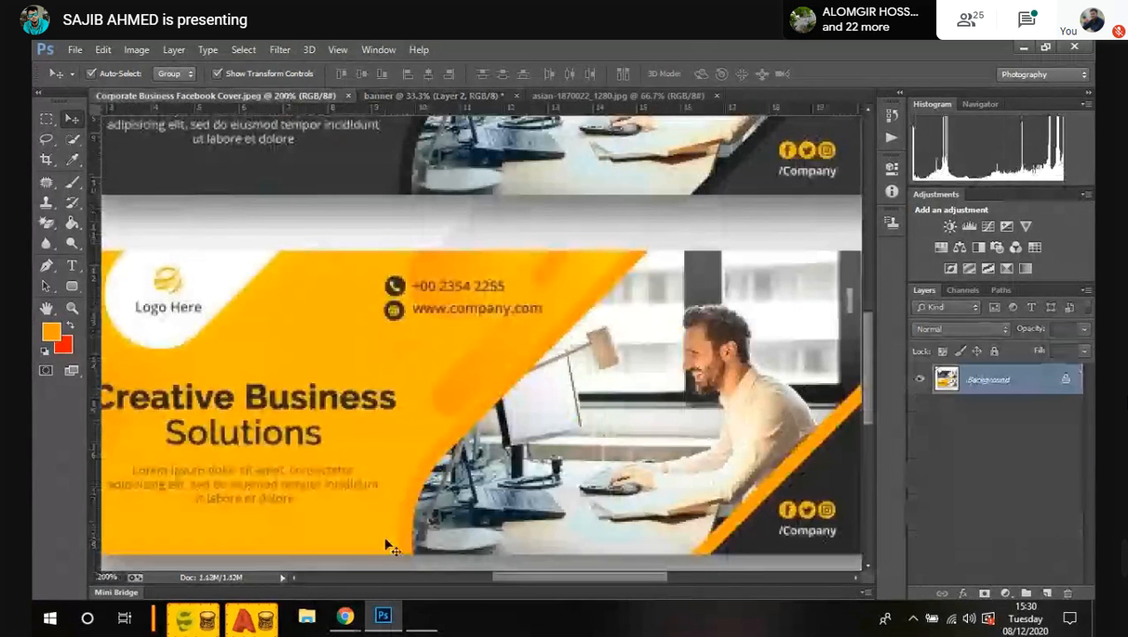
left_click_drag(538, 577, 490, 576)
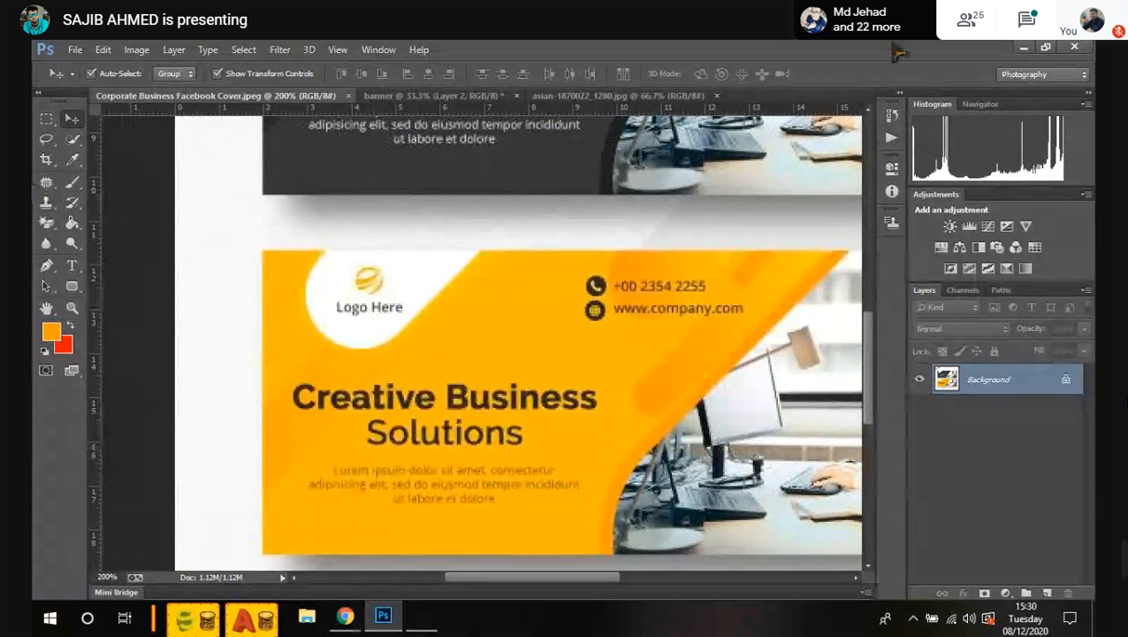
left_click(495, 97)
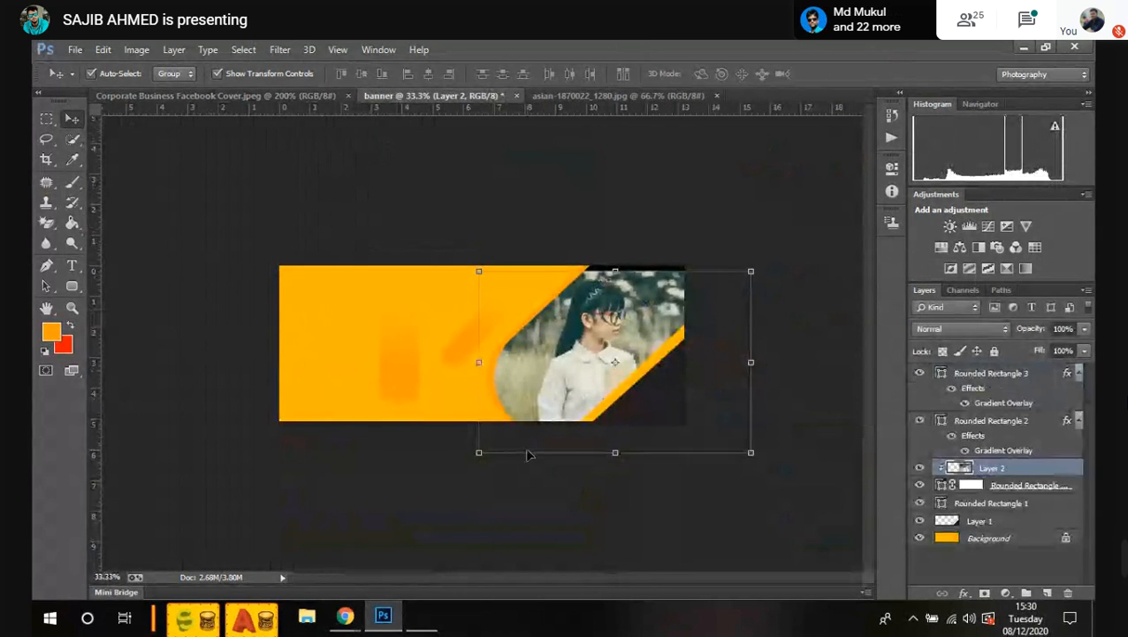
left_click(407, 353)
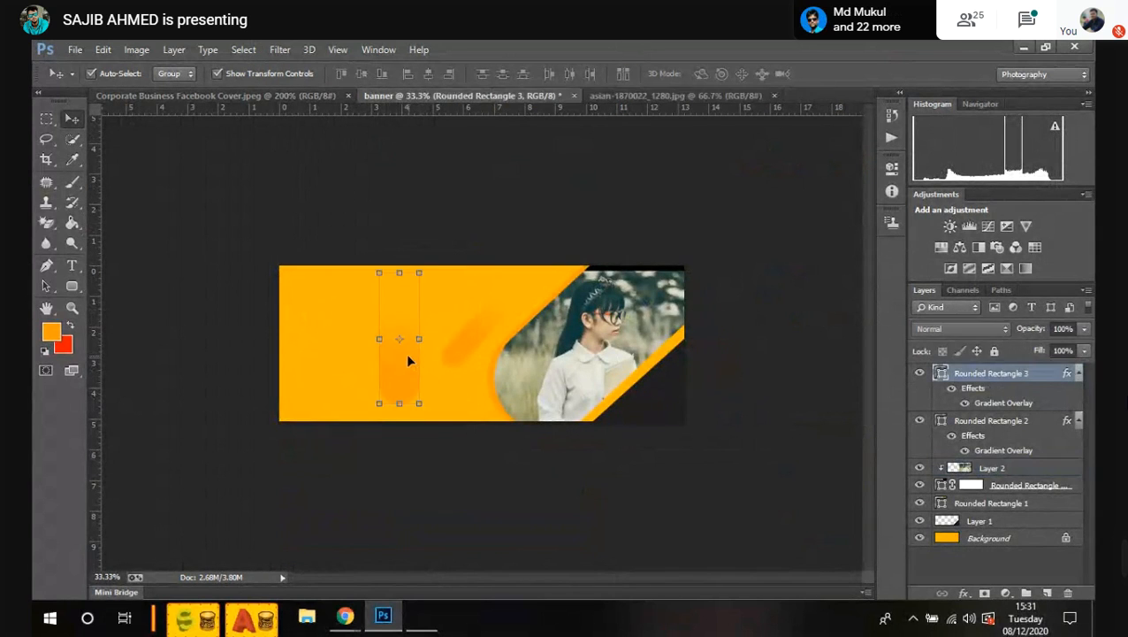
key("Delete")
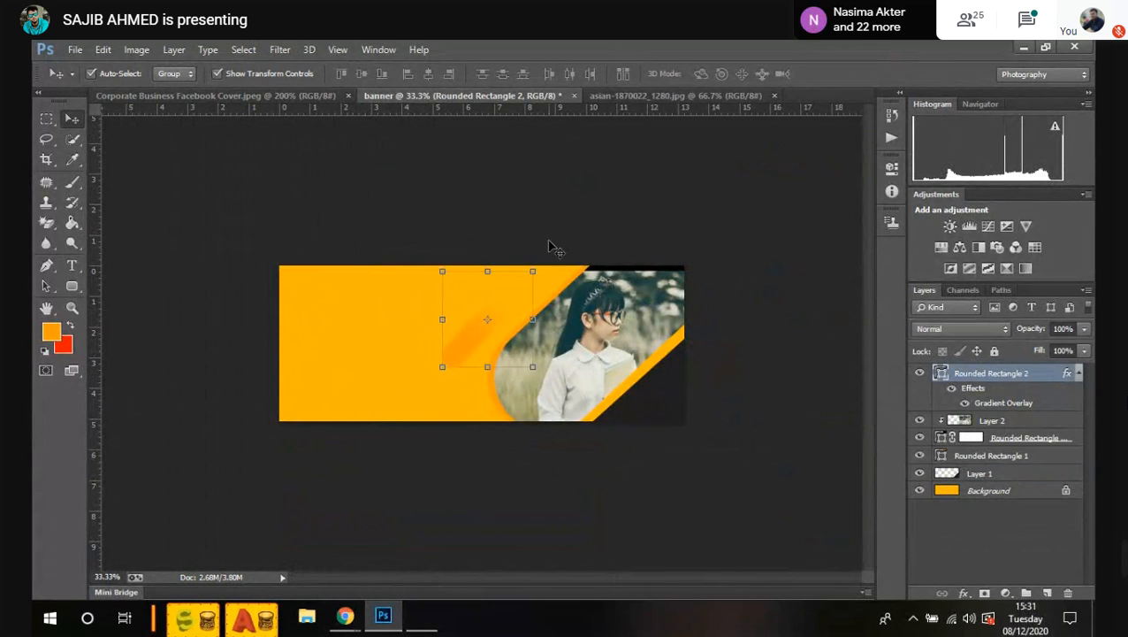
Step: Alt-drag a copy of the diagonal pill upward and scale it to 44%
left_click_drag(461, 337, 424, 338)
left_click_drag(477, 365, 484, 290)
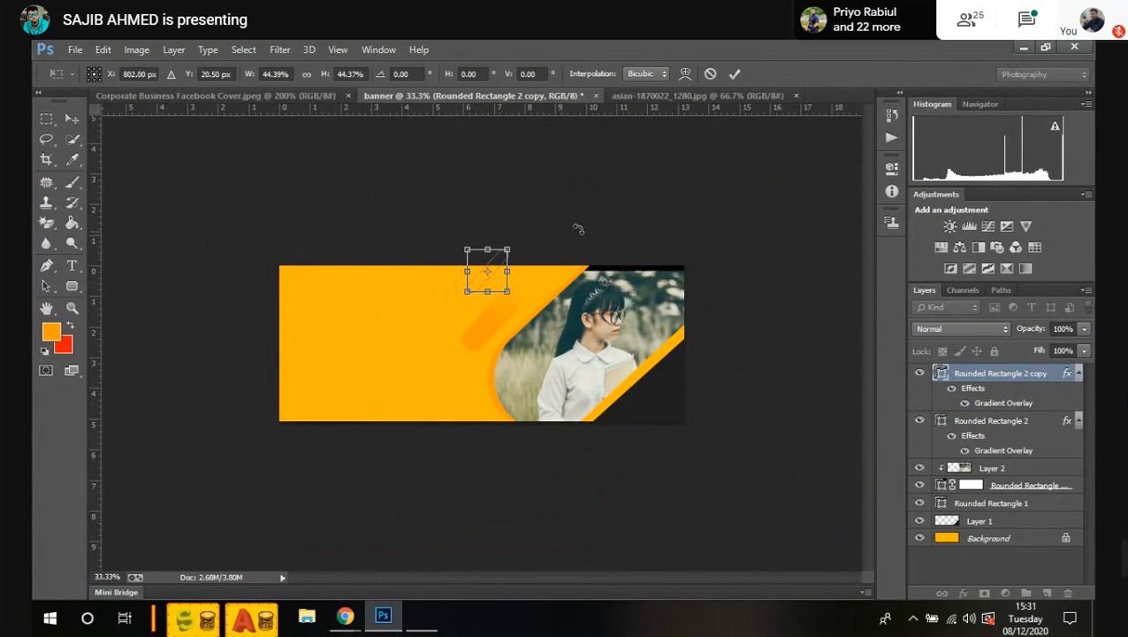
key("Return")
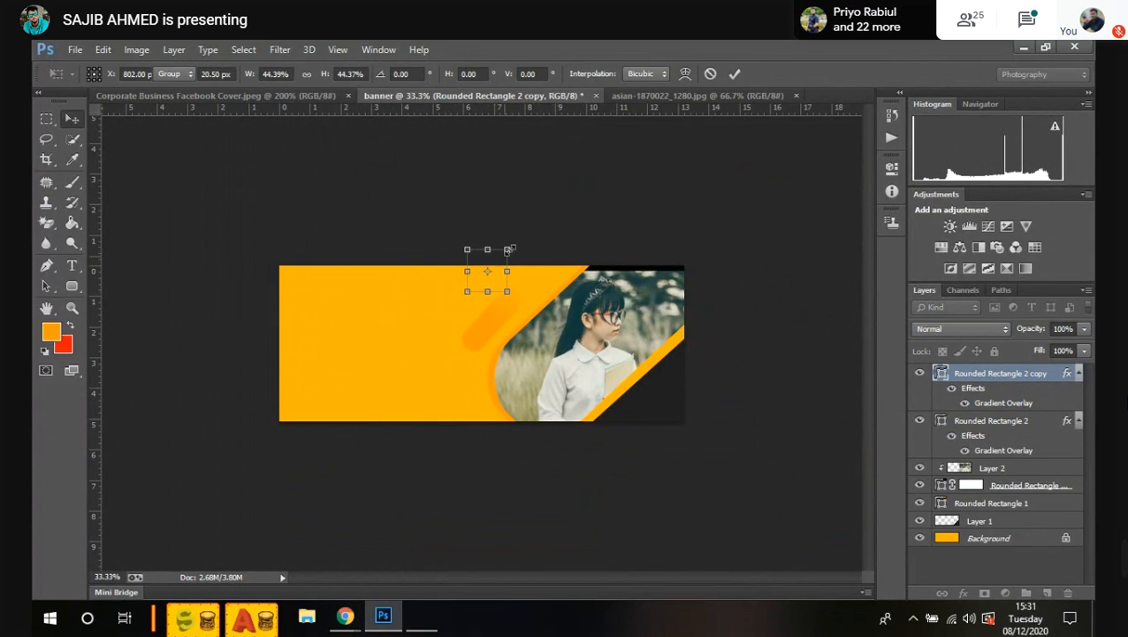
left_click(532, 238)
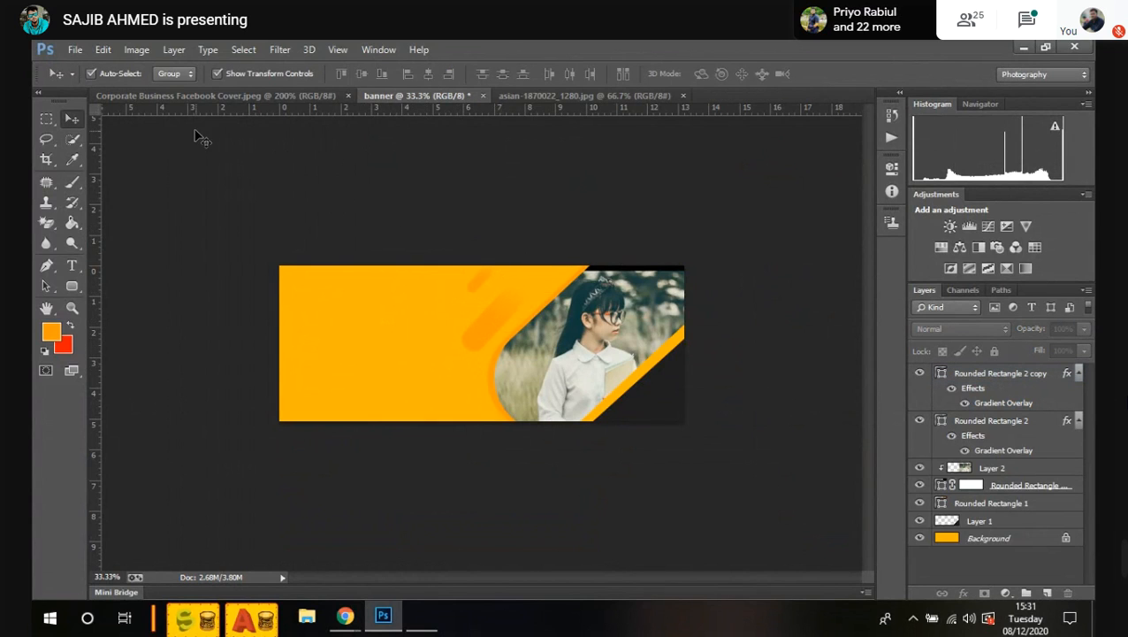
Step: Glance at the Corporate reference and girl photo, then zoom the banner to 66.67%
left_click(212, 95)
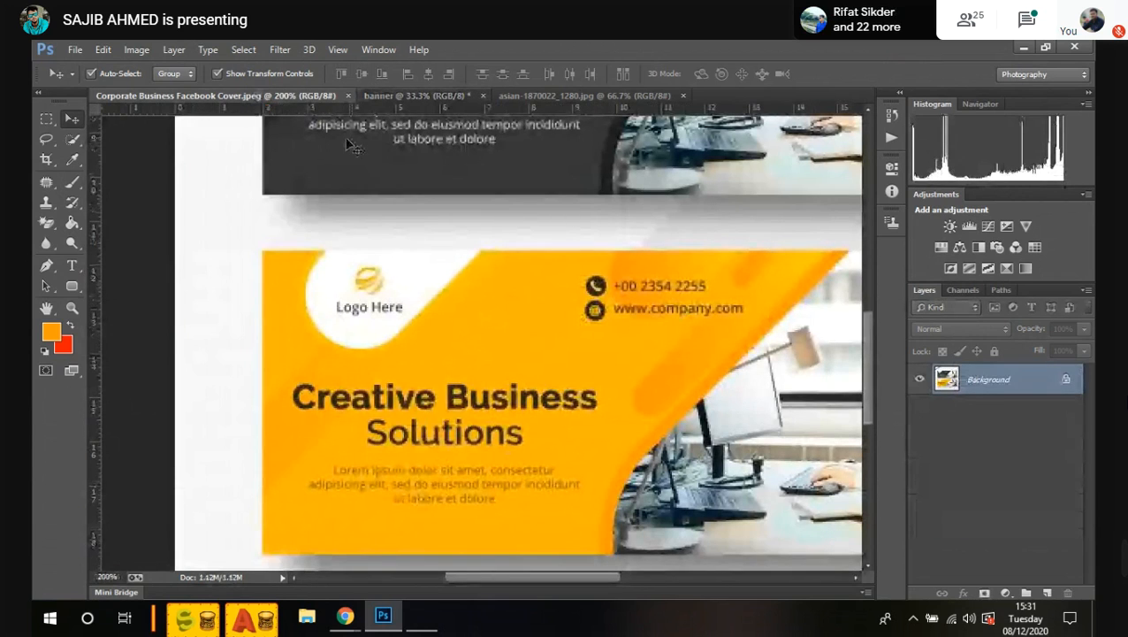
left_click(600, 96)
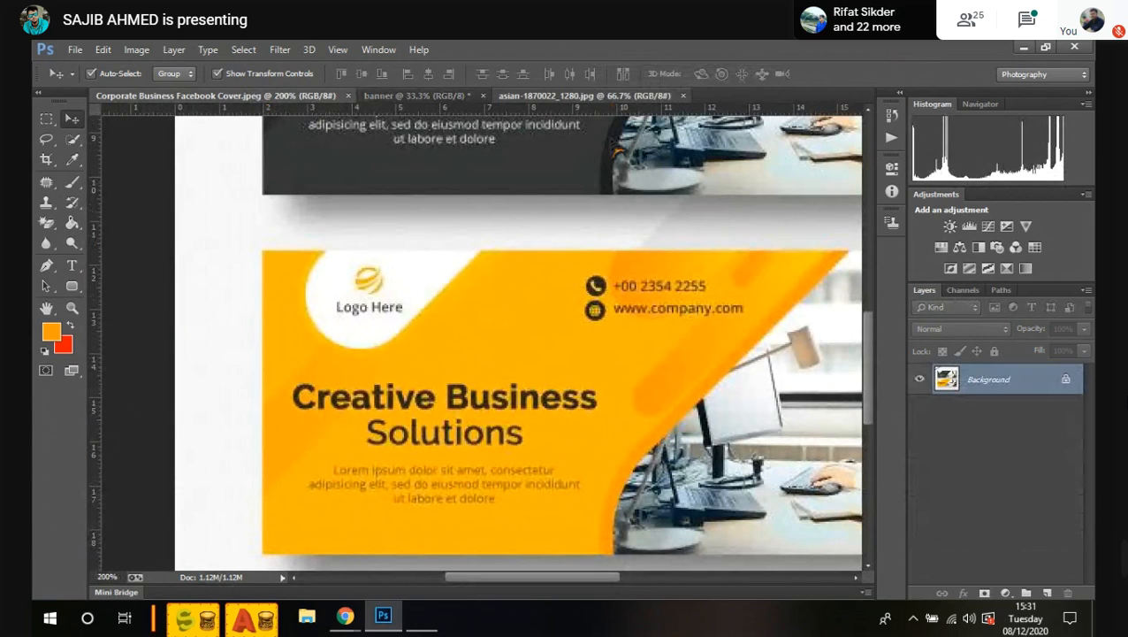
left_click(464, 95)
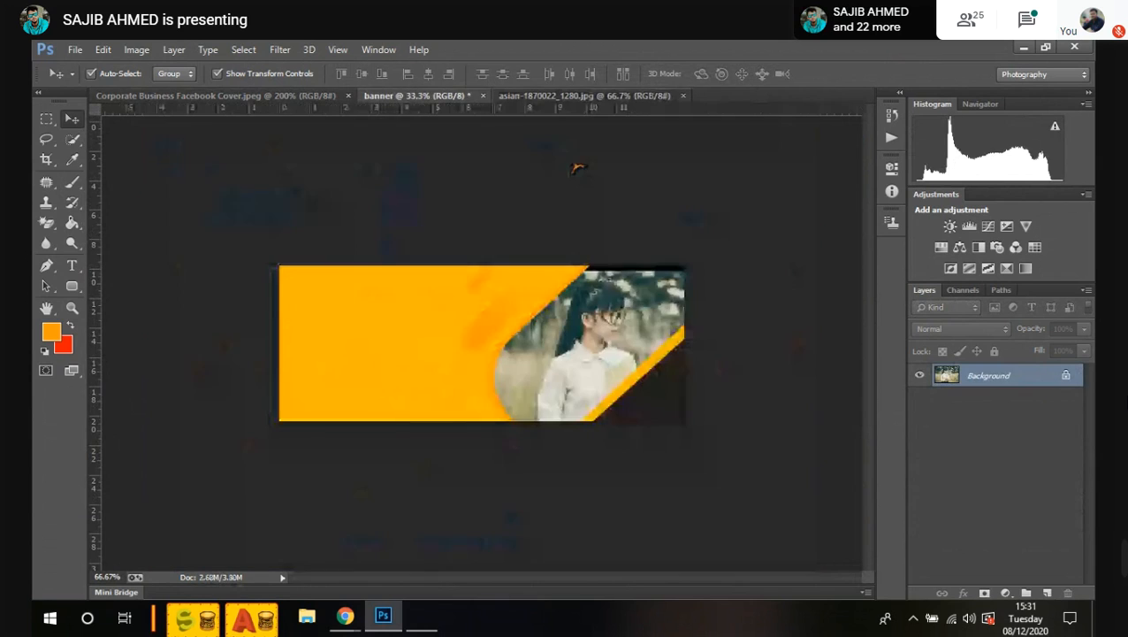
key("ctrl+plus")
key("ctrl+plus")
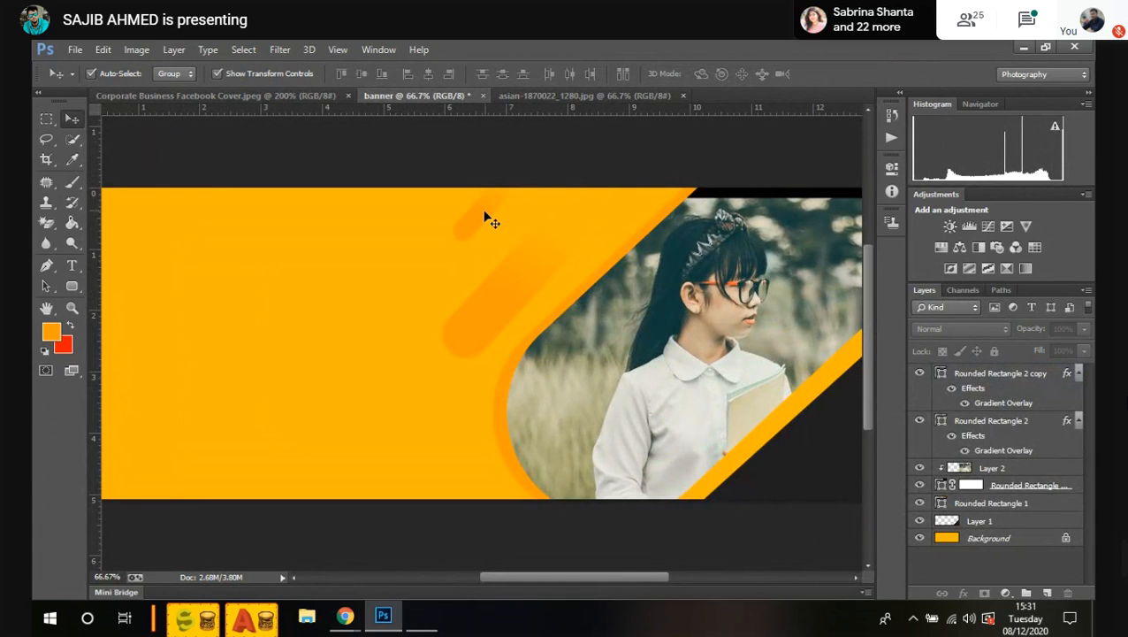
Step: Enlarge the small pill copy to about 73% and set it against the banner's top edge
left_click_drag(485, 216, 585, 217)
left_click_drag(632, 155, 624, 165)
mouse_move(585, 217)
left_mouse_down()
mouse_move(569, 220)
mouse_move(608, 230)
mouse_move(554, 218)
mouse_move(593, 234)
left_mouse_up()
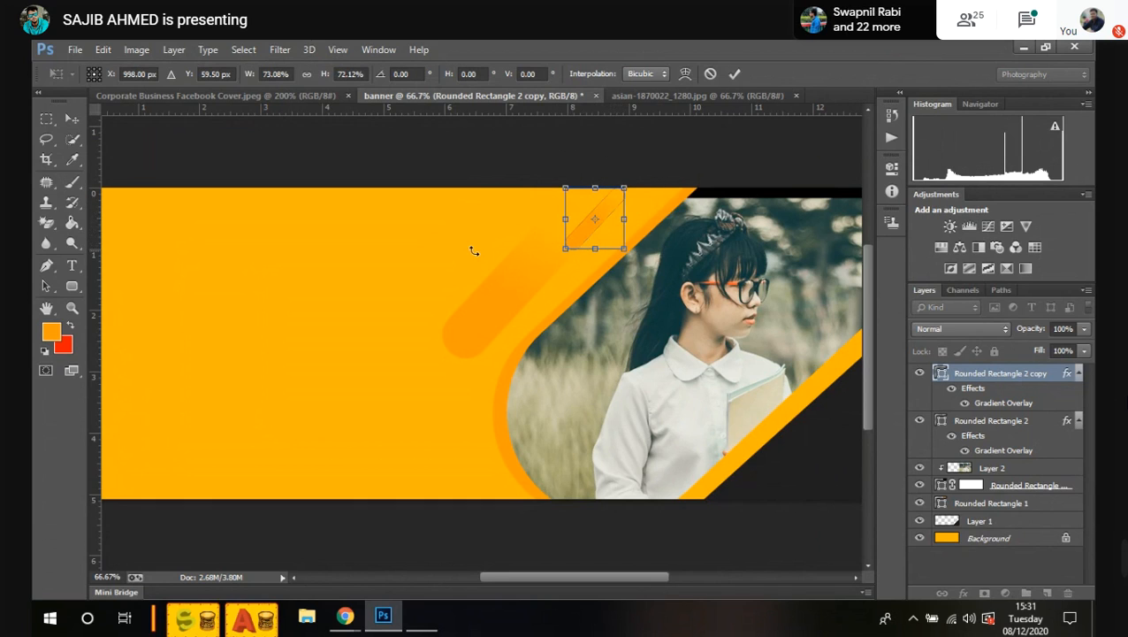
key("Return")
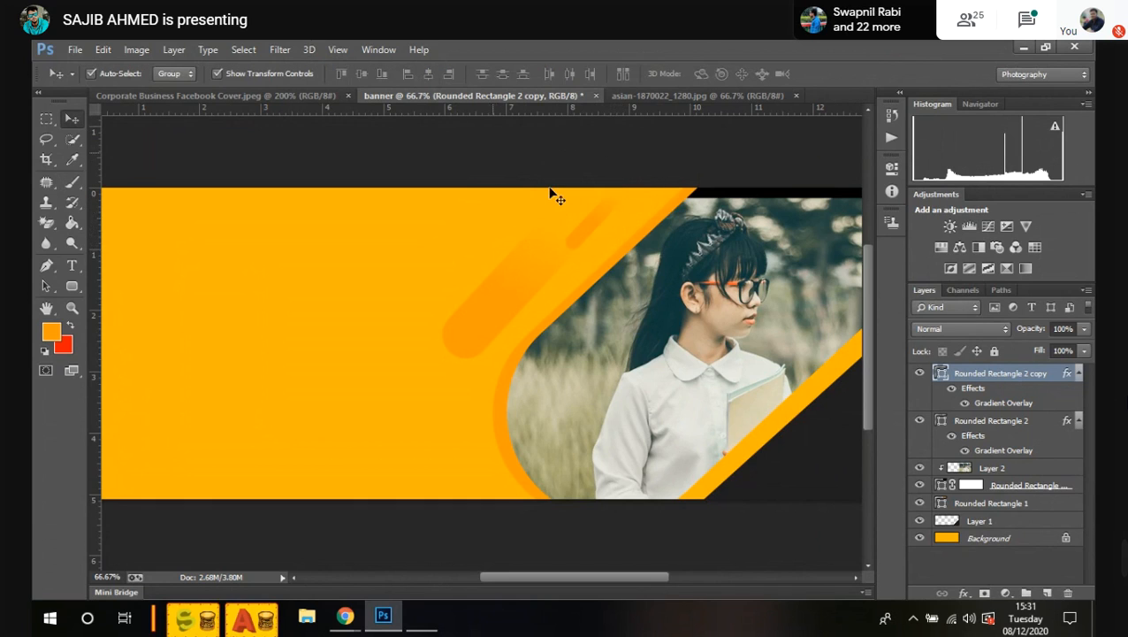
left_click_drag(592, 220, 505, 220)
left_click(469, 199)
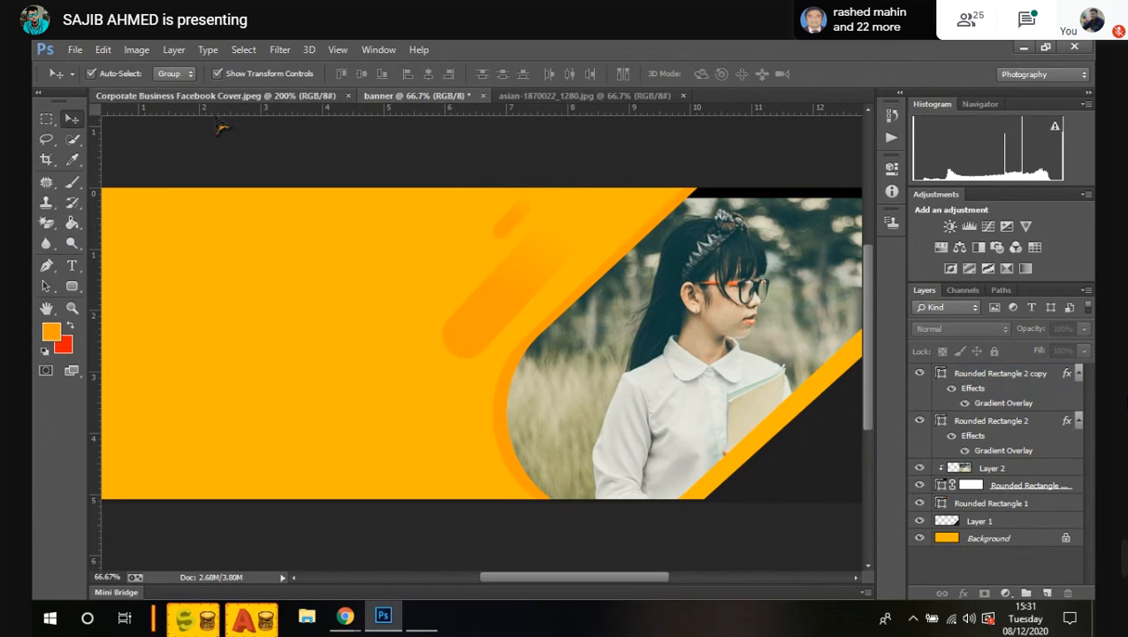
left_click(217, 96)
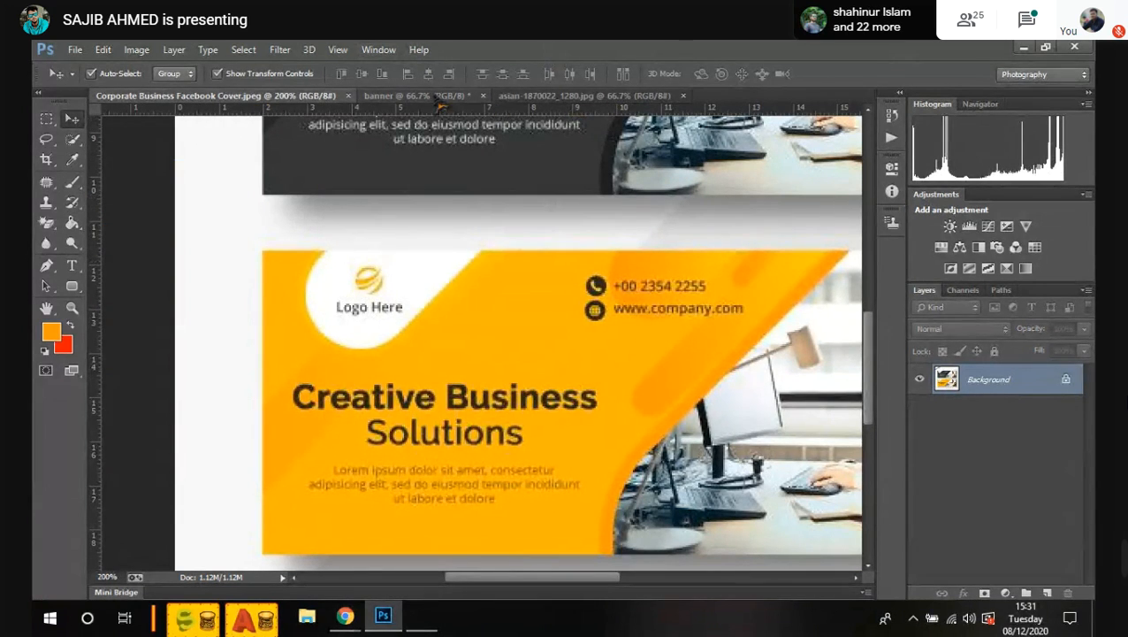
key("ctrl+Tab")
Step: Alt-drag a copy of the large diagonal pill to the left and enlarge it
left_click(511, 312)
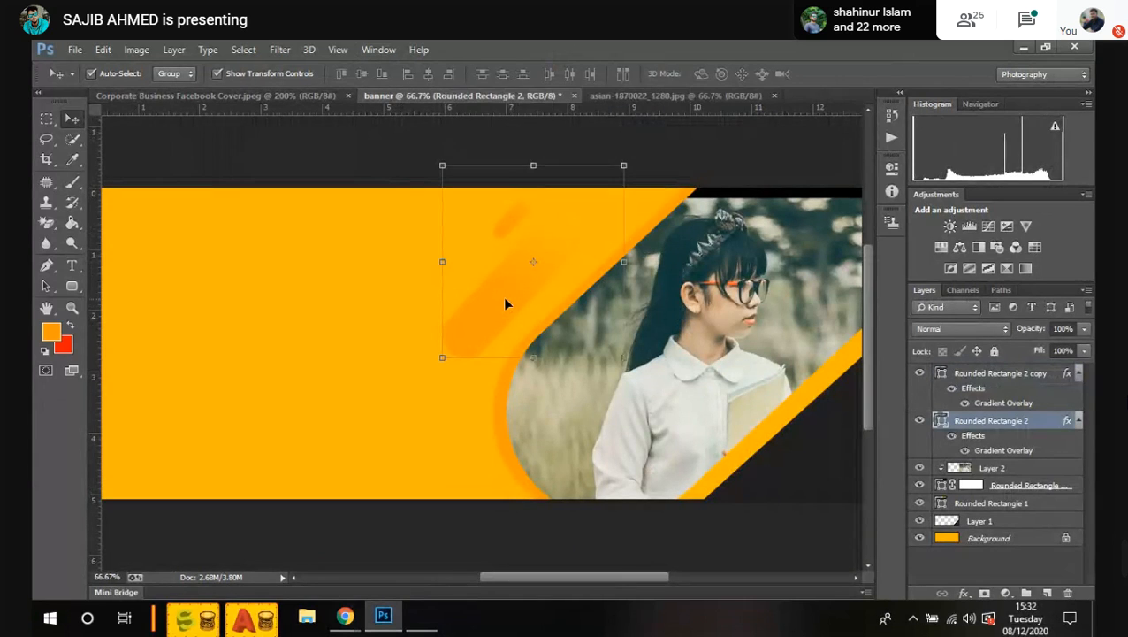
left_click_drag(504, 304, 373, 303)
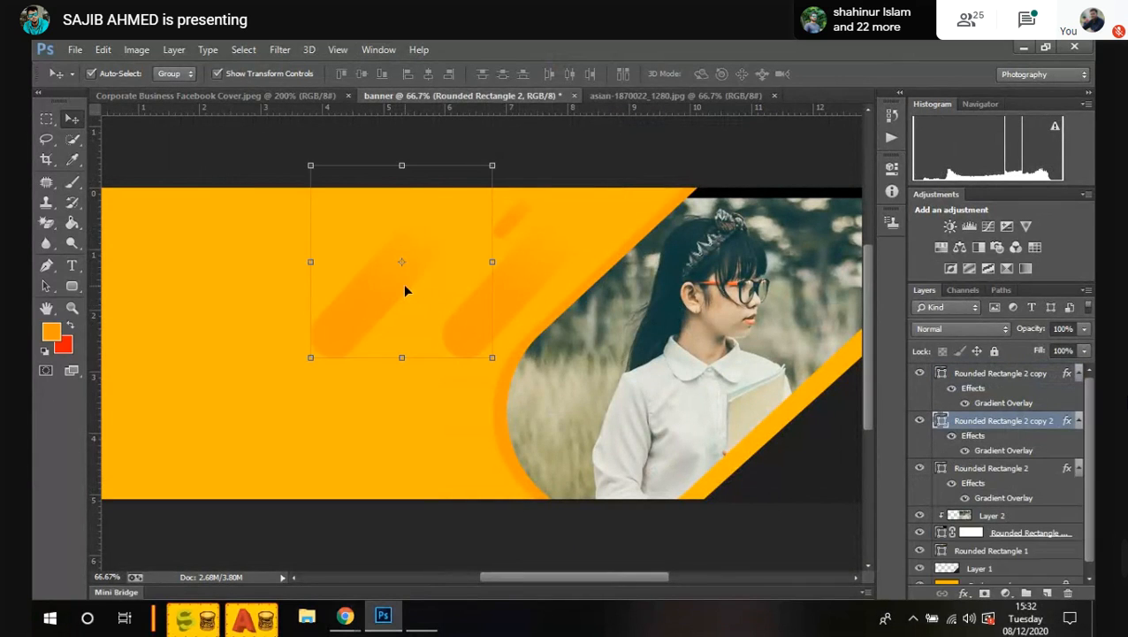
left_click_drag(490, 359, 608, 421)
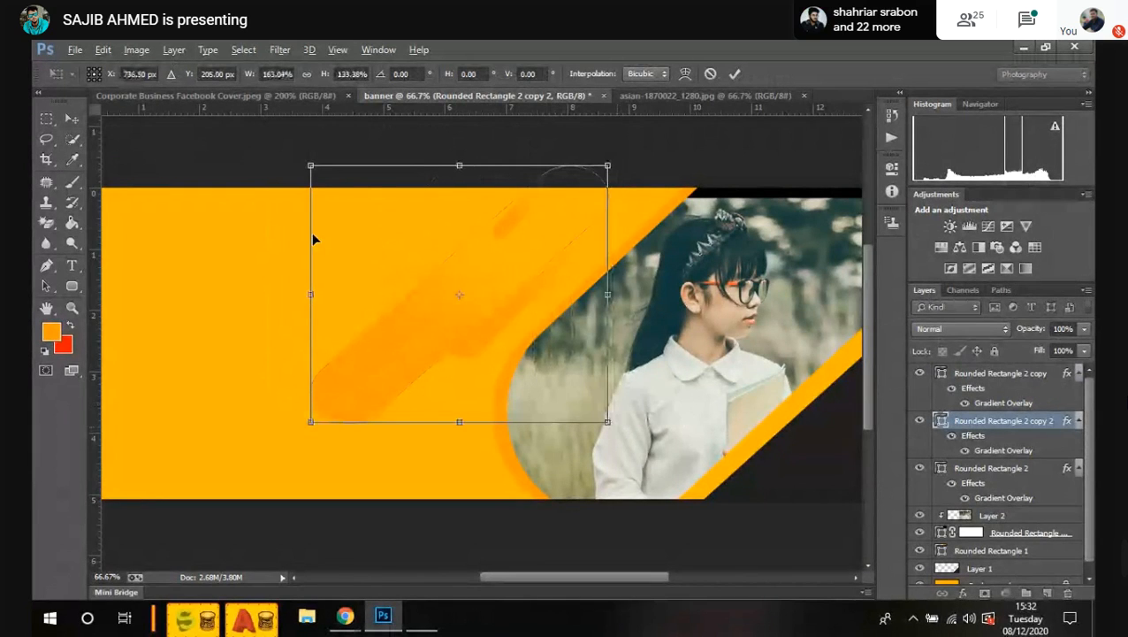
left_click_drag(310, 163, 306, 162)
left_click_drag(267, 129, 226, 68)
Step: Resize and place the new pill so it runs off the top edge, then open its Gradient Overlay
scroll(592, 173, "up", 1)
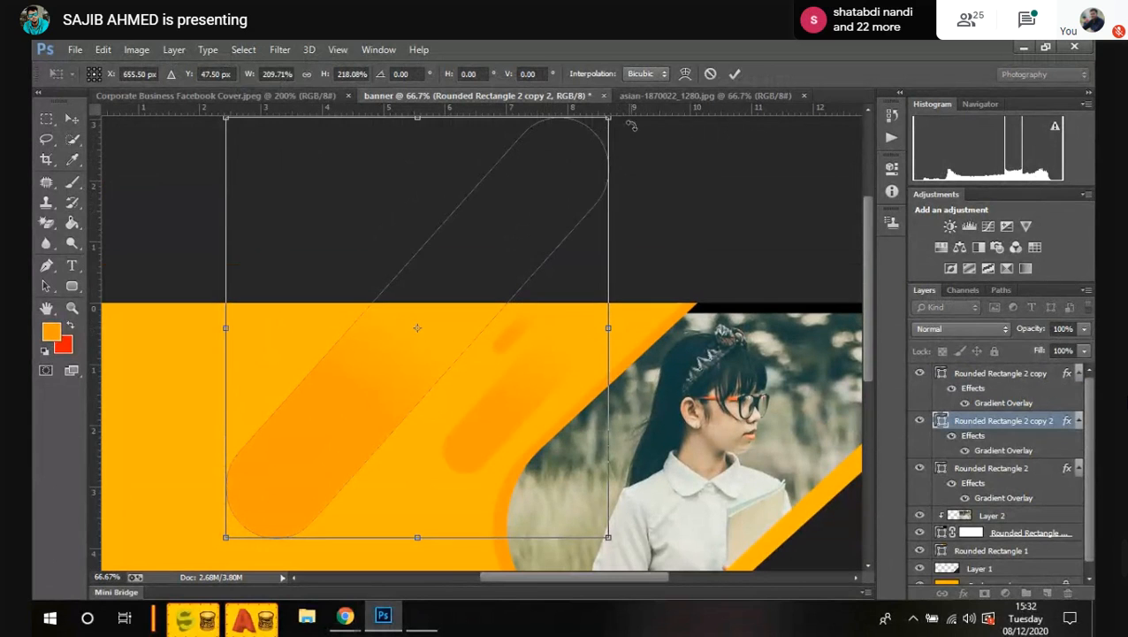
left_click_drag(608, 121, 522, 234)
left_click_drag(221, 387, 257, 323)
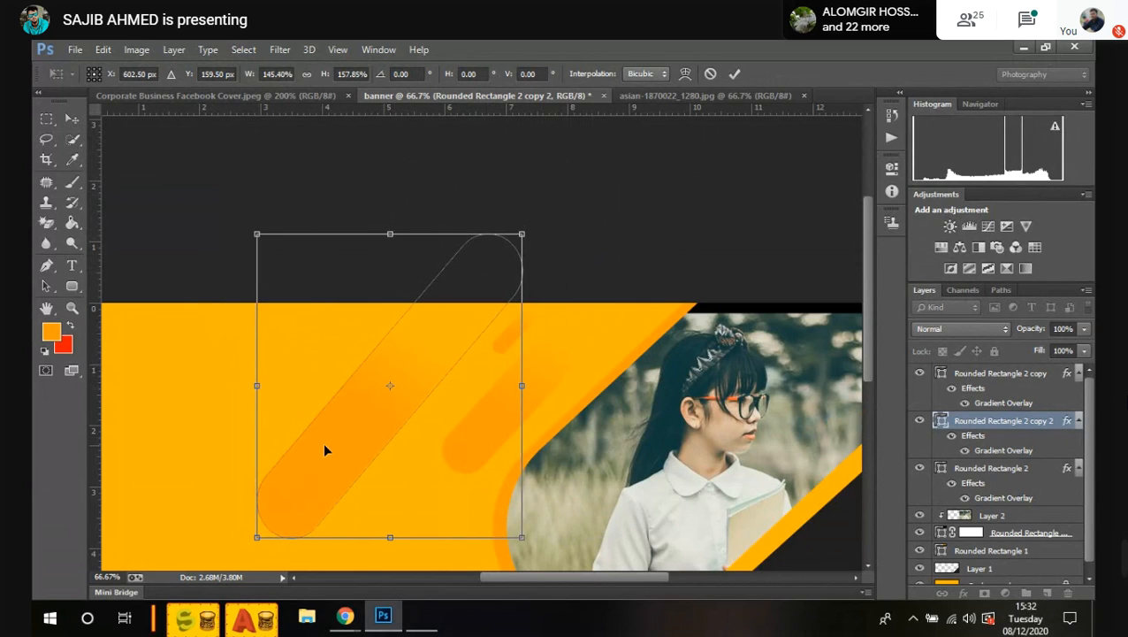
left_click_drag(320, 450, 393, 317)
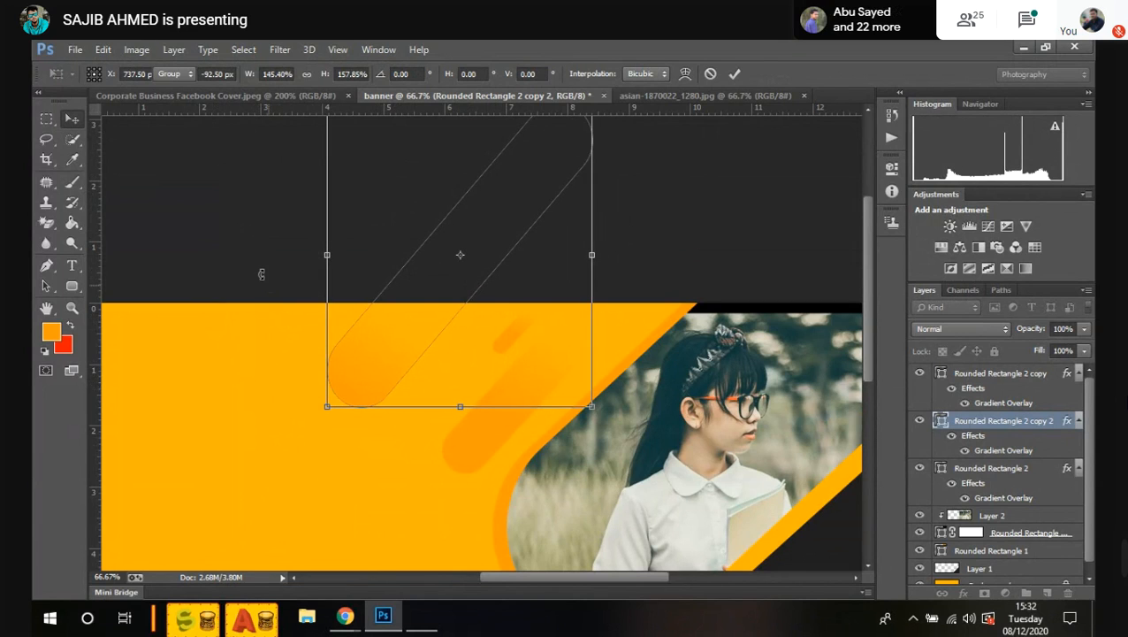
key("Return")
mouse_move(360, 358)
left_mouse_down()
mouse_move(384, 364)
mouse_move(375, 370)
left_mouse_up()
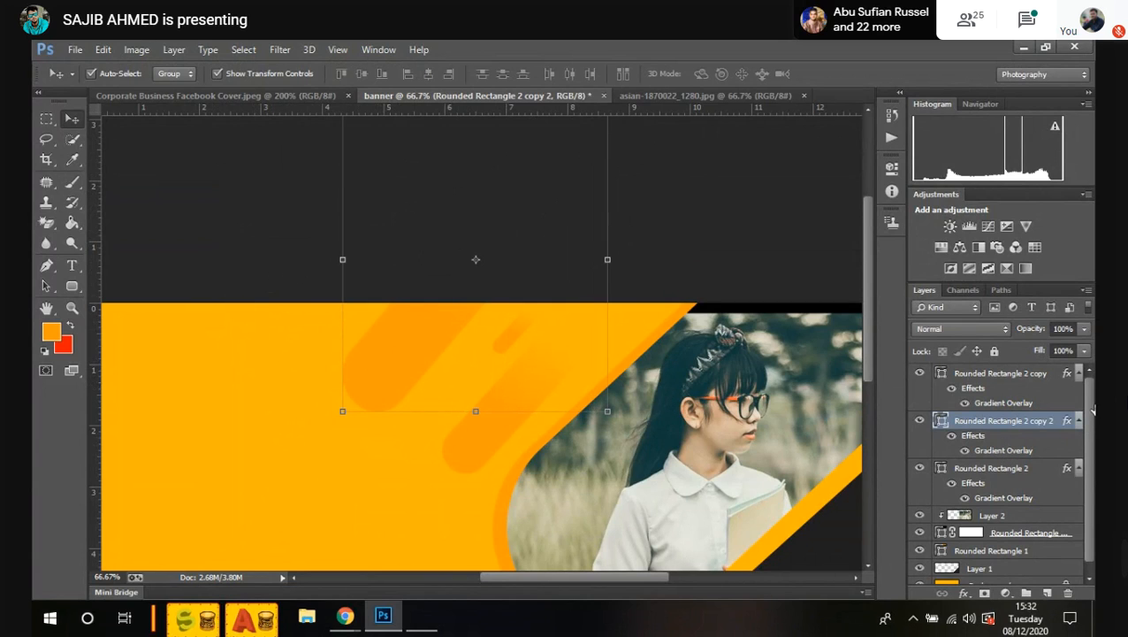
double_click(1004, 450)
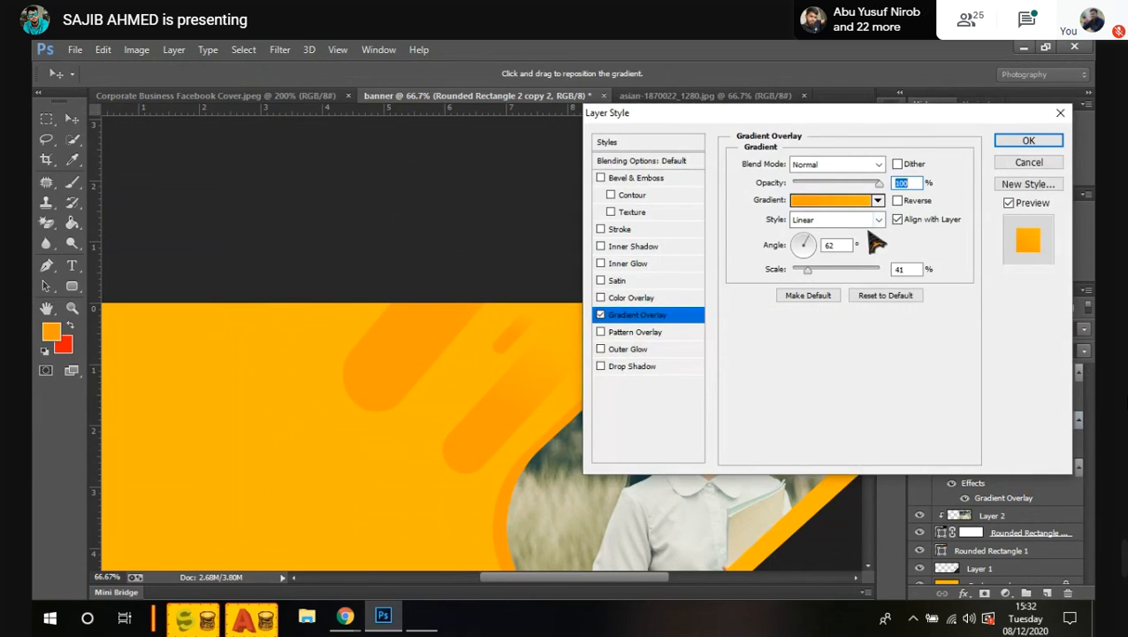
Step: Set the new pill's Linear gradient overlay to about 145° with 10% scale
left_click(807, 243)
left_click_drag(808, 270, 770, 276)
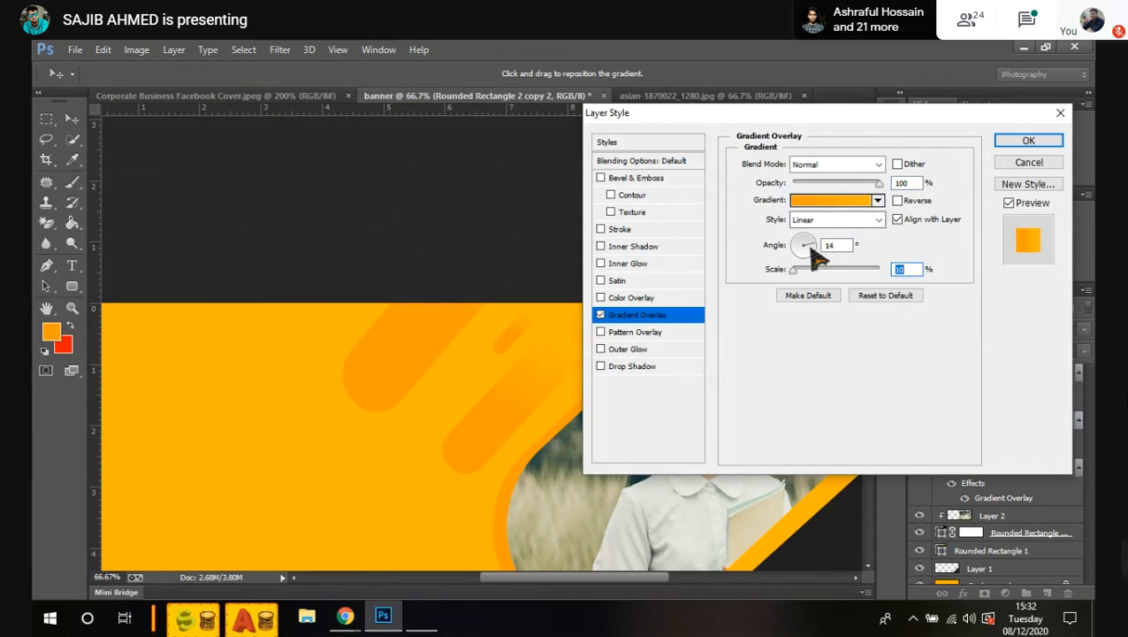
left_click(875, 221)
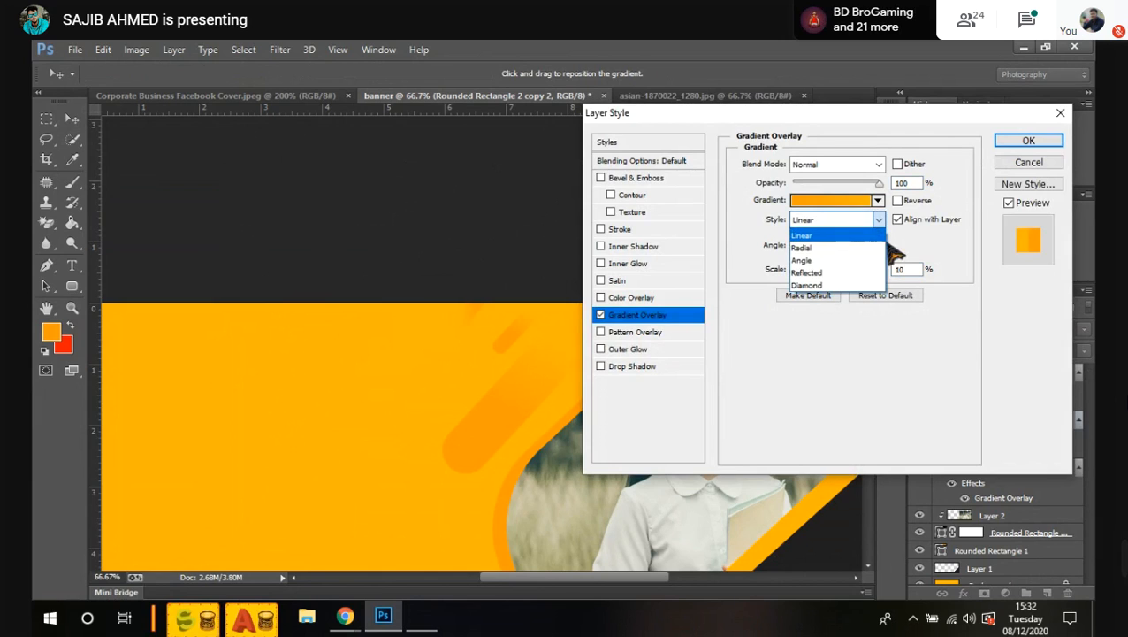
left_click(909, 250)
left_click(804, 247)
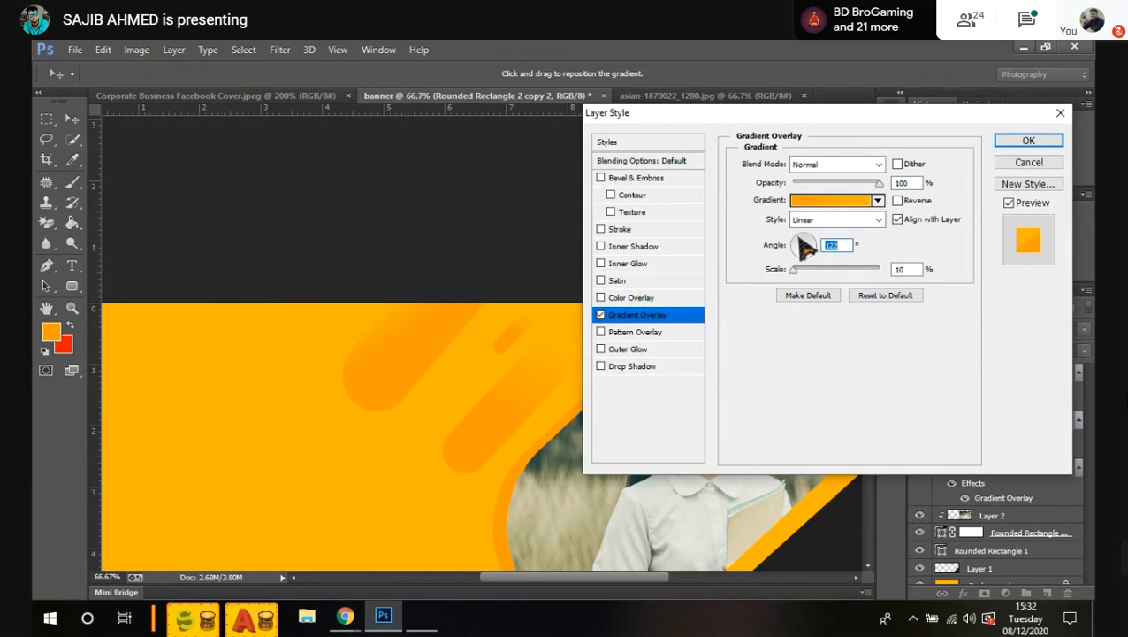
mouse_move(805, 247)
left_mouse_down()
mouse_move(823, 250)
mouse_move(806, 247)
mouse_move(818, 255)
mouse_move(802, 268)
mouse_move(802, 244)
mouse_move(788, 244)
mouse_move(801, 252)
left_mouse_up()
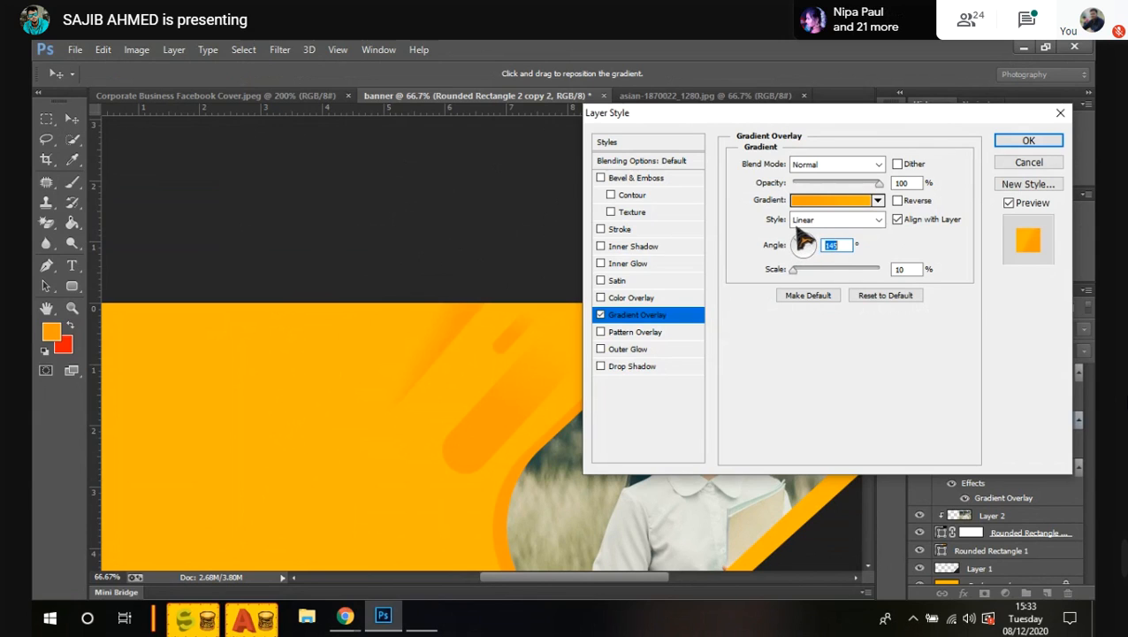
left_click(1031, 143)
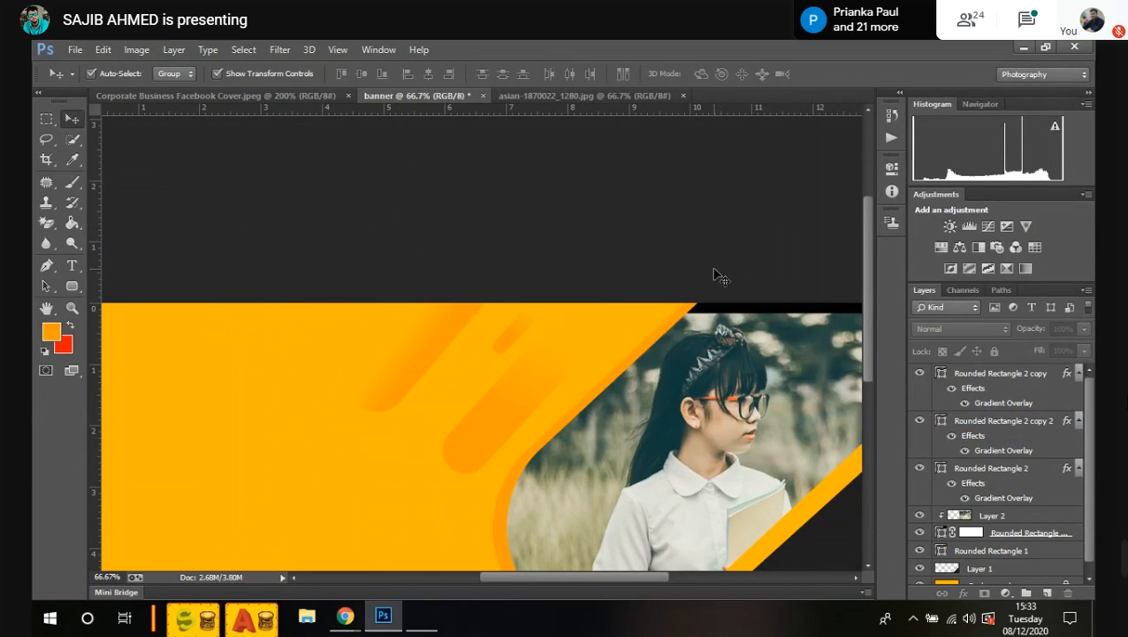
Step: Sample the Corporate reference cover's yellow as the foreground colour and return to the banner
key("ctrl+minus")
key("ctrl+minus")
key("ctrl+plus")
key("ctrl+plus")
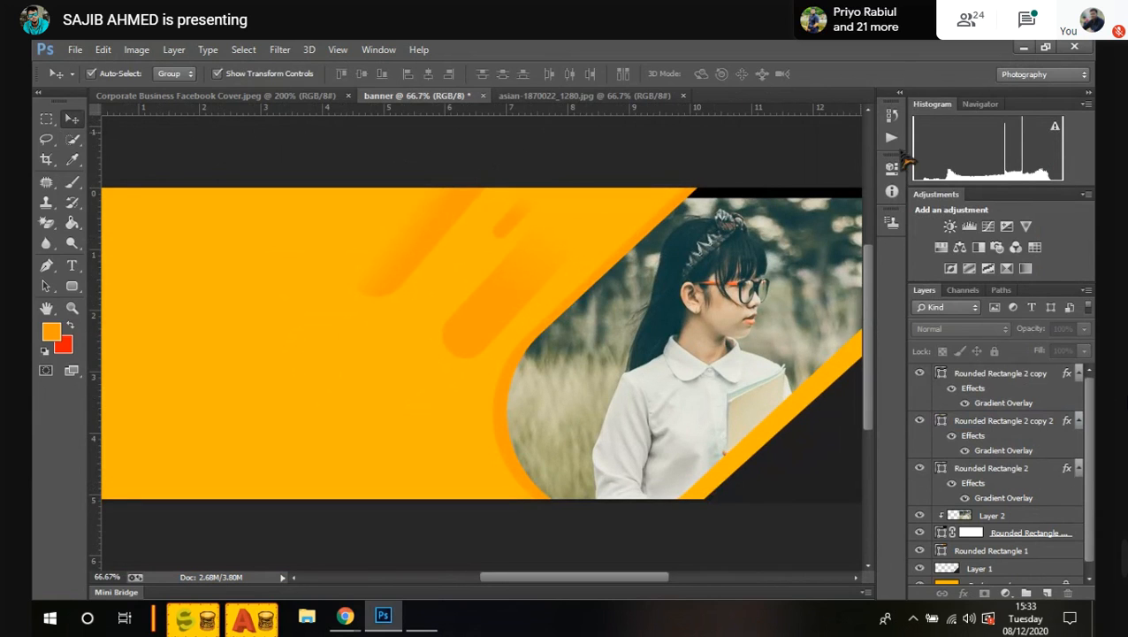
left_click(284, 97)
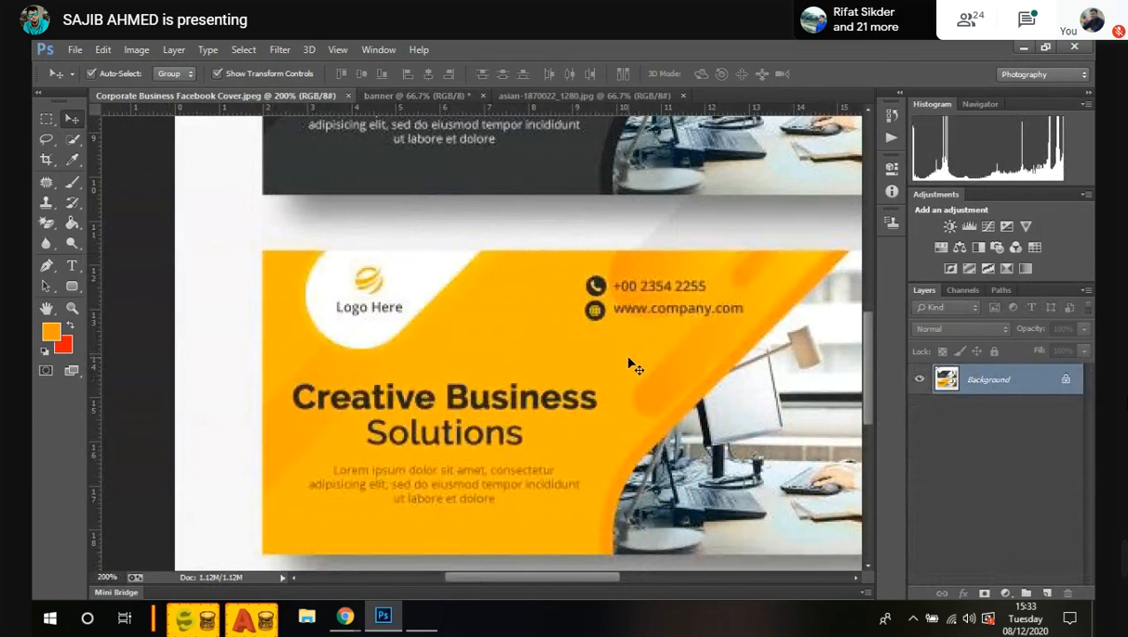
key("ctrl+plus")
key("ctrl+plus")
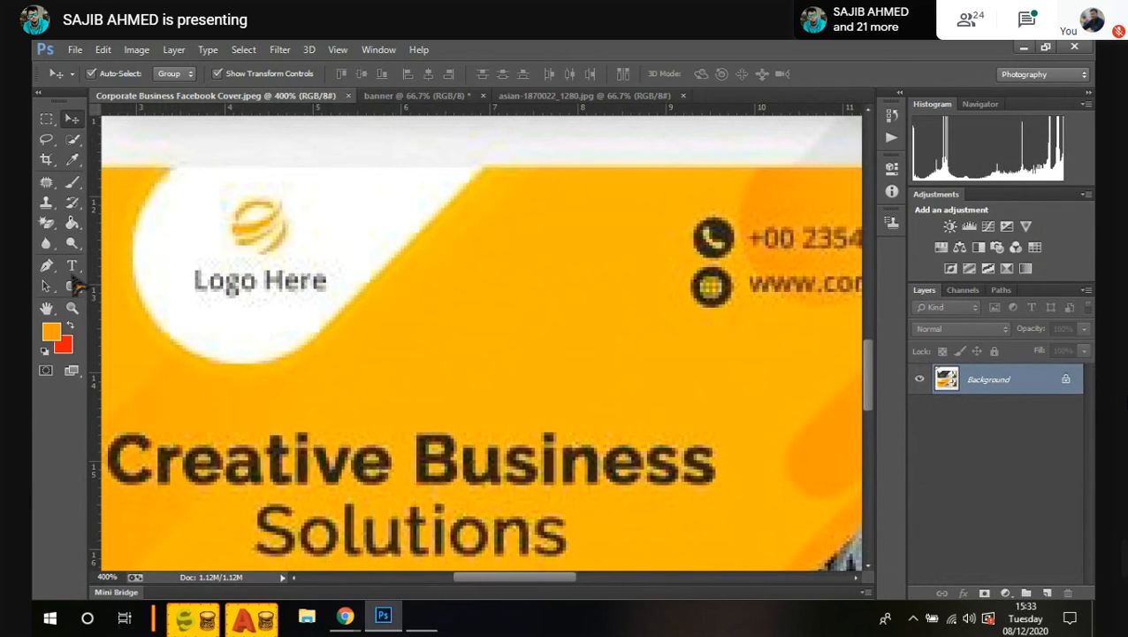
left_click(50, 331)
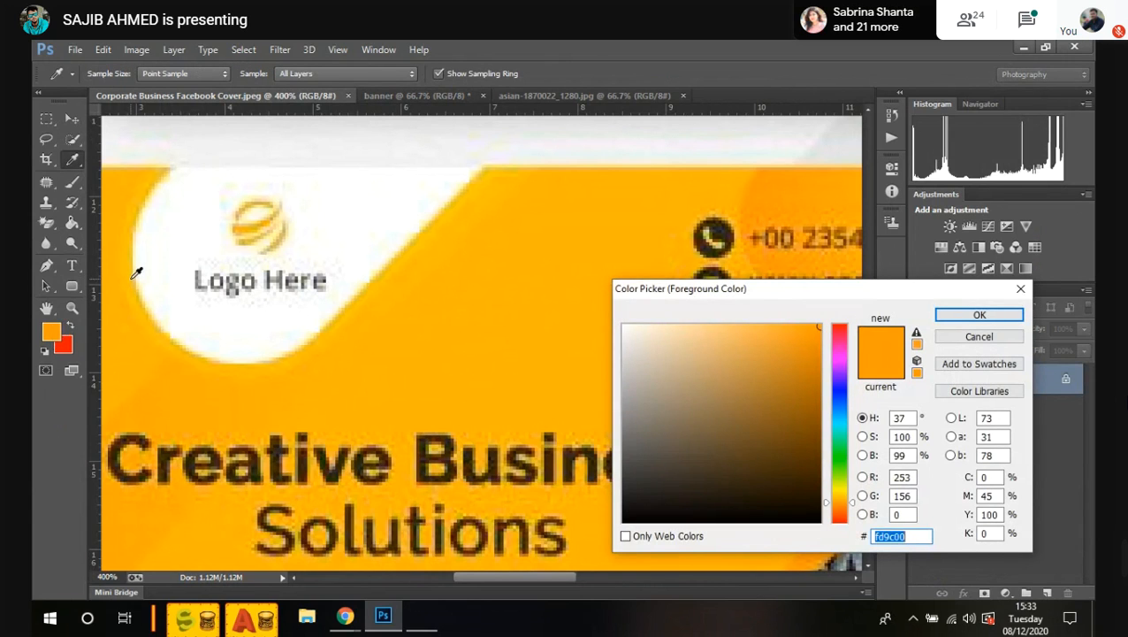
key("Return")
key("v")
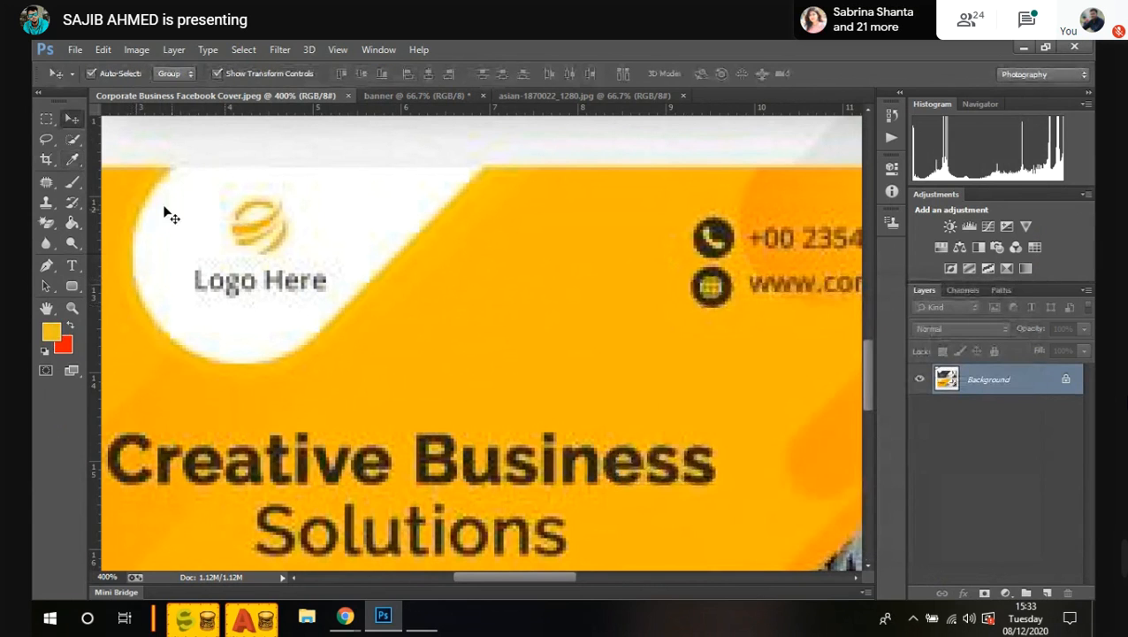
left_click(412, 96)
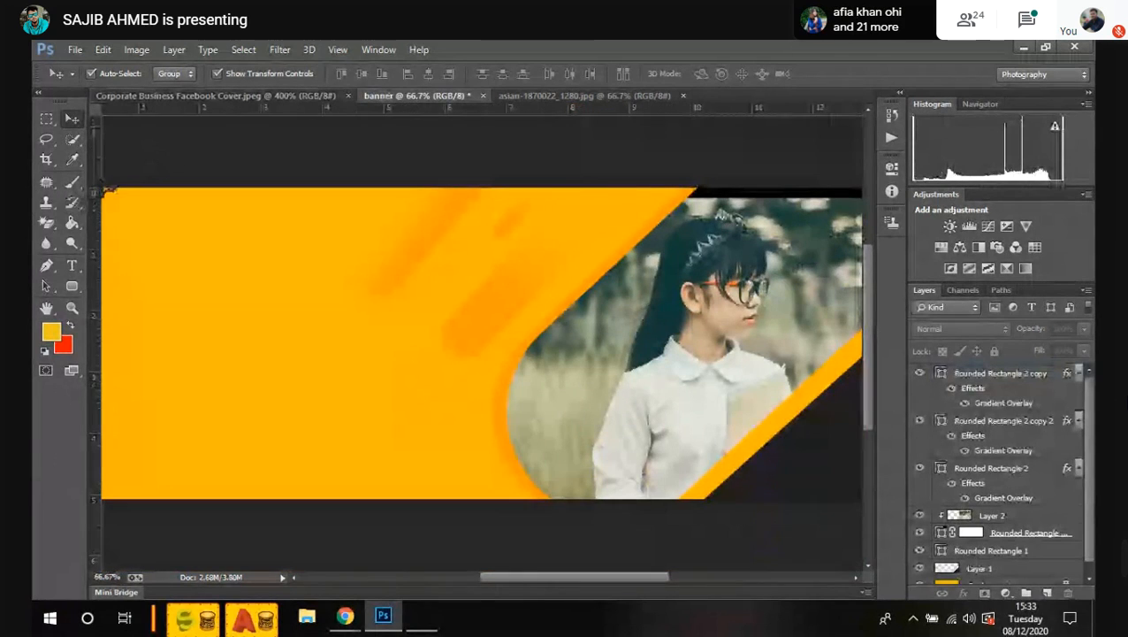
Step: Select the Rounded Rectangle tool with a yellow stroke and white fill
left_click(72, 288)
left_click(75, 295)
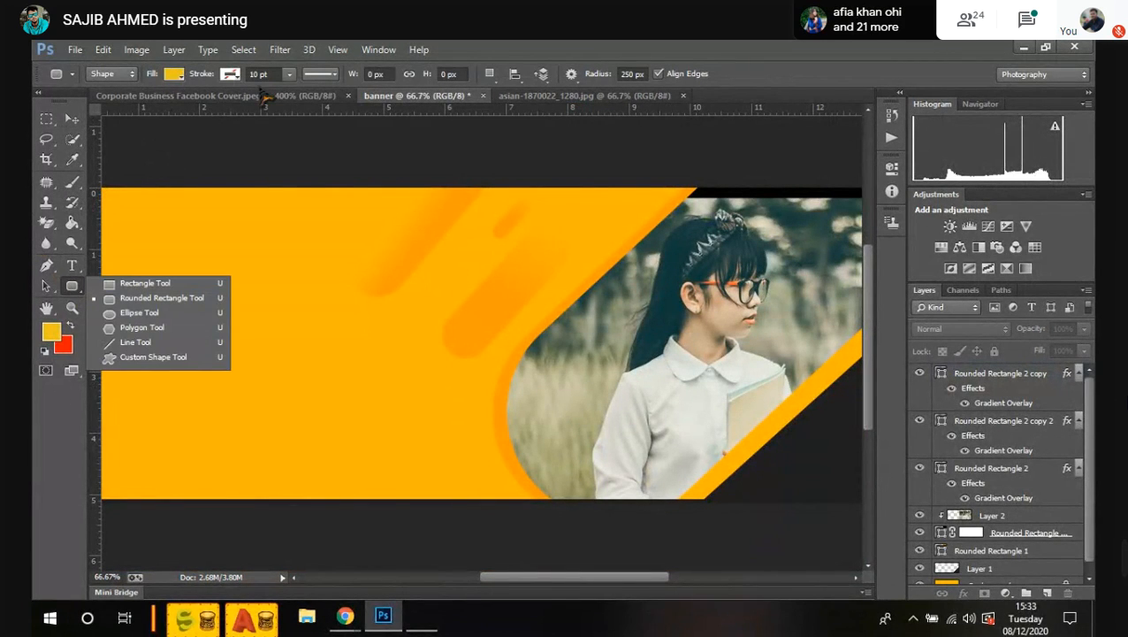
left_click(230, 75)
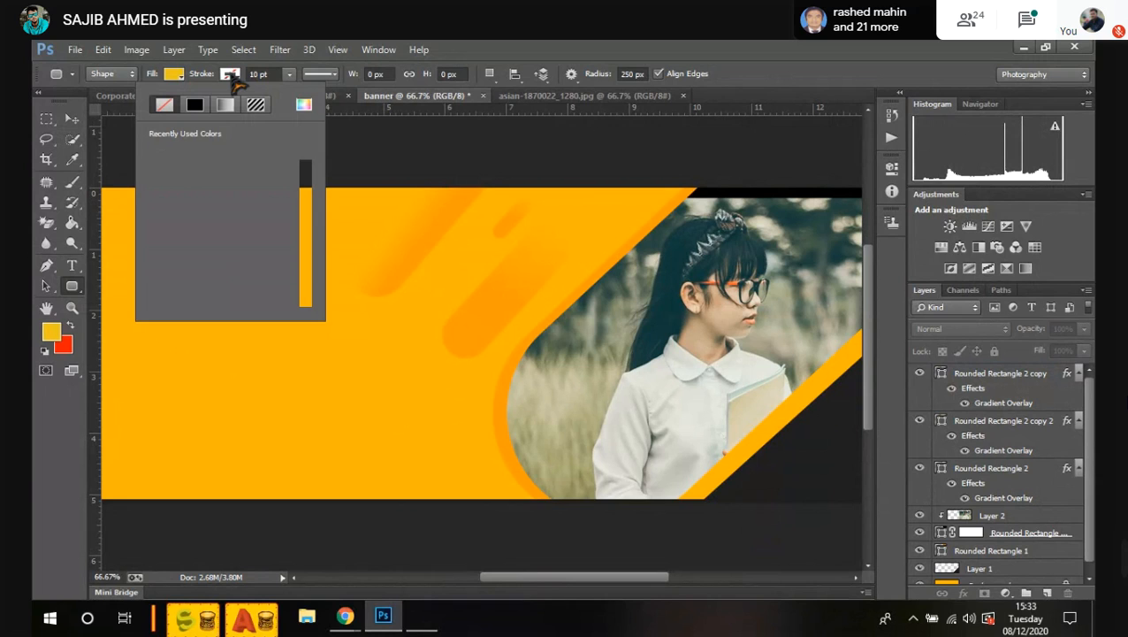
left_click(194, 104)
left_click(174, 75)
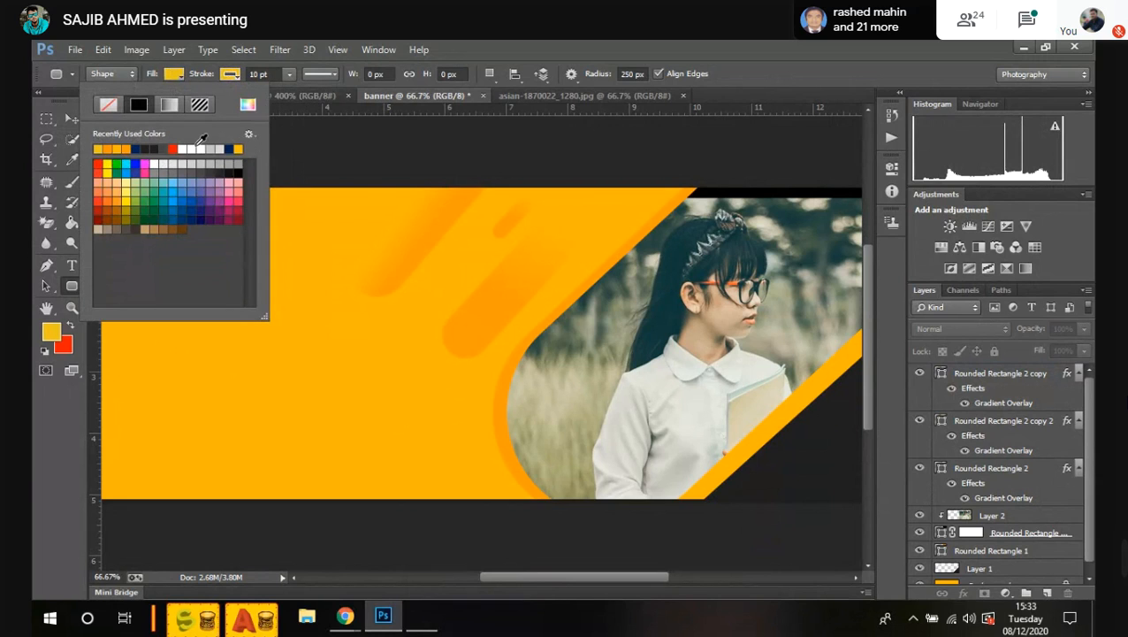
left_click(202, 150)
Step: Draw a tall 206 × 397 px pill on the banner's left and set its stroke to 5 pt
left_click(314, 229)
left_click(252, 219)
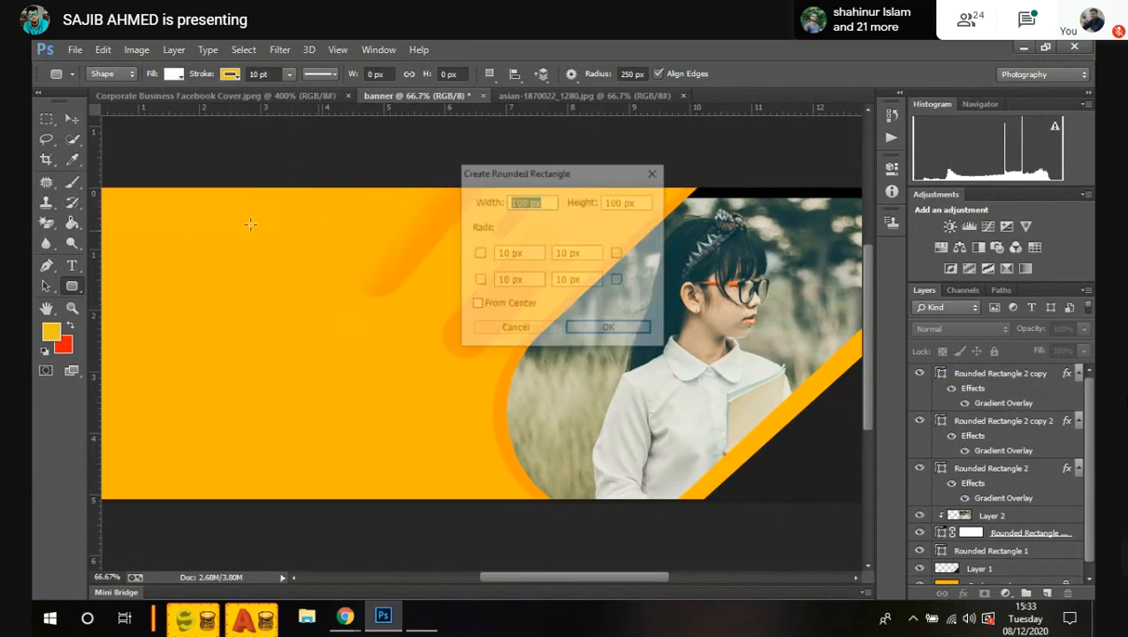
left_click(482, 329)
left_click_drag(202, 261, 309, 464)
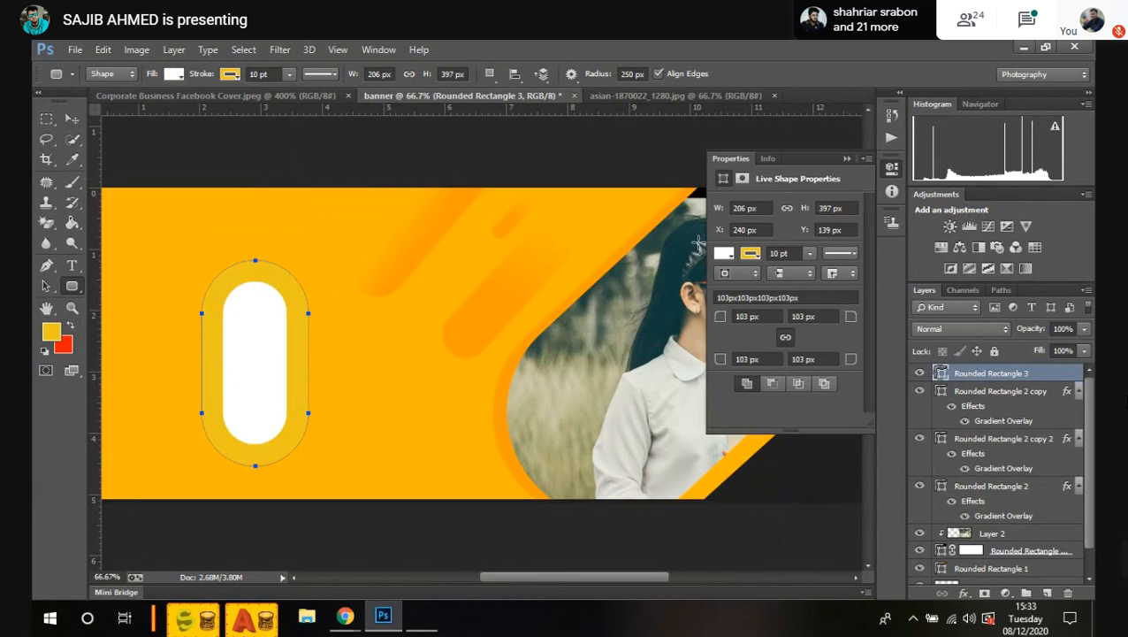
double_click(778, 254)
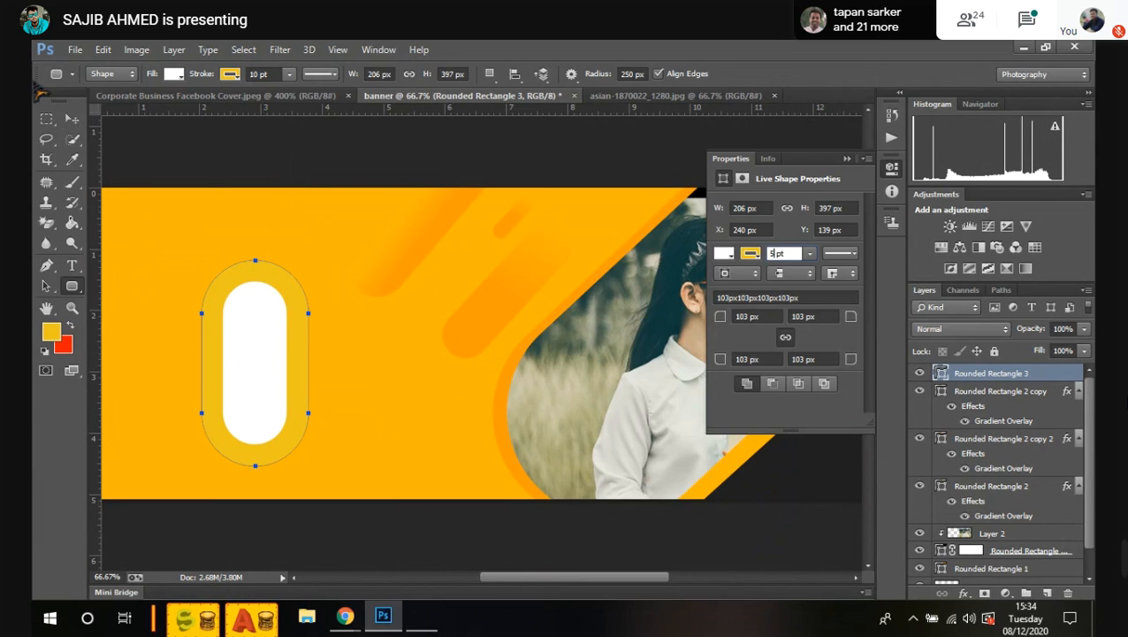
left_click(72, 118)
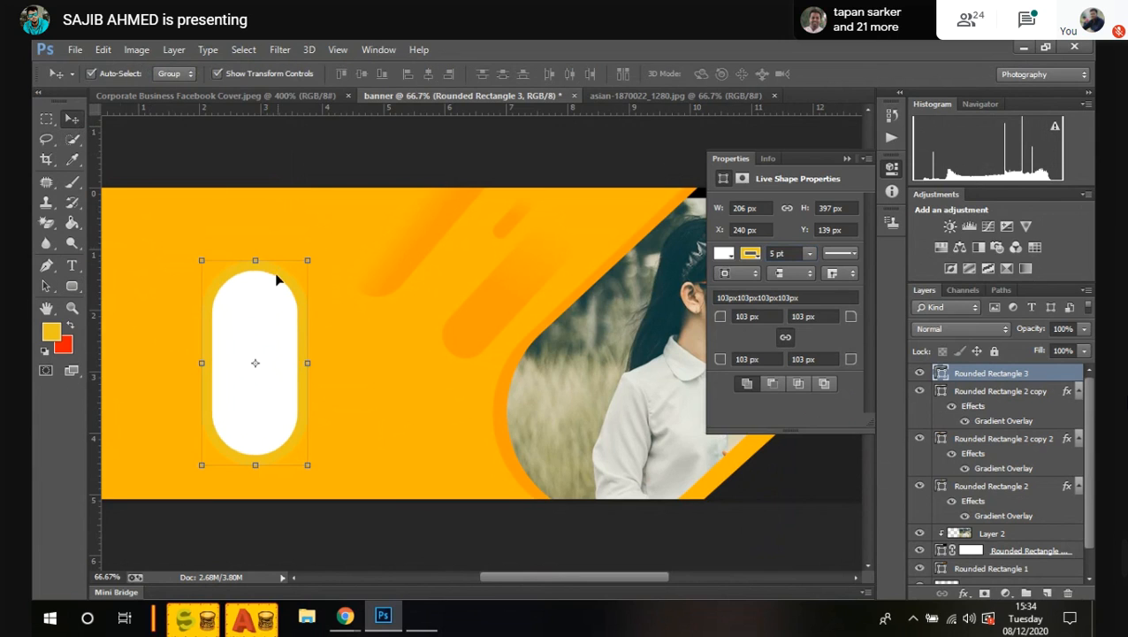
Step: Move the white pill to the banner's top edge and rotate it about 35°
left_click_drag(231, 286, 185, 153)
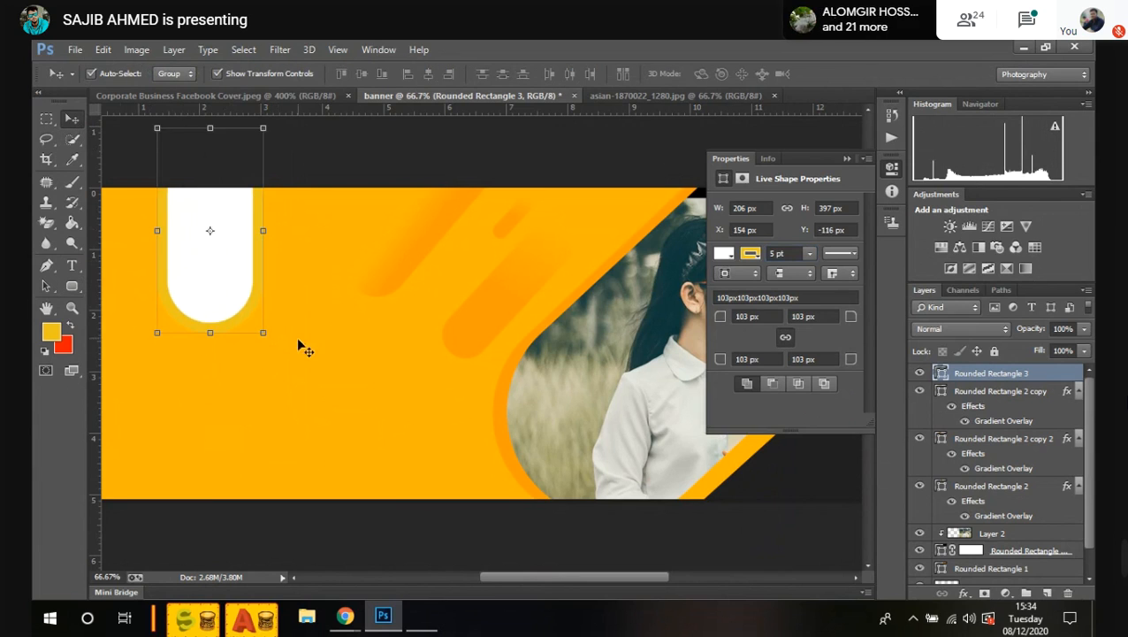
left_click_drag(277, 346, 197, 350)
left_click_drag(194, 272, 205, 238)
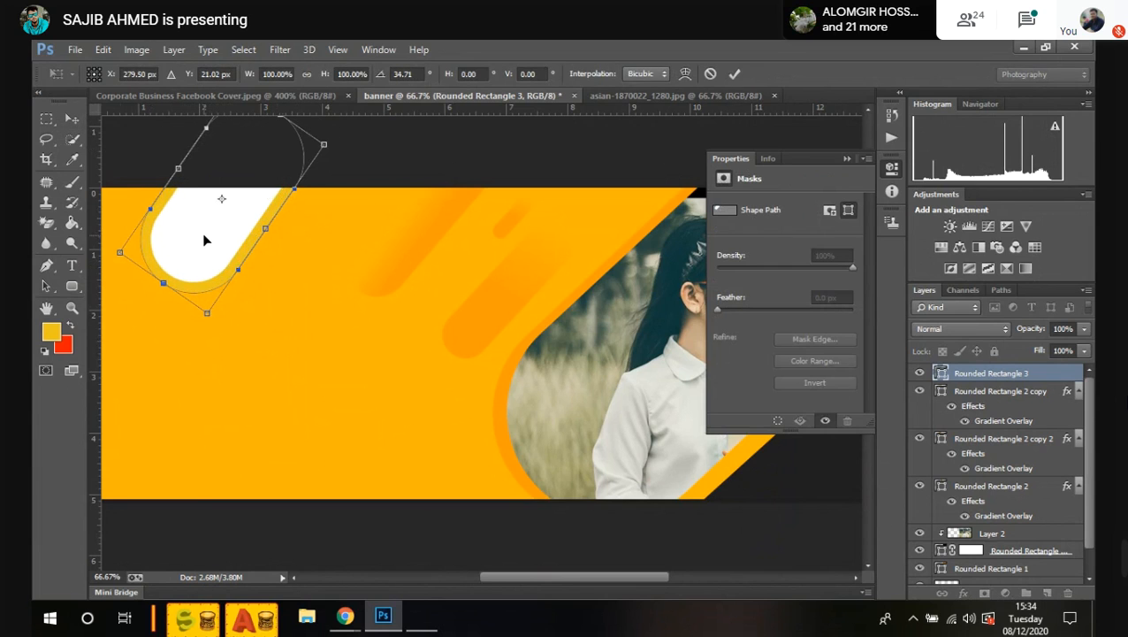
key("Return")
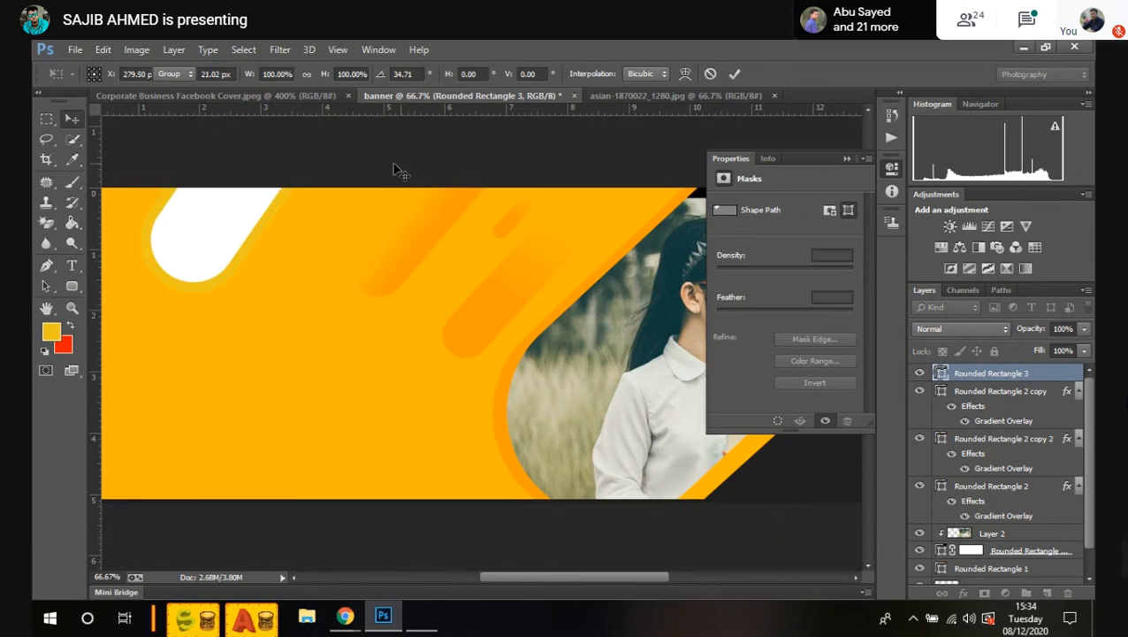
left_click(393, 162)
Step: Compare with the reference cover, then delete the Rounded Rectangle 3 layer
left_click(261, 97)
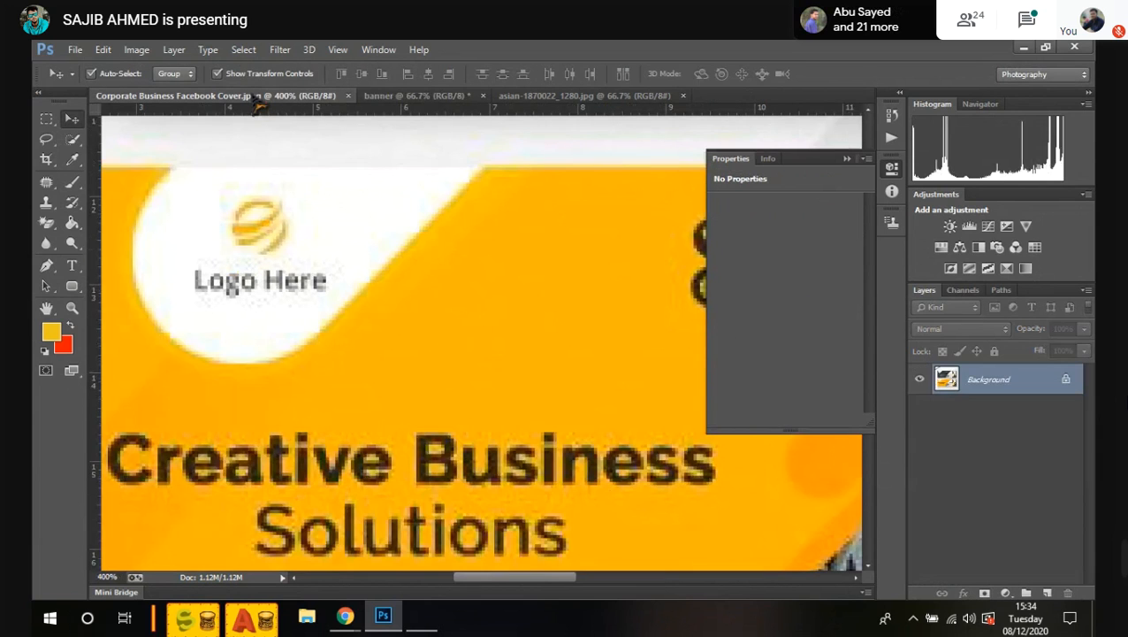
left_click(415, 96)
left_click(232, 270)
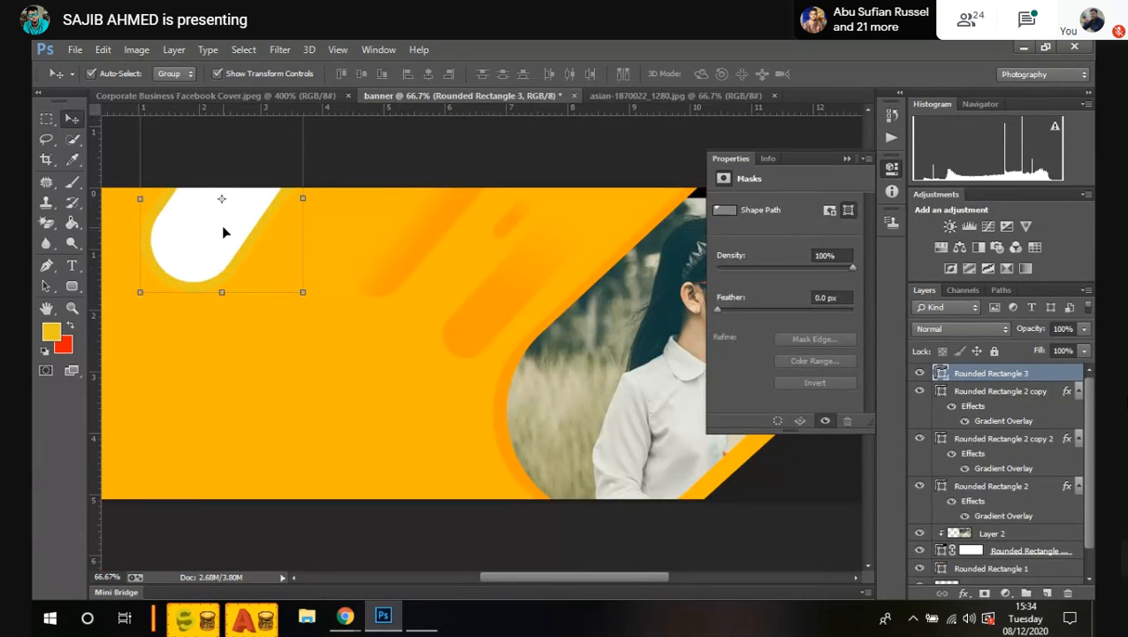
key("Delete")
Step: Draw a 146 × 256 px pill on the left with white fill and a 2 pt yellow stroke
left_click(72, 285)
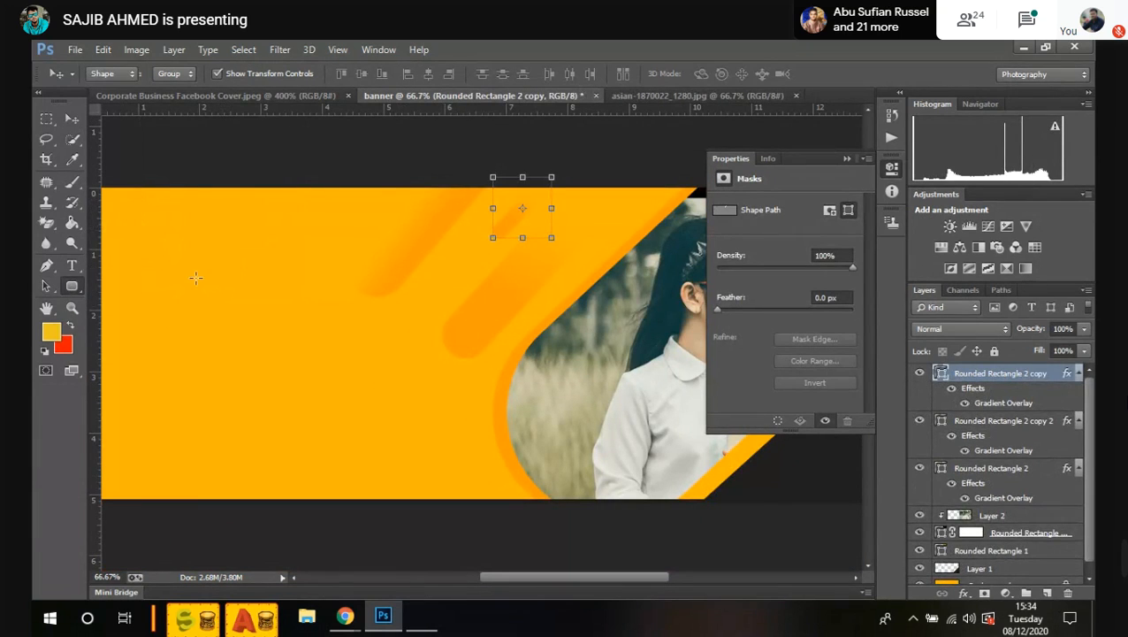
left_click_drag(199, 278, 270, 405)
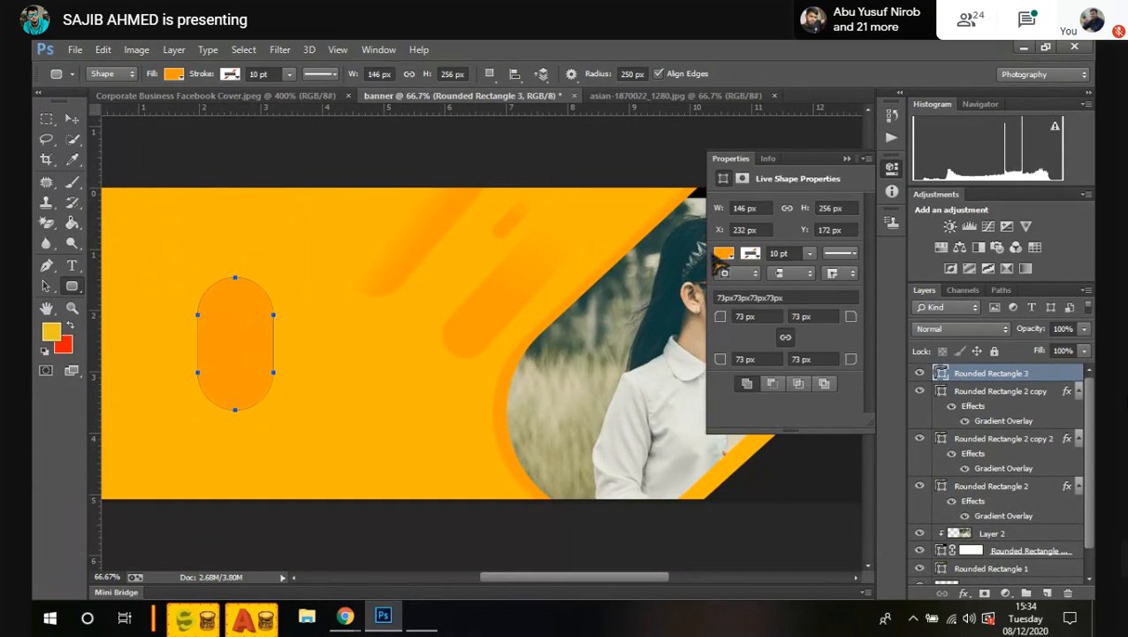
left_click(723, 254)
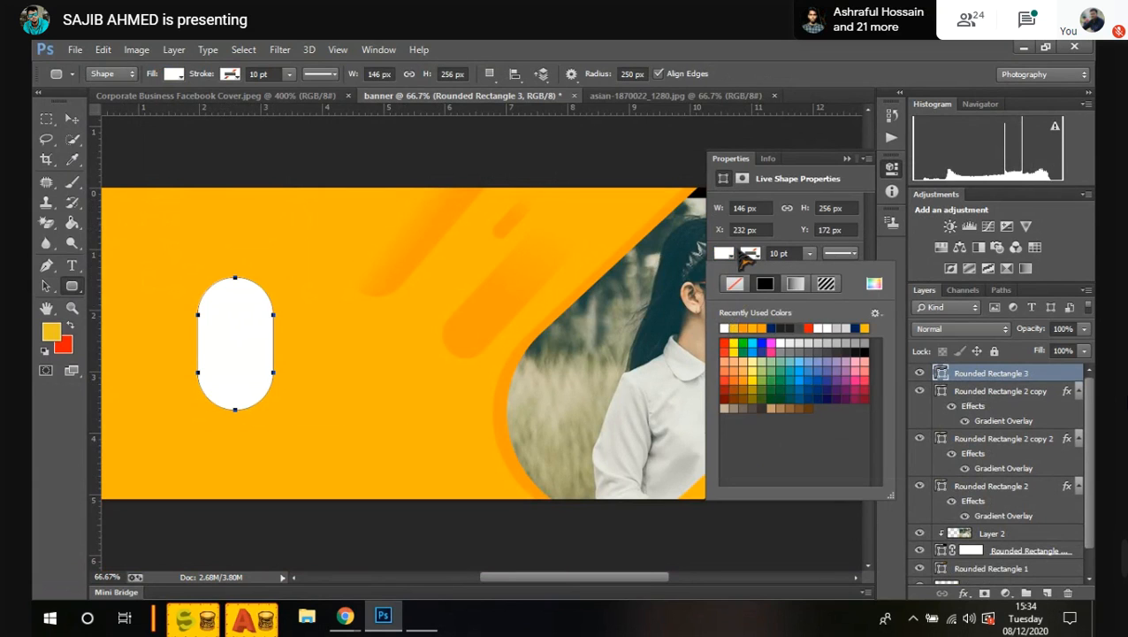
left_click(752, 253)
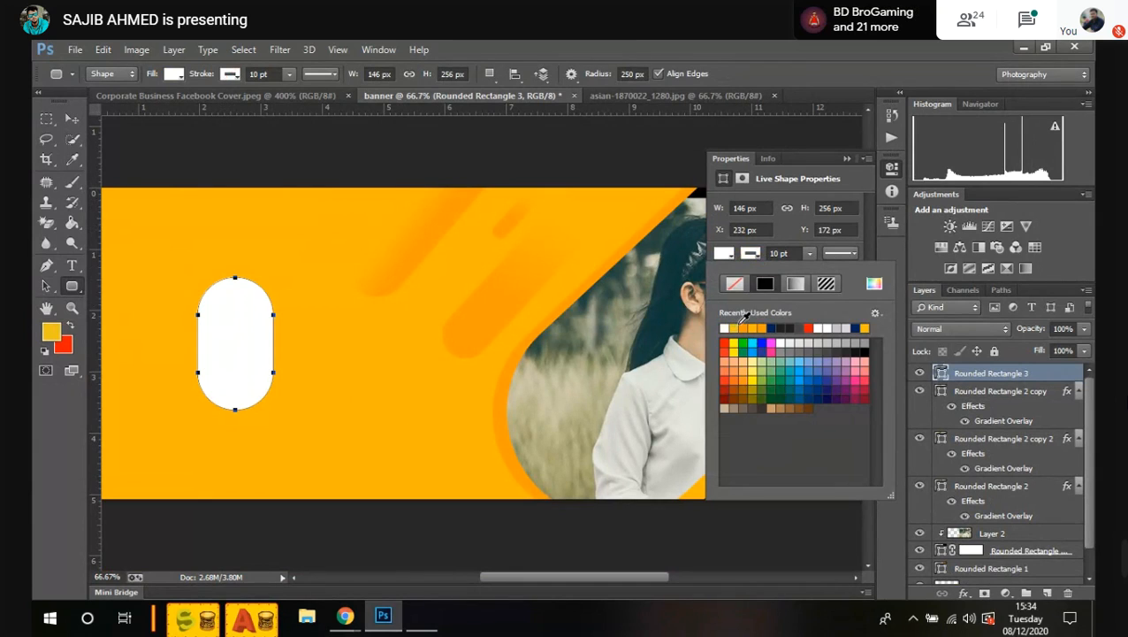
left_click(733, 328)
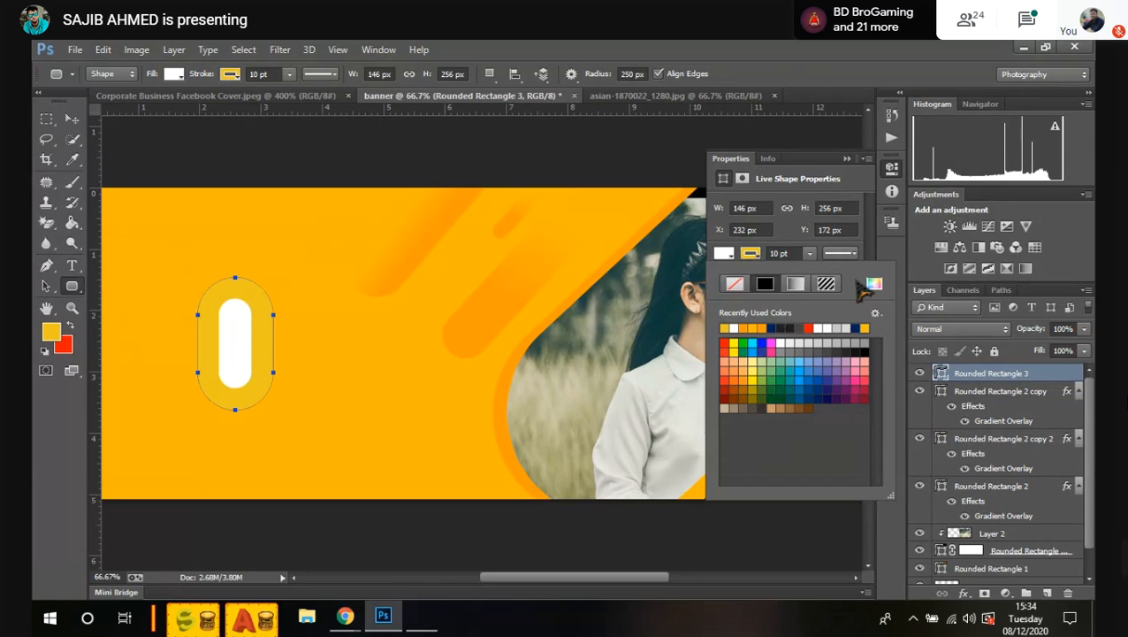
left_click(750, 254)
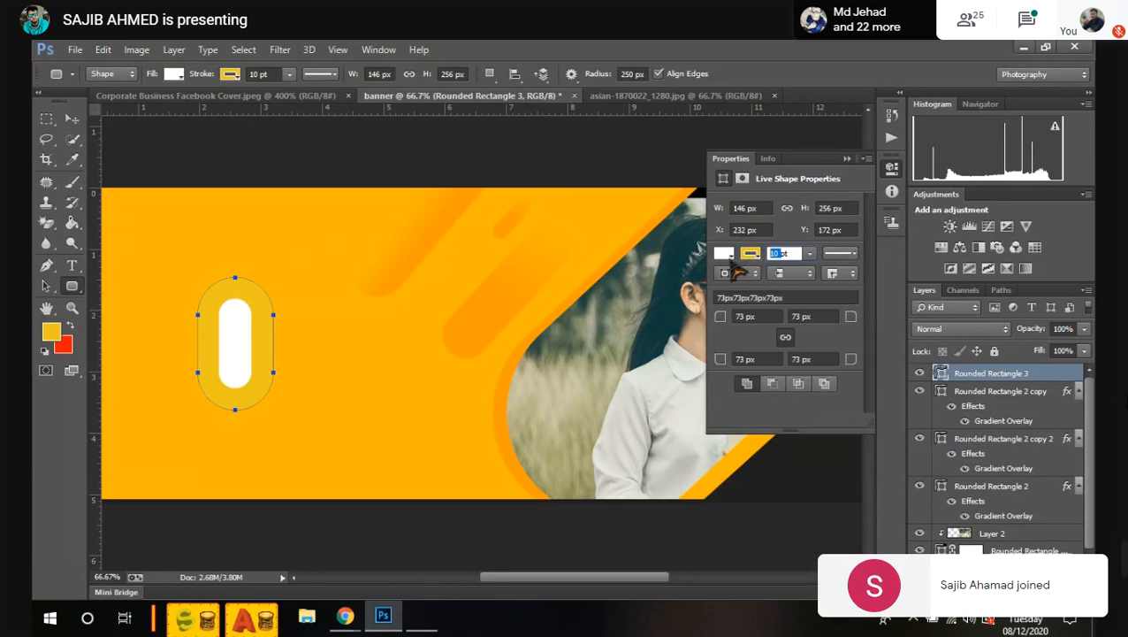
type("3")
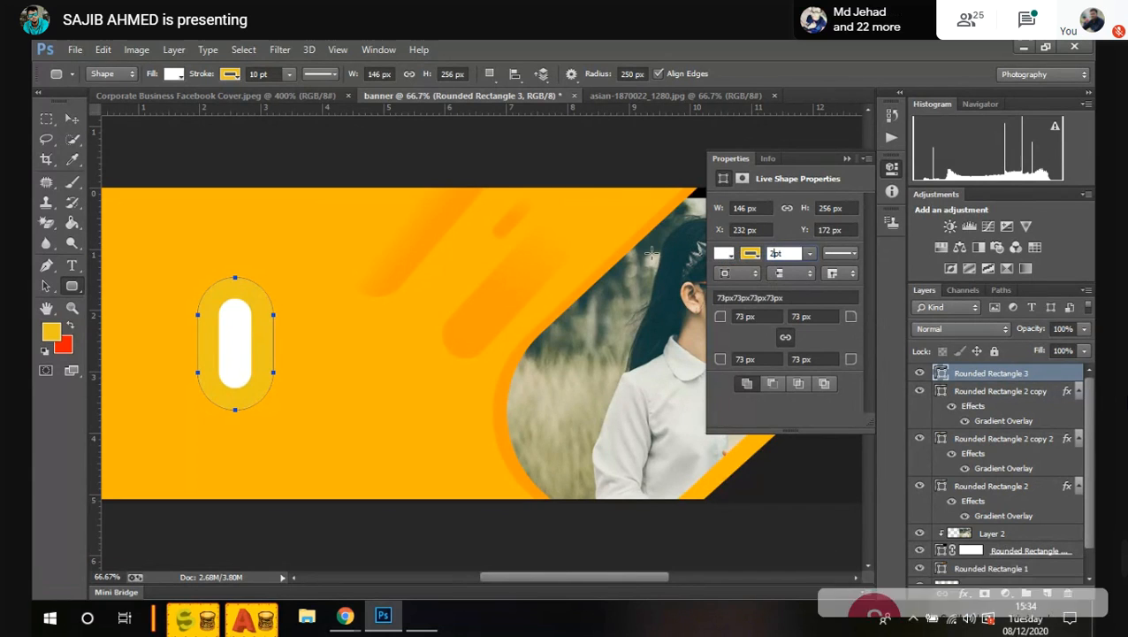
left_click(73, 119)
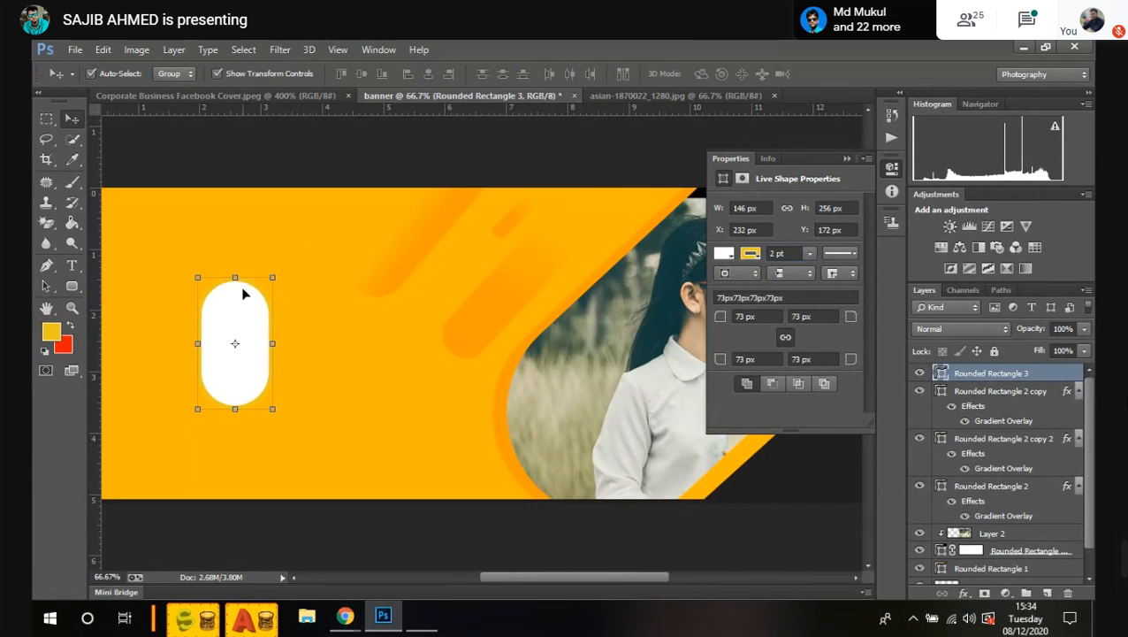
Step: Move the white pill to the top edge, rotate it about 32°, and nudge it higher
left_click_drag(252, 286, 241, 175)
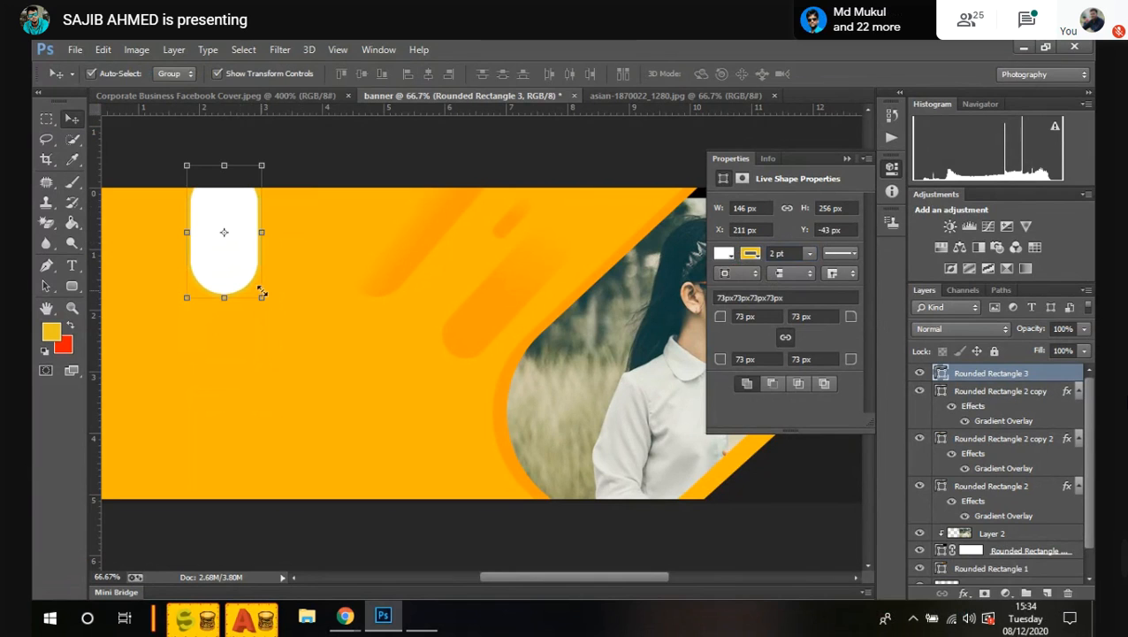
left_click_drag(276, 306, 232, 317)
mouse_move(232, 211)
left_mouse_down()
mouse_move(232, 192)
mouse_move(246, 208)
left_mouse_up()
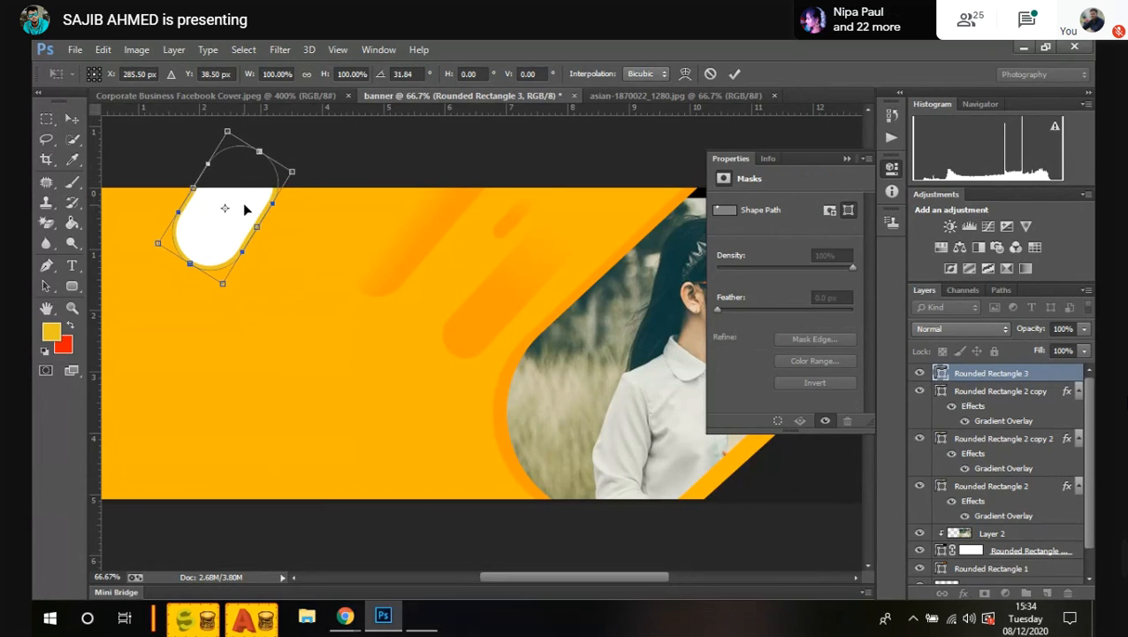
key("Return")
left_click(347, 181)
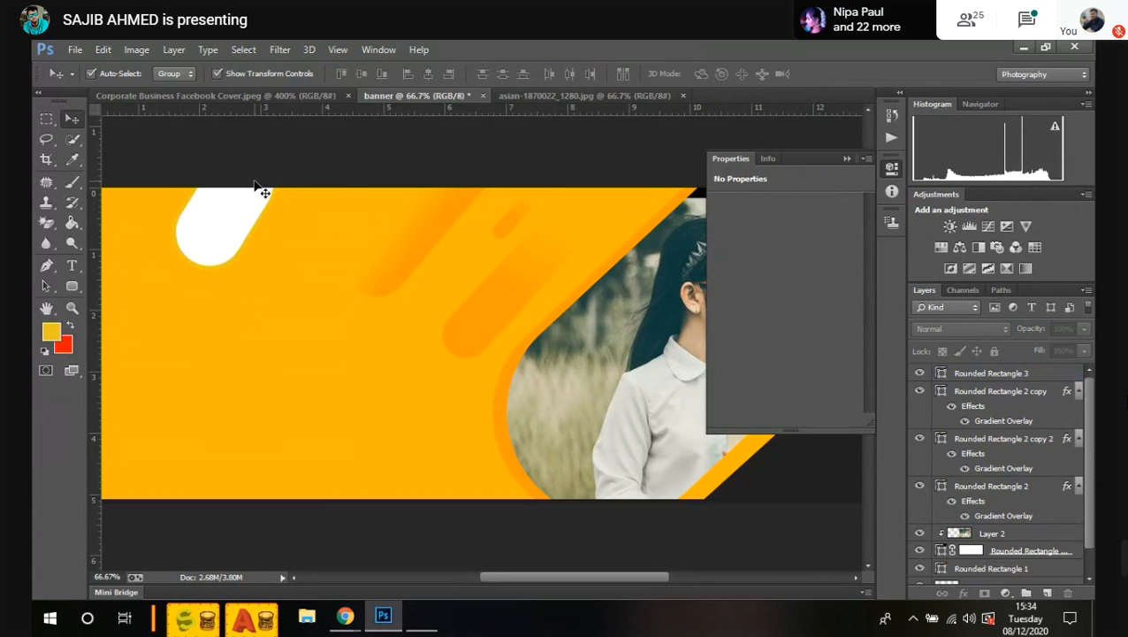
Step: Set the zoom to 50 percent and compare with the Corporate Business Facebook Cover reference
key("ctrl+minus")
key("ctrl+minus")
key("ctrl+minus")
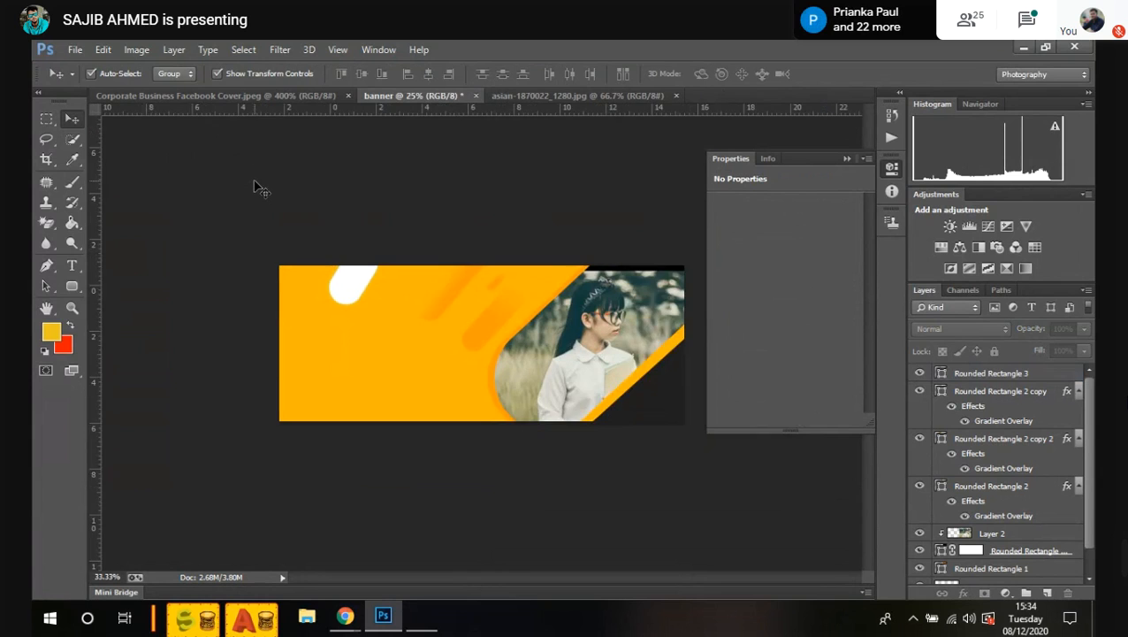
key("ctrl+plus")
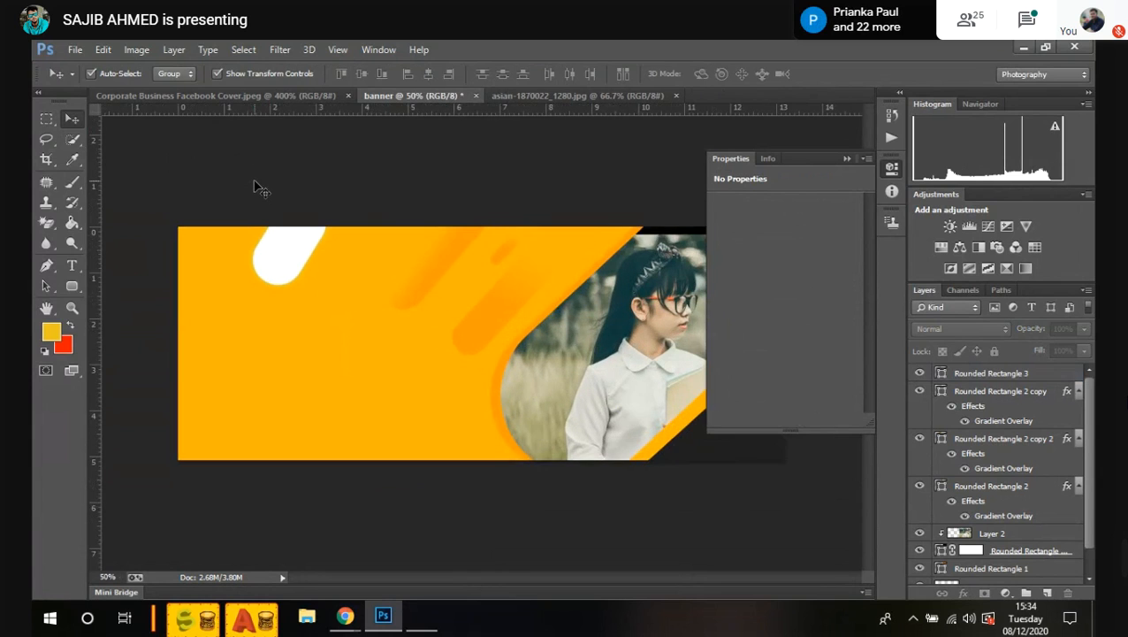
left_click(255, 99)
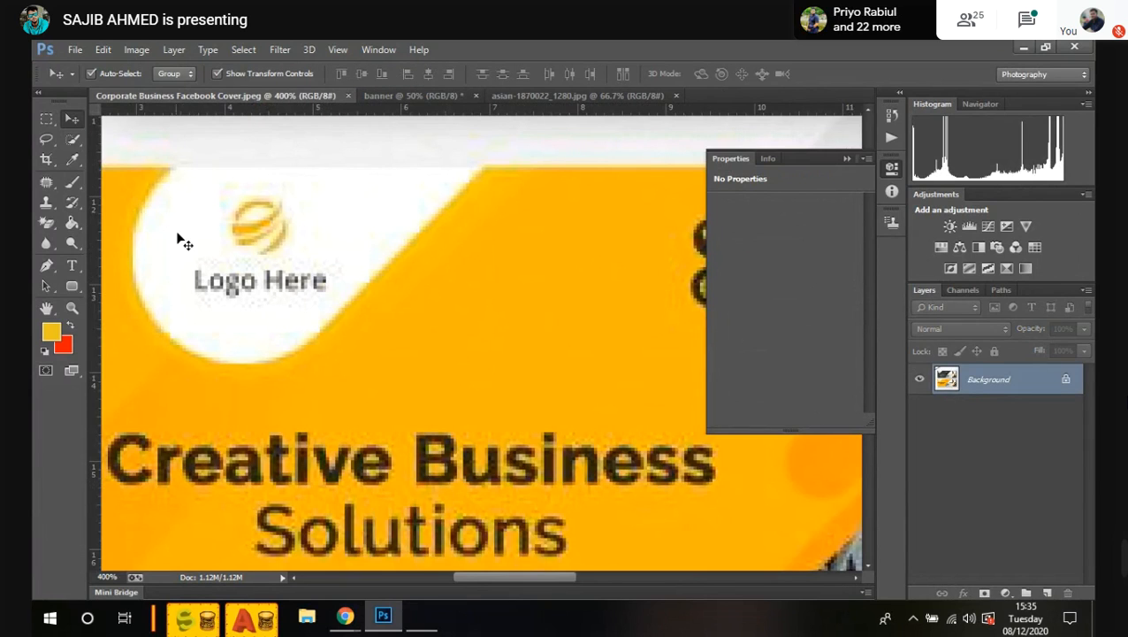
left_click(398, 96)
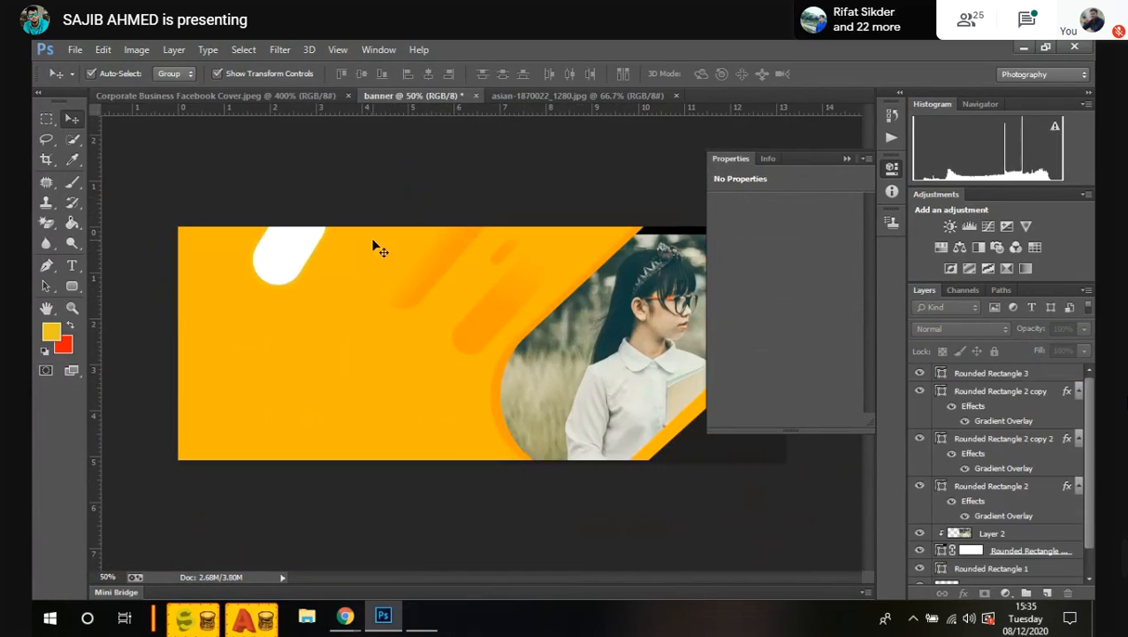
Step: Rotate the white pill about 12 degrees further and nudge it into place
left_click_drag(279, 267, 271, 252)
key("ctrl+t")
left_click_drag(348, 198, 354, 184)
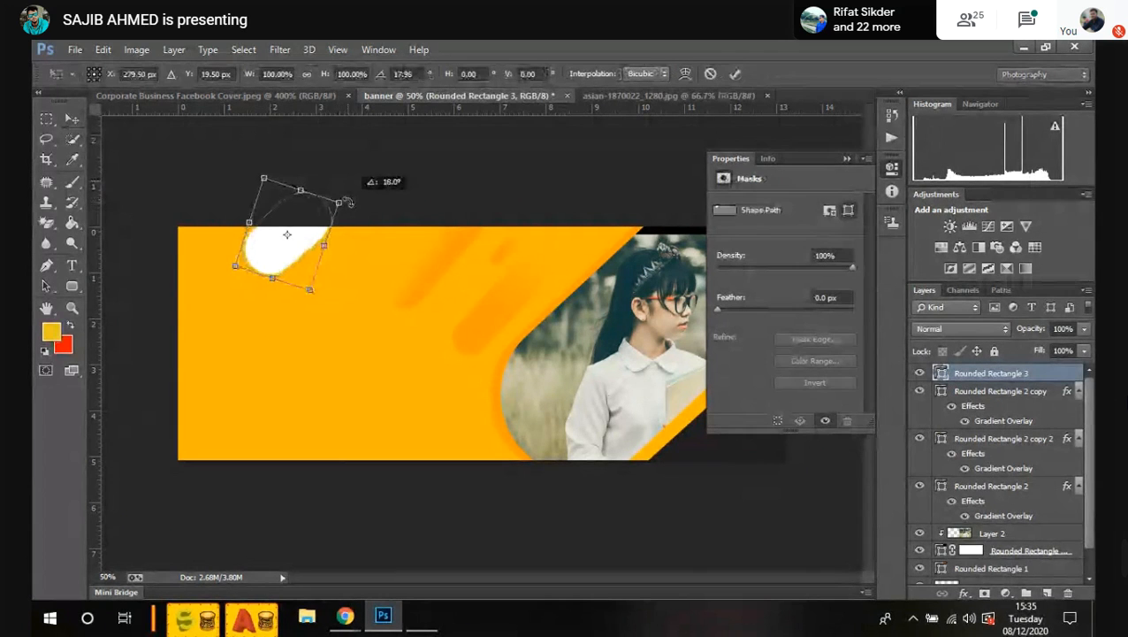
left_click_drag(270, 268, 274, 269)
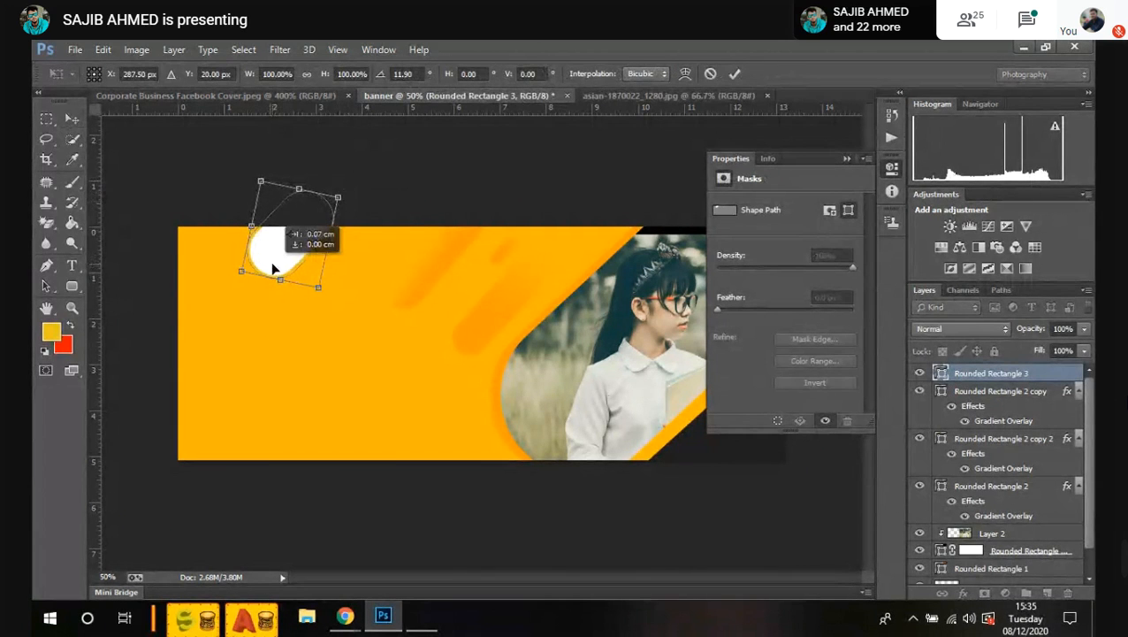
key("Return")
left_click(438, 169)
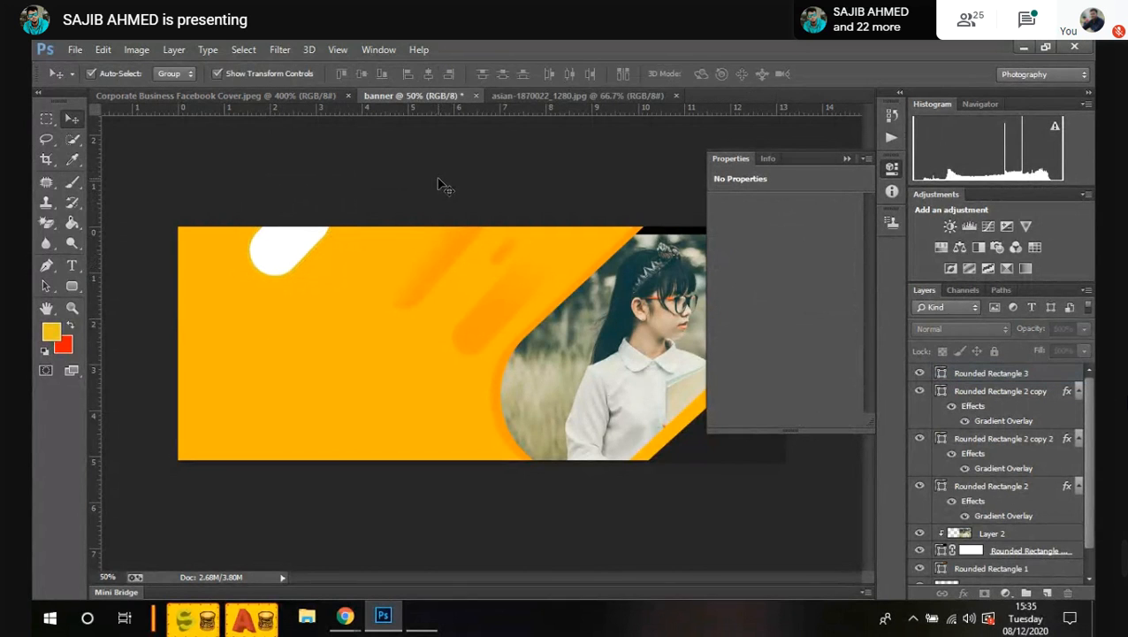
Step: At 100 percent zoom, enlarge the white pill to about 117% and shift it up
key("ctrl+equal")
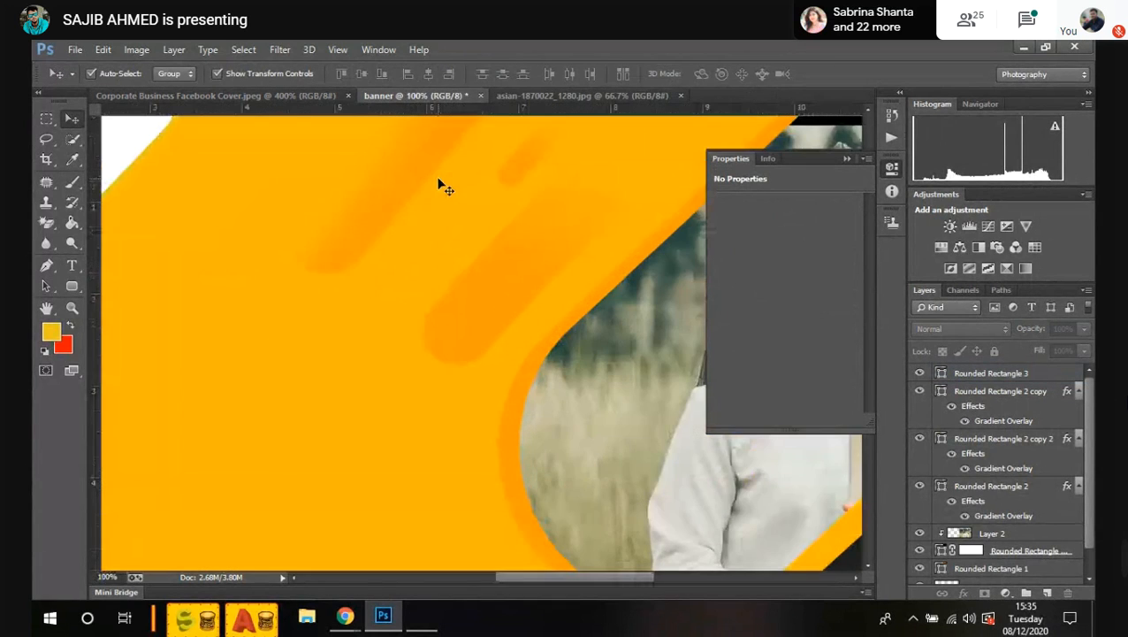
left_click_drag(234, 212, 408, 420)
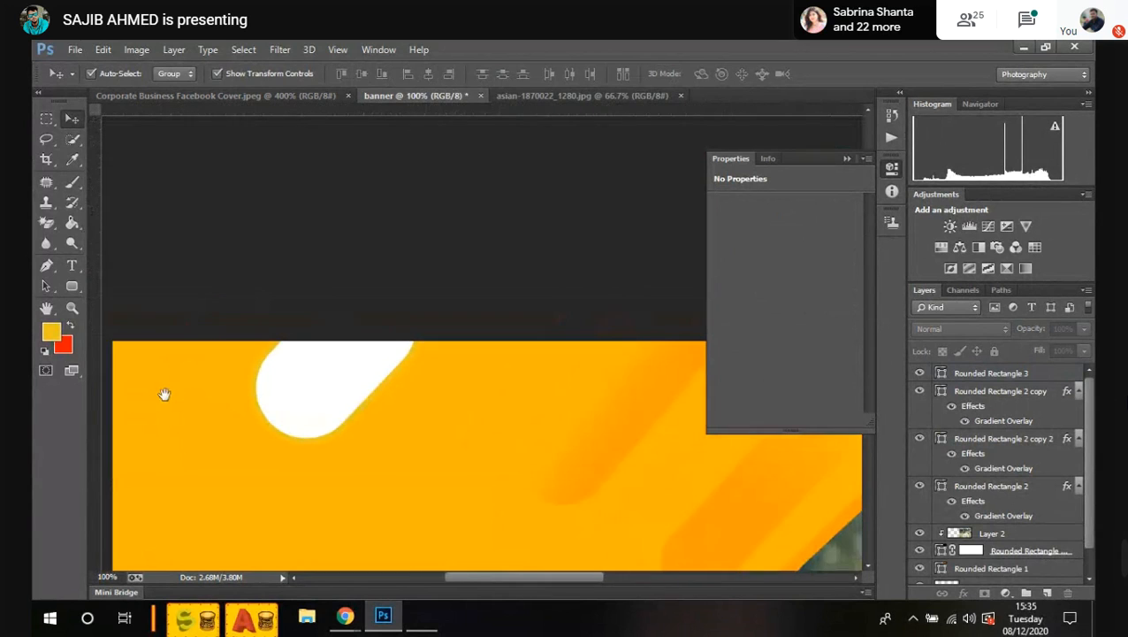
left_click(409, 365)
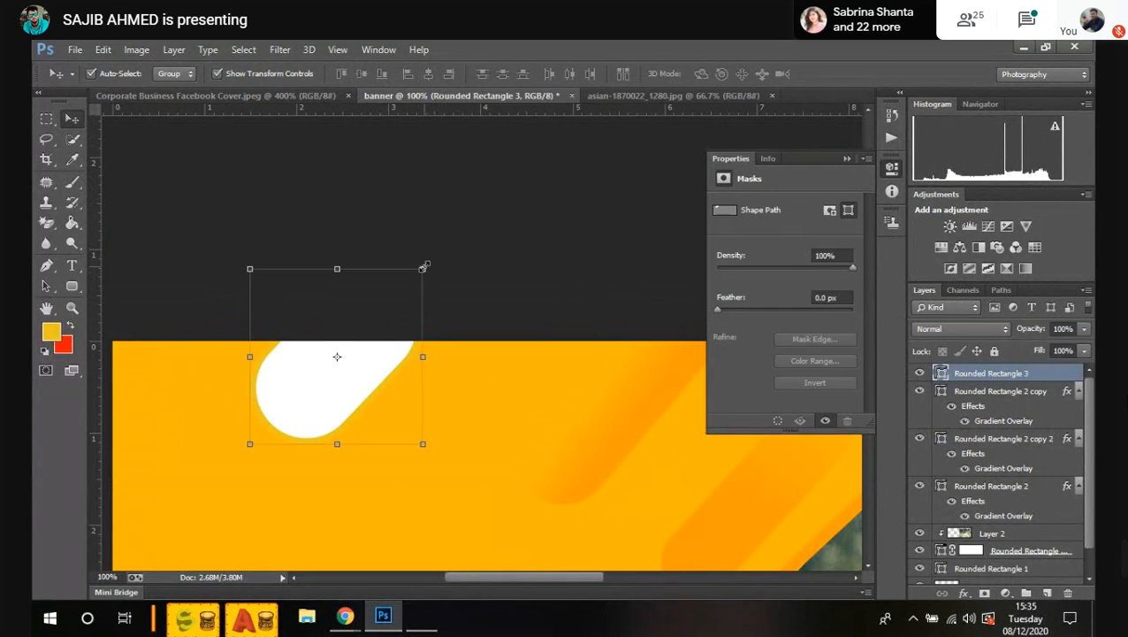
left_click_drag(426, 265, 447, 254)
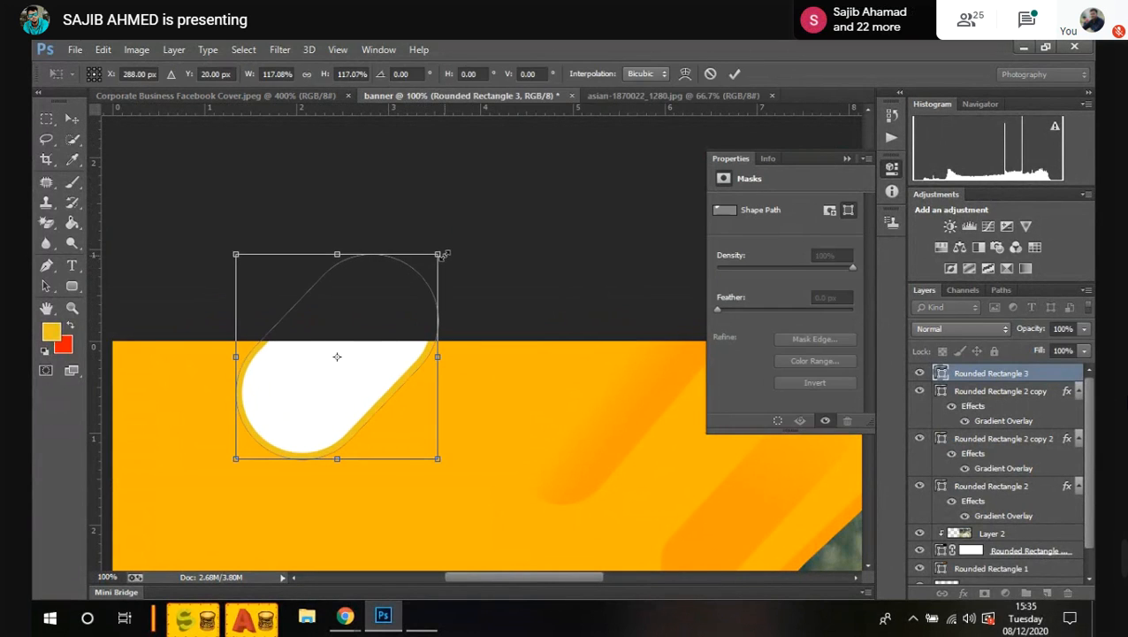
left_click_drag(347, 332, 351, 315)
key("Return")
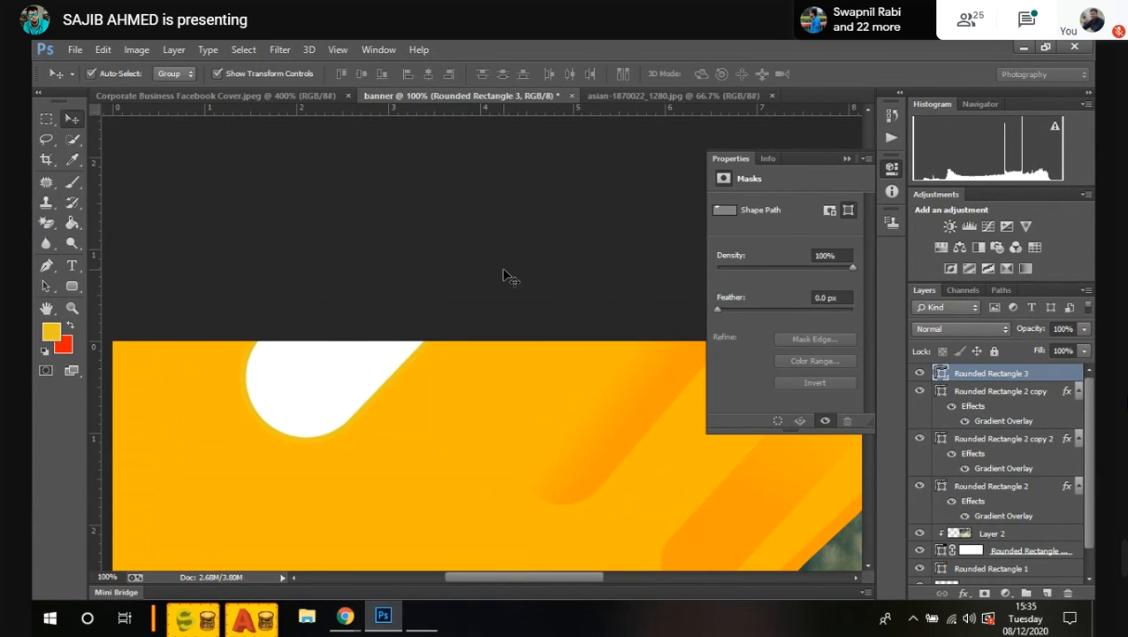
left_click(498, 283)
Step: Zoom the banner out to 25 percent and compare it with the reference cover
key("ctrl+minus")
key("ctrl+minus")
key("ctrl+minus")
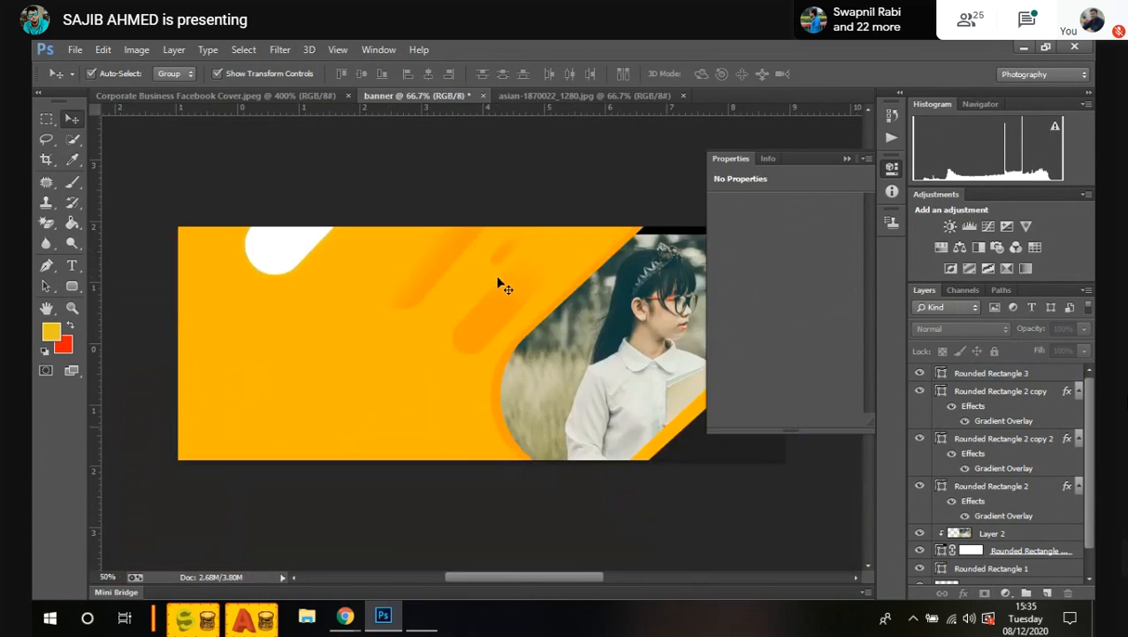
key("ctrl+plus")
key("ctrl+minus")
key("ctrl+minus")
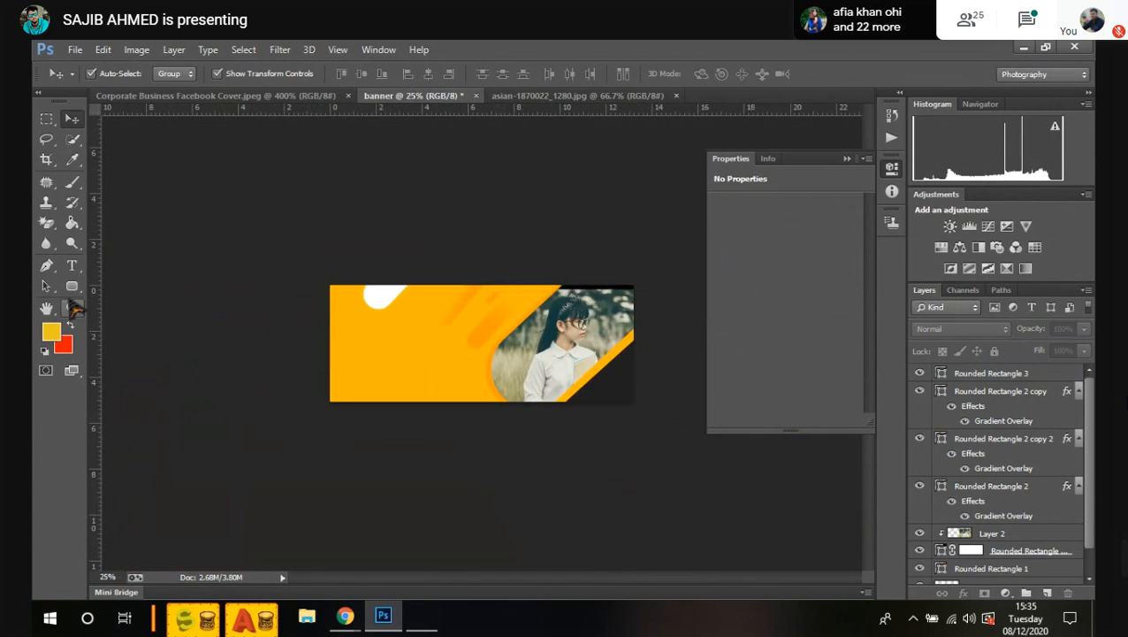
left_click(226, 96)
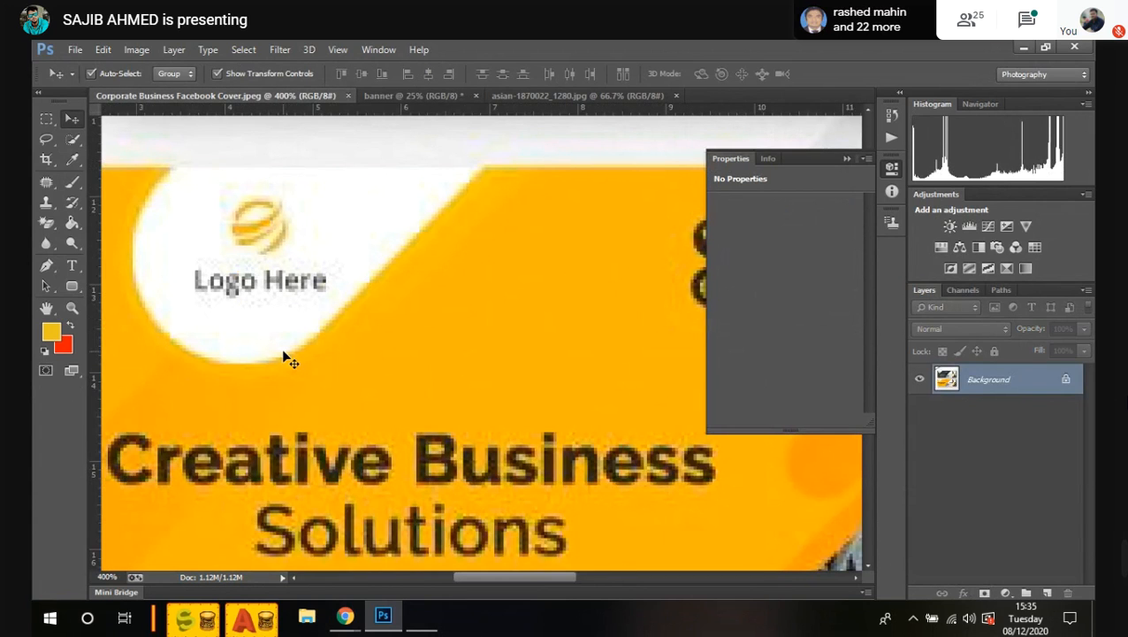
key("ctrl+minus")
key("ctrl+minus")
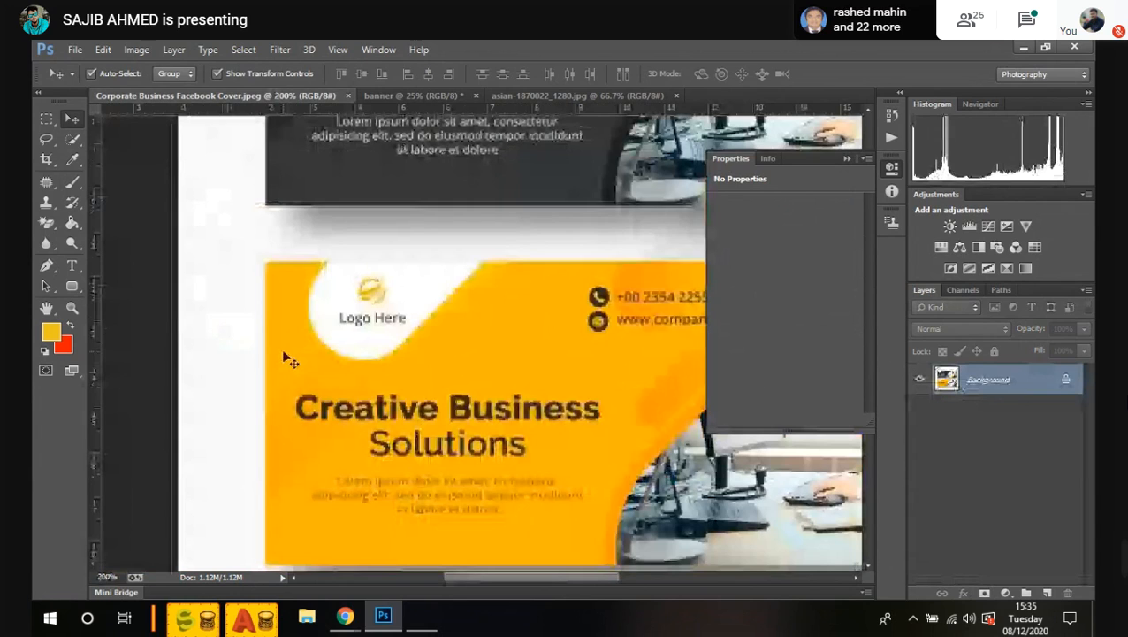
left_click(411, 96)
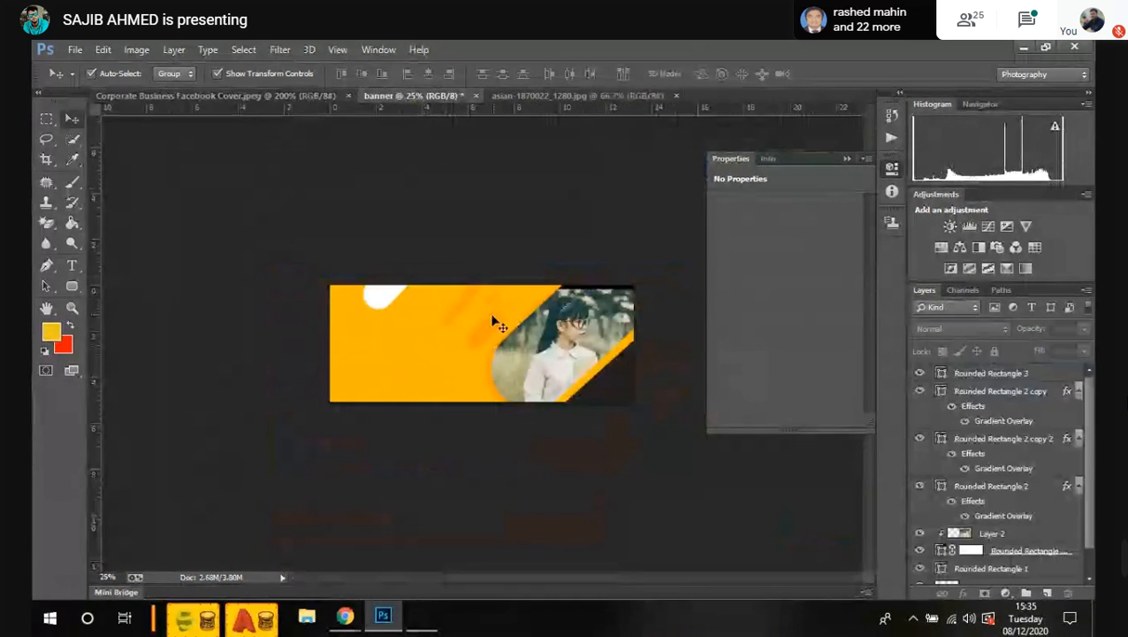
Step: Enlarge Rounded Rectangle 2 copy 3 to about 153%, move it left, and set opacity to 39%
left_click_drag(484, 323, 444, 395)
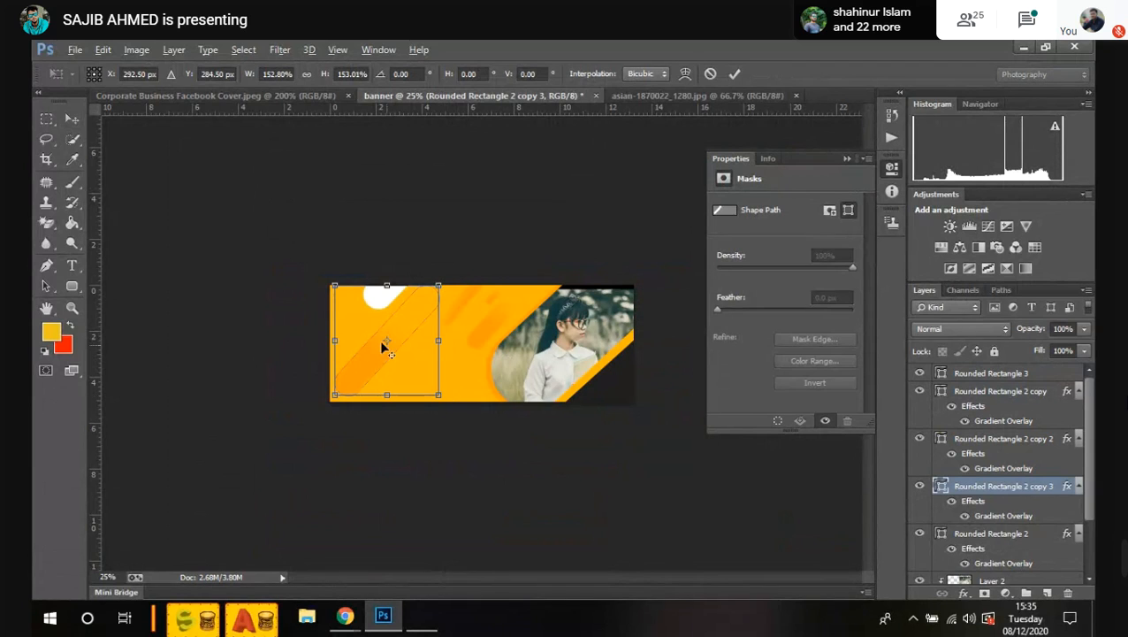
left_click_drag(379, 347, 371, 350)
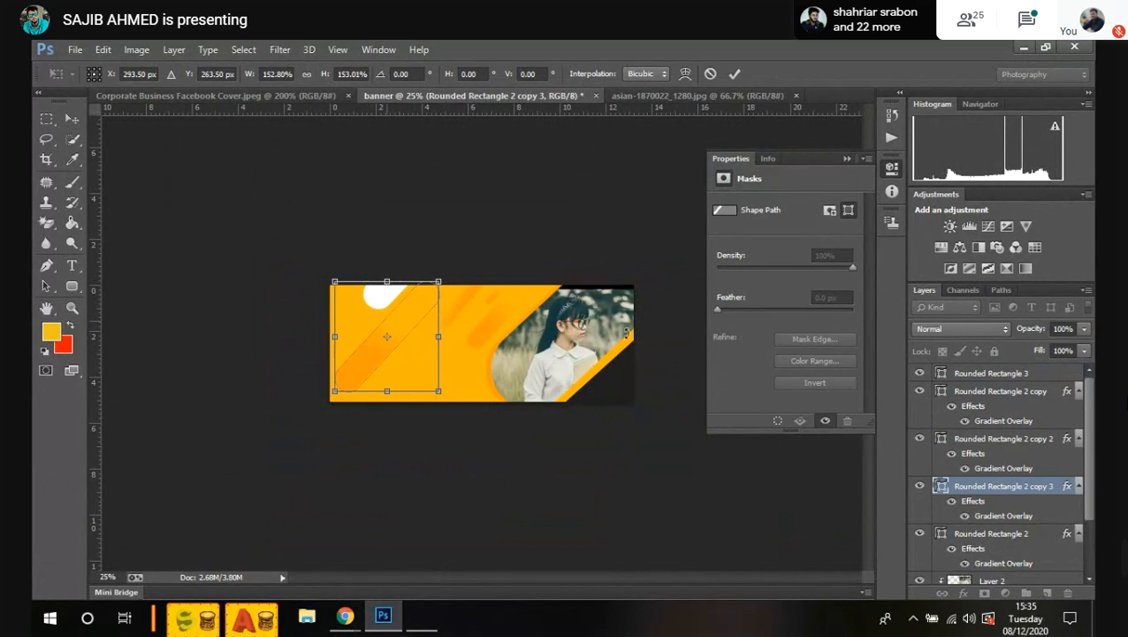
key("Return")
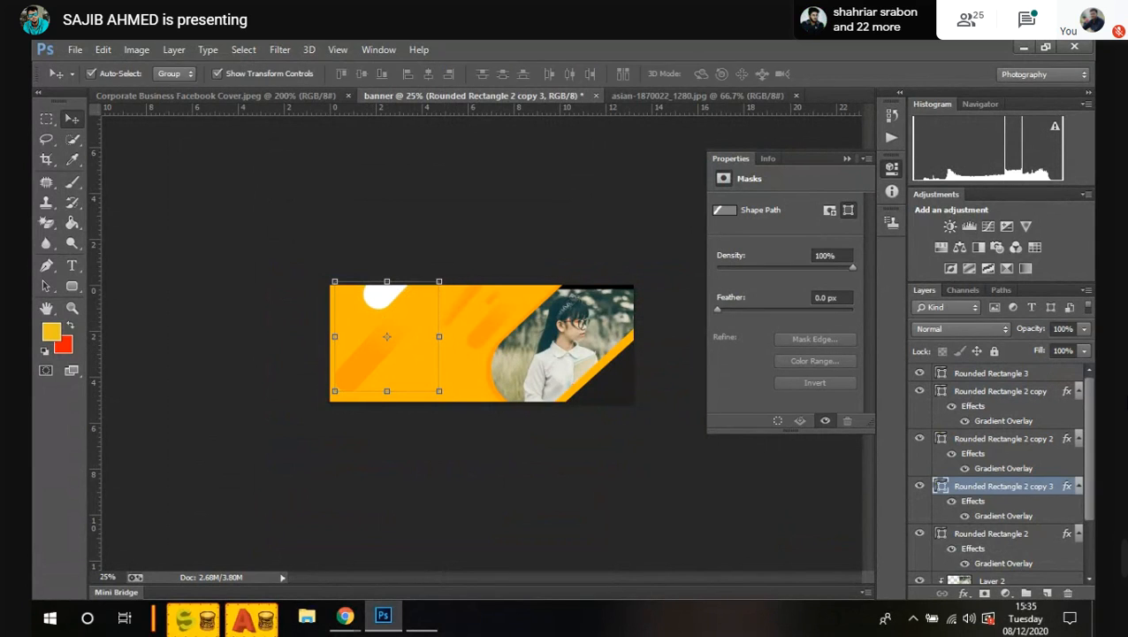
left_click(1082, 329)
left_click_drag(1084, 346, 1052, 355)
Step: Check the reference cover, then bring up File > Open showing the Picture folder
left_click(356, 231)
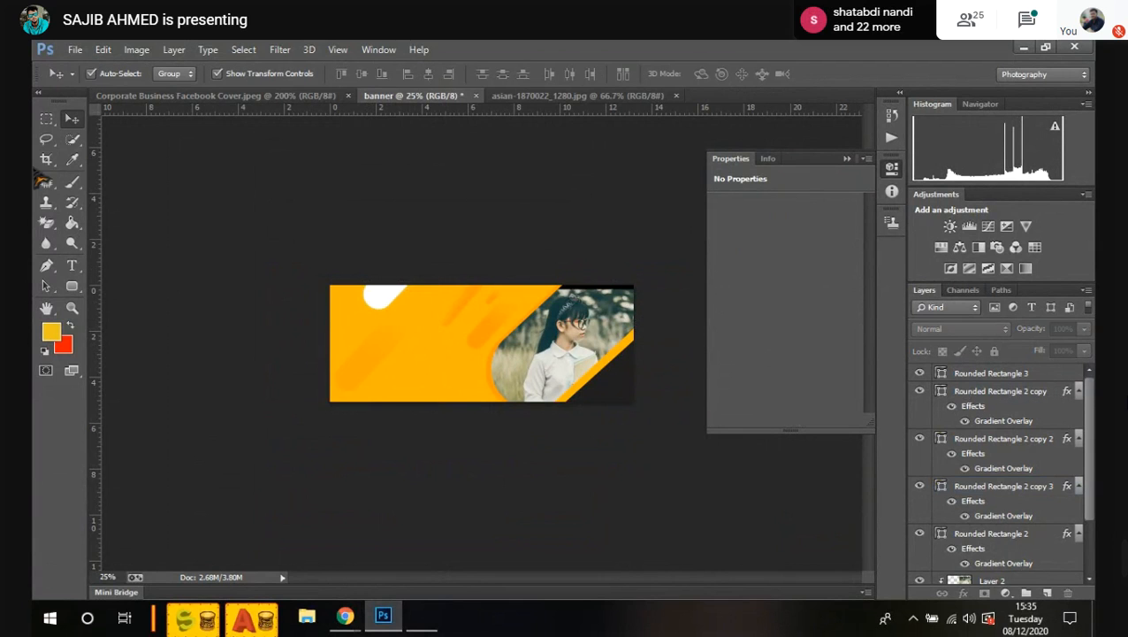
left_click(283, 96)
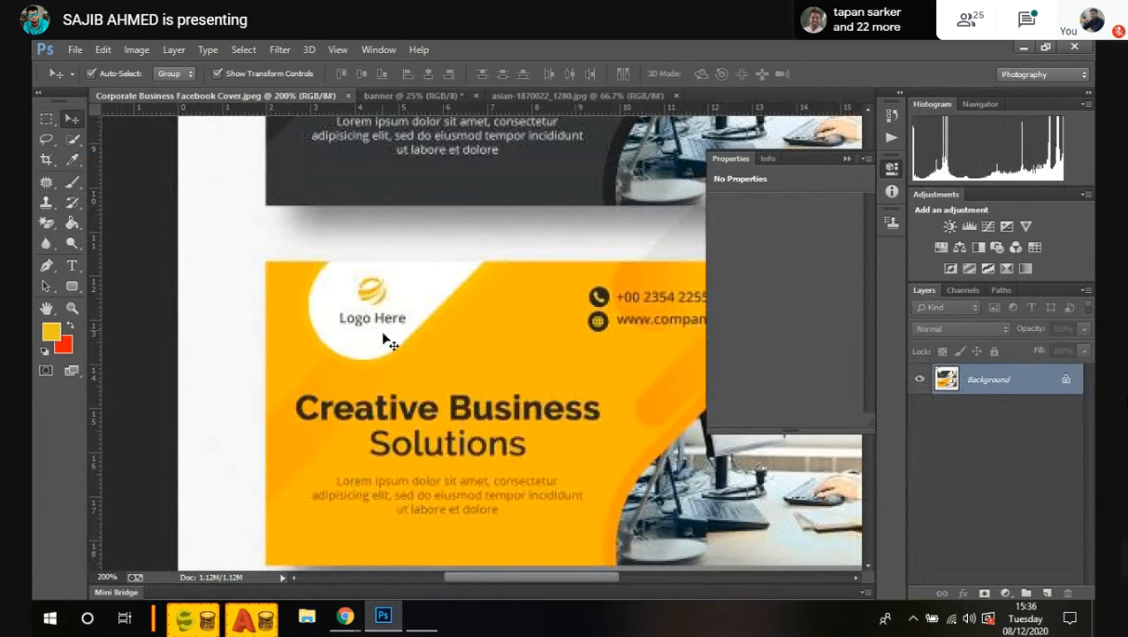
left_click(414, 96)
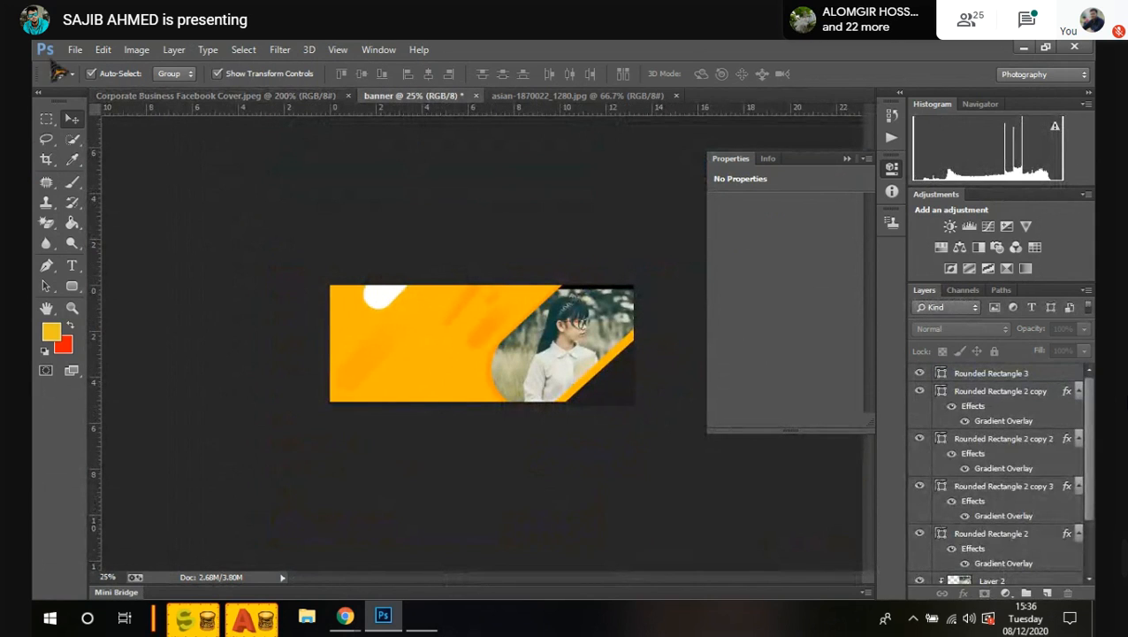
left_click(97, 50)
mouse_move(76, 50)
left_click(82, 81)
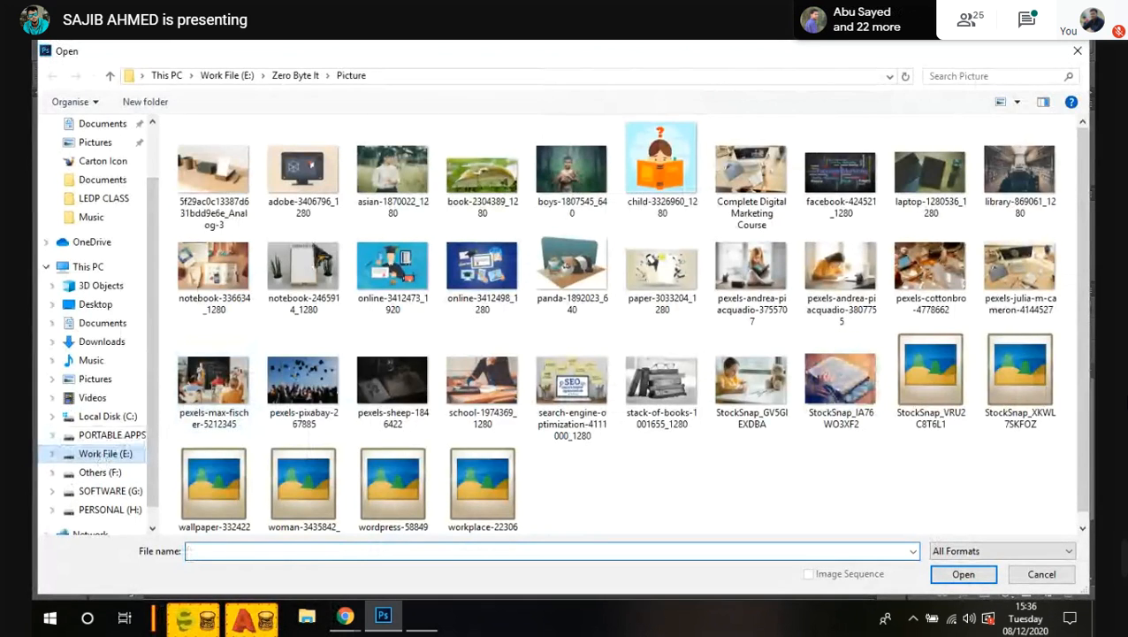
Step: Browse to Work File (E:) > Photoshope Work > LOGO and open 'logo my 2.png'
left_click(102, 453)
double_click(202, 155)
left_click(231, 183)
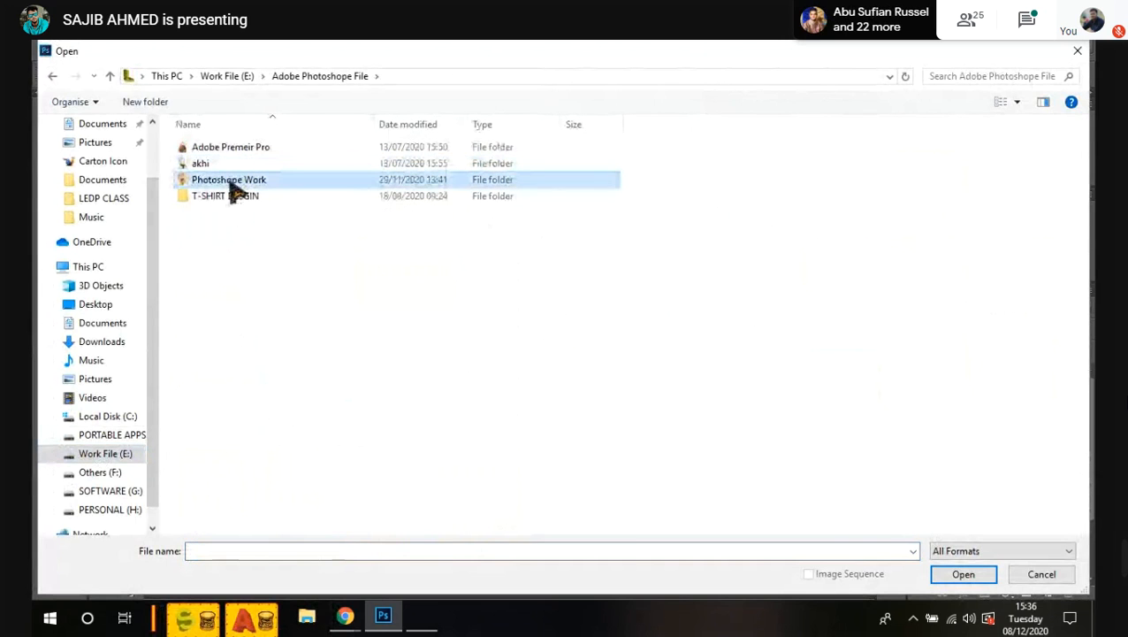
double_click(232, 186)
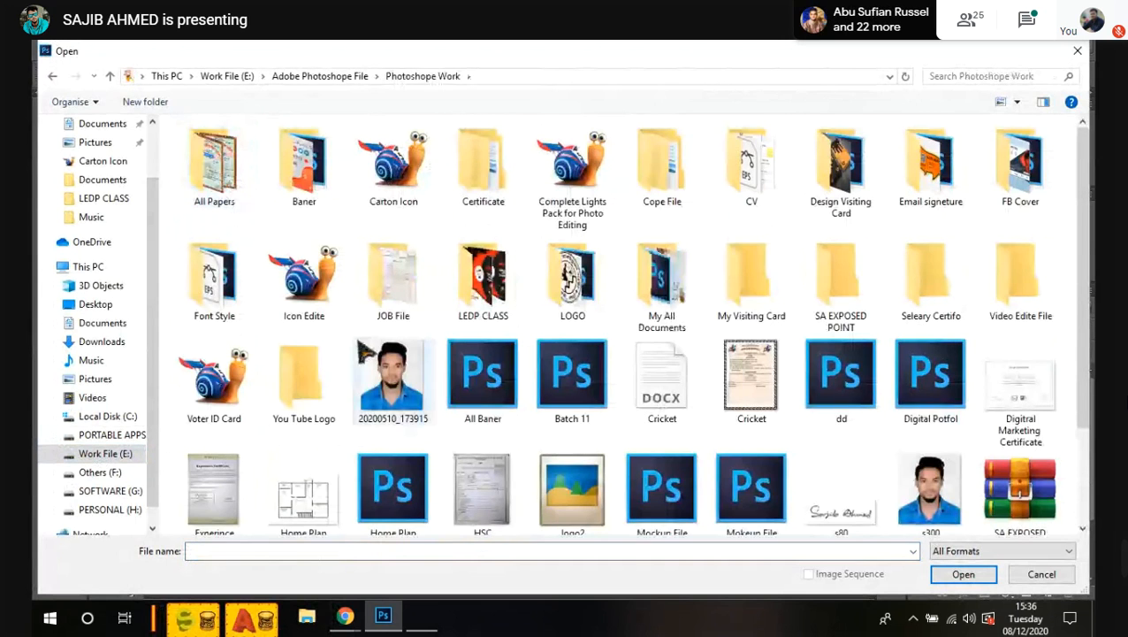
scroll(531, 271, "down", 5)
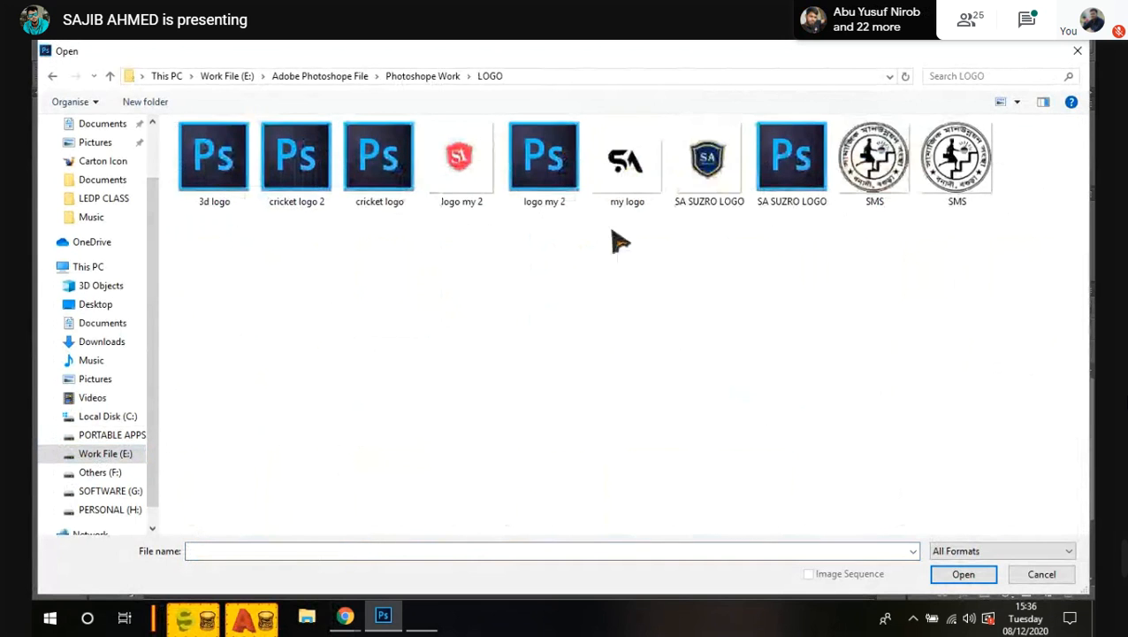
double_click(462, 158)
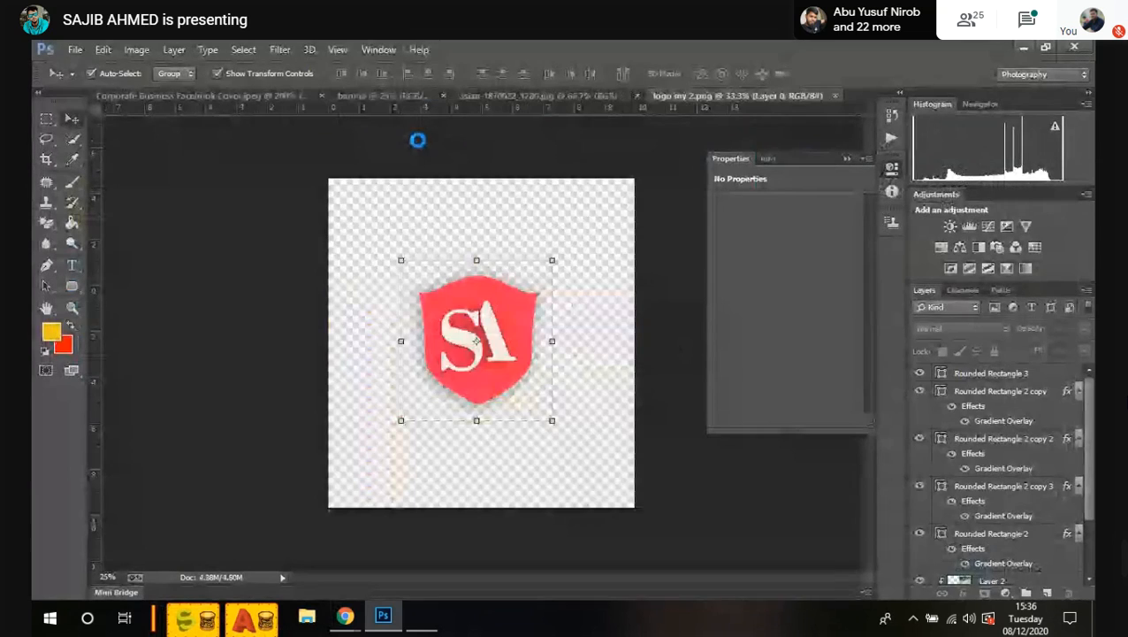
Step: Drag the SA shield logo from logo my 2 into the banner document as Layer 3
left_click_drag(478, 262, 407, 335)
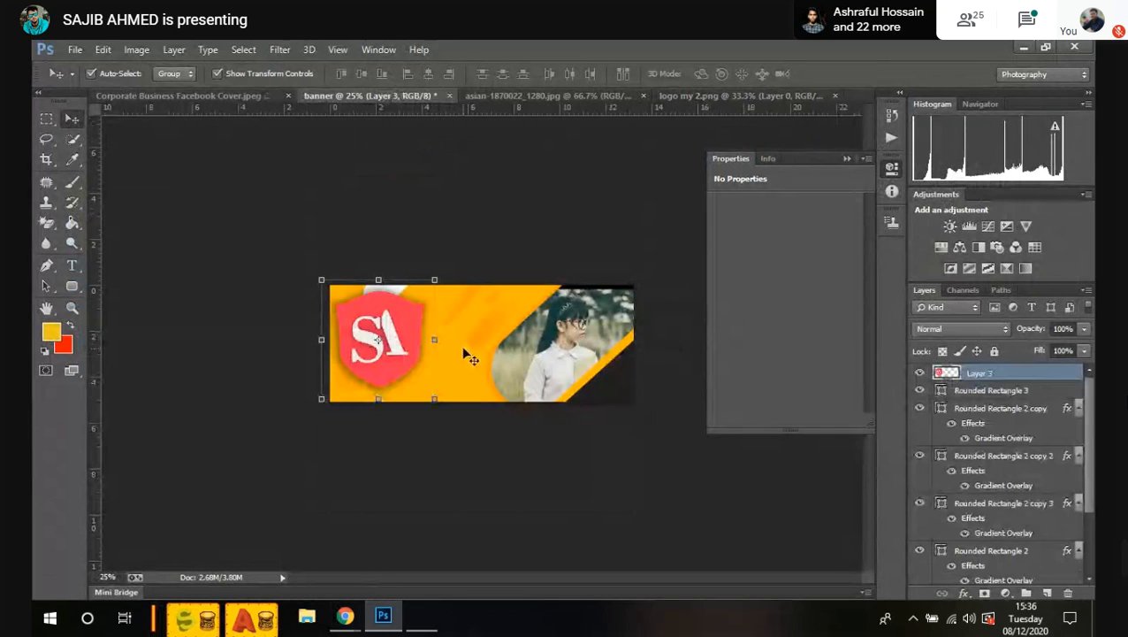
key("ctrl+plus")
key("ctrl+plus")
key("ctrl+plus")
key("ctrl+plus")
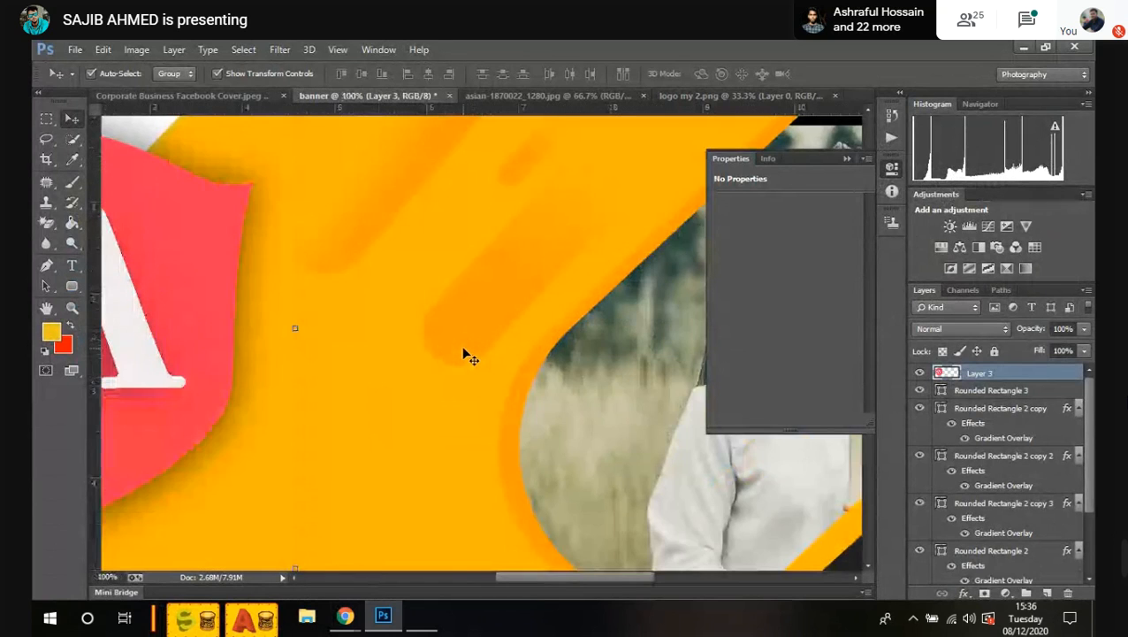
left_click_drag(445, 372, 662, 445)
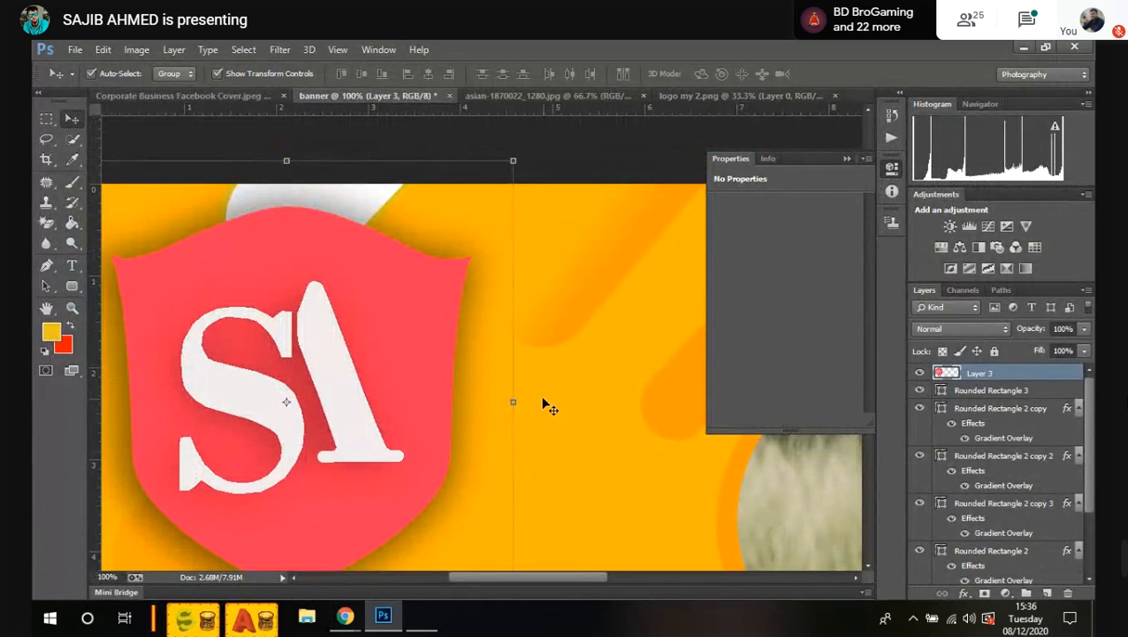
key("ctrl+minus")
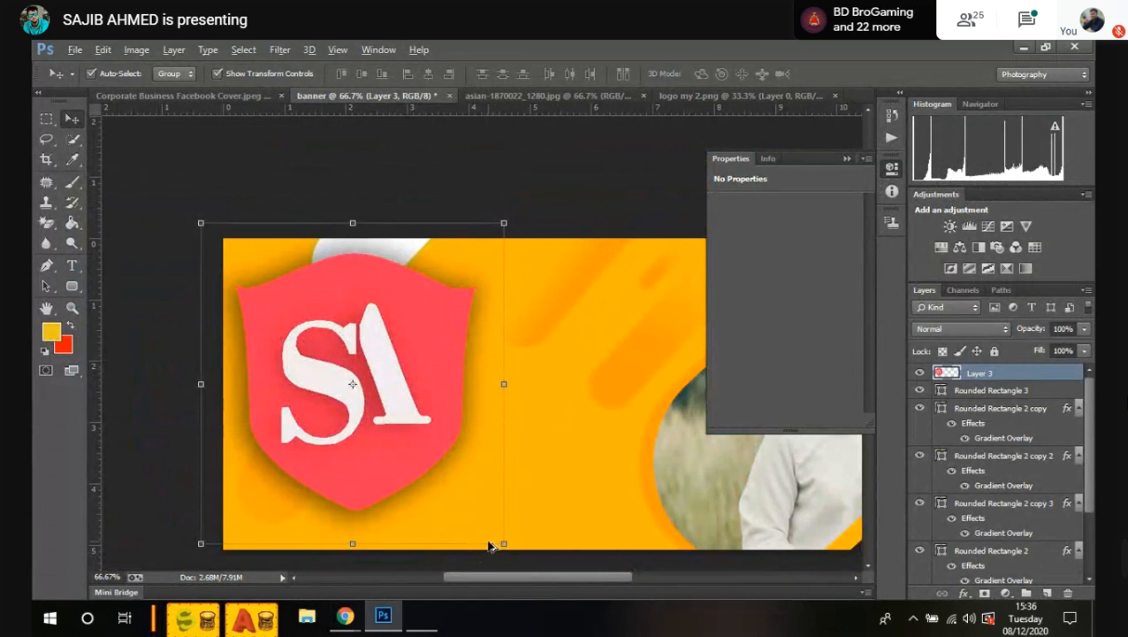
Step: Scale the logo to about 12.7% and place it inside the top-left white pill
left_click_drag(502, 541, 361, 276)
key("Return")
left_click_drag(359, 275, 356, 270)
left_click(499, 229)
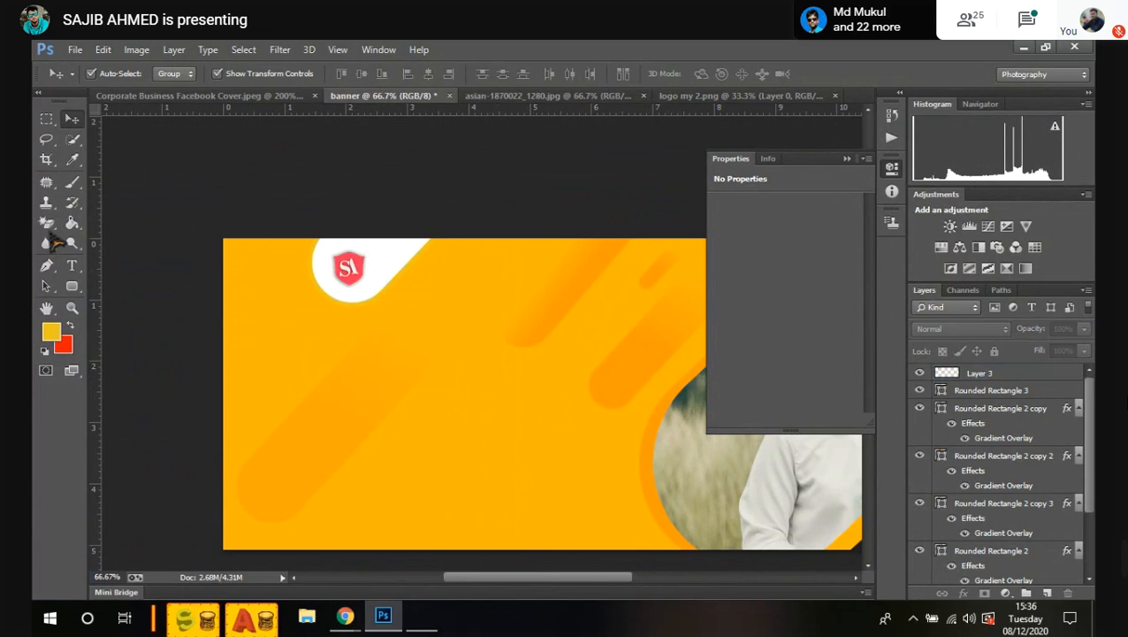
left_click(72, 265)
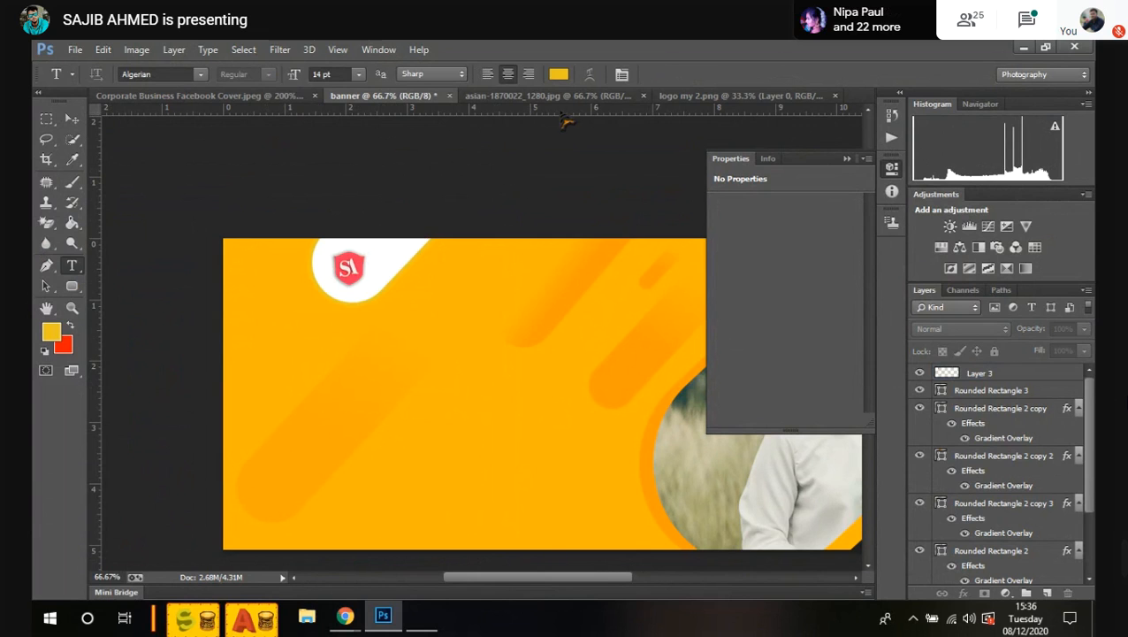
Step: After checking the reference cover, set the text colour to black
left_click(156, 97)
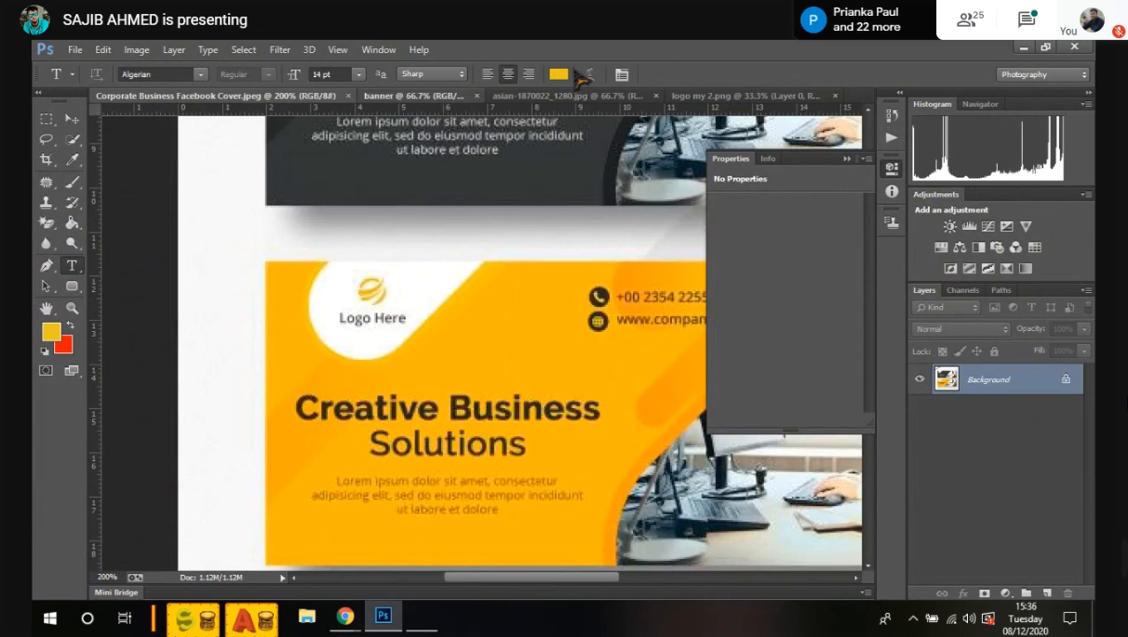
left_click(414, 95)
left_click(559, 75)
left_click_drag(649, 486, 613, 546)
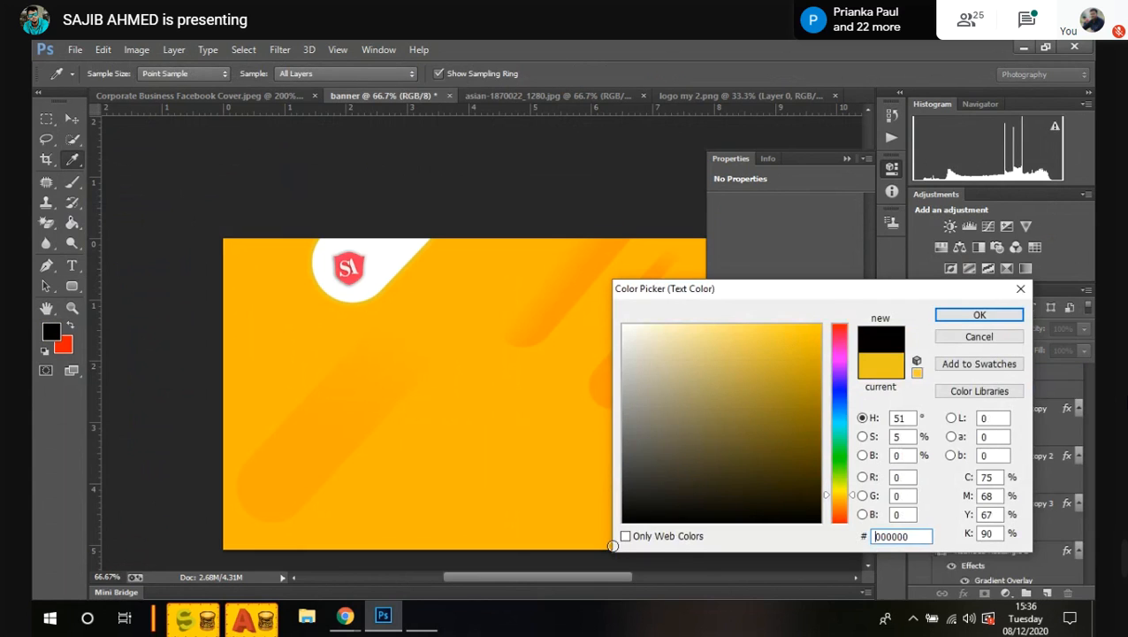
left_click(980, 314)
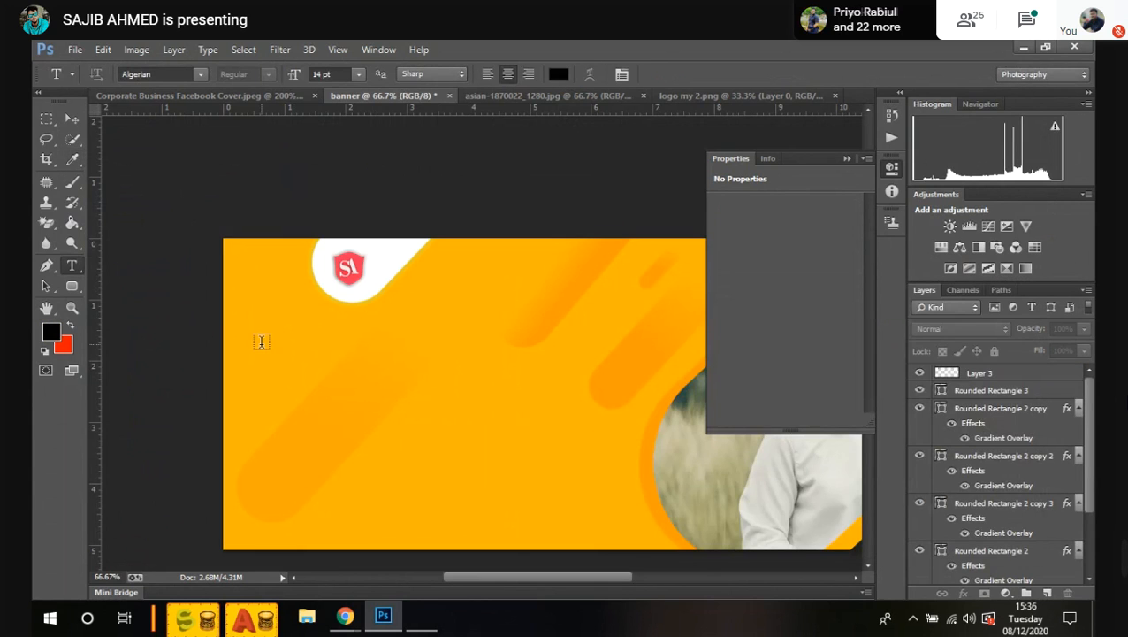
Step: Type the heading 'SA EXPOSED POINT' on the banner's left side
left_click(261, 342)
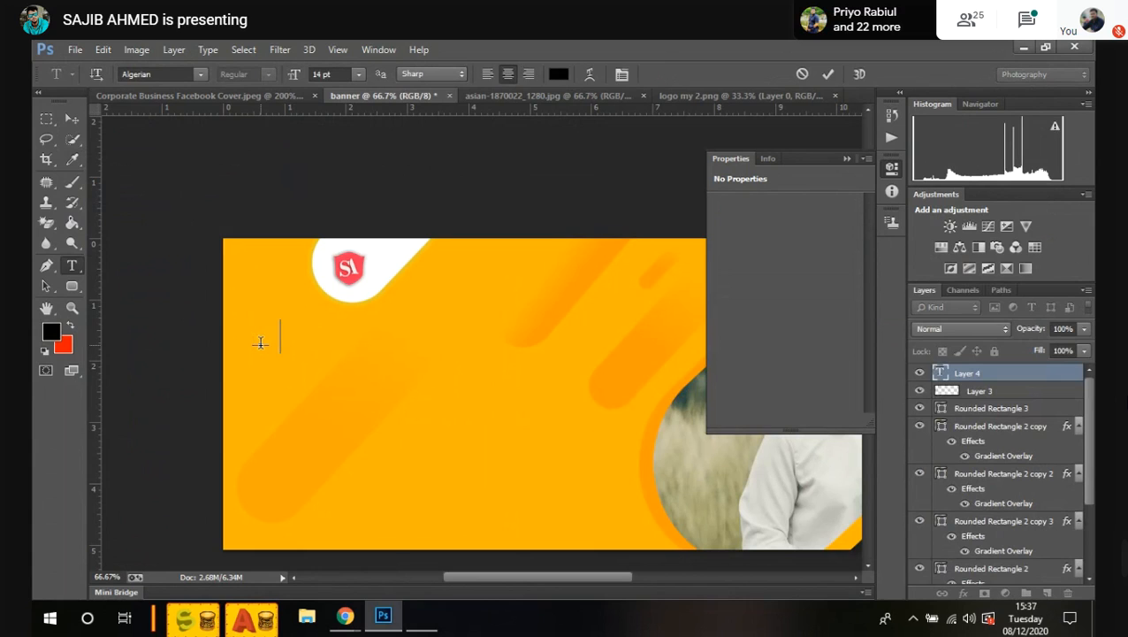
type("SA EXPOE")
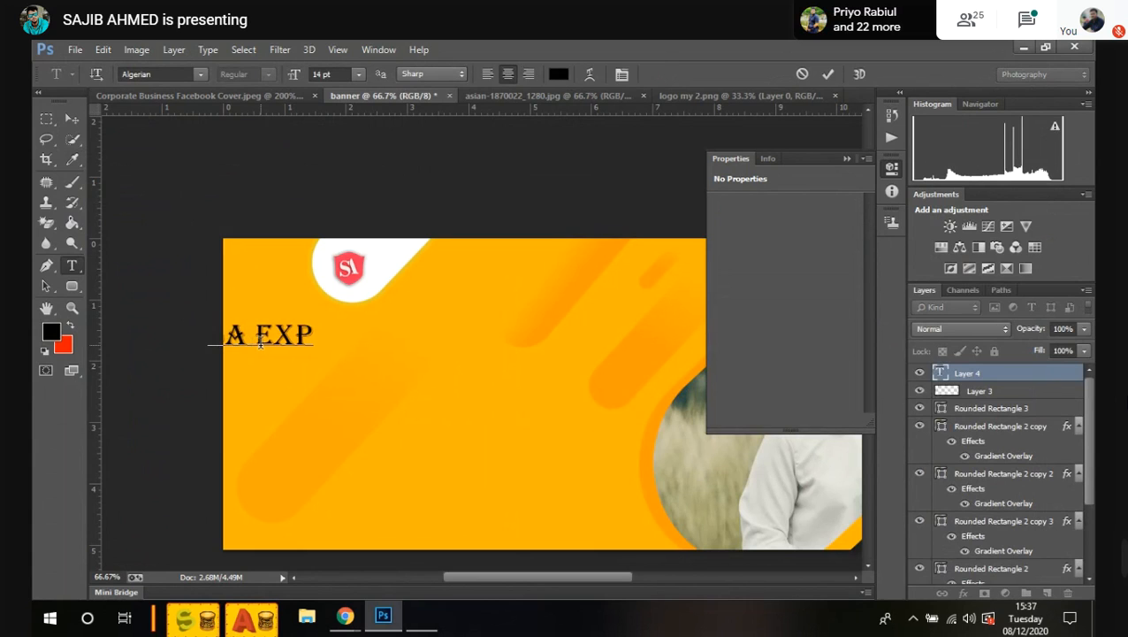
key("BackSpace")
type("SED ")
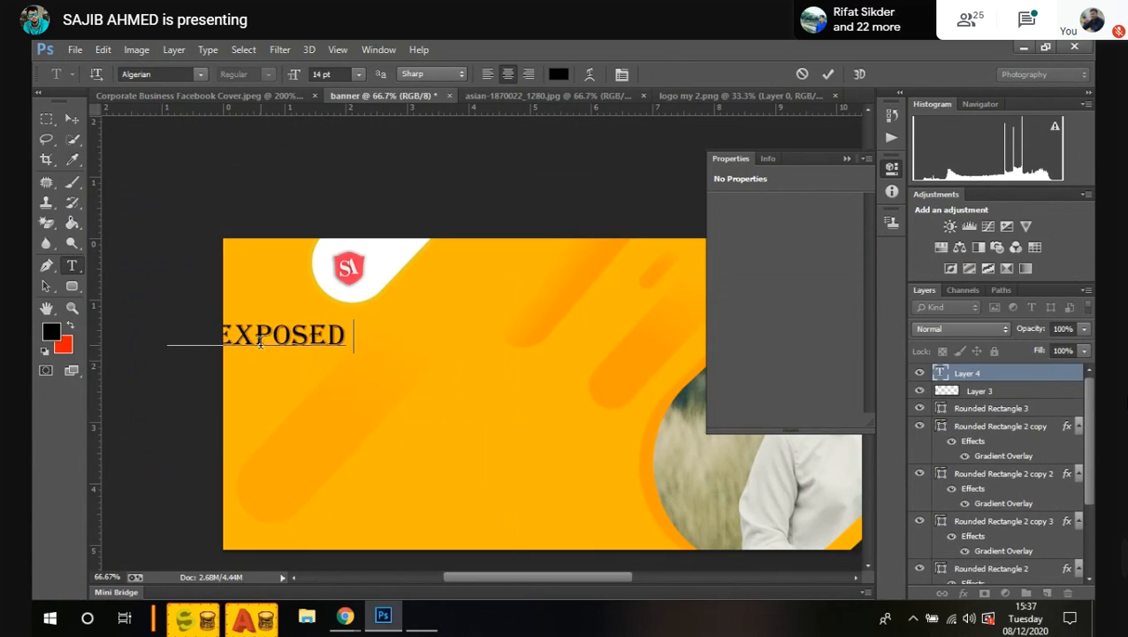
type("POINT")
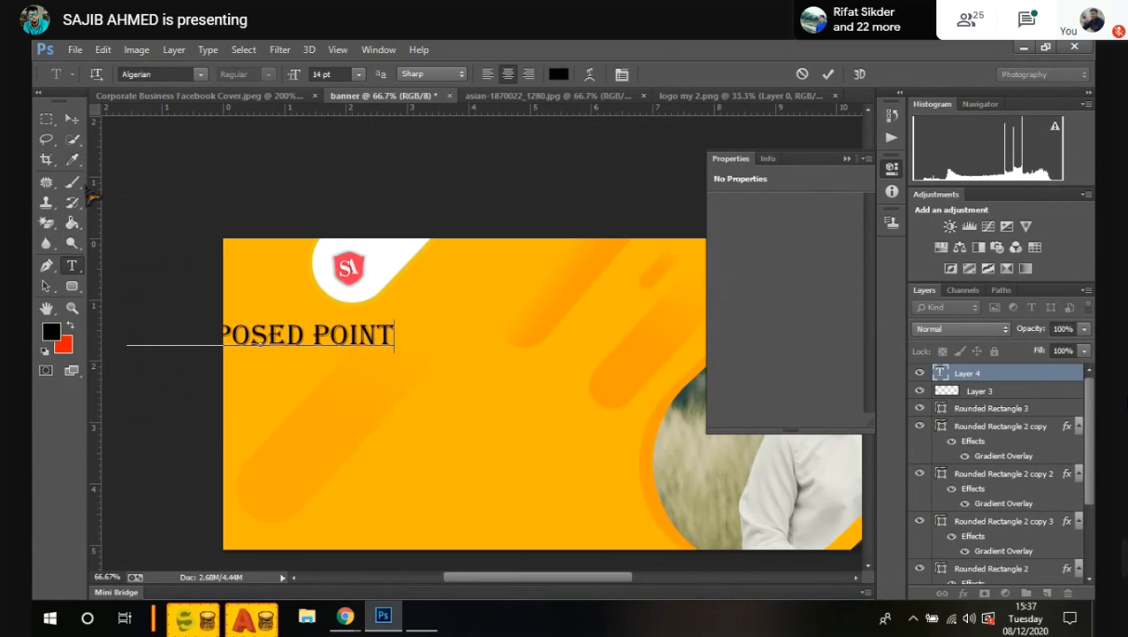
left_click(73, 117)
Step: Move the heading fully onto the banner below the logo and shrink it slightly
left_click_drag(294, 340, 410, 344)
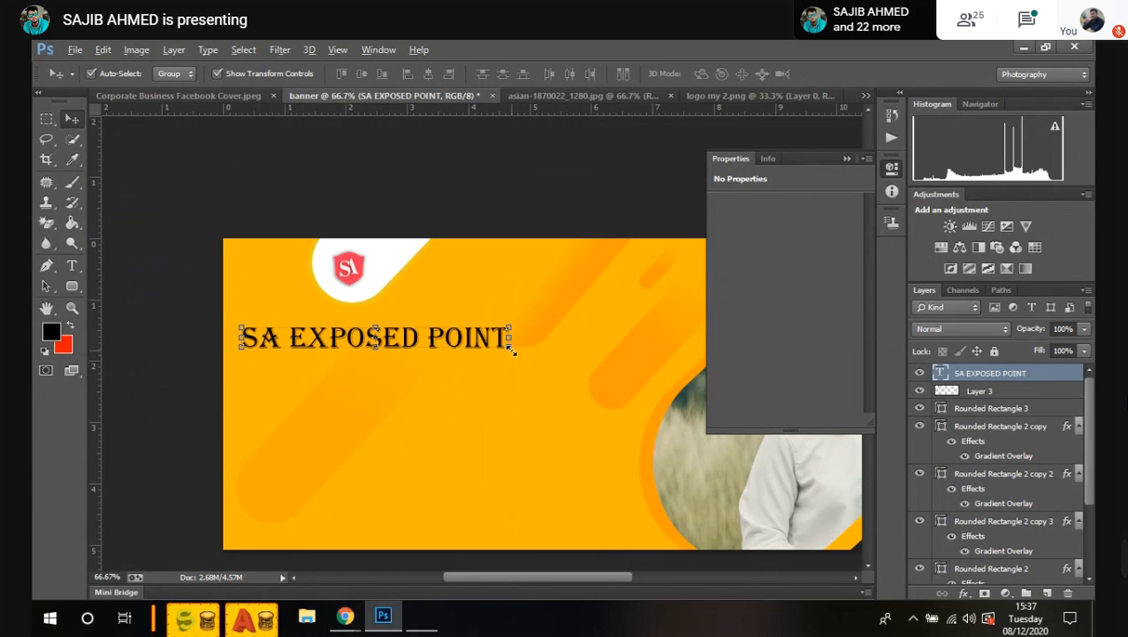
left_click_drag(513, 351, 499, 351)
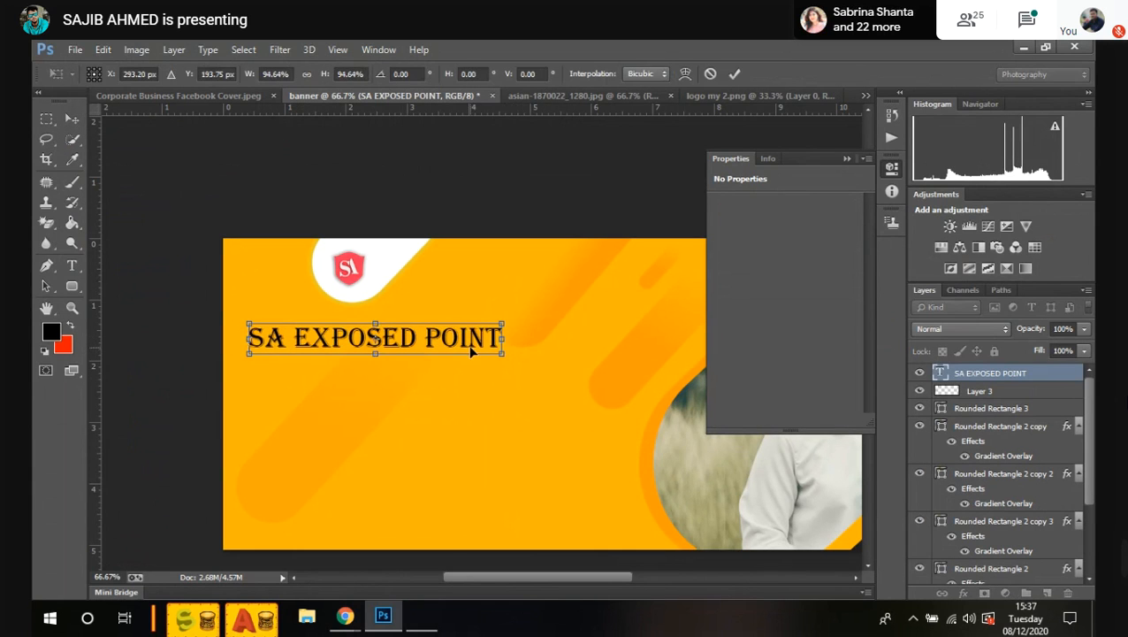
key("Return")
left_click(421, 188)
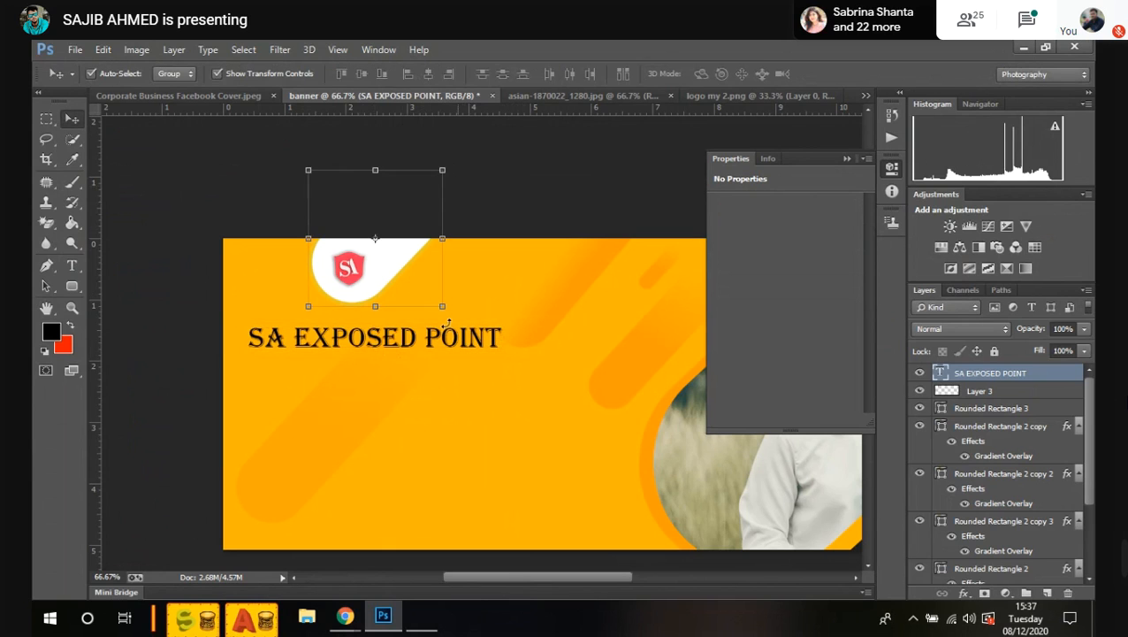
left_click(580, 211)
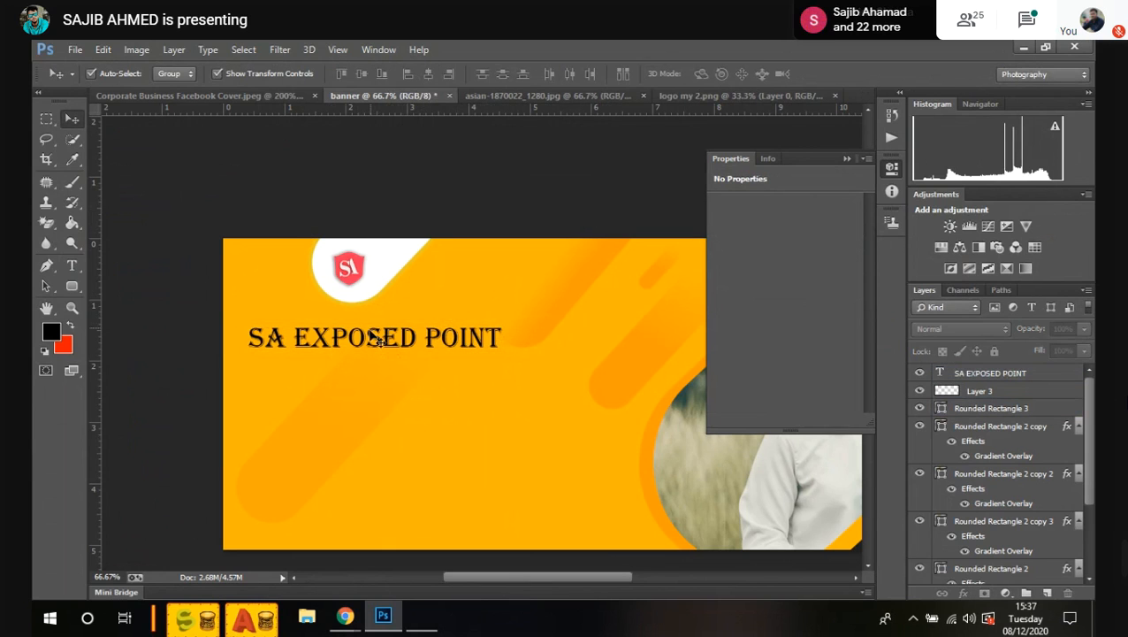
left_click_drag(373, 341, 365, 340)
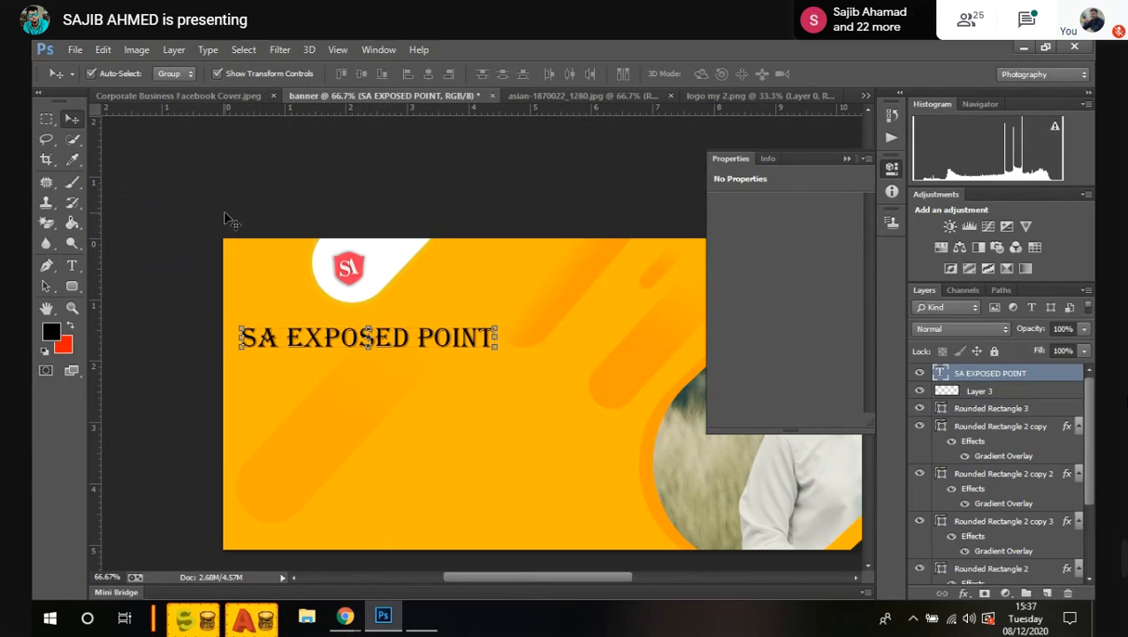
left_click(294, 334)
left_click_drag(296, 337, 296, 332)
left_click(161, 191)
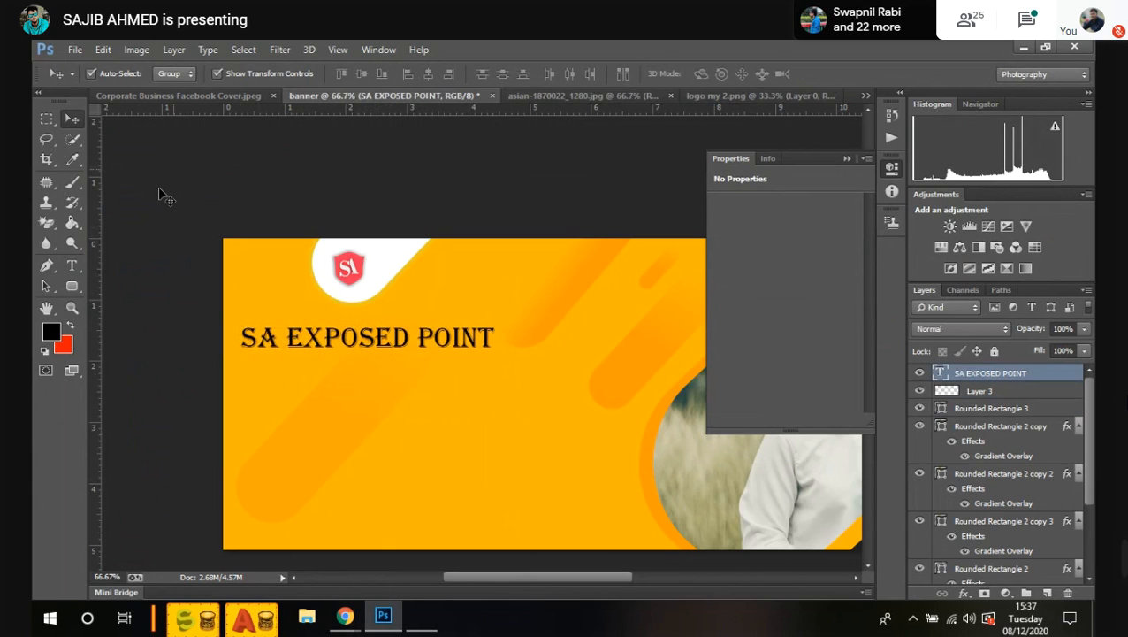
Step: Type the designer's name as a black Algerian text line and position it directly under SA EXPOSED POINT
left_click(72, 267)
left_click(253, 381)
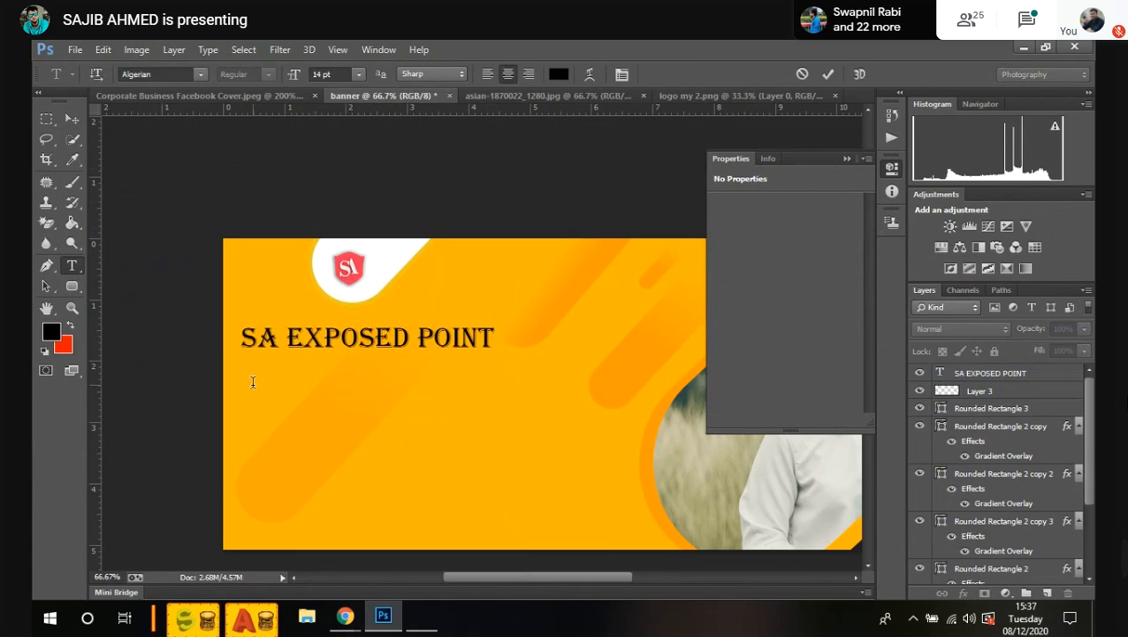
type("SA  ")
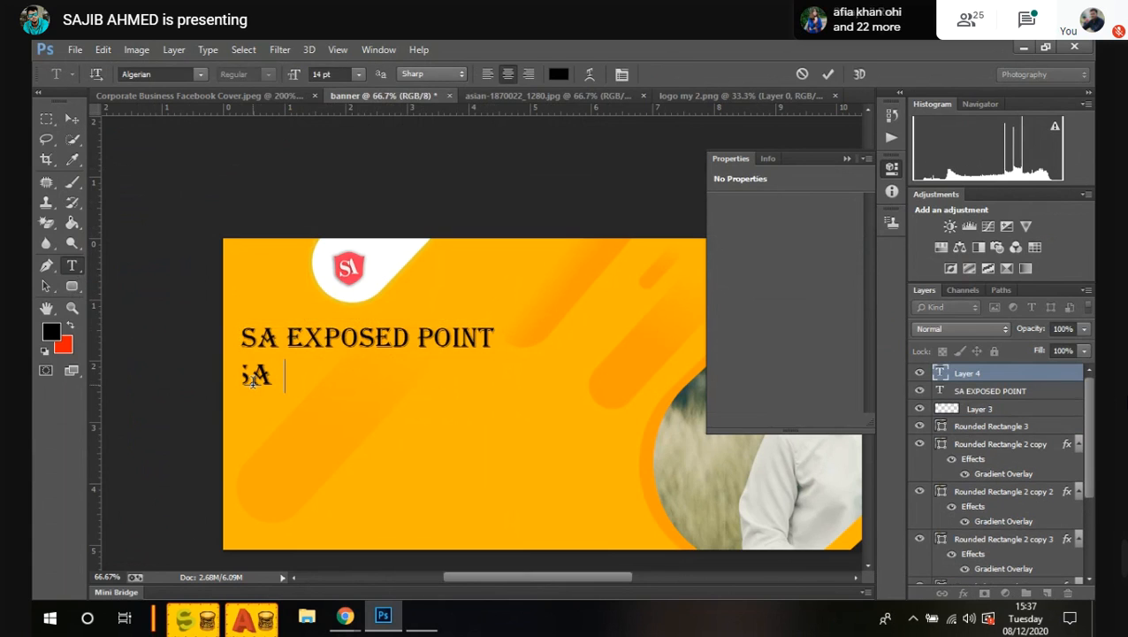
type("JIB AG")
key("BackSpace")
type("H")
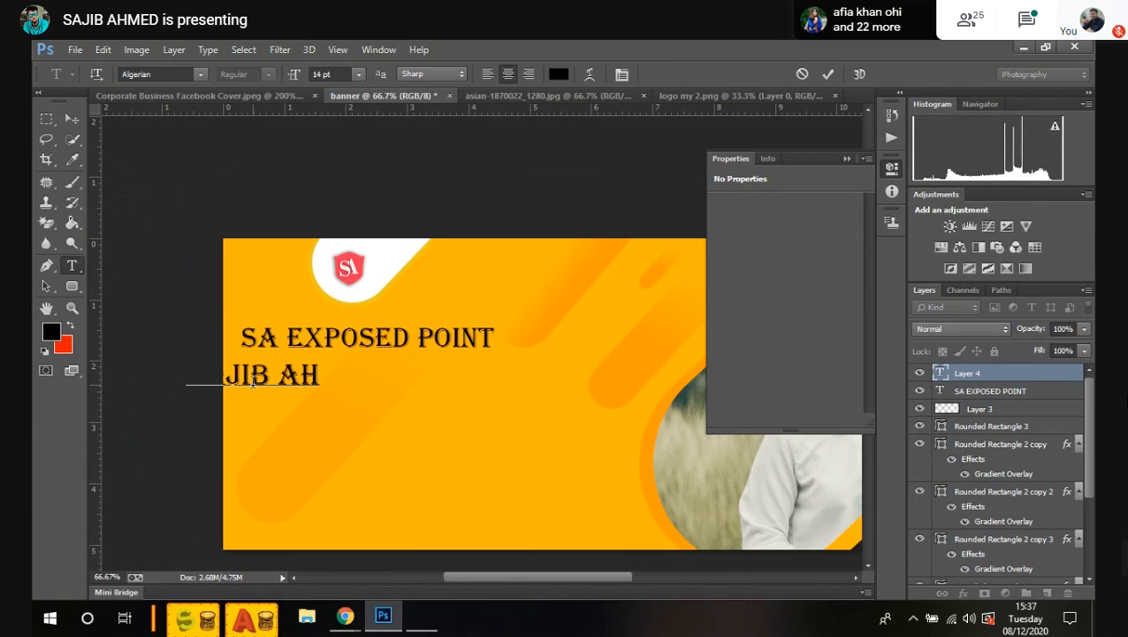
type("MED")
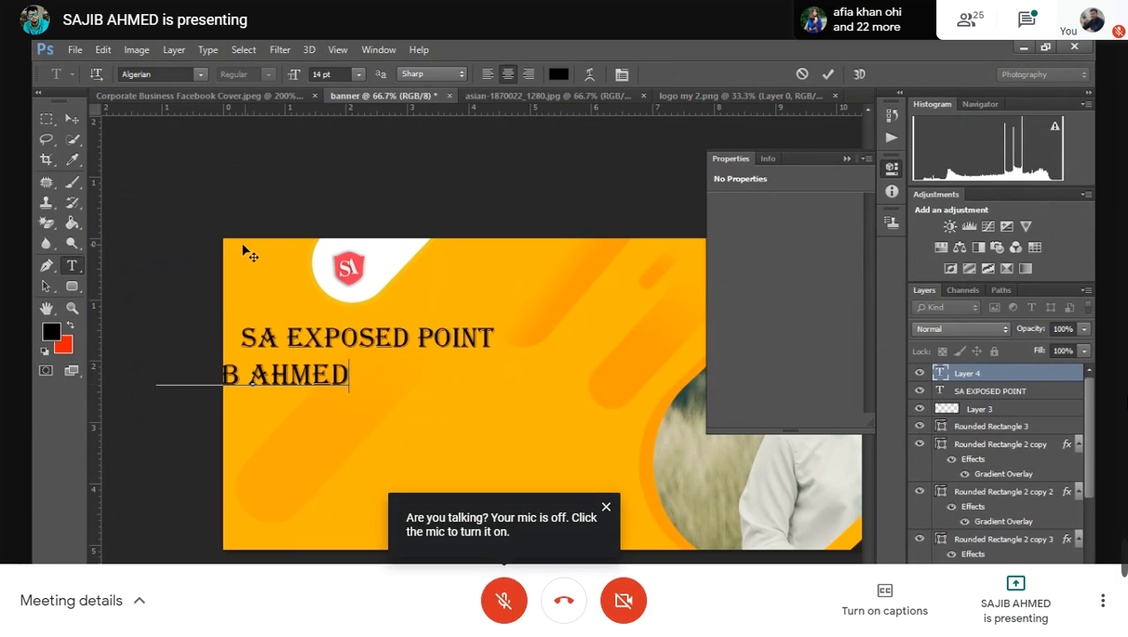
left_click(73, 119)
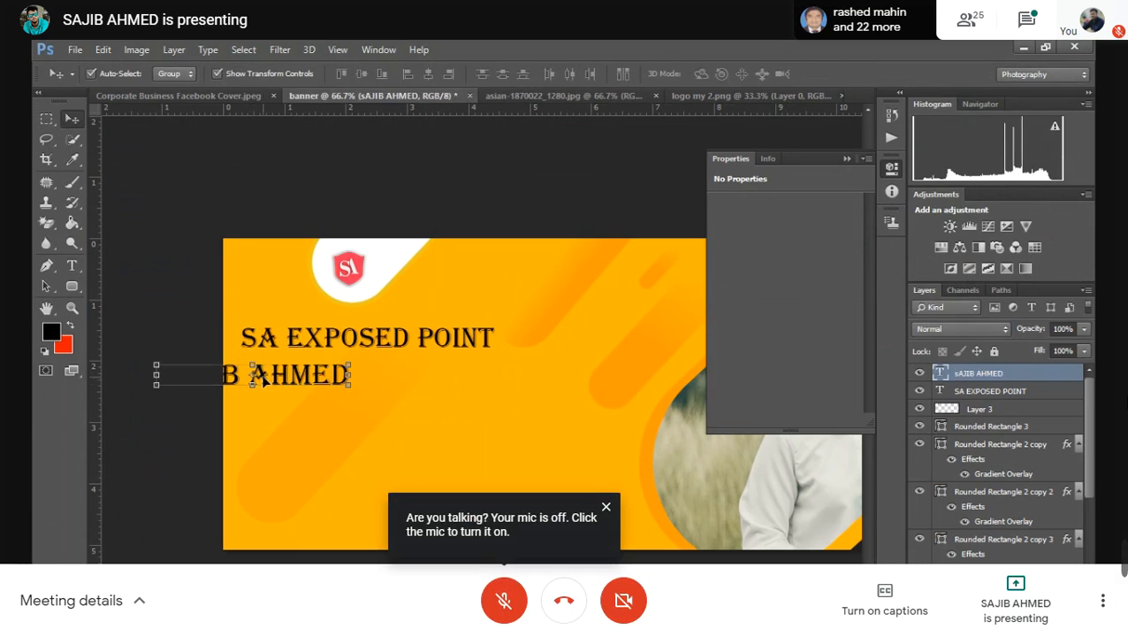
left_click_drag(263, 378, 348, 385)
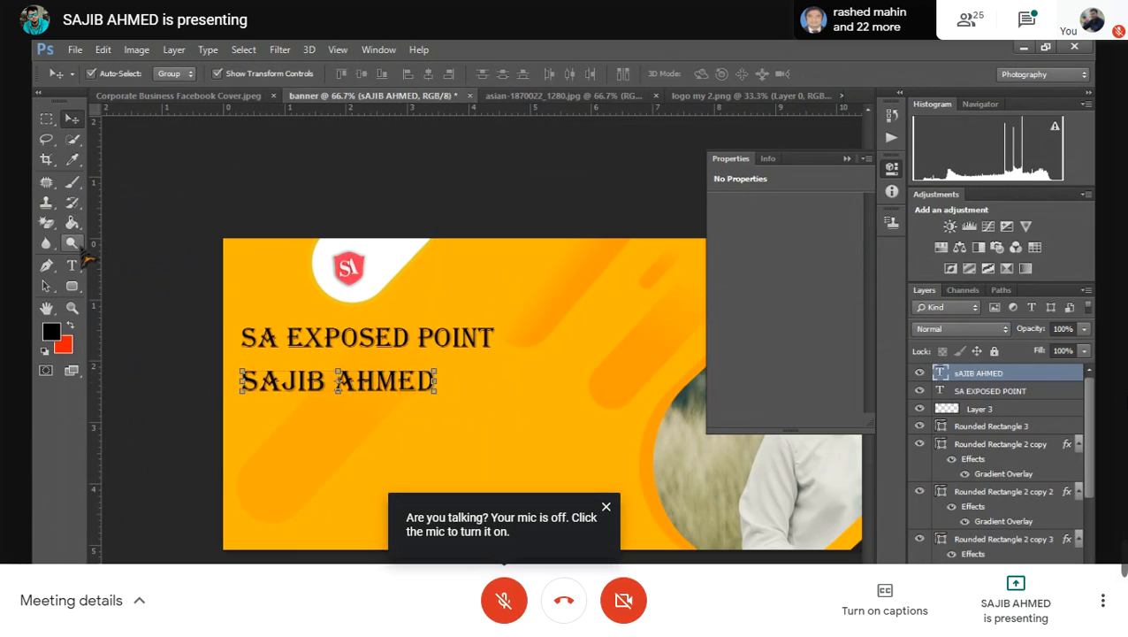
left_click(72, 266)
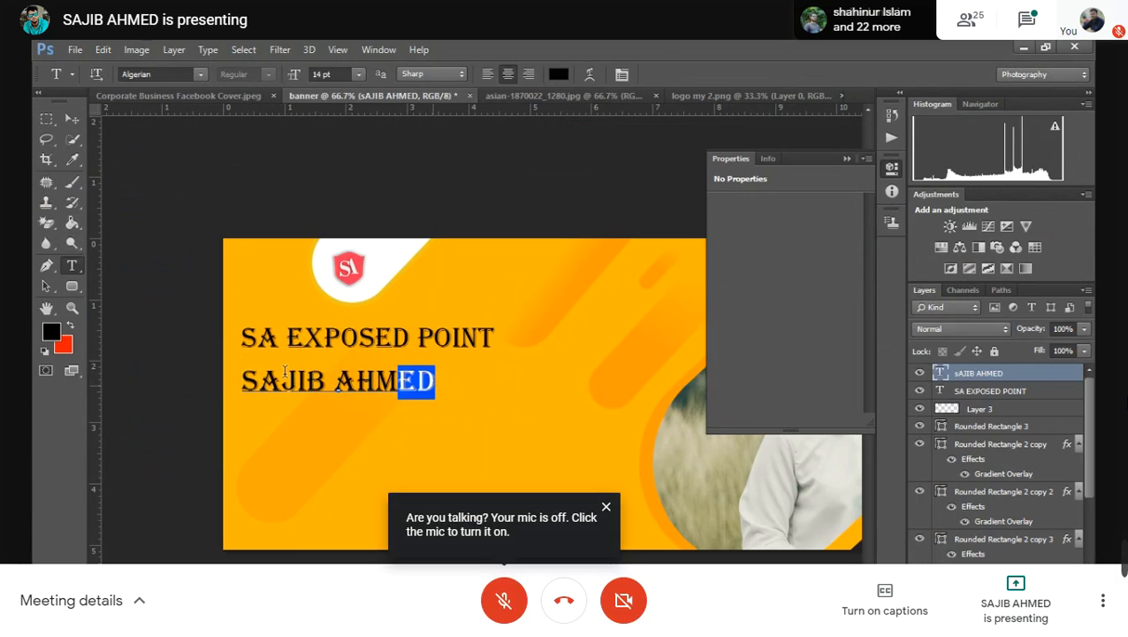
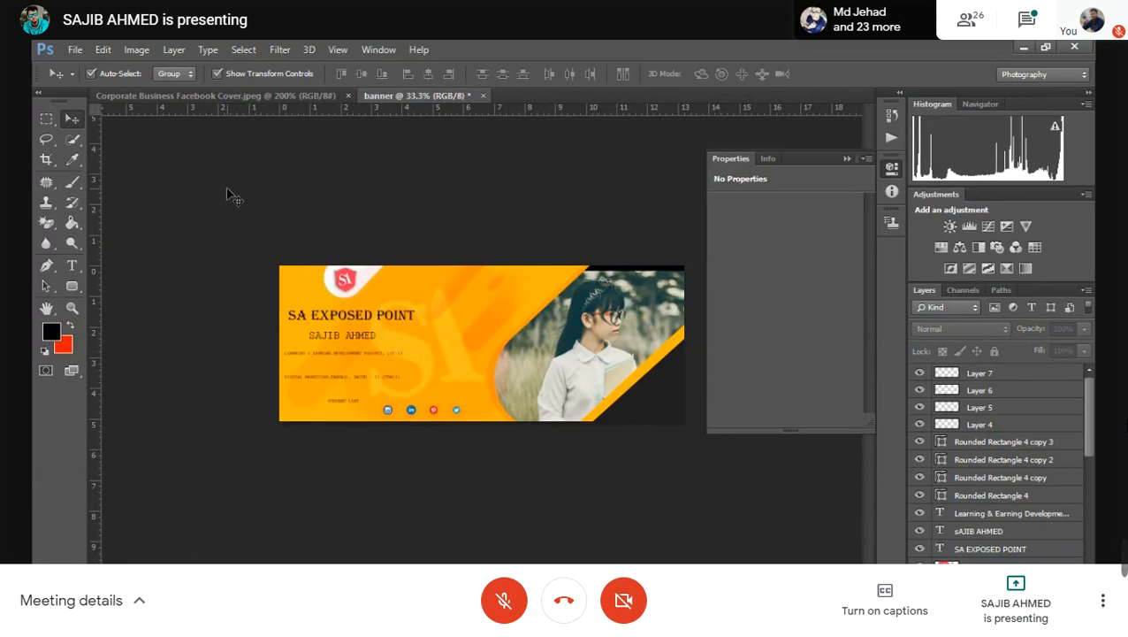
Step: Delete the faint SA watermark layer from the banner
left_click(426, 350)
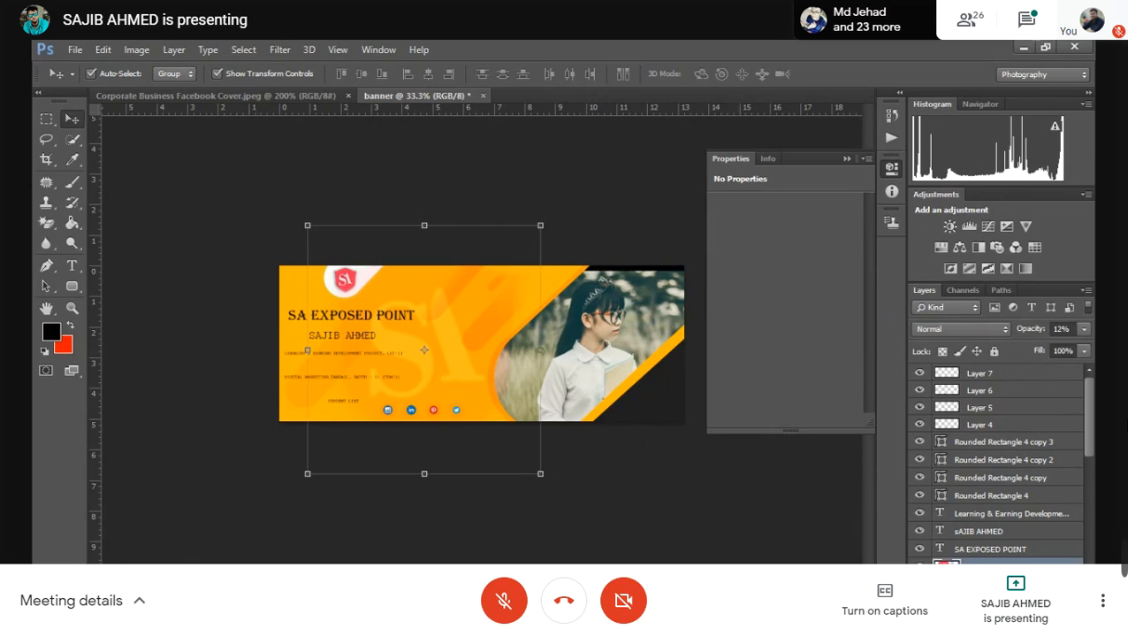
key("Delete")
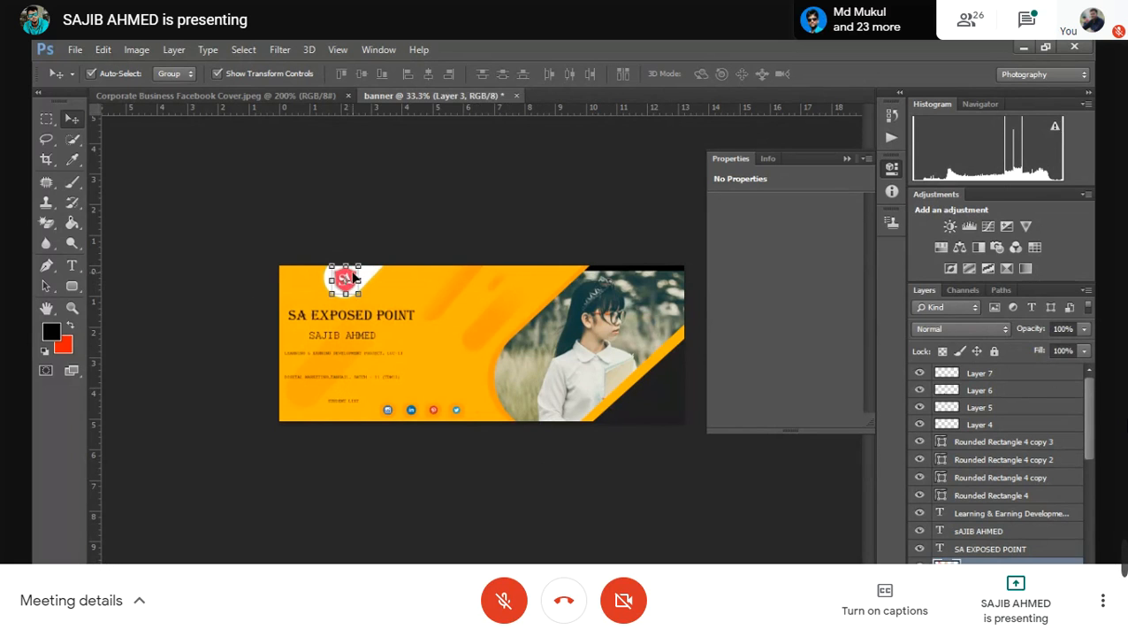
Step: Place an enlarged SA logo copy mid-banner, fade it to 18% opacity, and move it behind the title
key("ctrl+plus")
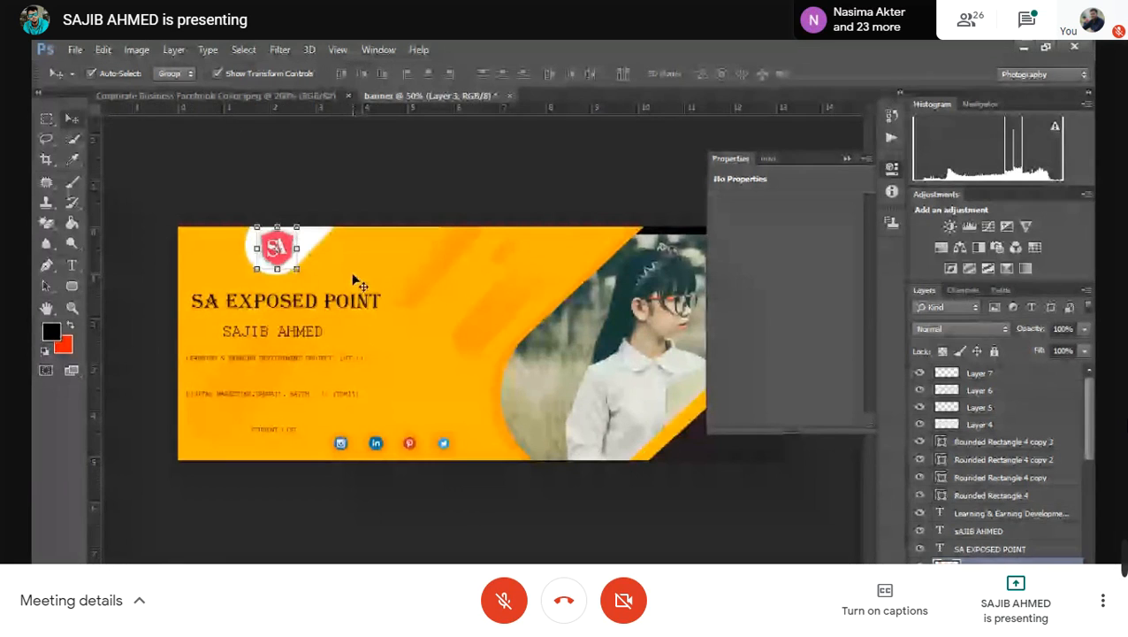
left_click_drag(285, 237, 552, 498)
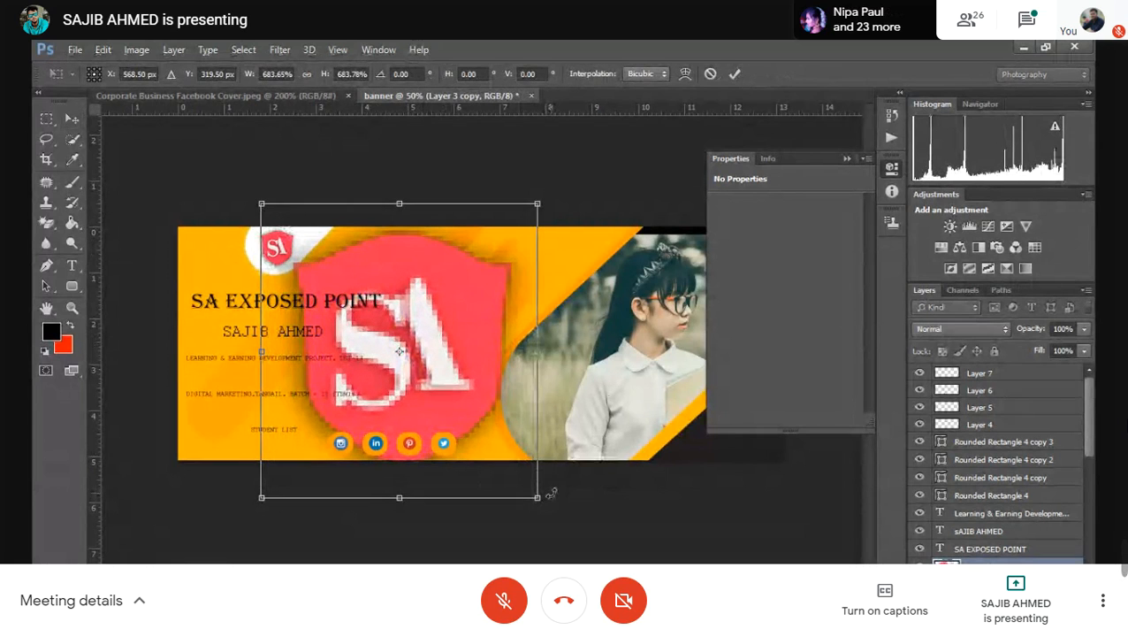
key("Return")
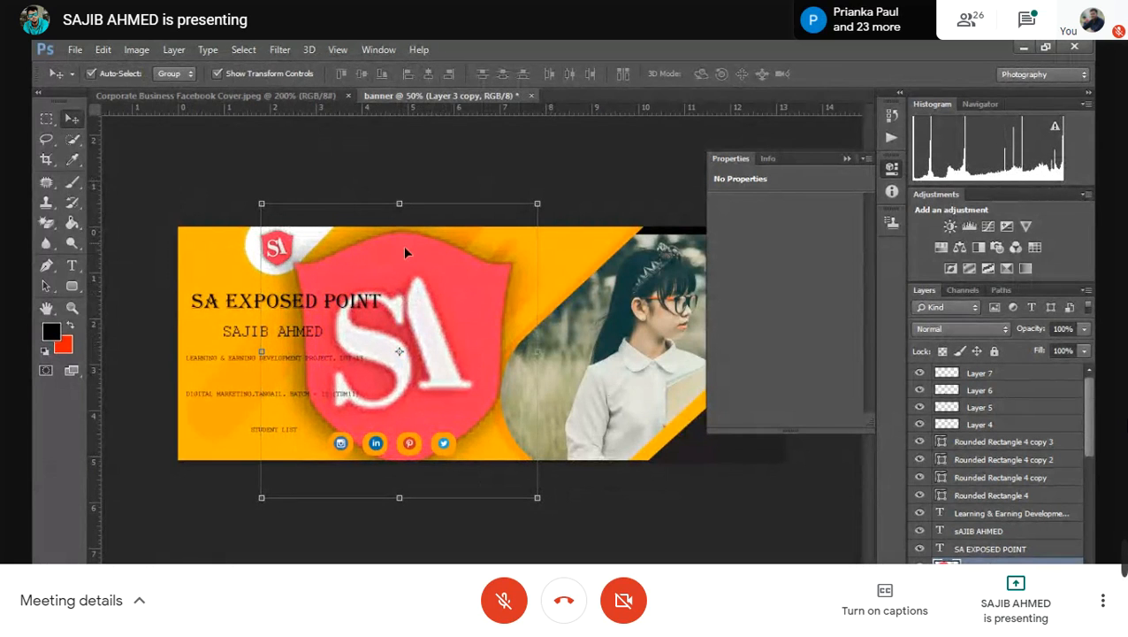
left_click_drag(1086, 336, 1026, 354)
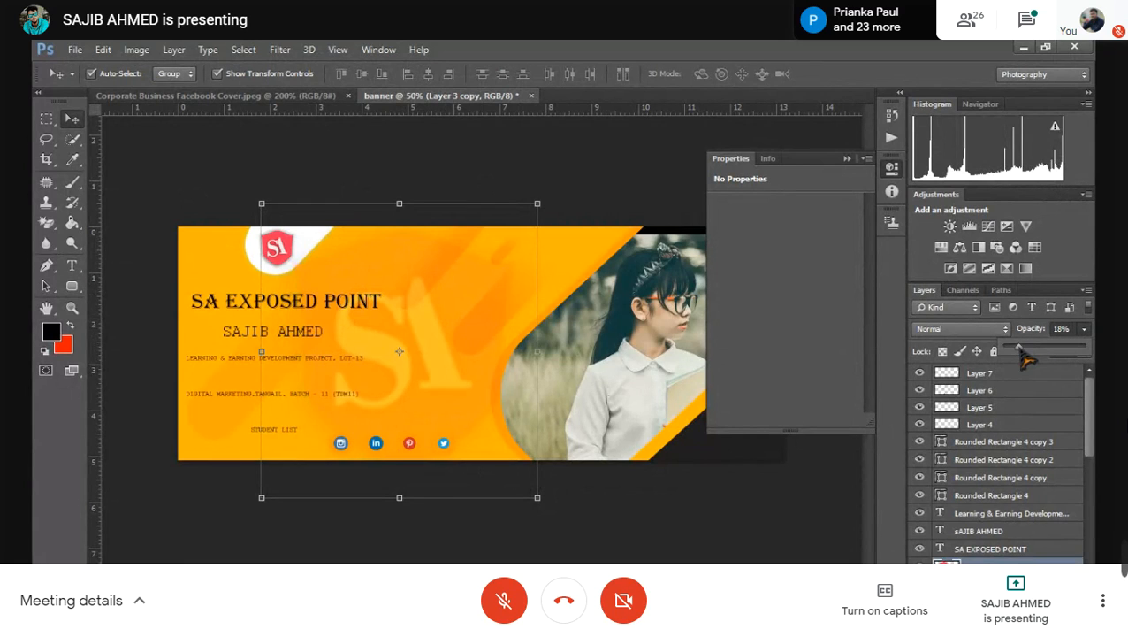
left_click(612, 217)
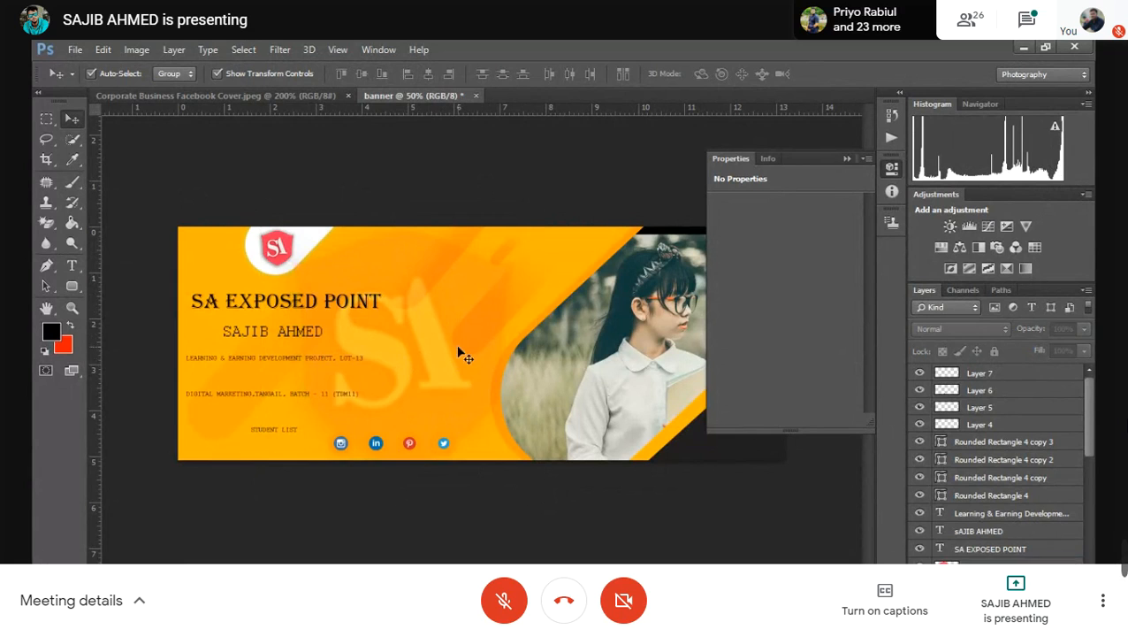
left_click_drag(459, 352, 449, 330)
left_click(526, 176)
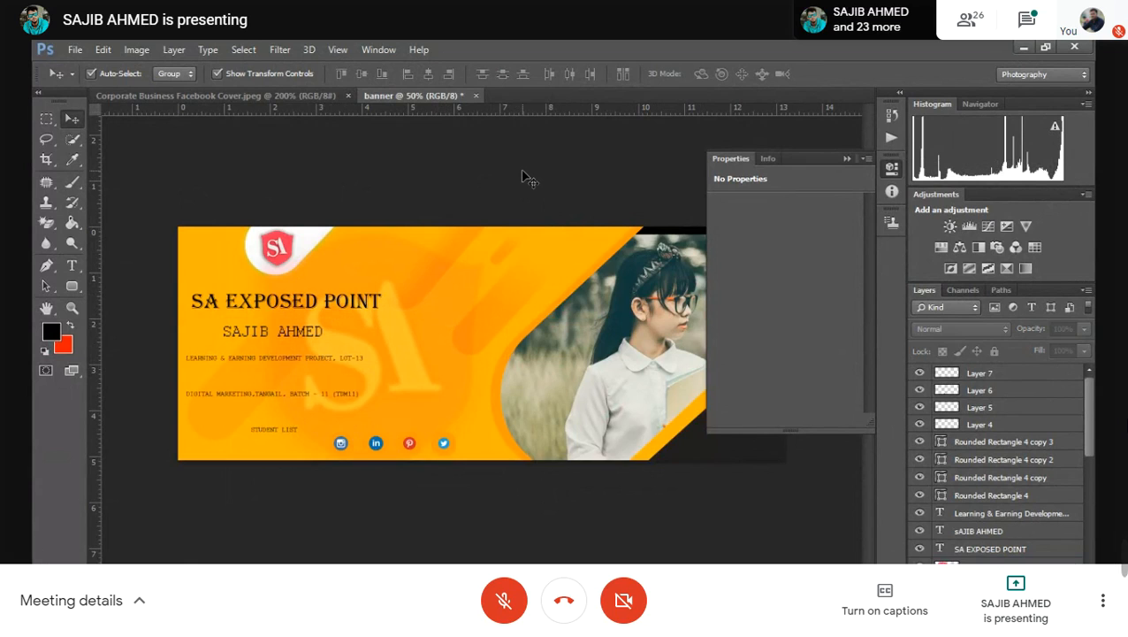
key("ctrl+minus")
key("ctrl+minus")
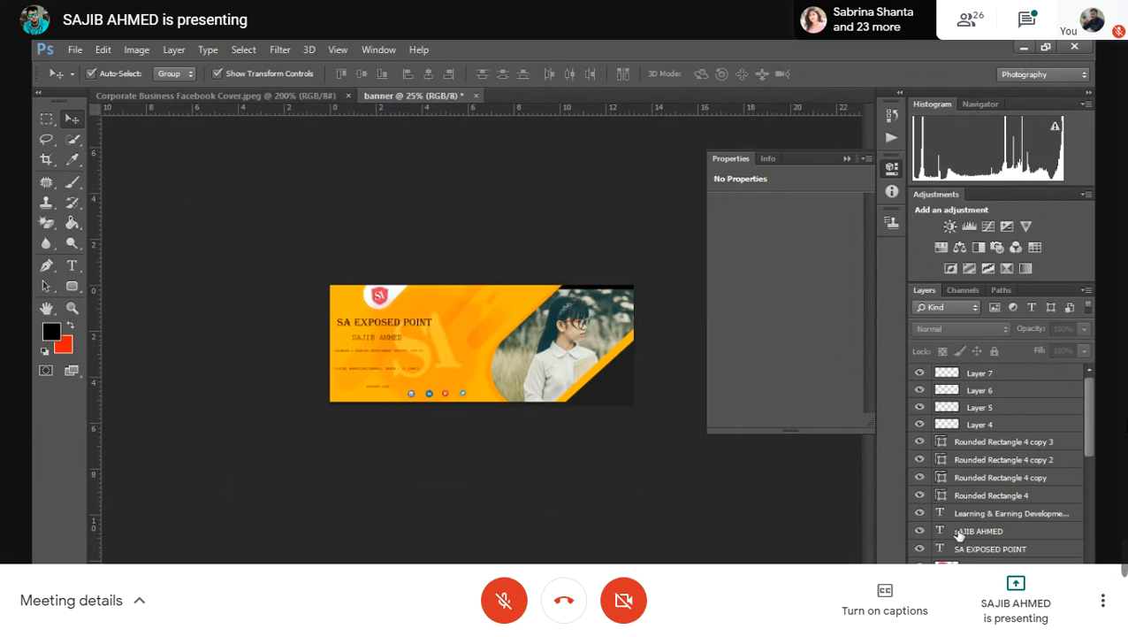
Step: Lower the watermark's fill below 100% and reduce its opacity to about 15%
left_click(981, 561)
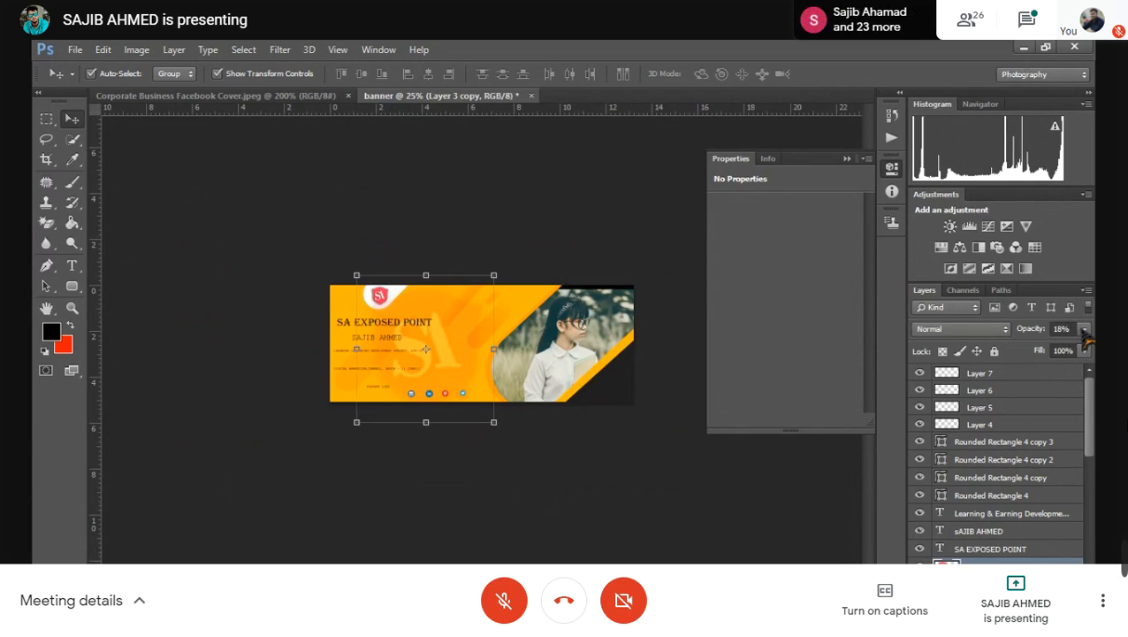
left_click_drag(1085, 351, 1036, 386)
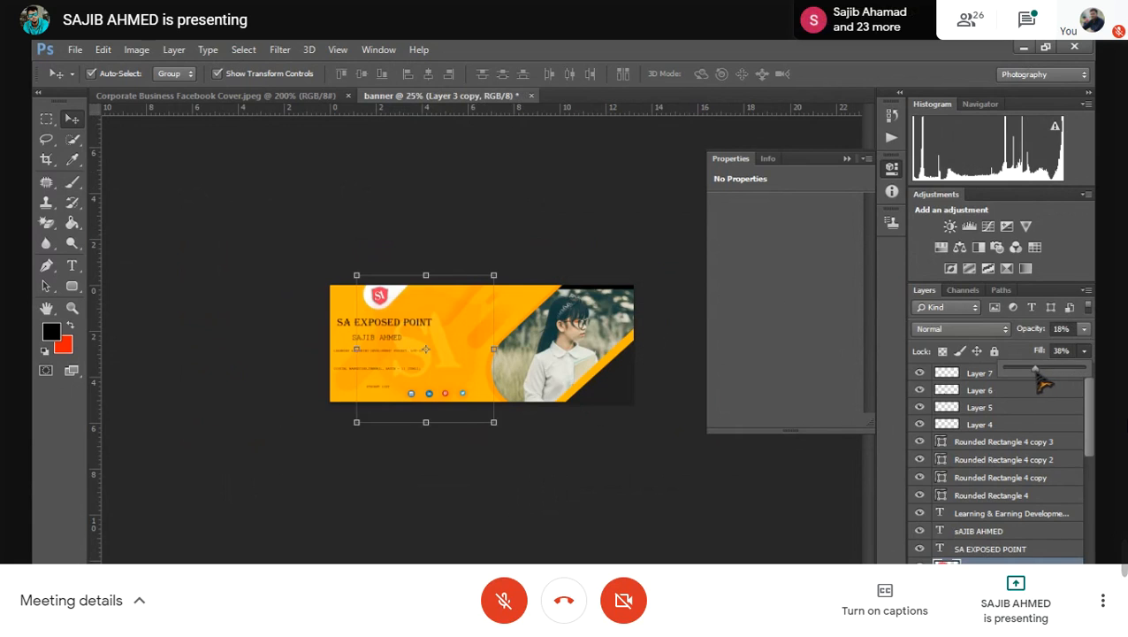
left_click(1083, 329)
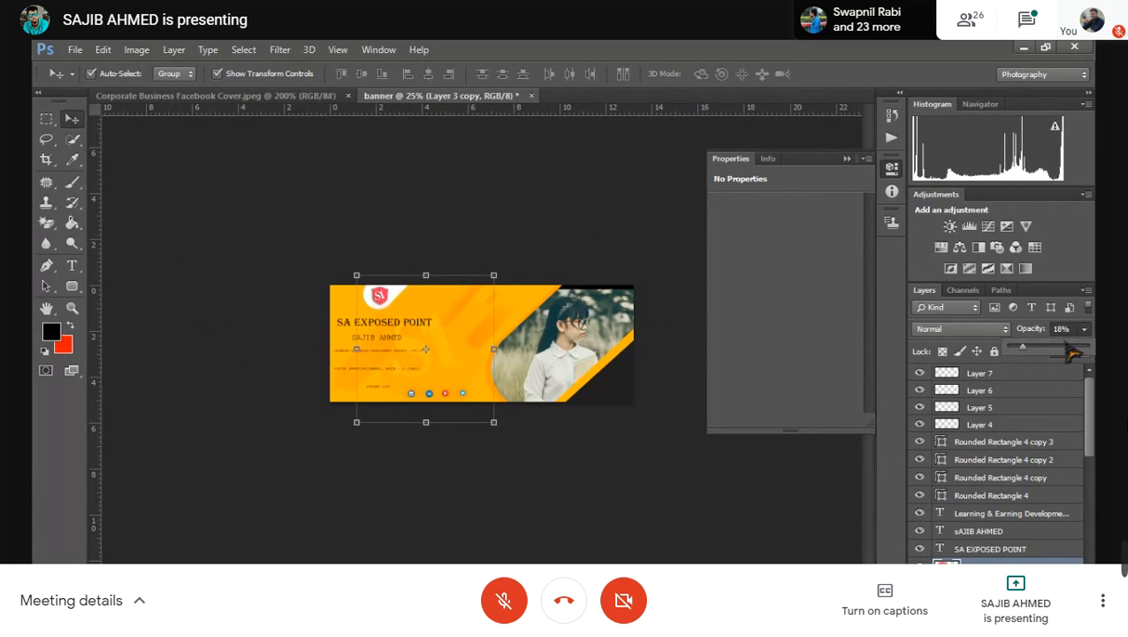
left_click_drag(1024, 347, 1021, 351)
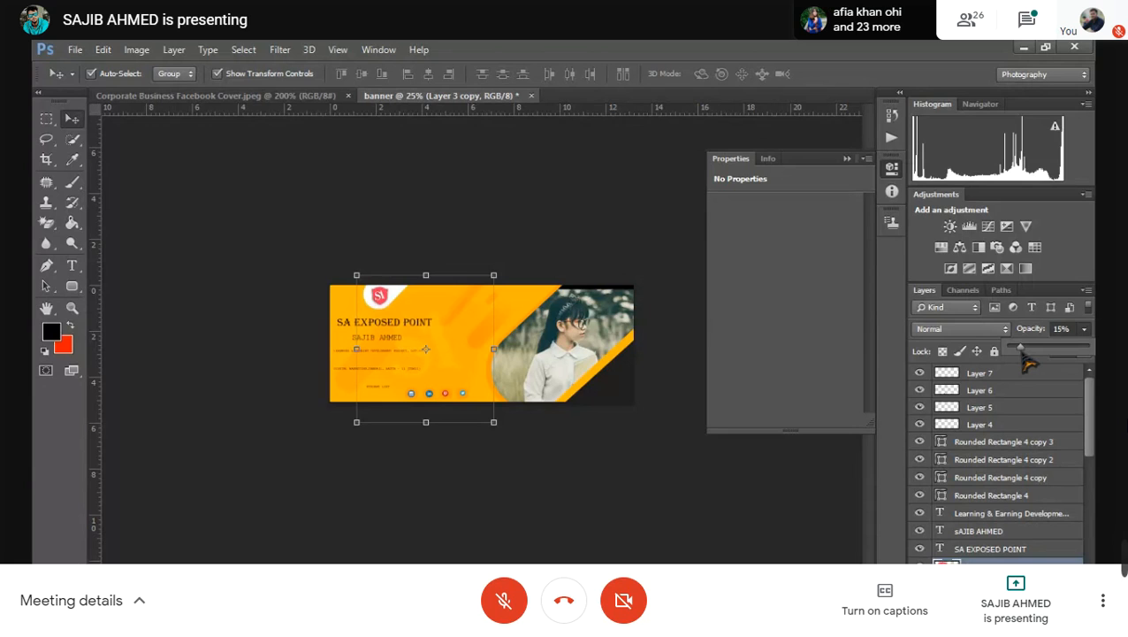
left_click(654, 267)
scroll(655, 266, "up", 1)
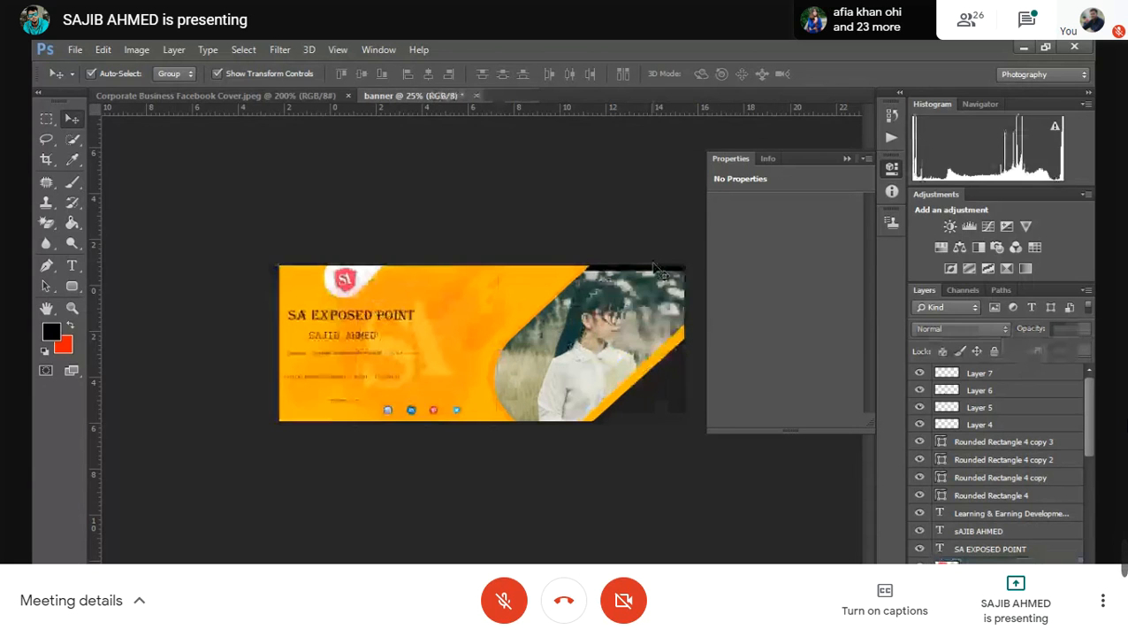
Step: Toggle the microphone on and off twice, leaving it muted, and pin the shared presentation
scroll(654, 266, "up", 1)
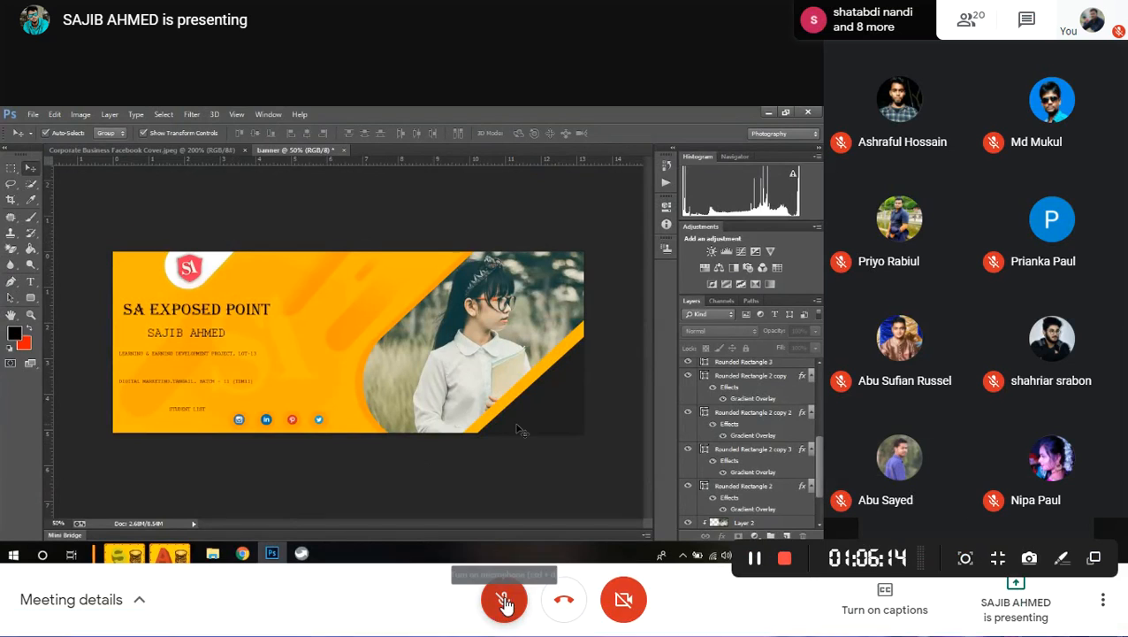
left_click(504, 602)
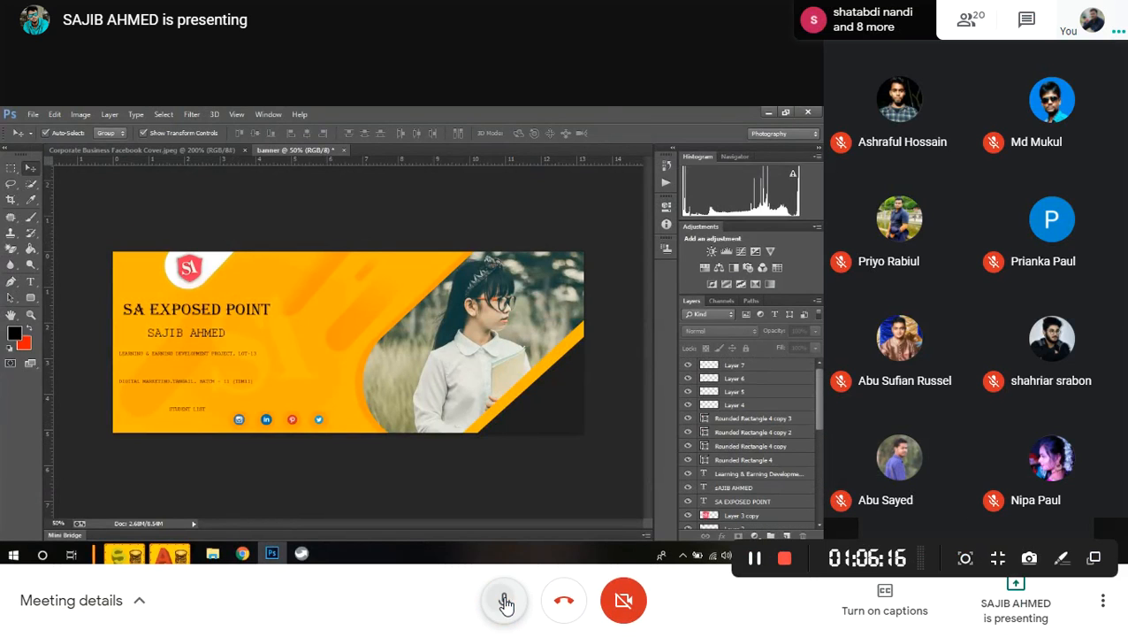
left_click(504, 602)
left_click(504, 602)
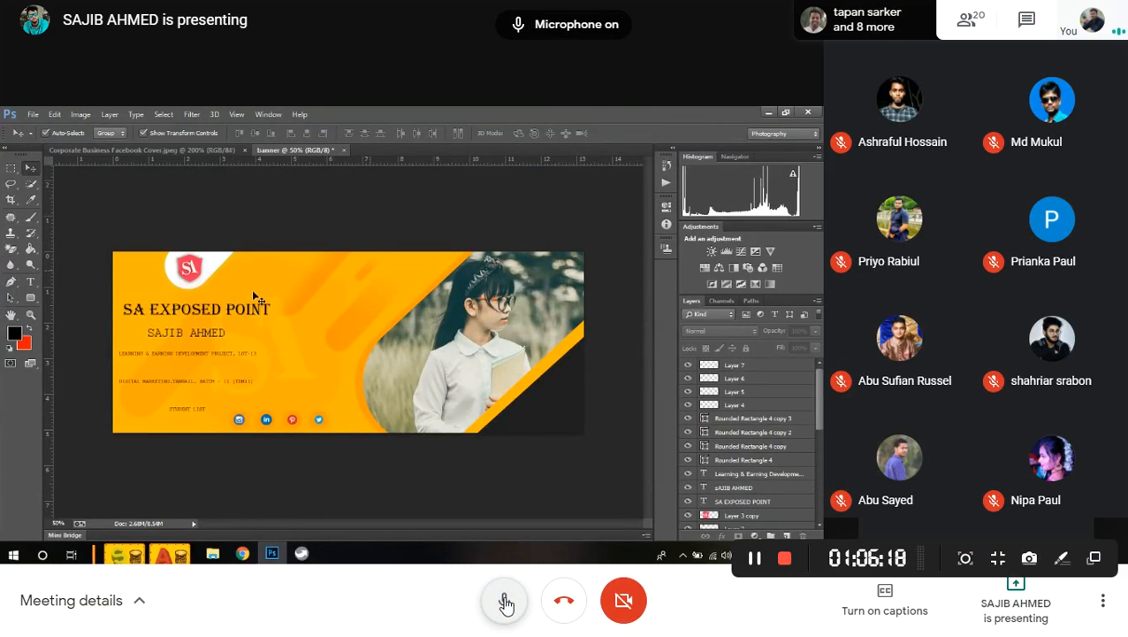
left_click(504, 602)
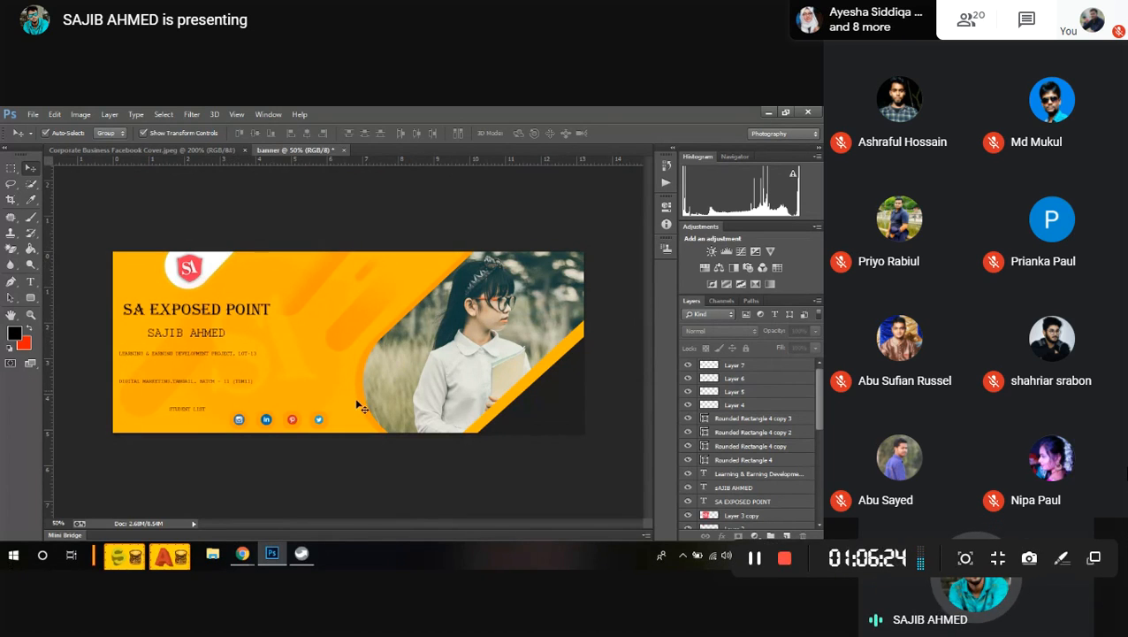
mouse_move(382, 355)
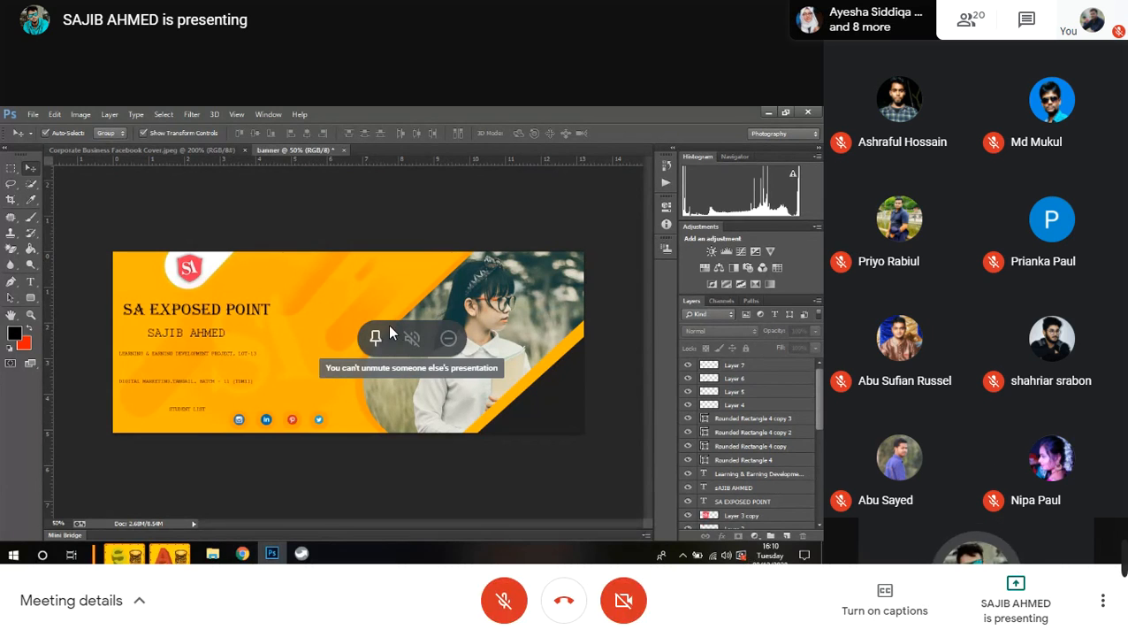
left_click(376, 341)
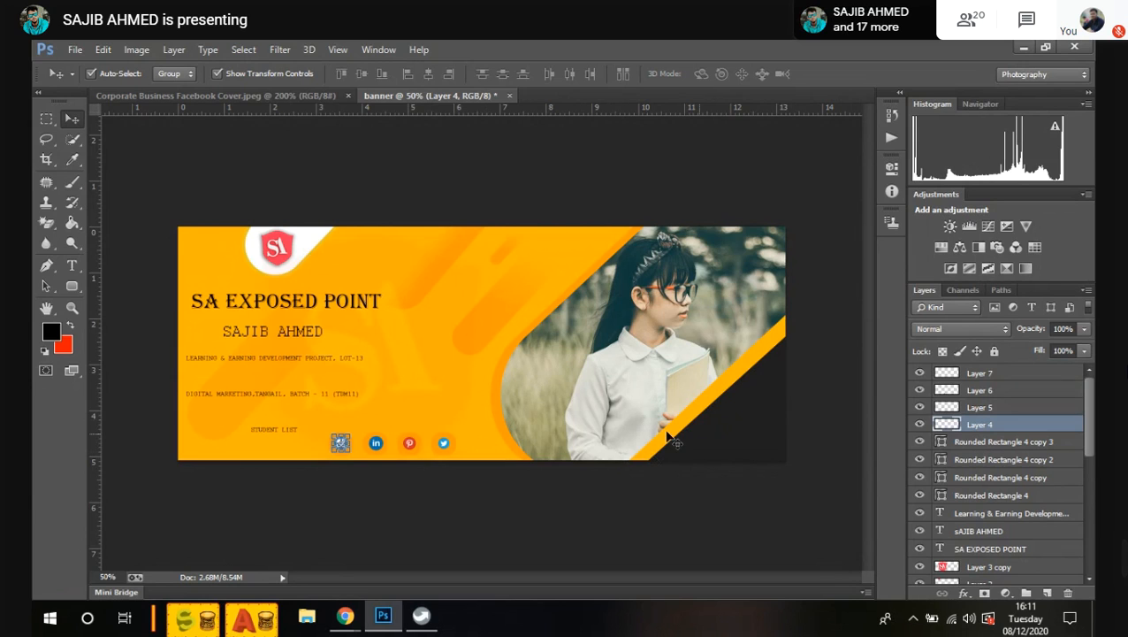
Step: Select the four social icons with their rounded-rectangle backgrounds and create a new group
left_click(1004, 444)
left_click(1026, 461)
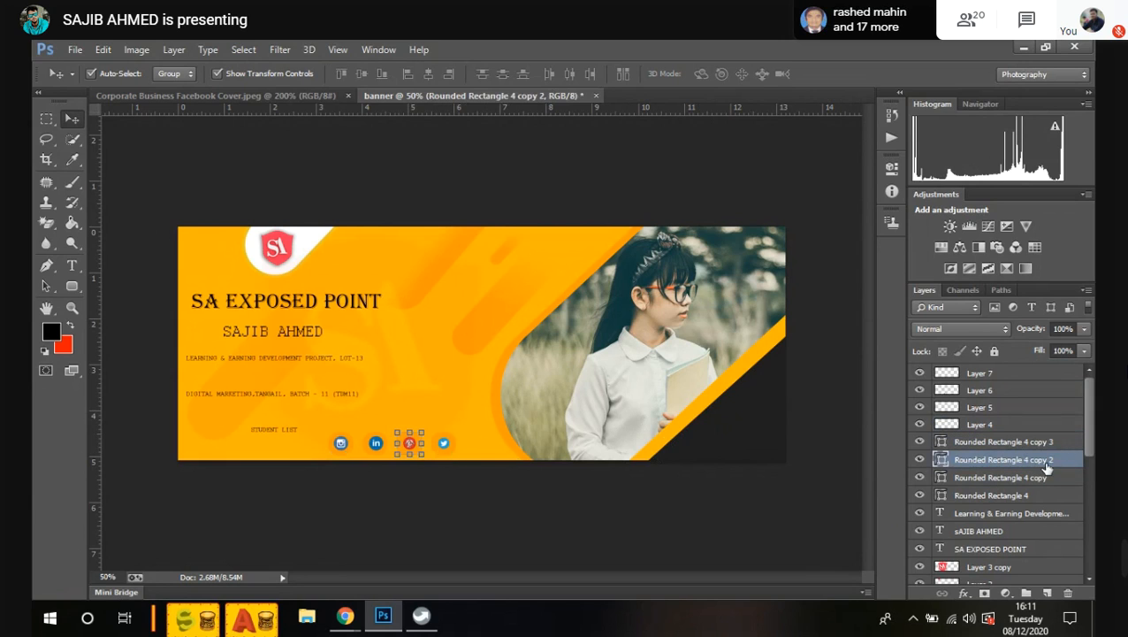
left_click(1037, 479)
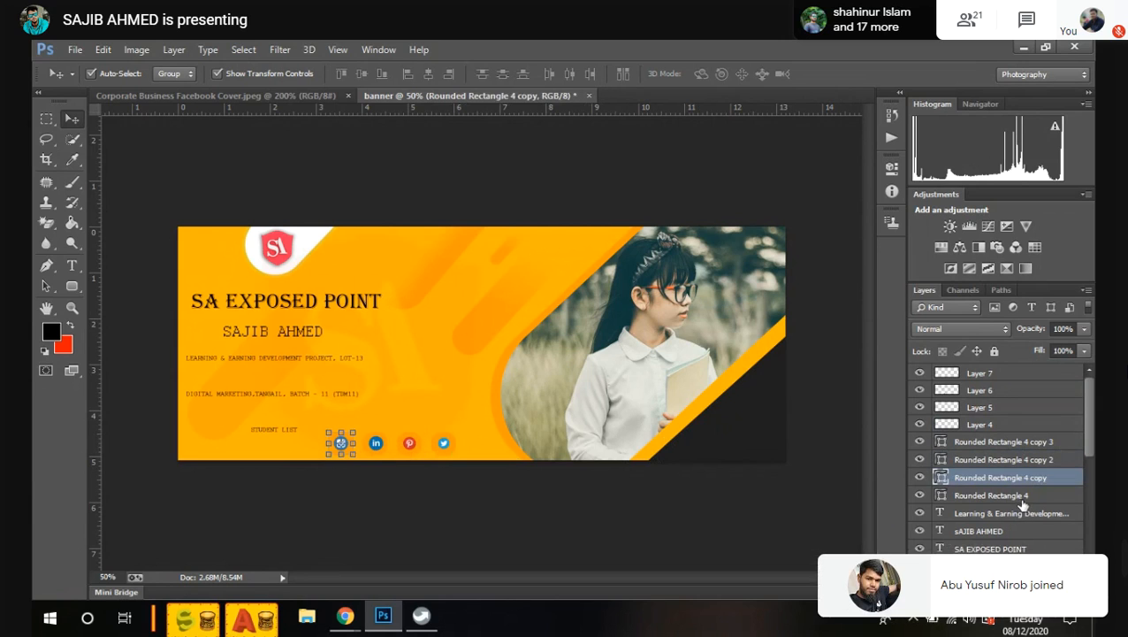
left_click(1019, 498)
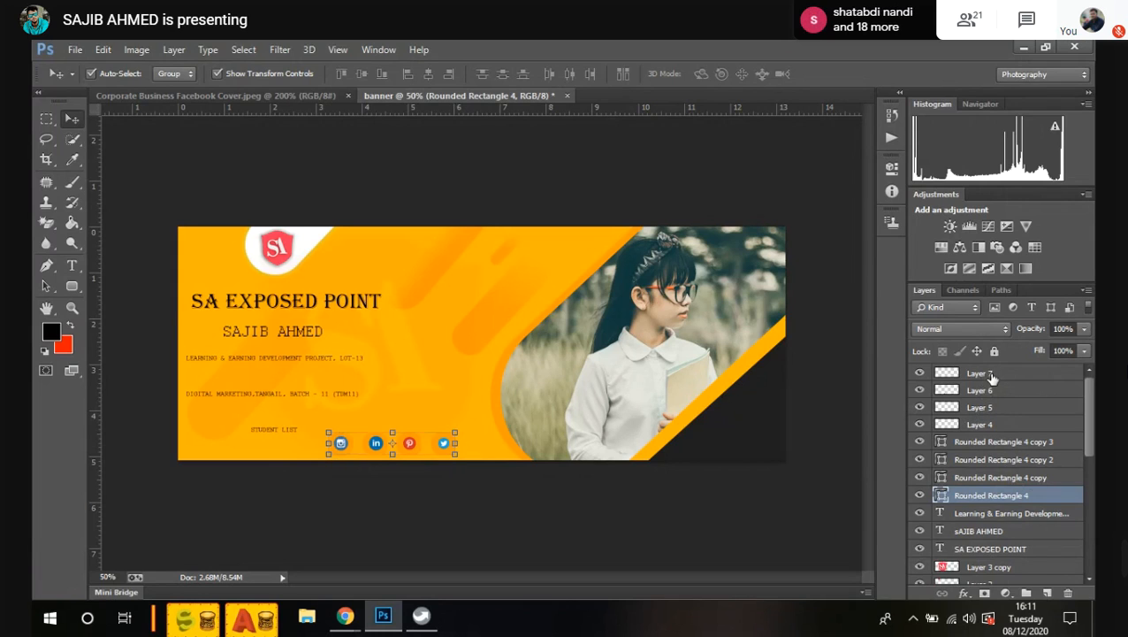
left_click(992, 374, "shift")
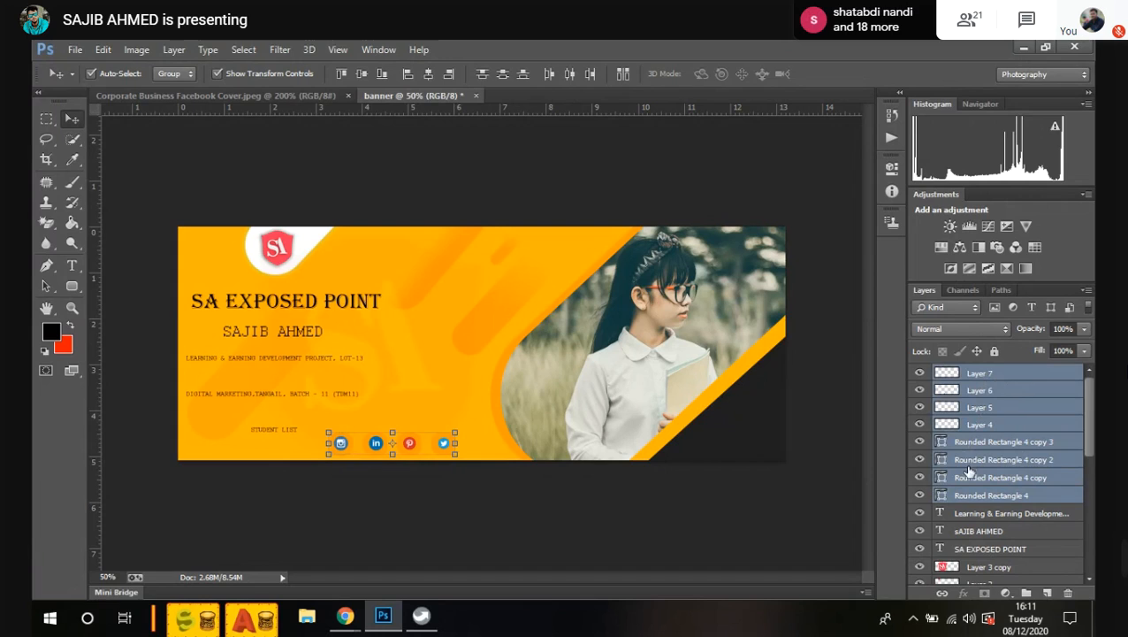
left_click(1026, 593)
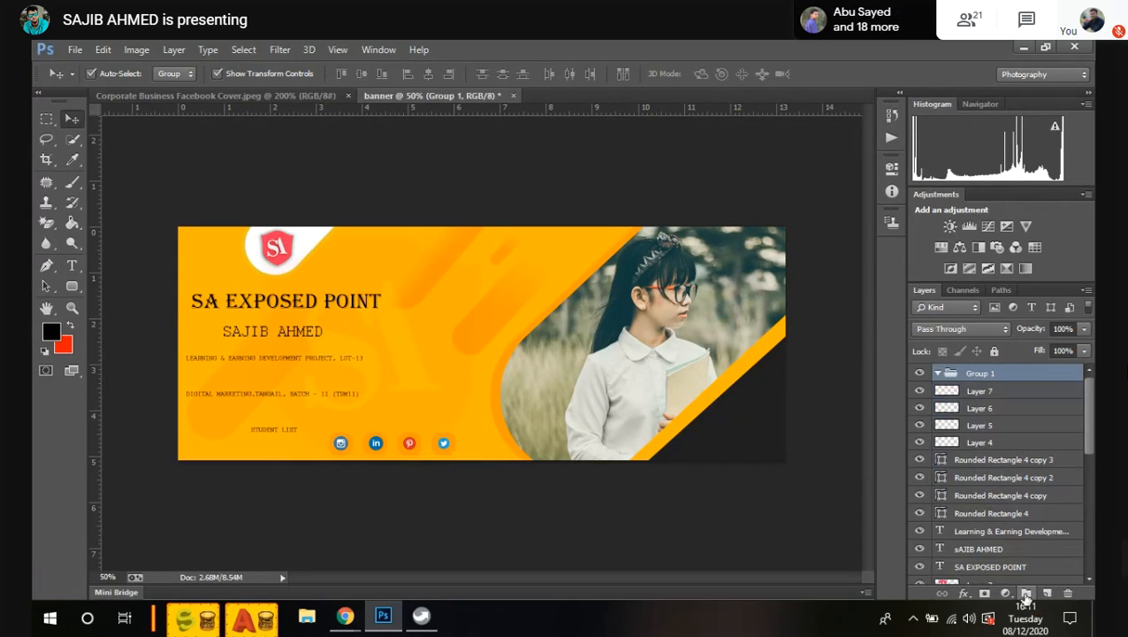
Step: Move the eight icon layers, Layer 7 through Rounded Rectangle 4, into Group 1 and collapse it
left_click(972, 395)
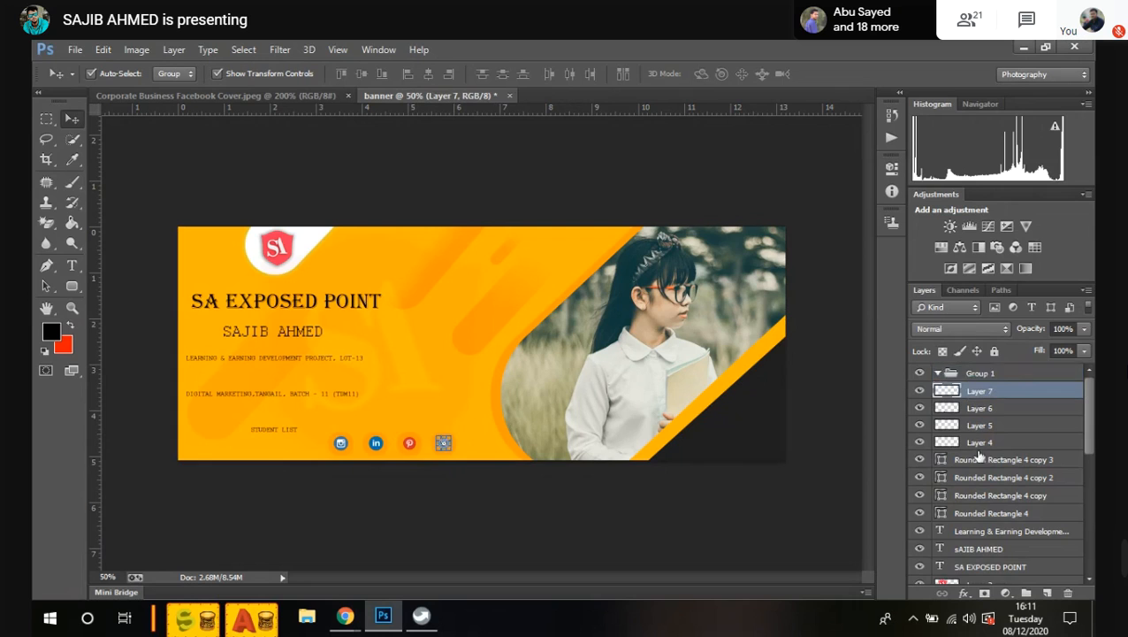
scroll(979, 454, "down", 1)
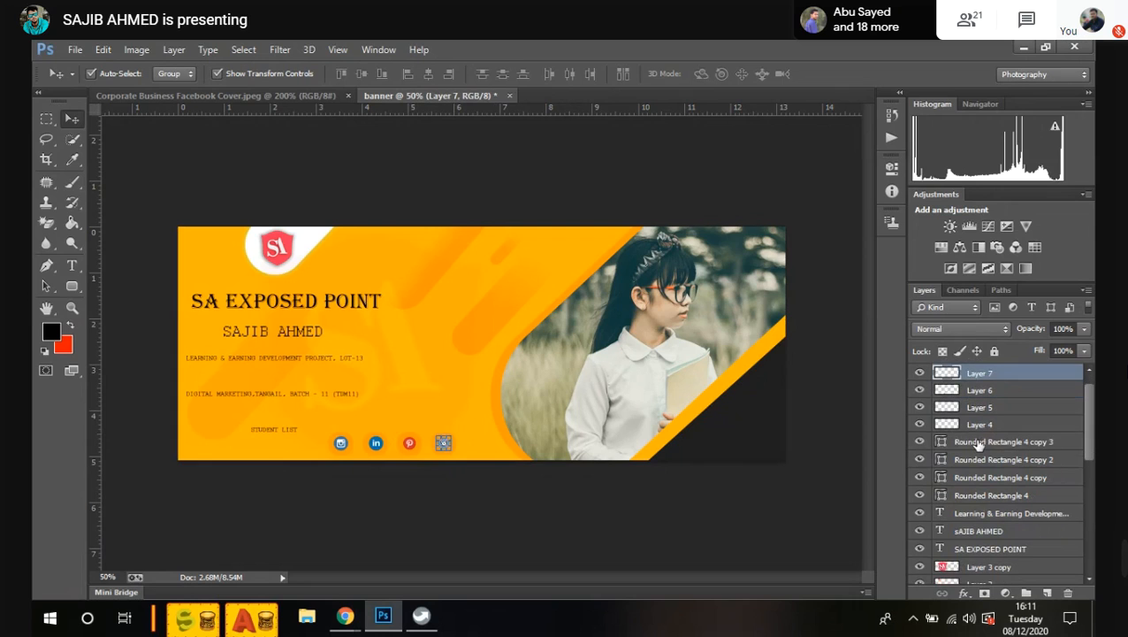
left_click(987, 501, "shift")
scroll(987, 501, "up", 1)
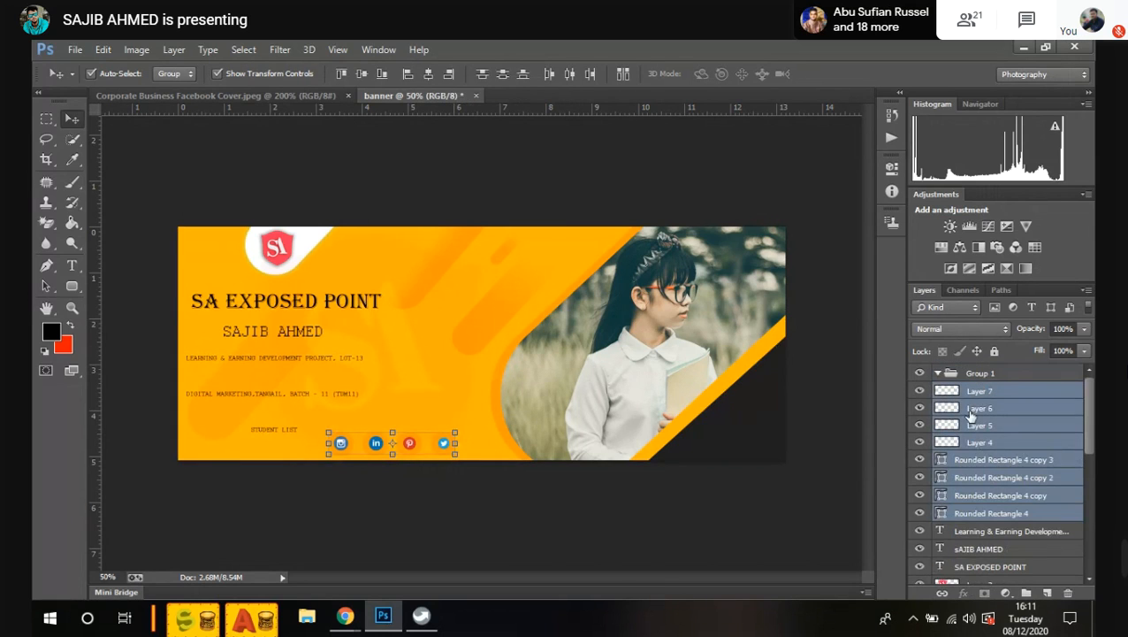
left_click_drag(972, 414, 988, 375)
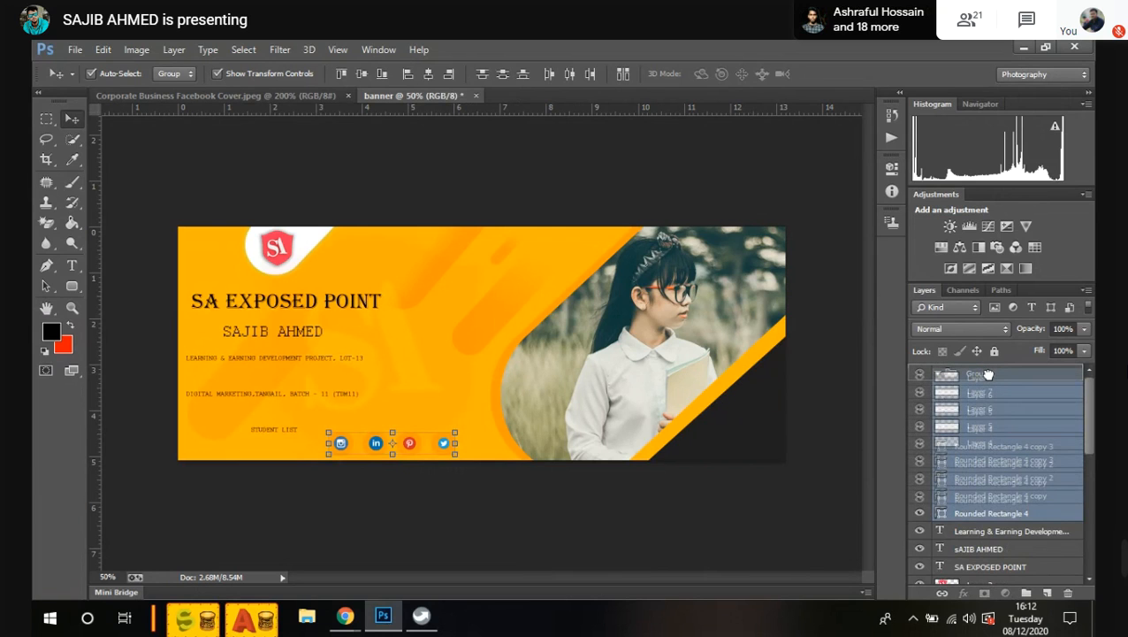
left_click_drag(988, 375, 988, 375)
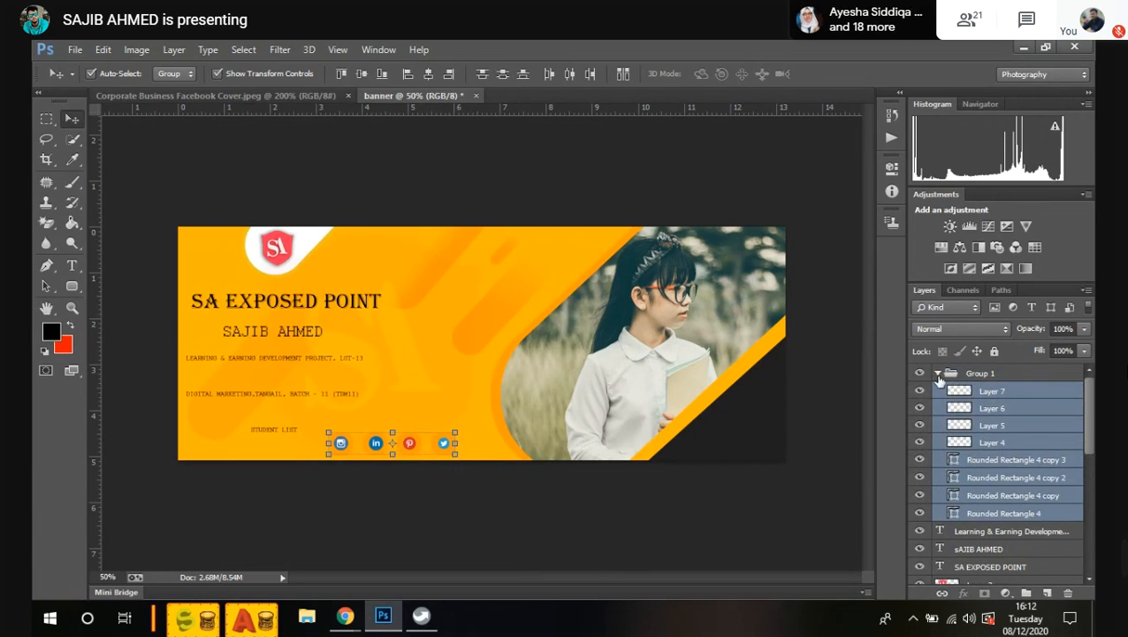
left_click(938, 373)
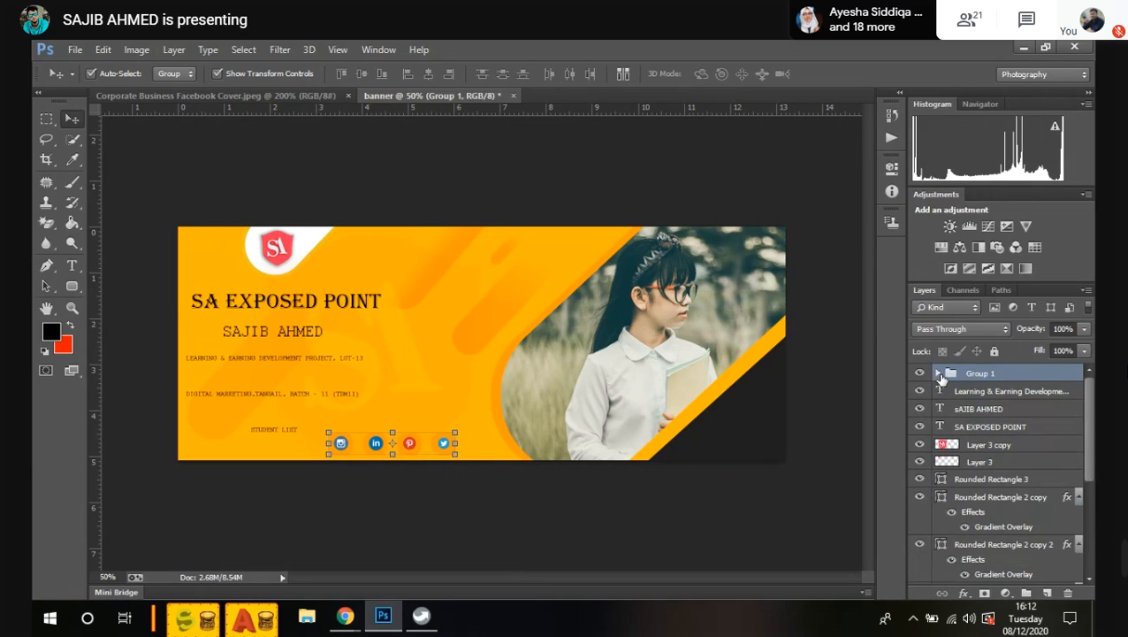
Step: Rename Group 1 to 'Icon'
double_click(979, 375)
type("ico")
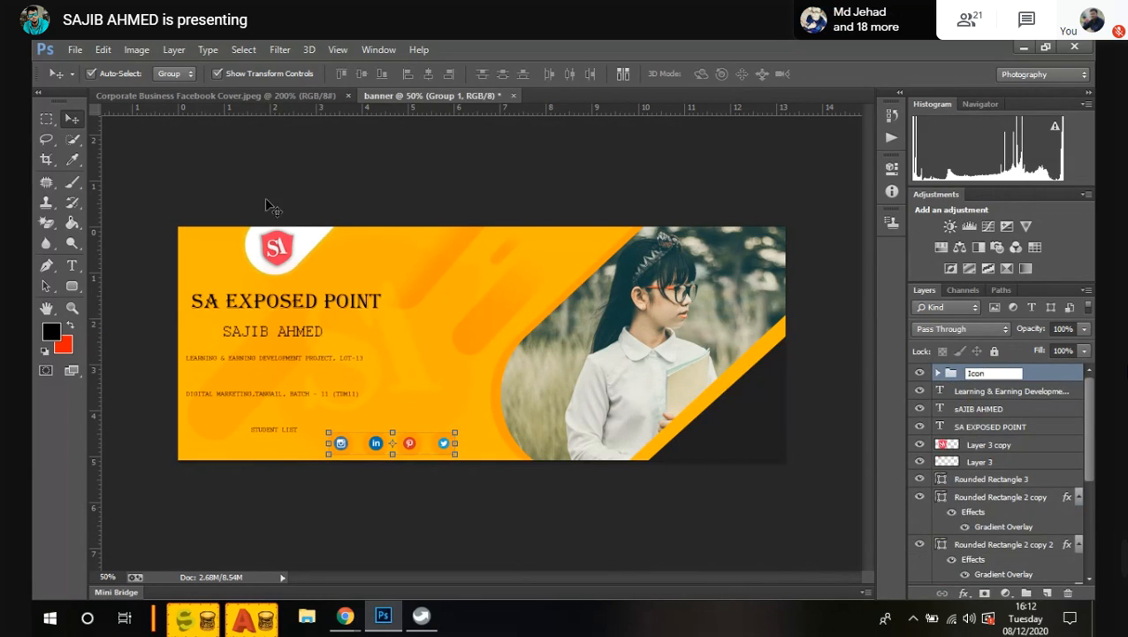
left_click(774, 504)
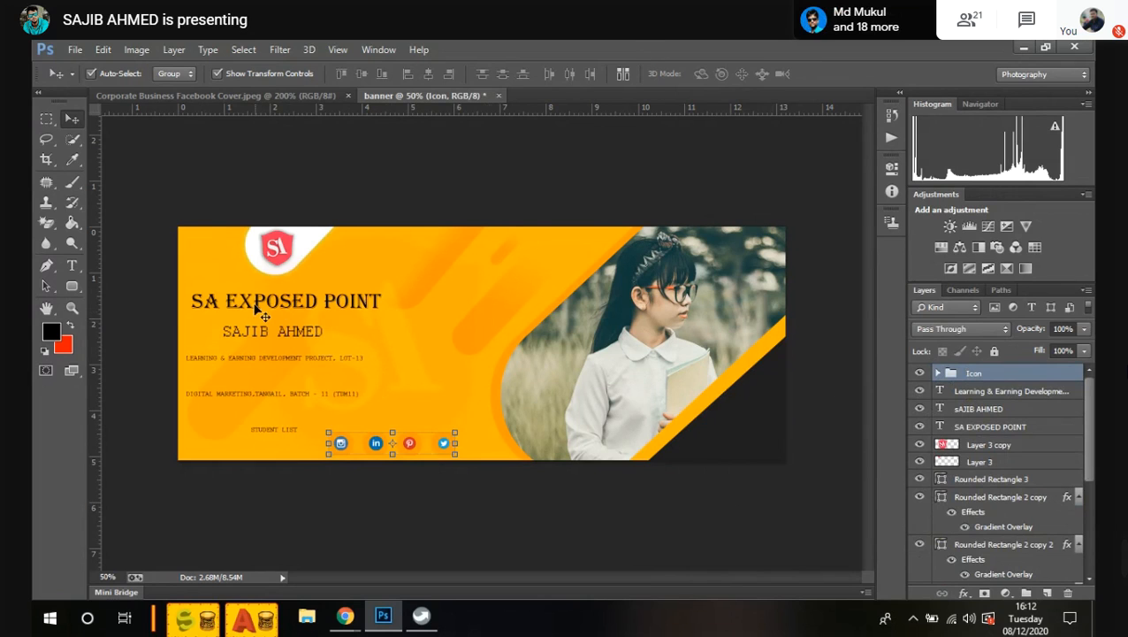
Step: Put the three banner text layers into a new collapsed group named 'Text'
left_click(981, 427)
left_click(988, 392, "shift")
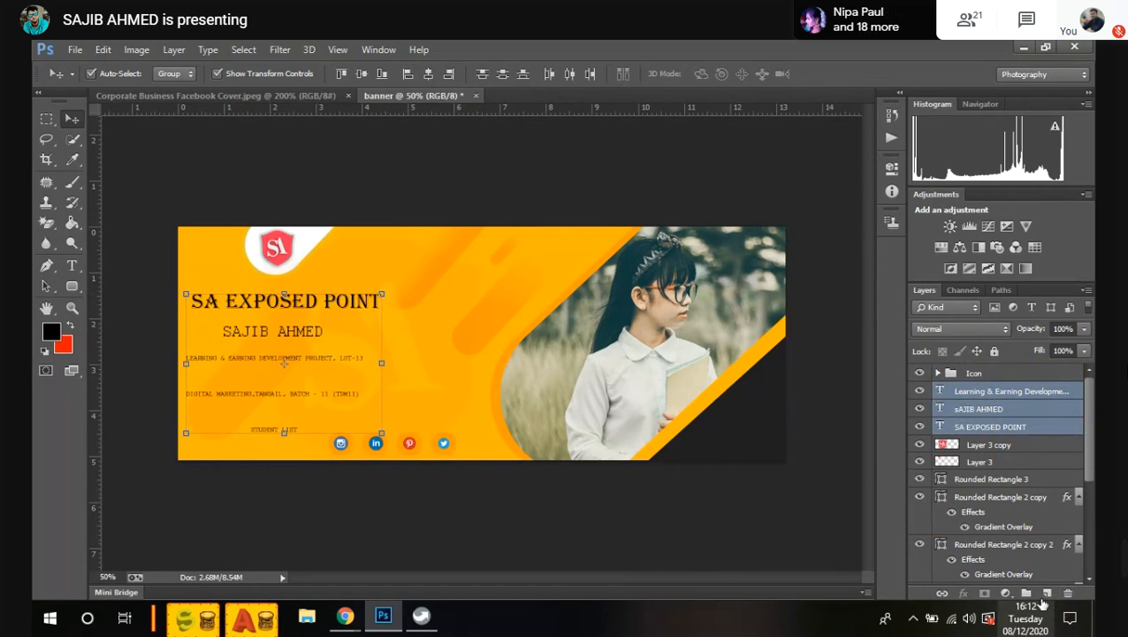
left_click(1026, 593)
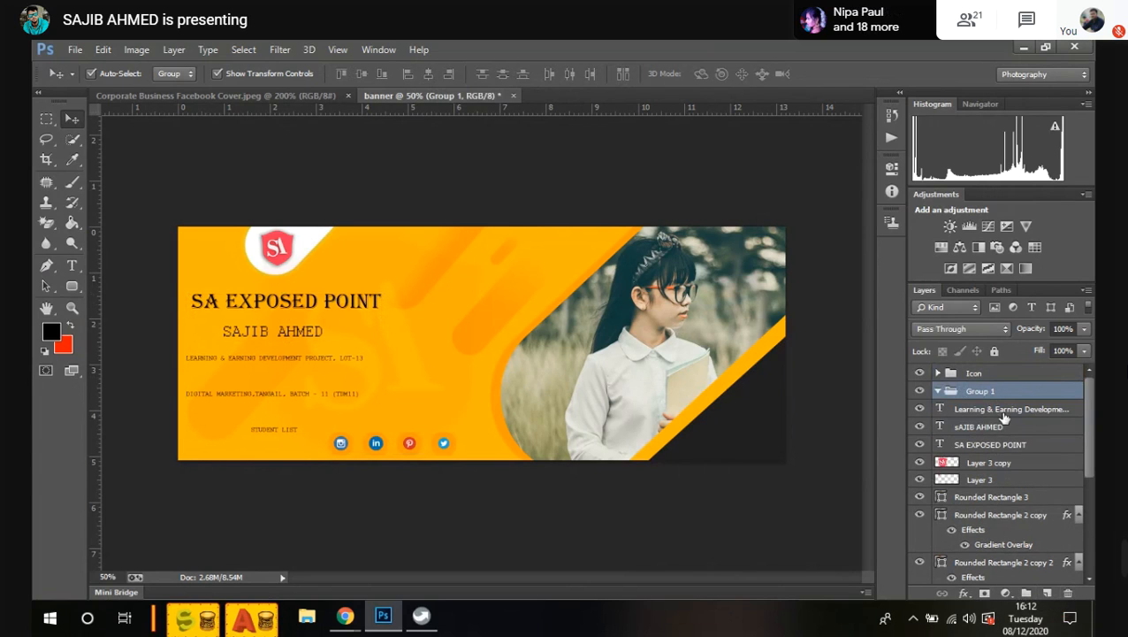
left_click(1001, 409)
left_click(990, 444, "shift")
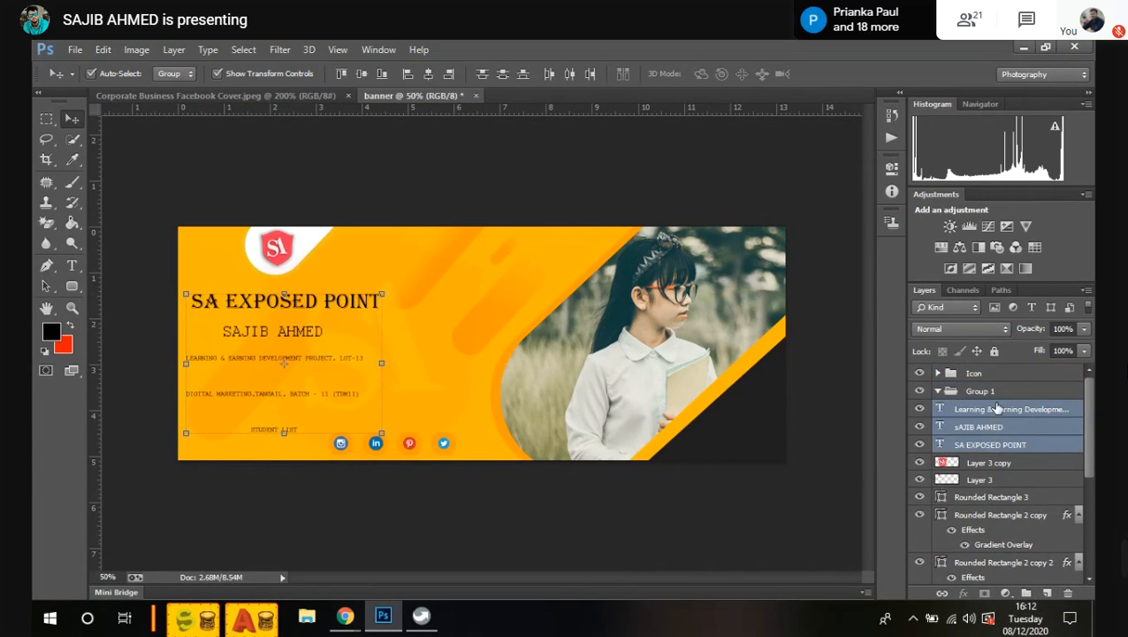
left_click_drag(999, 409, 978, 392)
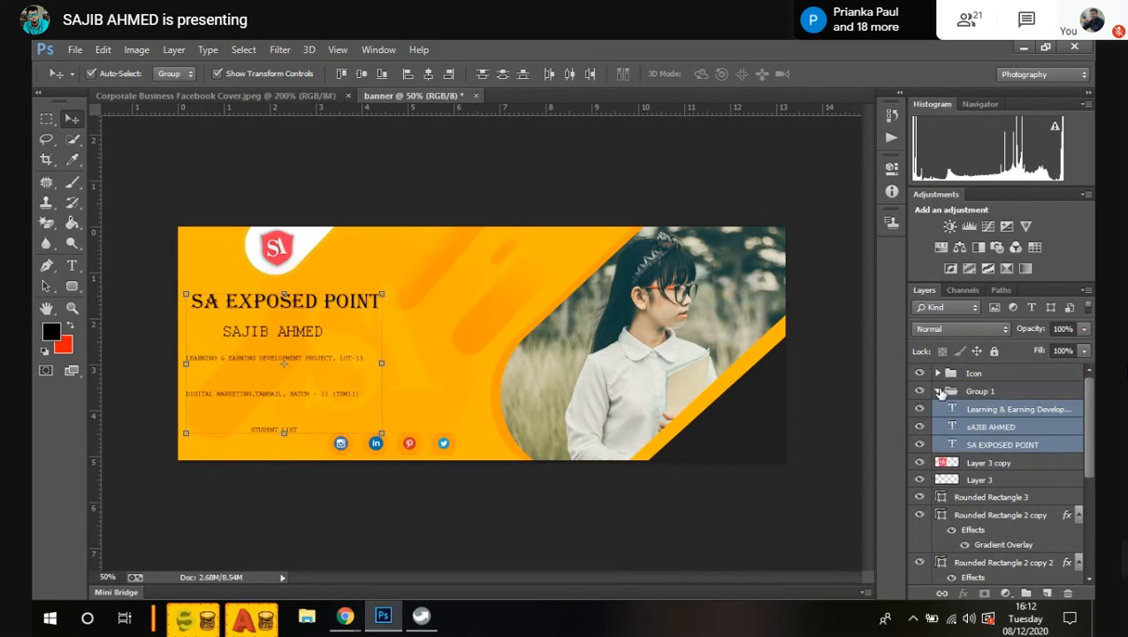
left_click(940, 392)
left_click(970, 395)
double_click(978, 391)
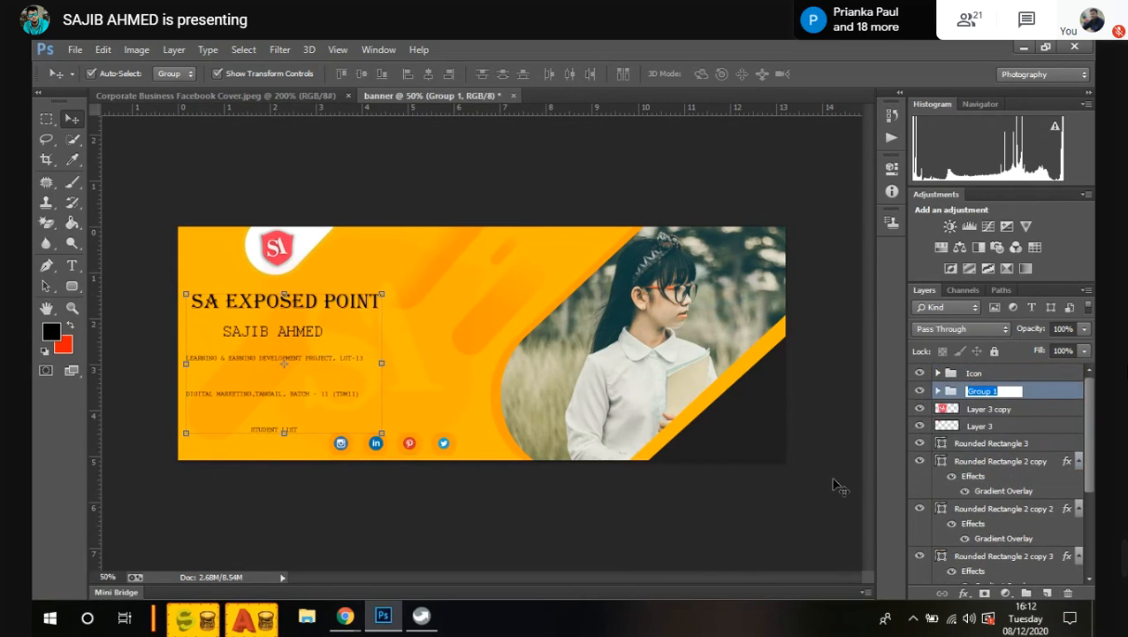
type("Te")
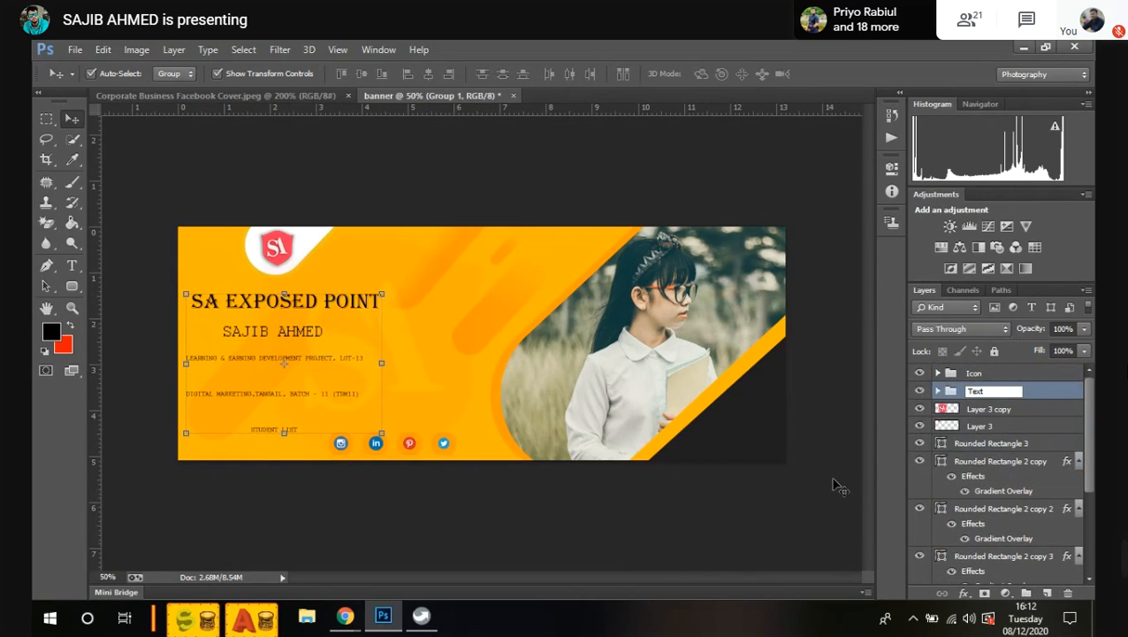
type("xt")
key("Return")
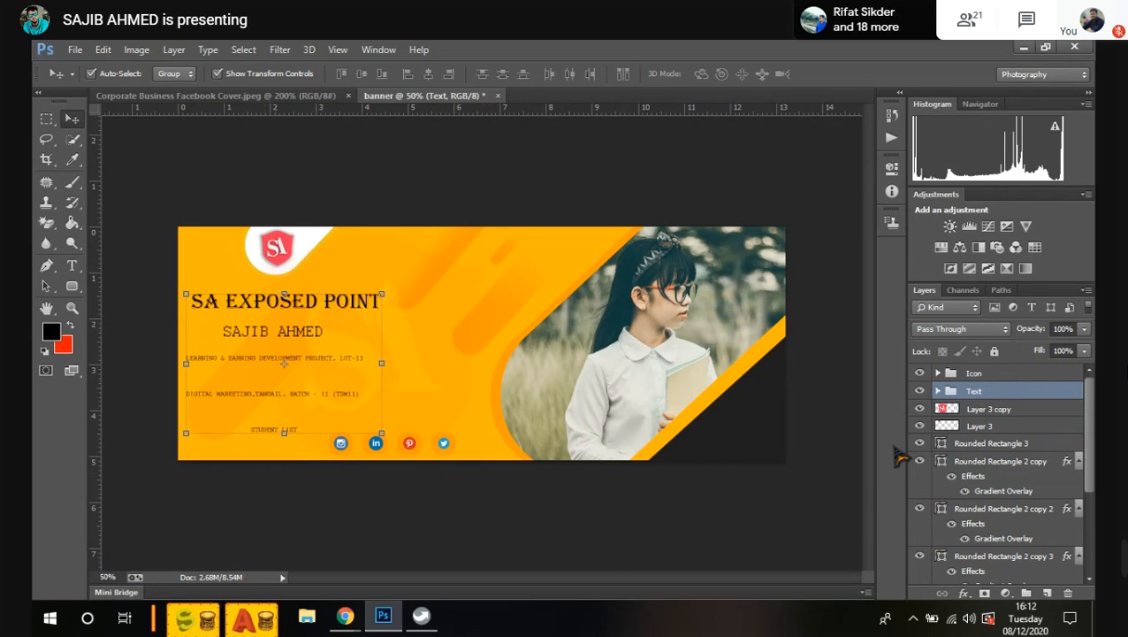
Step: Move the SA logo layers up the stack toward the groups
left_click_drag(988, 412, 980, 375)
left_click(983, 428, "shift")
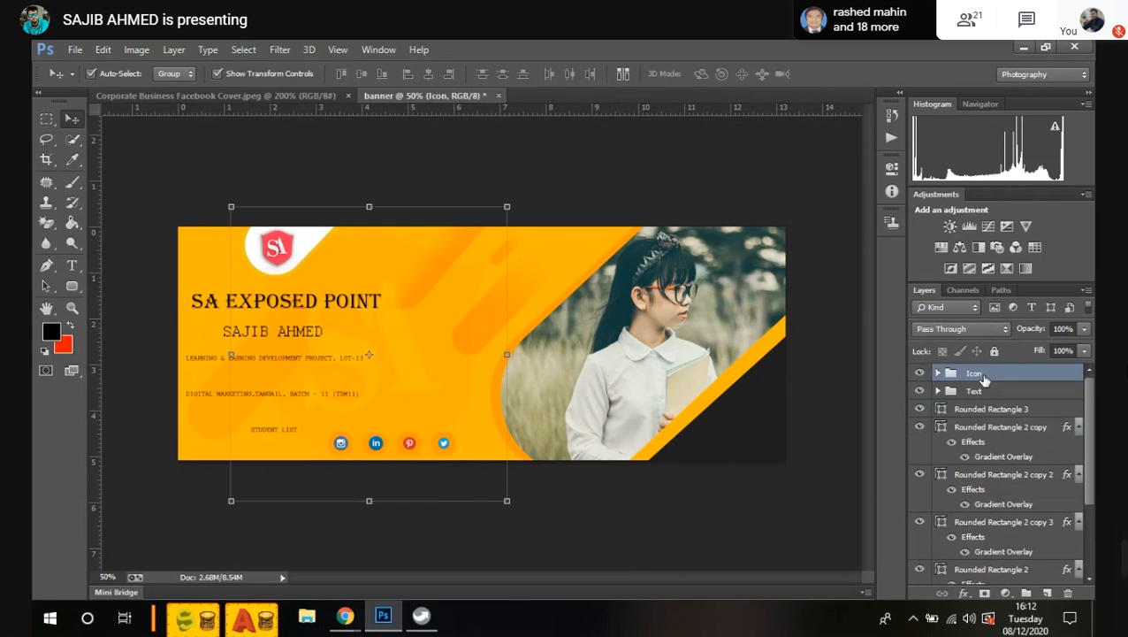
left_click(750, 559)
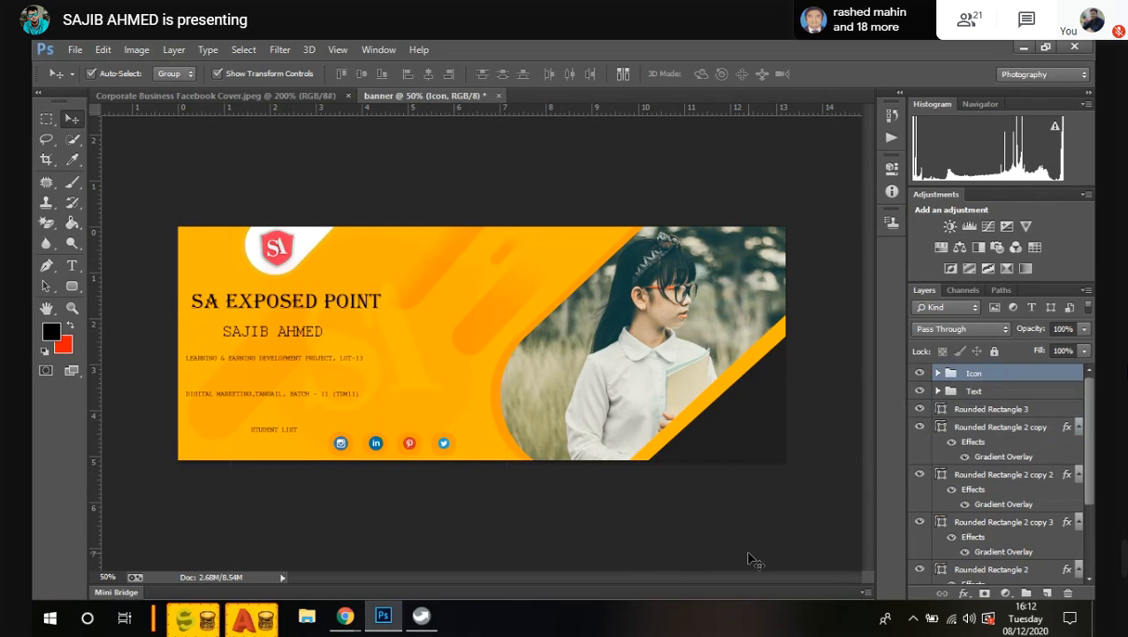
left_click(453, 267)
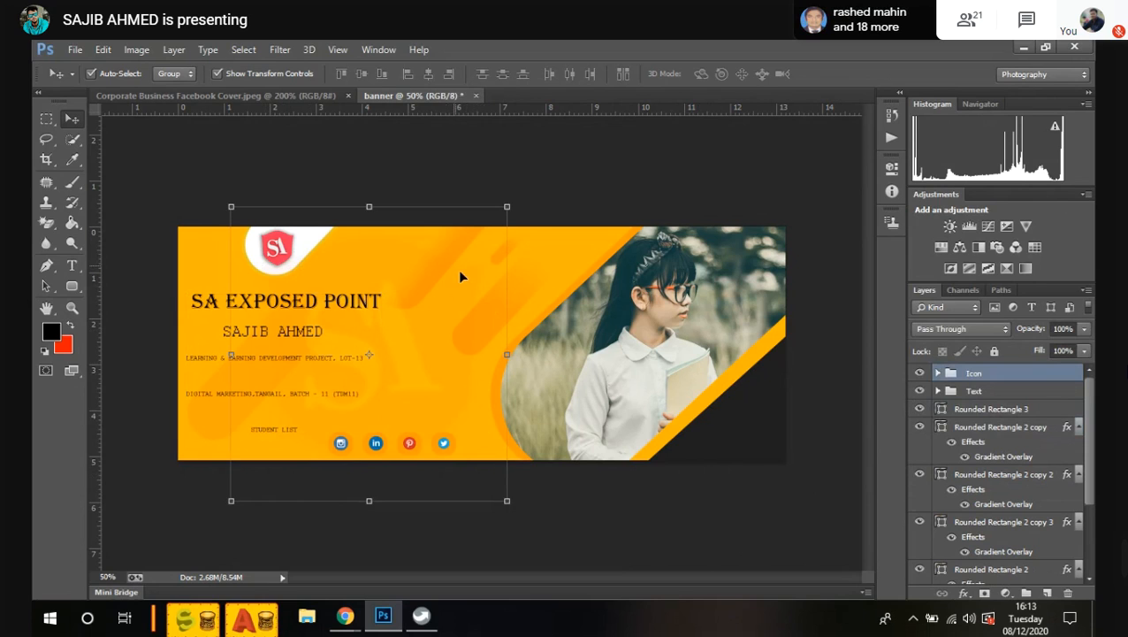
Step: Select the rounded rectangle shape layers, including the white shape behind the SA logo
left_click(544, 274)
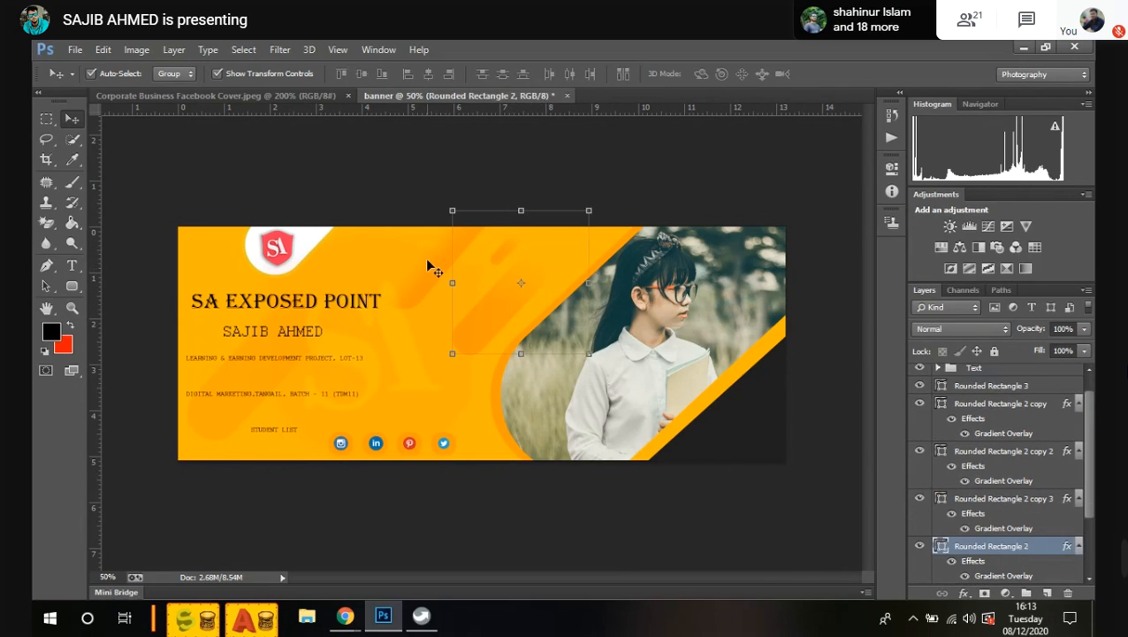
scroll(962, 420, "up", 2)
left_click(986, 409)
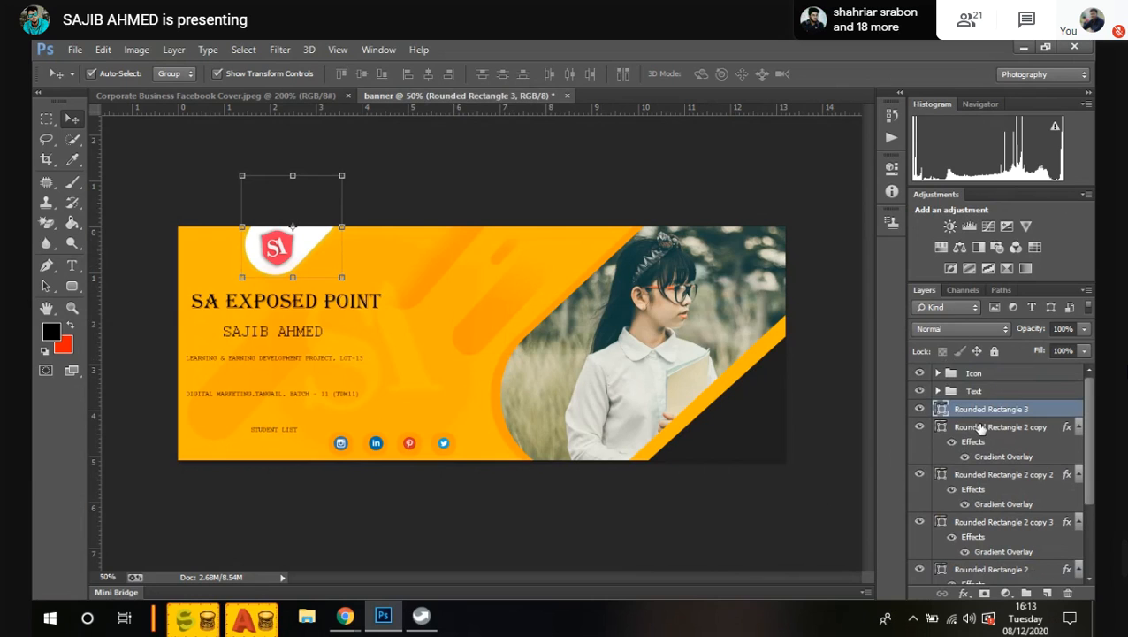
left_click(980, 428, "ctrl")
left_click(970, 475, "ctrl")
left_click(986, 524, "ctrl")
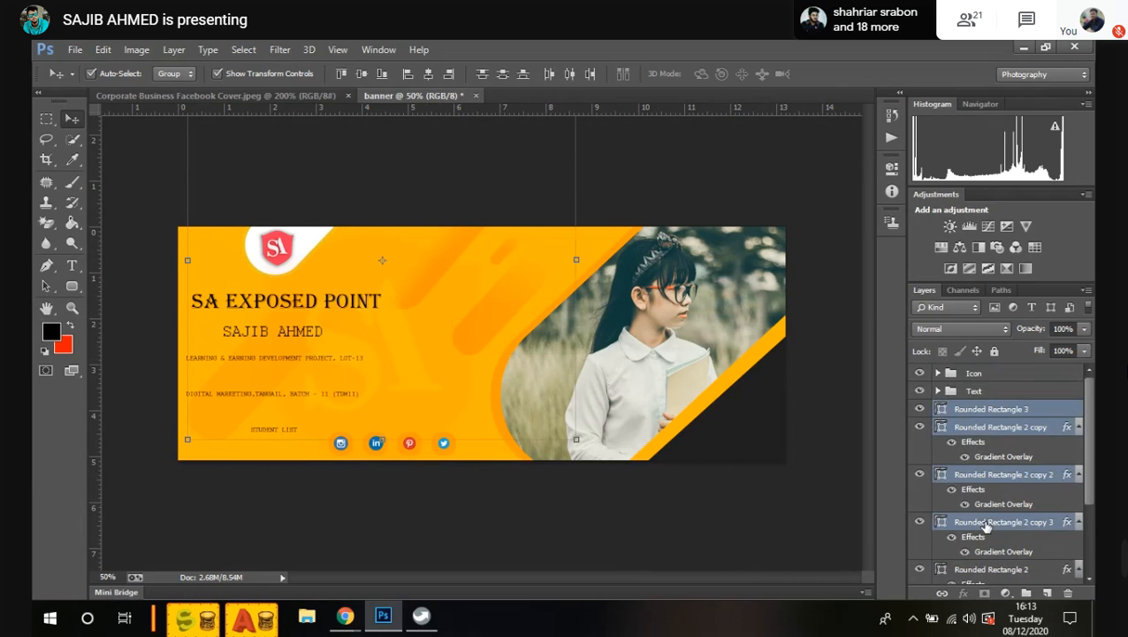
scroll(986, 524, "down", 2)
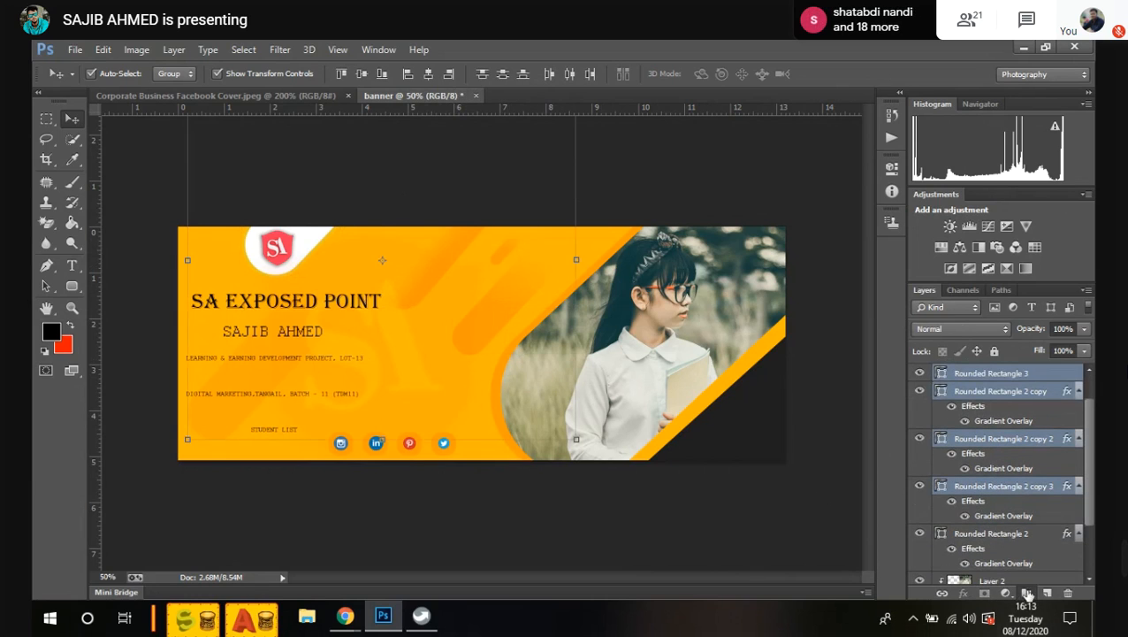
Step: Create a new layer group named 'Shape' at the top of the stack
left_click(1027, 594)
double_click(989, 375)
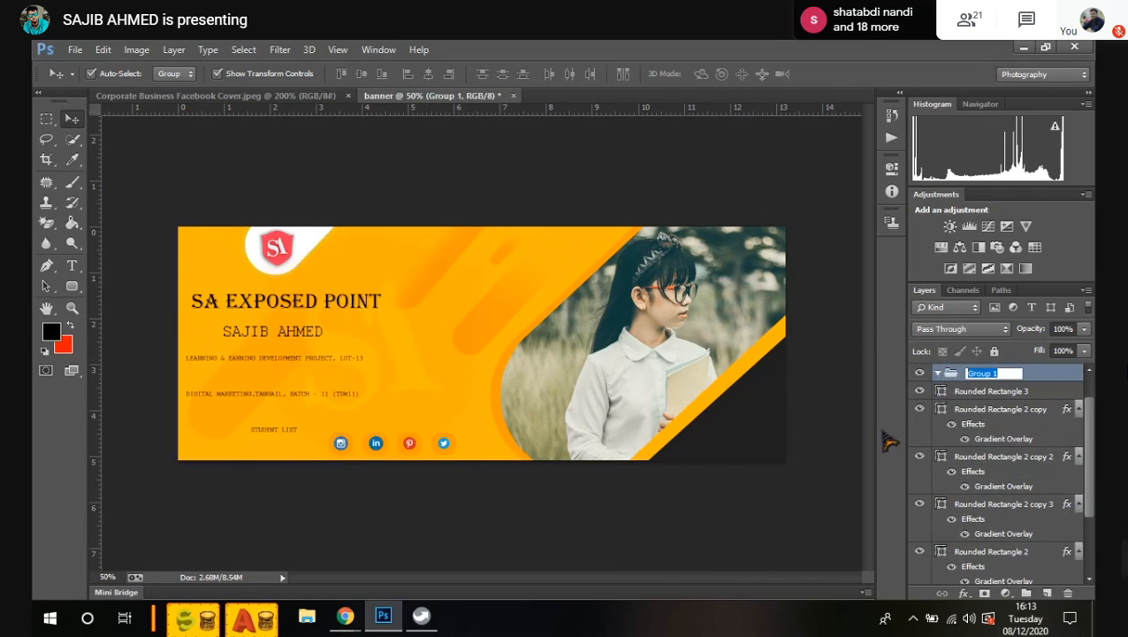
type("Shap")
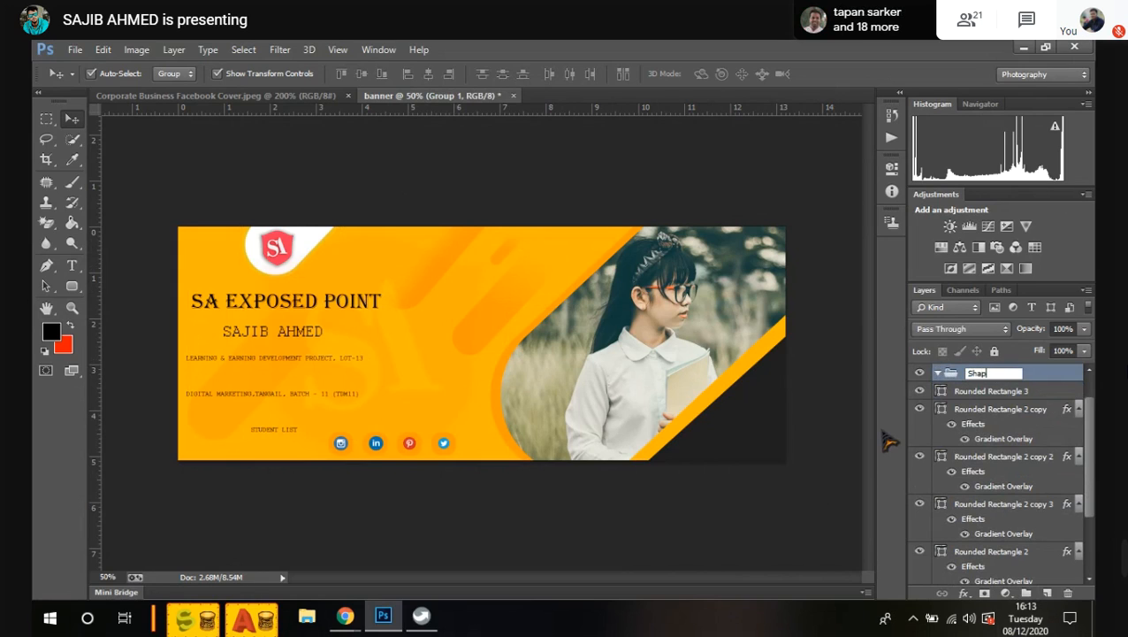
type("e")
key("Return")
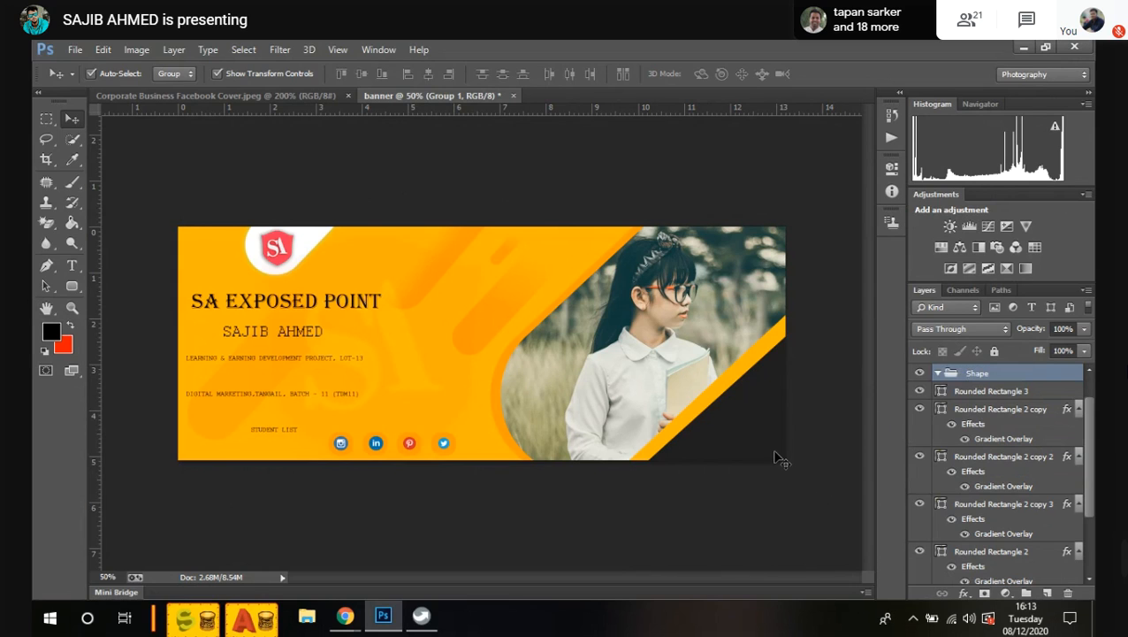
left_click(968, 390)
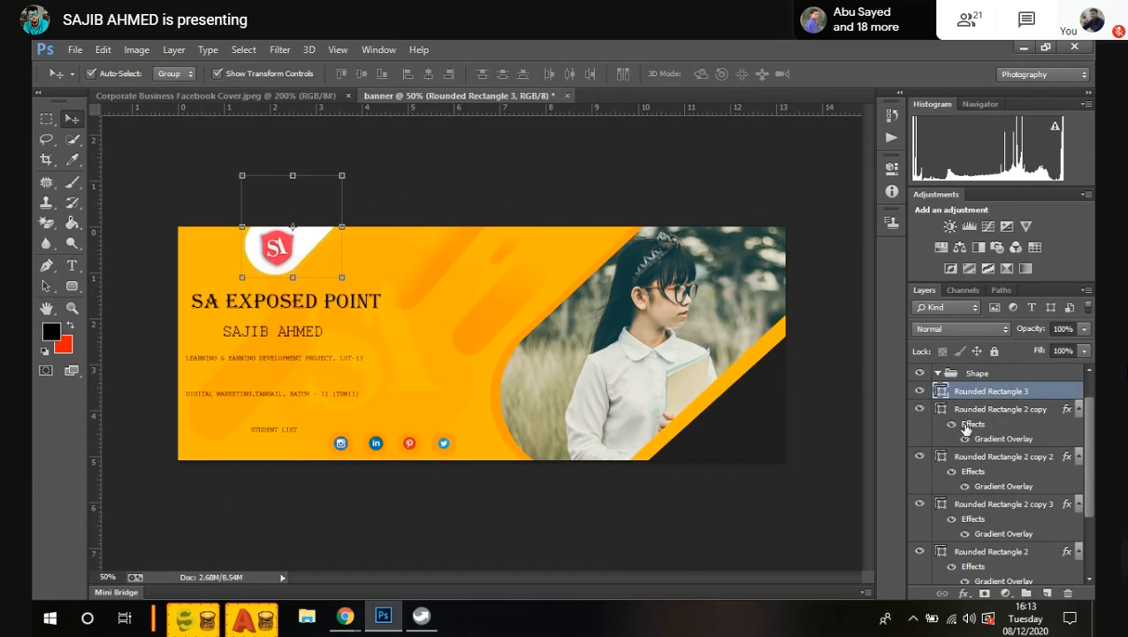
Step: Select Rounded Rectangle 3 together with all the Rounded Rectangle 2 copy layers
key("alt+bracketright")
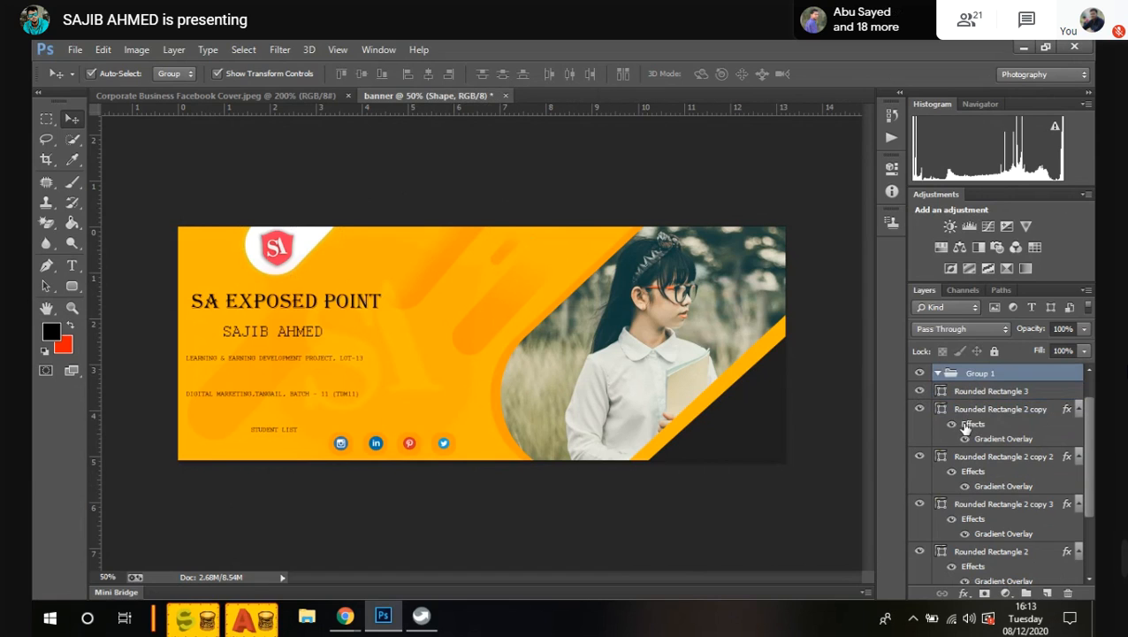
left_click(839, 467)
left_click(984, 398)
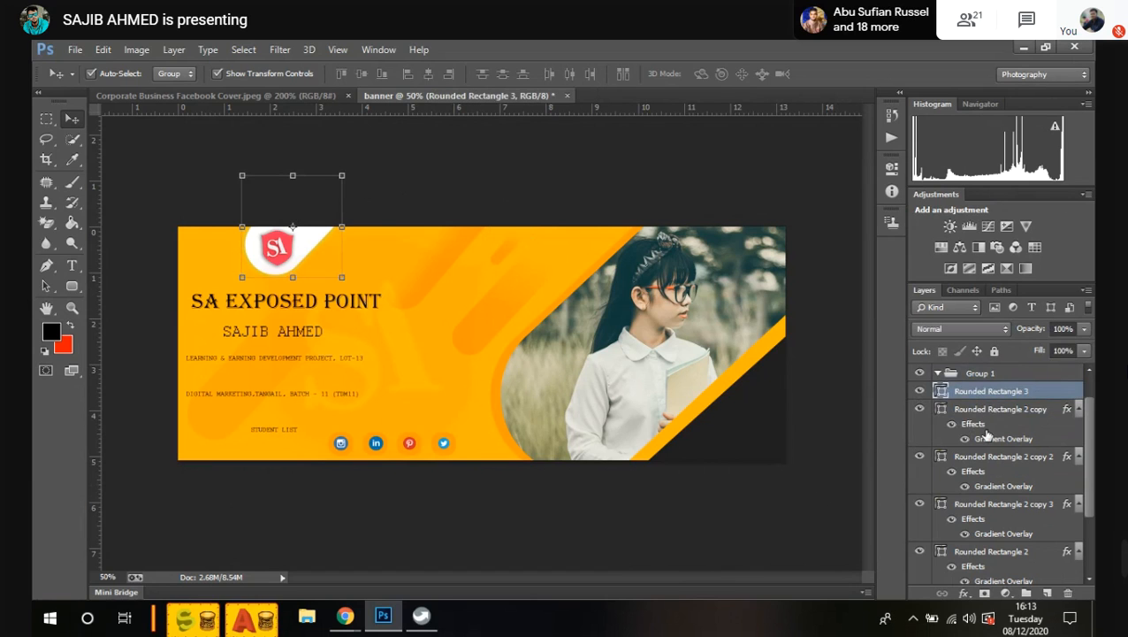
left_click(986, 411)
left_click(1015, 395, "ctrl")
scroll(979, 504, "down", 3)
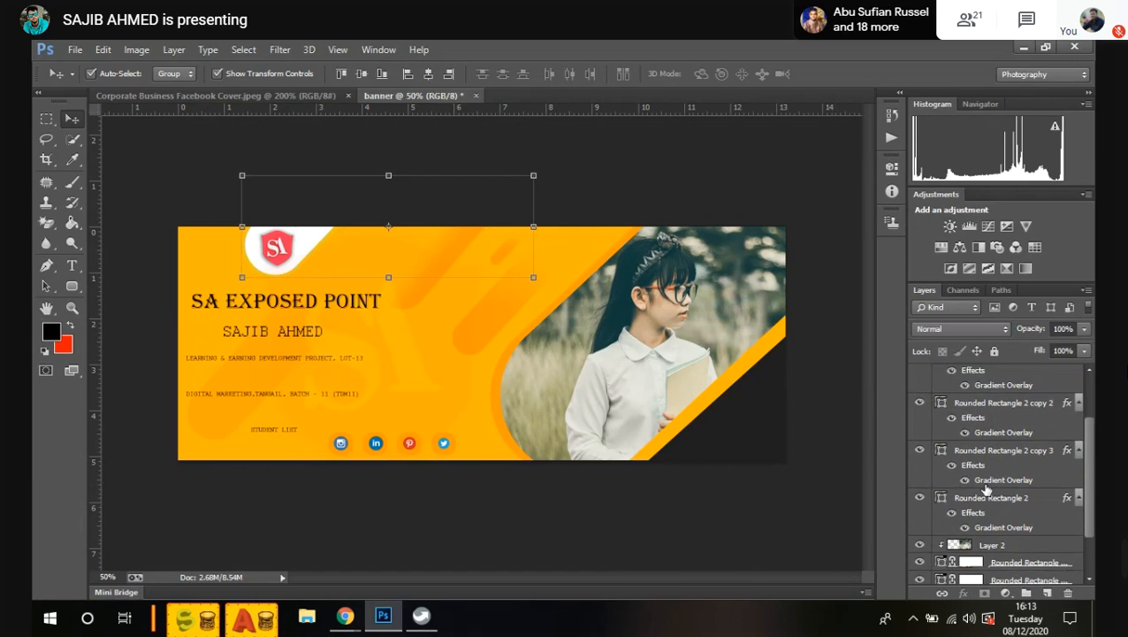
left_click(979, 499, "shift")
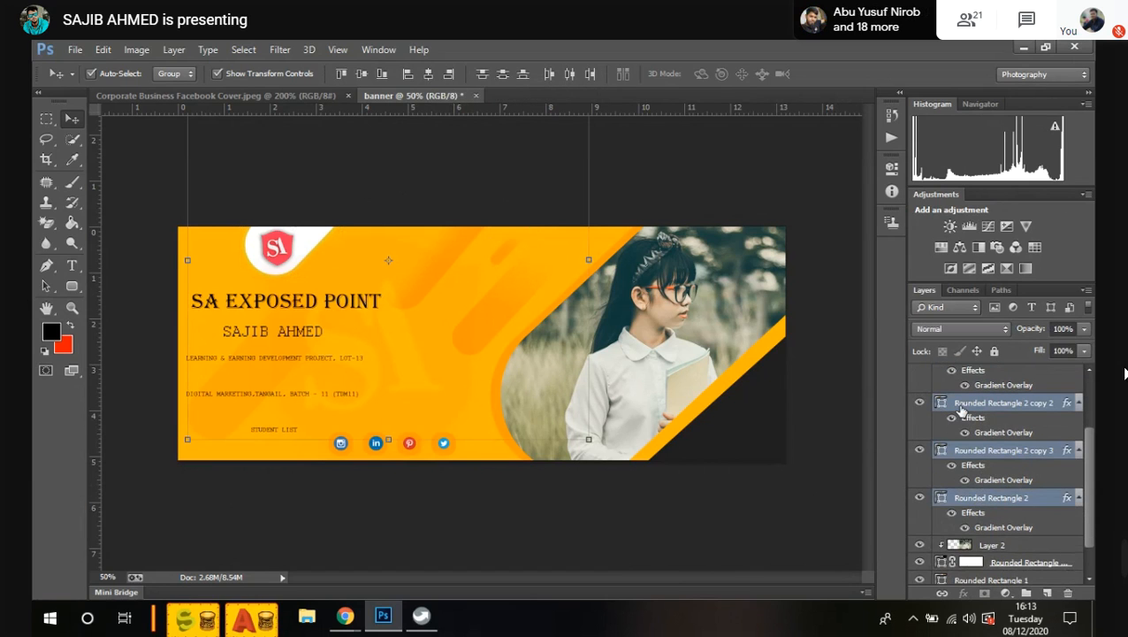
scroll(937, 486, "down", 2)
scroll(929, 483, "down", 1)
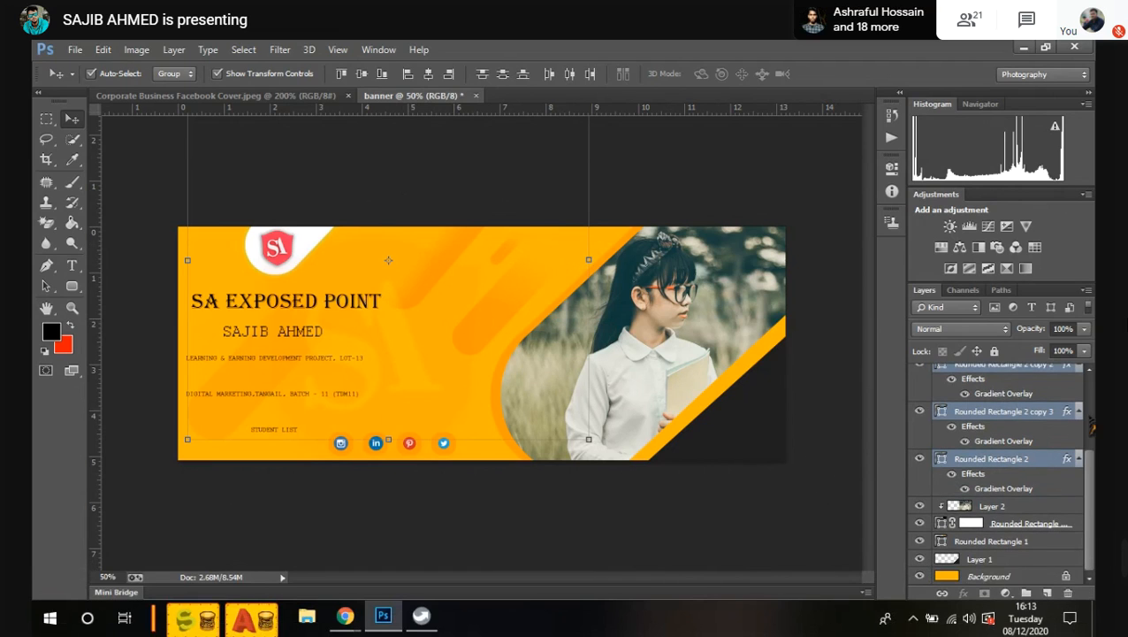
scroll(994, 435, "up", 6)
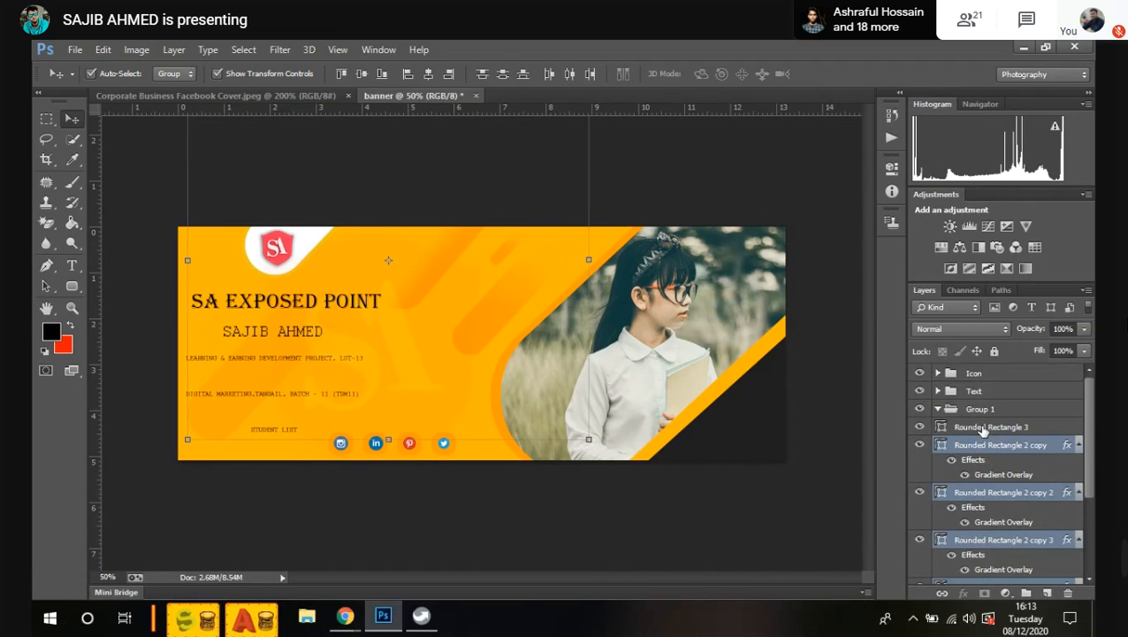
left_click(992, 427, "shift")
Step: Move the selected shape layers into Group 1, collapse it, and rename it 'Shape'
left_click_drag(976, 442, 984, 410)
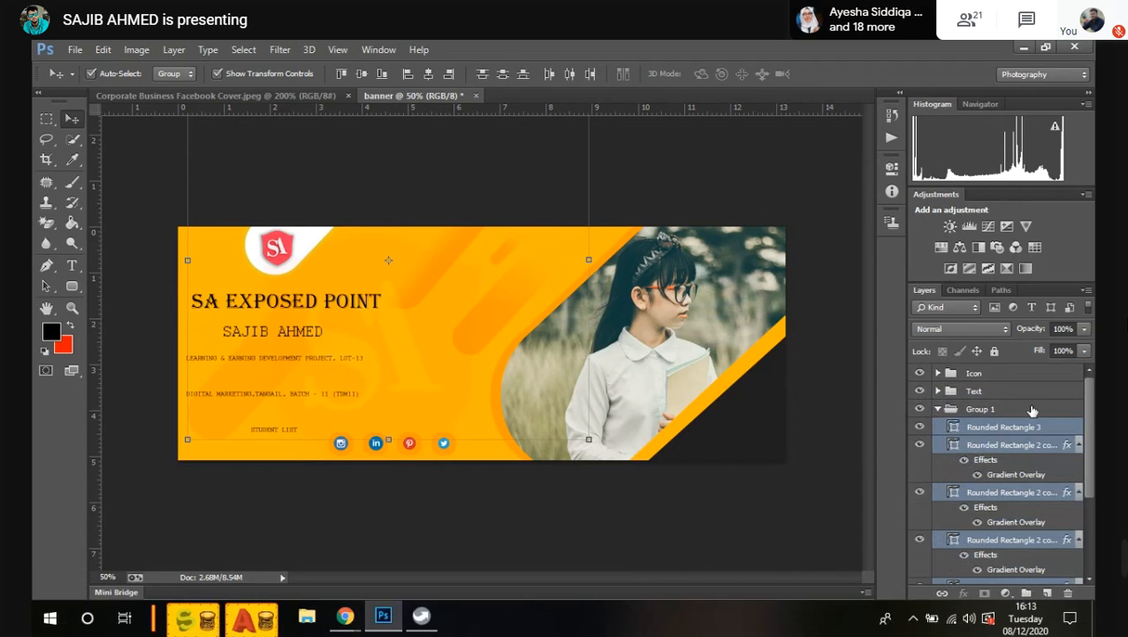
left_click(938, 408)
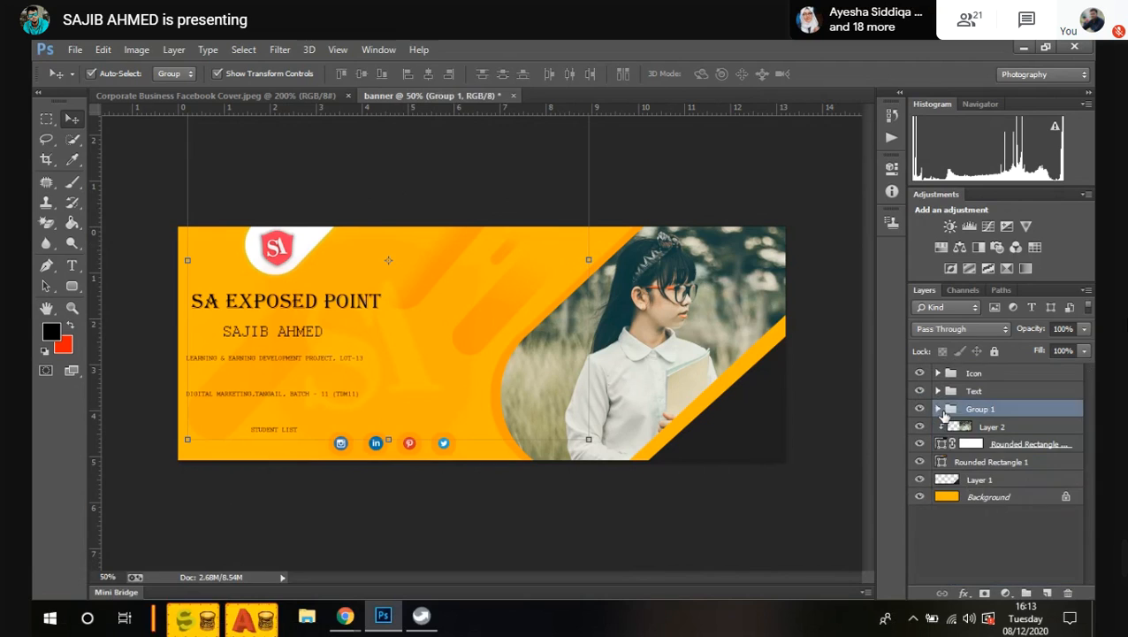
double_click(970, 409)
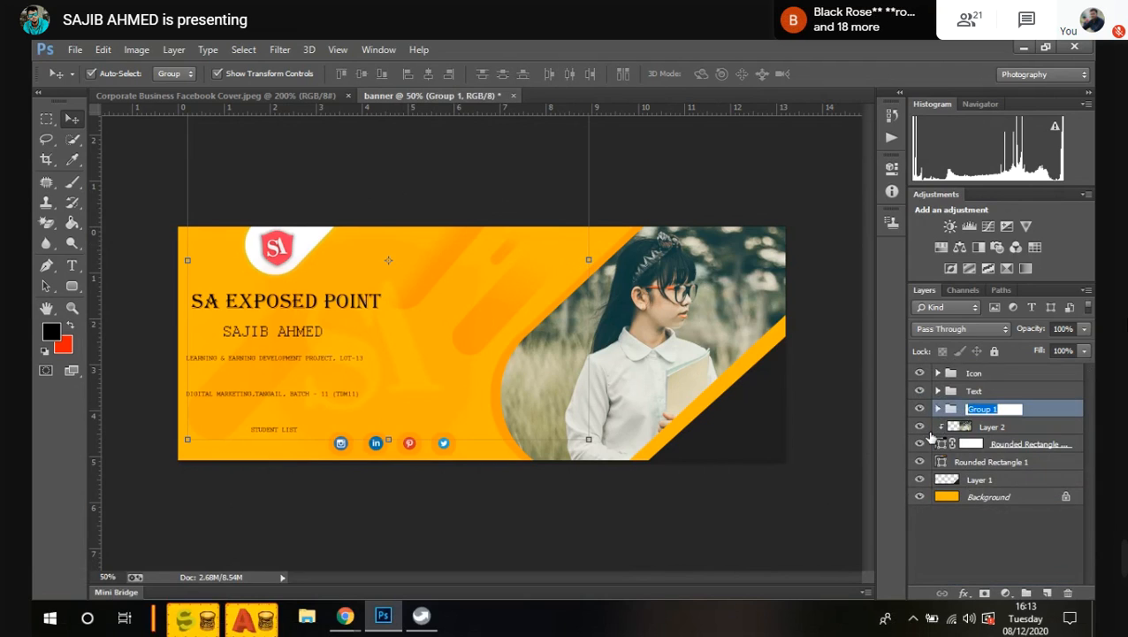
type("Shape")
key("Return")
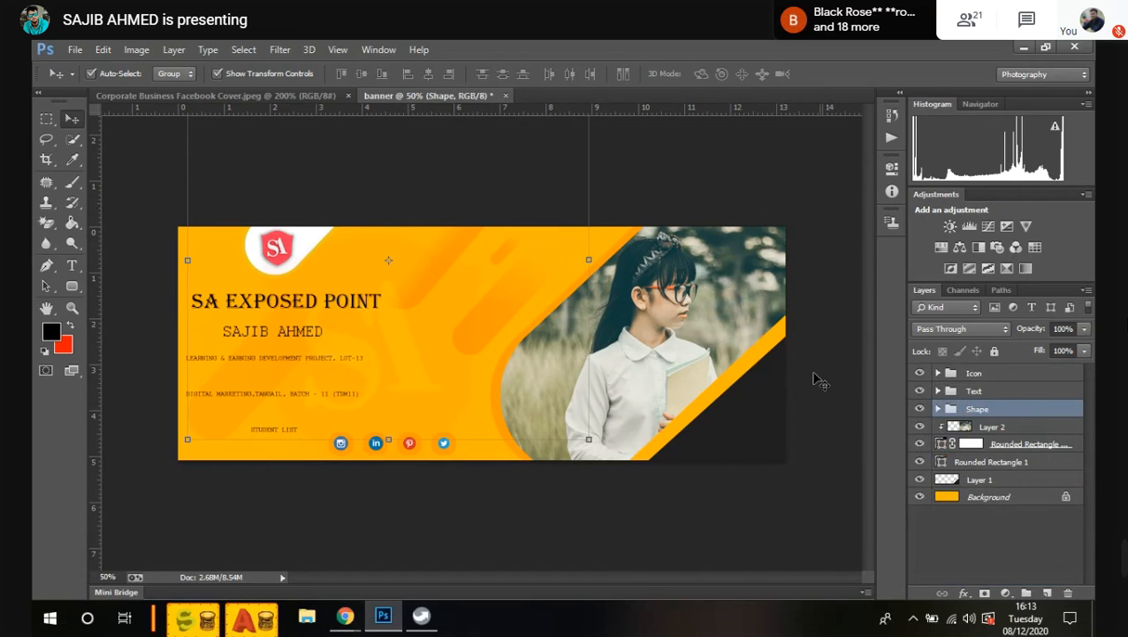
left_click(605, 262)
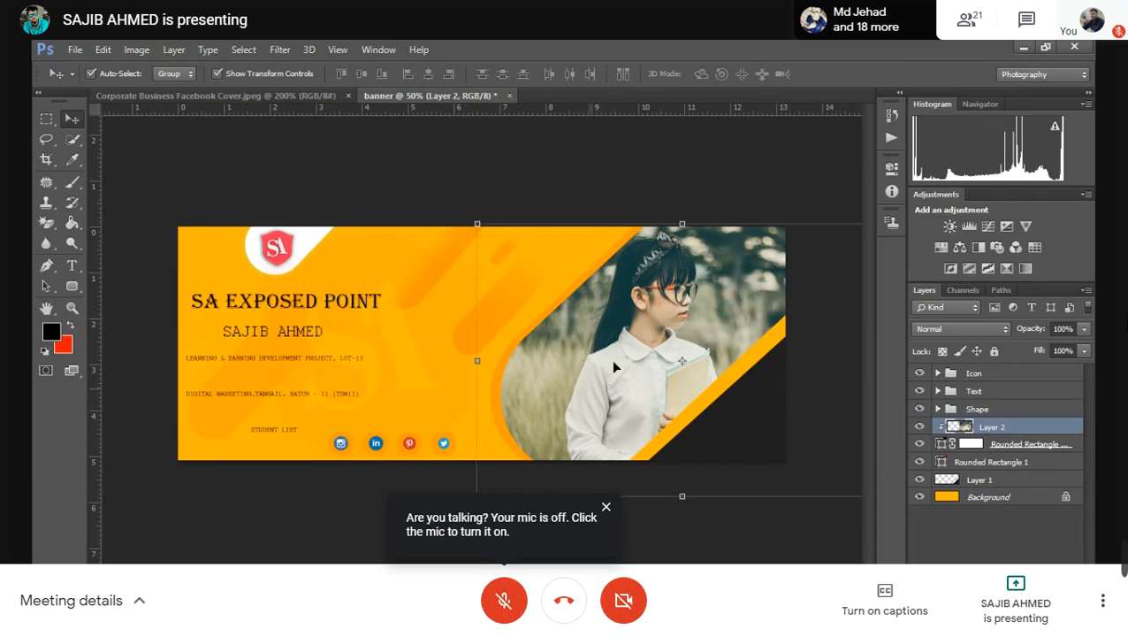
Step: Group Layer 1, the yellow stripe, into a new group named 'Picture'
left_click(747, 442)
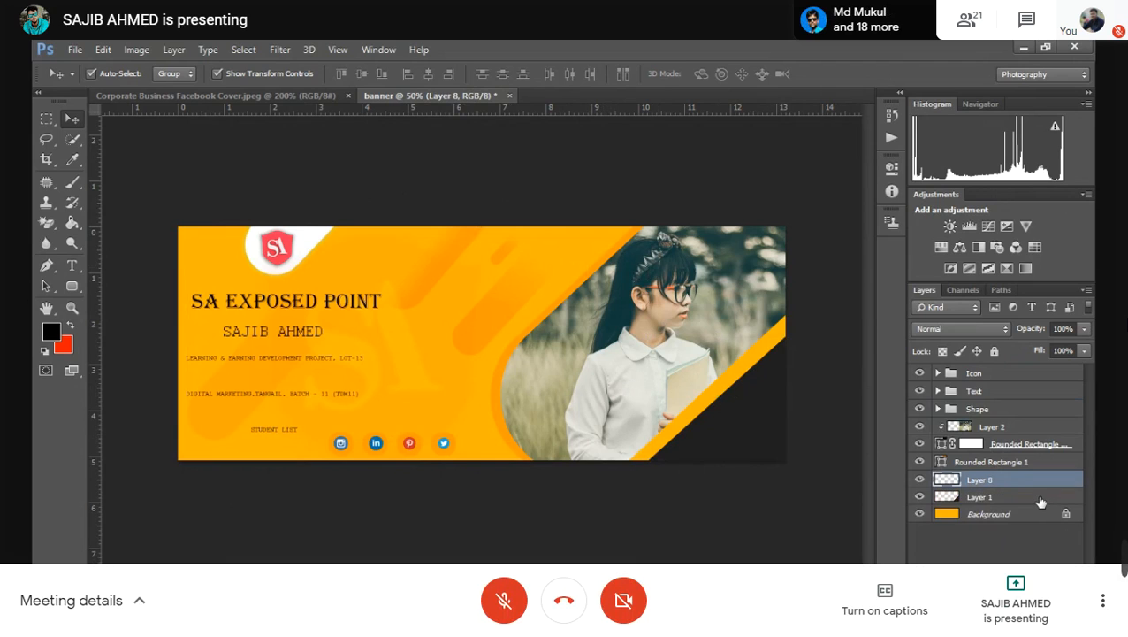
key("ctrl+g")
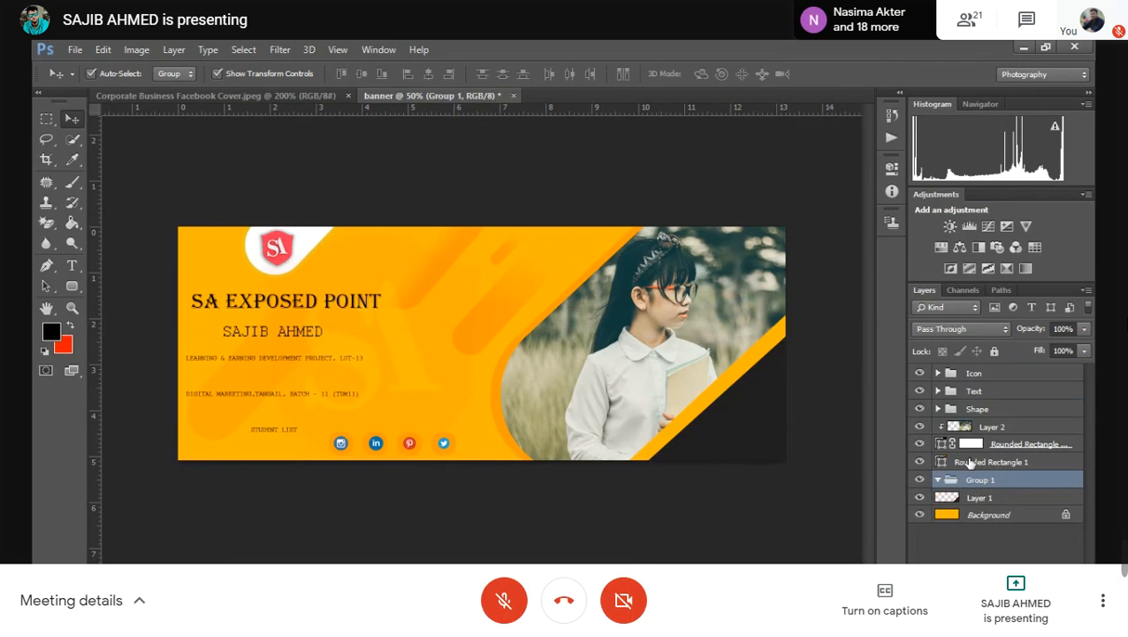
double_click(985, 480)
type("Pict")
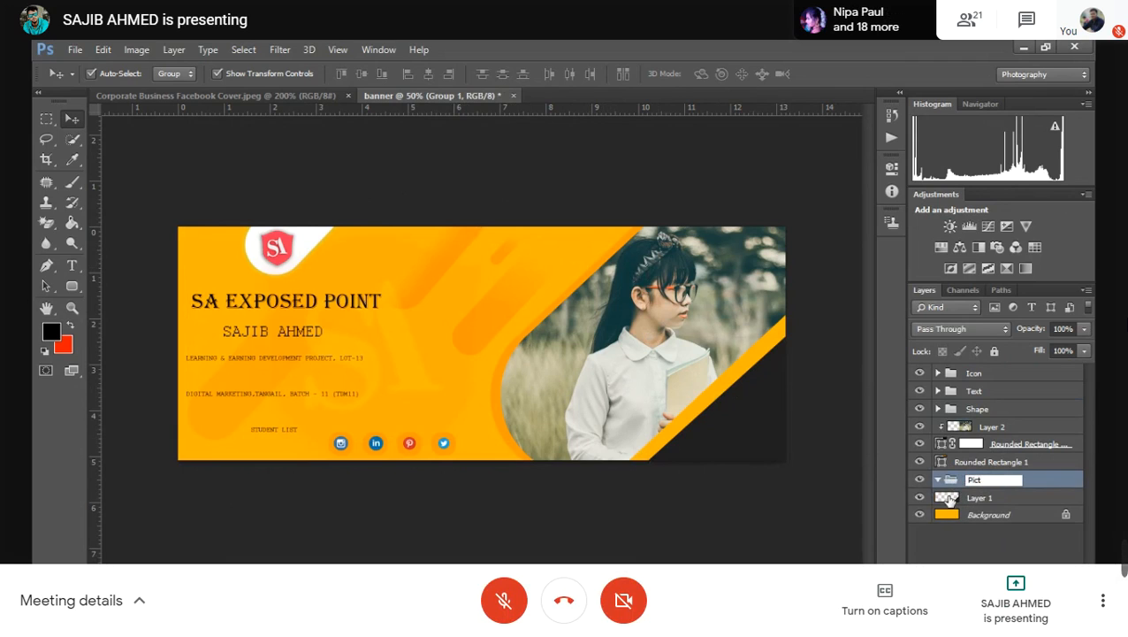
type("ure")
key("BackSpace")
type("re")
left_click(992, 536)
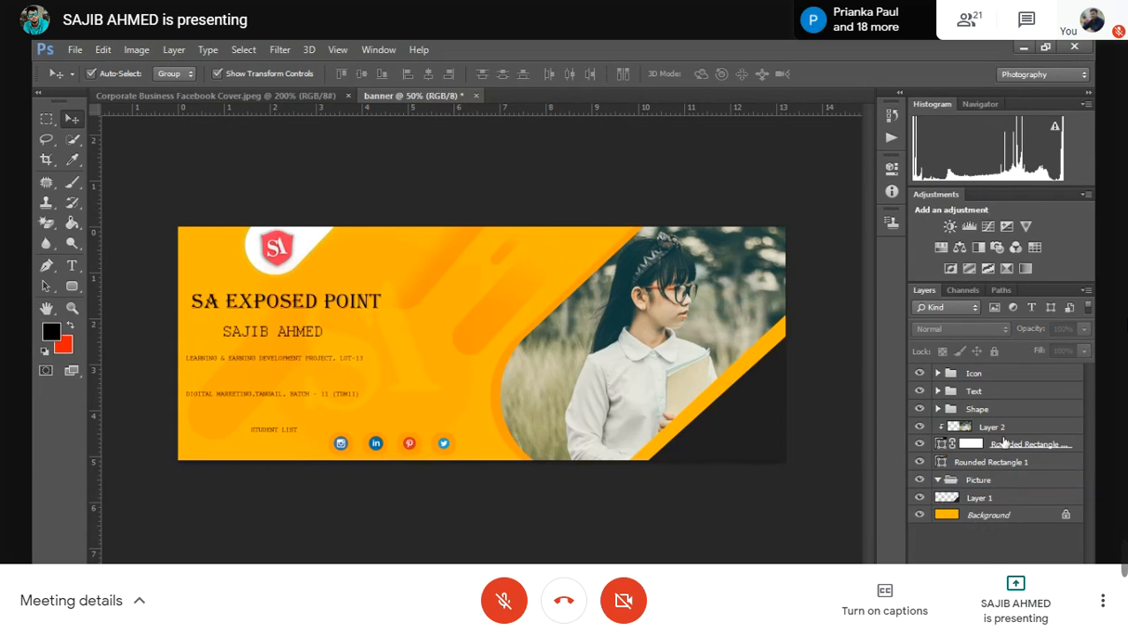
Step: Select the layers from Layer 2 down through Layer 1, including Rounded Rectangle 1
left_click(1006, 429)
left_click(1026, 445, "shift")
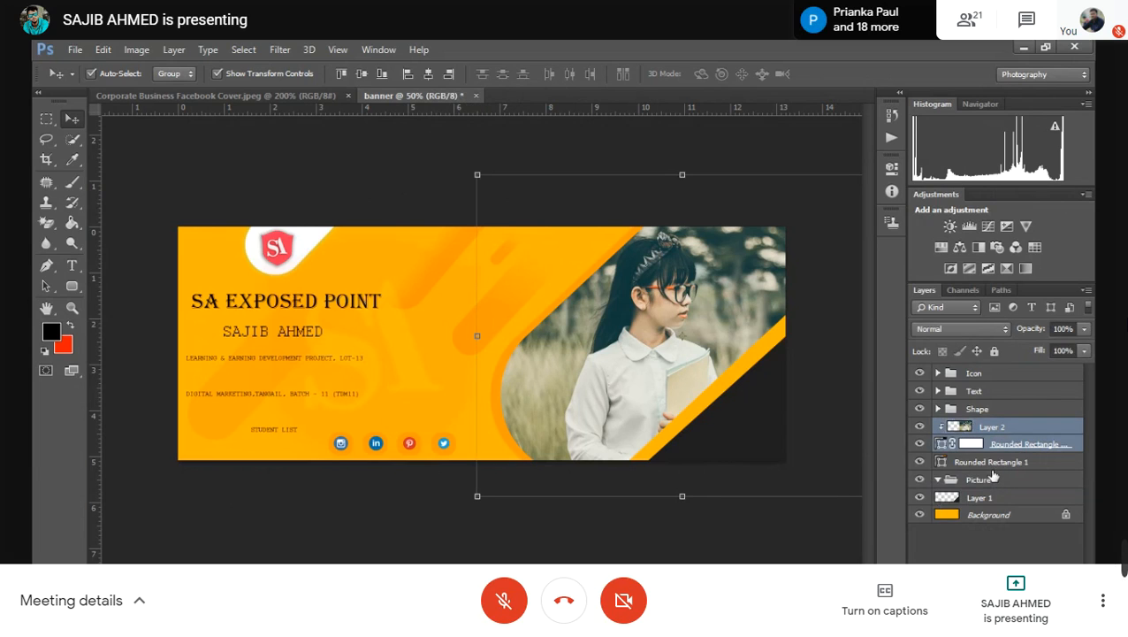
left_click(996, 463, "shift")
left_click(991, 498, "shift")
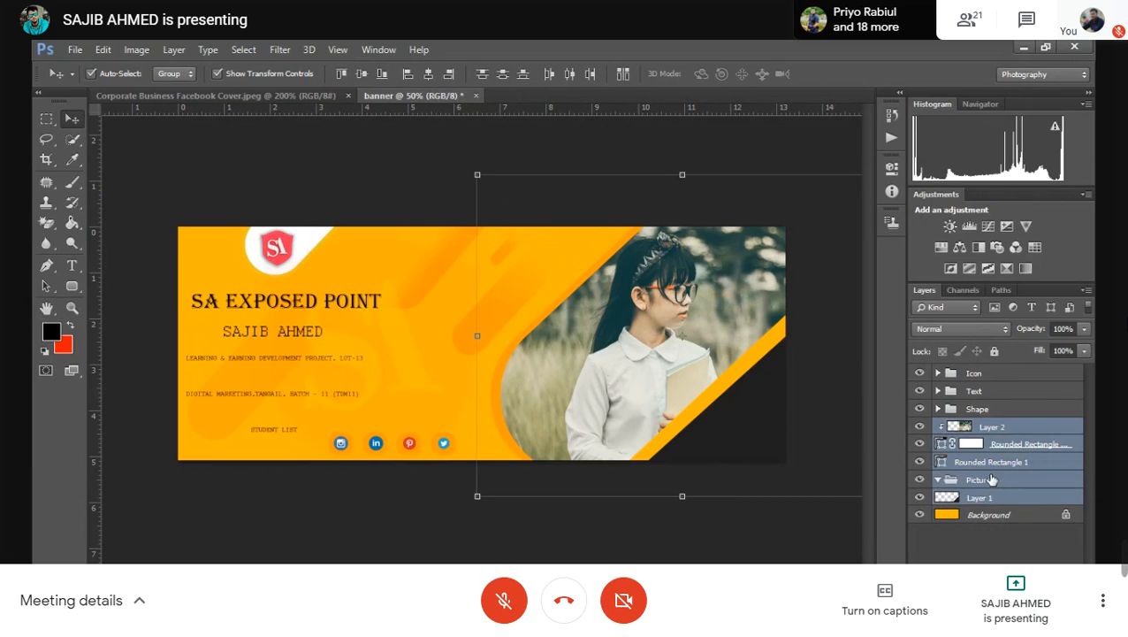
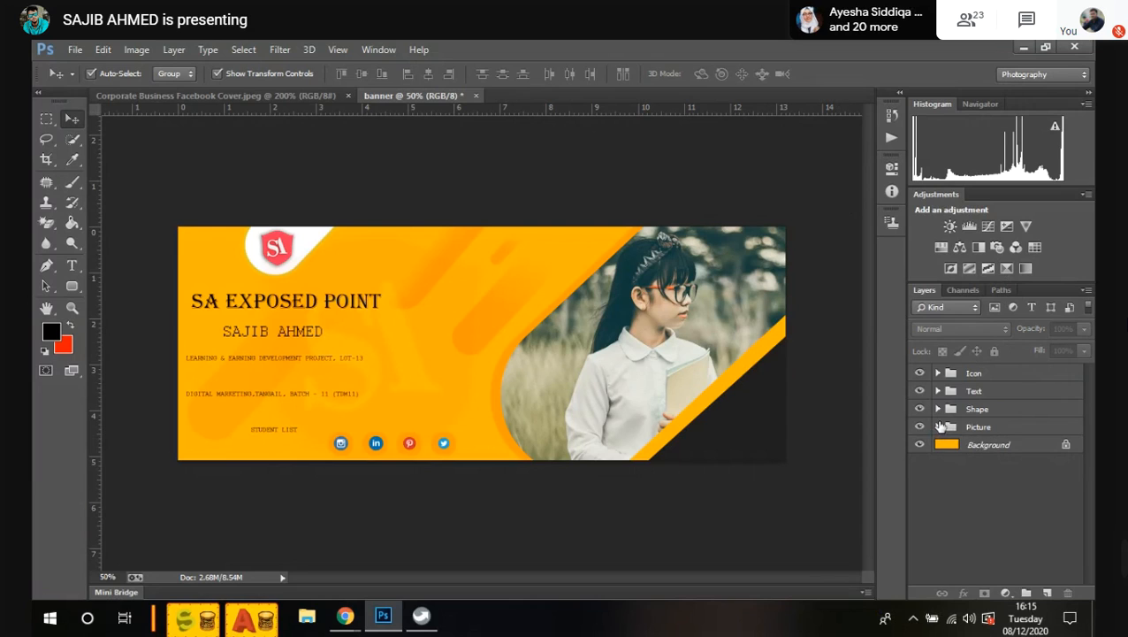
Step: Toggle the meeting microphone, then select the Icon group from the canvas
key("ctrl+d")
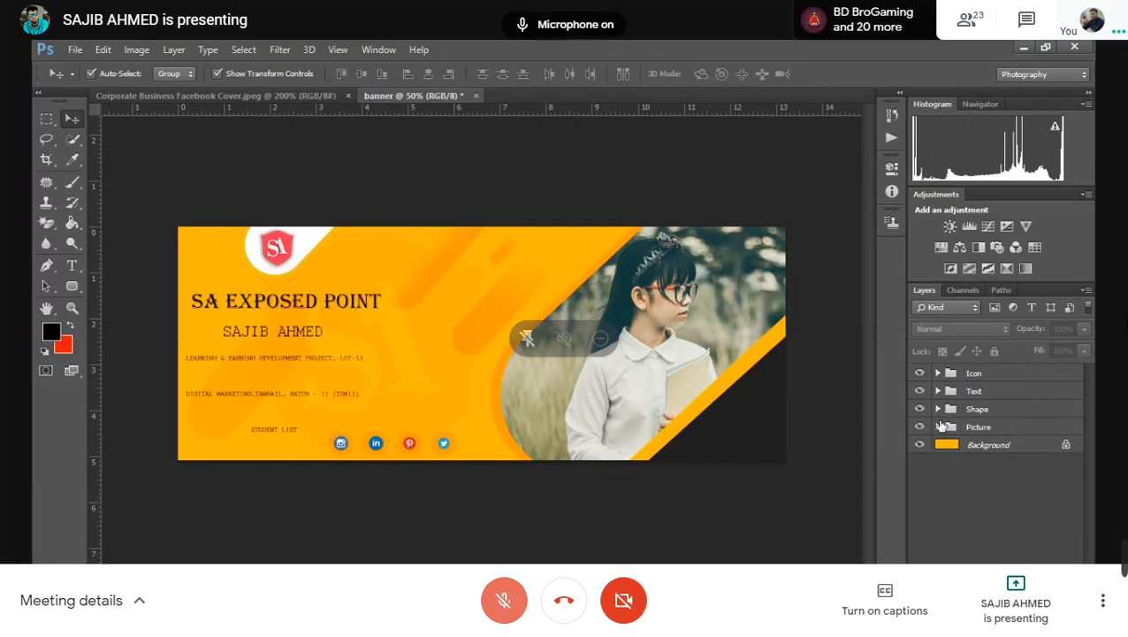
key("ctrl+d")
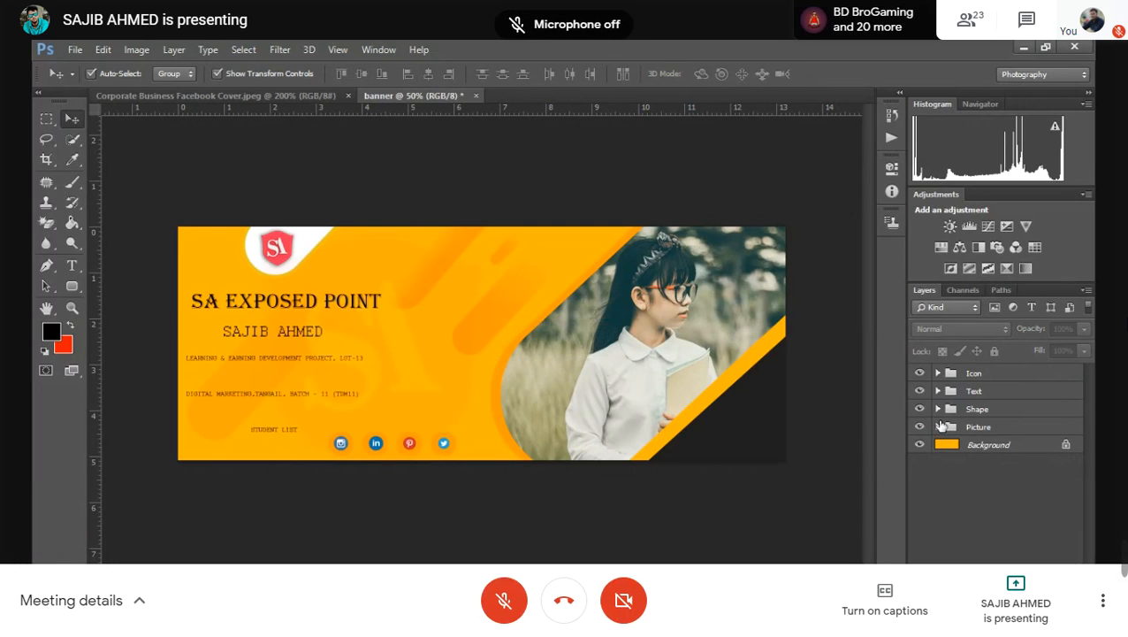
key("ctrl+d")
key("ctrl+d")
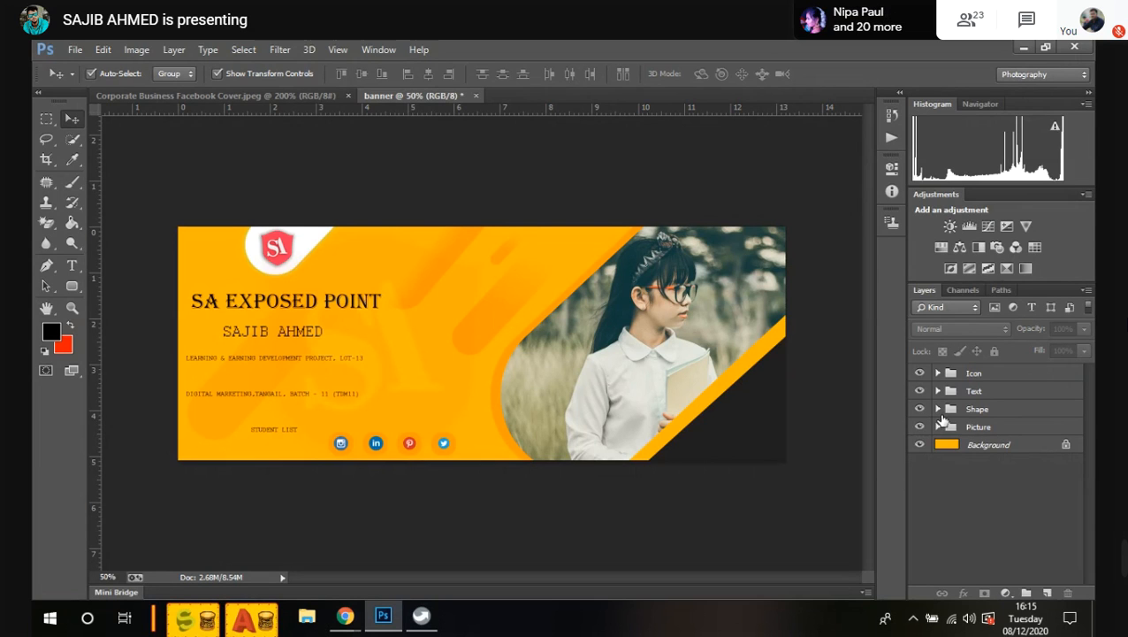
key("ctrl+d")
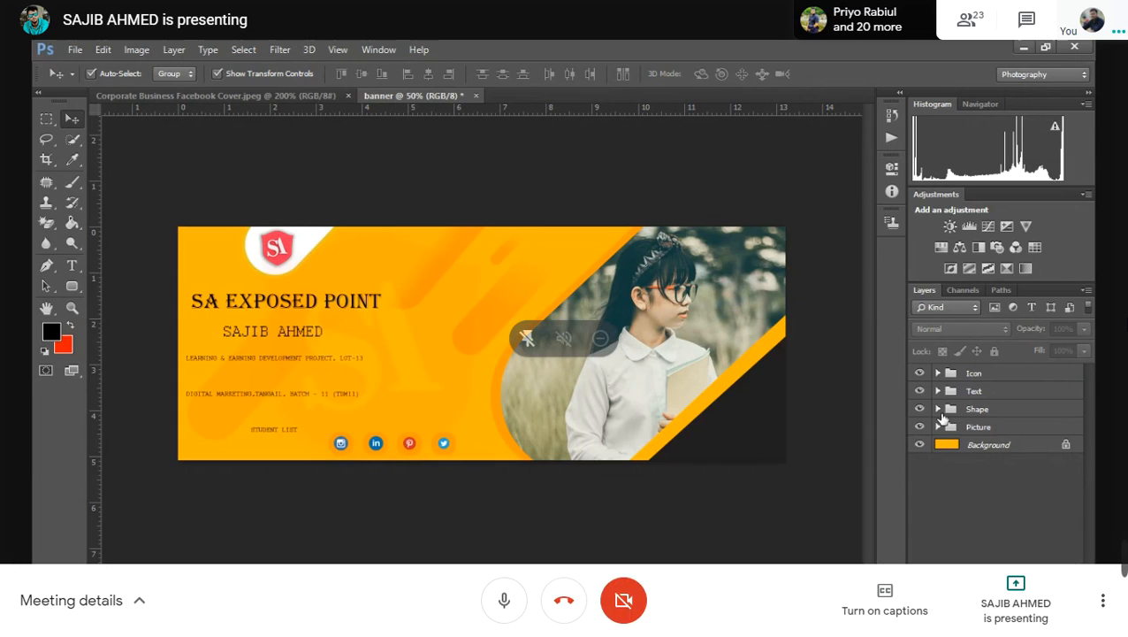
left_click(400, 342)
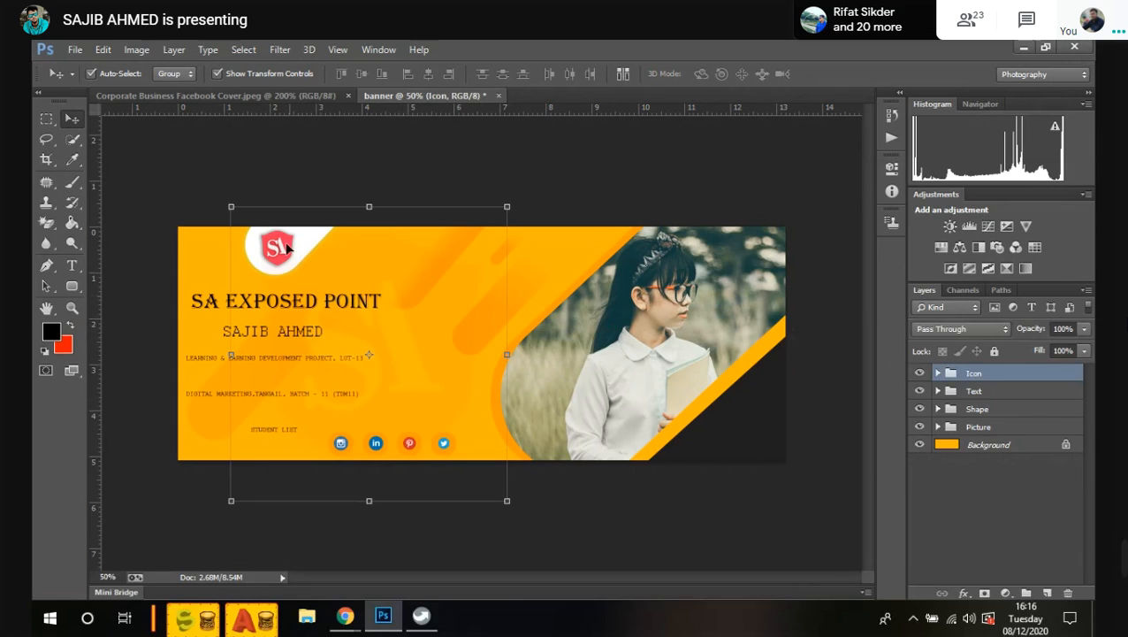
Step: Delete the old faint logo layer, Layer 3 copy, from the Icon group
key("ctrl+d")
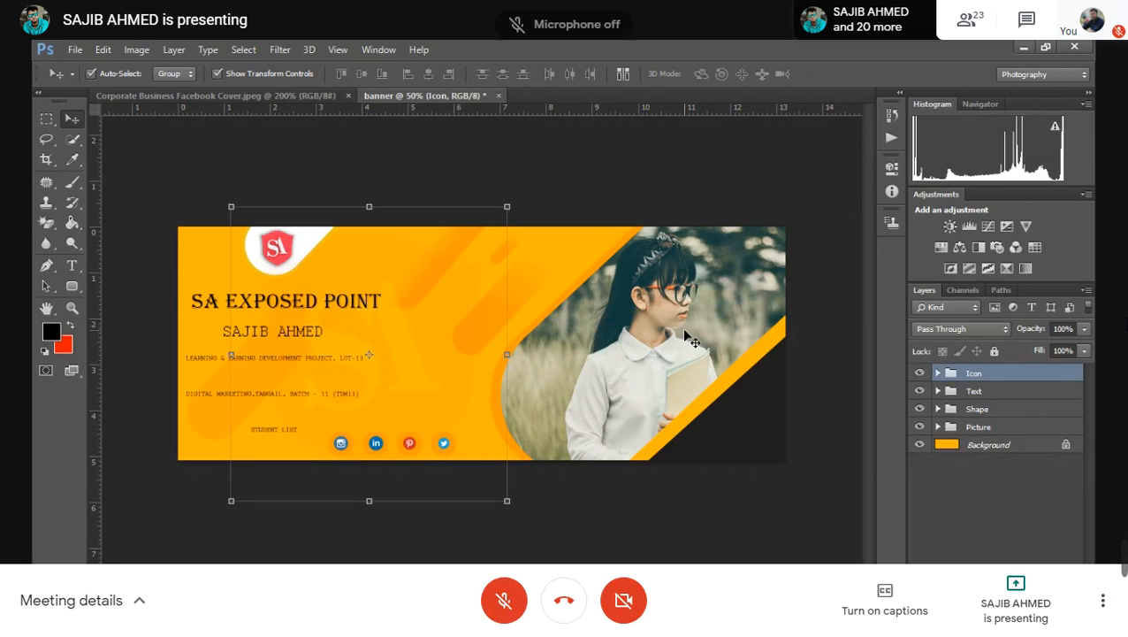
key("Delete")
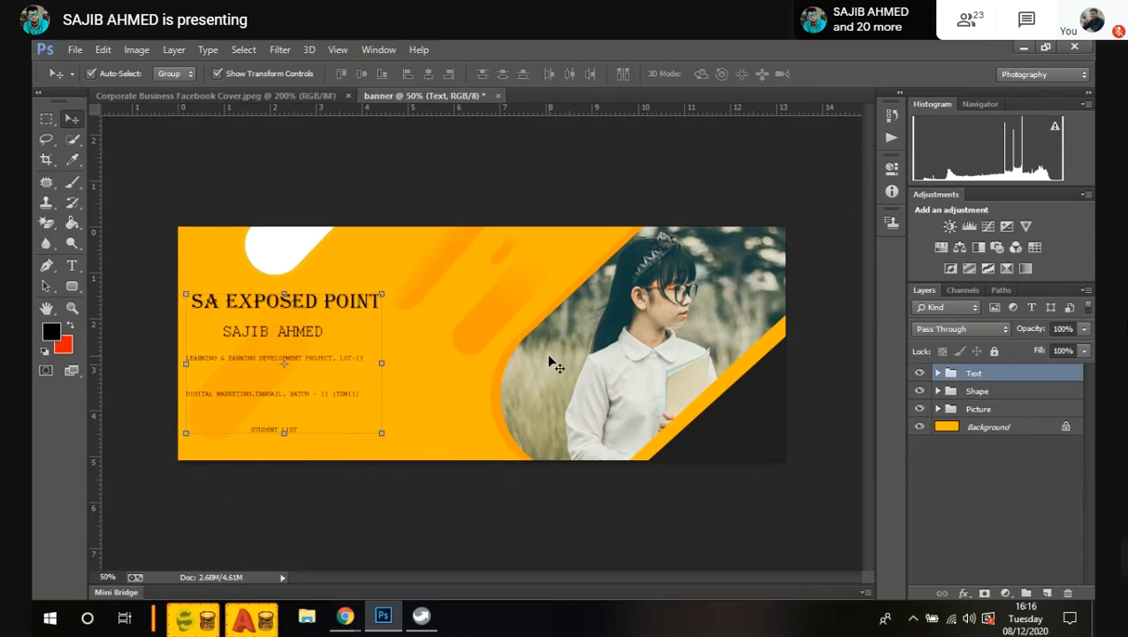
key("ctrl+z")
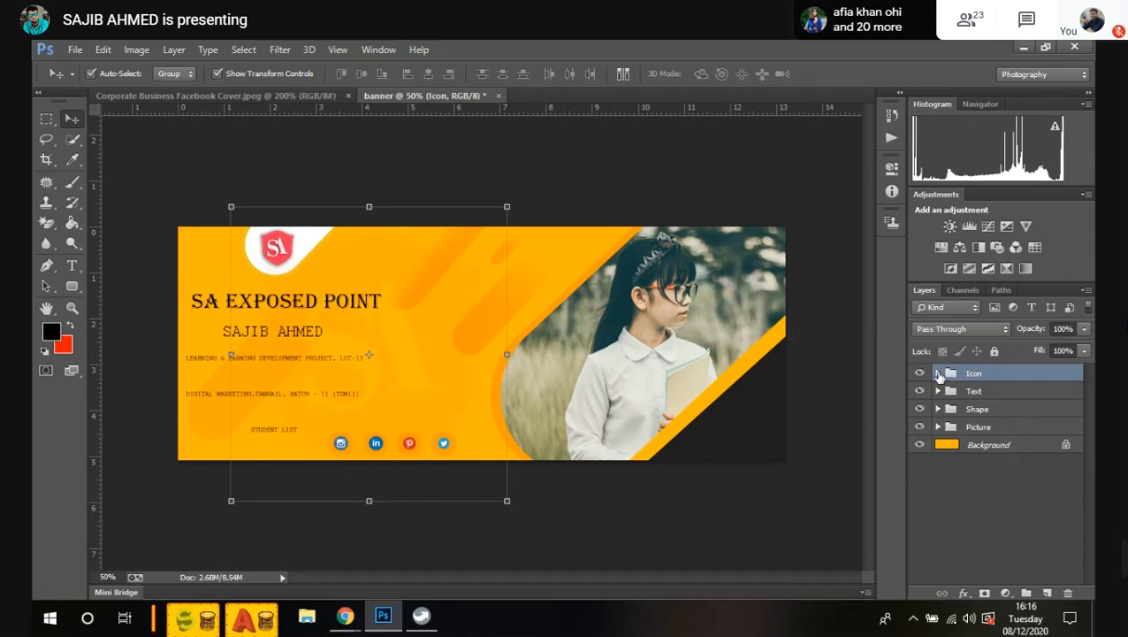
left_click(938, 373)
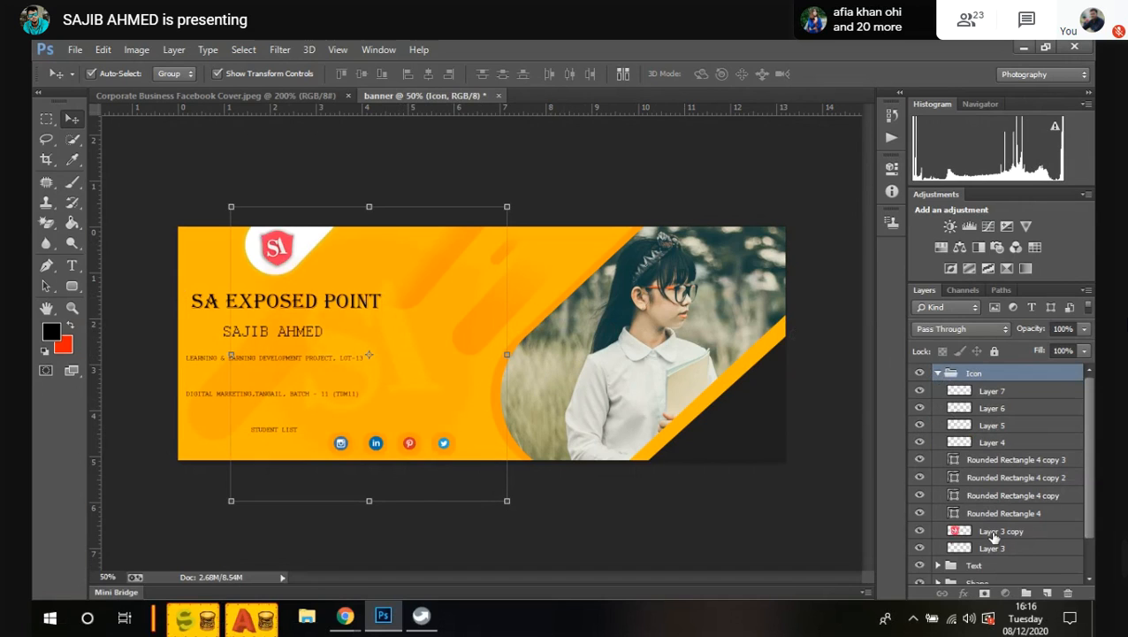
left_click(994, 533)
key("Delete")
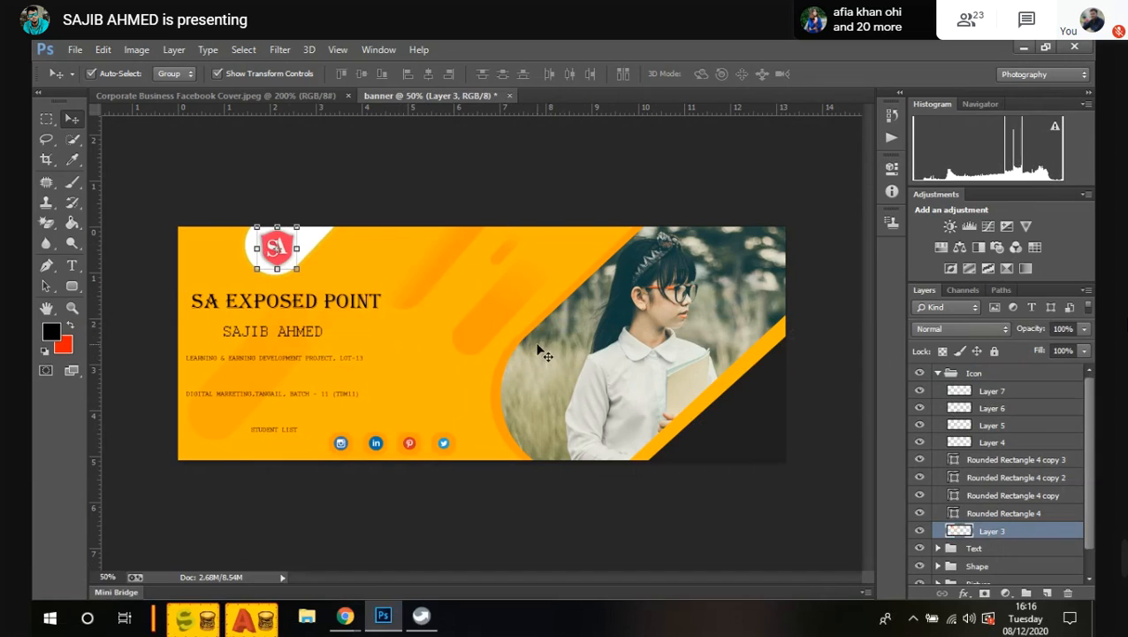
Step: Alt-drag the SA logo to duplicate its Icon group toward the banner's centre
left_click(499, 199)
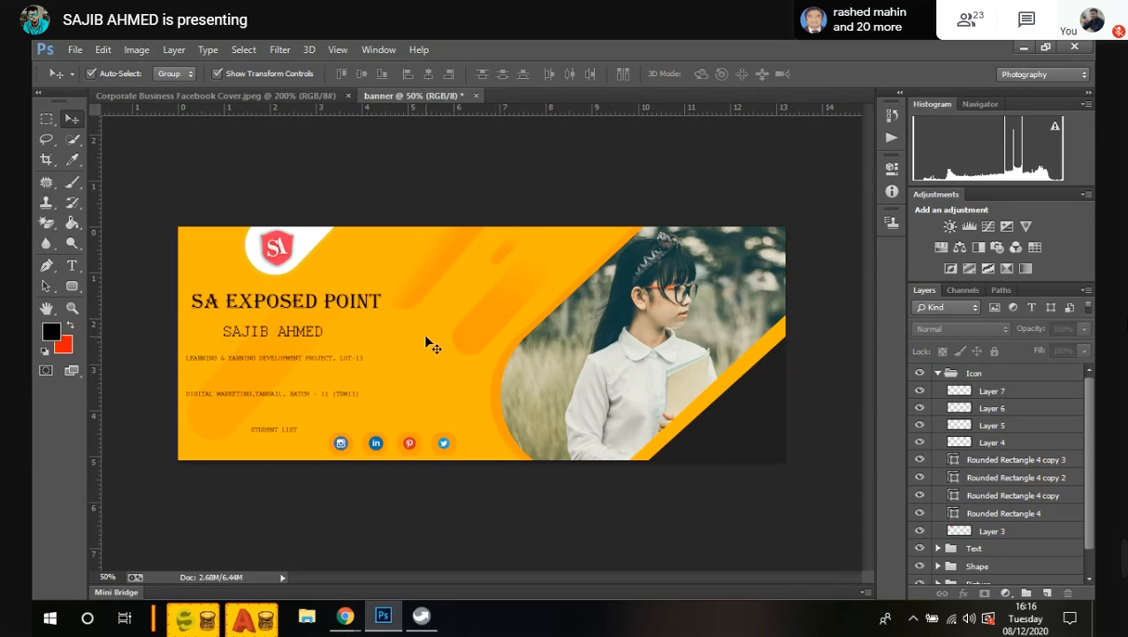
left_click(285, 253)
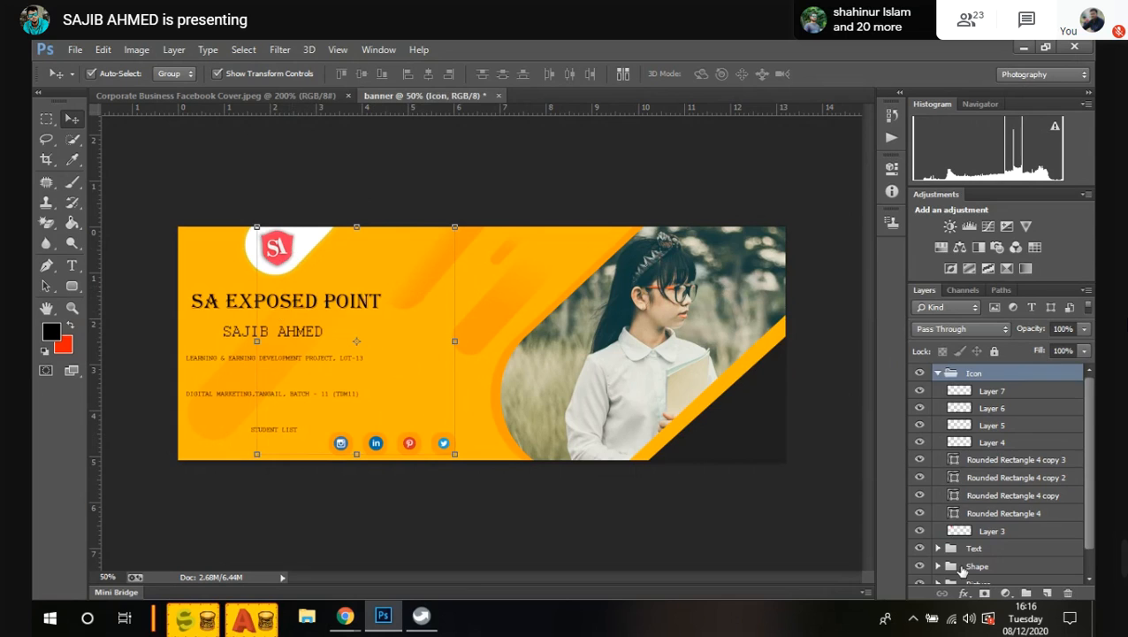
scroll(964, 571, "down", 1)
left_click(989, 506)
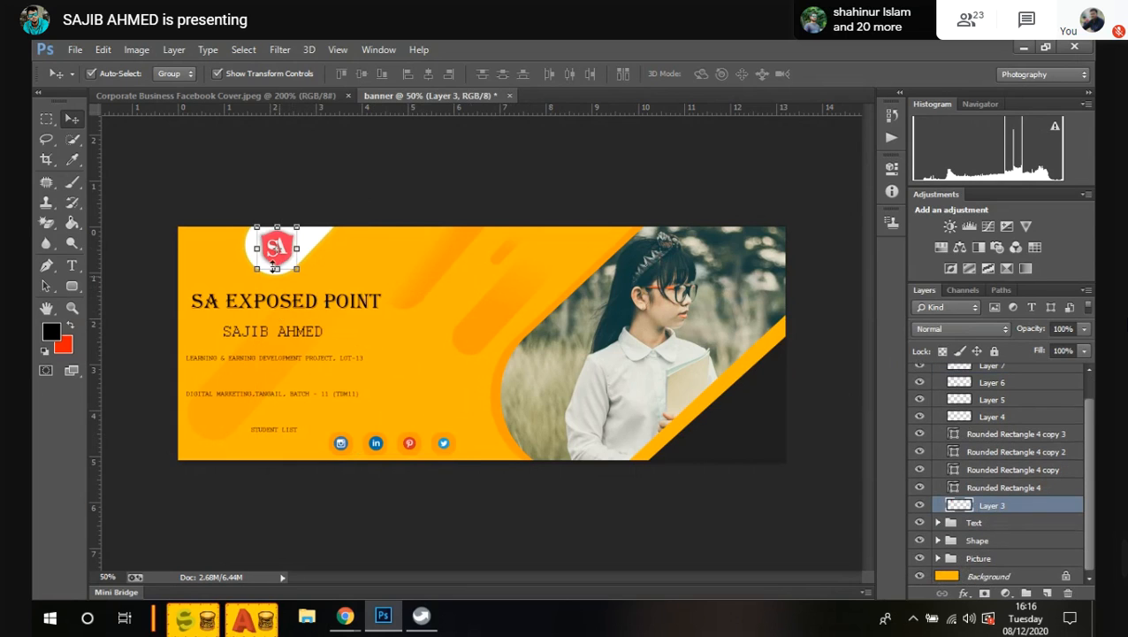
left_click_drag(271, 246, 398, 337)
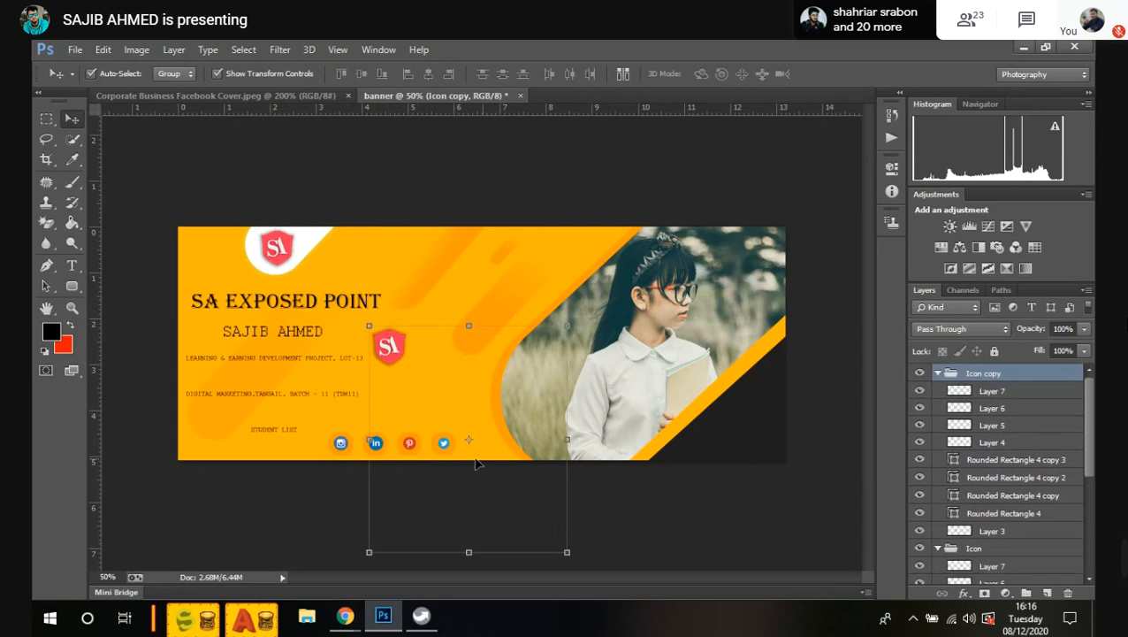
left_click(599, 529)
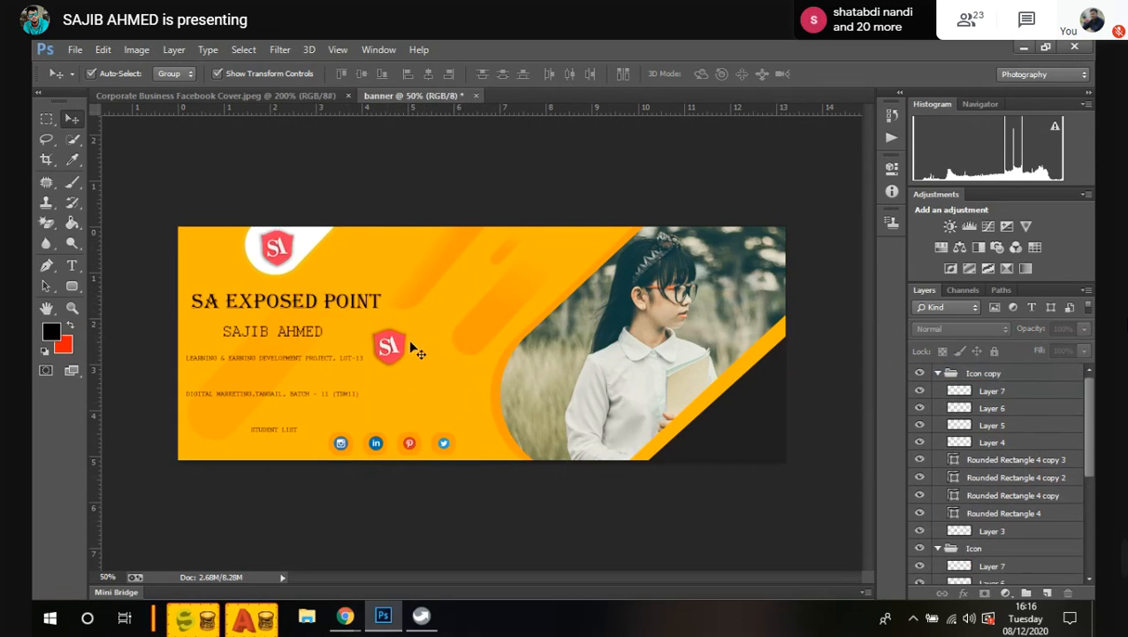
Step: Scale Layer 3 in the Icon copy group up across the banner
left_click(394, 348)
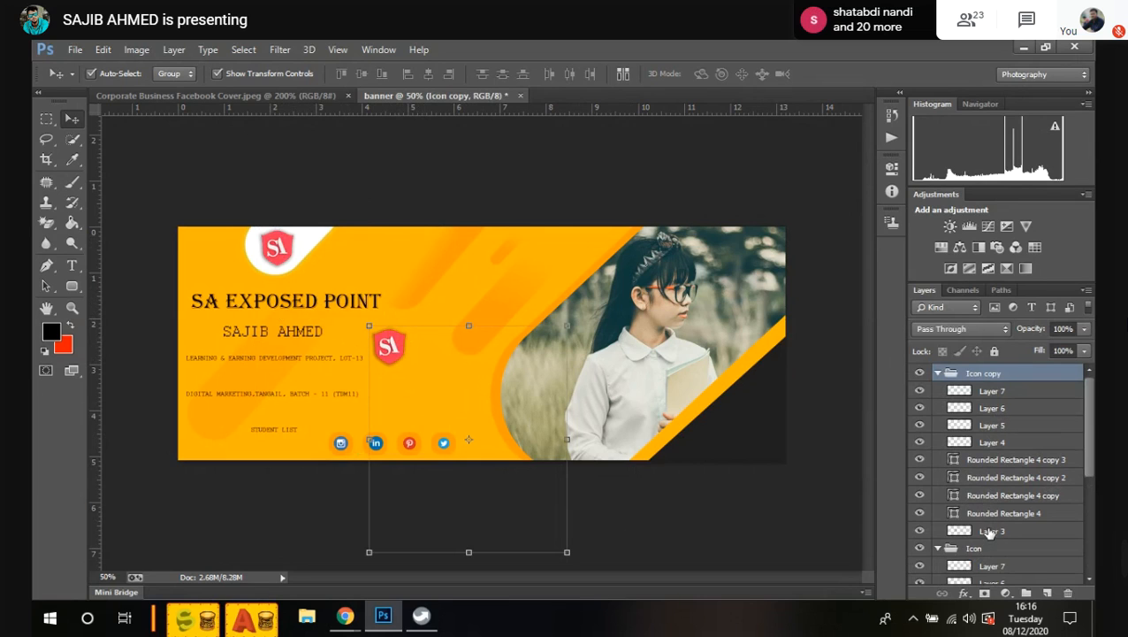
left_click(987, 531)
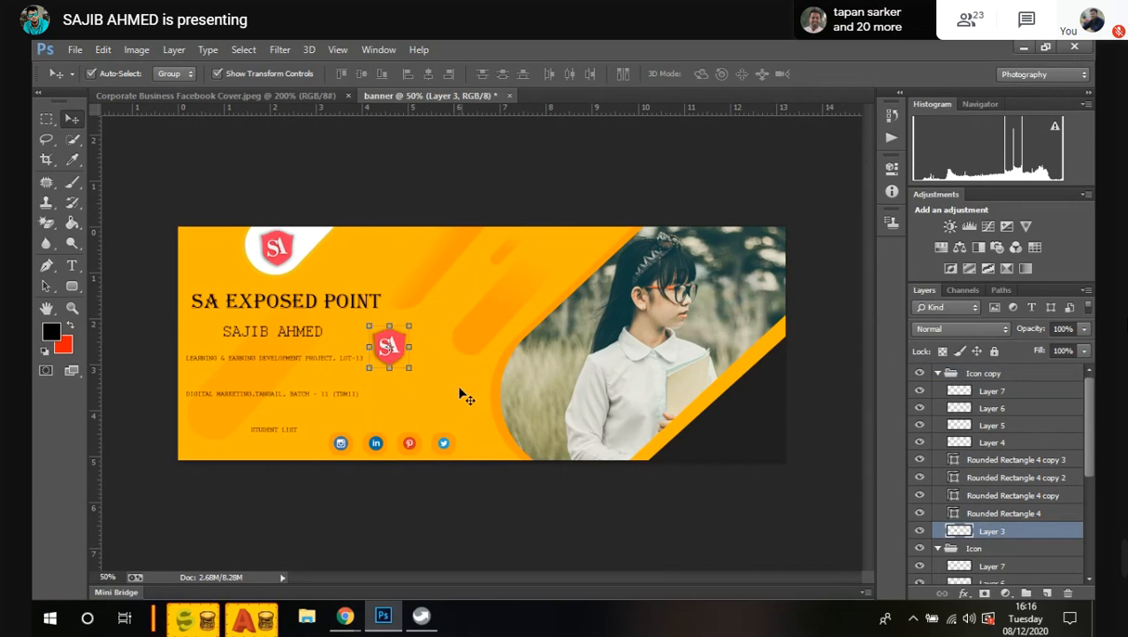
left_click_drag(406, 368, 535, 477)
key("Return")
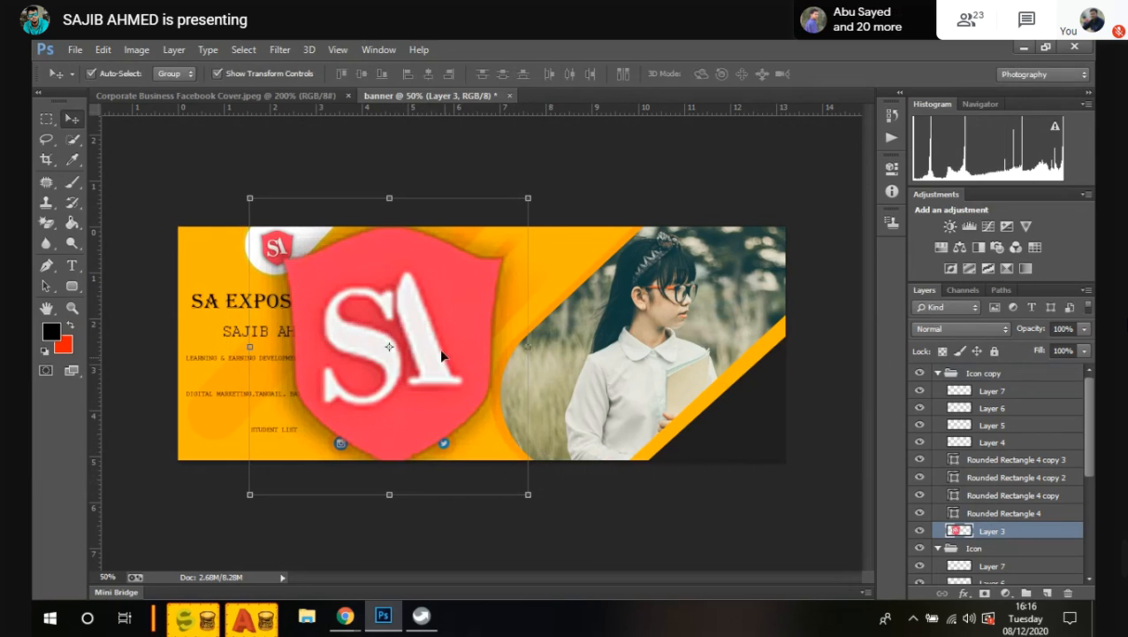
Step: Lower the enlarged logo's opacity to about 7% and collapse the Icon copy group
left_click(1085, 329)
left_click_drag(1088, 341, 1017, 352)
left_click(723, 181)
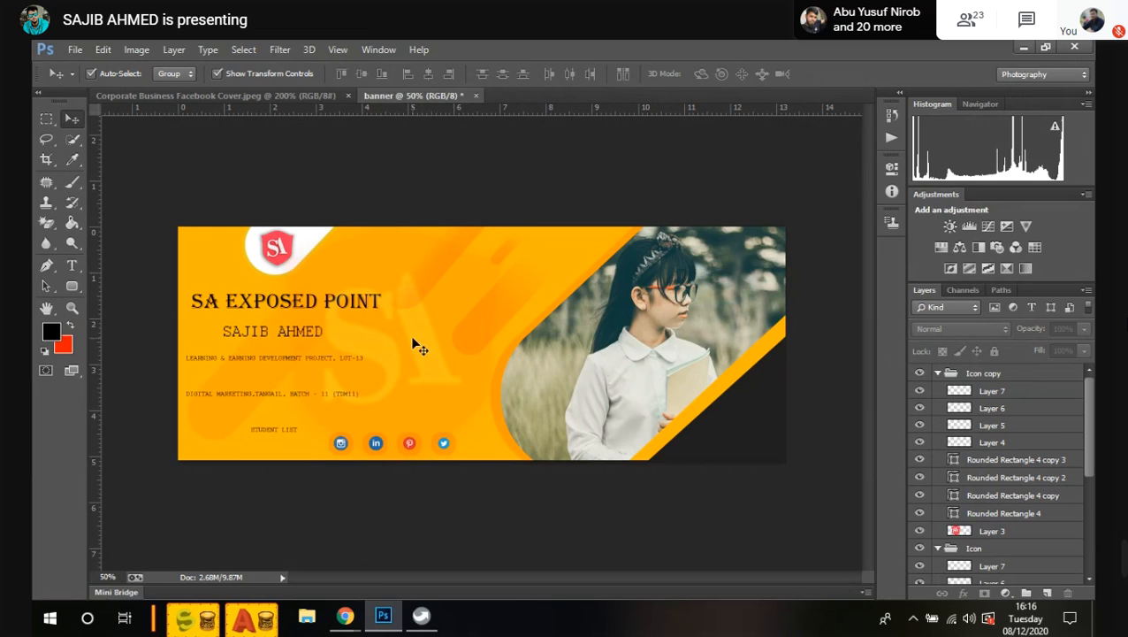
left_click(939, 373)
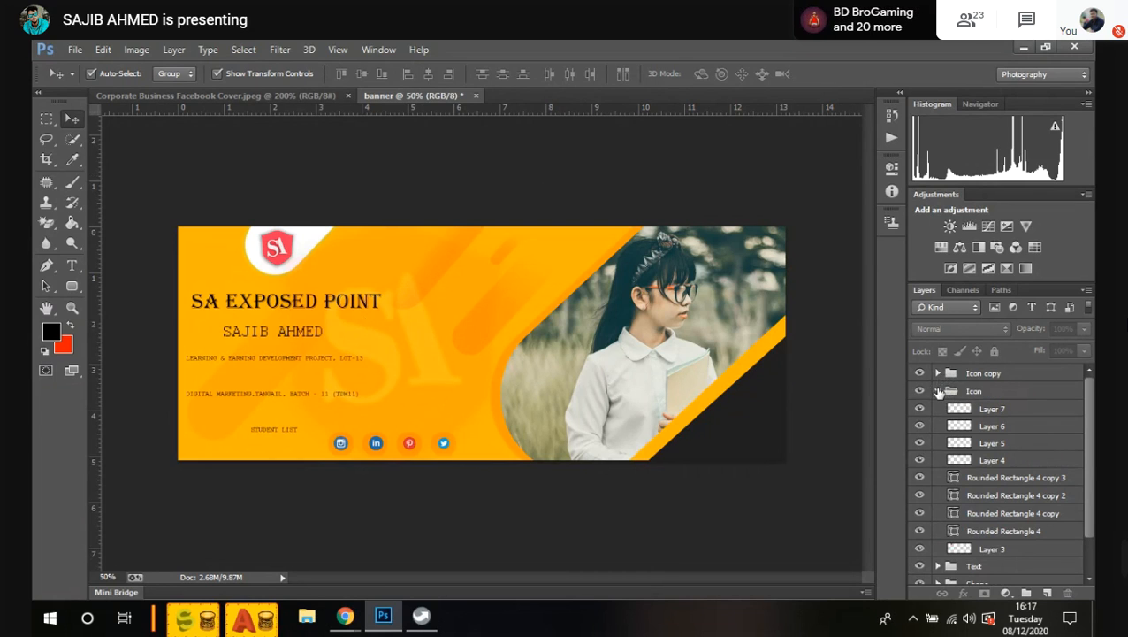
Step: Collapse the Icon group, then delete and restore the Icon copy group
left_click(940, 391)
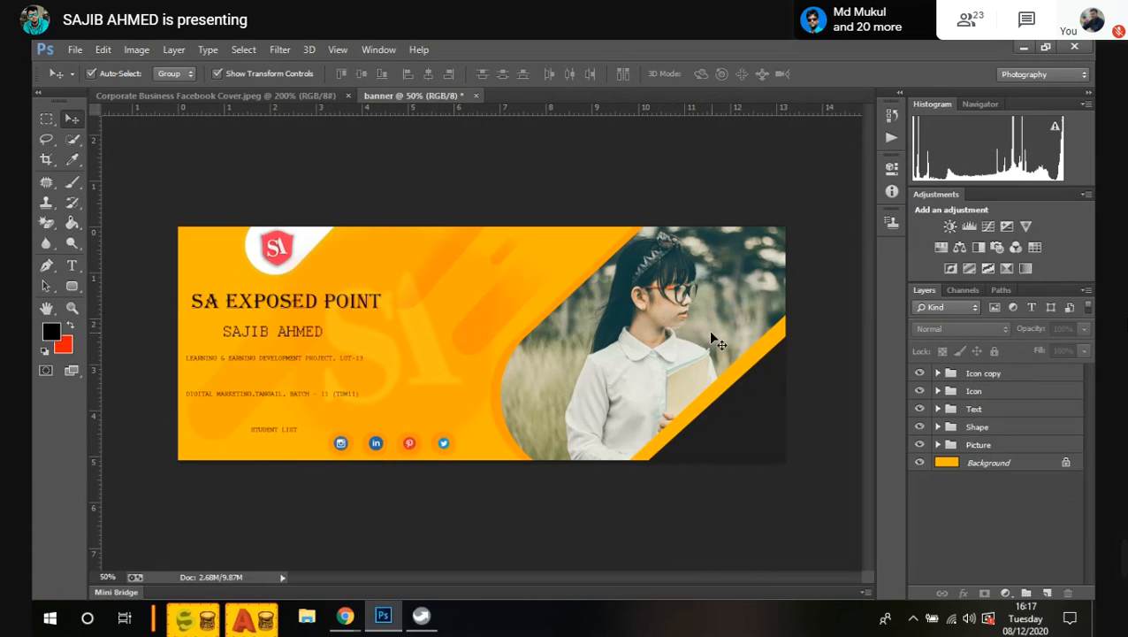
left_click(1002, 378)
key("Delete")
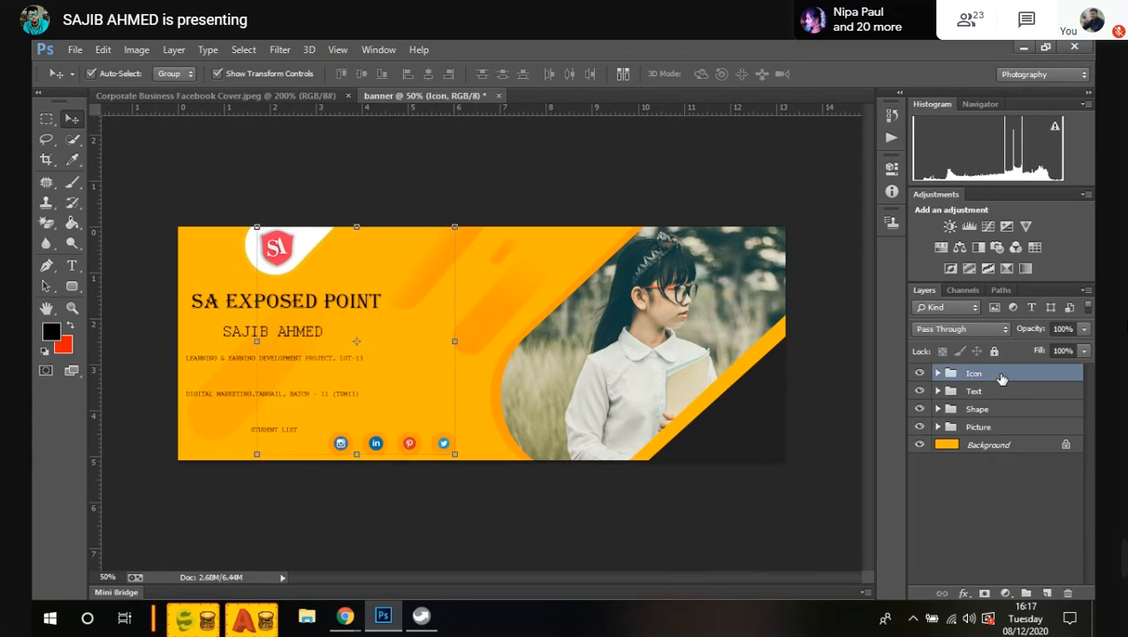
key("ctrl+z")
left_click(981, 499)
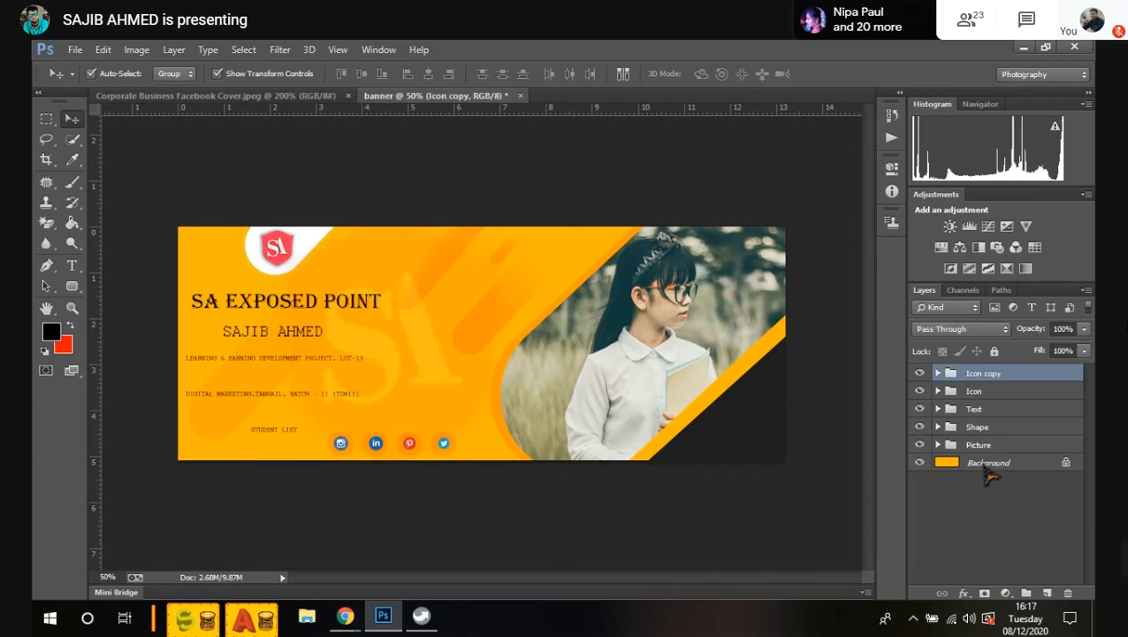
Step: Click through the Icon, Text, Shape and Picture groups, then deselect
left_click(990, 394)
left_click(991, 410)
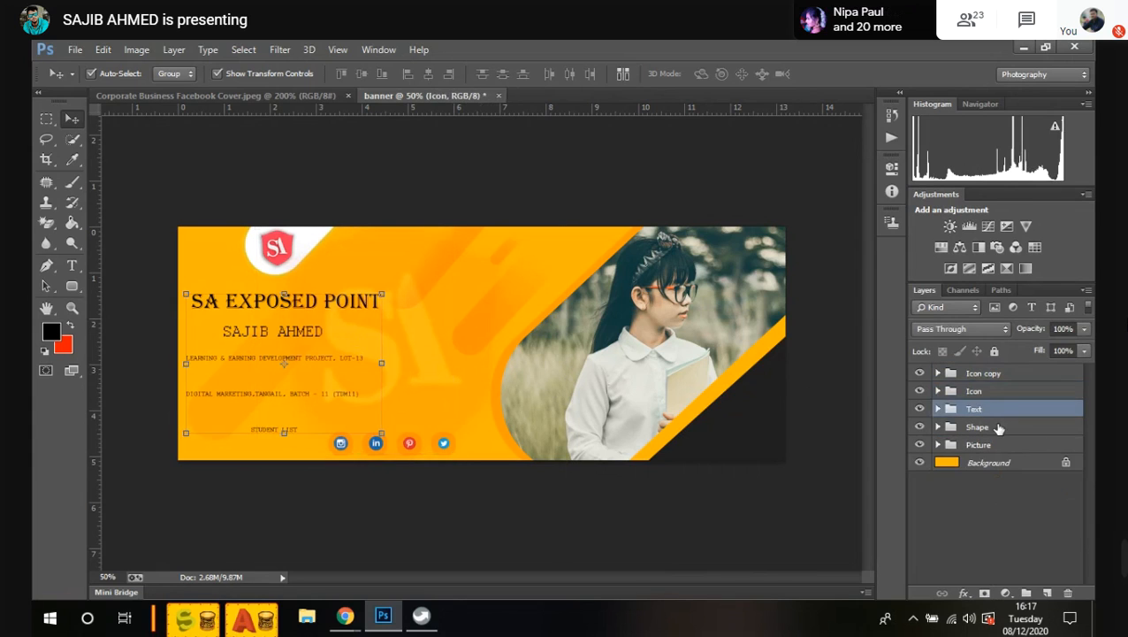
left_click(998, 428)
left_click(1001, 446)
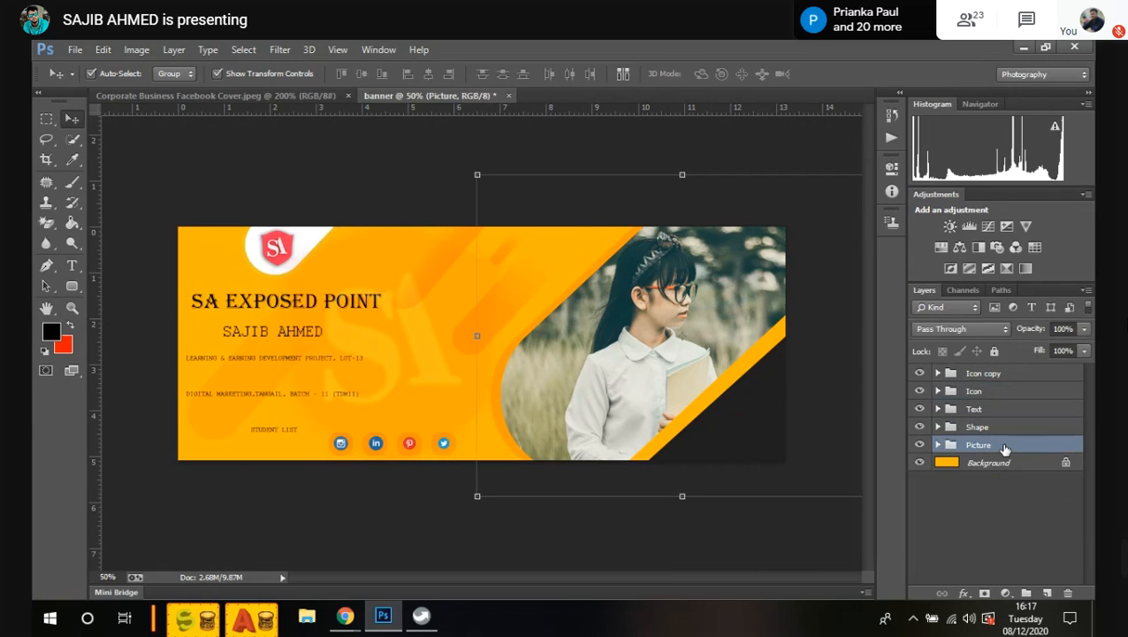
left_click(977, 530)
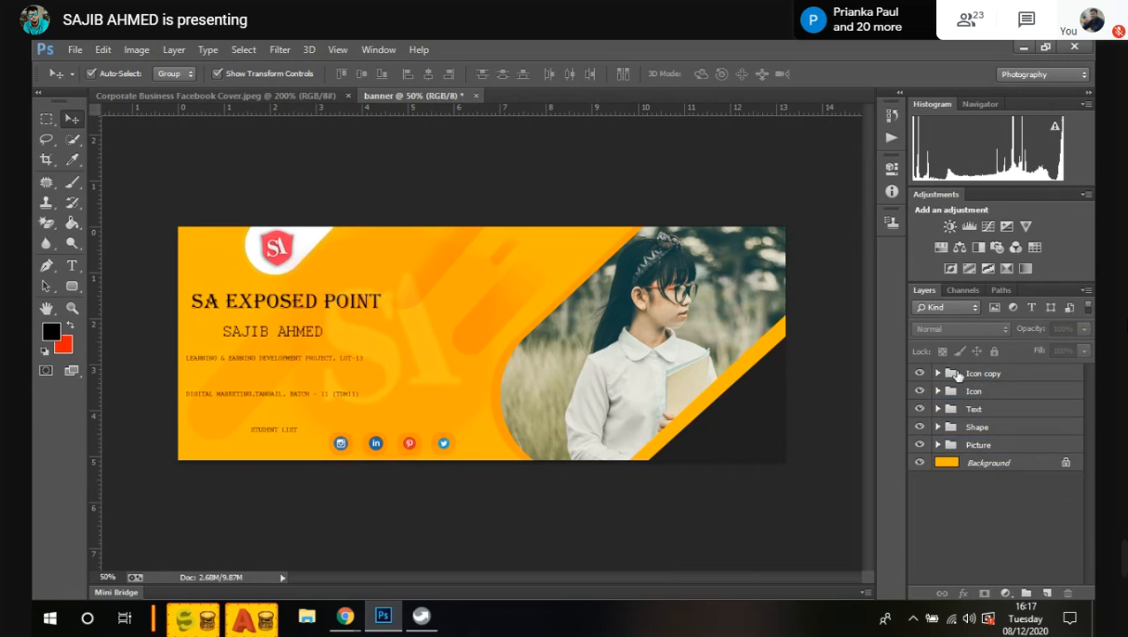
Step: Inspect Layers 7, 4, 5 and Rounded Rectangle 4 copy 3, then collapse the Icon group
left_click(938, 391)
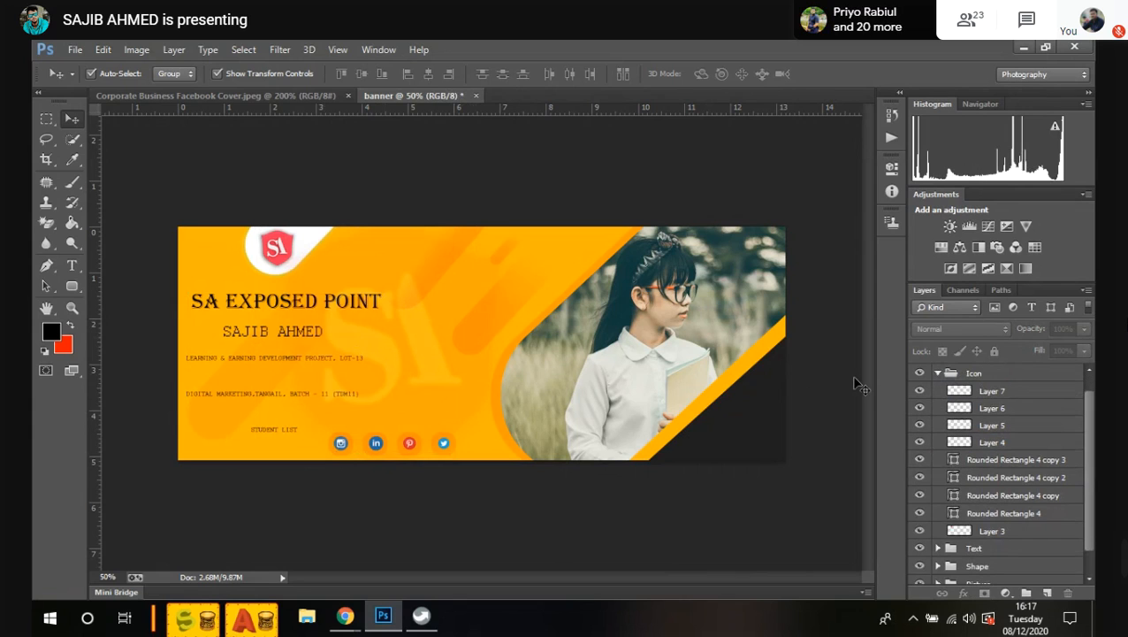
left_click(992, 393)
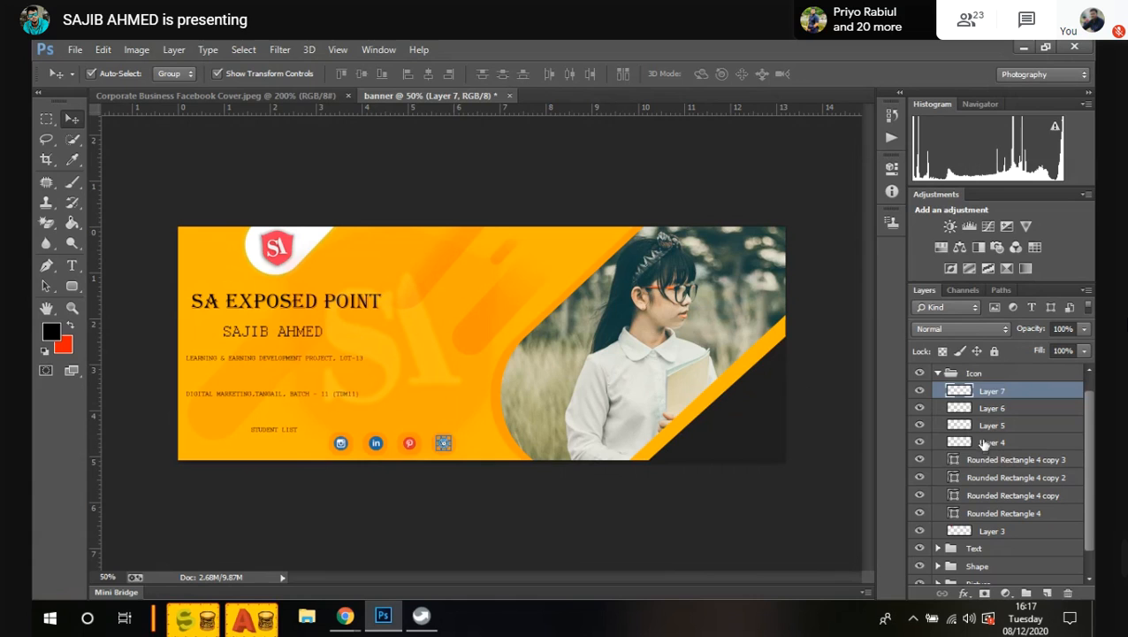
left_click(984, 442)
left_click(1006, 429)
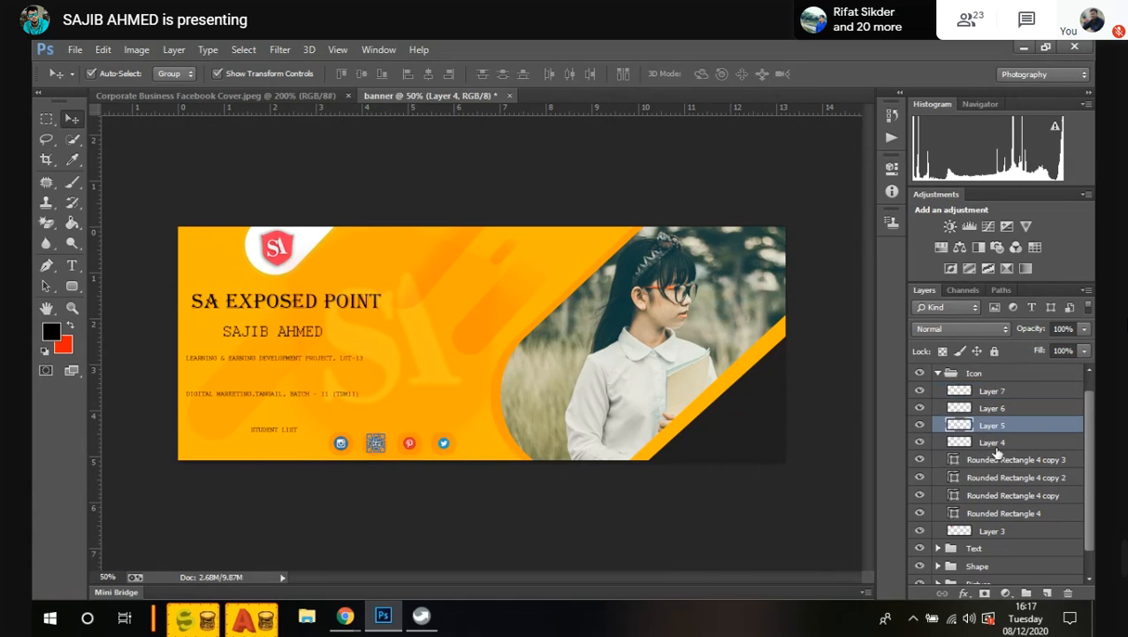
left_click(998, 460)
left_click(938, 375)
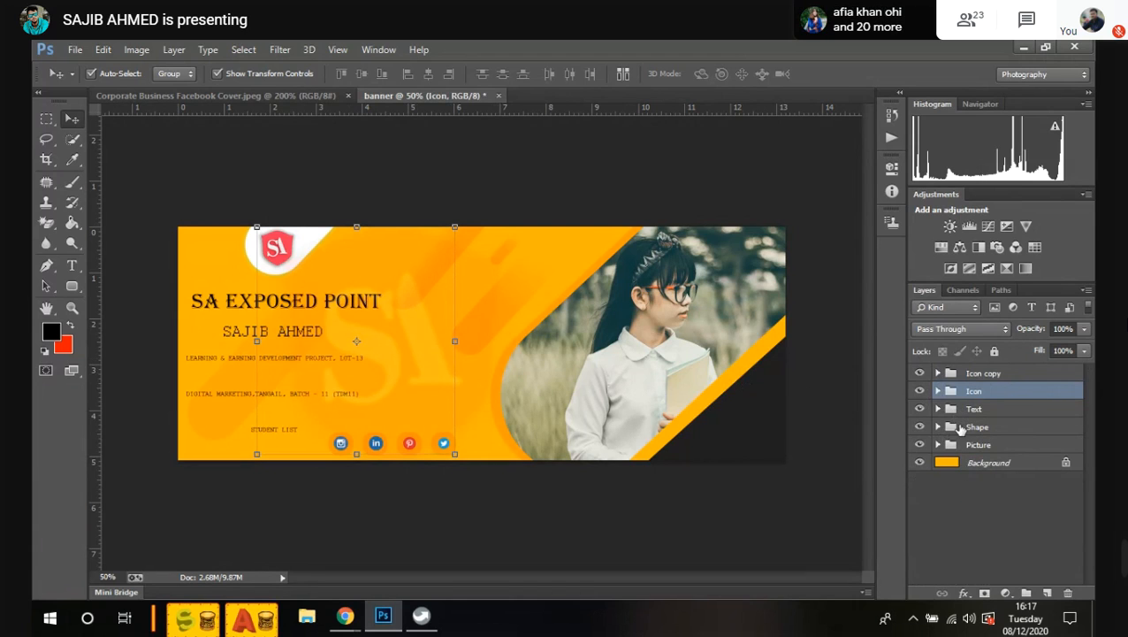
left_click(966, 509)
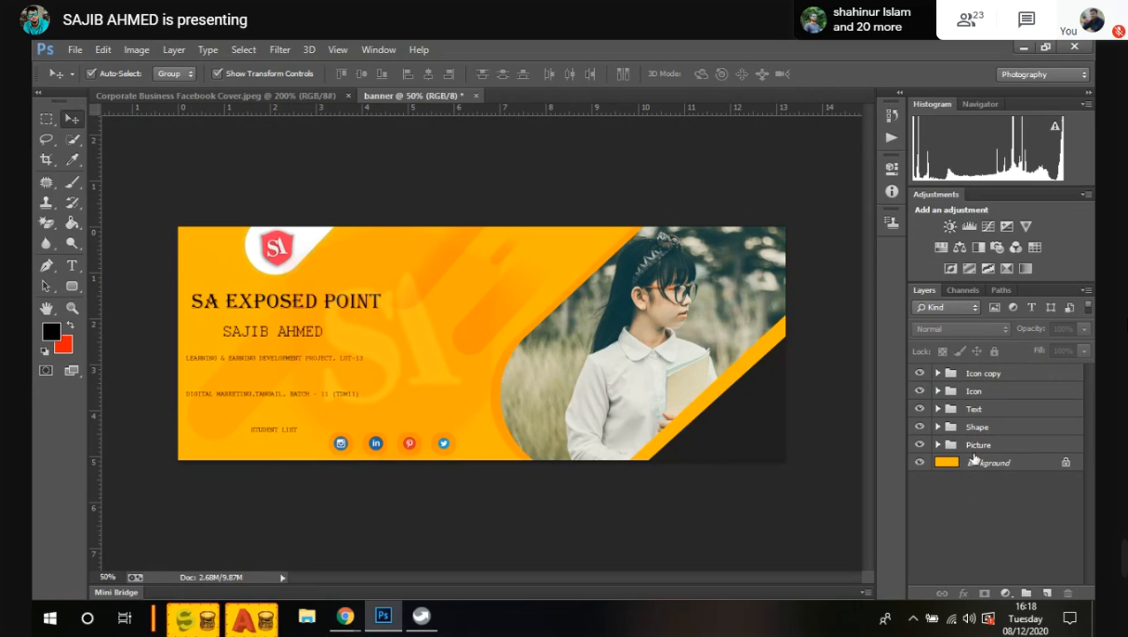
Step: Create a new layer group named My Project
left_click(1027, 593)
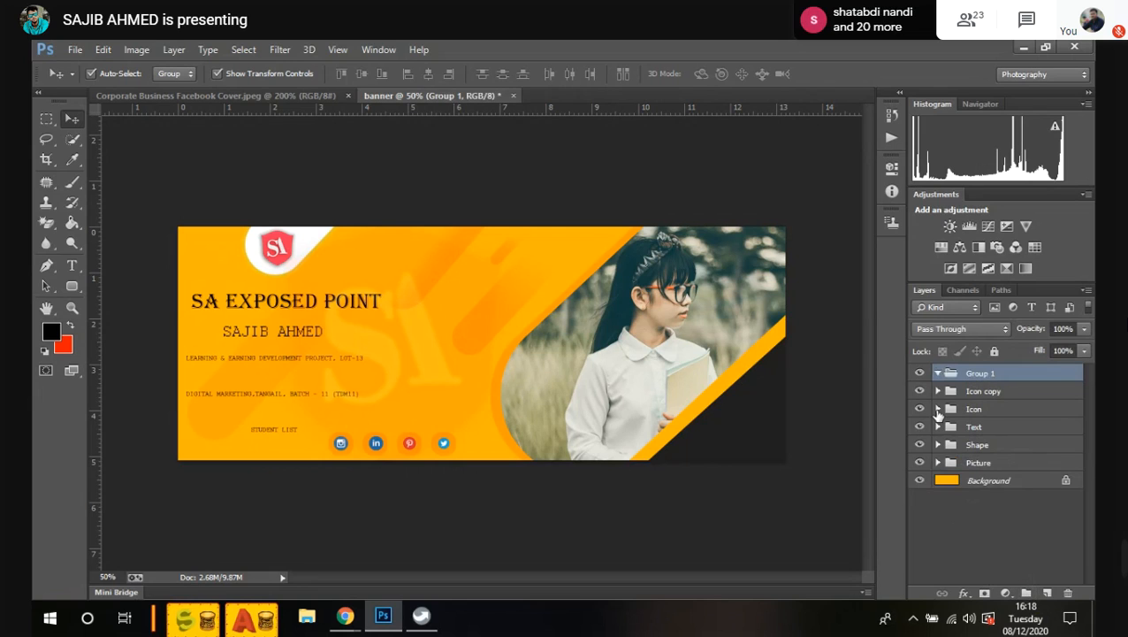
double_click(987, 374)
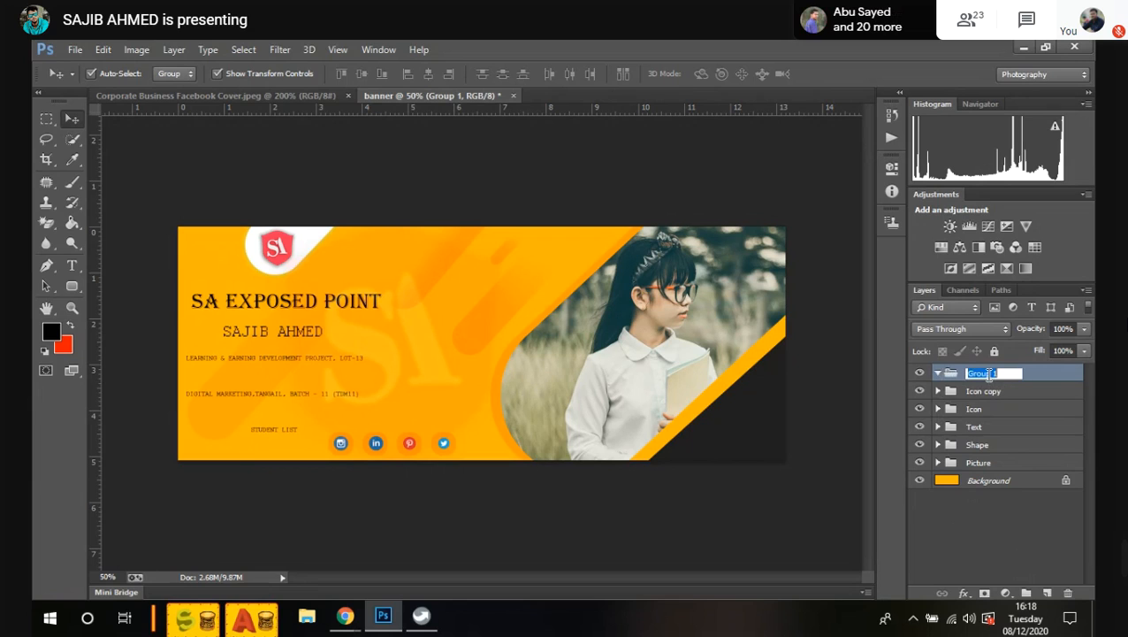
type("My Project")
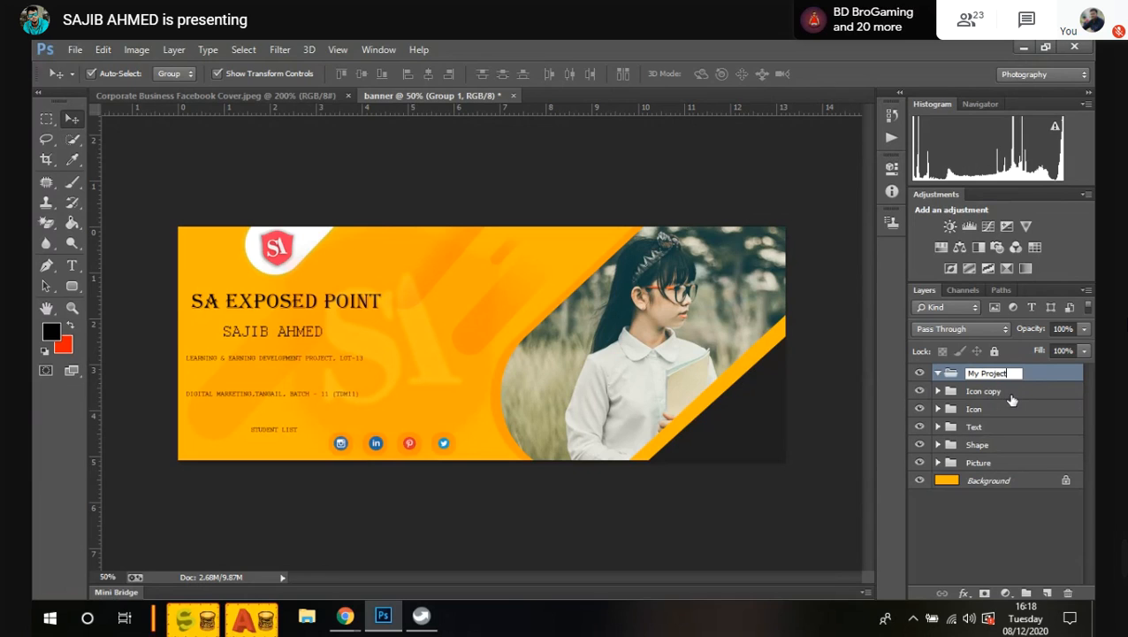
left_click(1036, 541)
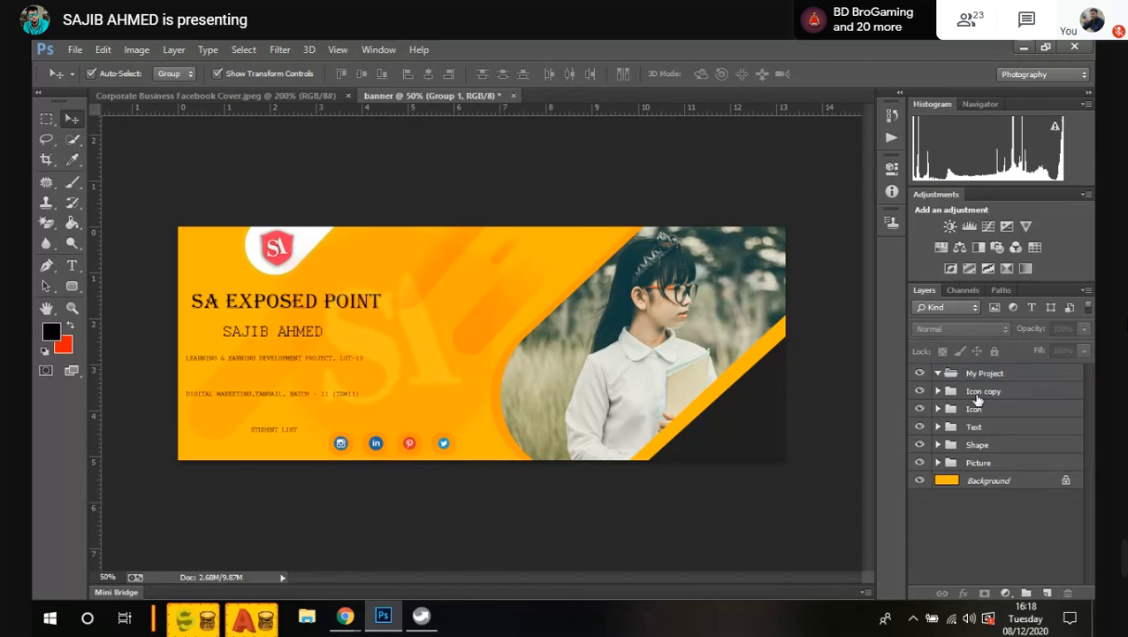
Step: Move the Icon copy, Icon, Text, Shape and Picture groups into My Project
left_click(977, 398)
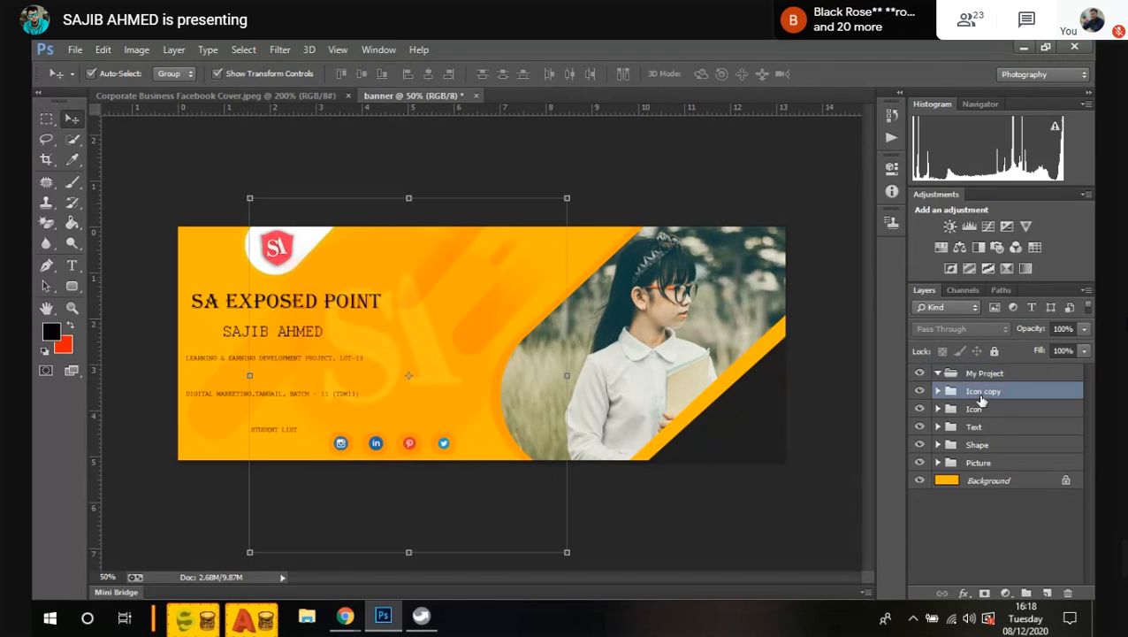
left_click(980, 464, "shift")
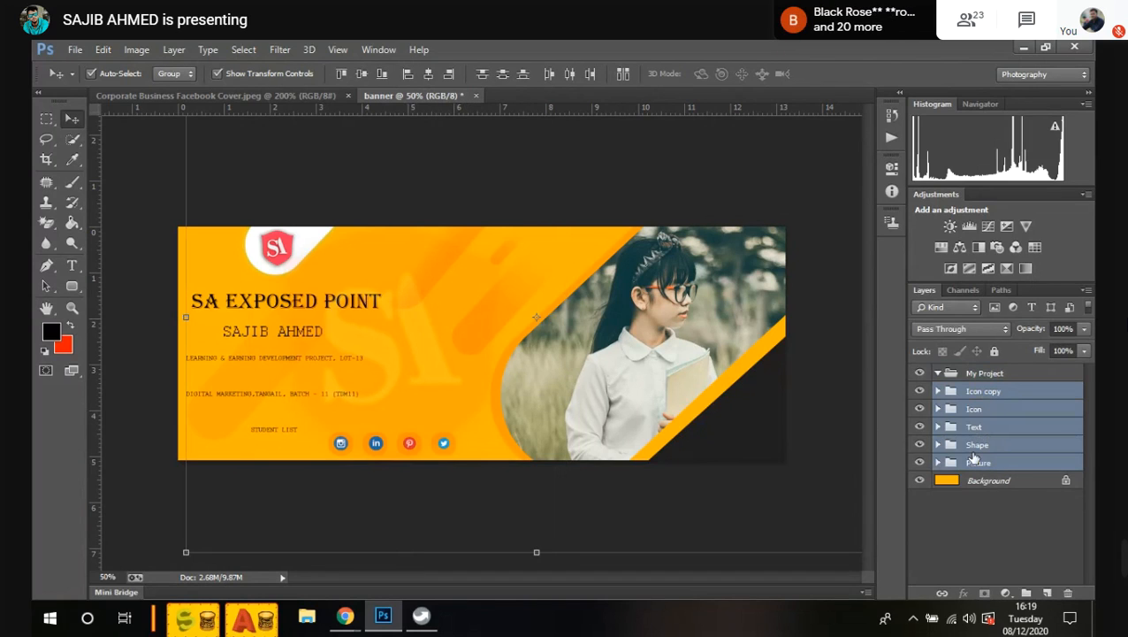
left_click_drag(984, 398, 996, 374)
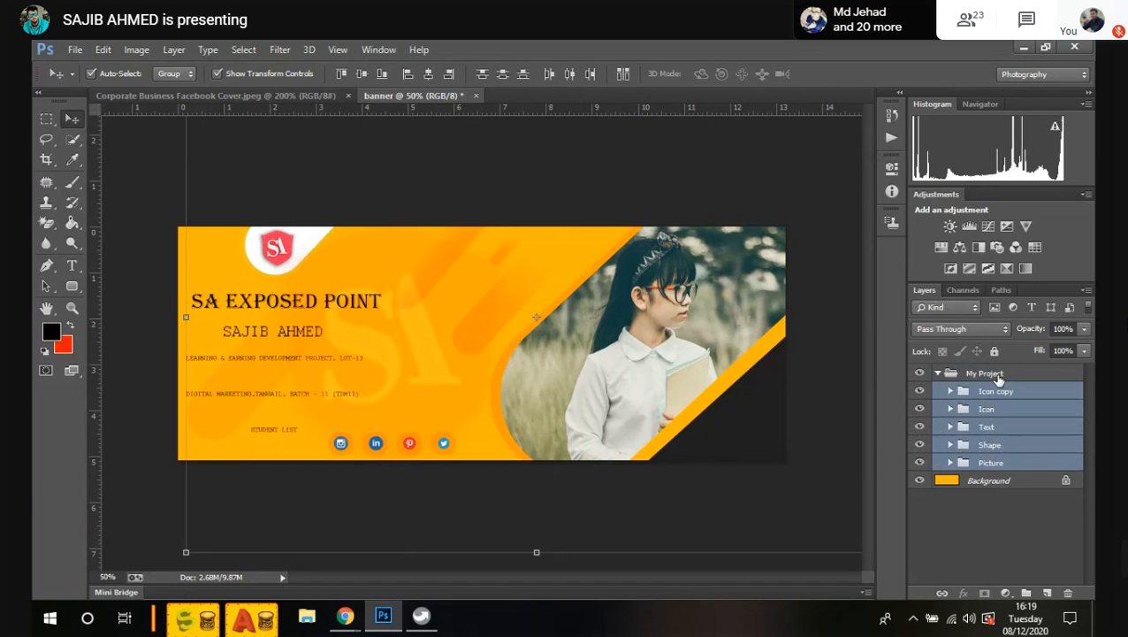
left_click(941, 375)
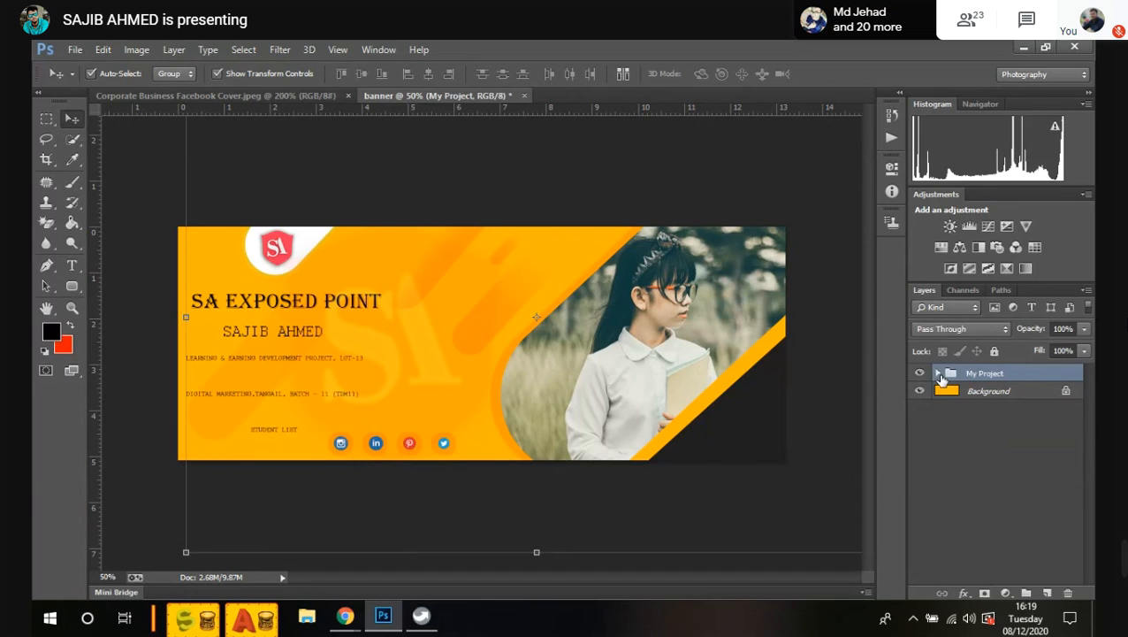
left_click(975, 472)
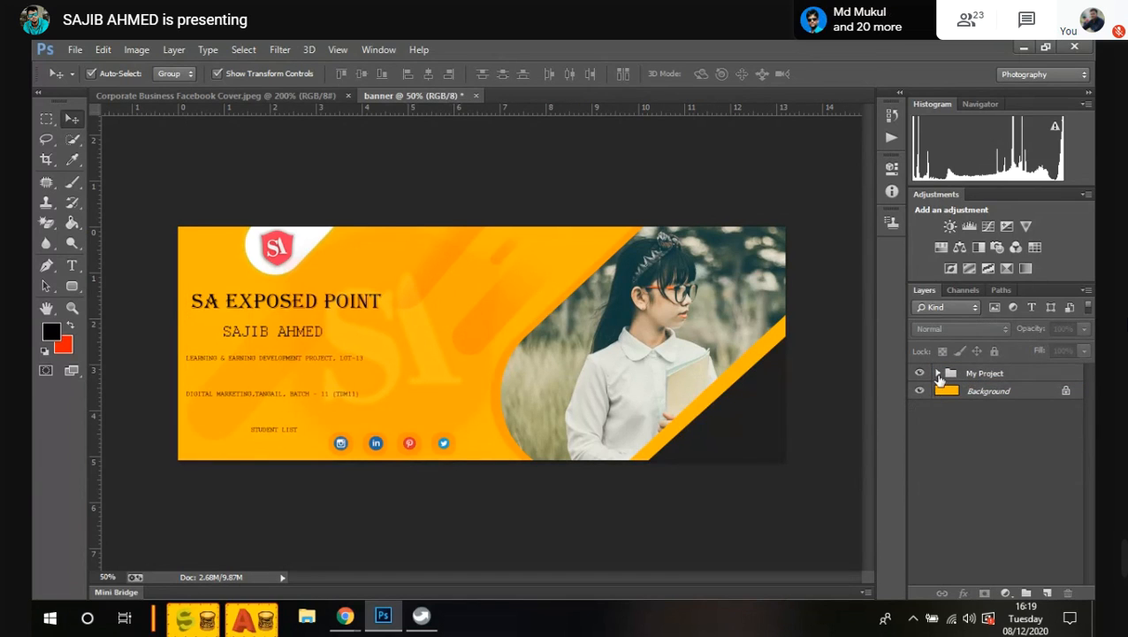
Step: Check the Picture group by toggling the girl photo and both rounded rectangles' visibility
left_click(940, 375)
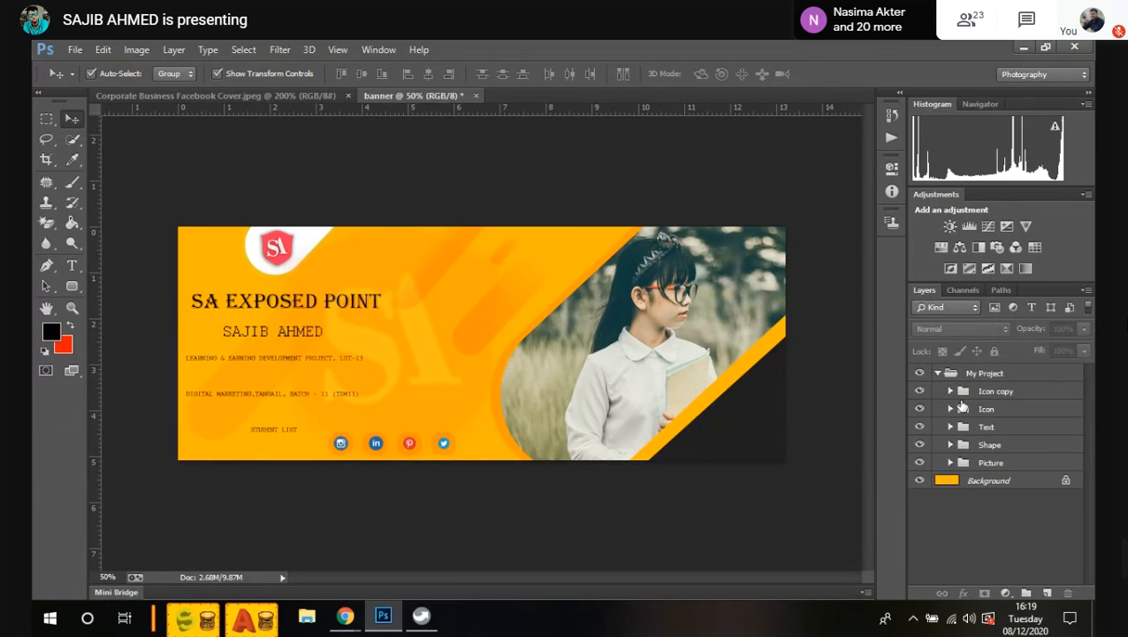
left_click(951, 464)
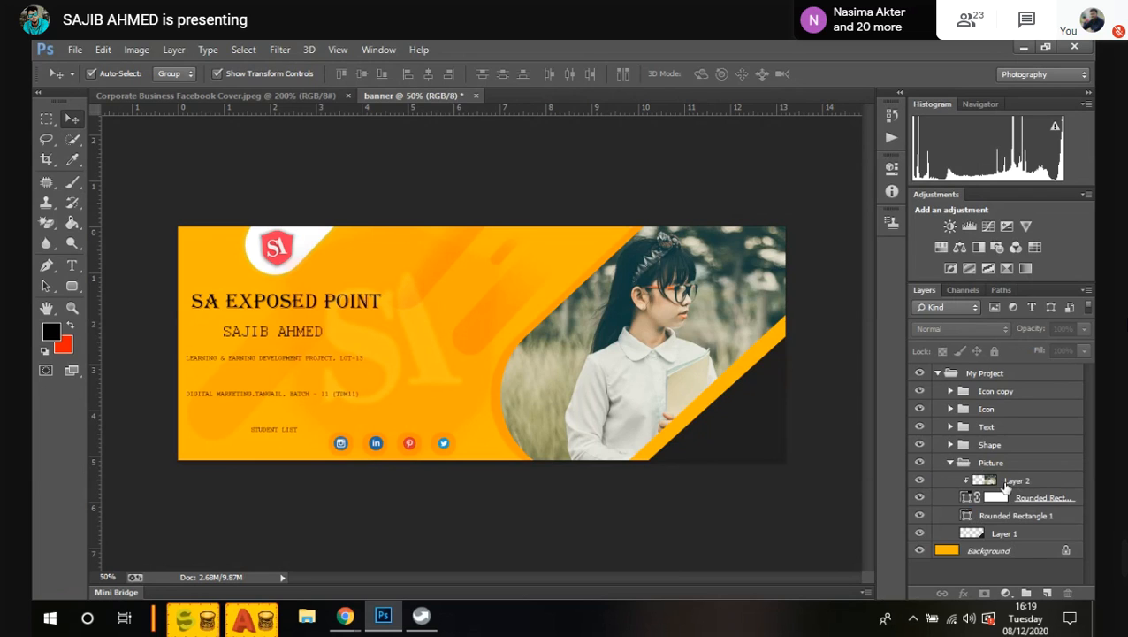
left_click(1008, 480)
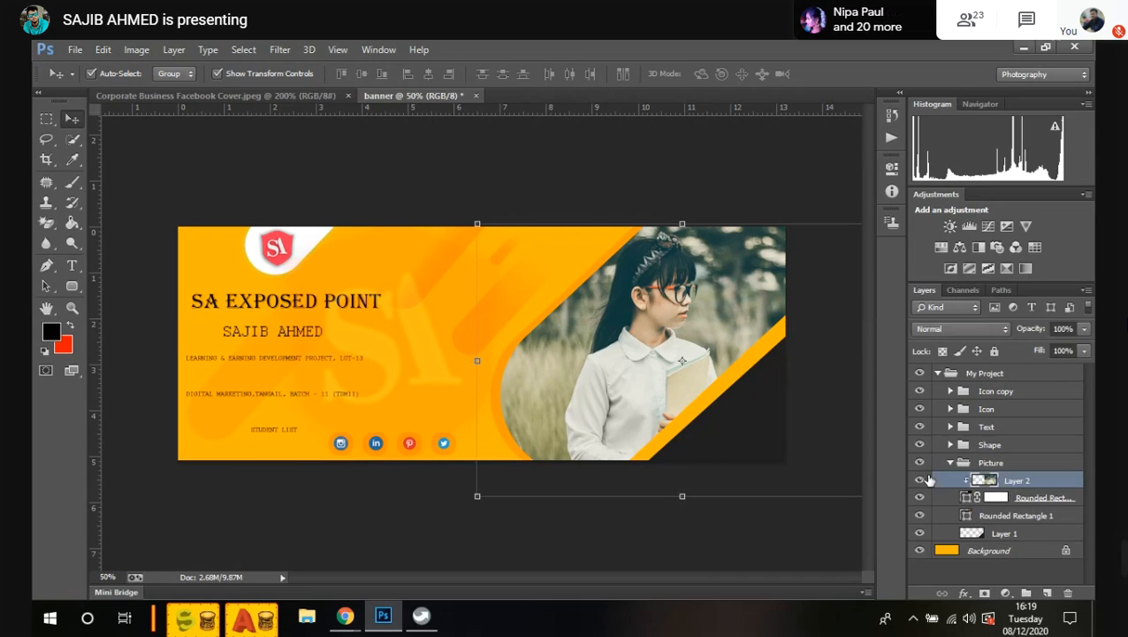
left_click(918, 481)
left_click(918, 481)
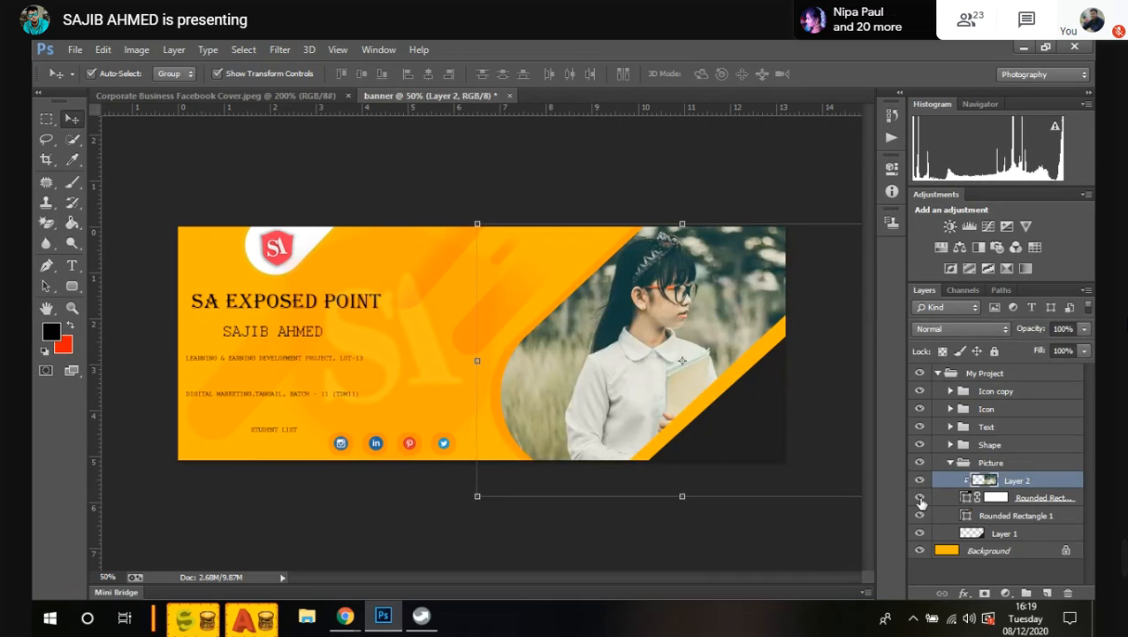
left_click(921, 498)
left_click(921, 499)
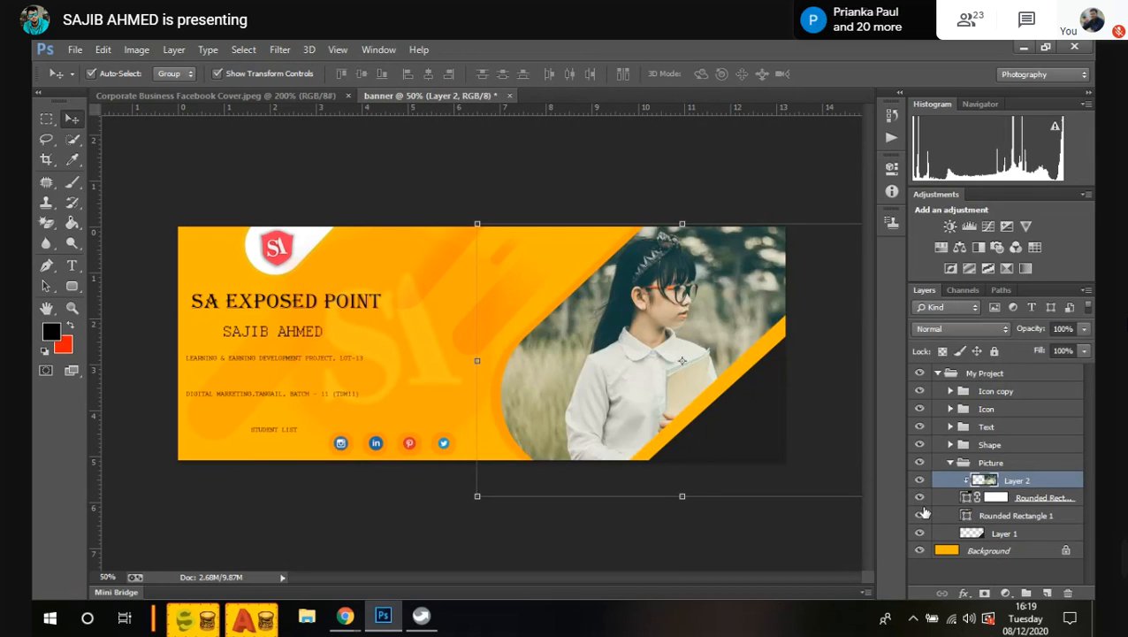
left_click(921, 515)
left_click(920, 516)
left_click(951, 464)
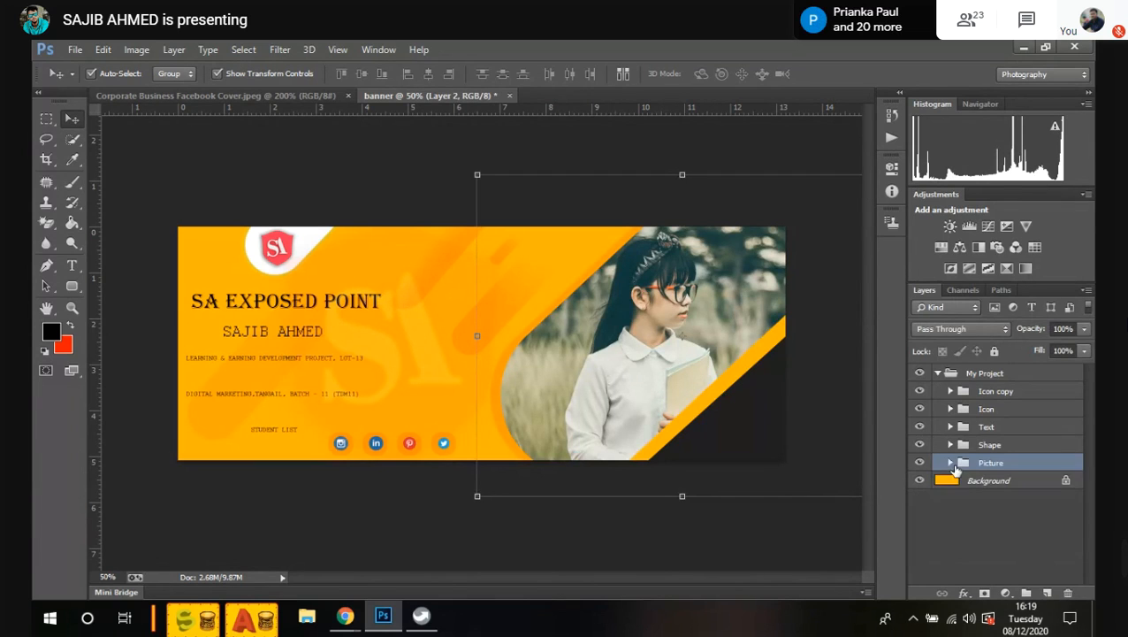
left_click(957, 547)
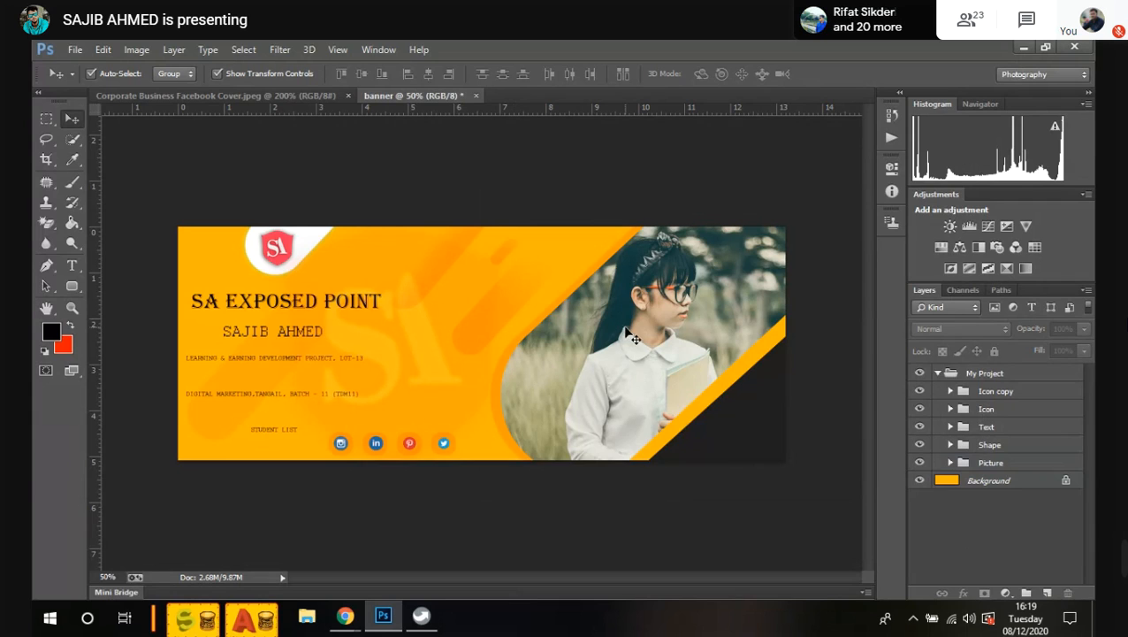
Step: Collapse the My Project group and clear the layer selection
left_click(992, 463)
left_click(814, 547)
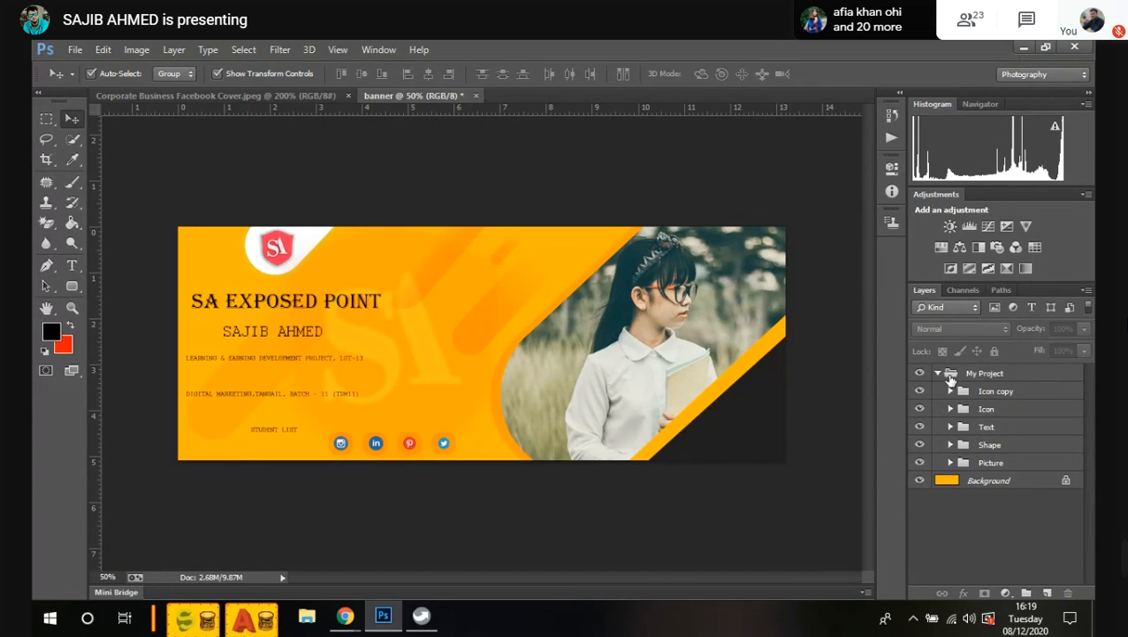
left_click(938, 374)
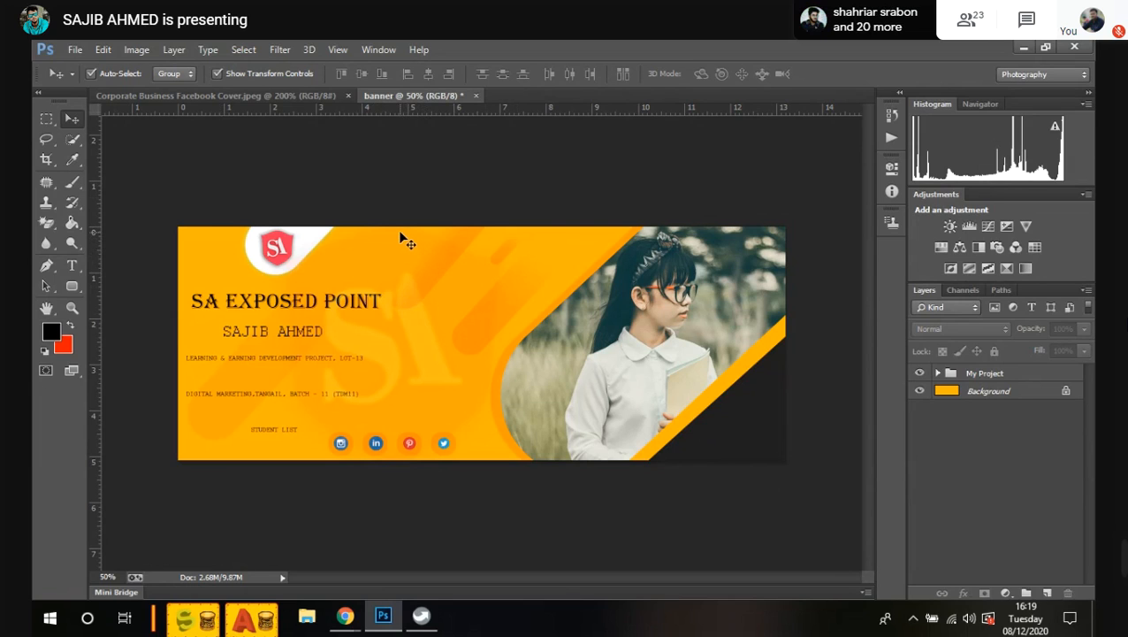
left_click(940, 373)
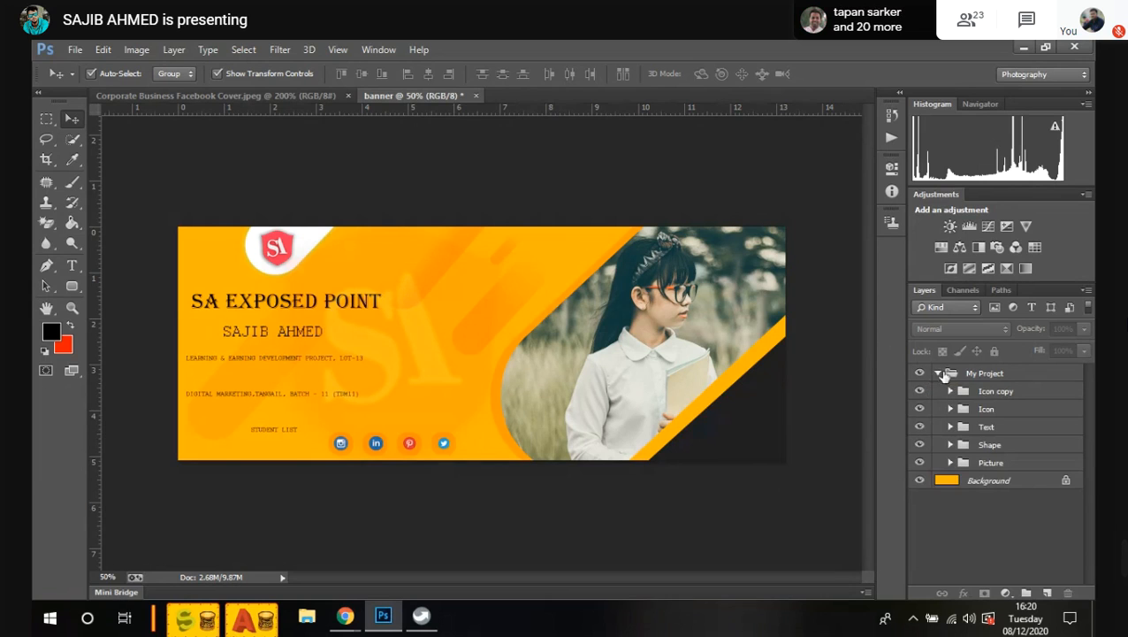
left_click(935, 373)
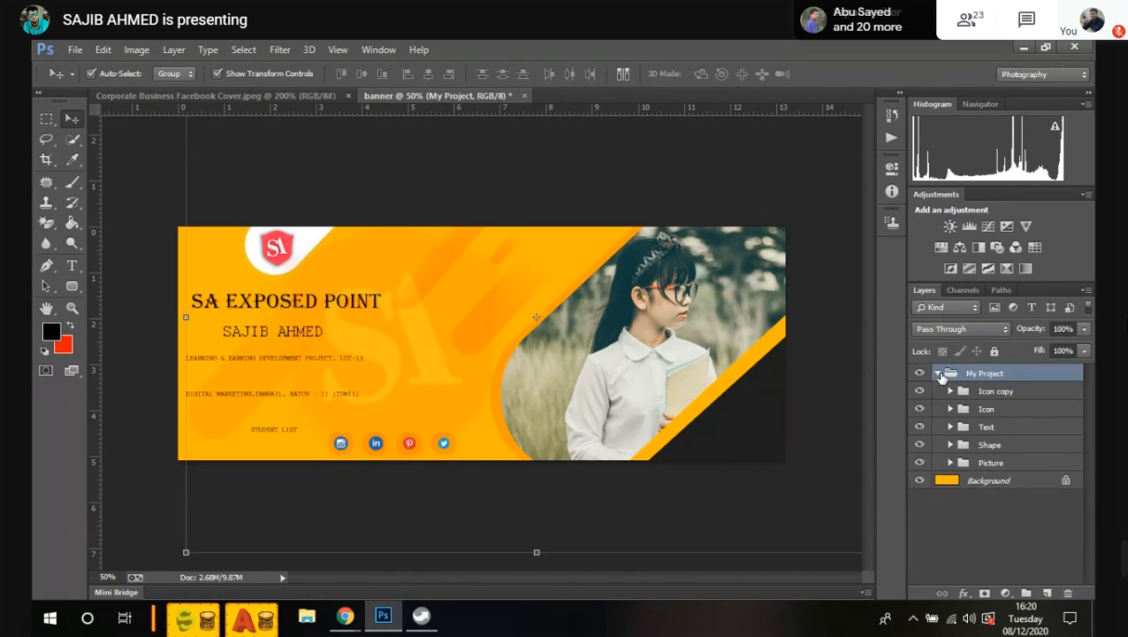
left_click(940, 374)
left_click(624, 213)
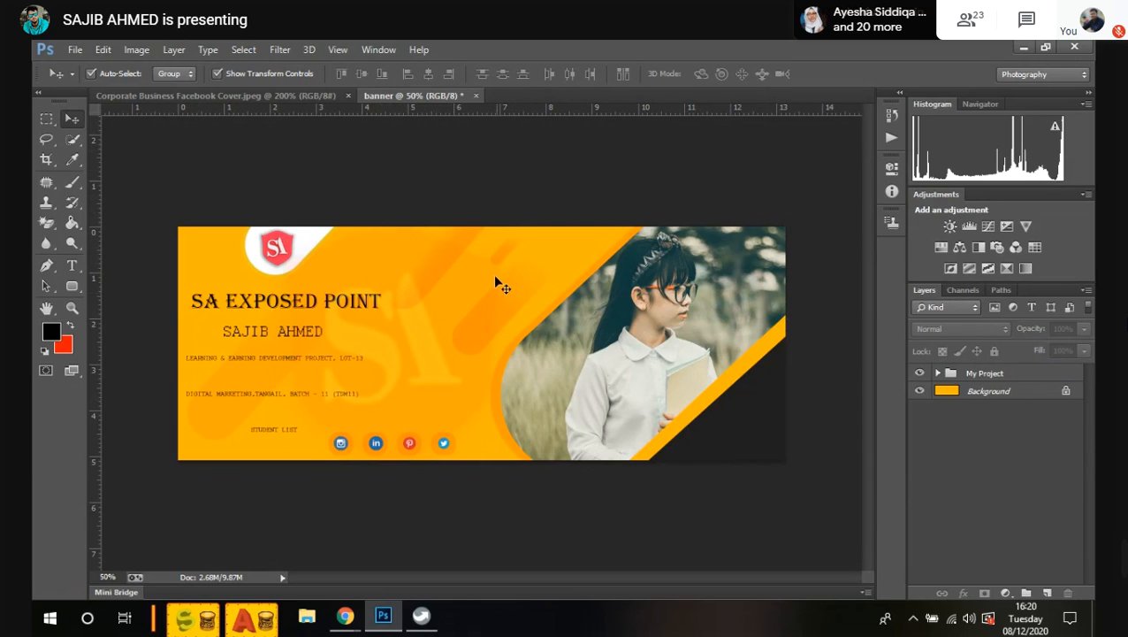
Step: Save the file as banner.psd in Photoshope Work > LEDP CLASS with Maximize Compatibility
left_click(76, 50)
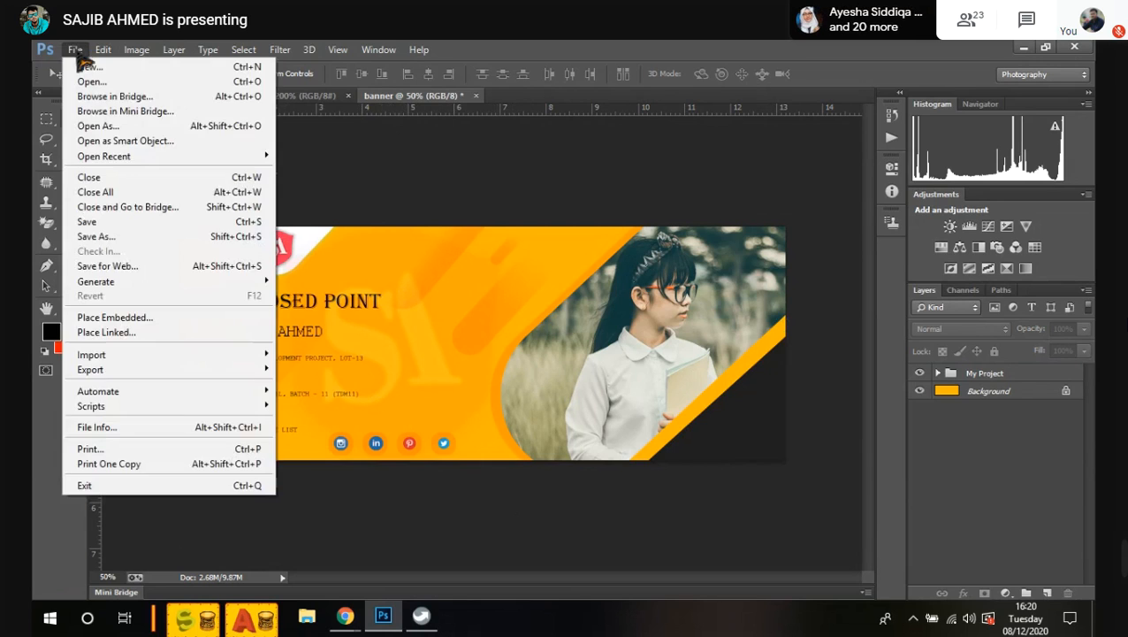
left_click(142, 236)
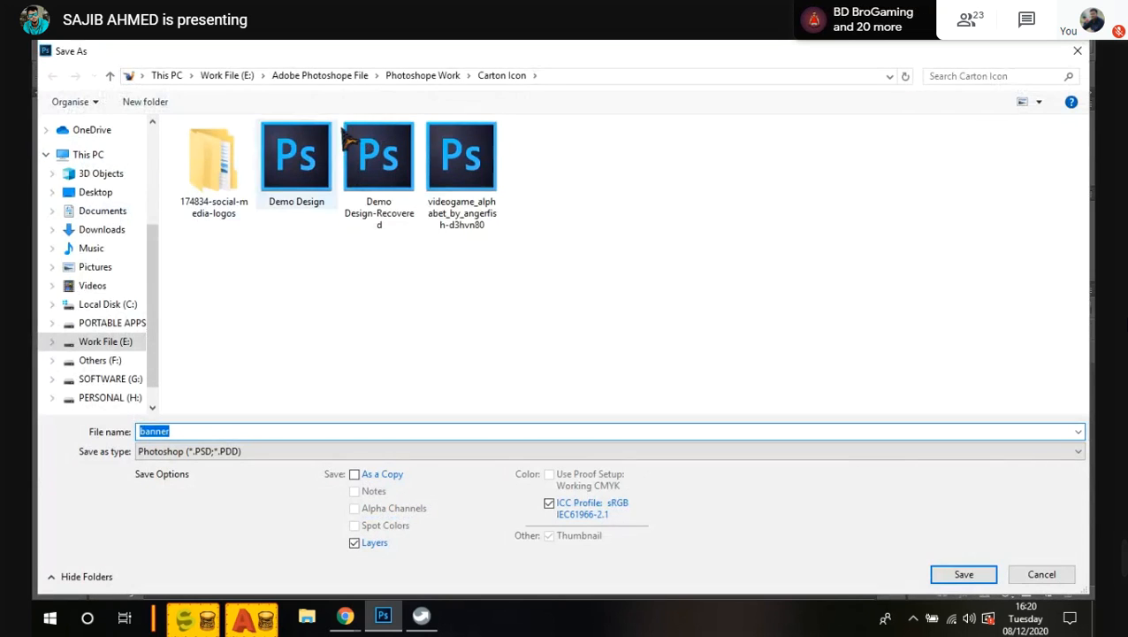
left_click(426, 78)
left_click(506, 316)
double_click(506, 316)
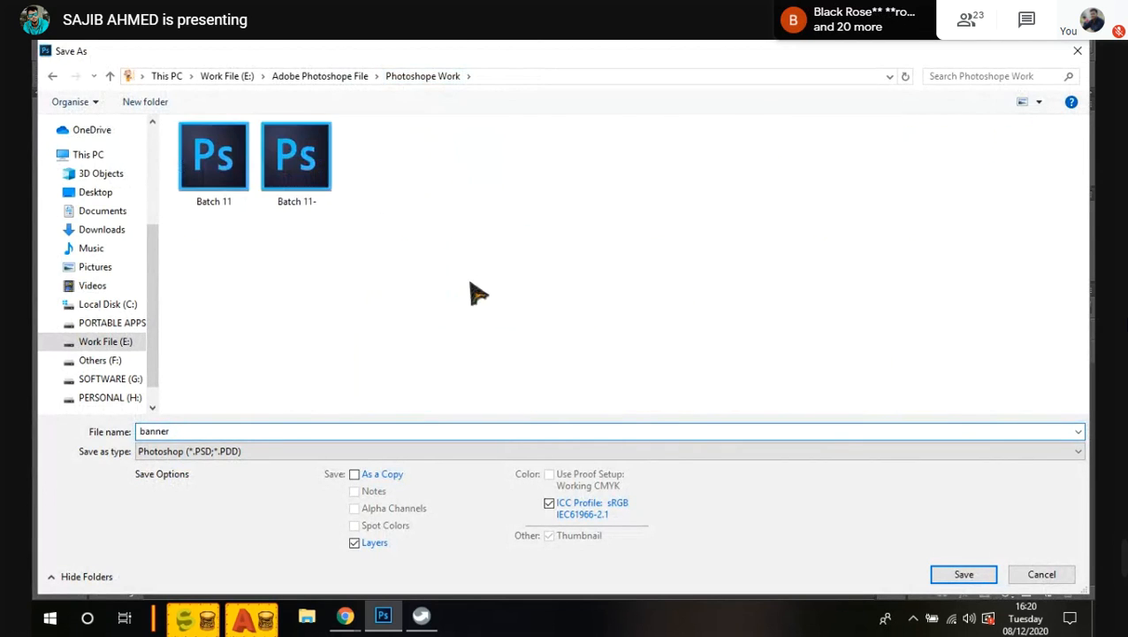
left_click(206, 431)
left_click(197, 430)
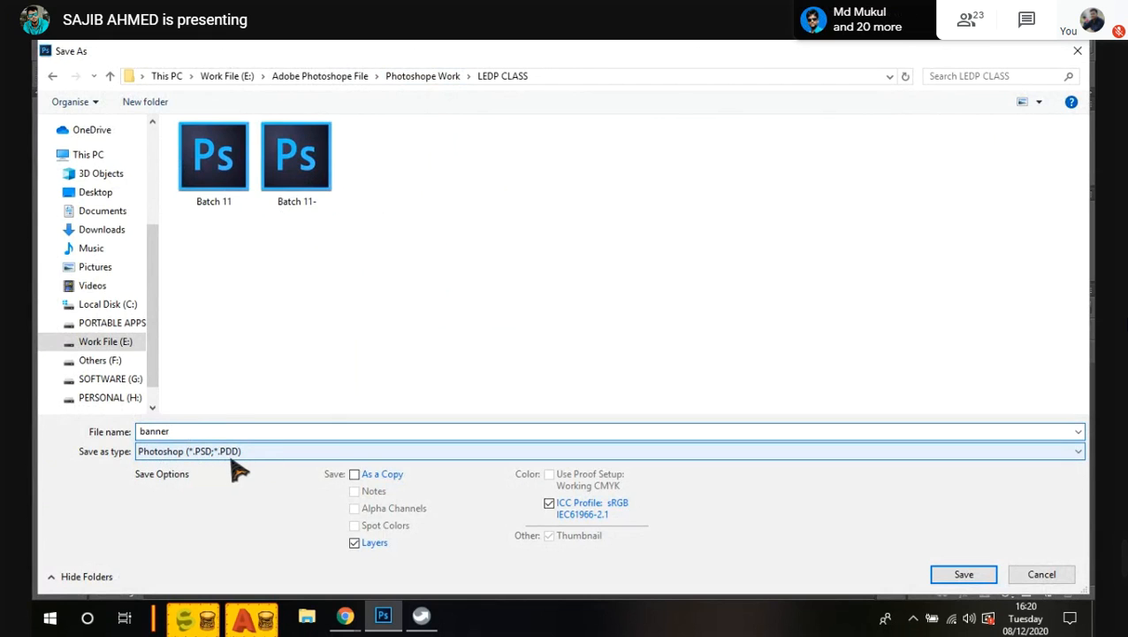
left_click(977, 577)
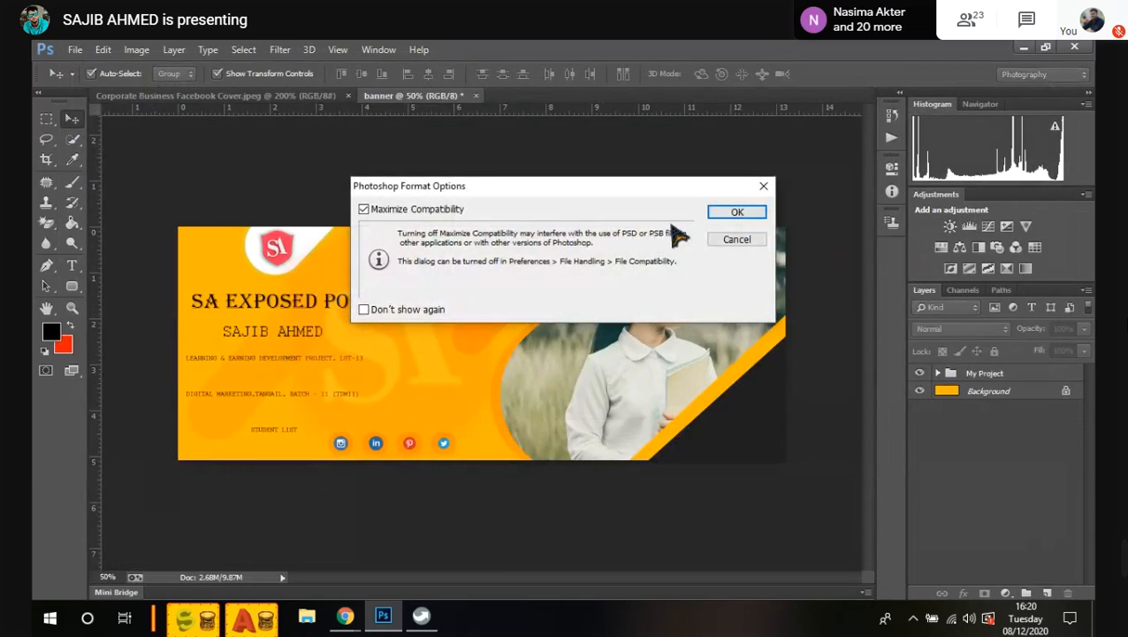
left_click(737, 213)
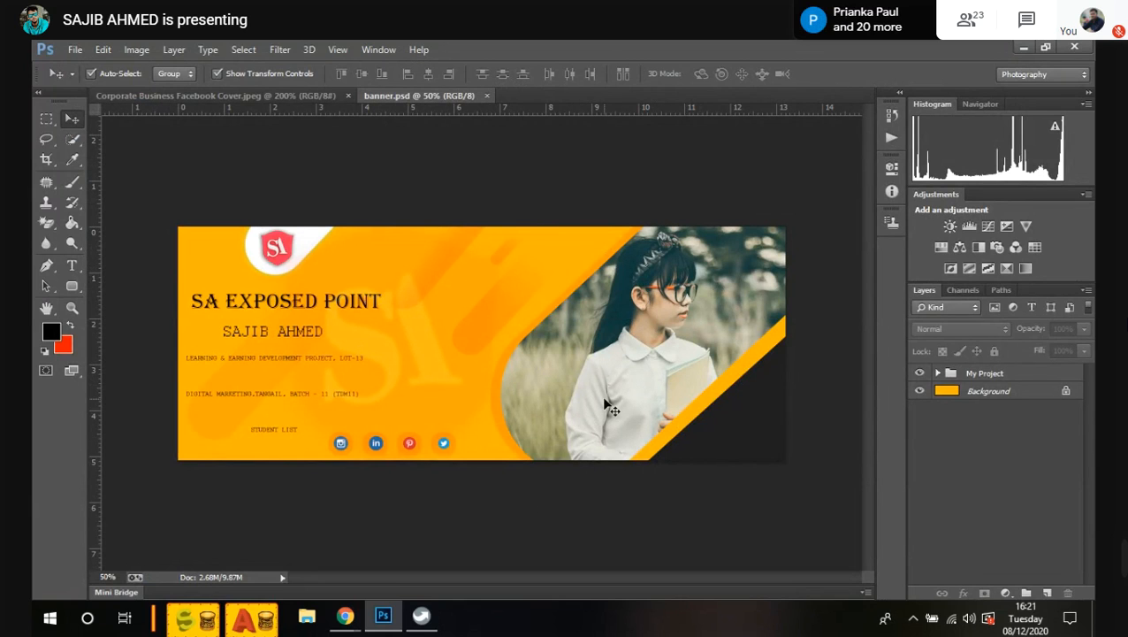
Step: Save a JPEG copy of the banner at quality 8 (High)
left_click(75, 51)
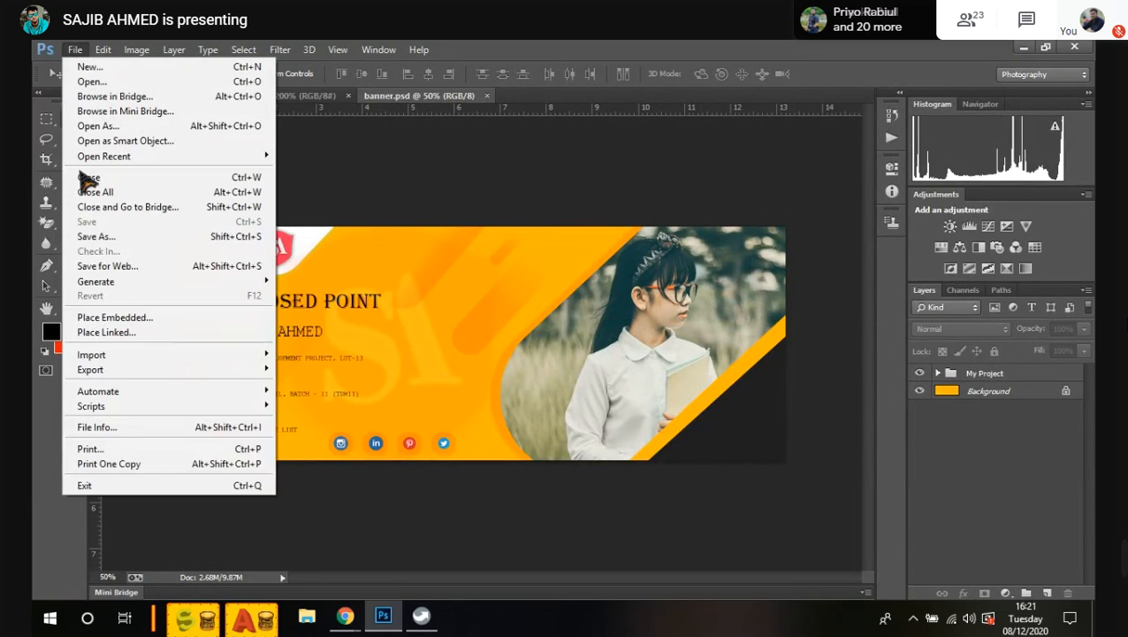
left_click(113, 242)
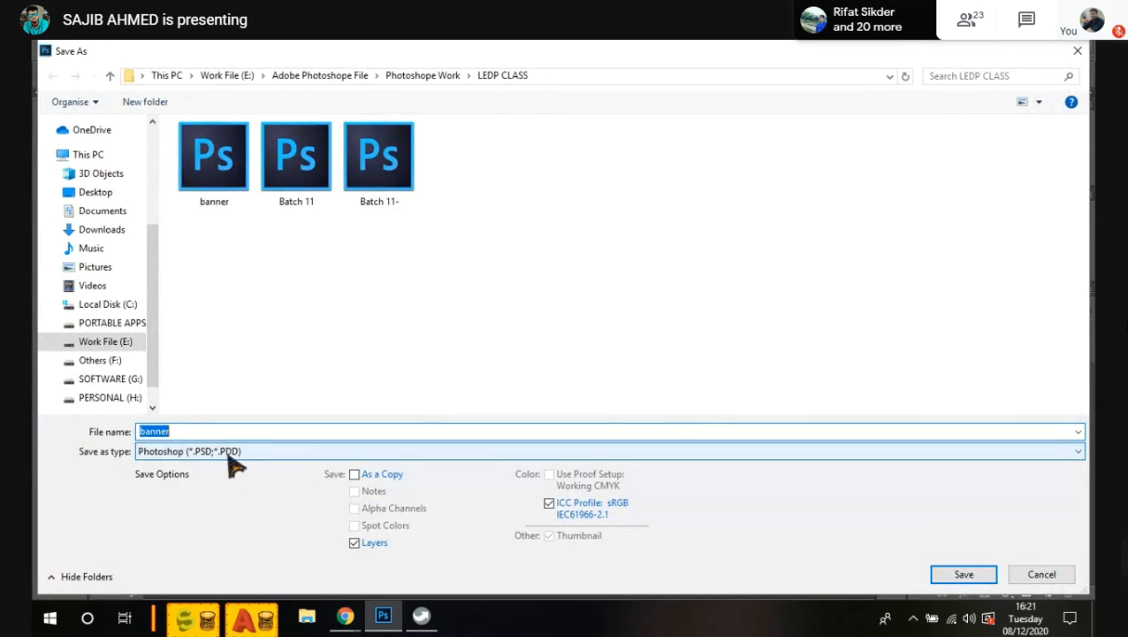
left_click(227, 453)
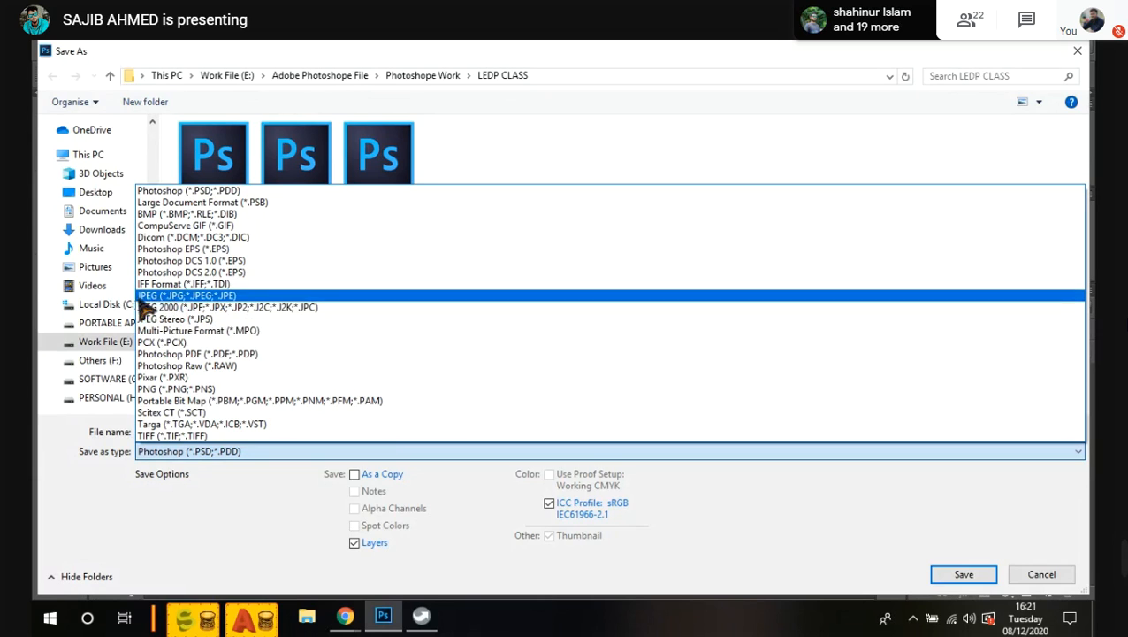
left_click(249, 299)
left_click(975, 576)
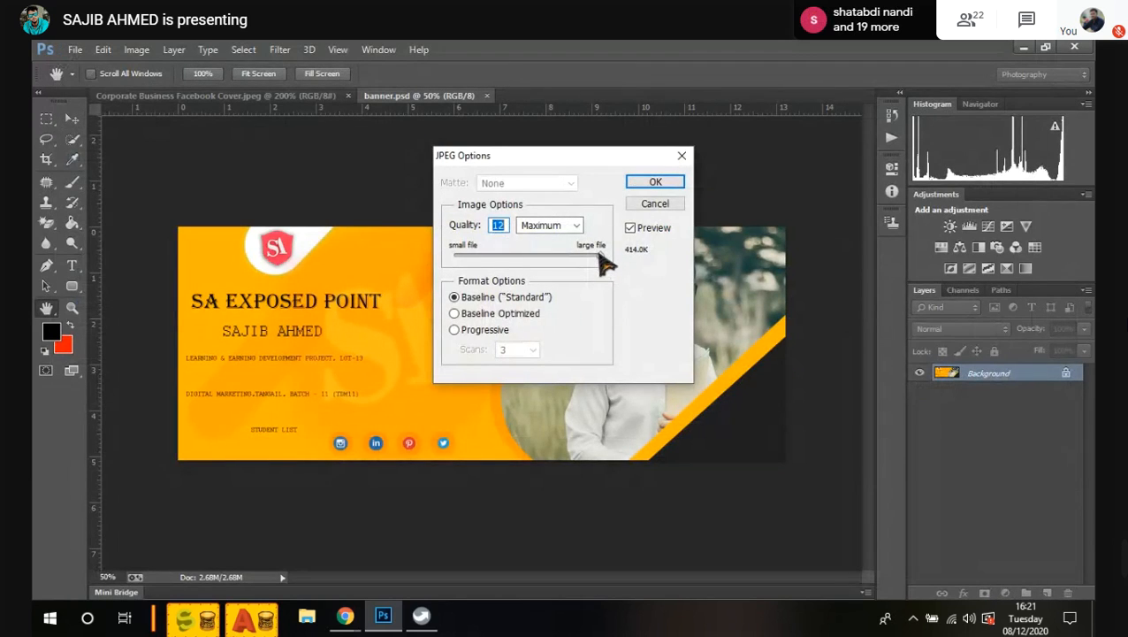
mouse_move(607, 262)
left_mouse_down()
mouse_move(524, 257)
mouse_move(641, 278)
mouse_move(574, 262)
mouse_move(614, 267)
left_mouse_up()
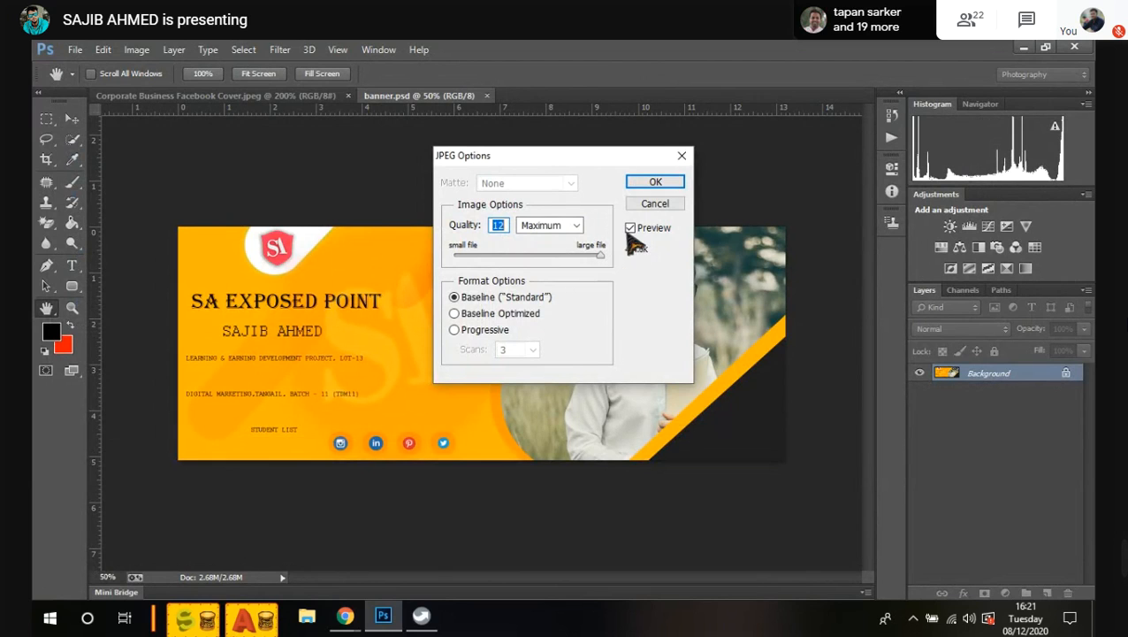
left_click(655, 183)
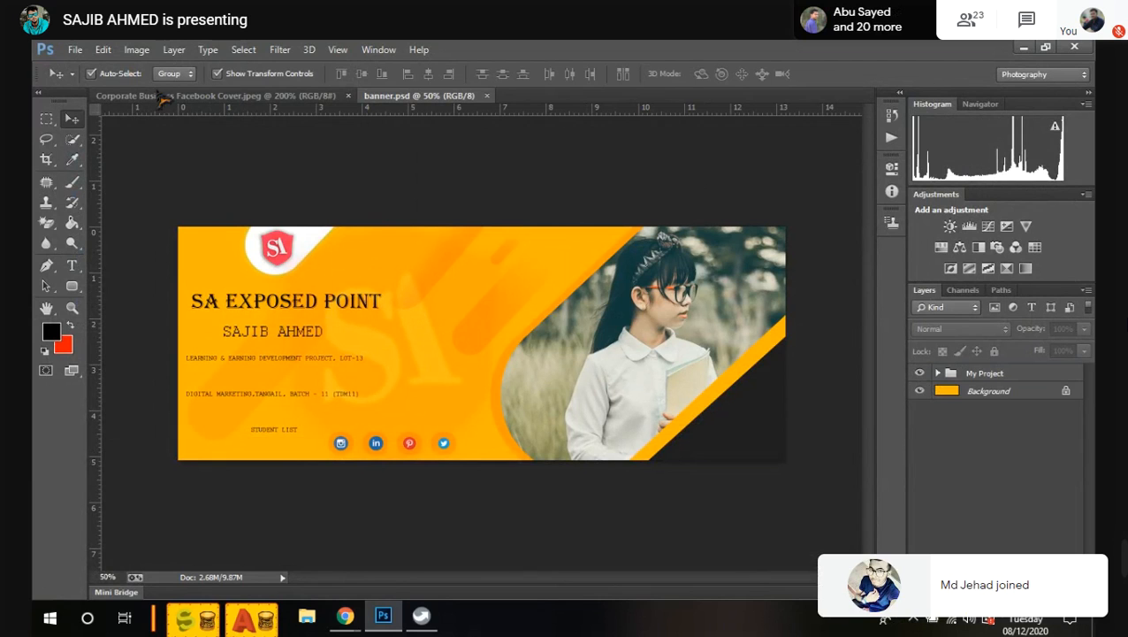
Step: Save a PNG copy of the banner, banner.png, to the same folder
left_click(75, 49)
left_click(124, 236)
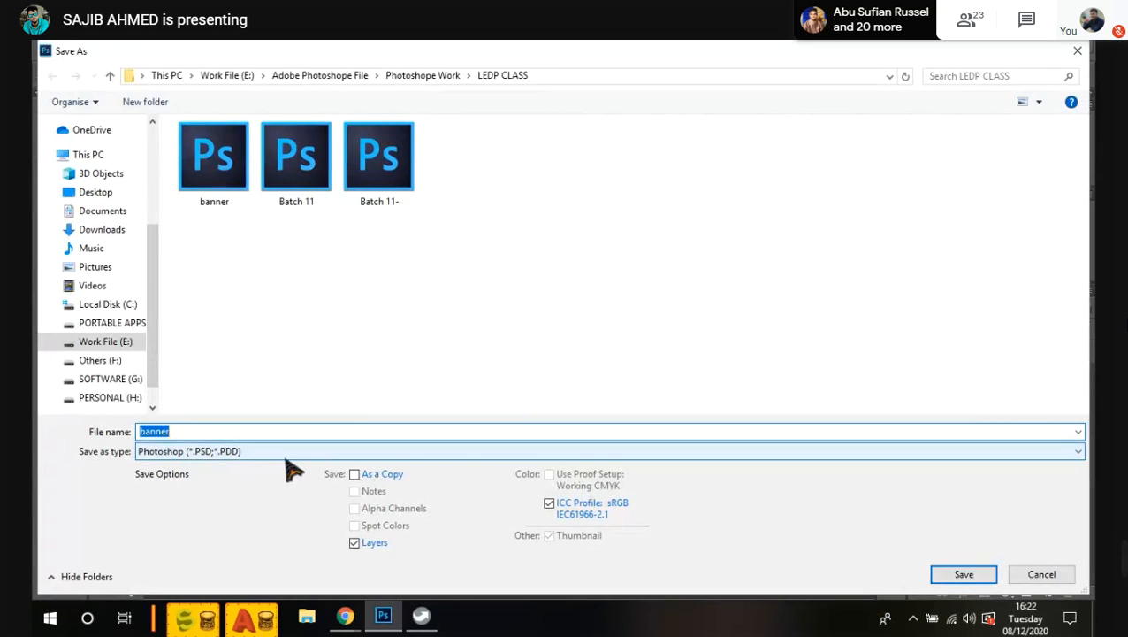
left_click(283, 453)
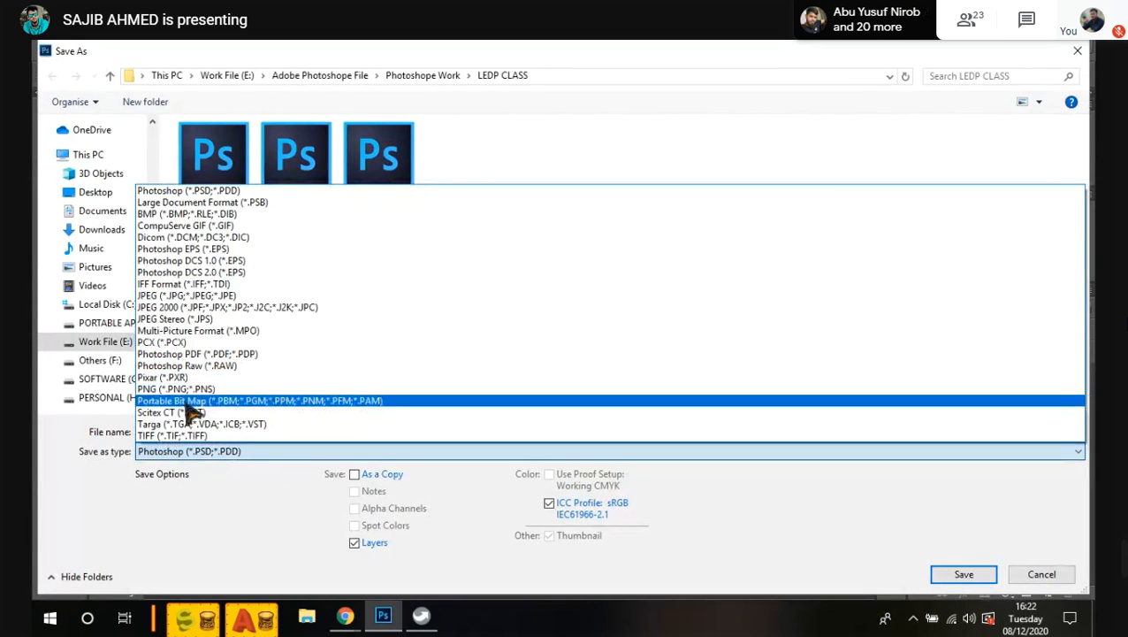
left_click(177, 391)
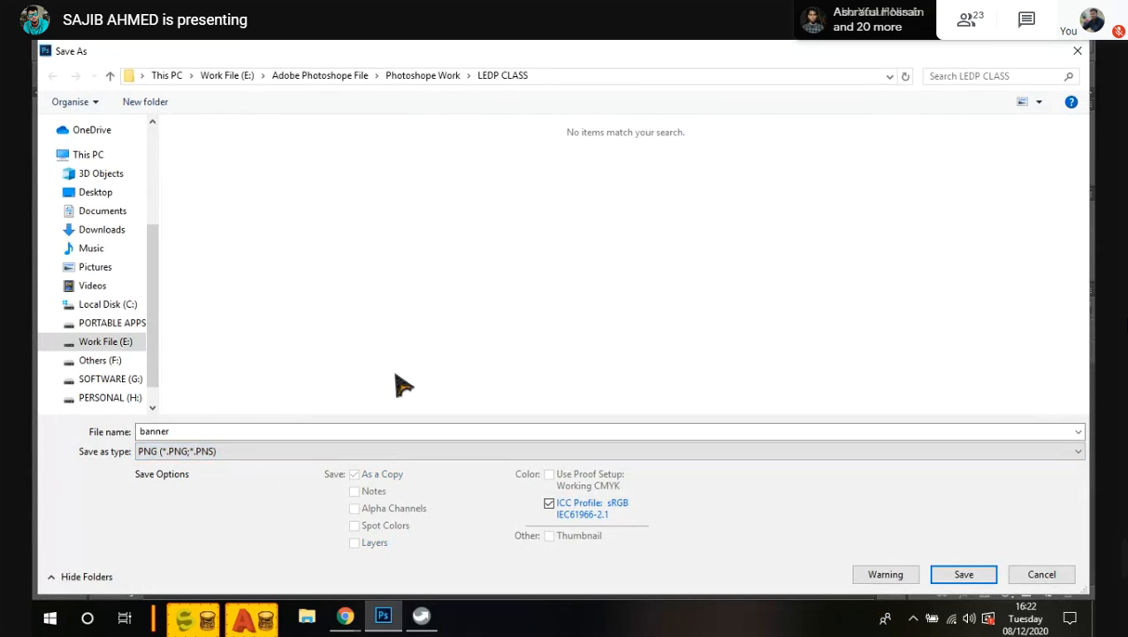
left_click(960, 576)
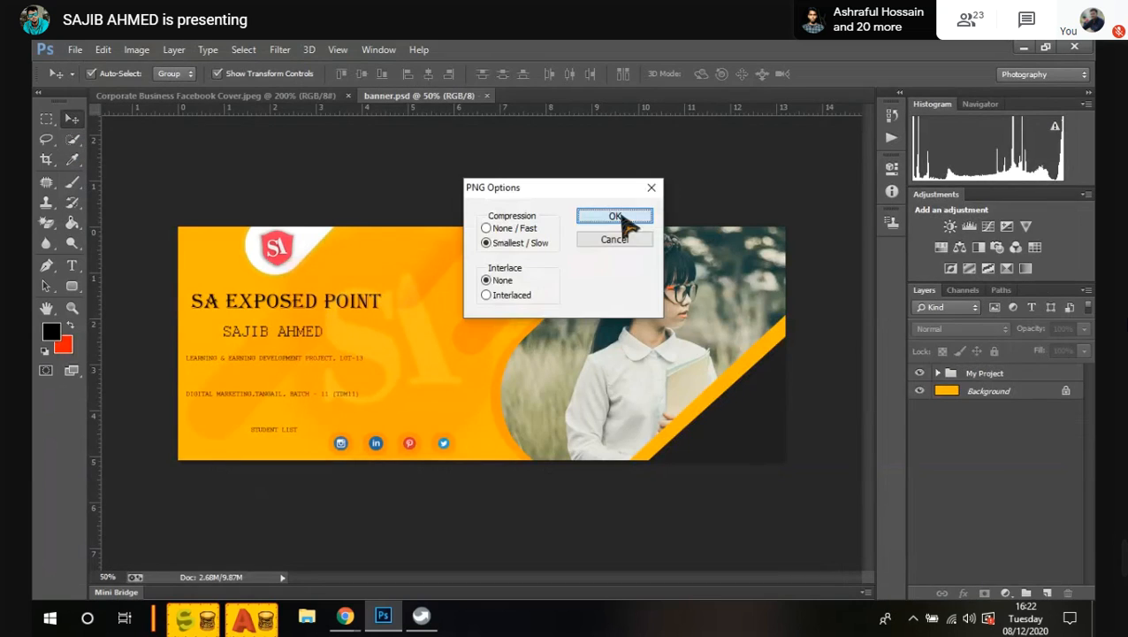
left_click(617, 216)
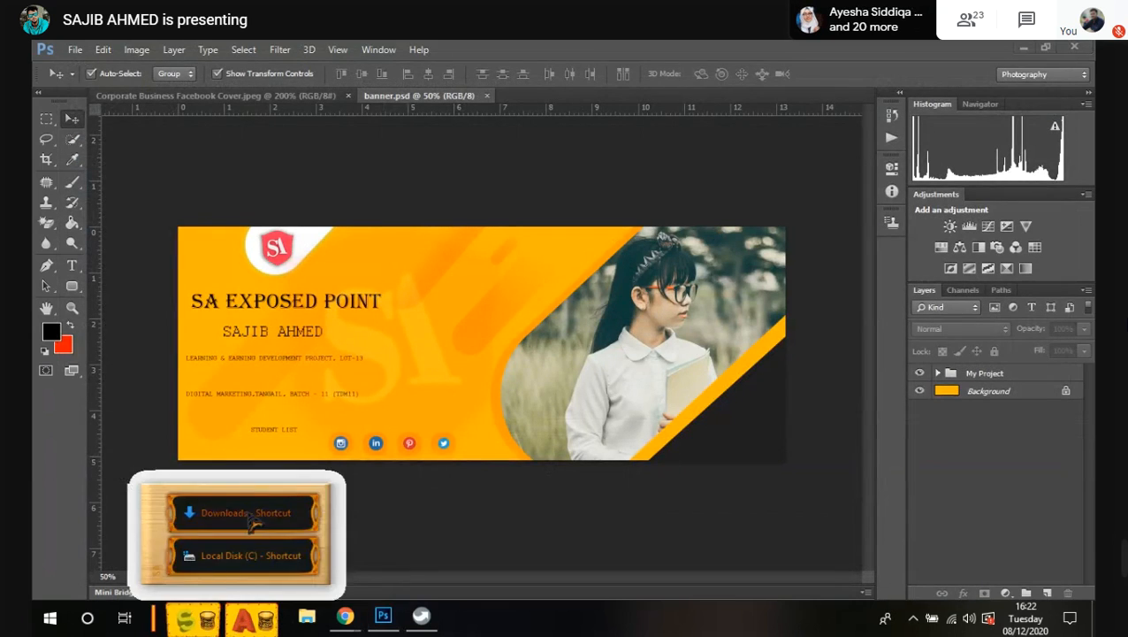
Step: In File Explorer, open Work File (E:) > Adobe Photoshope File > Photoshope Work > LEDP CLASS
key("super+e")
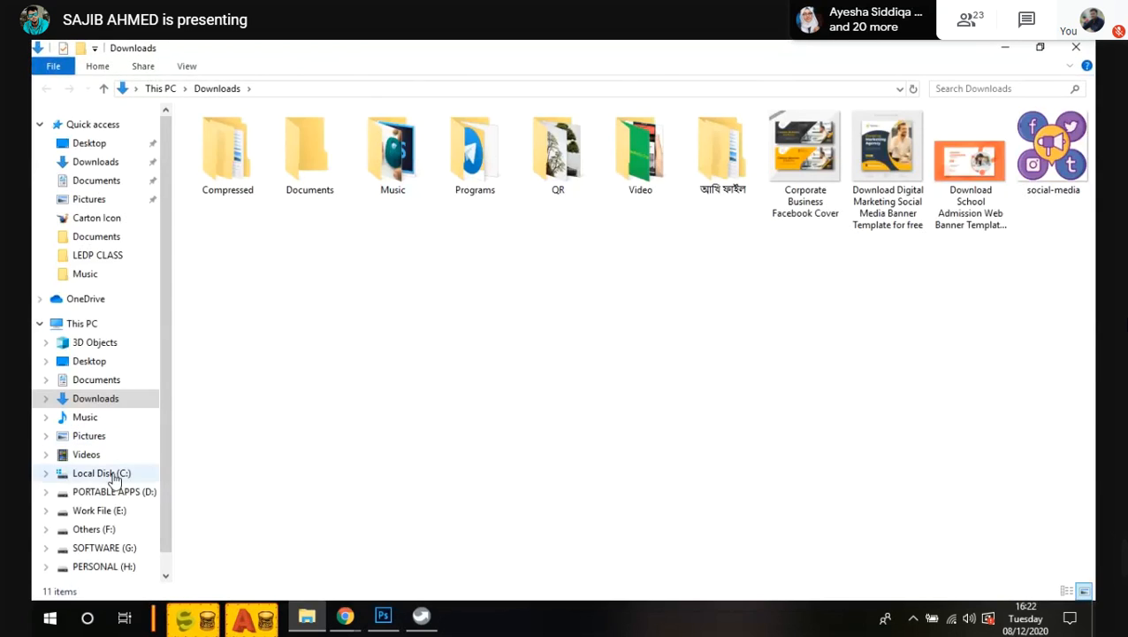
left_click(116, 494)
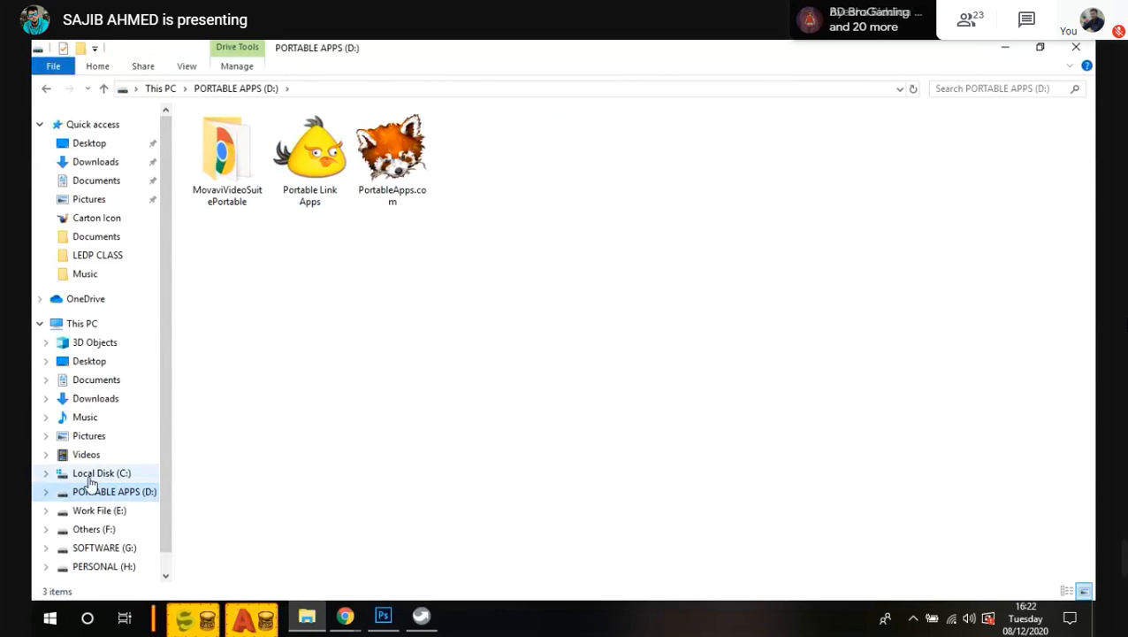
left_click(113, 511)
double_click(335, 178)
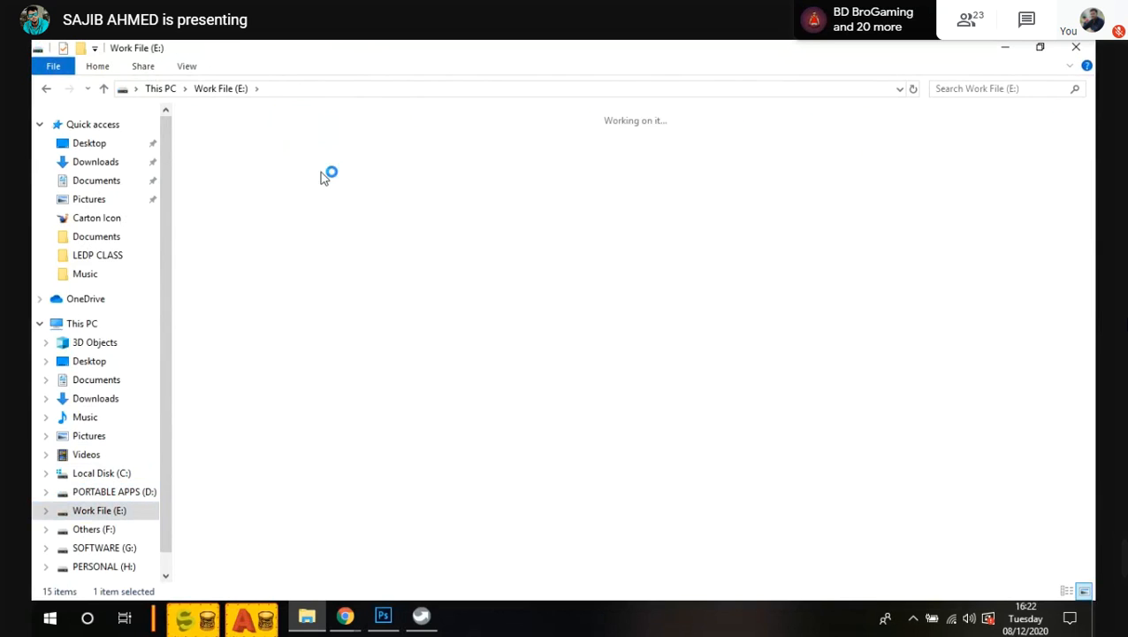
left_click(367, 177)
double_click(366, 177)
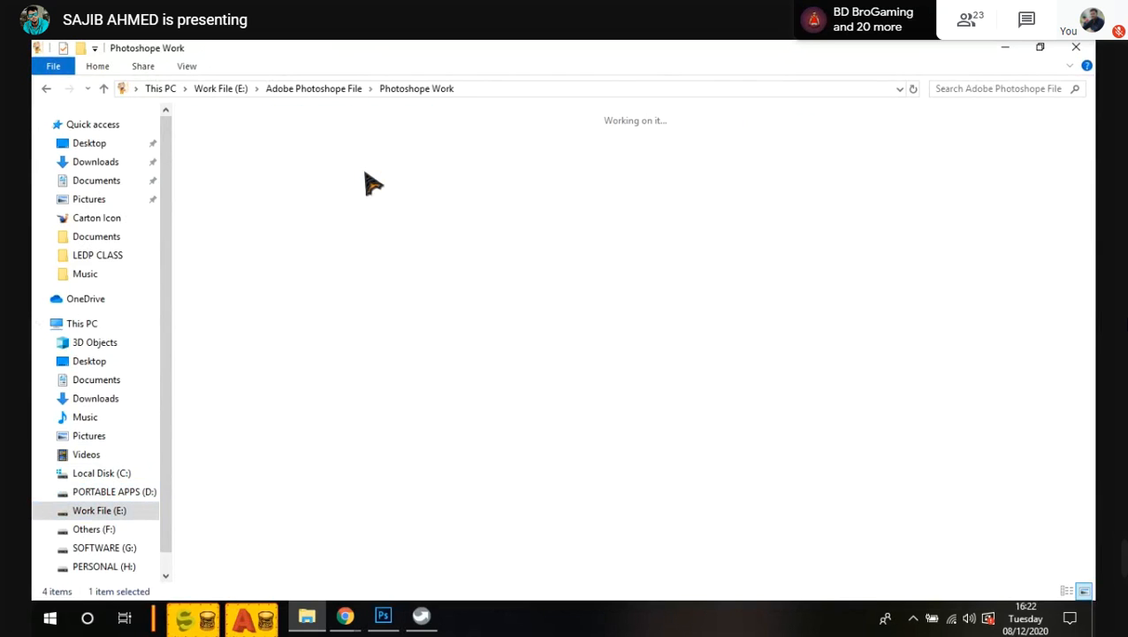
double_click(371, 298)
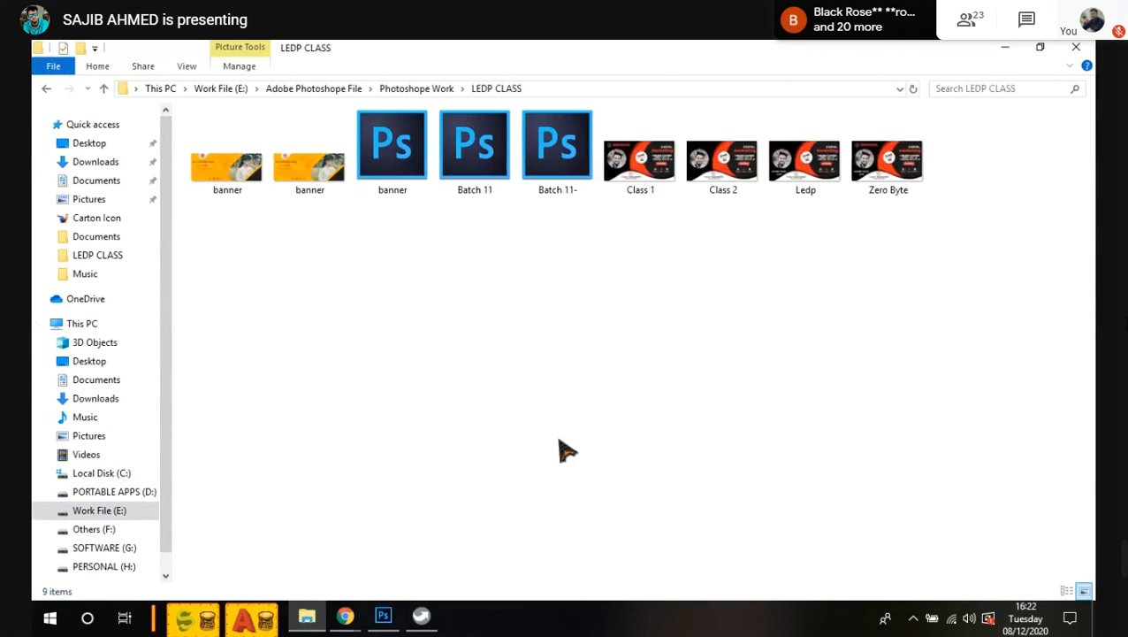
Step: Compare the sizes of the banner JPEG, PNG and PSD files
left_click(221, 197)
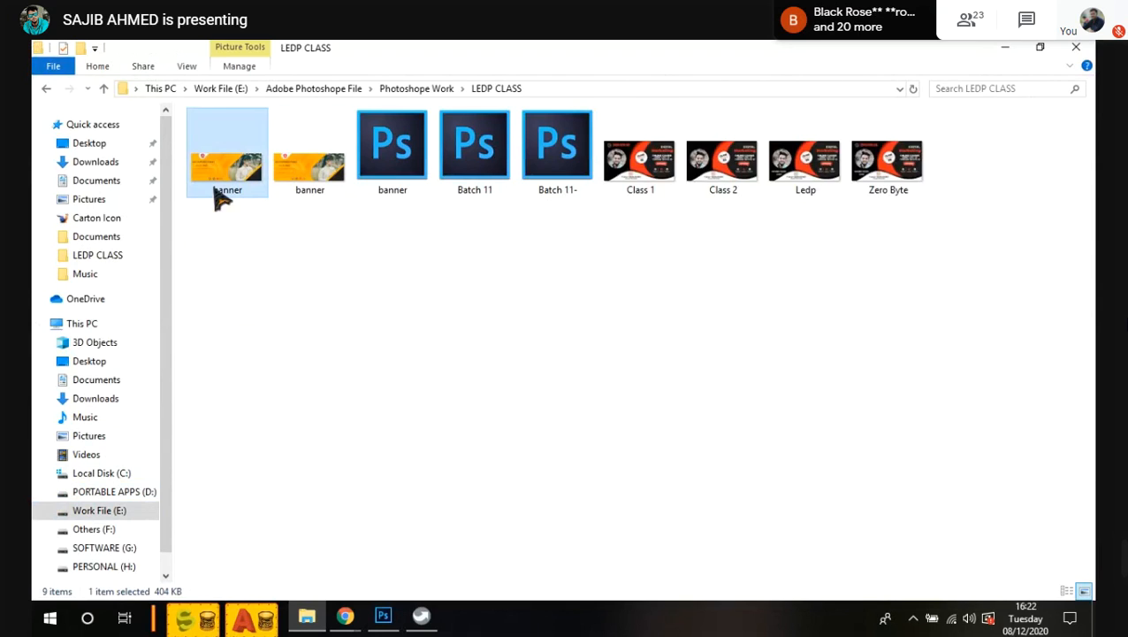
left_click(311, 196)
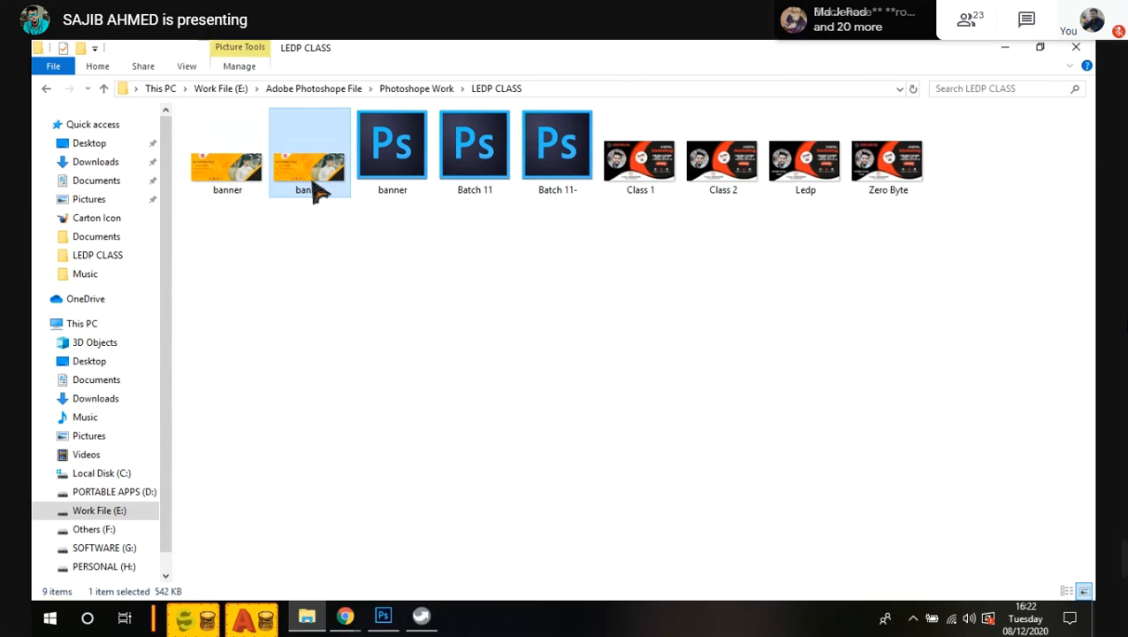
left_click(394, 187)
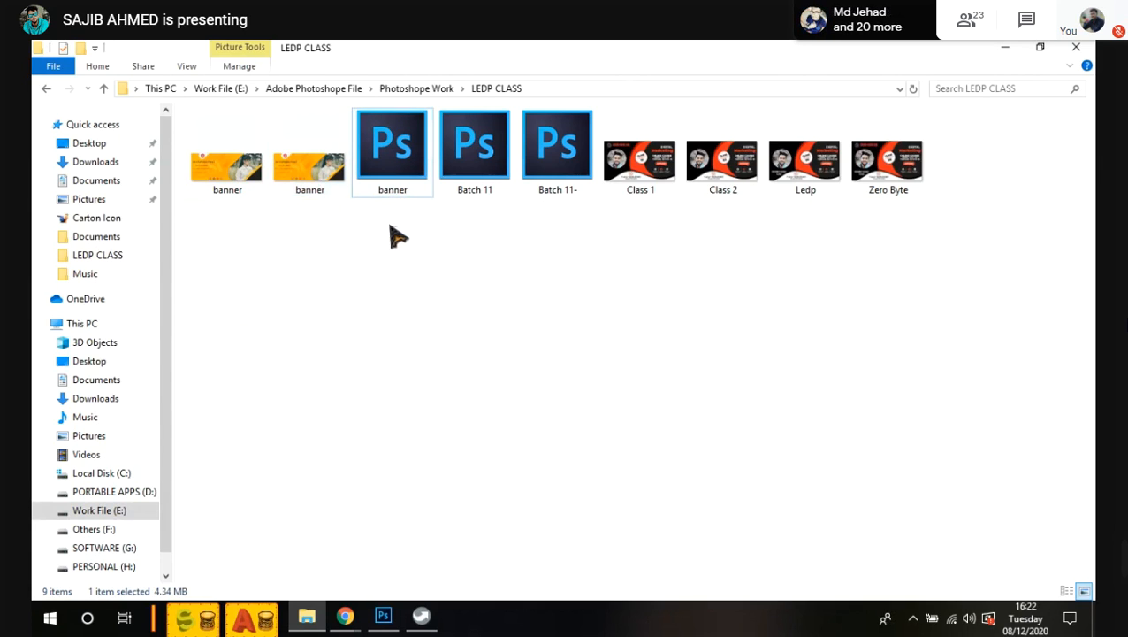
left_click_drag(398, 226, 196, 165)
left_click(339, 282)
left_click_drag(410, 232, 220, 146)
left_click(222, 217)
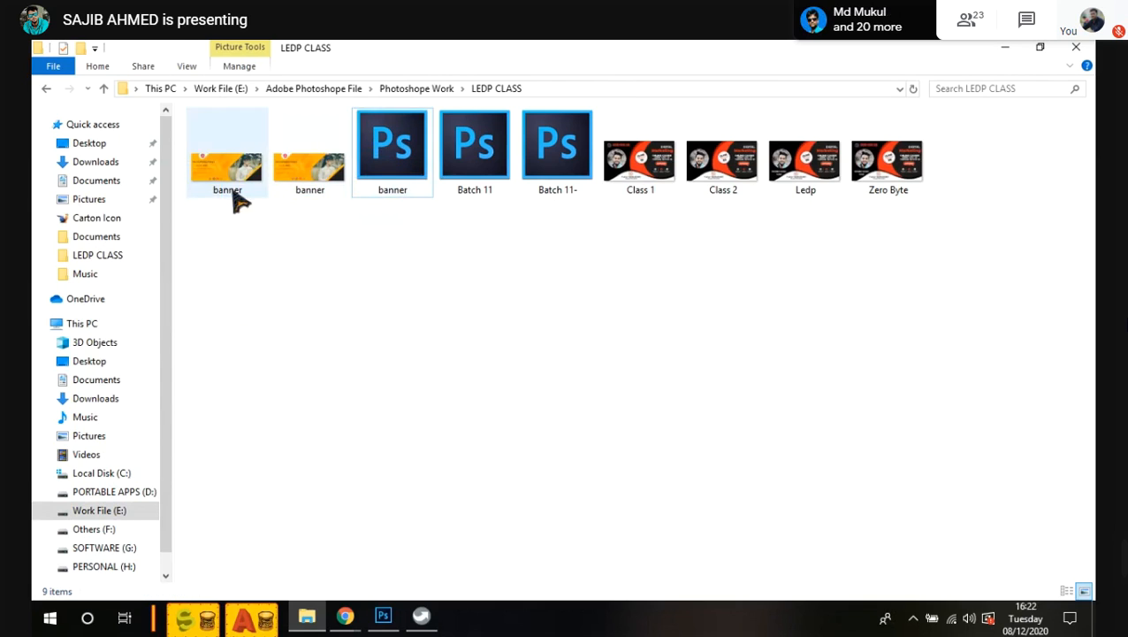
Step: Recheck the three file sizes and open banner.jpg in the viewer
left_click(225, 179)
left_click(311, 168)
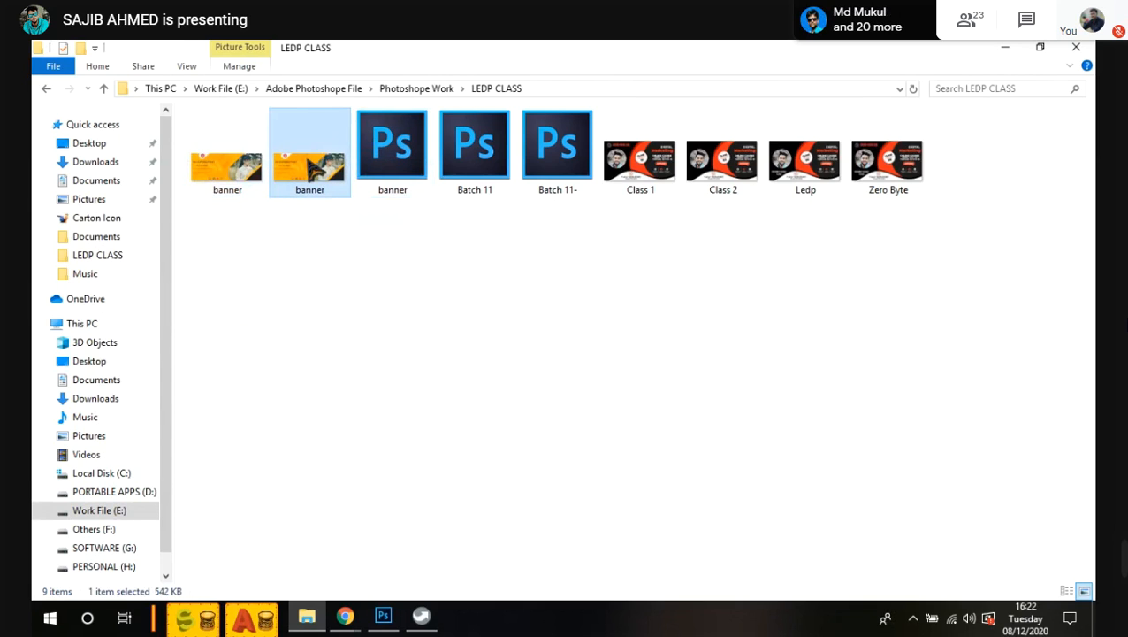
left_click(389, 175)
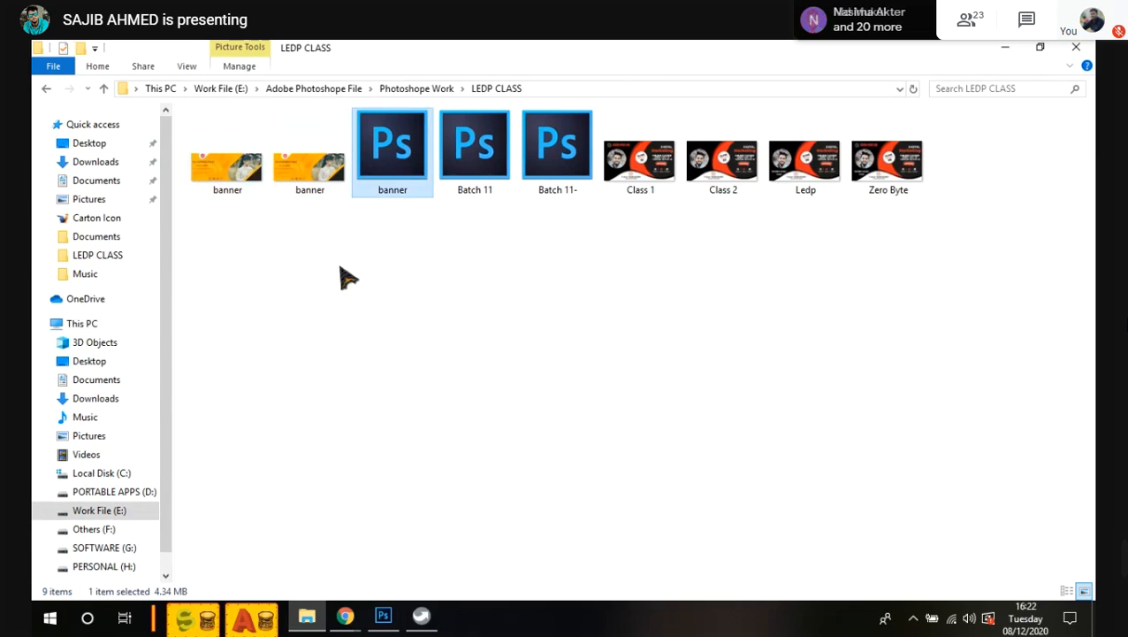
left_click(204, 177)
double_click(204, 168)
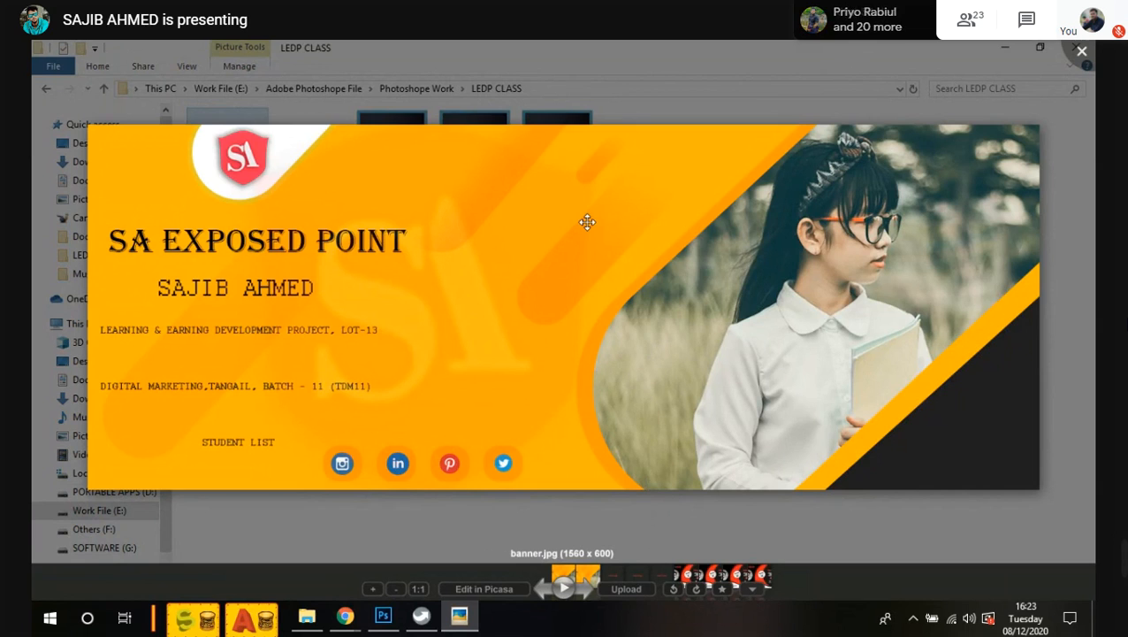
Step: Zoom in and out on banner.jpg in Picasa, then close the enlarged view
scroll(581, 220, "down", 2)
scroll(575, 217, "down", 1)
scroll(570, 215, "up", 2)
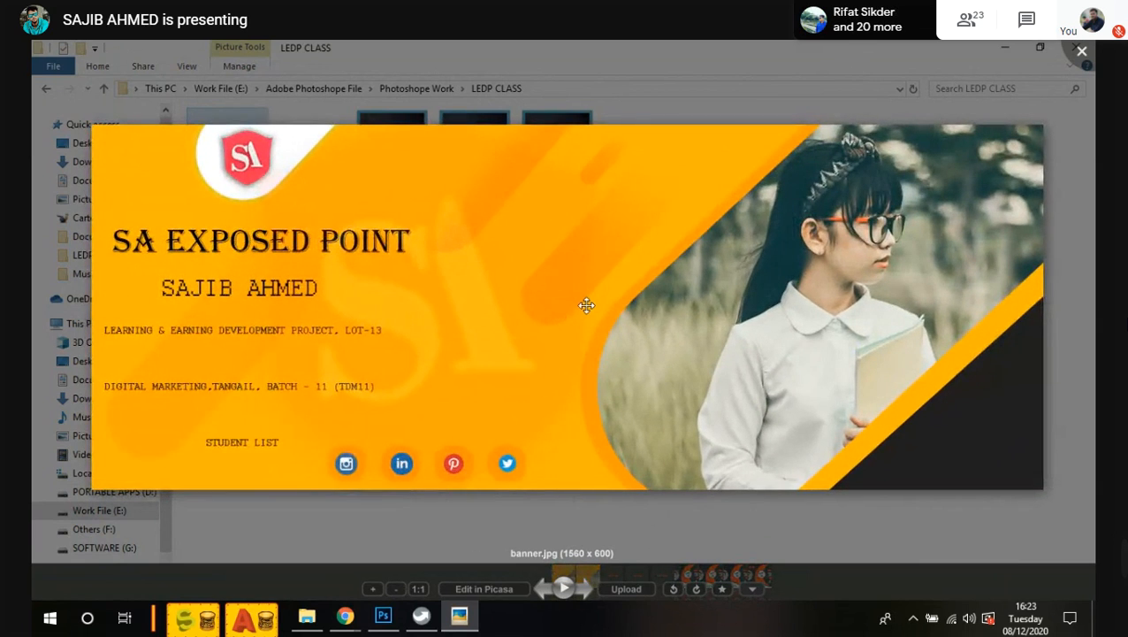
scroll(586, 305, "down", 3)
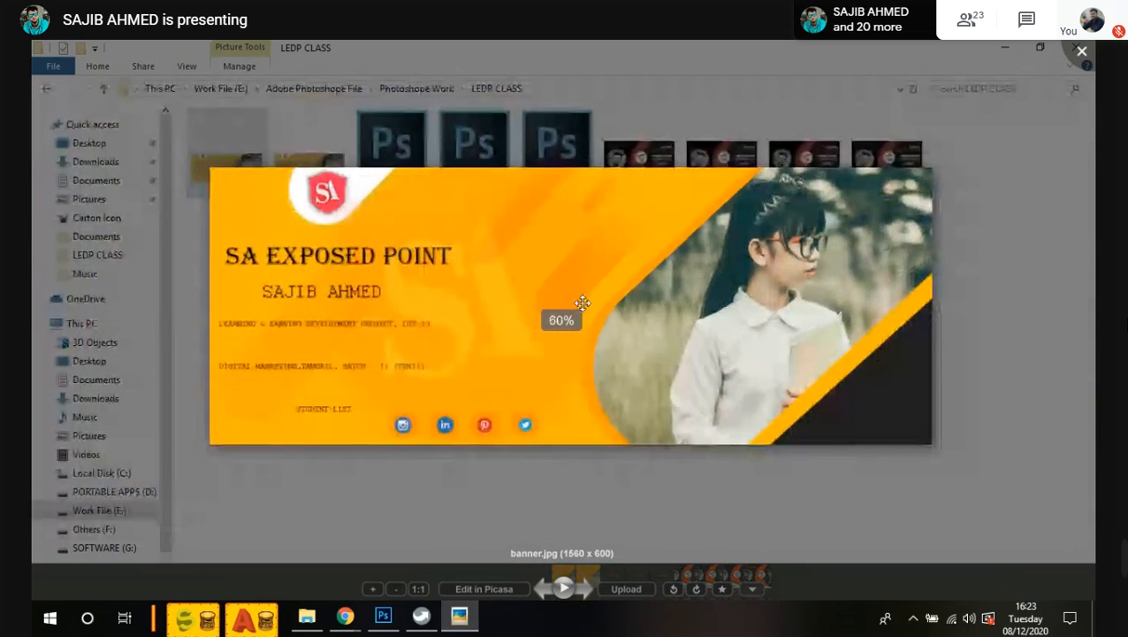
scroll(691, 362, "up", 2)
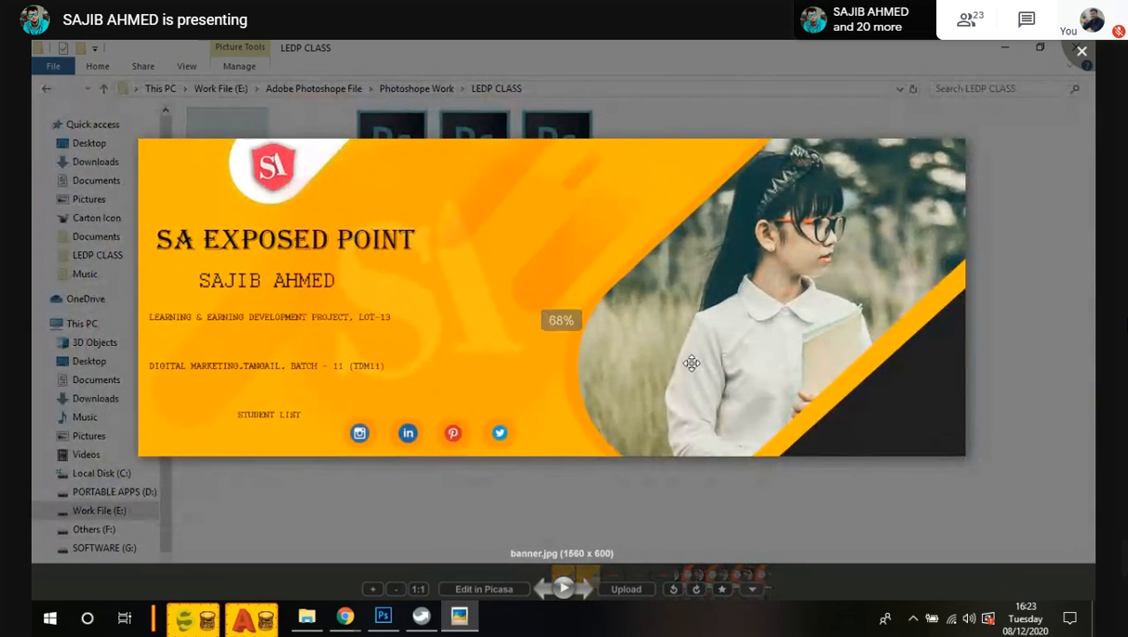
left_click(944, 100)
Step: Open banner.png, step through banner.jpg, banner.psd and Class 1.jpg, then close Picasa
left_click(301, 193)
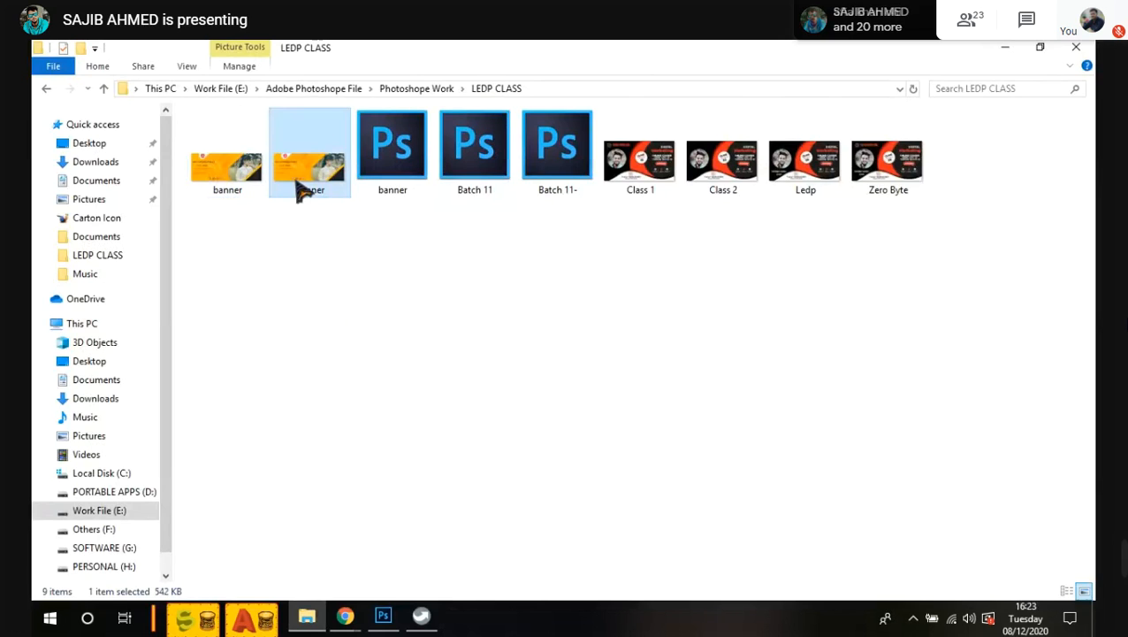
double_click(301, 190)
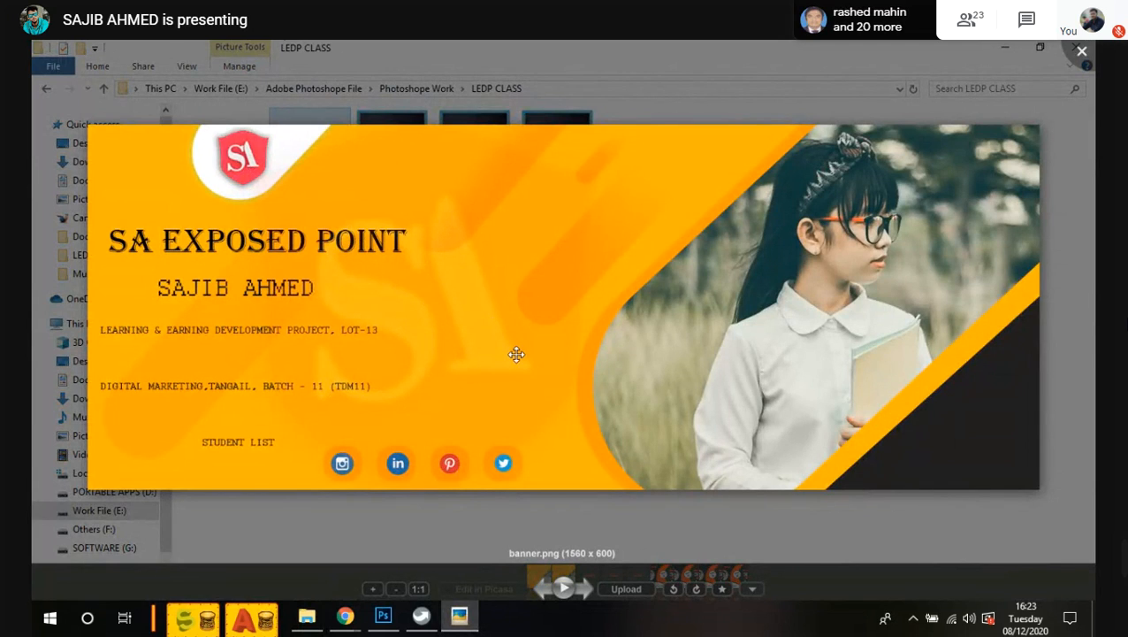
left_click(543, 580)
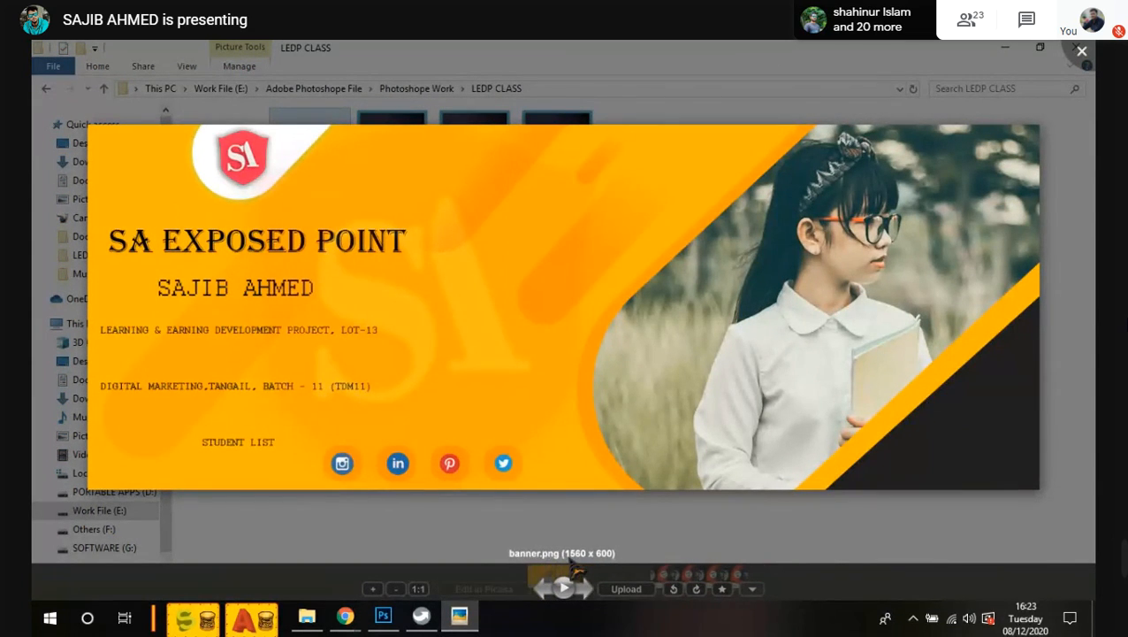
left_click(542, 587)
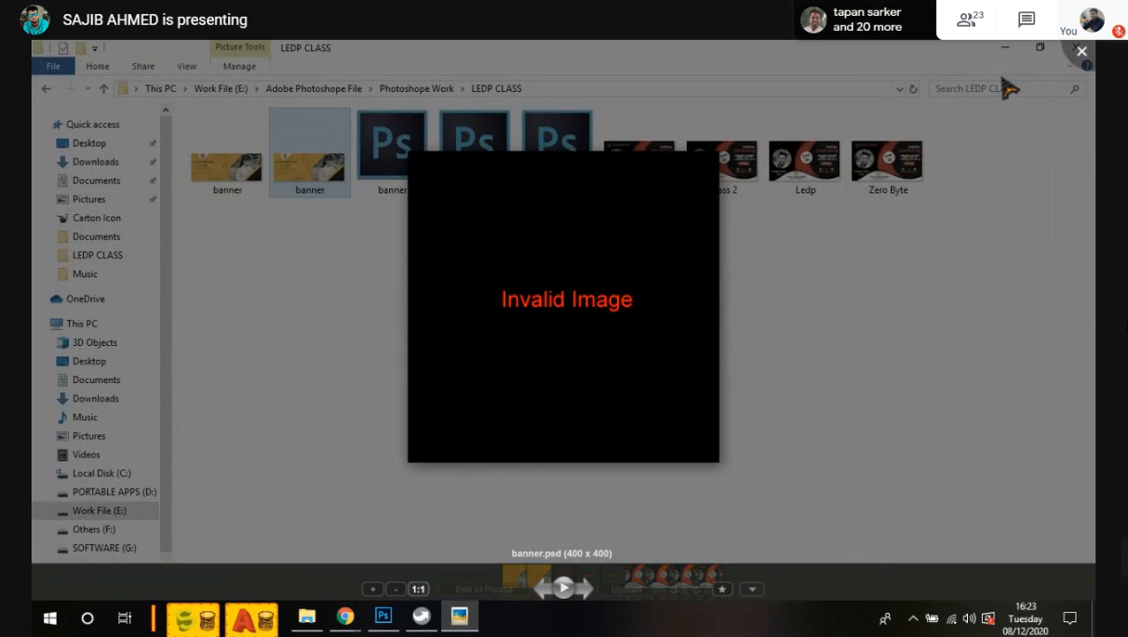
key("Right")
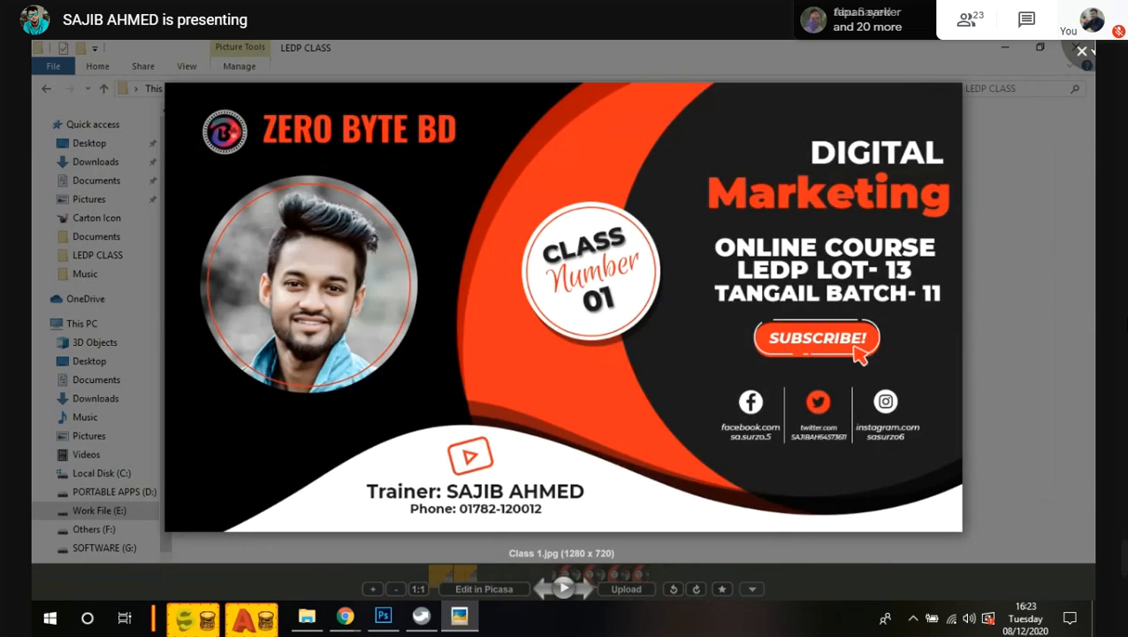
left_click(1081, 50)
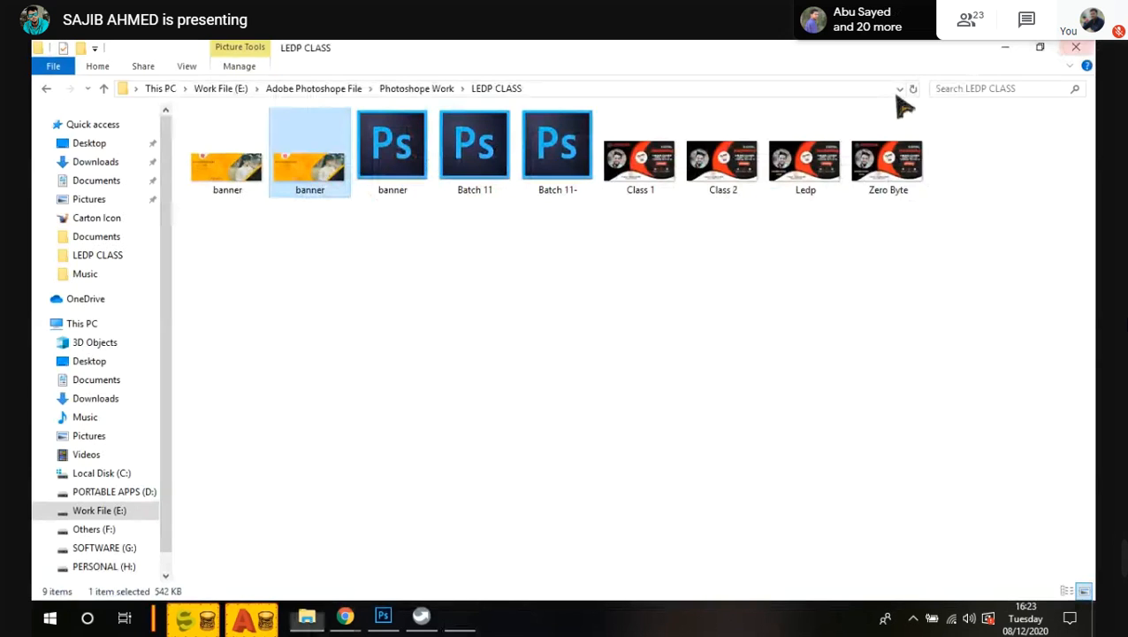
double_click(327, 170)
left_click(1082, 50)
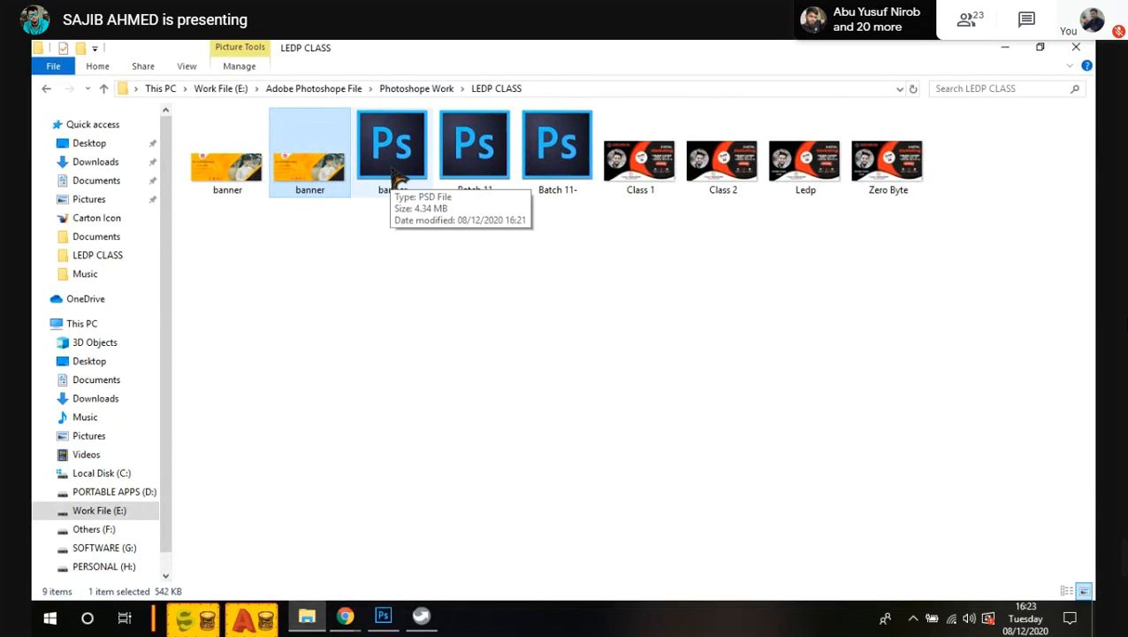
left_click(431, 250)
left_click(370, 198)
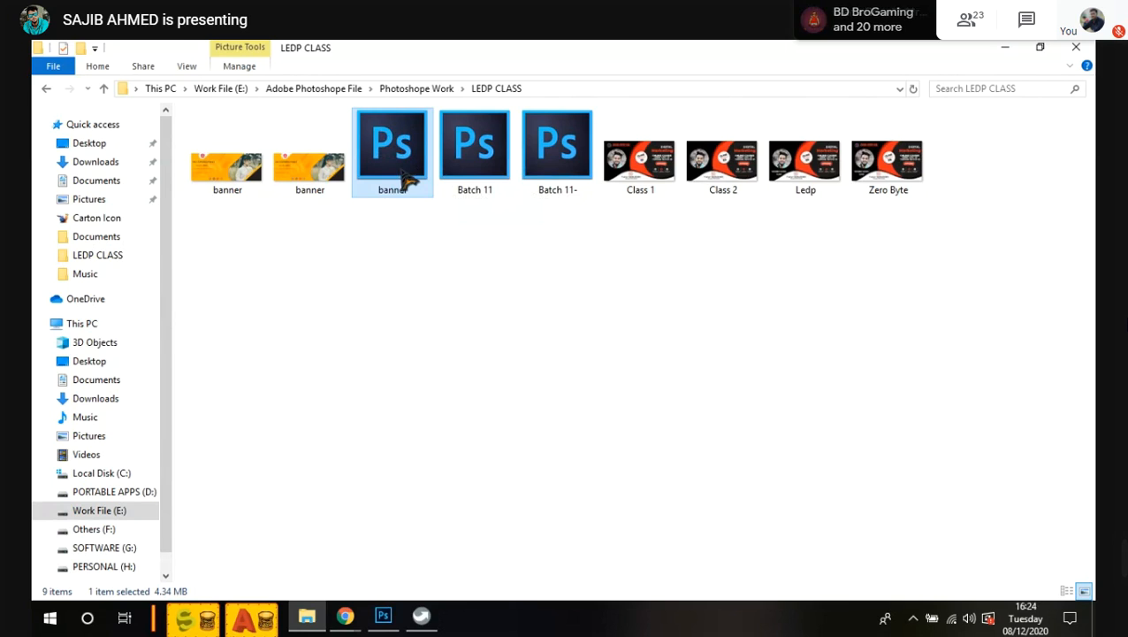
Step: Open banner.psd's Properties and begin changing its default app via More apps
right_click(387, 166)
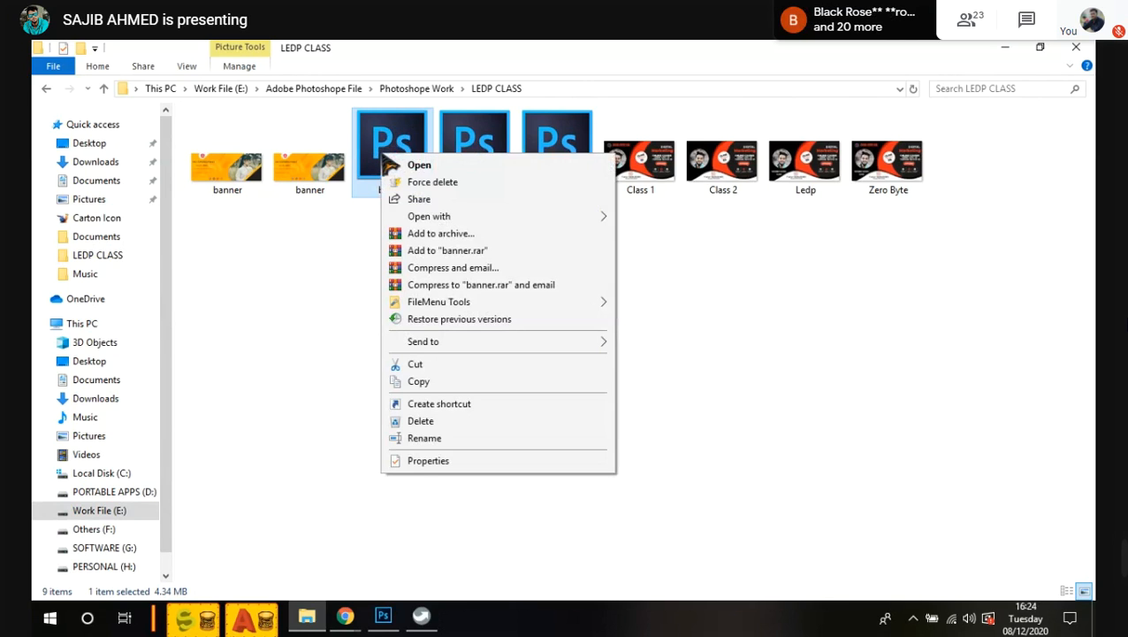
left_click(428, 461)
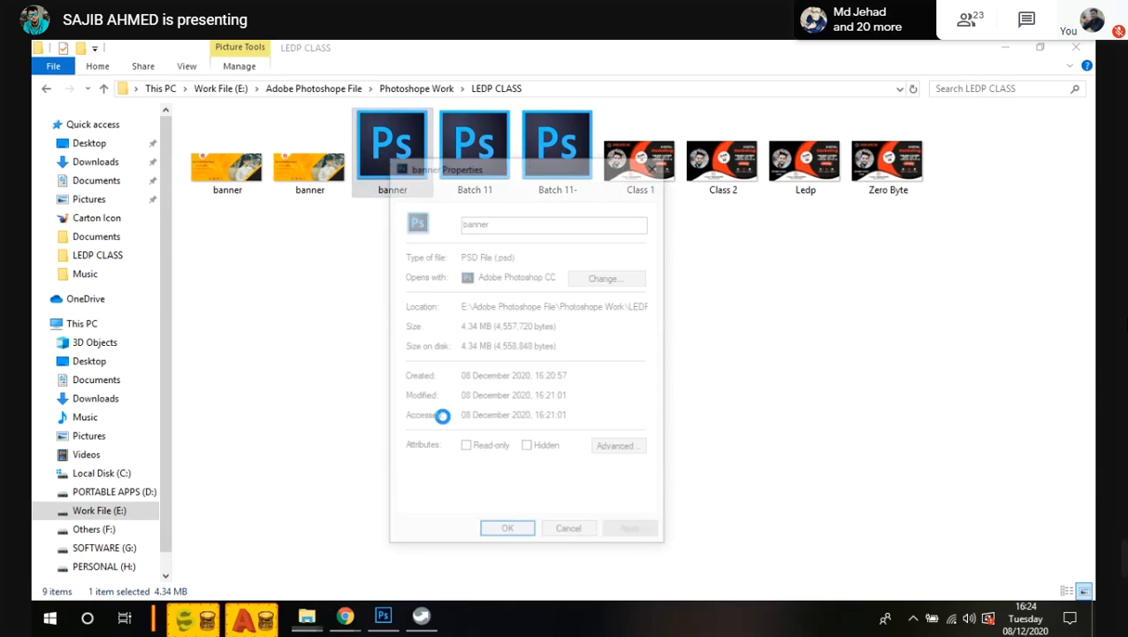
left_click(612, 281)
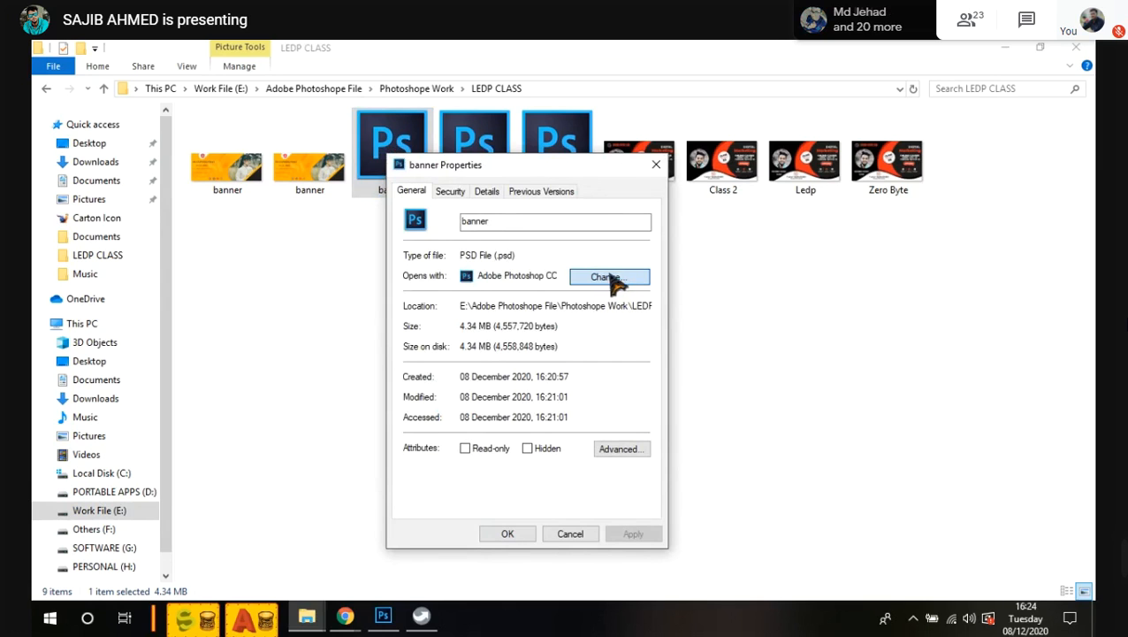
left_click(458, 453)
scroll(549, 424, "down", 3)
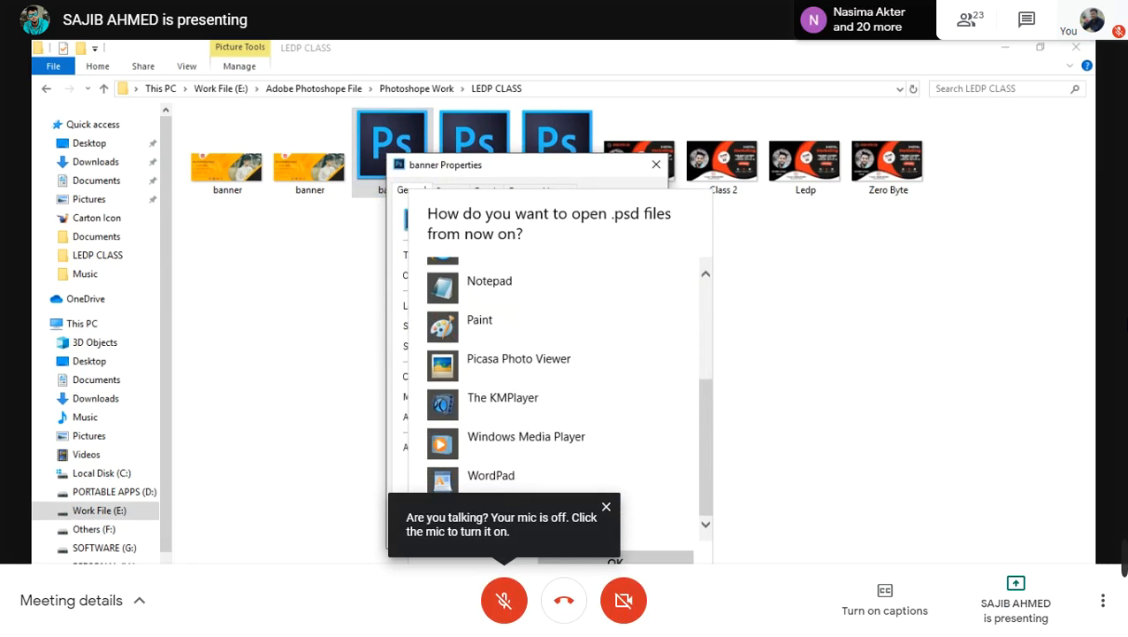
key("Escape")
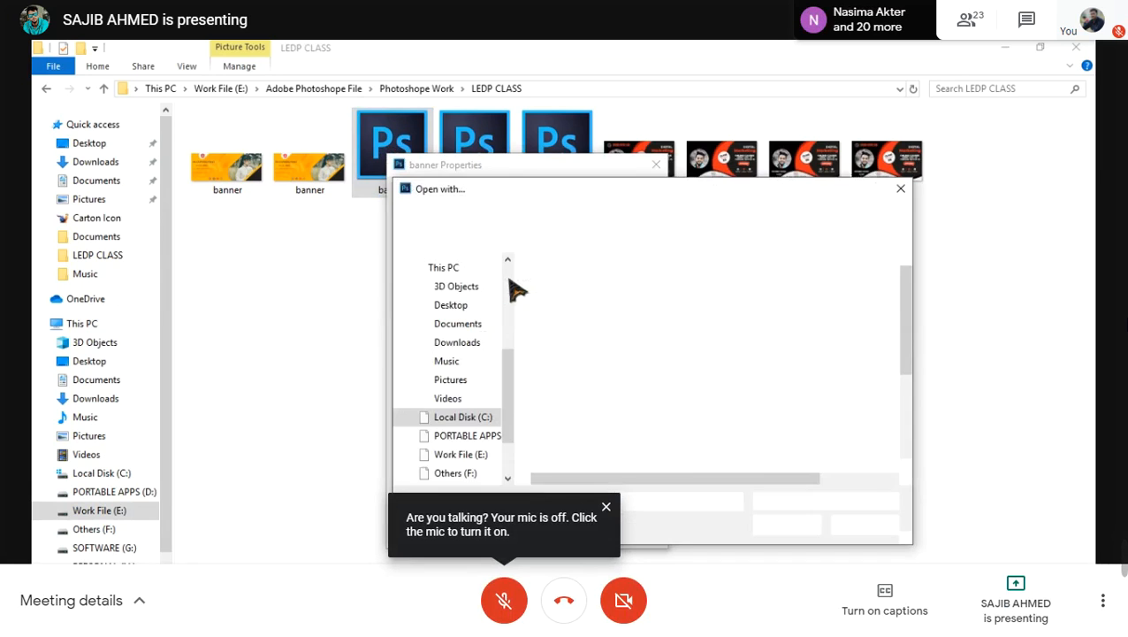
Step: Browse to the C:\Program Files (x86)\Photoshop folder
left_click(458, 417)
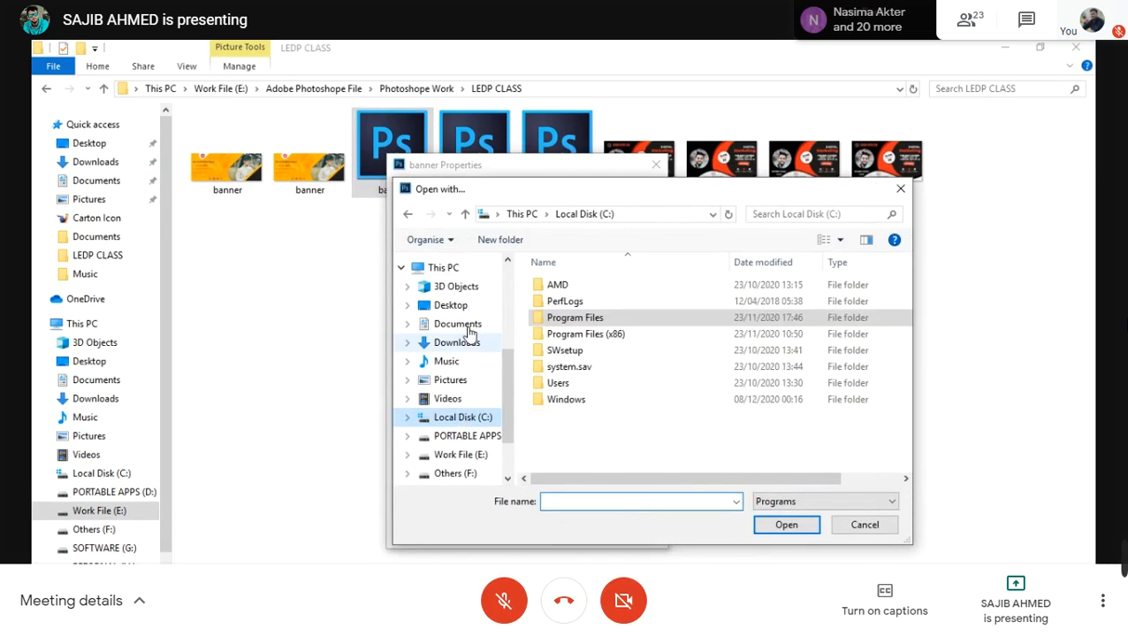
left_click(449, 305)
left_click(450, 268)
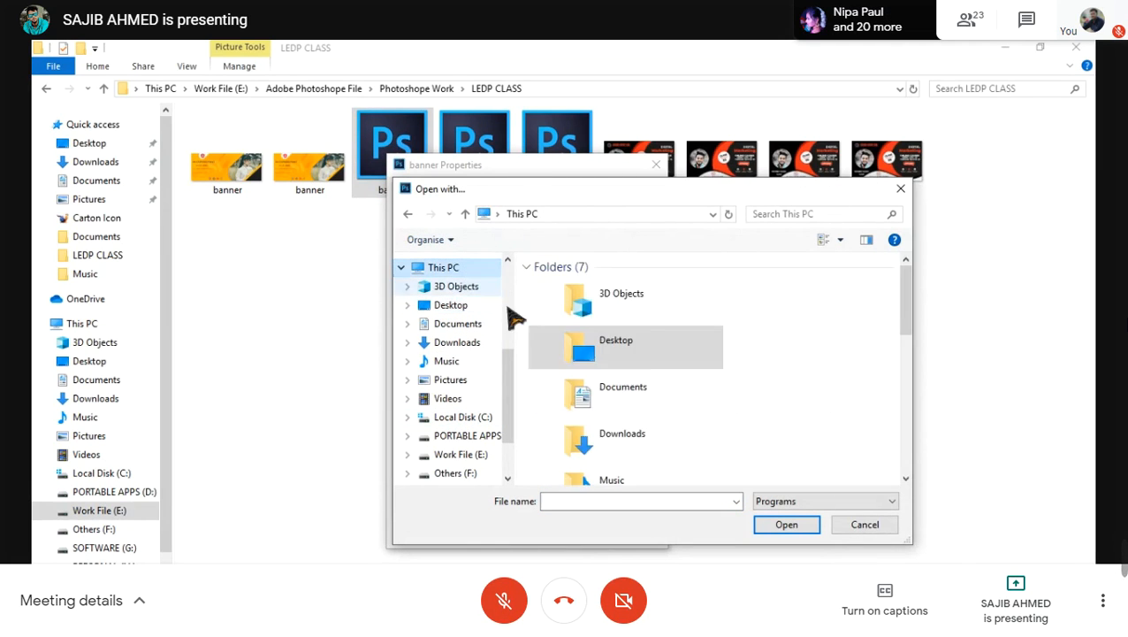
scroll(674, 358, "down", 5)
scroll(659, 327, "up", 2)
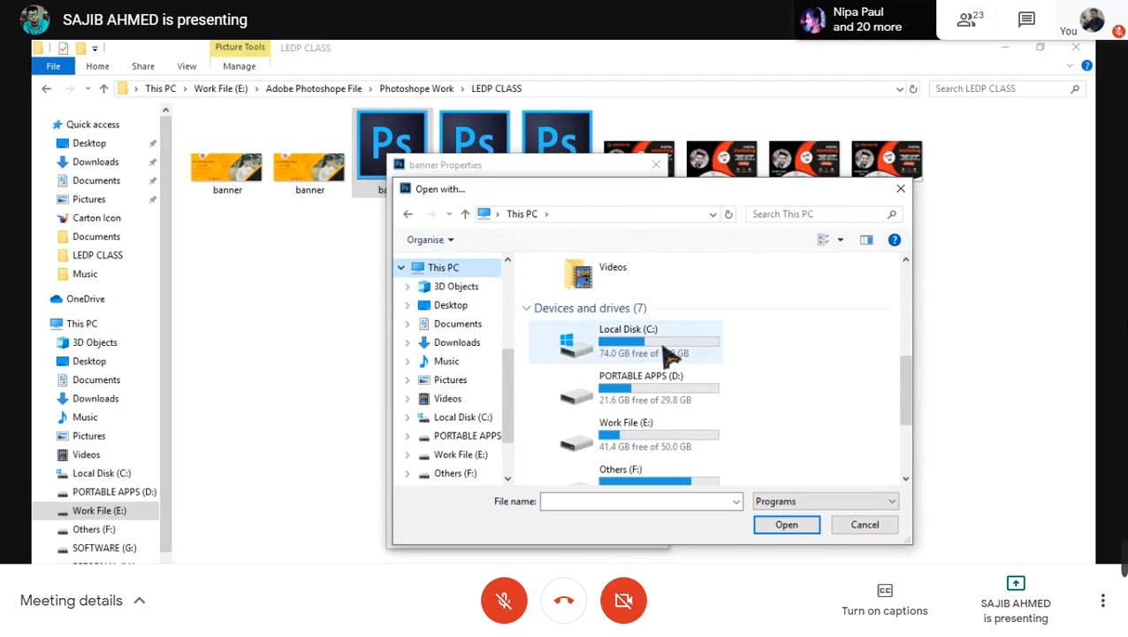
double_click(672, 352)
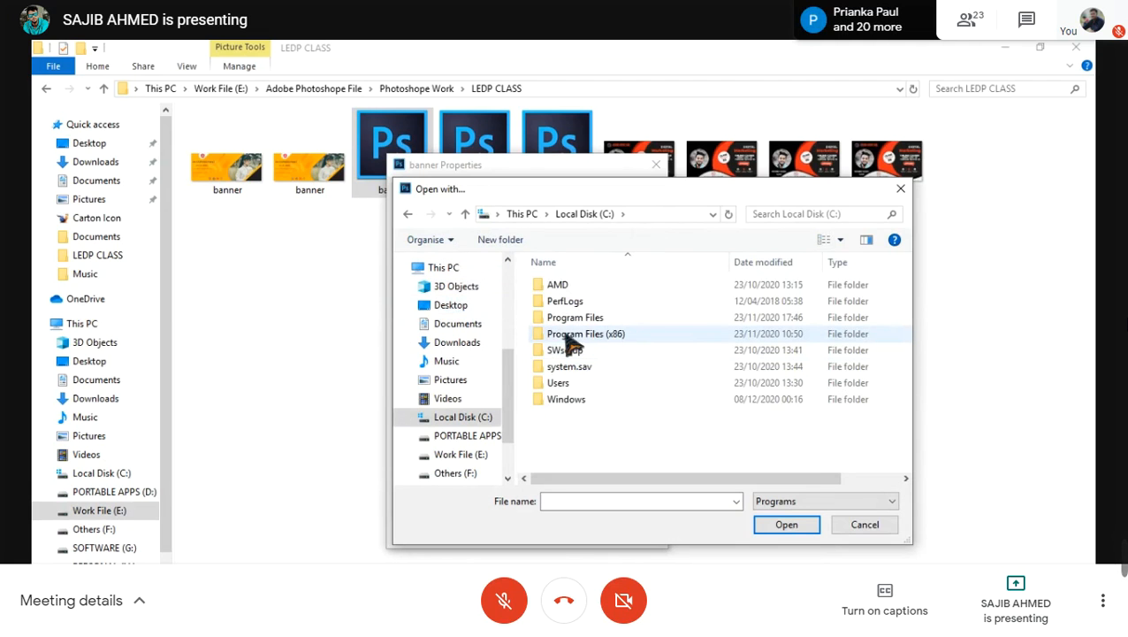
double_click(584, 335)
scroll(622, 345, "down", 3)
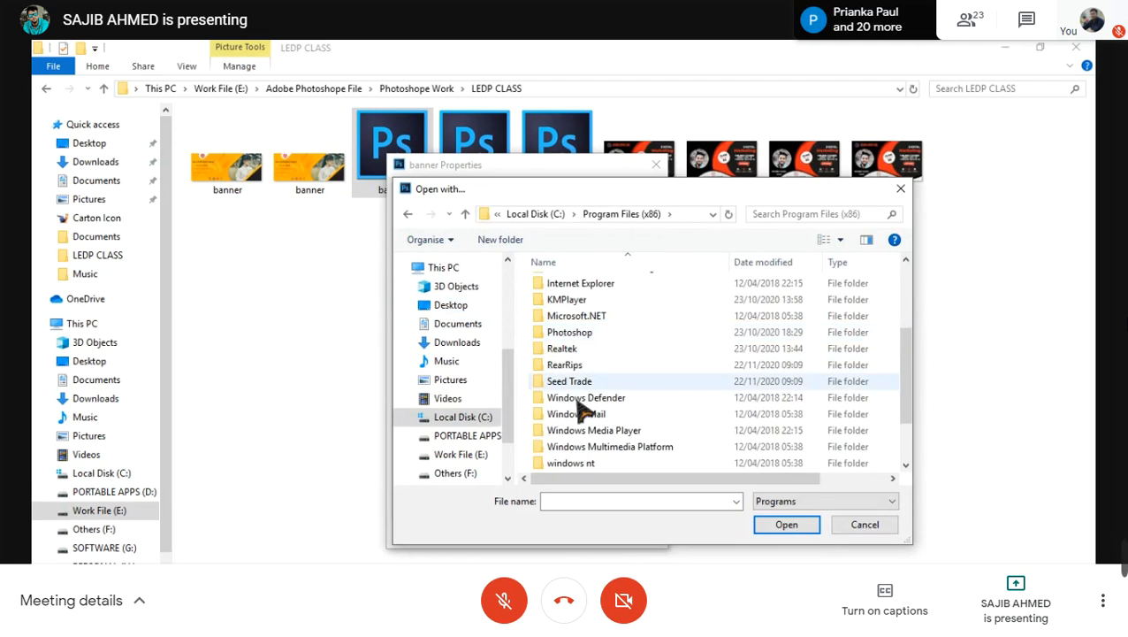
double_click(573, 333)
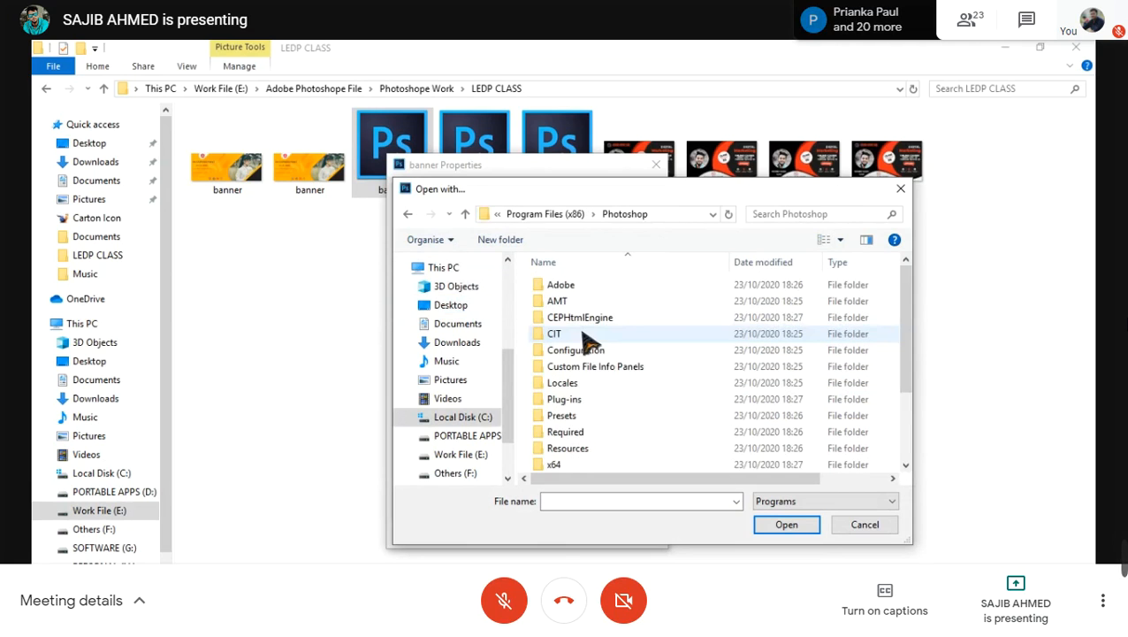
scroll(590, 455, "down", 2)
Step: Choose Photoshop as the .psd app, apply it, and close the Properties window
left_click(584, 417)
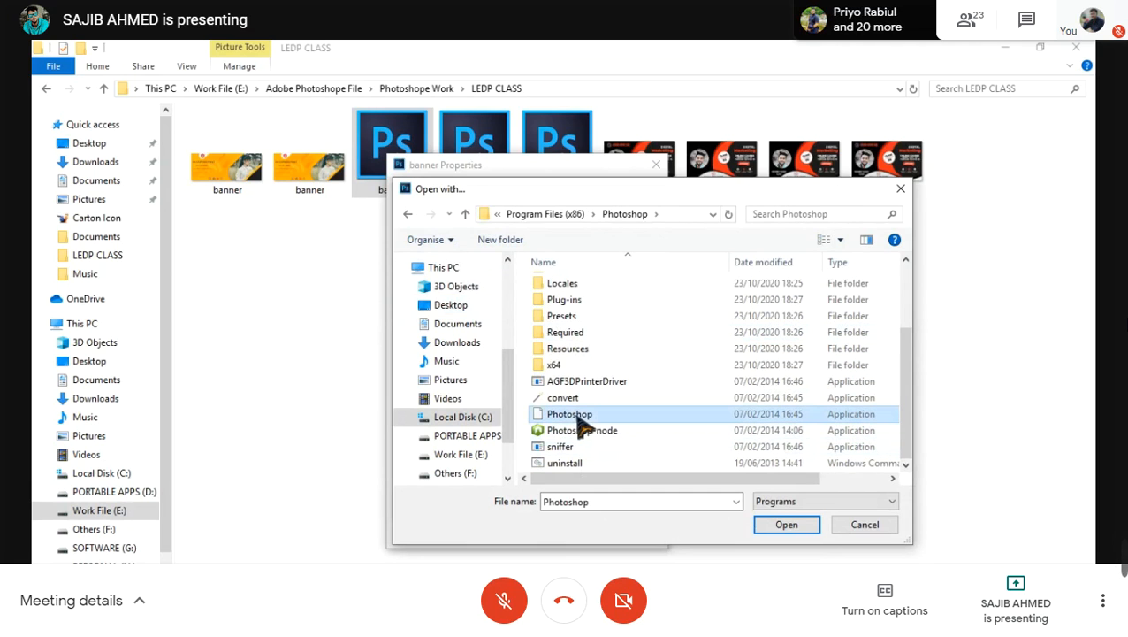
left_click(795, 525)
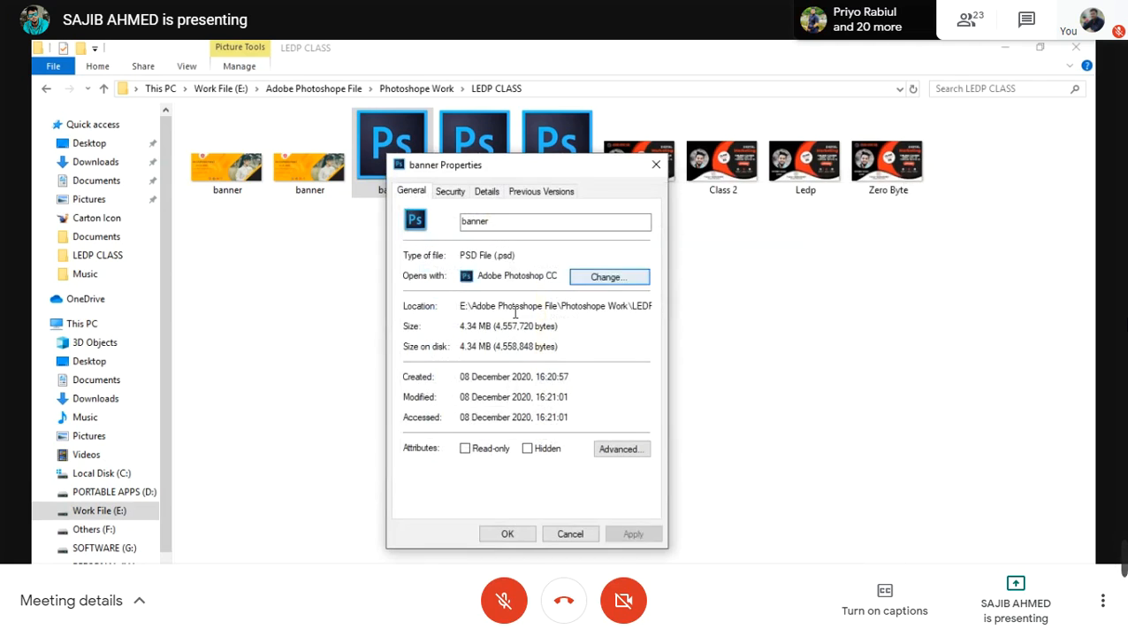
left_click(633, 535)
left_click(508, 534)
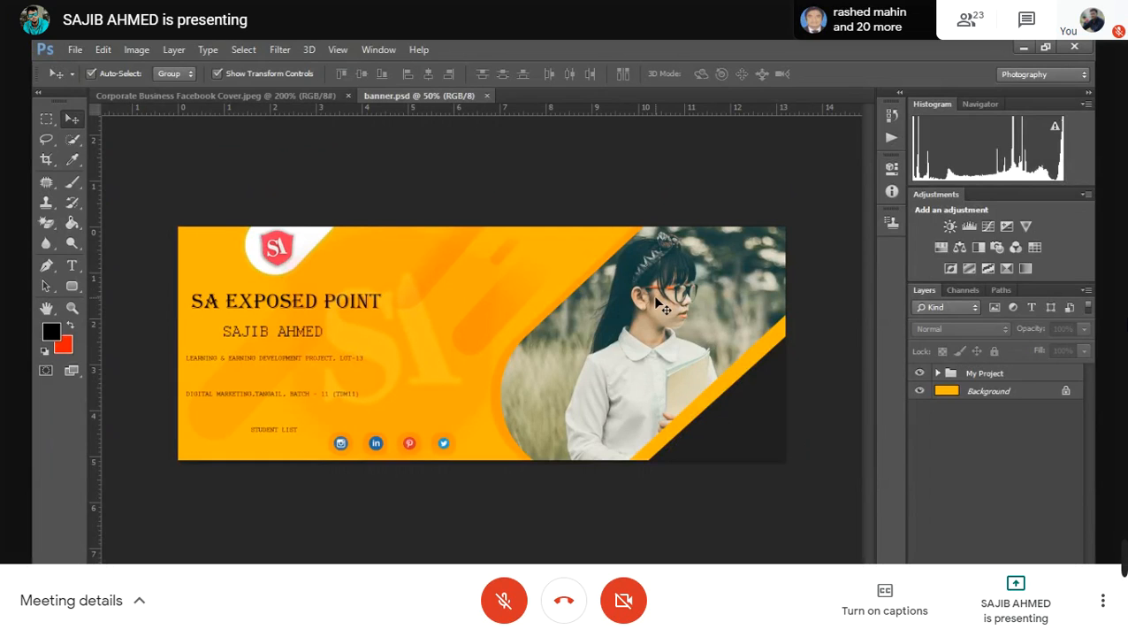
Step: Toggle the meeting mic with Ctrl+D, then select and expand the My Project group
key("ctrl+d")
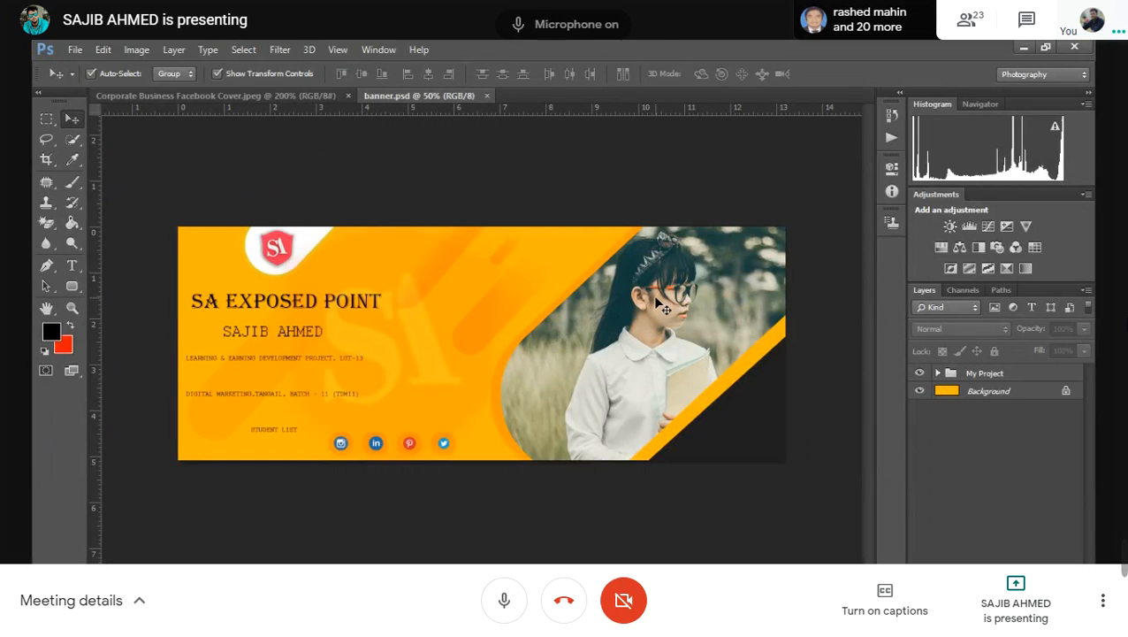
key("ctrl+d")
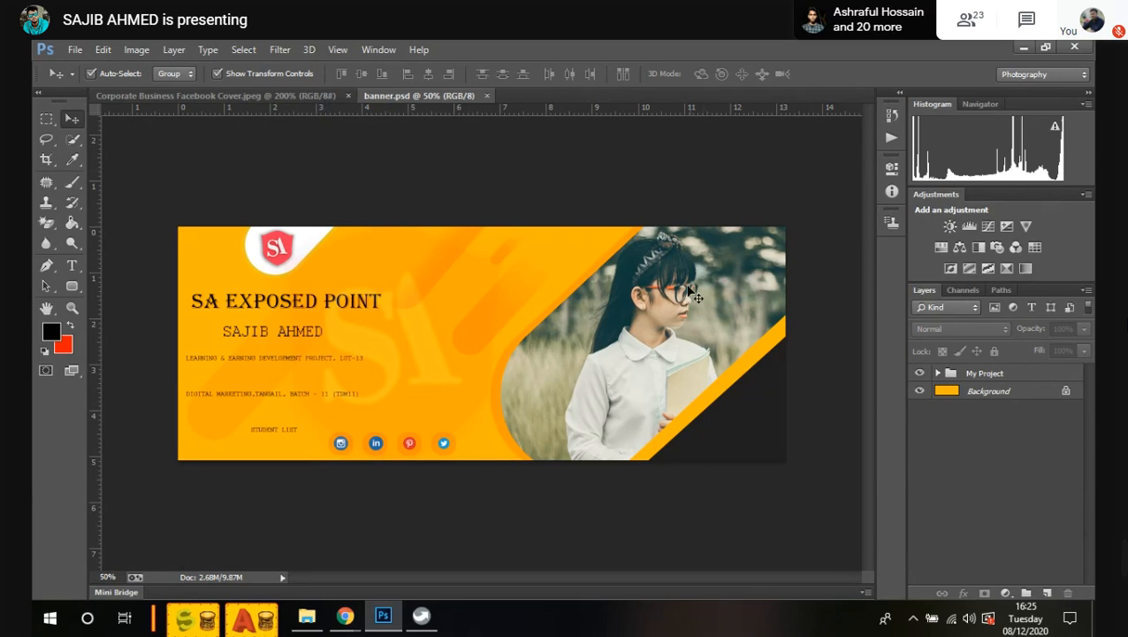
left_click(500, 381)
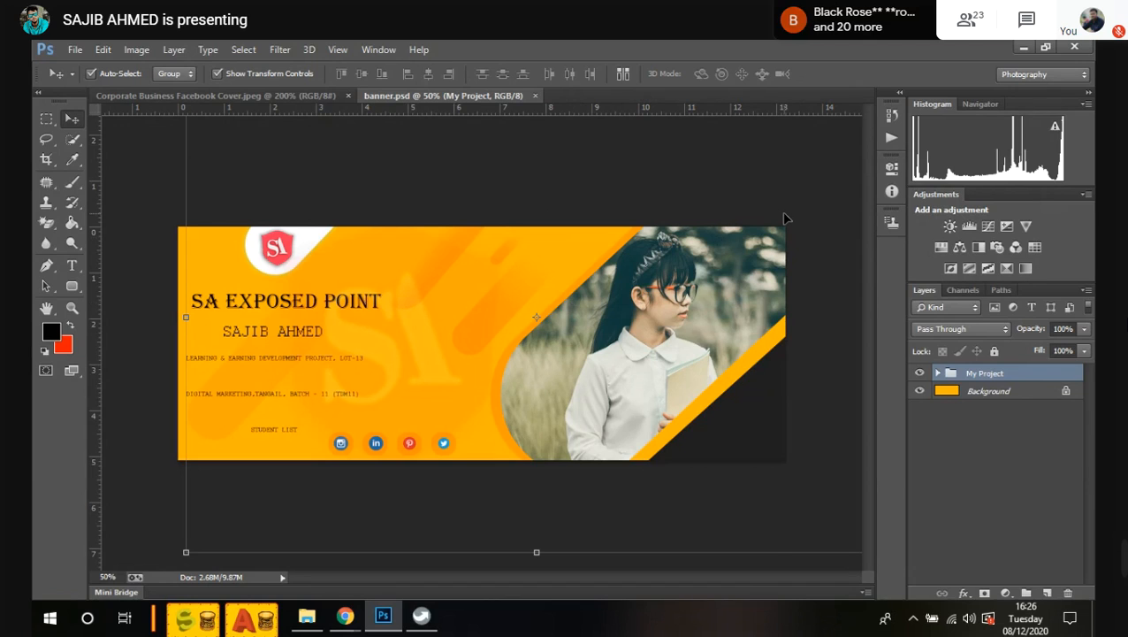
left_click(940, 373)
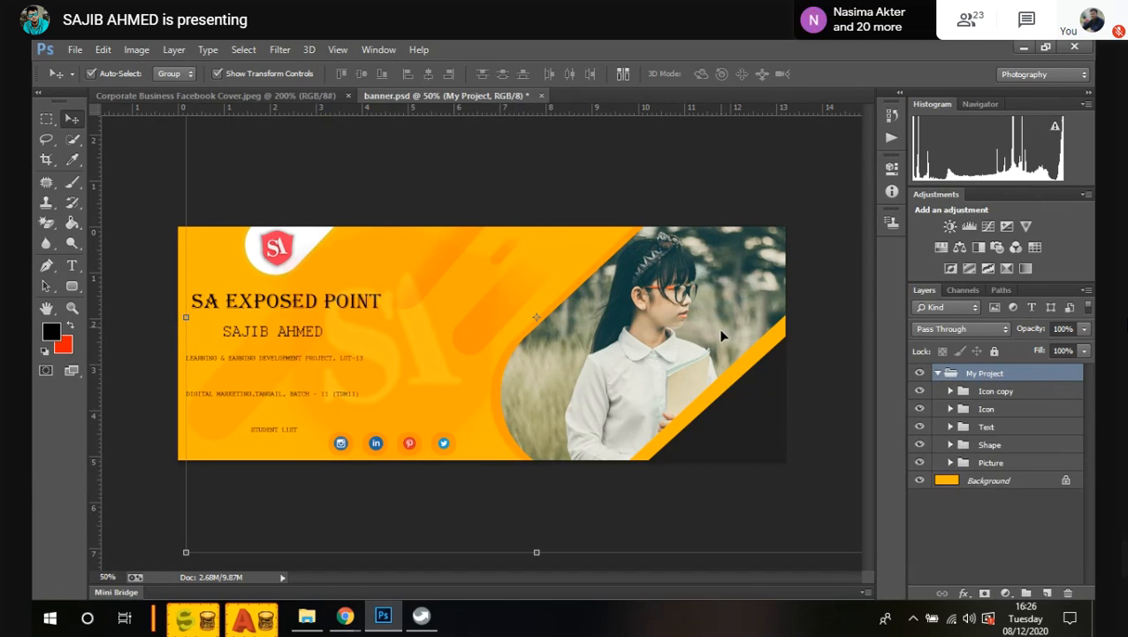
Step: Expand the Picture group and open Blending Options for Rounded Rectangle 1, moving the dialog aside
left_click(950, 463)
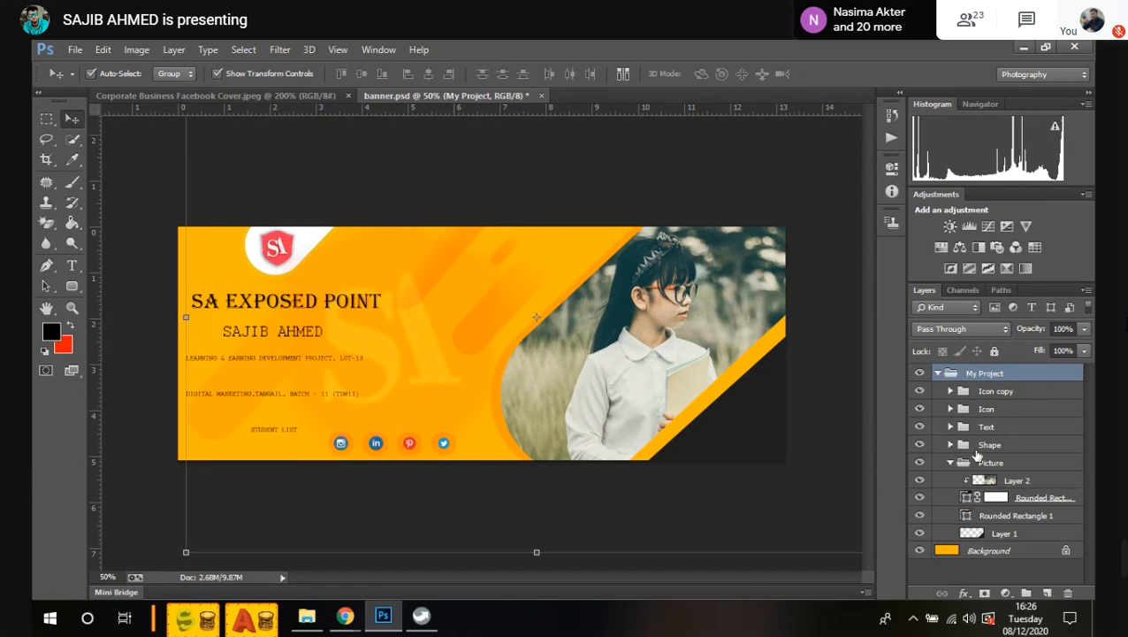
left_click(1015, 520)
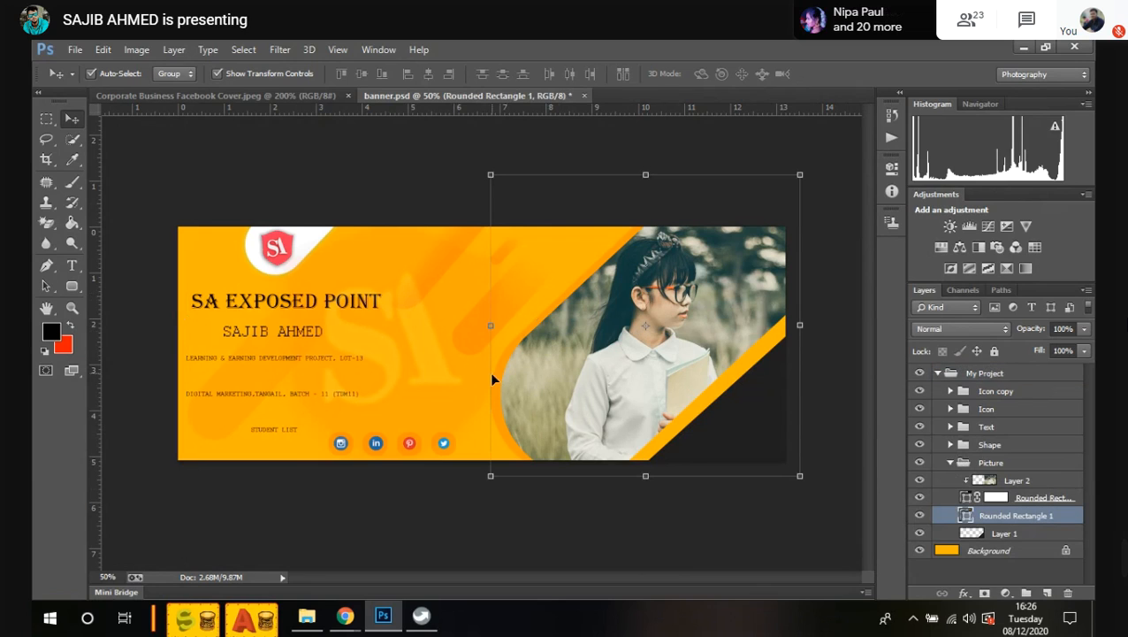
right_click(966, 517)
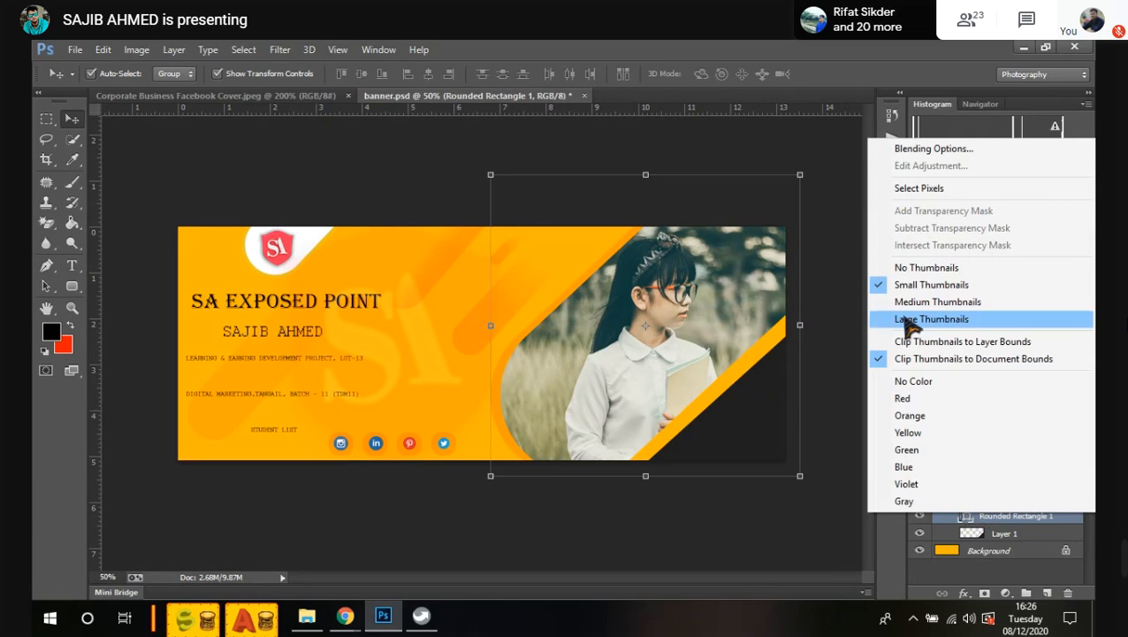
left_click(926, 151)
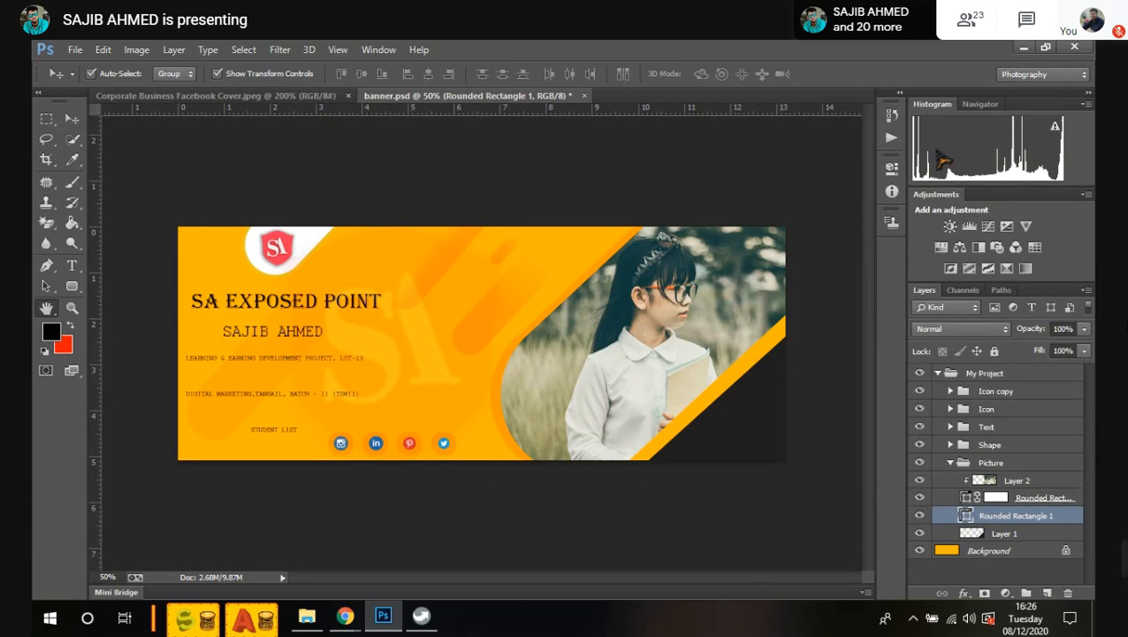
left_click_drag(821, 126, 960, 137)
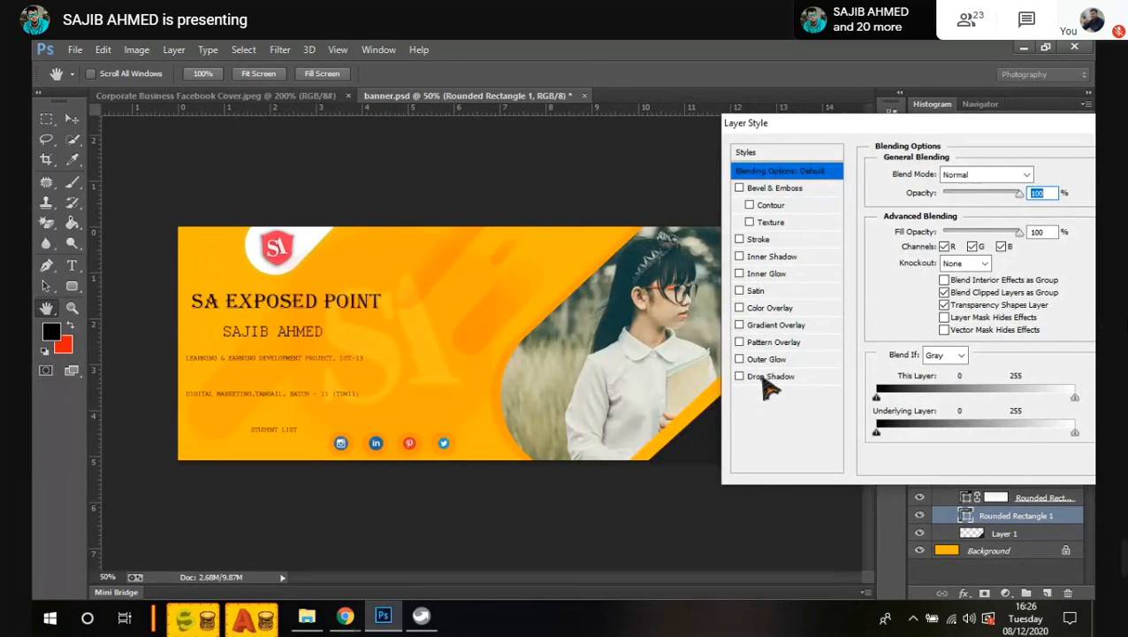
Step: Enable Drop Shadow on Rounded Rectangle 1 with 68% opacity, 74° angle, 0 px distance, 27% spread
left_click(773, 379)
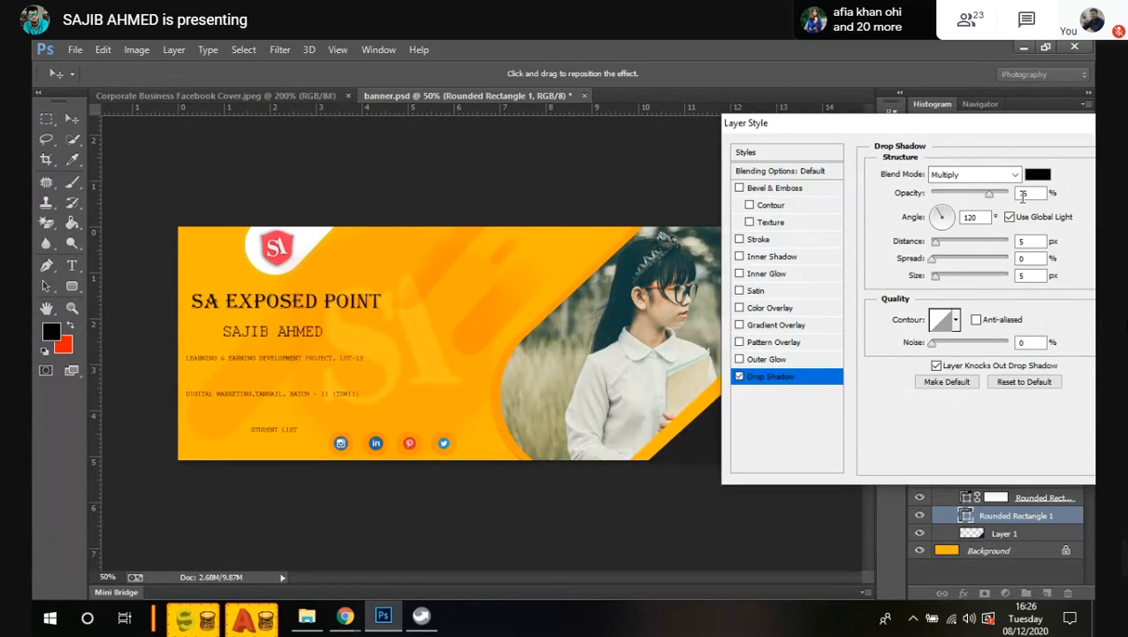
left_click_drag(990, 195, 1026, 195)
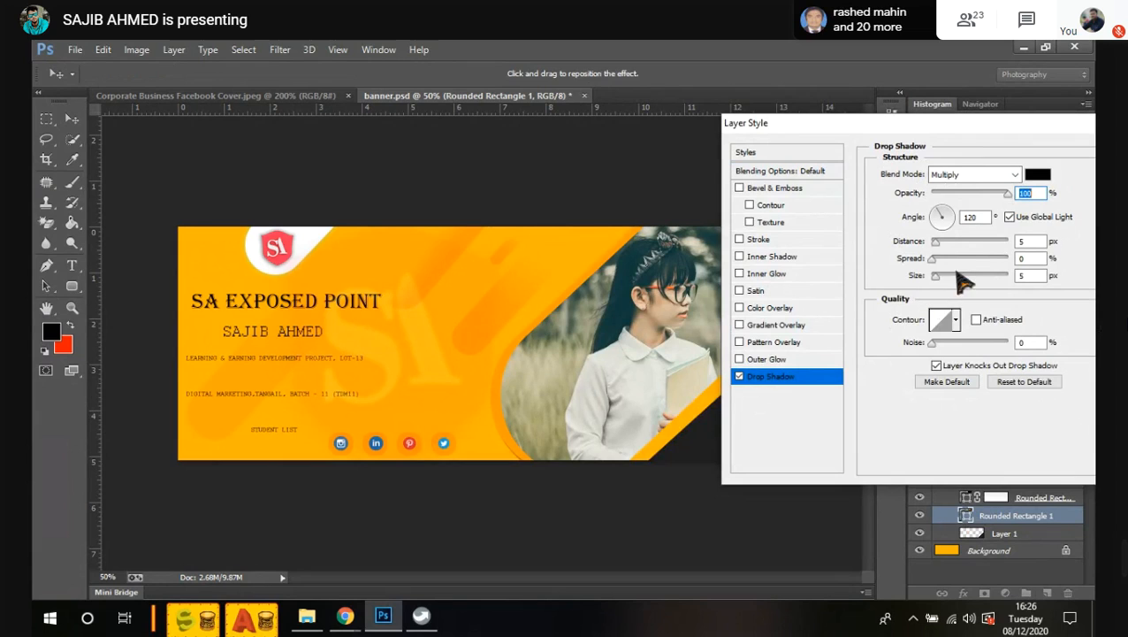
left_click_drag(936, 244, 967, 253)
left_click_drag(961, 132, 159, 171)
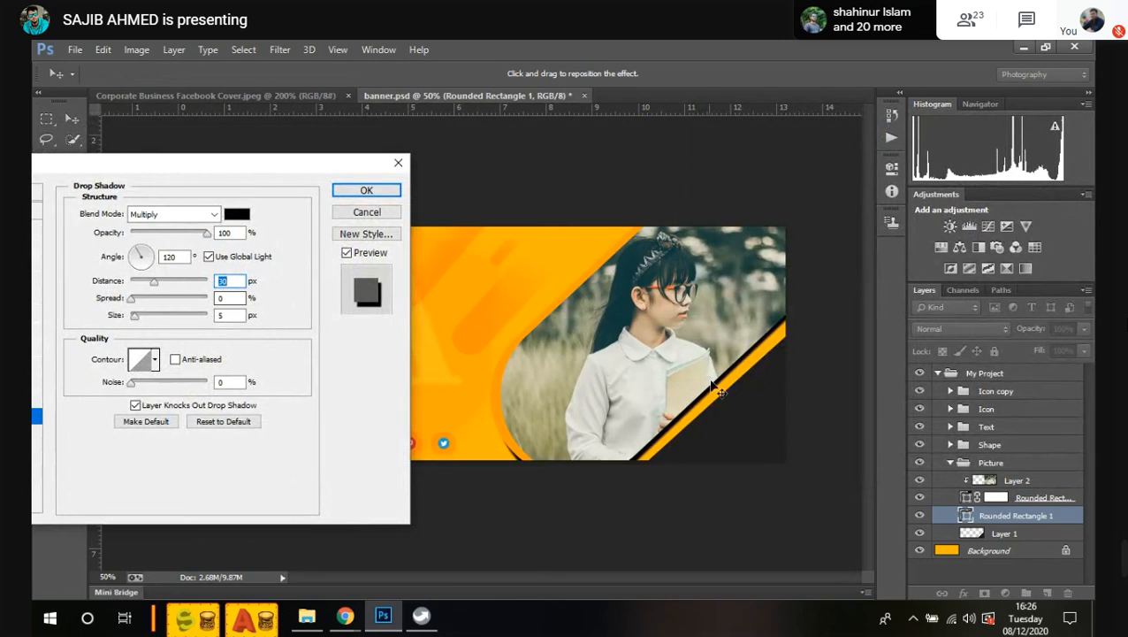
mouse_move(146, 287)
left_mouse_down()
mouse_move(199, 292)
mouse_move(133, 295)
left_mouse_up()
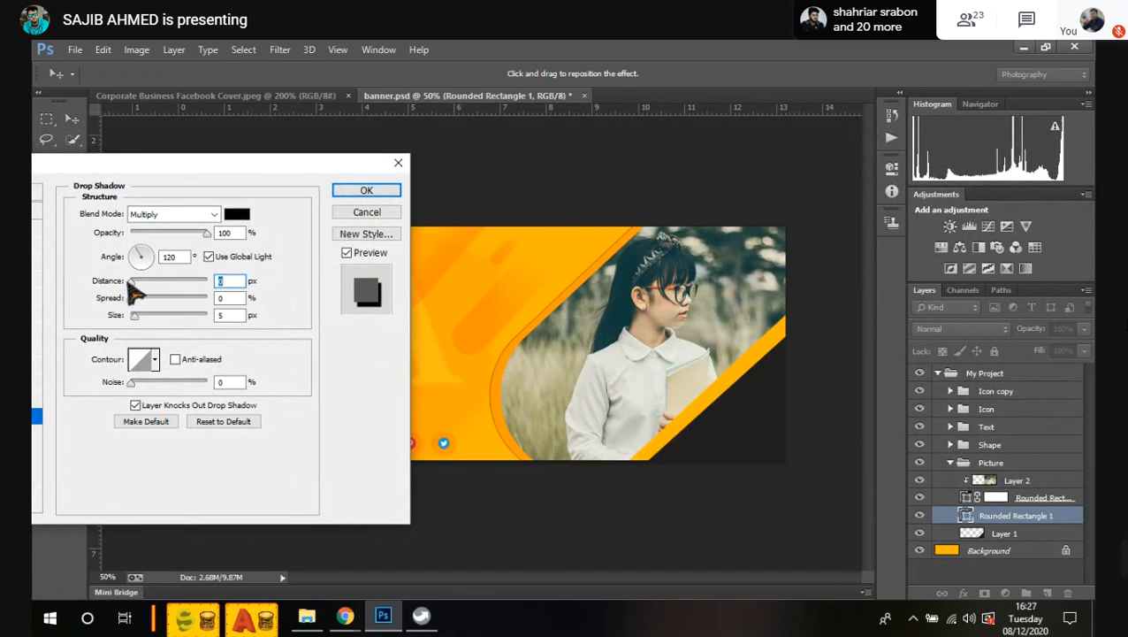
left_click_drag(133, 300, 150, 299)
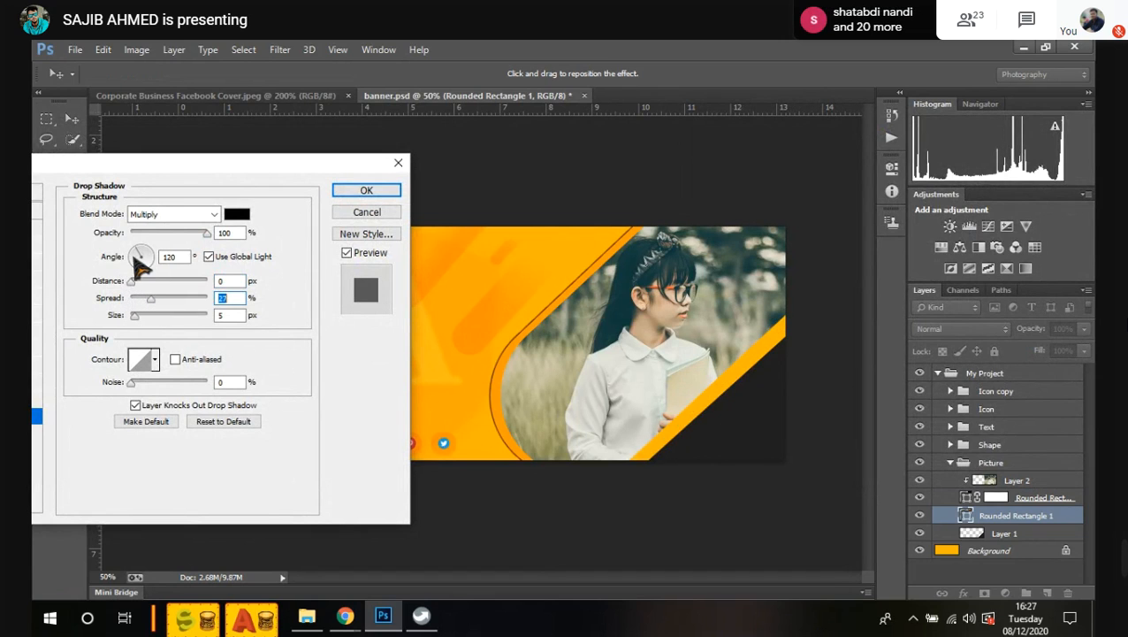
left_click(144, 253)
left_click_drag(206, 233, 191, 234)
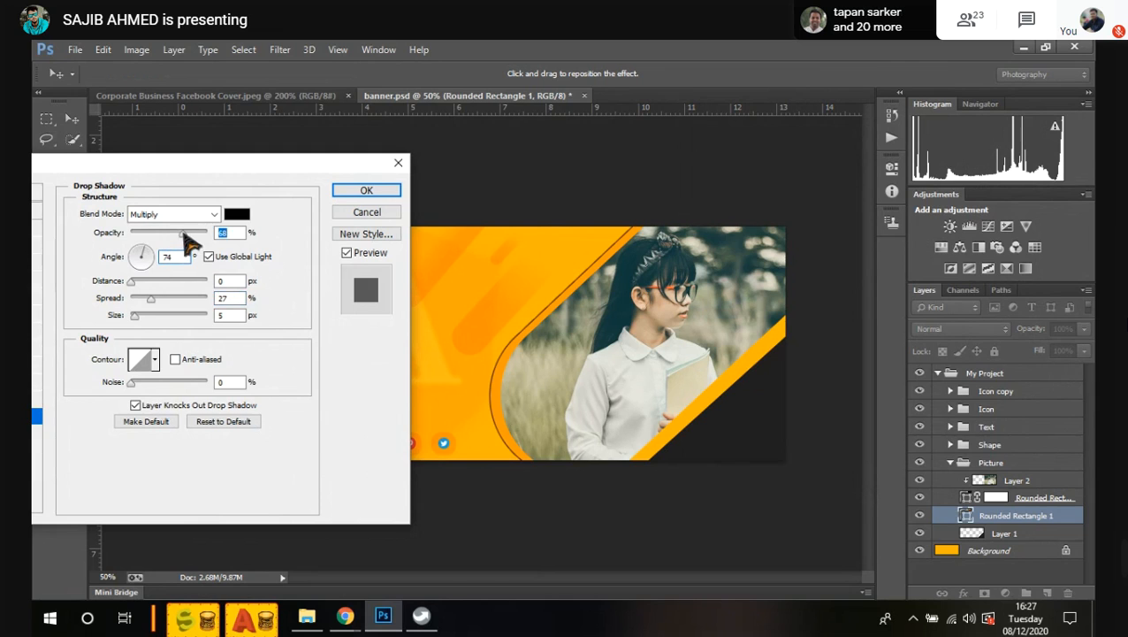
left_click(236, 213)
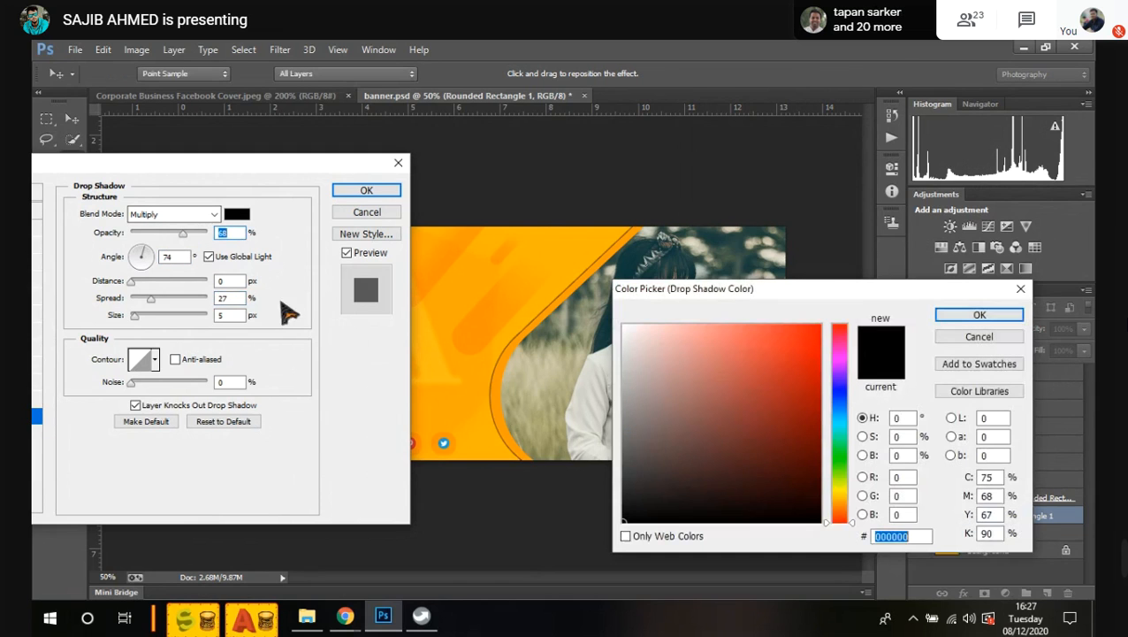
Step: Make the shadow dark grey with 40 px distance, 11% spread and 125 px size, and commit it
left_click_drag(662, 448, 630, 468)
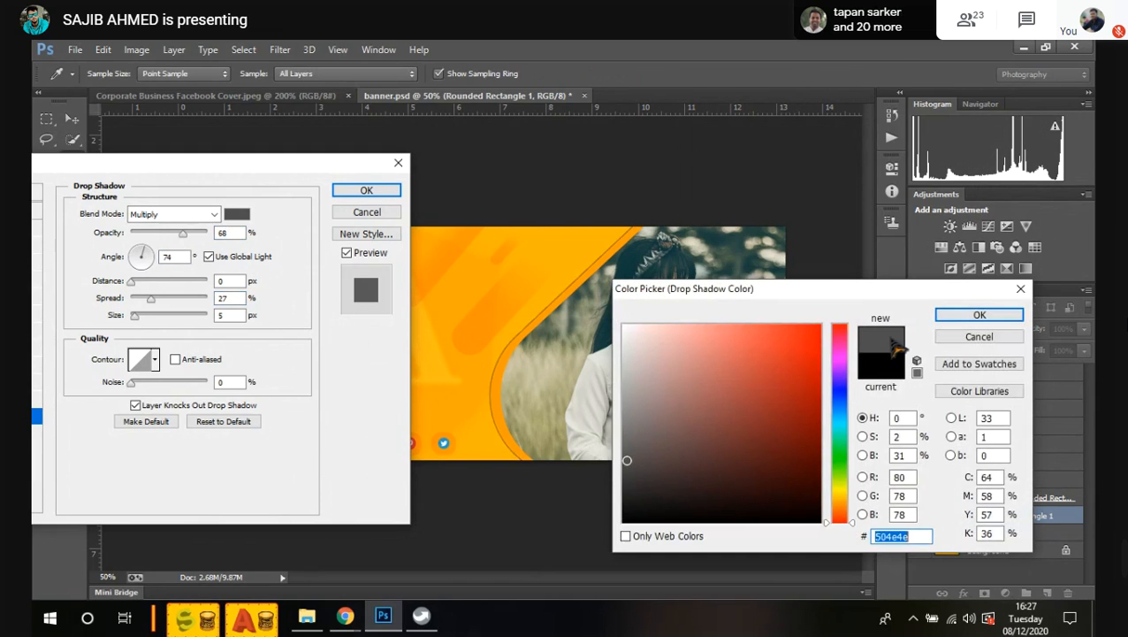
left_click(951, 316)
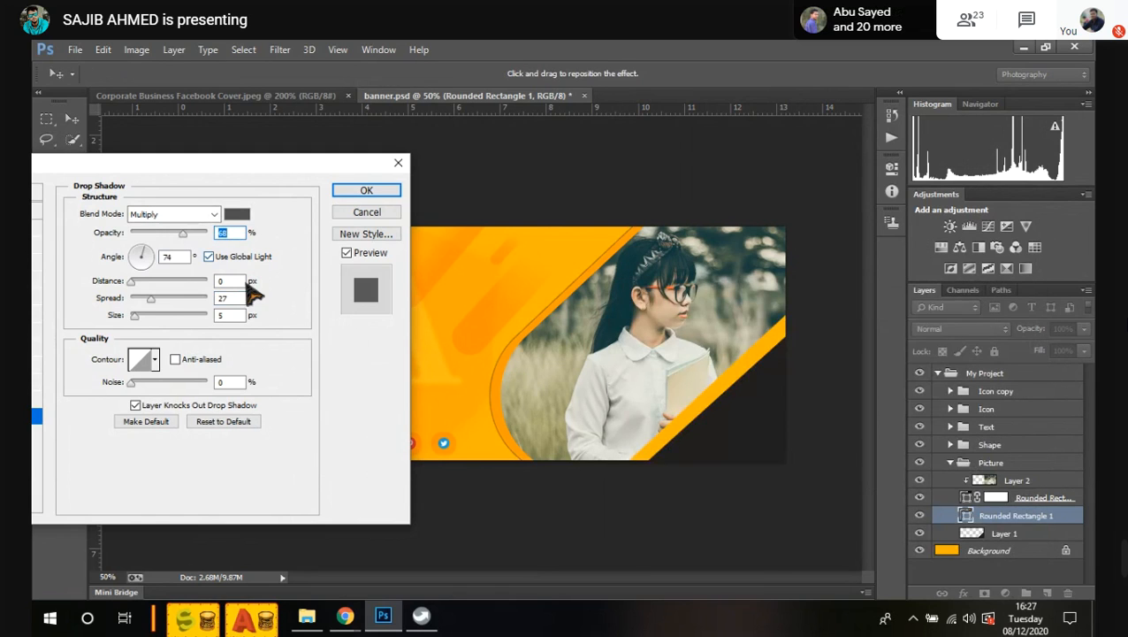
left_click_drag(140, 318, 173, 321)
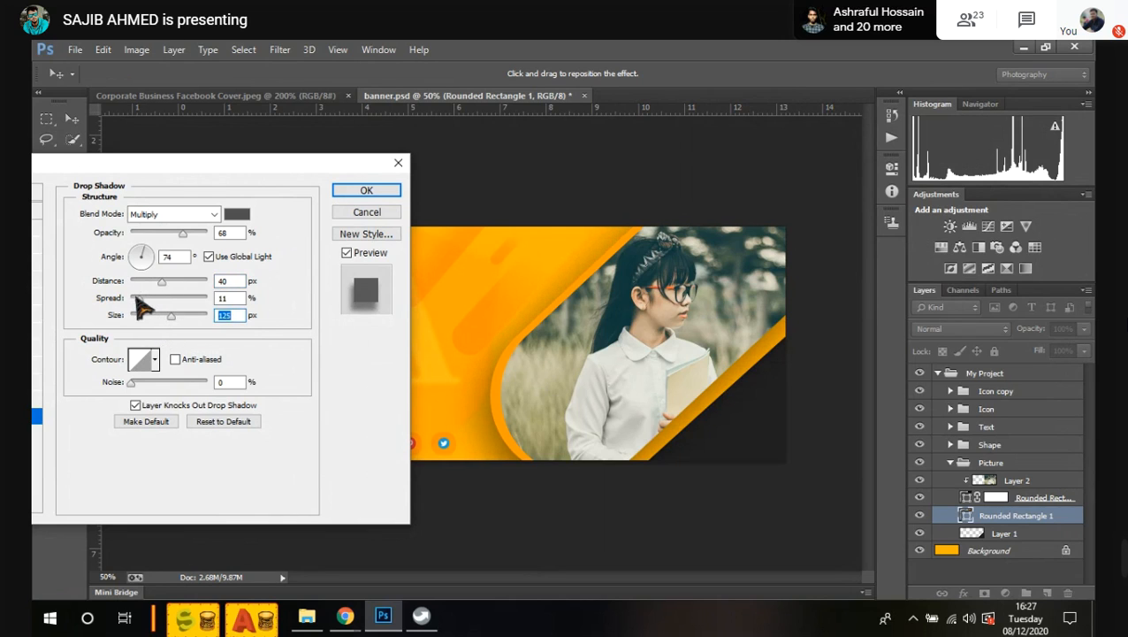
left_click(140, 300)
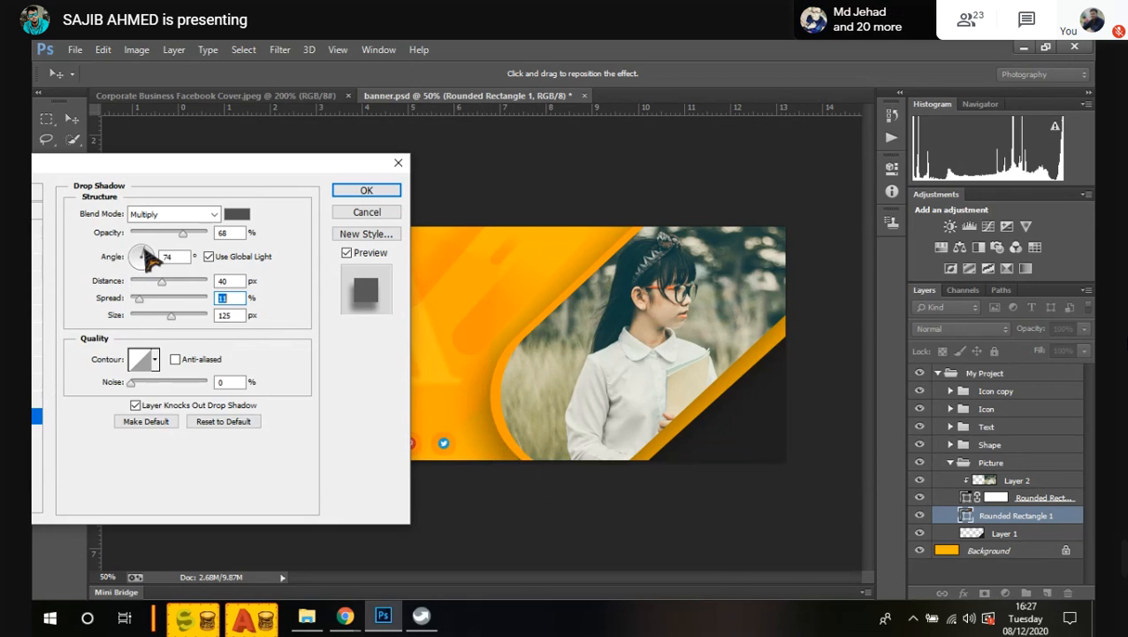
mouse_move(152, 262)
left_mouse_down()
mouse_move(157, 272)
mouse_move(150, 262)
left_mouse_up()
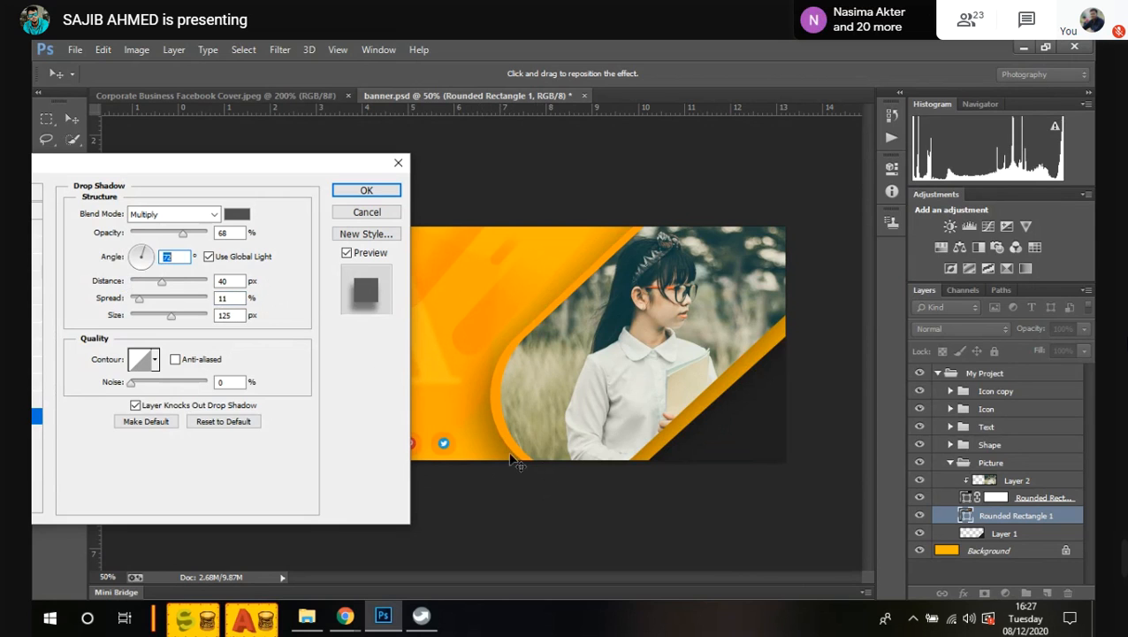
left_click(357, 192)
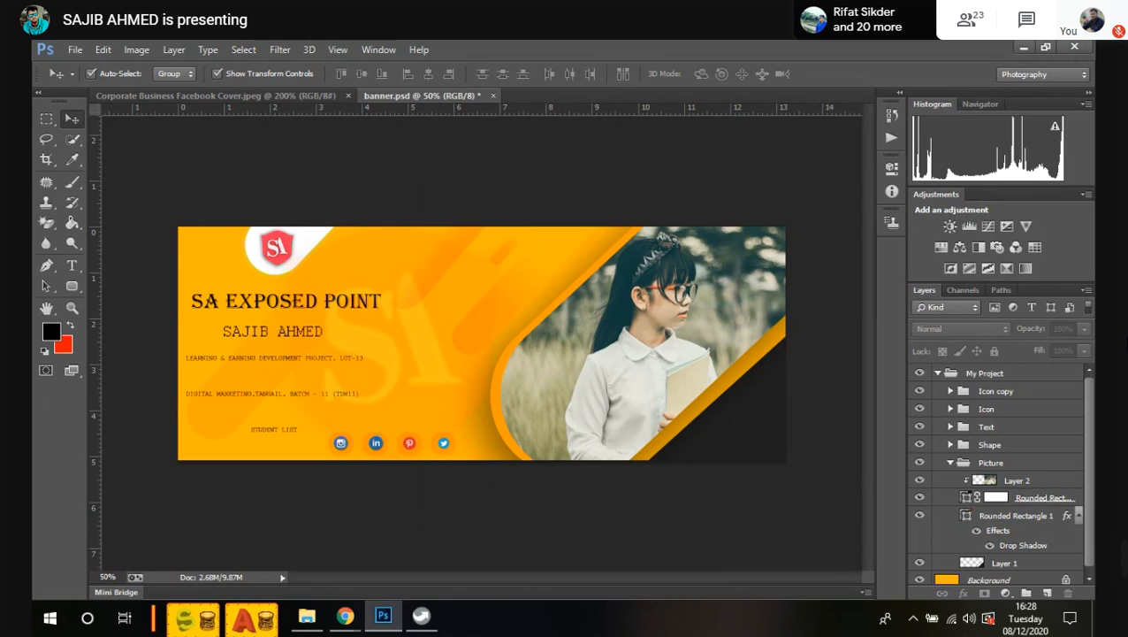
key("ctrl+d")
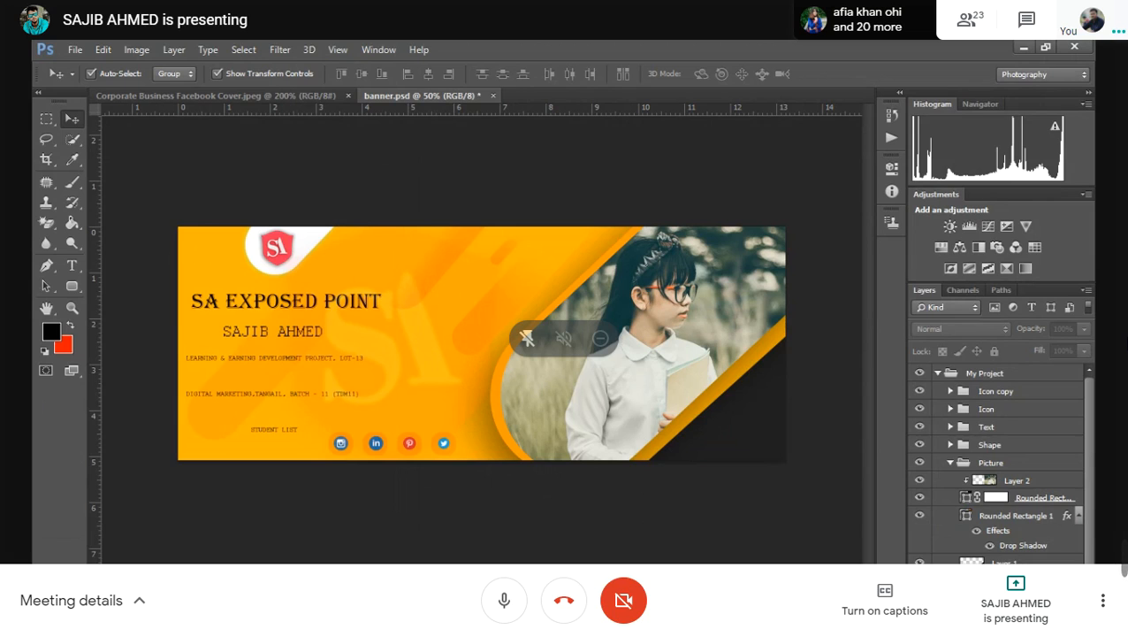
left_click(504, 601)
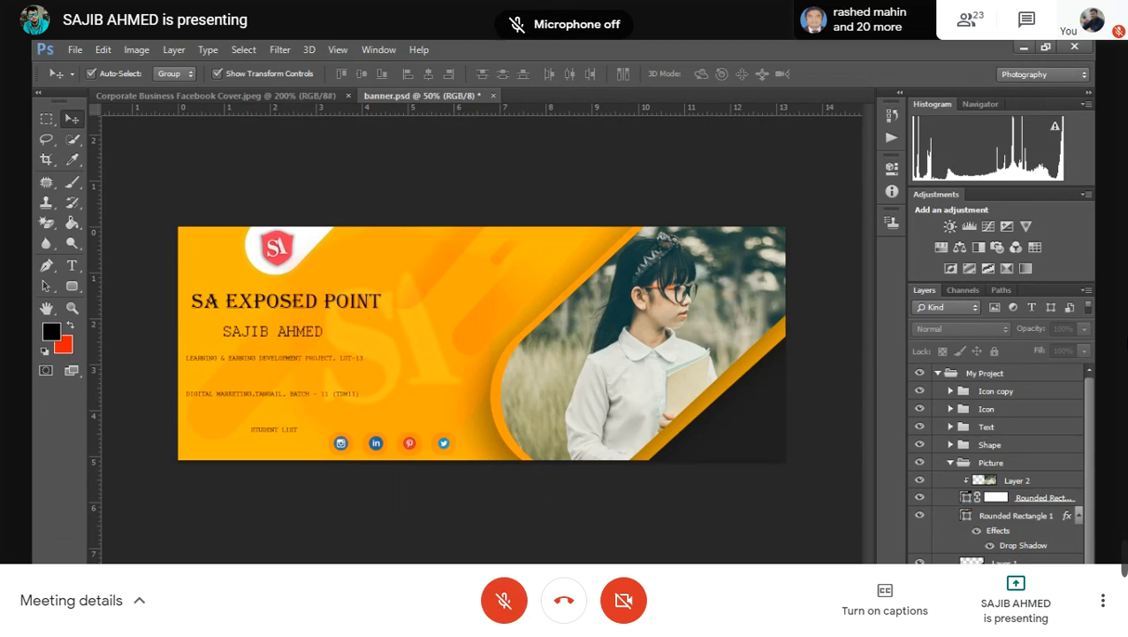
key("ctrl+d")
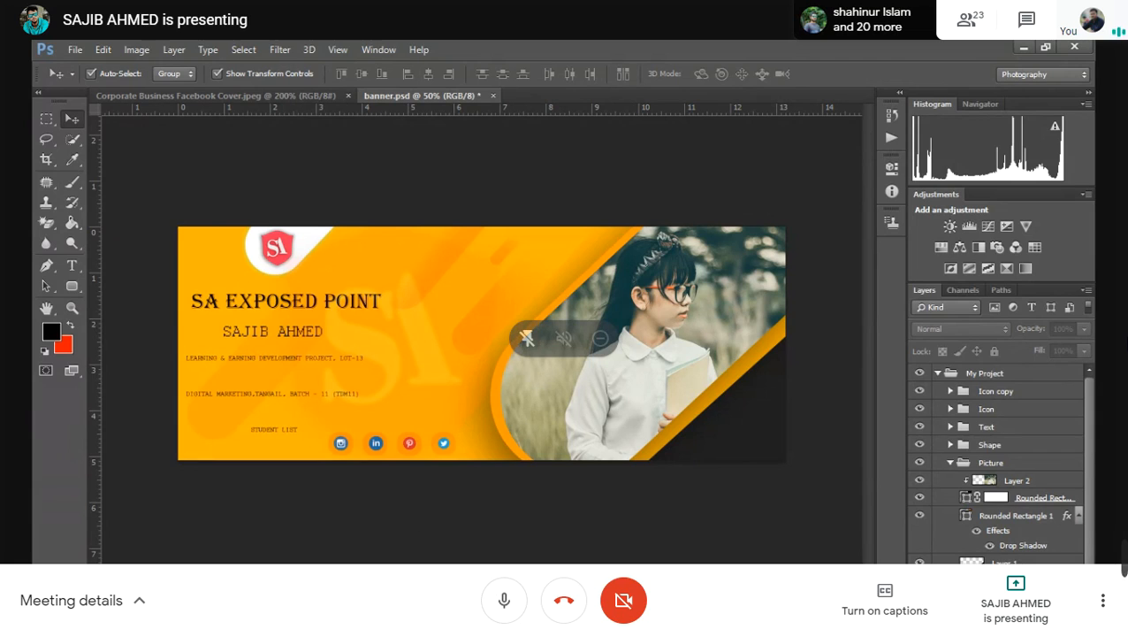
key("ctrl+d")
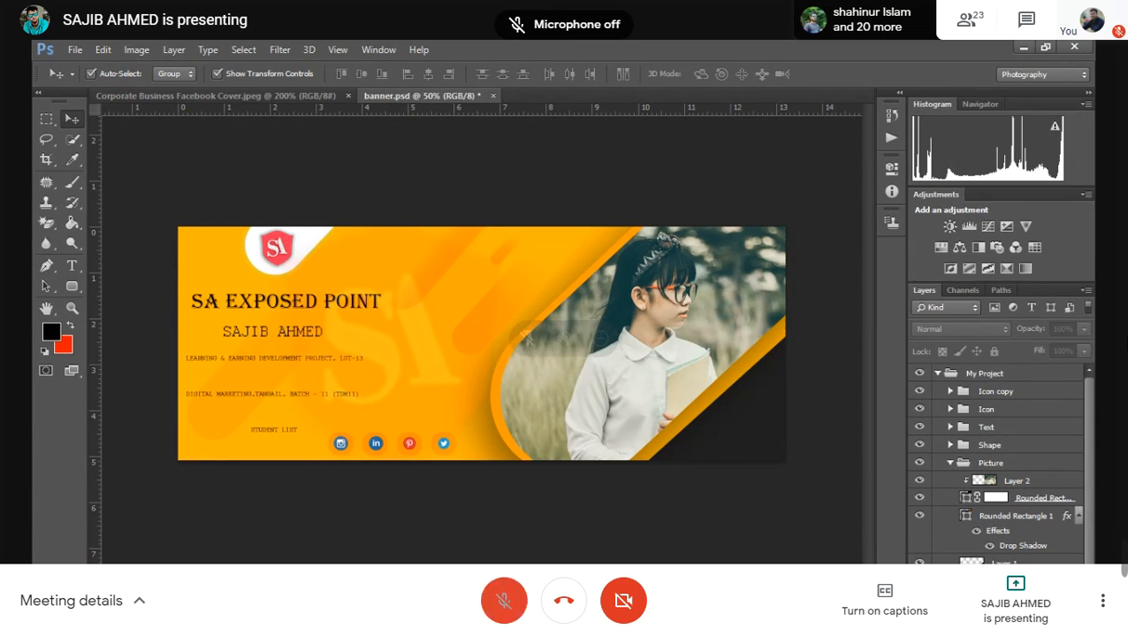
key("ctrl+d")
key("ctrl+d")
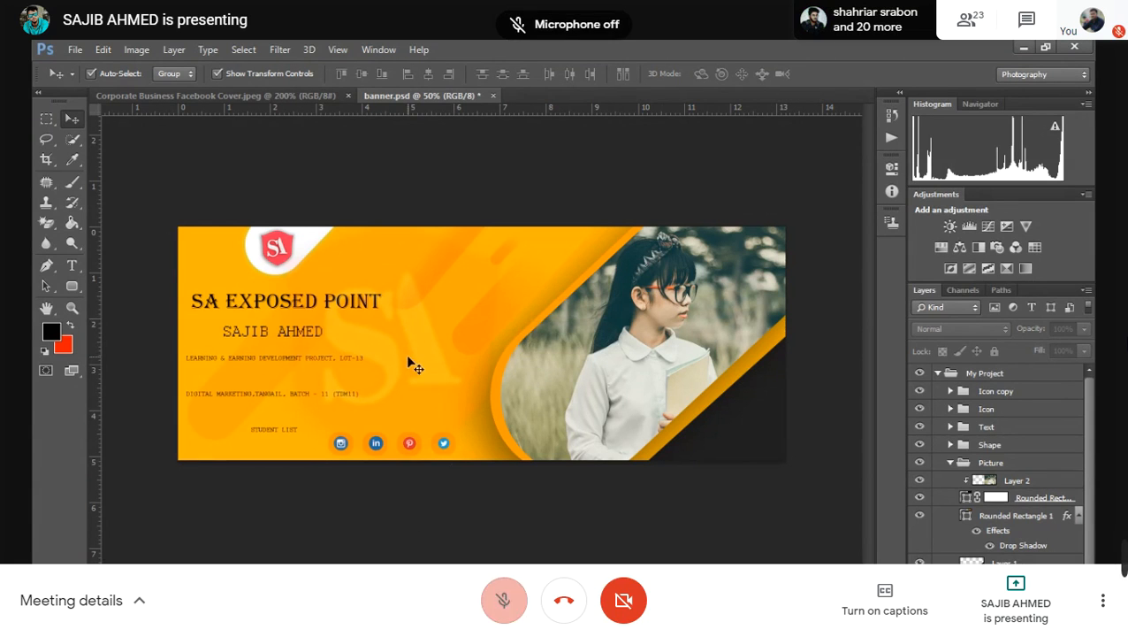
Step: Expand the Icon copy and Icon groups, then select and right-click the SA logo's Layer 3
left_click(950, 391)
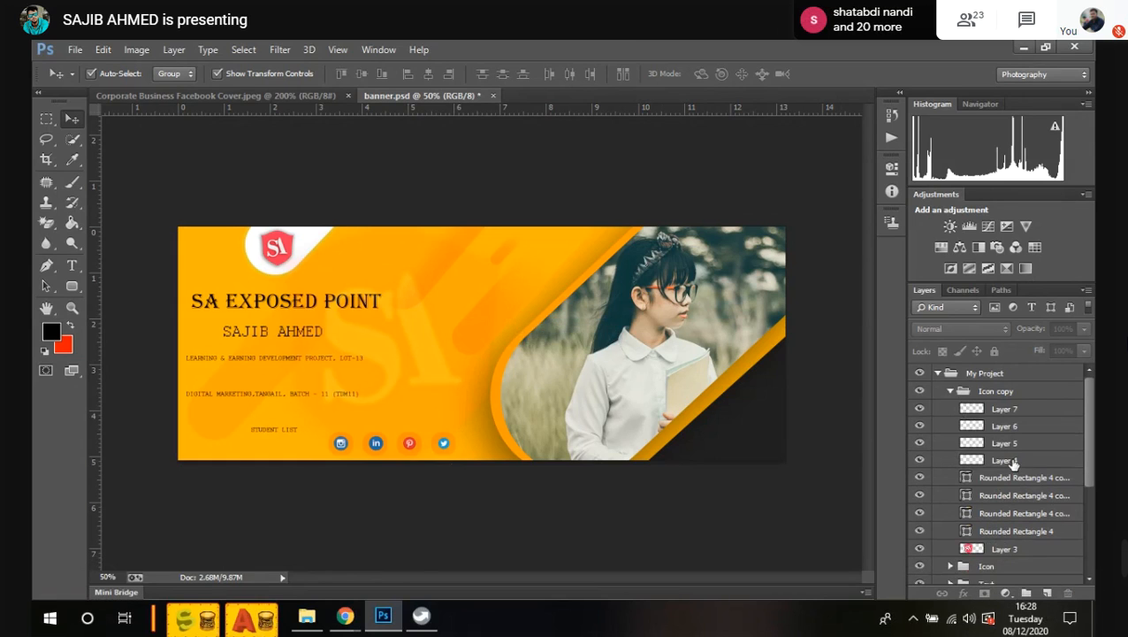
left_click(952, 392)
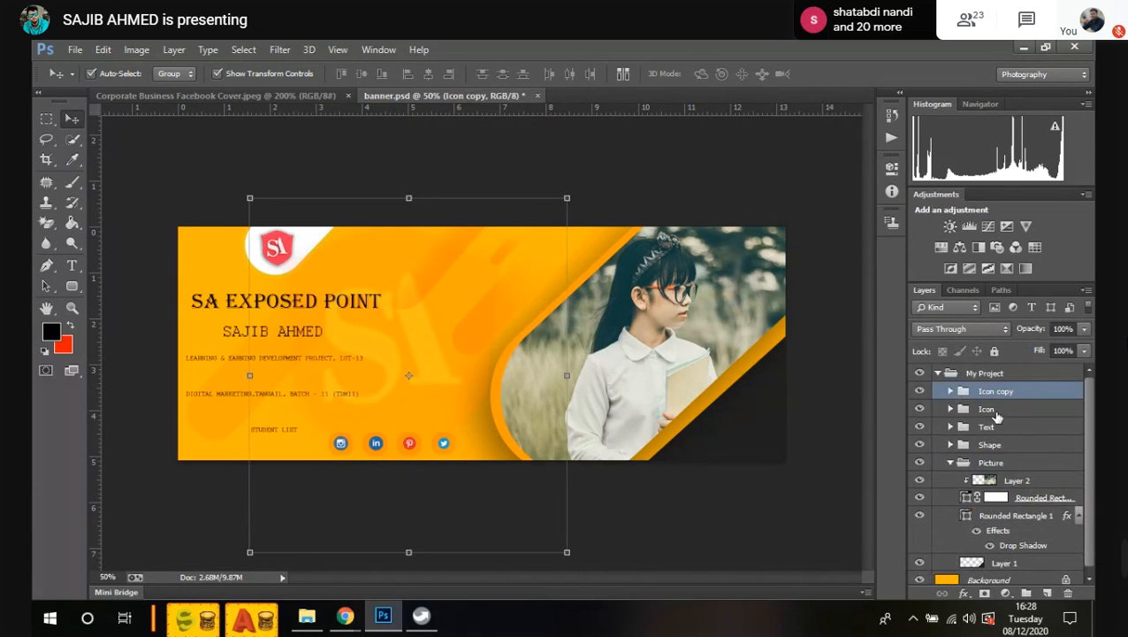
left_click(995, 412)
left_click(952, 410)
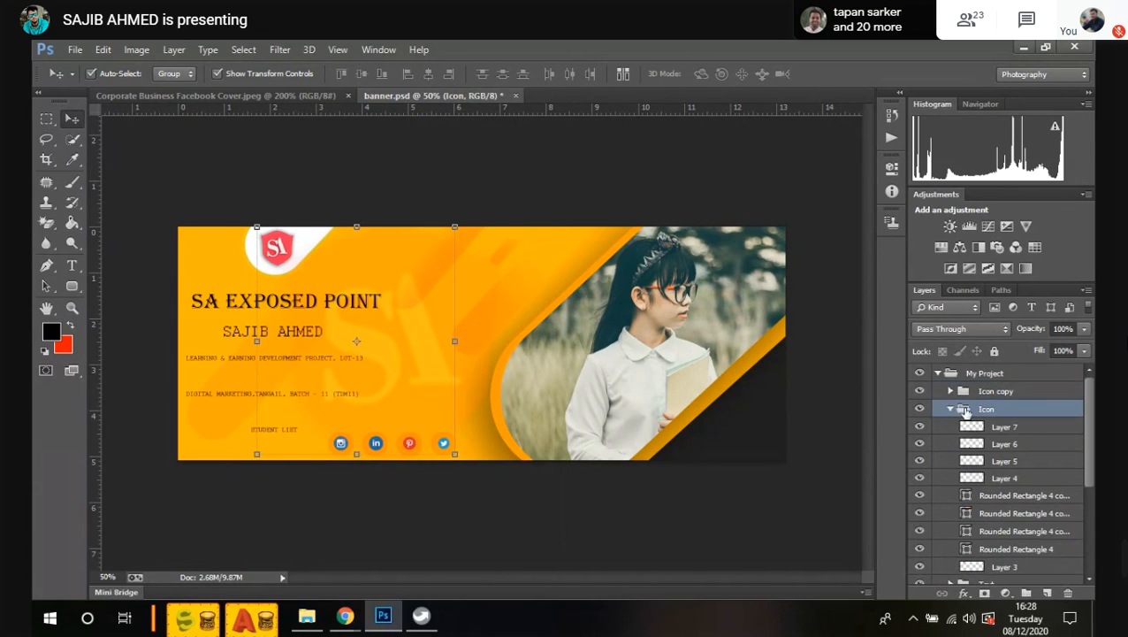
left_click(952, 392)
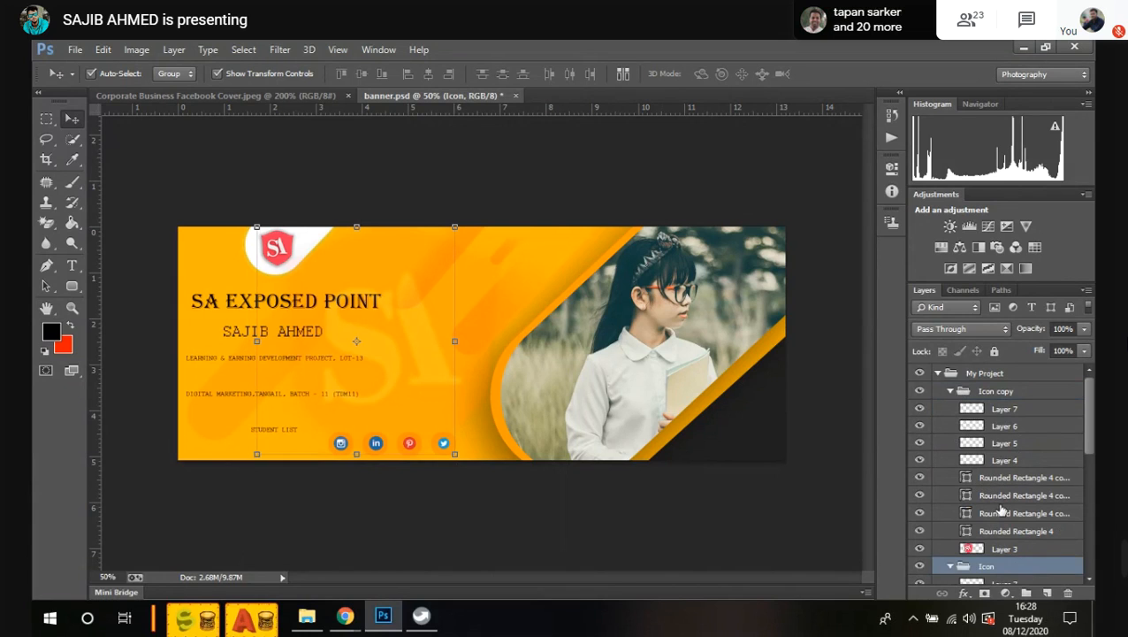
left_click(1001, 546)
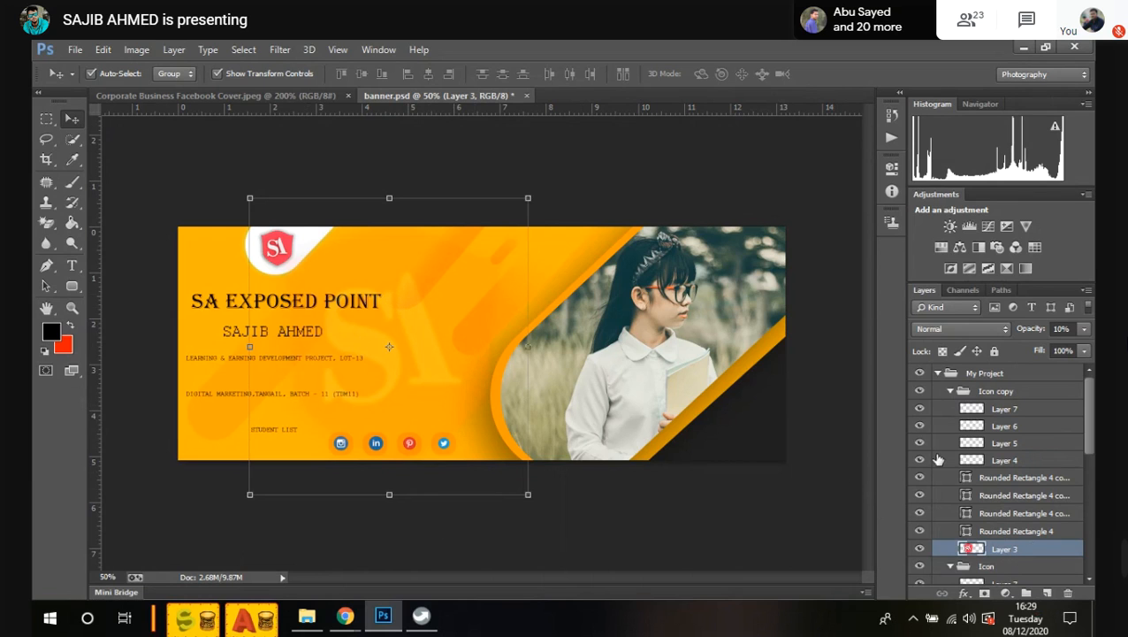
right_click(993, 549)
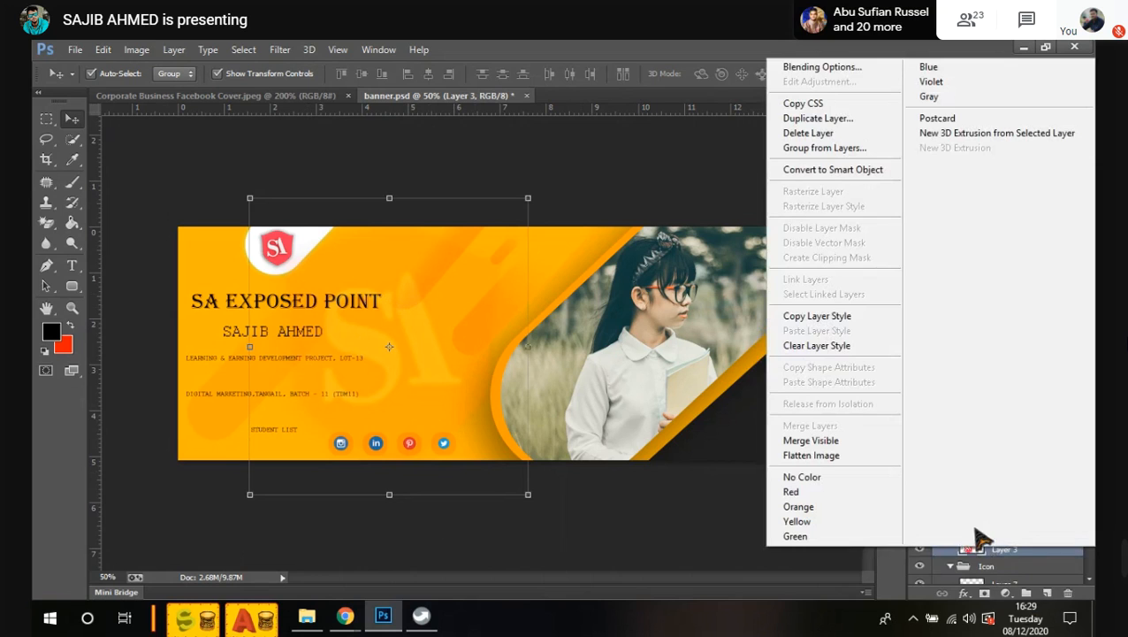
Step: Open Layer 3's blending options and set the logo opacity to 15% as a faint watermark
left_click(832, 73)
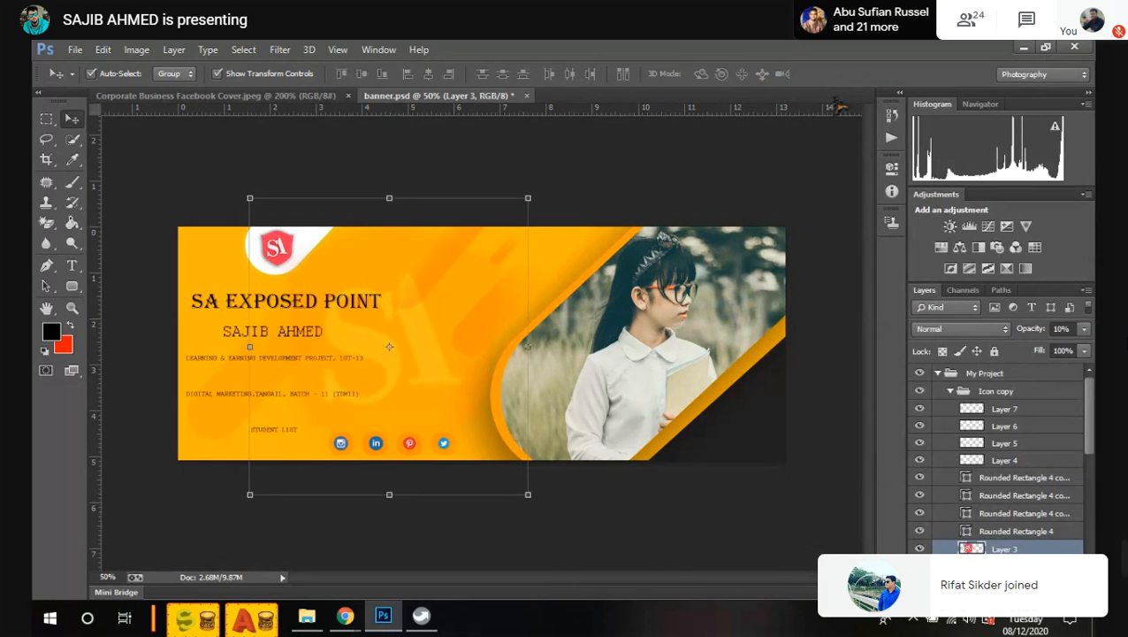
left_click_drag(594, 119, 854, 130)
left_click(632, 355)
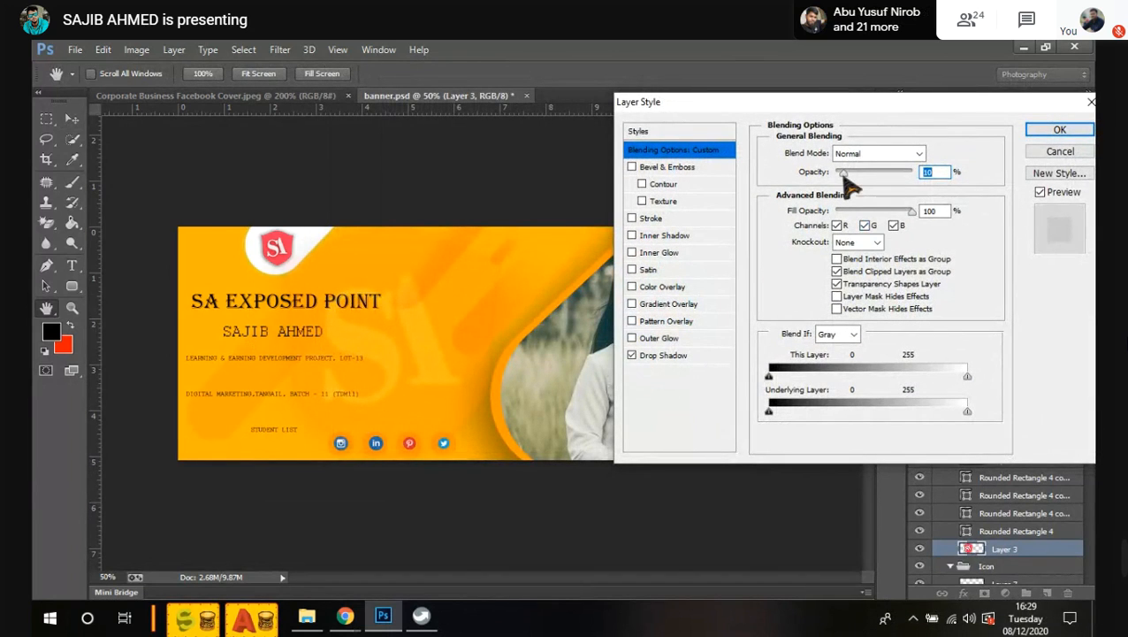
mouse_move(846, 175)
left_mouse_down()
mouse_move(812, 173)
mouse_move(877, 181)
mouse_move(863, 181)
left_mouse_up()
left_click(663, 354)
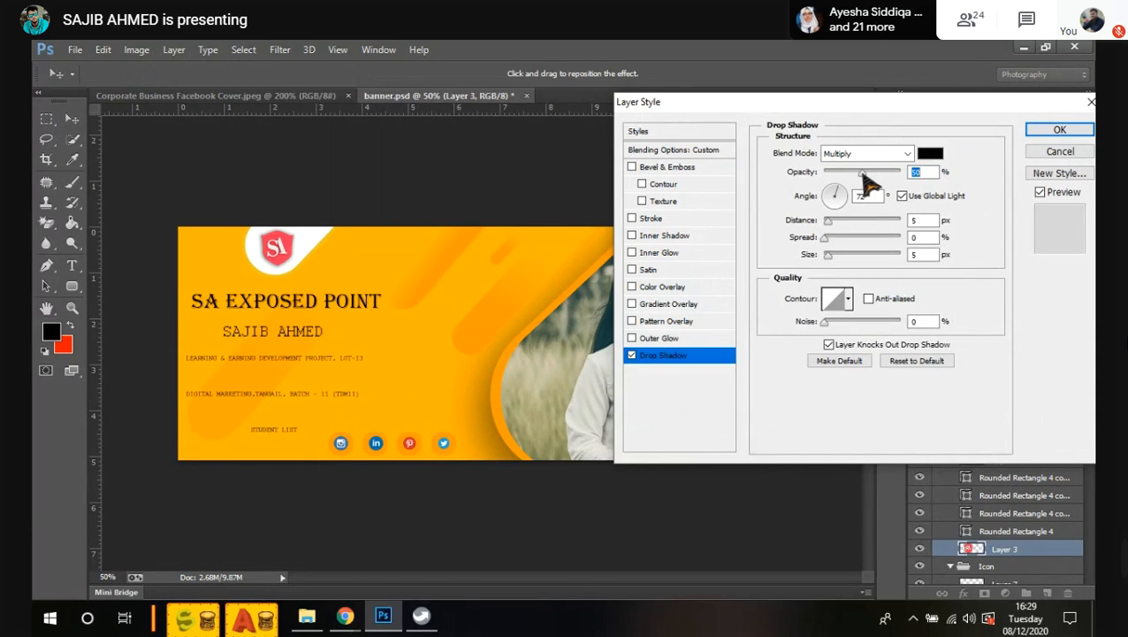
left_click(685, 150)
mouse_move(836, 171)
left_mouse_down()
mouse_move(858, 186)
mouse_move(847, 175)
left_mouse_up()
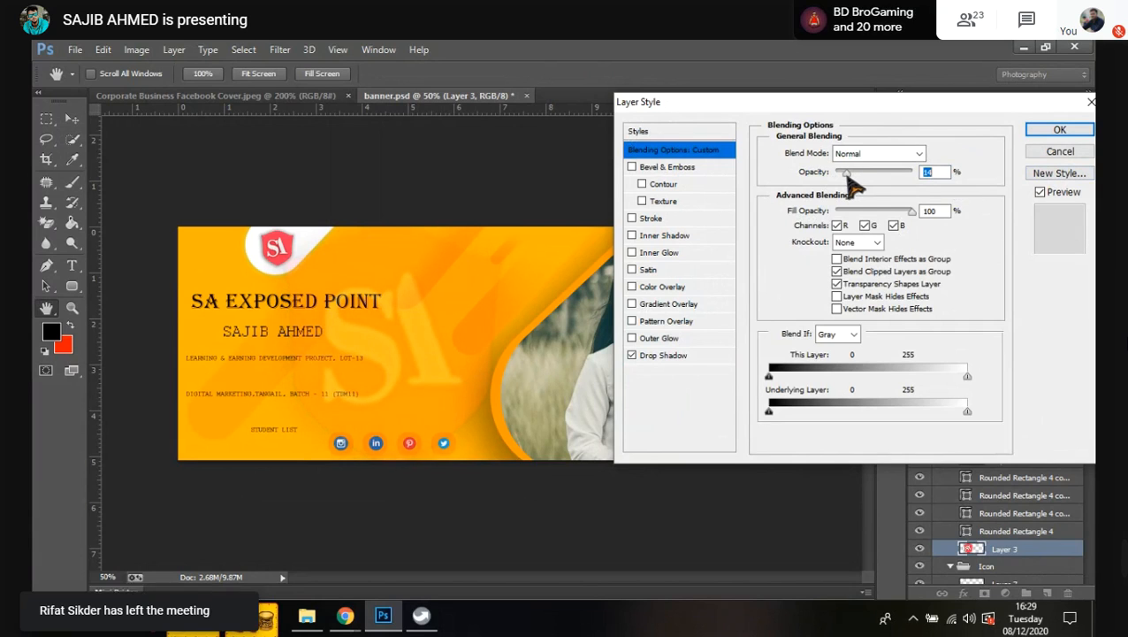
Step: Give Layer 3 a Multiply drop shadow: 7 px distance, 155 px size, 55% opacity
left_click(676, 354)
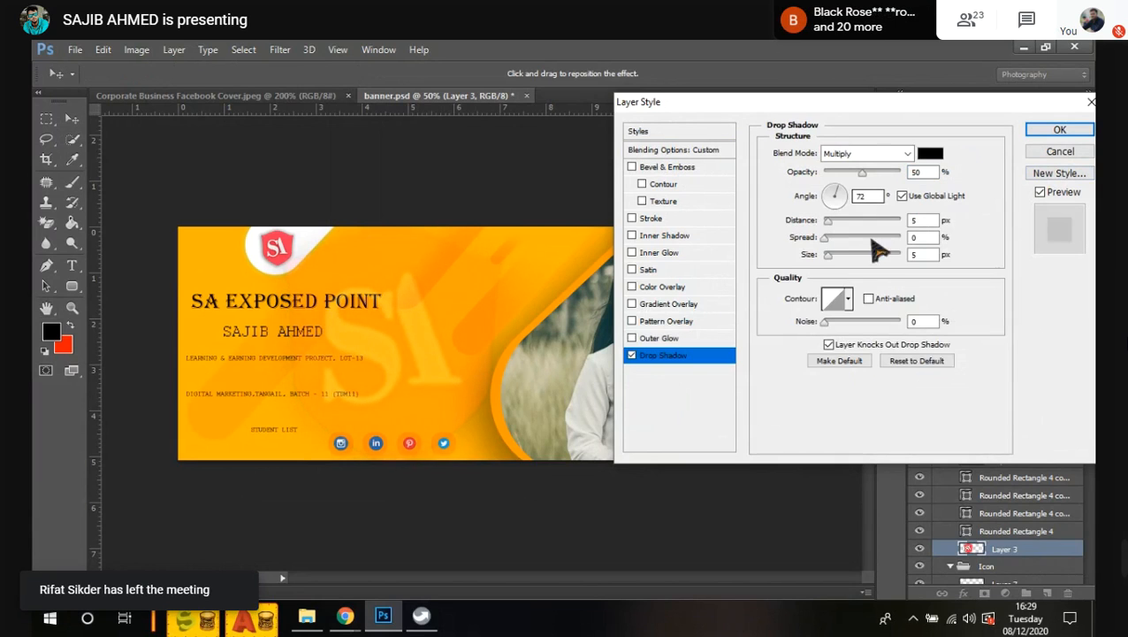
left_click(831, 255)
left_click_drag(830, 256, 857, 258)
left_click_drag(828, 222, 875, 256)
left_click_drag(862, 173, 880, 173)
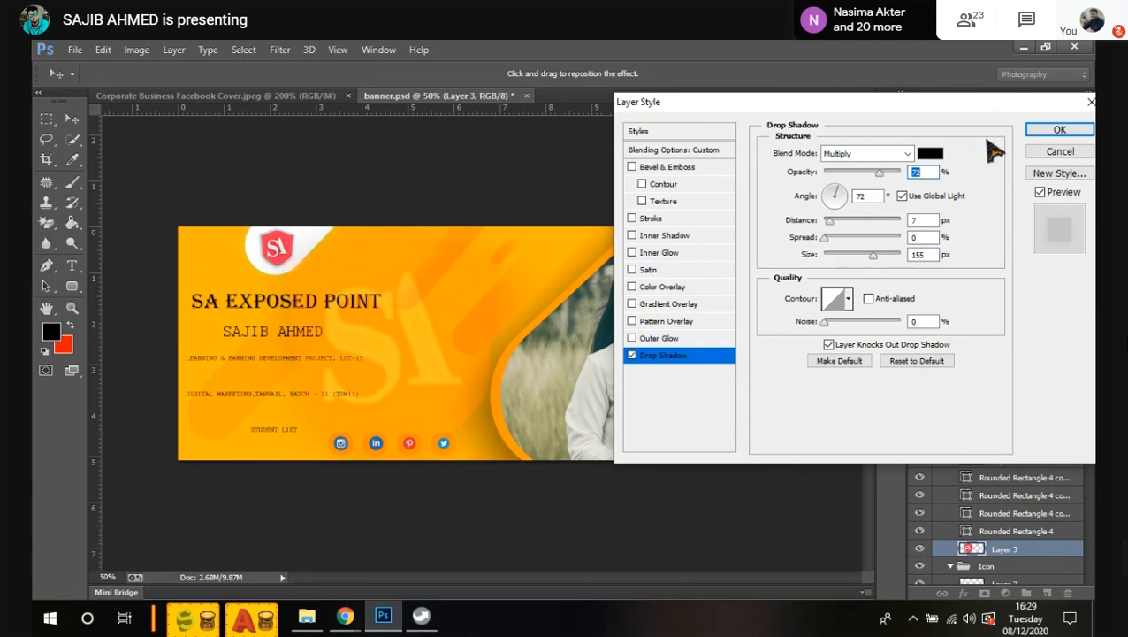
left_click(1067, 132)
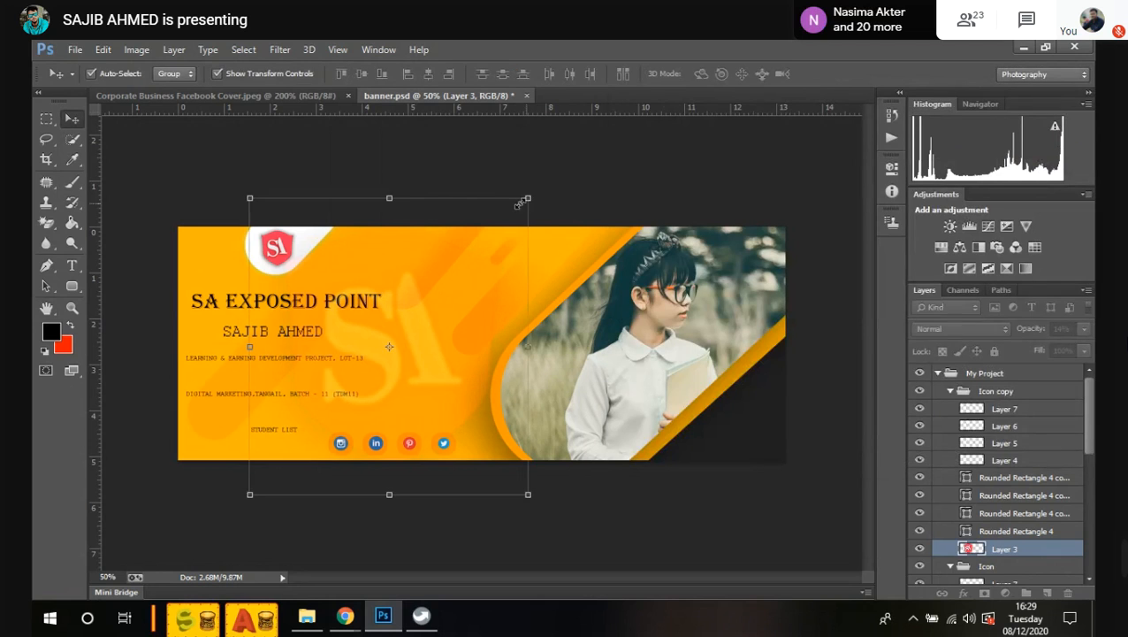
left_click(643, 181)
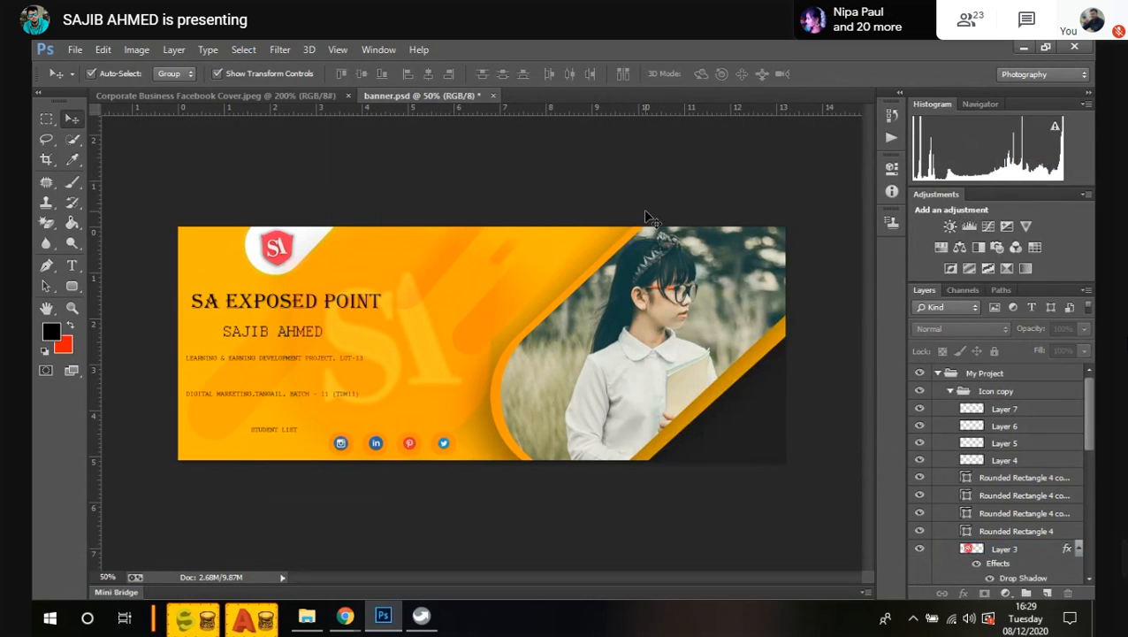
key("ctrl+d")
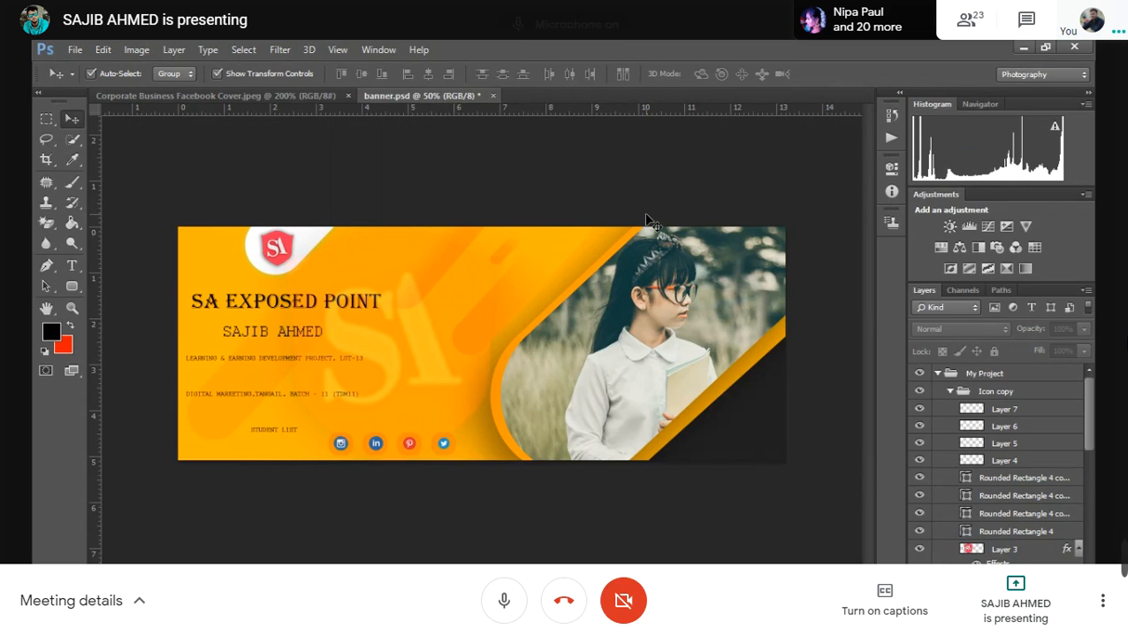
key("ctrl+d")
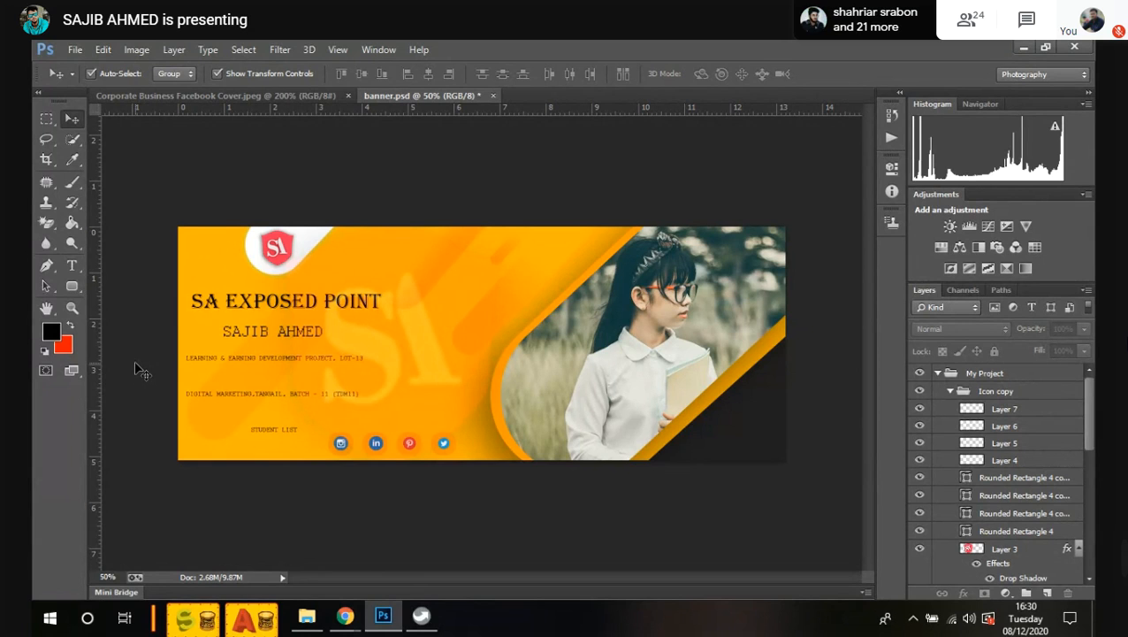
scroll(1015, 500, "down", 1)
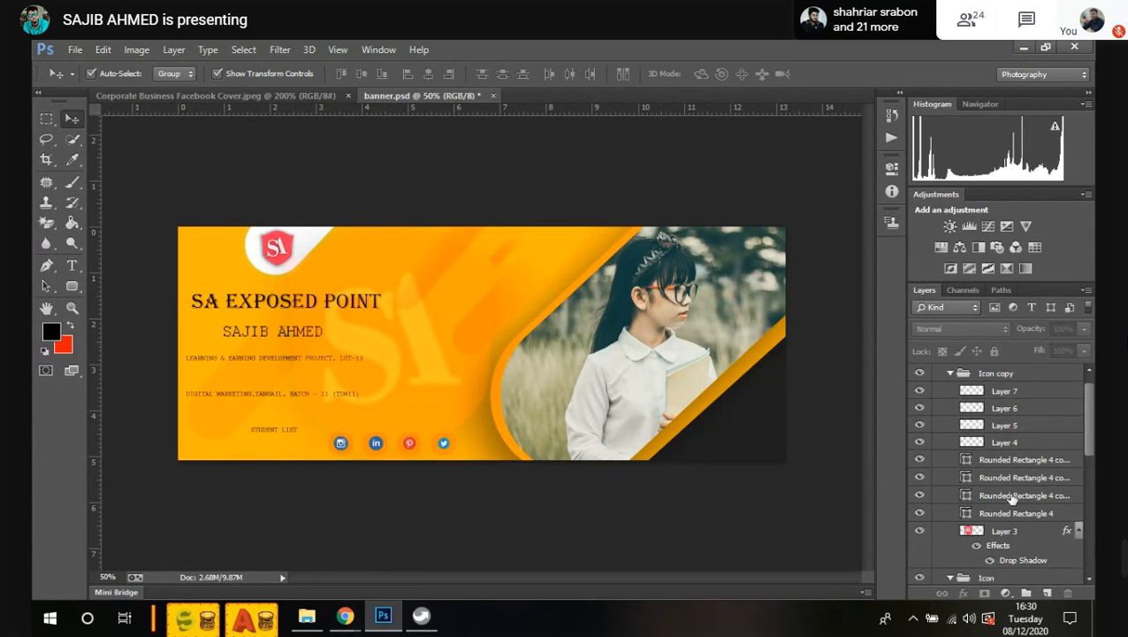
scroll(1015, 500, "down", 6)
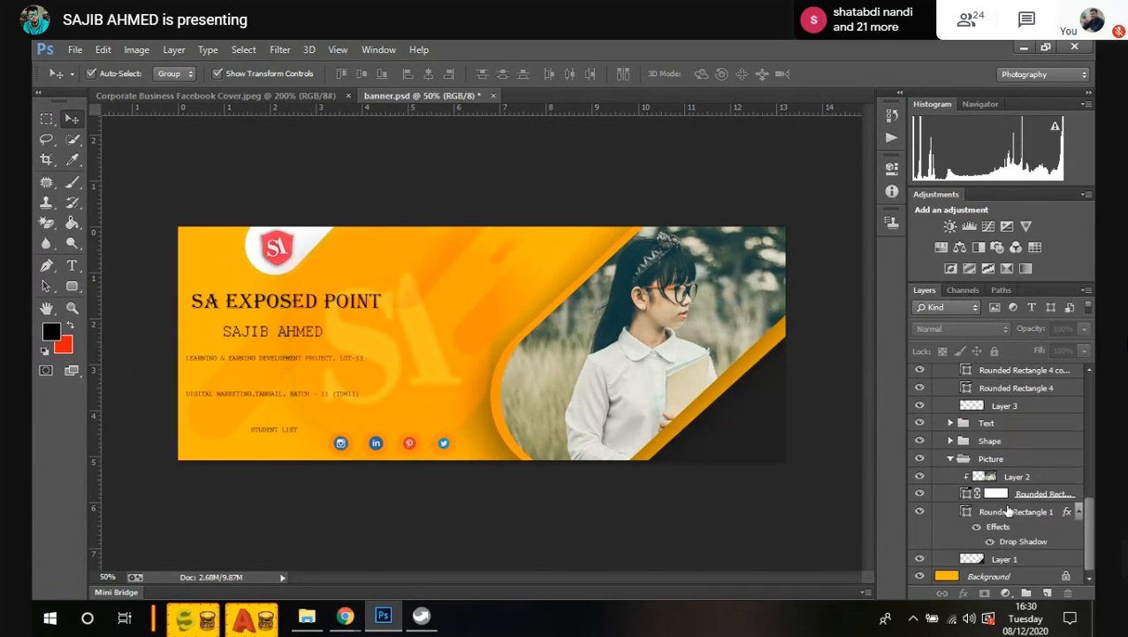
Step: Add a white layer mask to Rounded Rectangle 1, matching Rounded Rectangle 1 copy
left_click(998, 461)
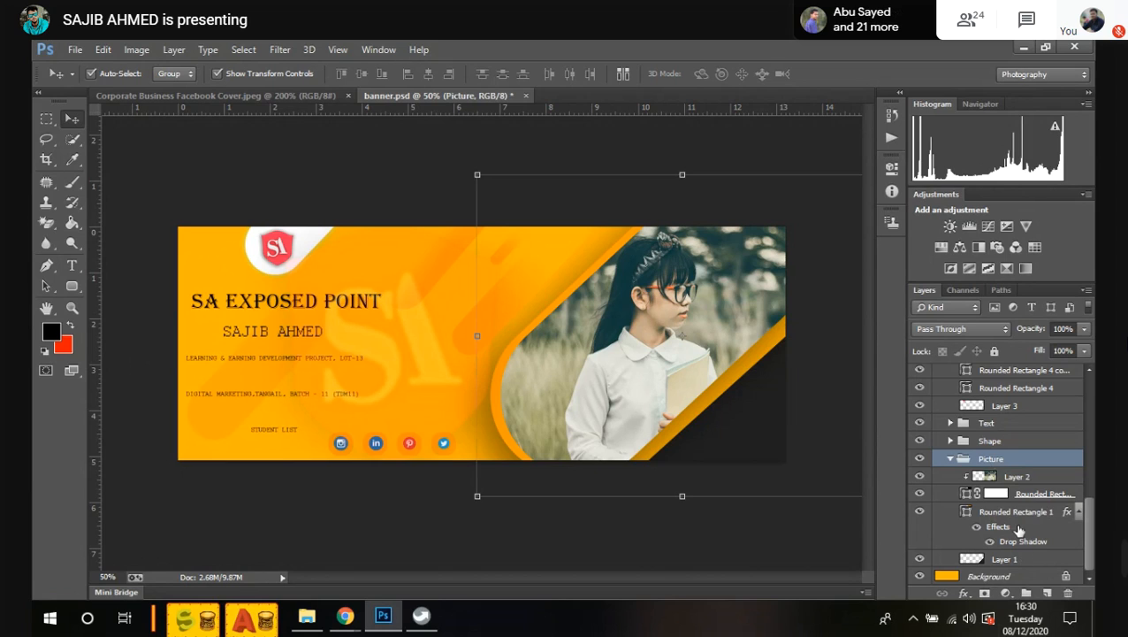
mouse_move(1001, 496)
left_mouse_down()
mouse_move(1033, 496)
mouse_move(1001, 493)
mouse_move(960, 535)
mouse_move(999, 492)
mouse_move(1002, 504)
left_mouse_up()
left_click(1000, 494)
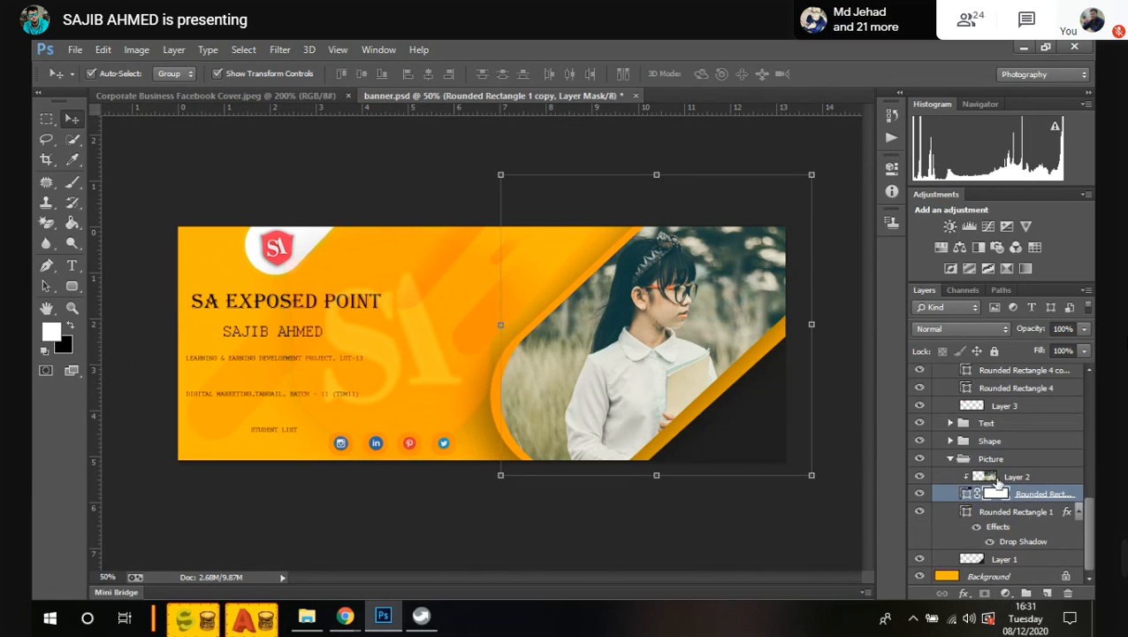
left_click(994, 512)
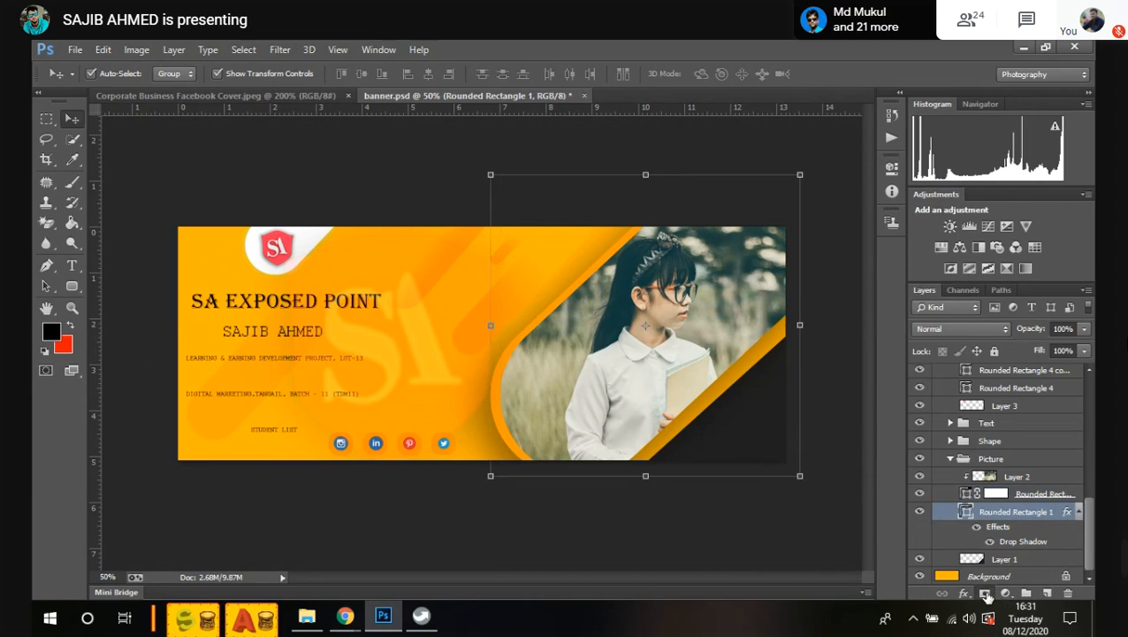
left_click(986, 593)
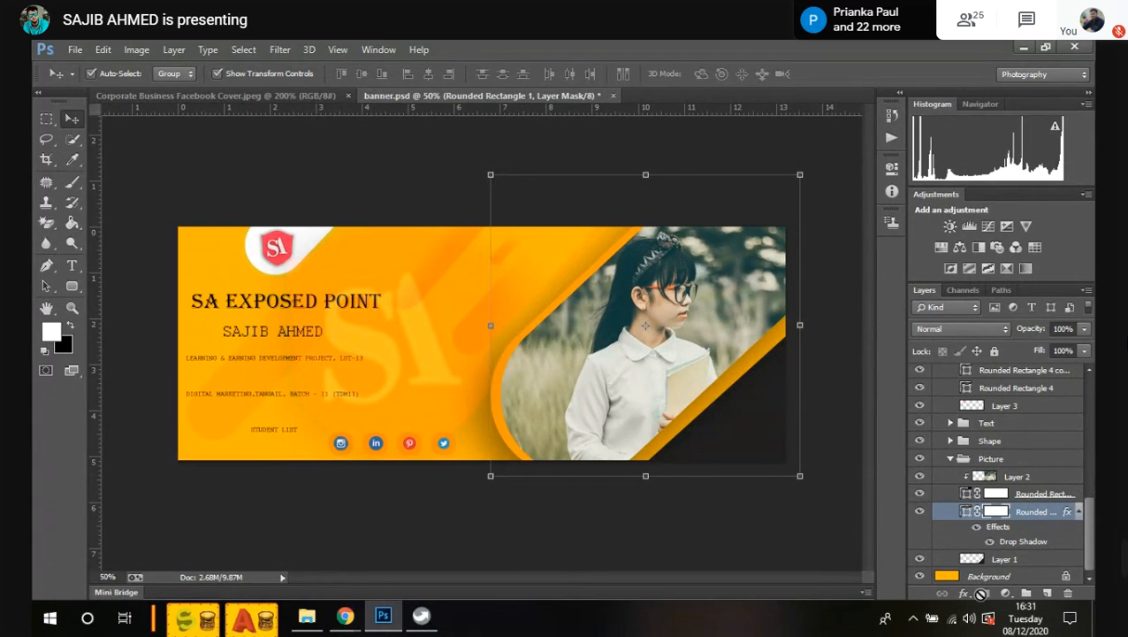
key("z")
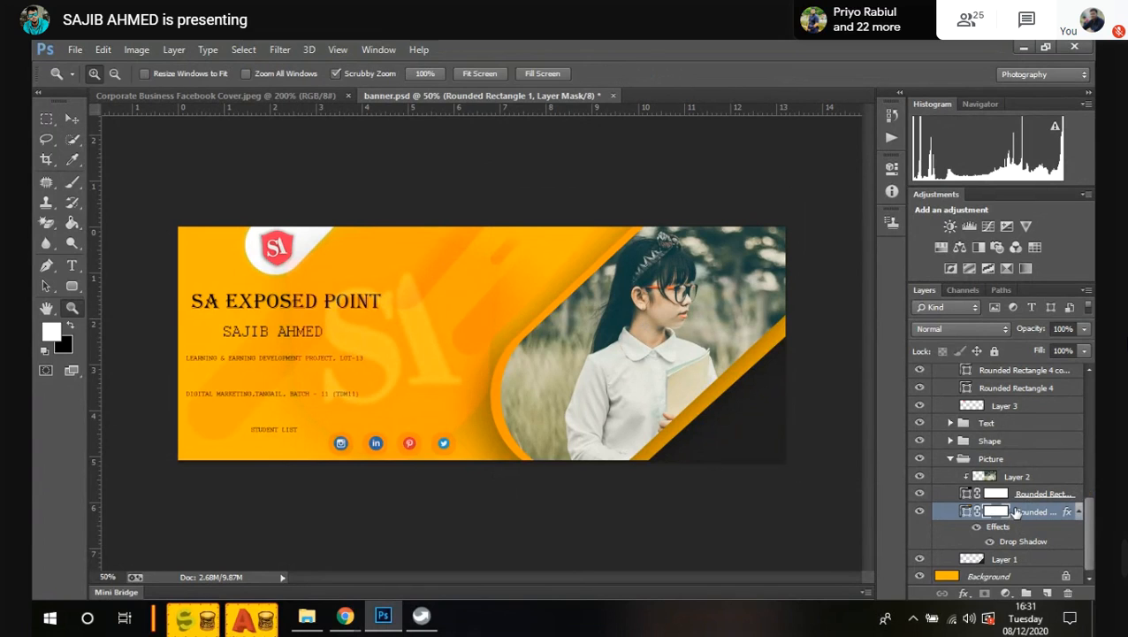
key("alt+shift+l")
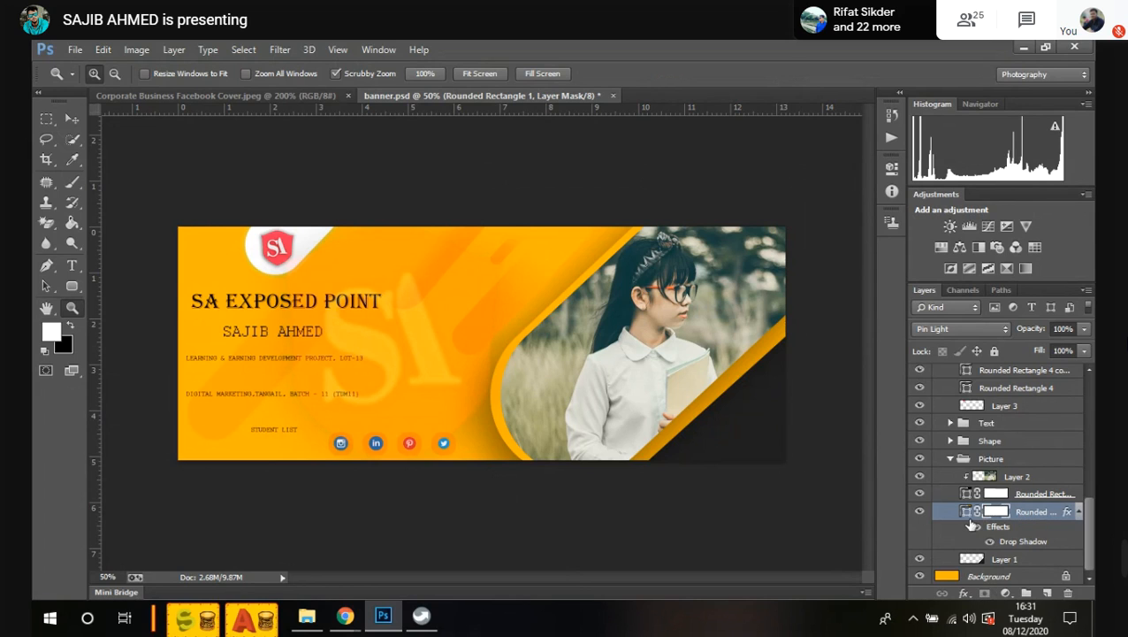
left_click(996, 405)
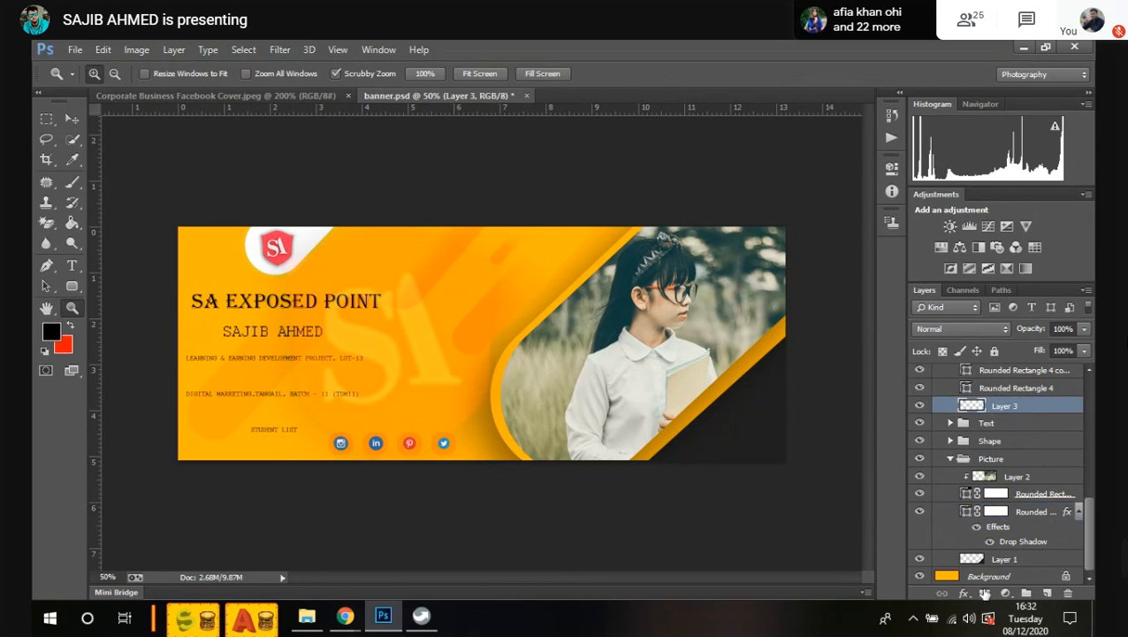
left_click(984, 594)
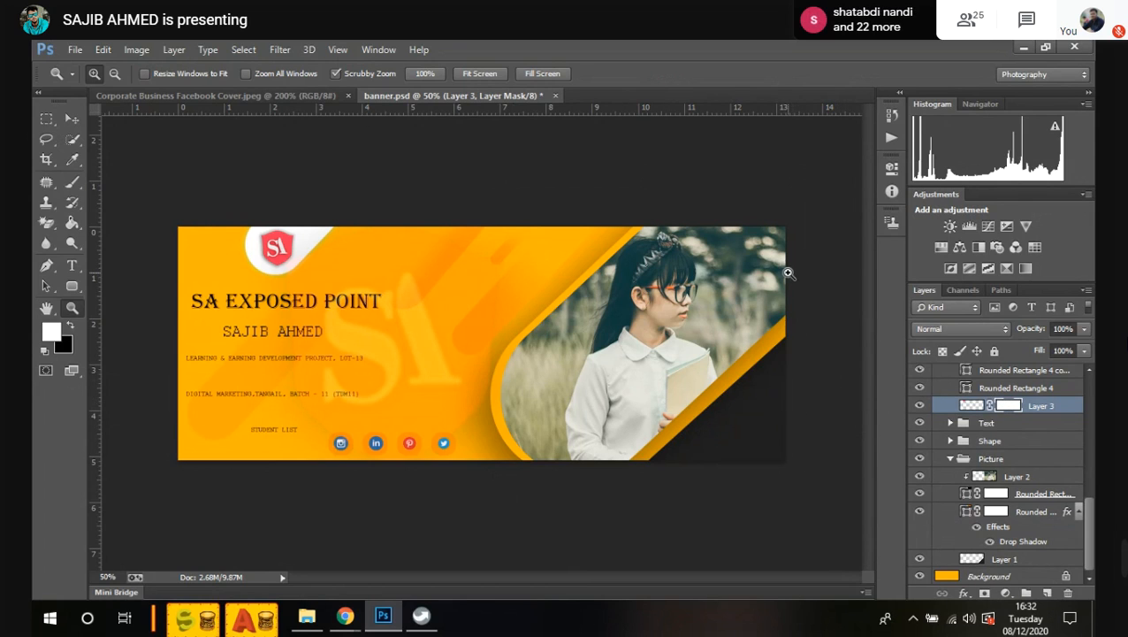
key("ctrl+z")
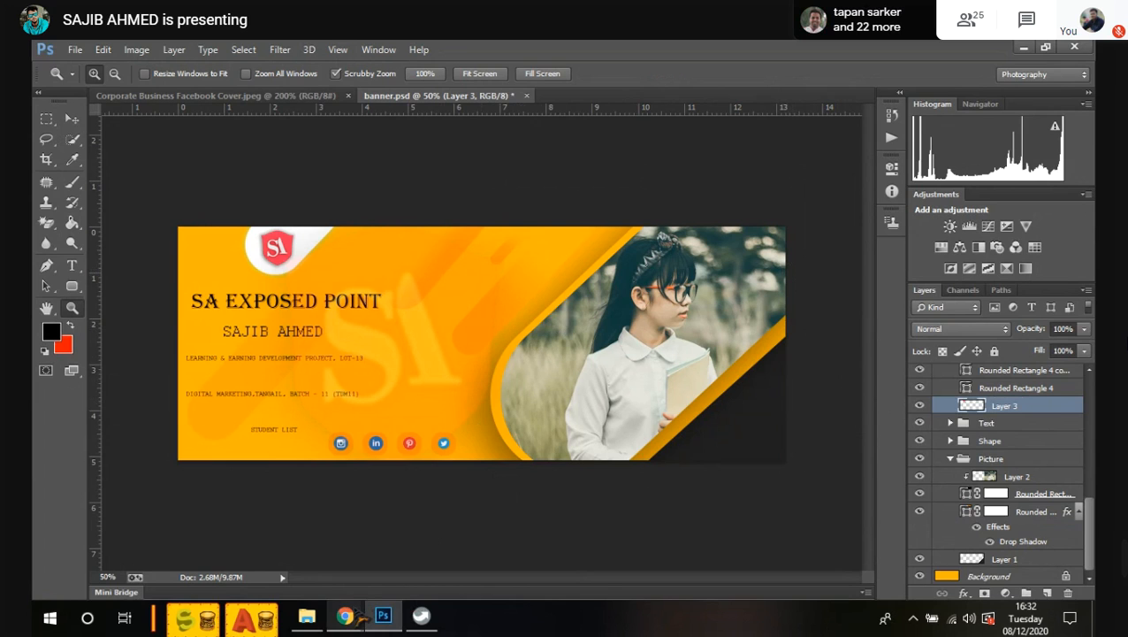
mouse_move(354, 610)
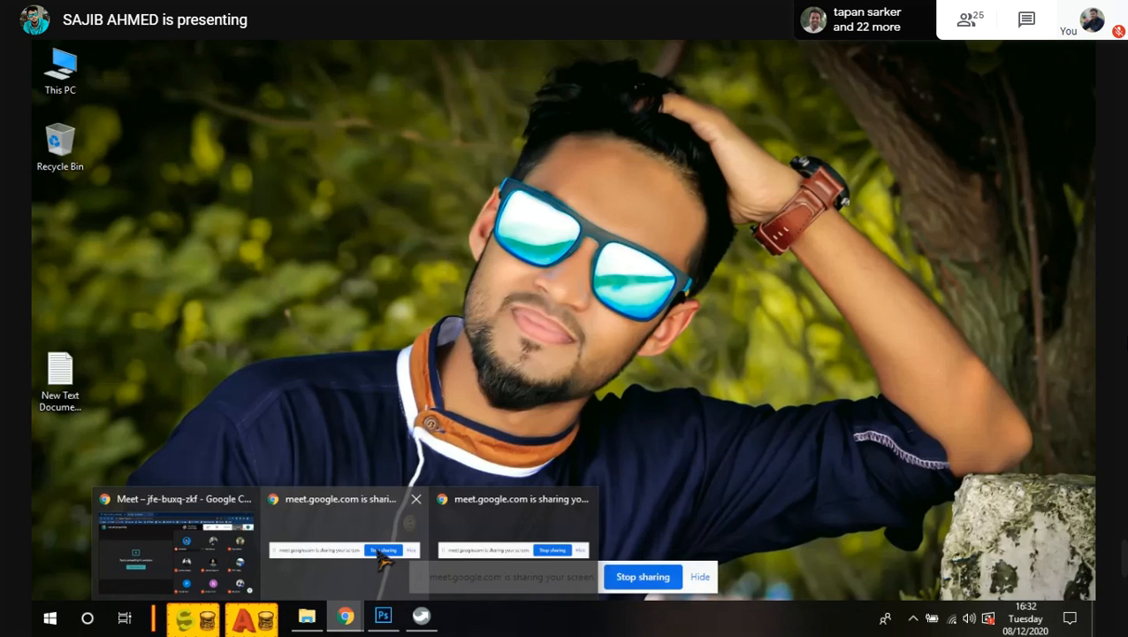
Step: Dismiss the sharing notice and stop presenting the screen in Google Meet
left_click(380, 555)
left_click(646, 580)
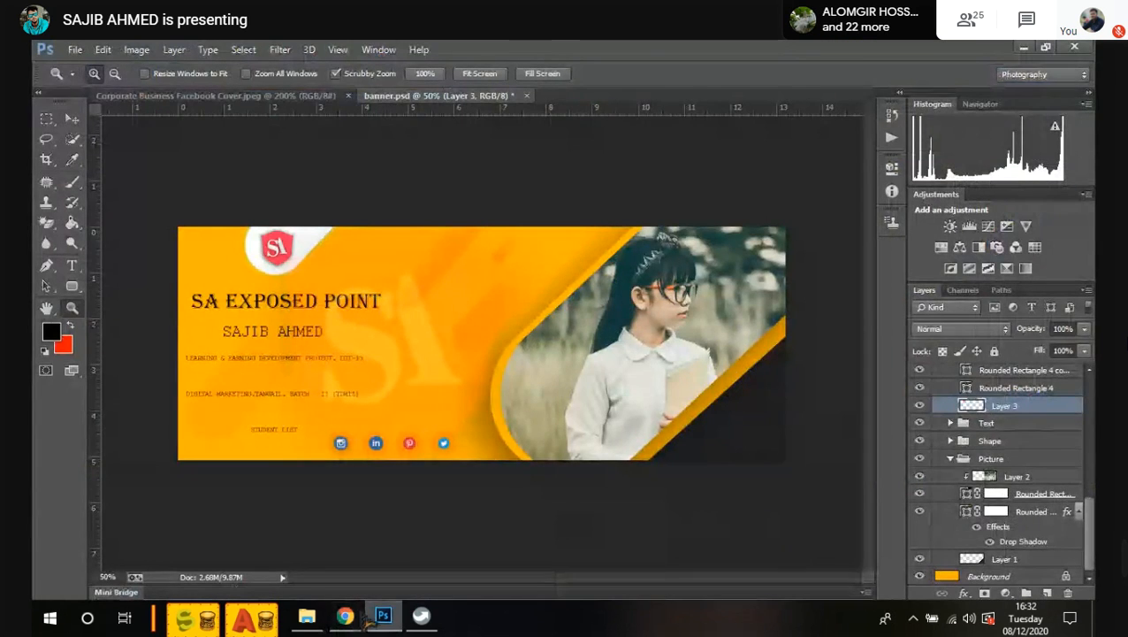
mouse_move(346, 615)
left_click(281, 537)
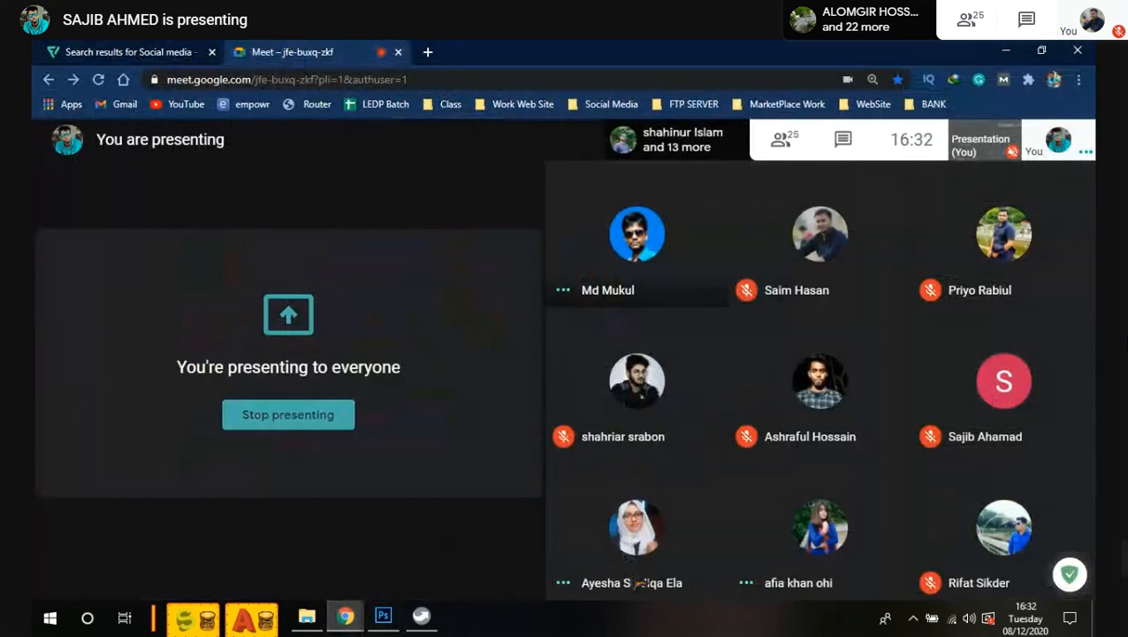
left_click(973, 566)
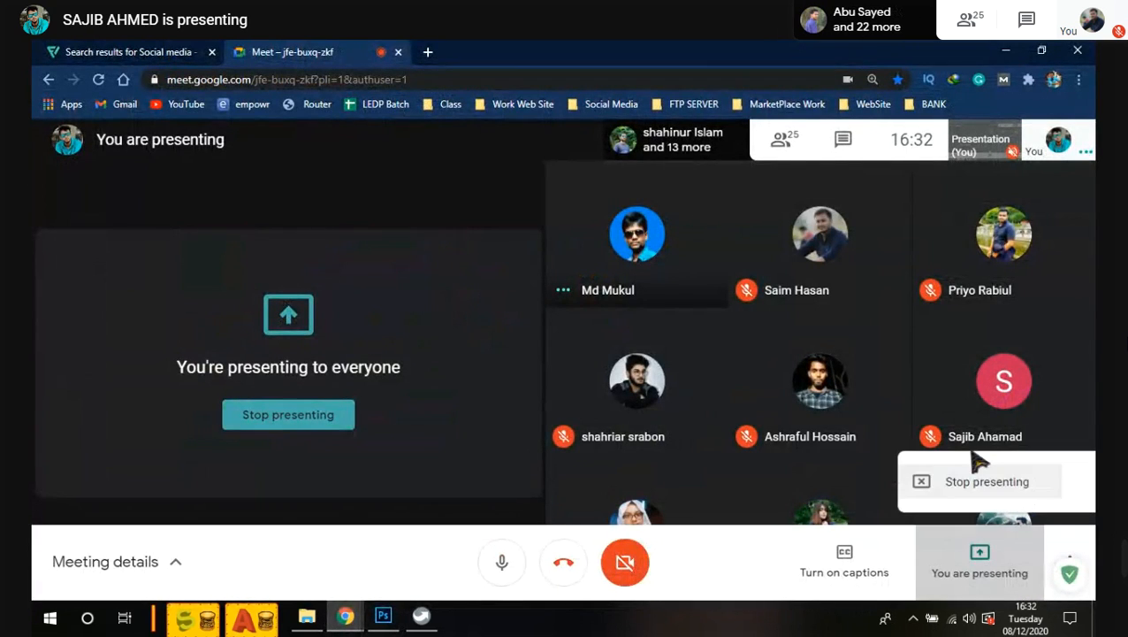
left_click(966, 482)
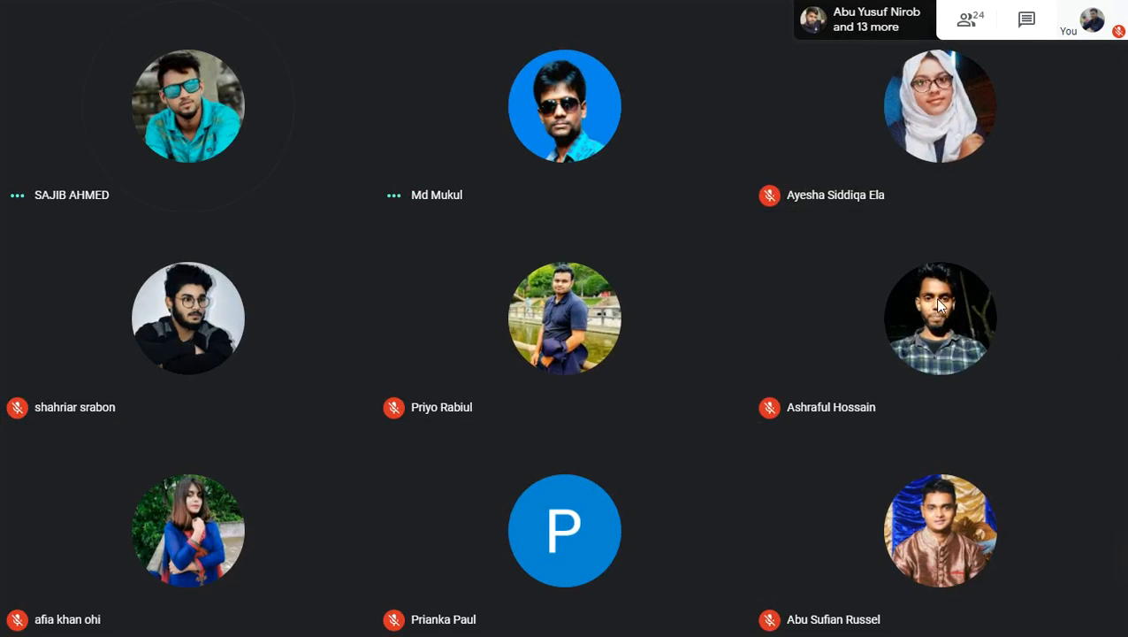
Step: Toggle the microphone on and off again with Ctrl+D, leaving it muted
mouse_move(895, 320)
key("ctrl+d")
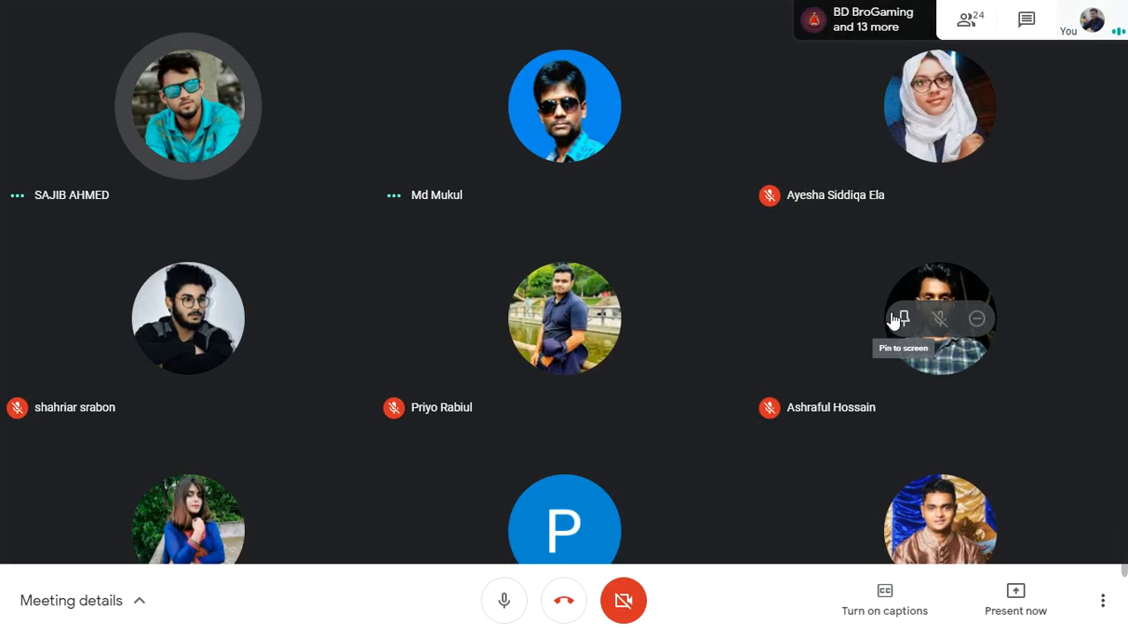
key("ctrl+d")
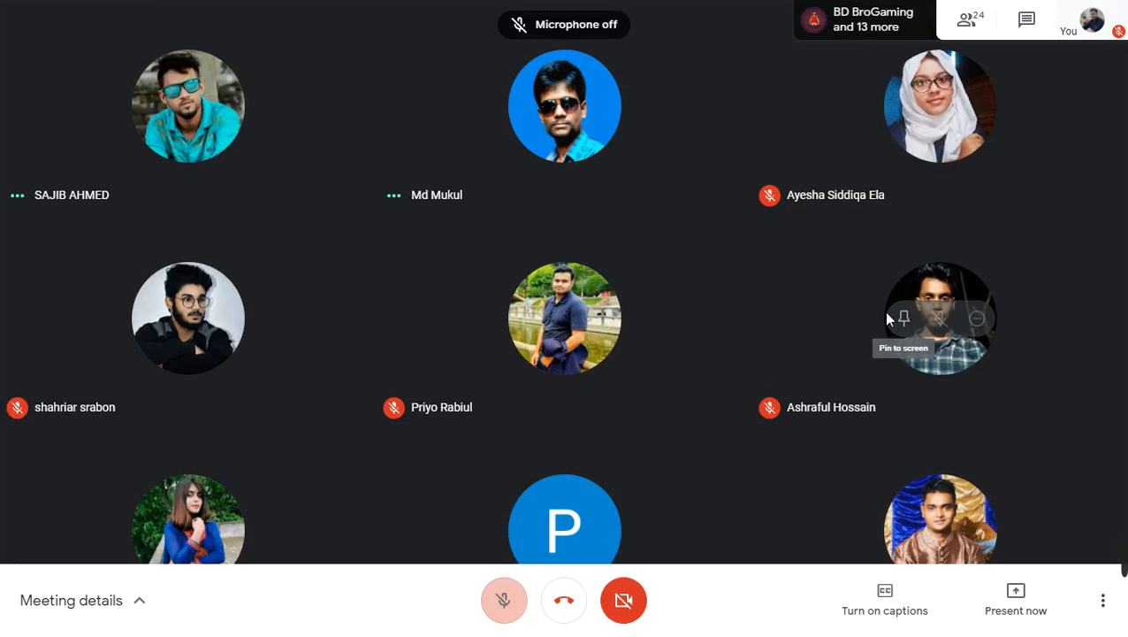
mouse_move(1117, 560)
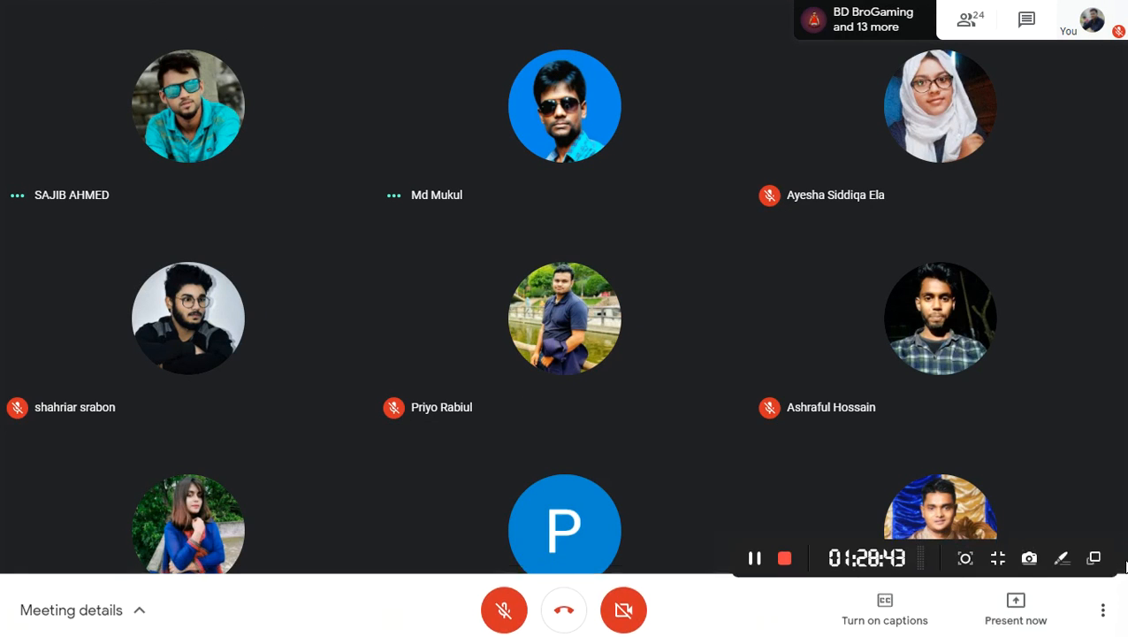